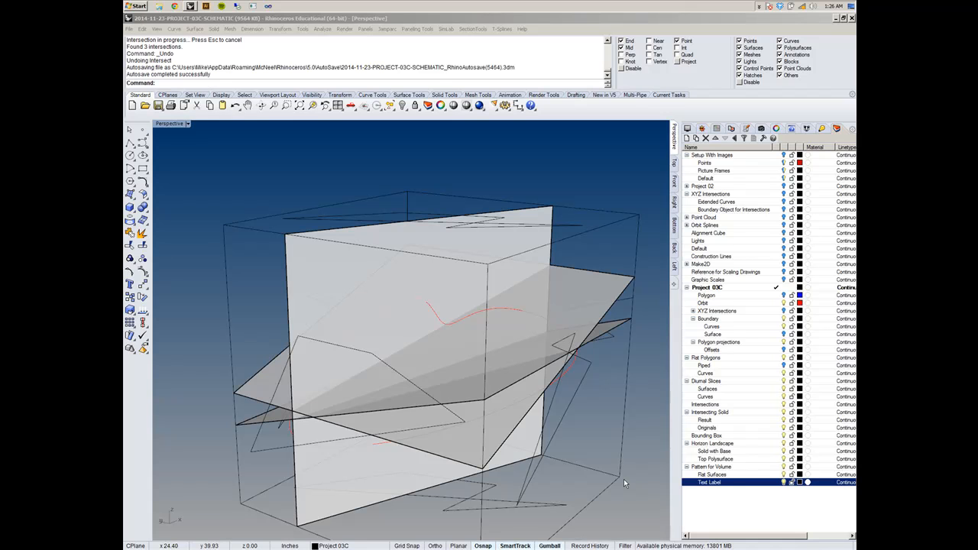
# - Hide the red Orbit layer under Project 03C
pyautogui.moveTo(414, 232); pyautogui.dragTo(422, 285, button='right')
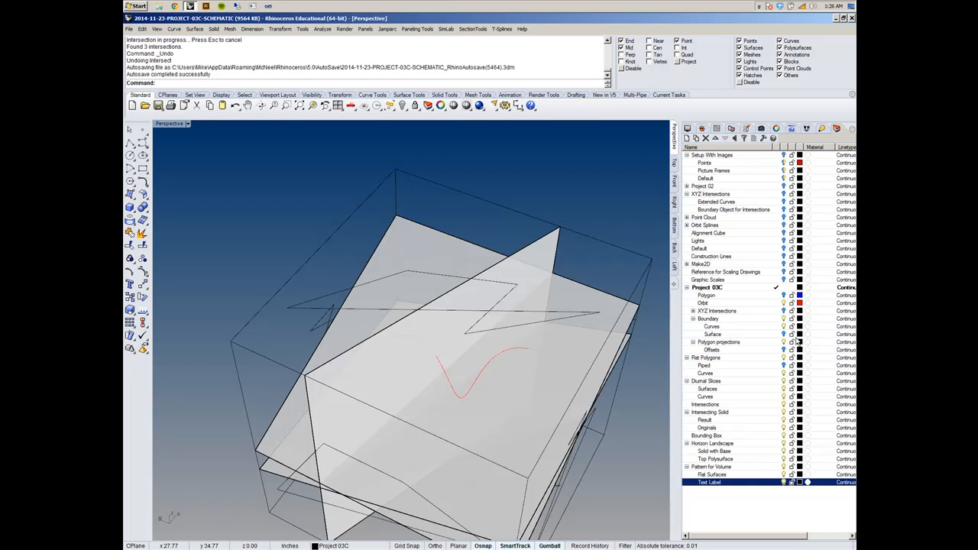
pyautogui.click(784, 304)
pyautogui.keyDown('shift'); pyautogui.moveTo(498, 366); pyautogui.dragTo(599, 349, button='right'); pyautogui.keyUp('shift')
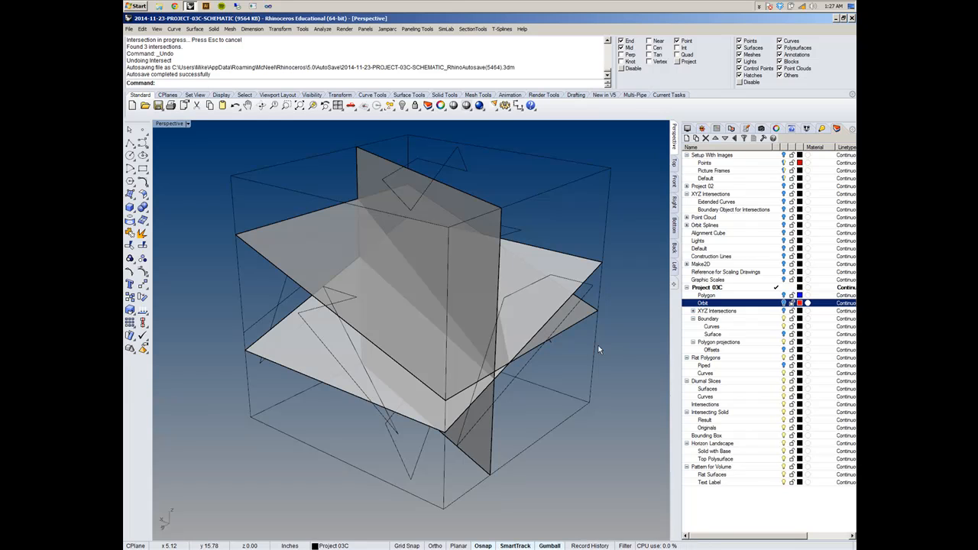
# - Examine the flat polygon curves and the vertical diurnal slice surface inside the bounding box from several angles
pyautogui.click(457, 175)
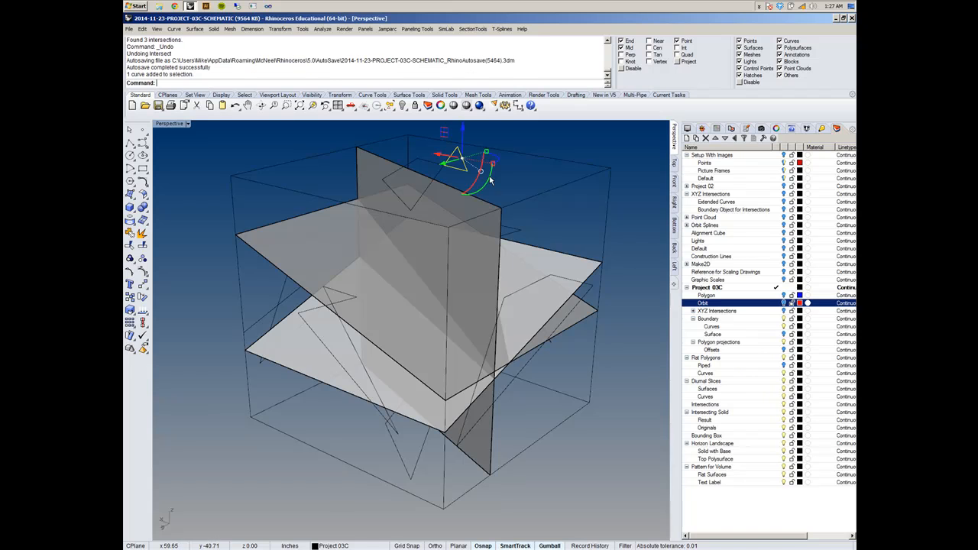
pyautogui.click(440, 178)
pyautogui.click(465, 164)
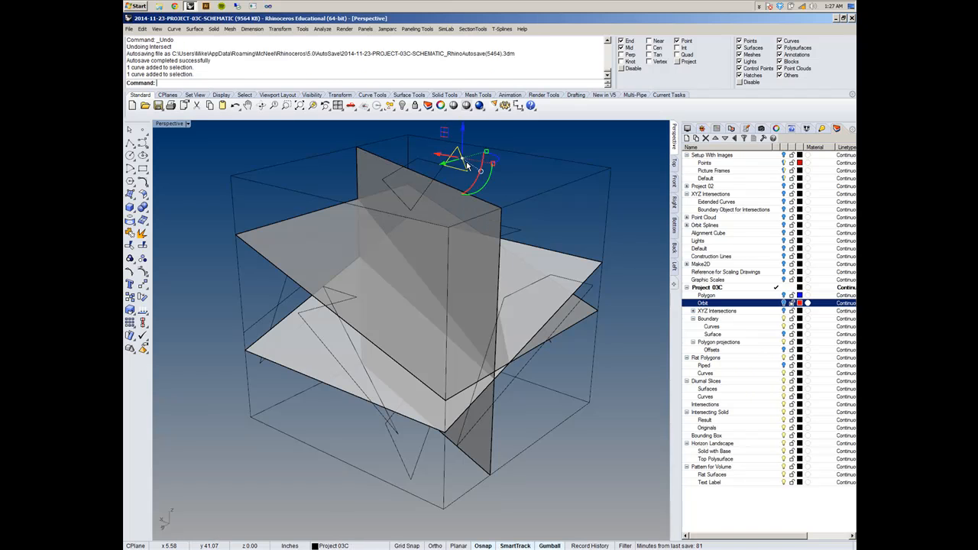
pyautogui.click(442, 170)
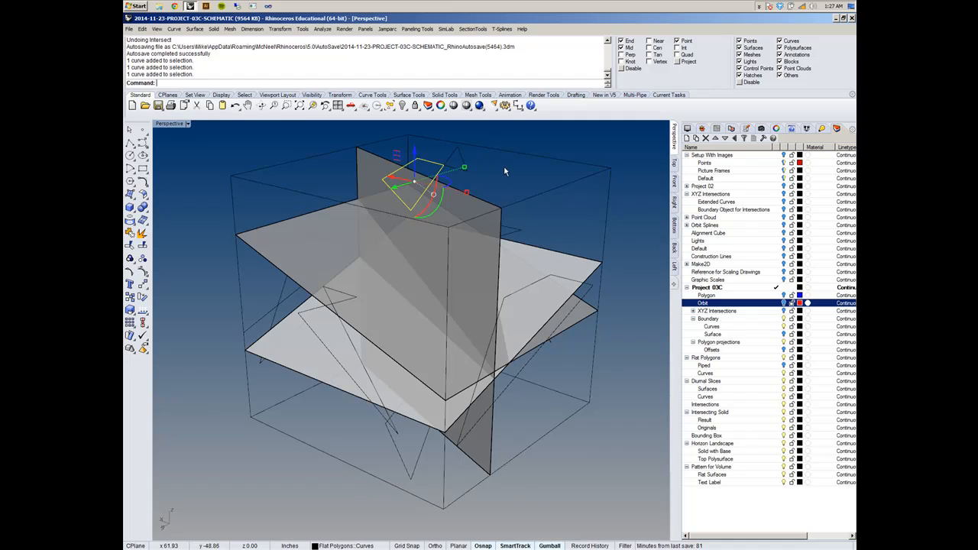
pyautogui.moveTo(505, 169); pyautogui.dragTo(547, 173, button='right')
pyautogui.click(547, 173)
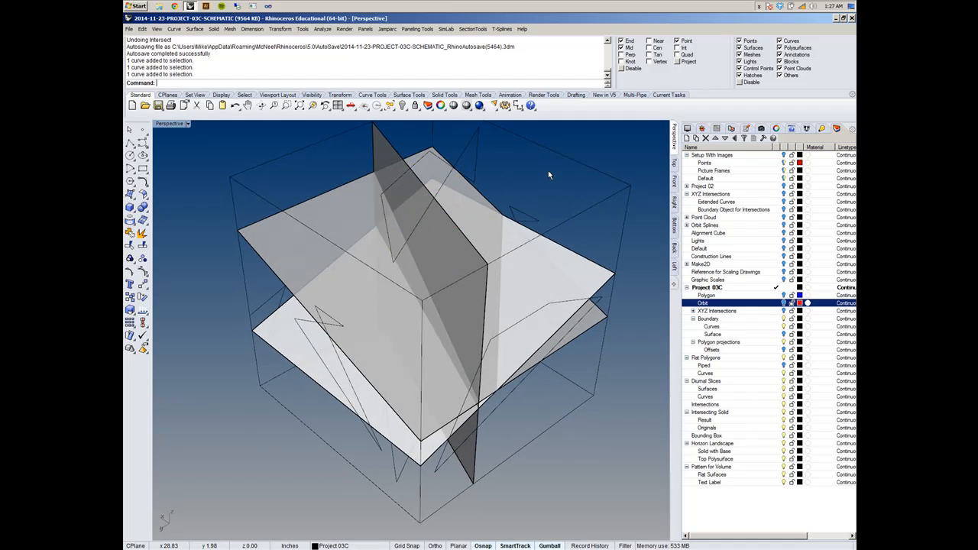
pyautogui.click(385, 157)
pyautogui.moveTo(320, 171)
pyautogui.mouseDown(button='right')
pyautogui.moveTo(357, 146)
pyautogui.moveTo(323, 164)
pyautogui.moveTo(354, 169)
pyautogui.moveTo(337, 175)
pyautogui.mouseUp(button='right')
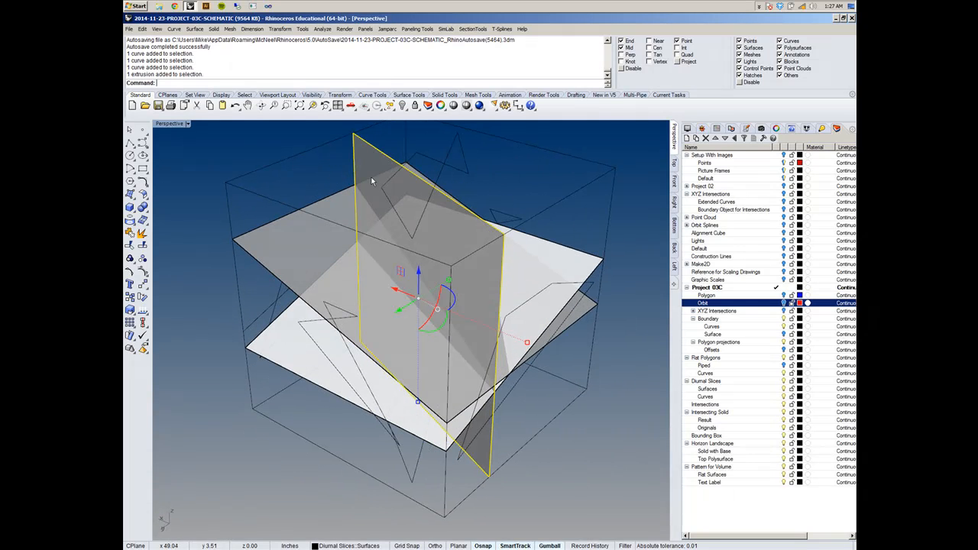
pyautogui.moveTo(475, 188); pyautogui.dragTo(452, 218, button='right')
pyautogui.click(496, 175)
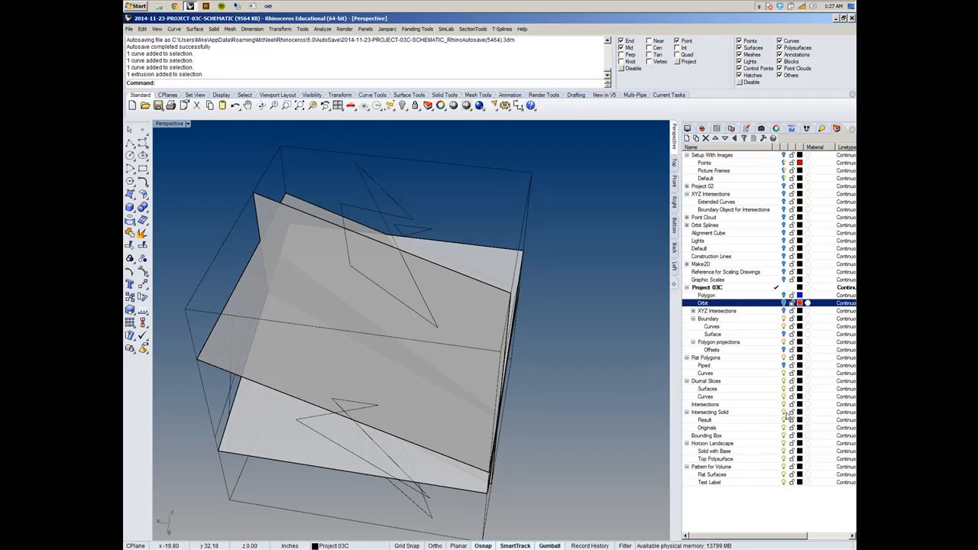
# - Turn off the Surfaces layer under Diurnal Slices
pyautogui.click(784, 389)
pyautogui.moveTo(560, 319); pyautogui.dragTo(462, 266, button='right')
pyautogui.scroll(5, 403, 242)
# - Hide the single unneeded curve among the curves inside the bounding box
pyautogui.click(374, 277)
pyautogui.scroll(-5, 375, 275)
pyautogui.hotkey('ctrl', 'h')
pyautogui.moveTo(402, 257); pyautogui.dragTo(390, 236, button='right')
pyautogui.scroll(6, 394, 243)
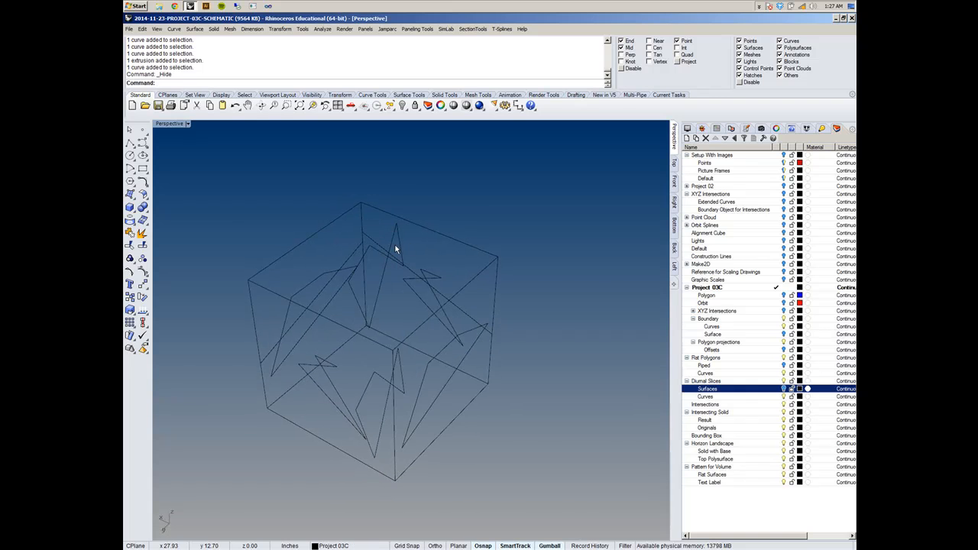
# - Make the Curves layer under Diurnal Slices the current layer
pyautogui.moveTo(479, 244); pyautogui.dragTo(451, 313, button='right')
pyautogui.click(777, 396)
pyautogui.scroll(4, 451, 313)
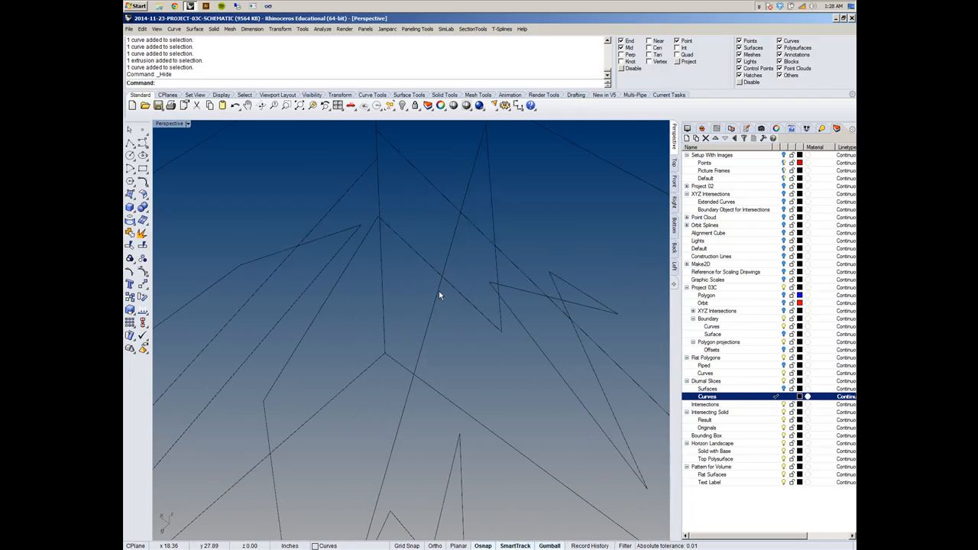
pyautogui.scroll(-6, 378, 225)
pyautogui.moveTo(381, 249); pyautogui.dragTo(399, 251, button='right')
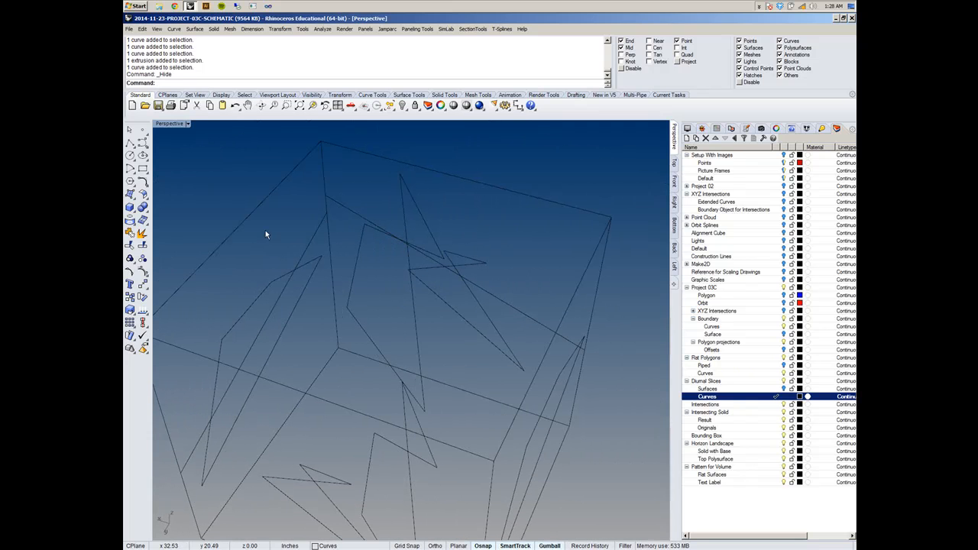
# - Enable Near object snapping and place one point on each of two opposite edges of the quadrilateral polygon
pyautogui.click(142, 133)
pyautogui.moveTo(348, 237); pyautogui.dragTo(363, 203, button='right')
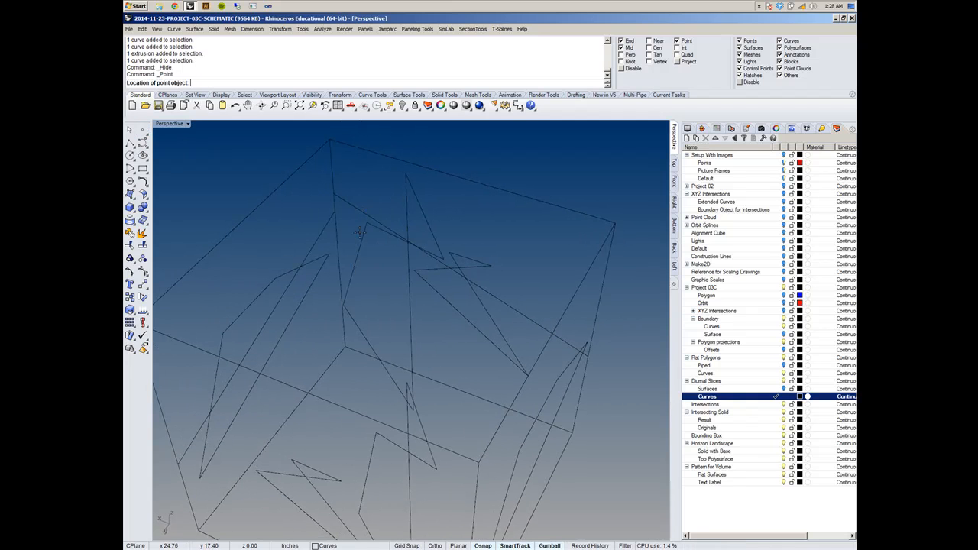
pyautogui.click(649, 41)
pyautogui.click(360, 255)
pyautogui.moveTo(414, 288); pyautogui.dragTo(447, 304, button='right')
pyautogui.scroll(5, 374, 226)
pyautogui.scroll(-5, 376, 228)
pyautogui.rightClick(415, 306)
pyautogui.click(411, 301)
# - Place a third point at the upper corner of the quadrilateral polygon
pyautogui.scroll(8, 375, 256)
pyautogui.scroll(5, 359, 226)
pyautogui.moveTo(356, 223); pyautogui.dragTo(429, 252, button='right')
pyautogui.rightClick(385, 227)
pyautogui.click(383, 243)
pyautogui.scroll(-5, 426, 251)
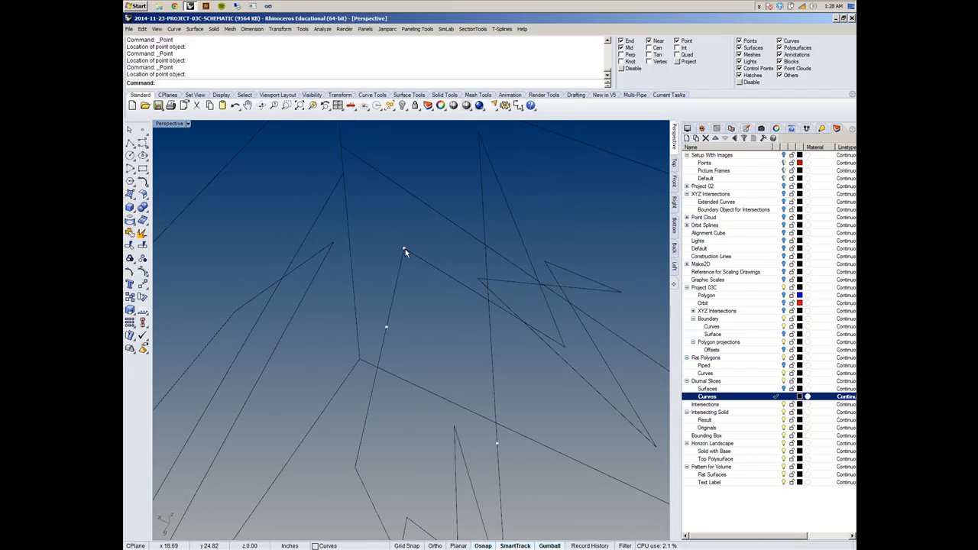
# - Try to draw a 4 in line from the quadrilateral's upper corner point
pyautogui.moveTo(409, 335); pyautogui.dragTo(424, 222, button='right')
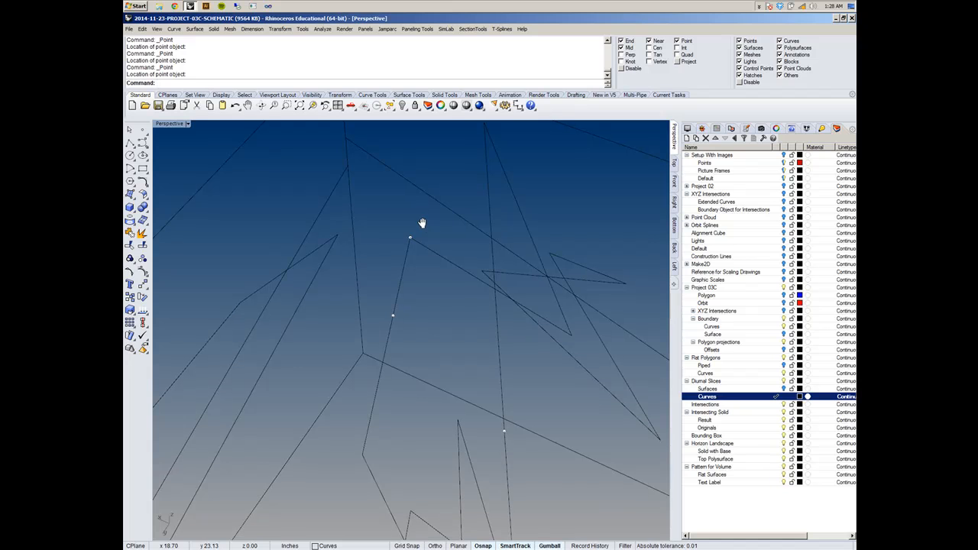
pyautogui.click(173, 29)
pyautogui.moveTo(189, 62)
pyautogui.click(261, 62)
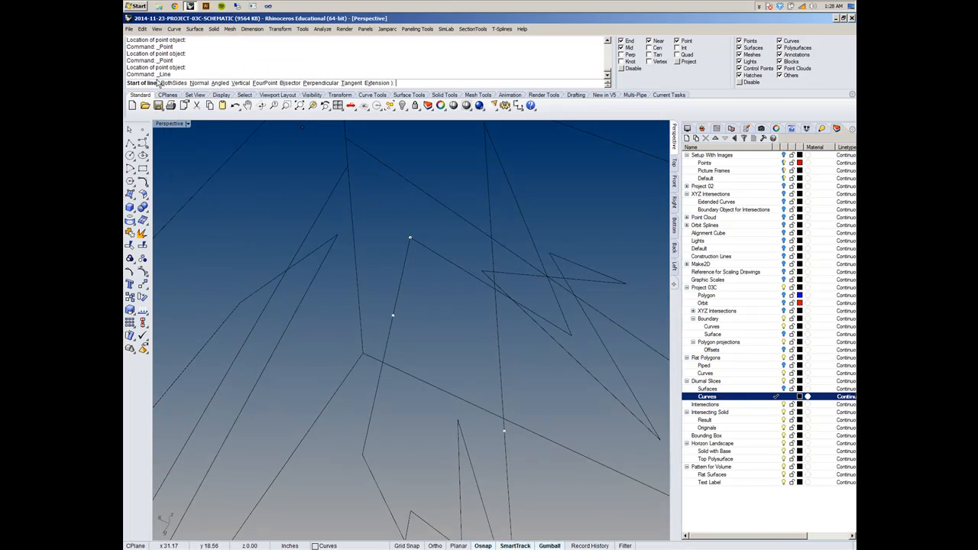
pyautogui.moveTo(406, 236)
pyautogui.mouseDown(button='right')
pyautogui.moveTo(411, 222)
pyautogui.moveTo(408, 234)
pyautogui.mouseUp(button='right')
pyautogui.click(410, 237)
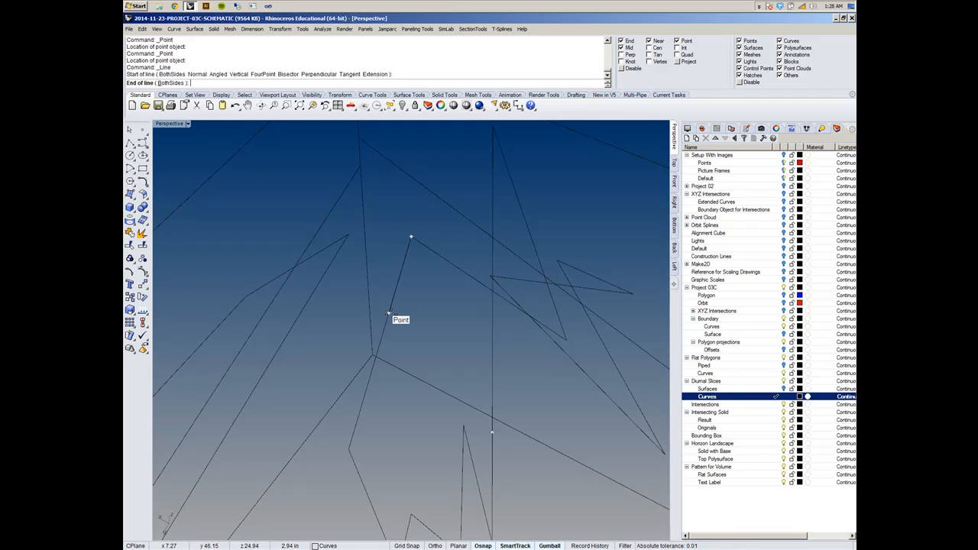
pyautogui.write('4')
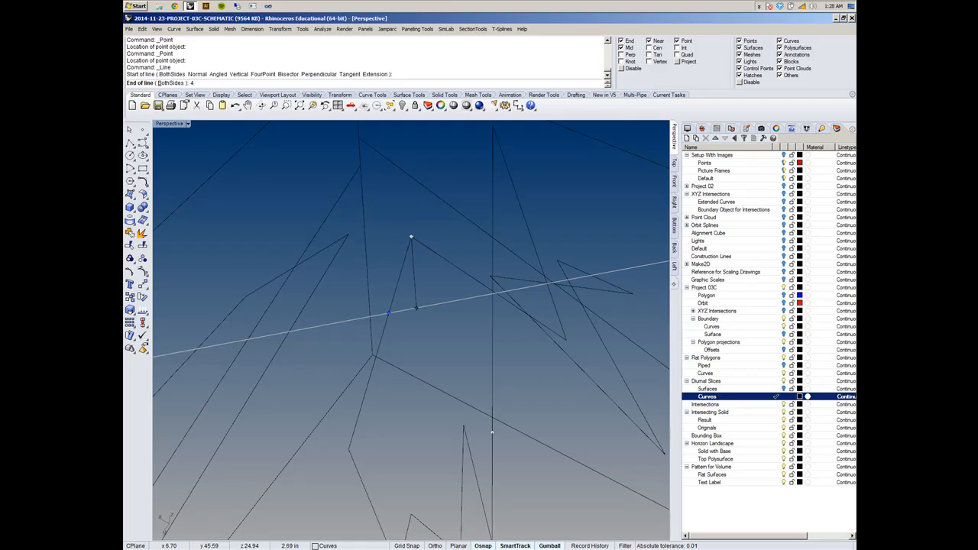
pyautogui.press('Return')
pyautogui.scroll(-2, 430, 283)
pyautogui.click(444, 262)
# - Delete the misdirected 4 in line at the upper corner
pyautogui.press('Return')
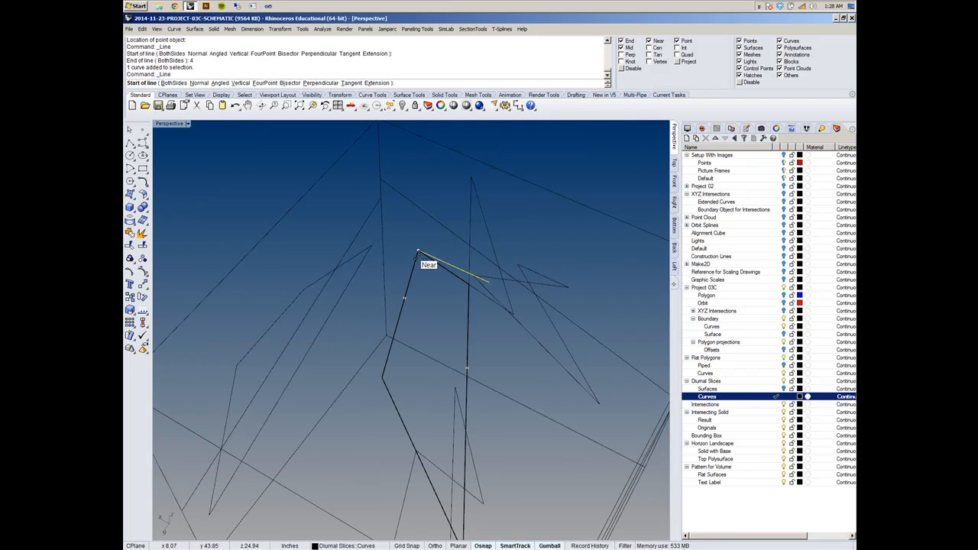
pyautogui.press('Escape')
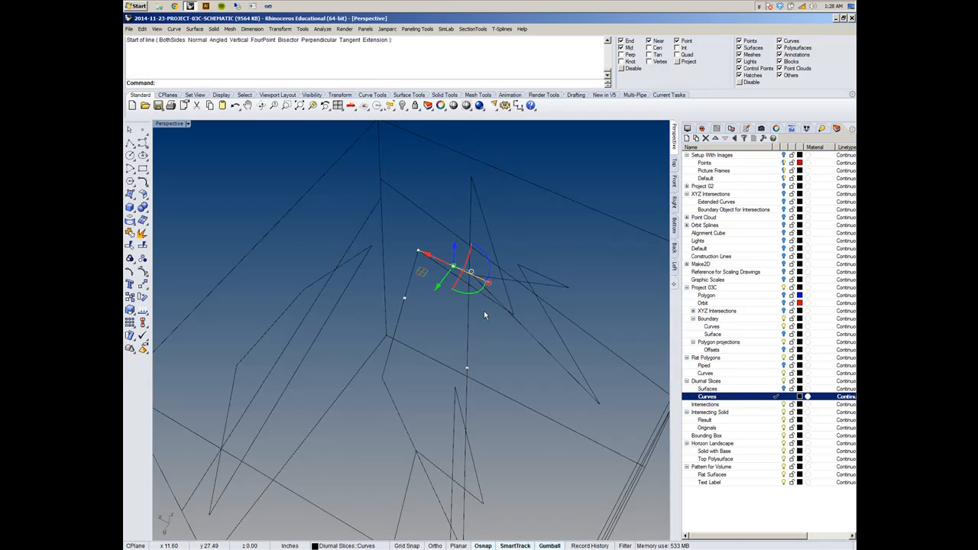
pyautogui.press('Delete')
# - Draw a 4 in line from the quadrilateral's upper corner point, running along its adjacent edge toward the next vertex
pyautogui.press('Return')
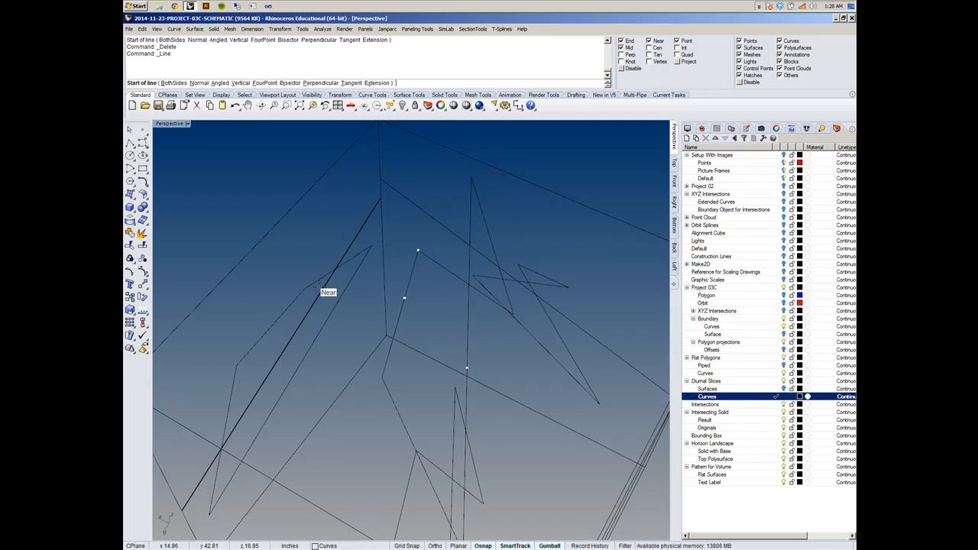
pyautogui.click(417, 252)
pyautogui.write('4')
pyautogui.press('Return')
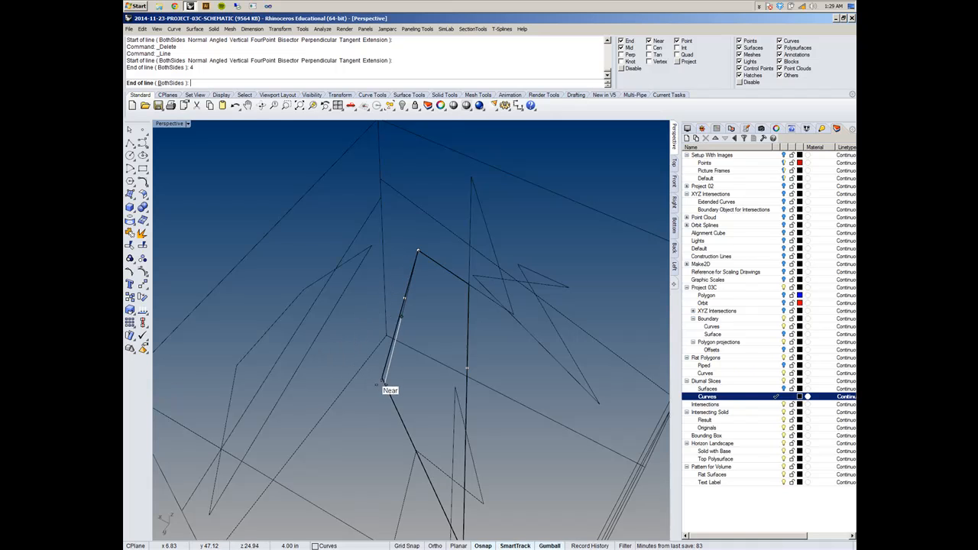
pyautogui.moveTo(384, 384); pyautogui.dragTo(358, 359, button='right')
pyautogui.click(514, 546)
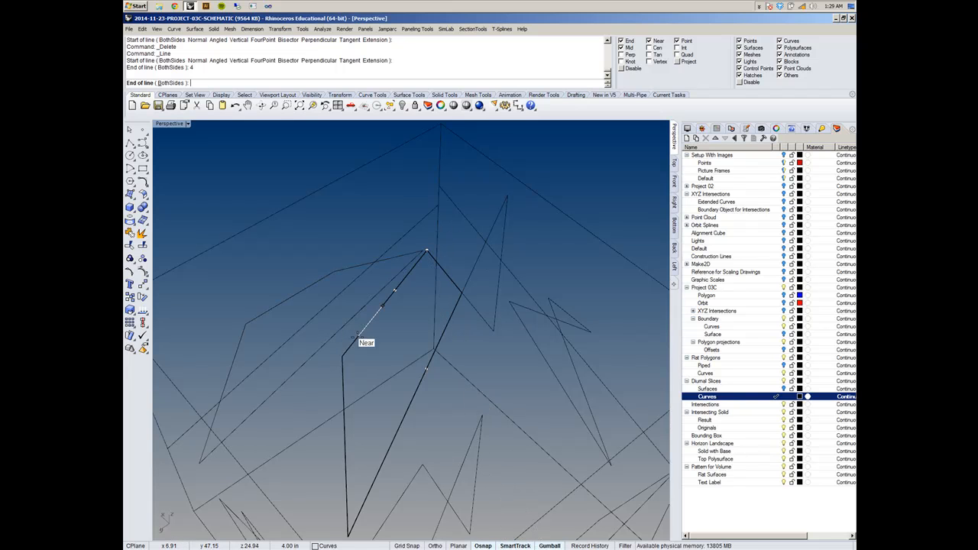
pyautogui.click(341, 353)
# - Delete the loose point on the quadrilateral edge that carries the 4 in line, then select that line to check it
pyautogui.click(410, 279)
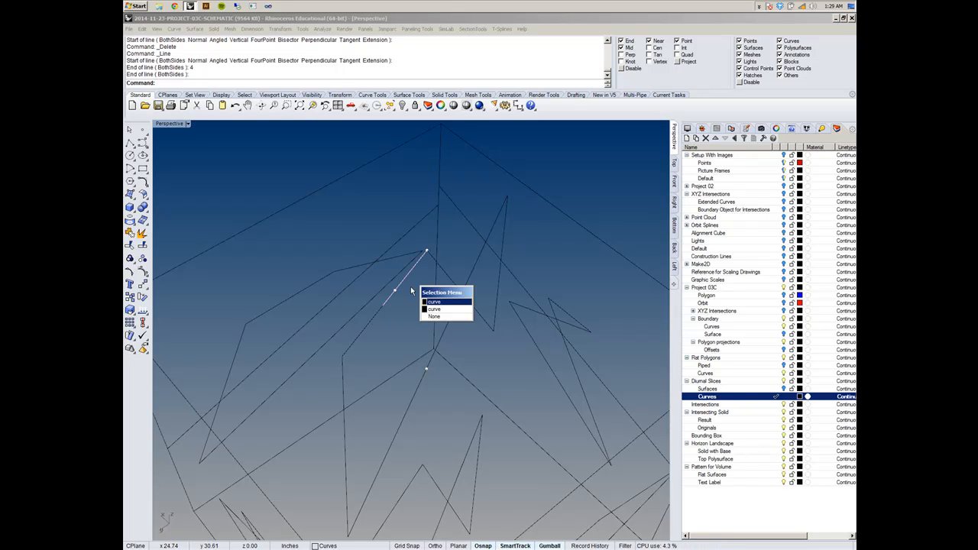
pyautogui.click(434, 302)
pyautogui.click(393, 293)
pyautogui.scroll(3, 390, 288)
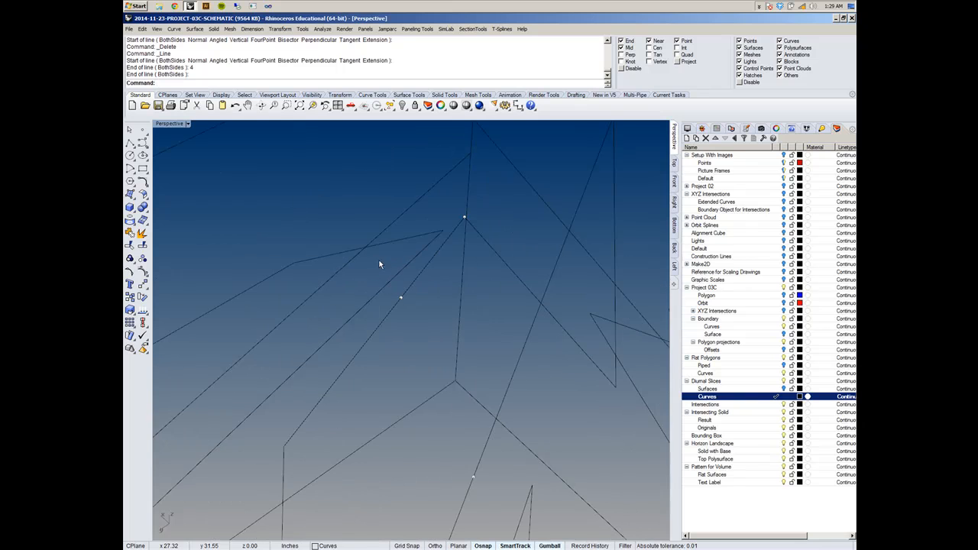
pyautogui.moveTo(379, 260); pyautogui.dragTo(438, 318)
pyautogui.press('Delete')
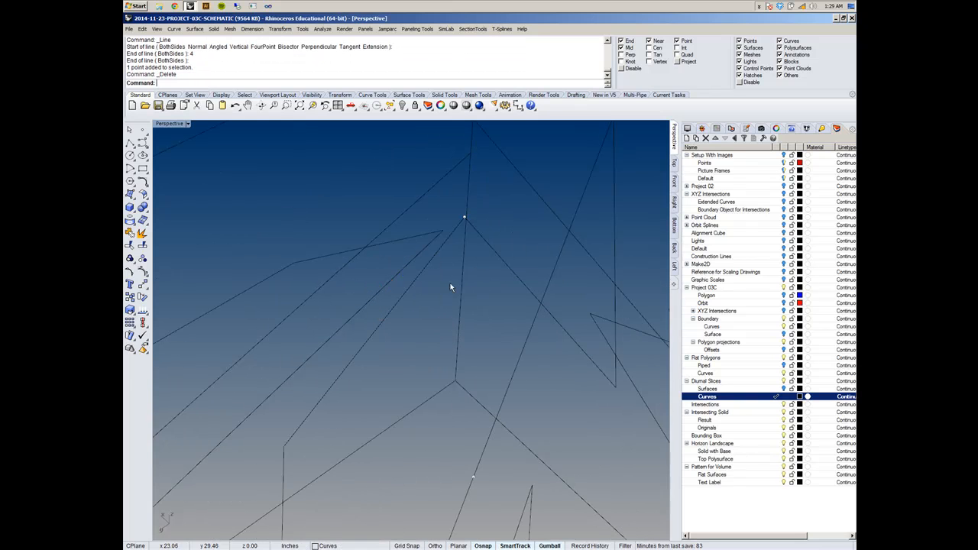
pyautogui.click(412, 294)
pyautogui.click(435, 314)
pyautogui.scroll(-2, 412, 331)
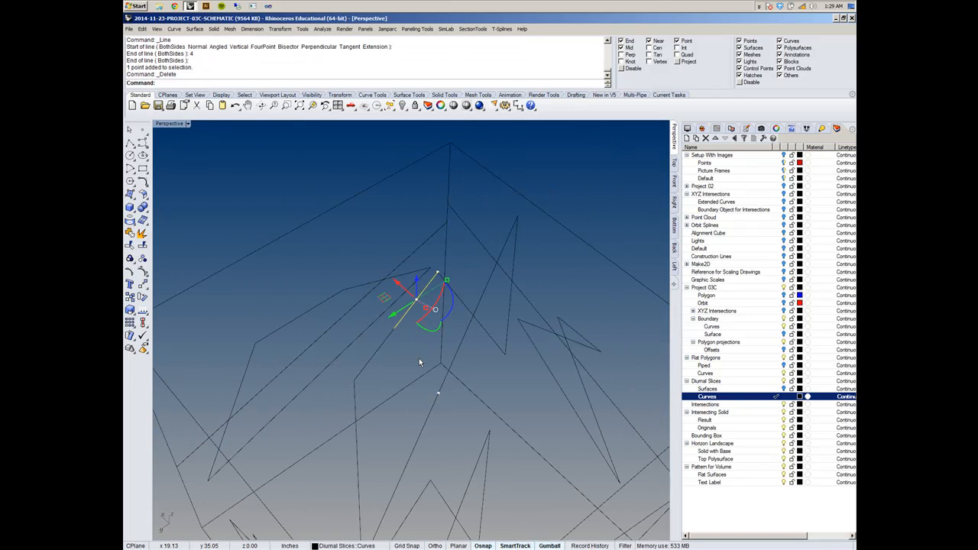
pyautogui.moveTo(433, 356)
pyautogui.mouseDown(button='right')
pyautogui.moveTo(452, 350)
pyautogui.moveTo(434, 357)
pyautogui.mouseUp(button='right')
pyautogui.press('Escape')
# - Draw a 7 in line from the quadrilateral's second upper vertex, running along its long edge toward the lower vertex
pyautogui.rightClick(460, 323)
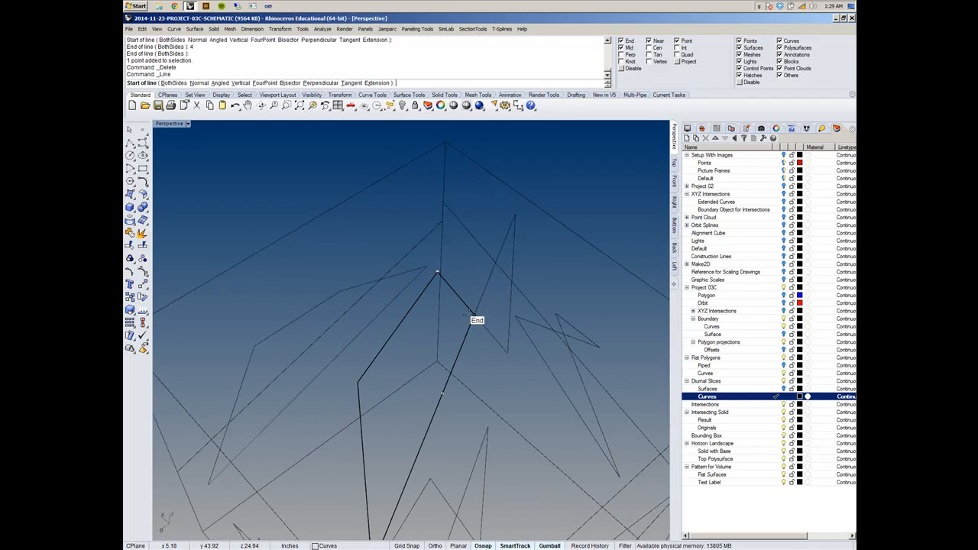
pyautogui.click(474, 315)
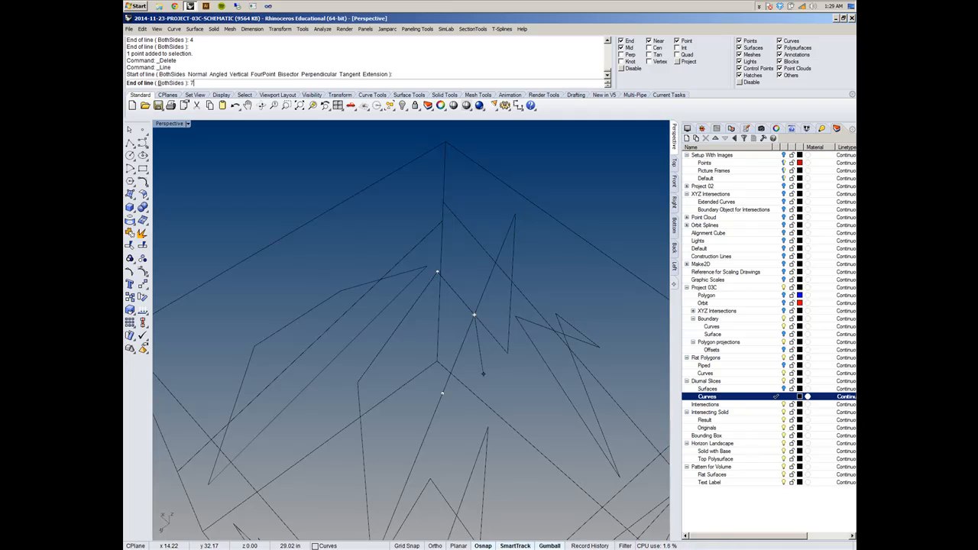
pyautogui.press('Return')
pyautogui.scroll(-4, 432, 451)
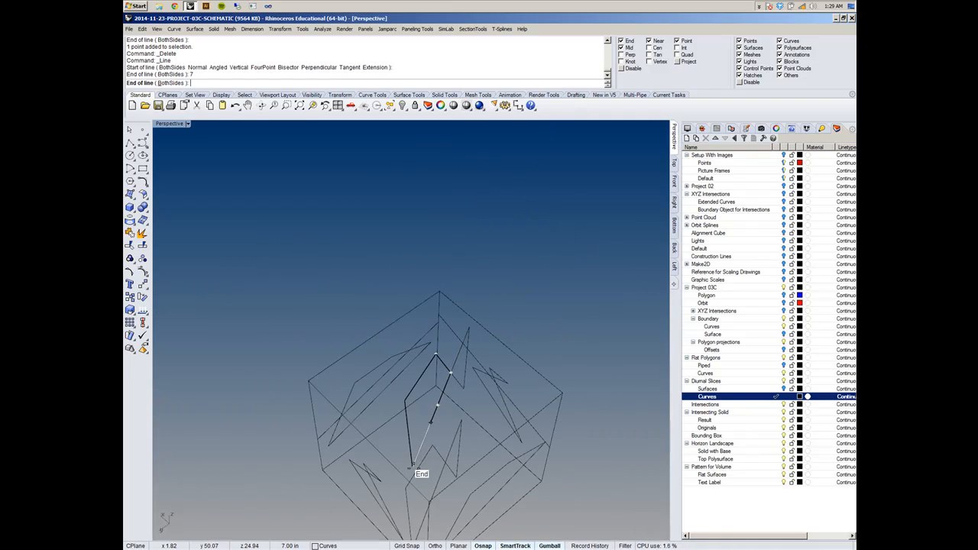
pyautogui.click(413, 468)
# - Delete the loose point on the quadrilateral edge that carries the 7 in line
pyautogui.scroll(5, 440, 378)
pyautogui.click(433, 425)
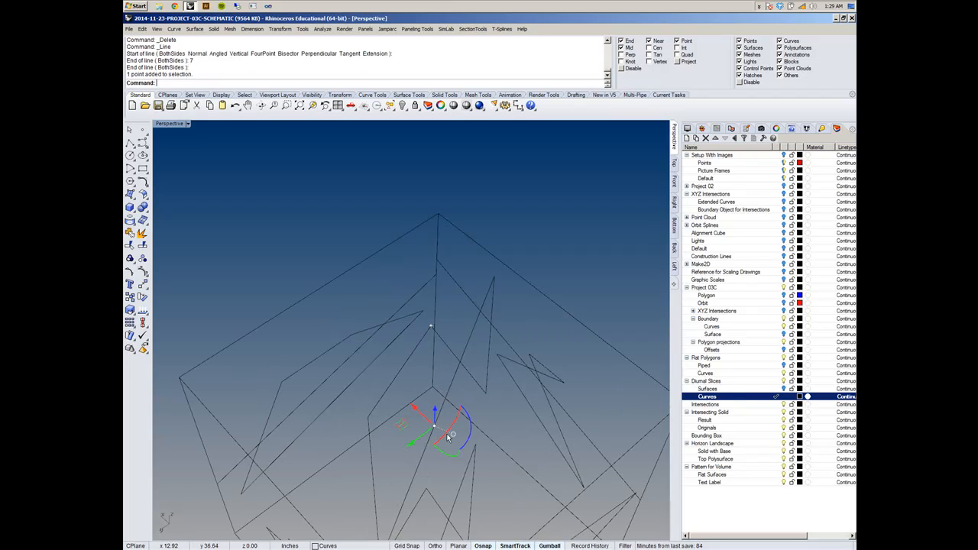
pyautogui.press('Delete')
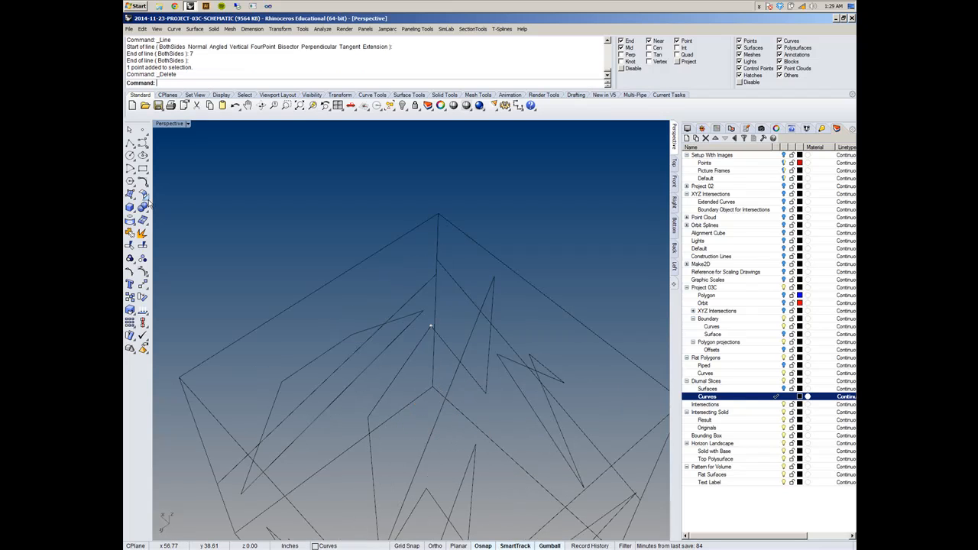
# - Draw a polyline connecting the end of the 4 in line to the end of the 7 in line, then select it to check it
pyautogui.click(130, 143)
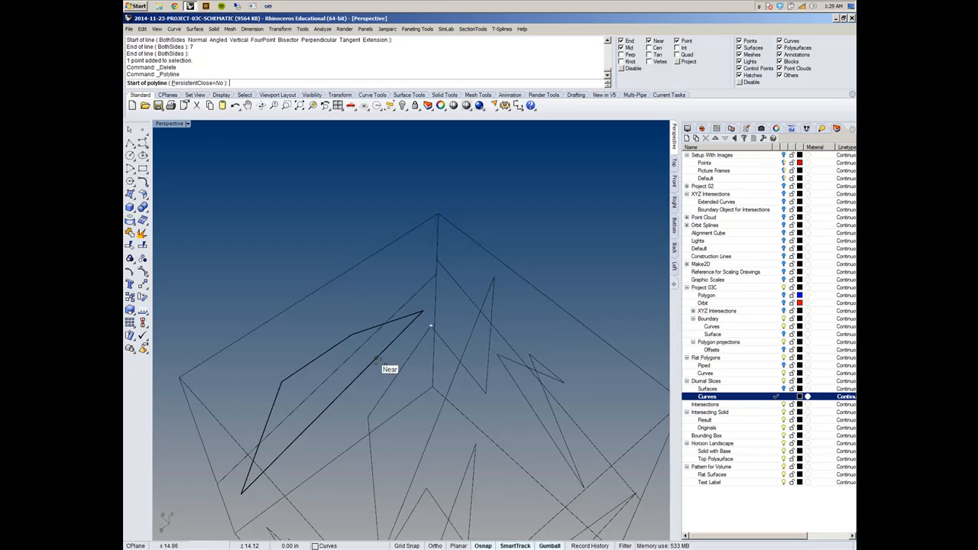
pyautogui.click(398, 375)
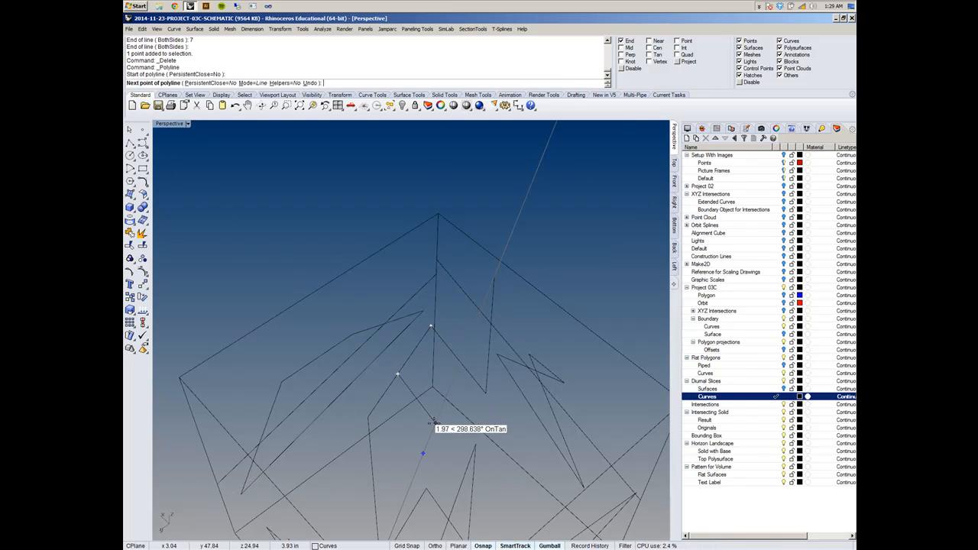
pyautogui.moveTo(424, 450); pyautogui.dragTo(424, 421, button='right')
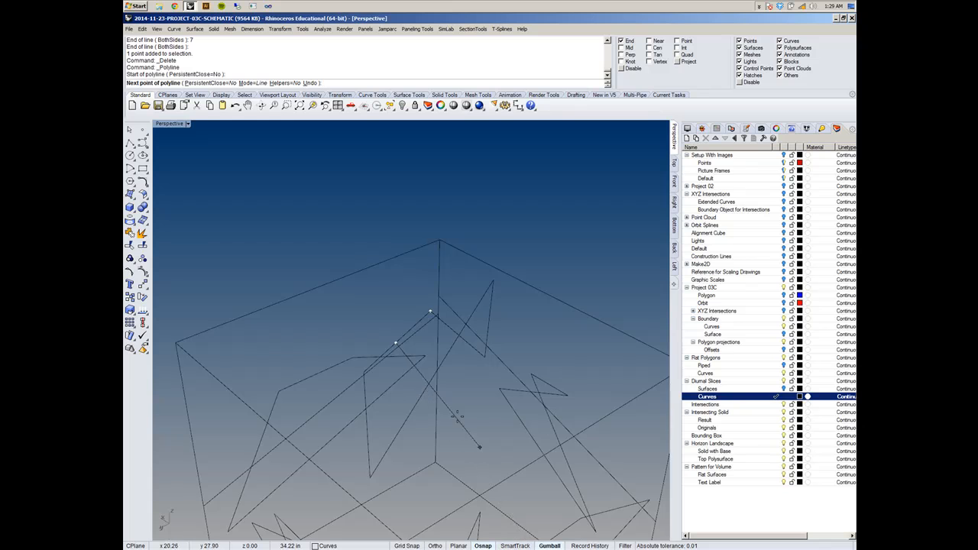
pyautogui.moveTo(424, 396); pyautogui.dragTo(398, 422, button='right')
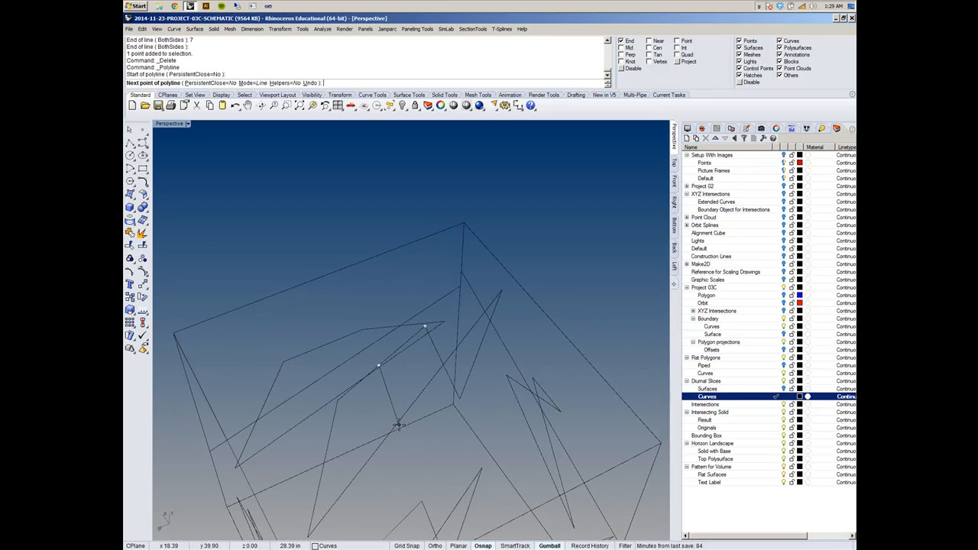
pyautogui.click(374, 455)
pyautogui.rightClick(418, 449)
pyautogui.click(377, 415)
pyautogui.scroll(-4, 370, 352)
pyautogui.keyDown('shift'); pyautogui.moveTo(370, 353); pyautogui.dragTo(437, 318, button='right'); pyautogui.keyUp('shift')
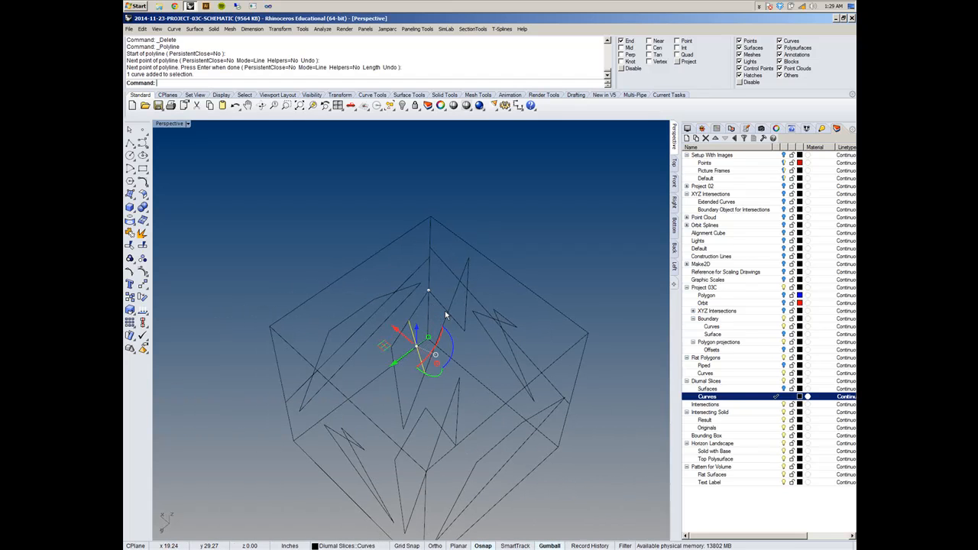
pyautogui.press('Escape')
pyautogui.moveTo(399, 269); pyautogui.dragTo(355, 238, button='right')
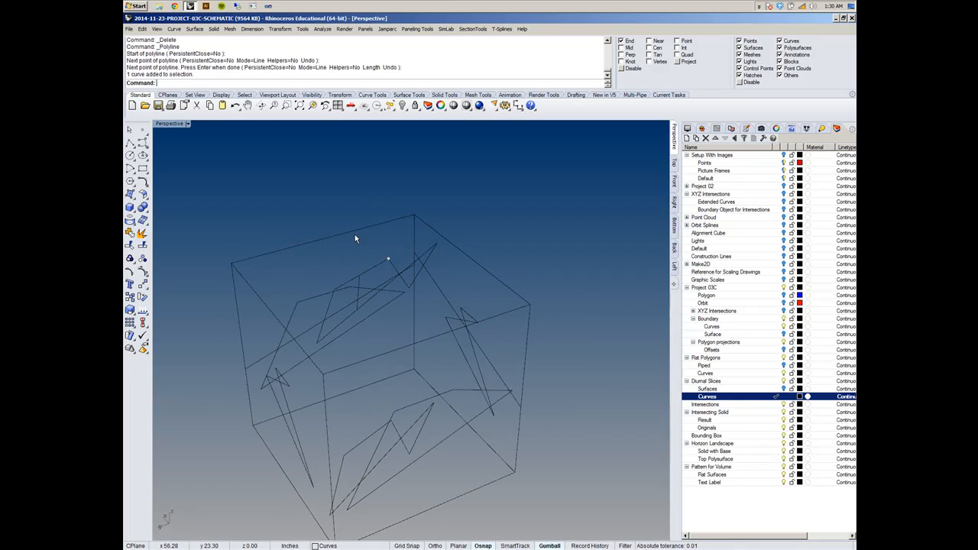
# - Extend both ends of the new connecting line to the cube's boundary curve
pyautogui.click(173, 29)
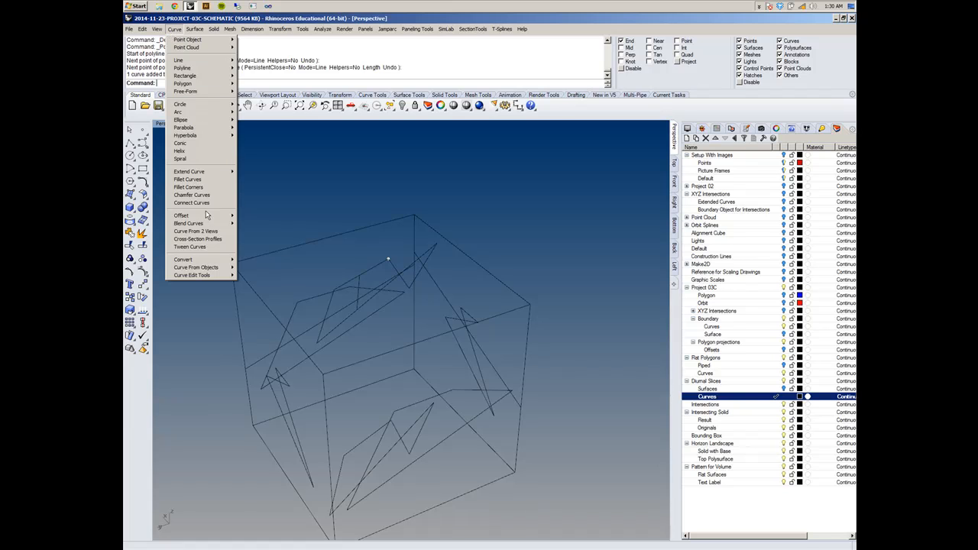
pyautogui.moveTo(195, 173)
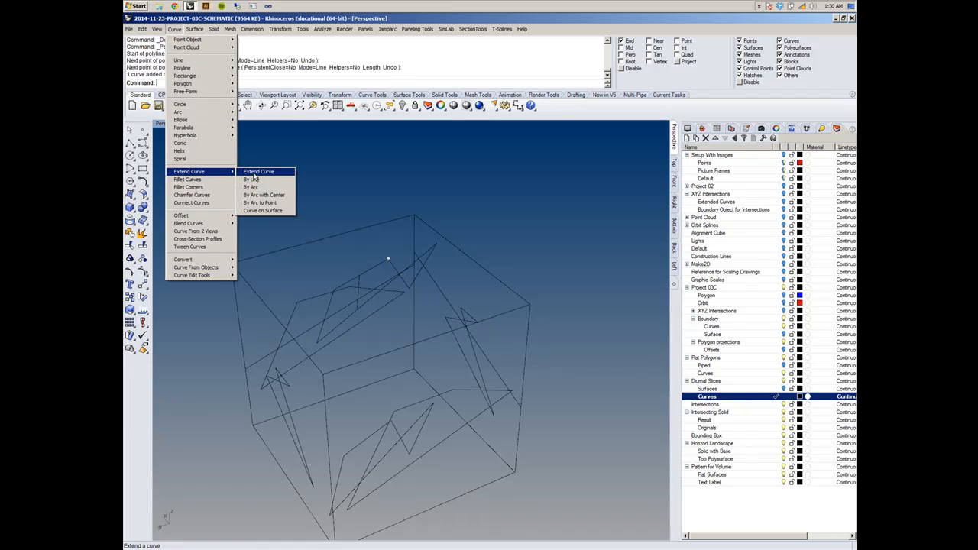
pyautogui.click(255, 172)
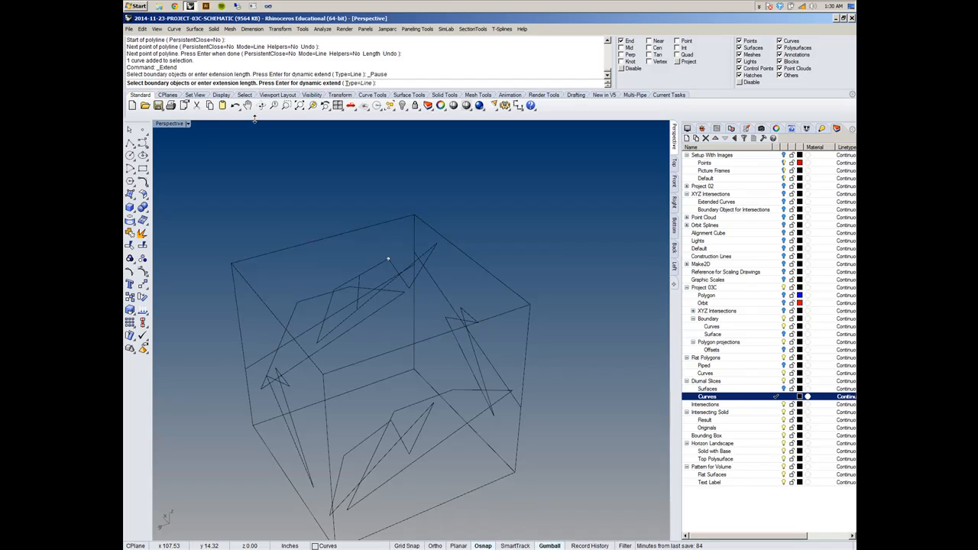
pyautogui.click(402, 285)
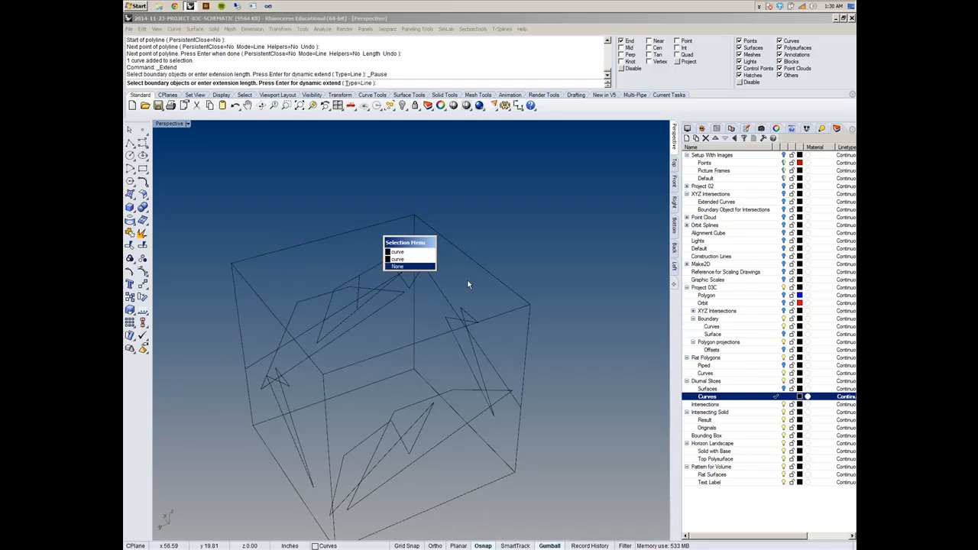
pyautogui.click(413, 260)
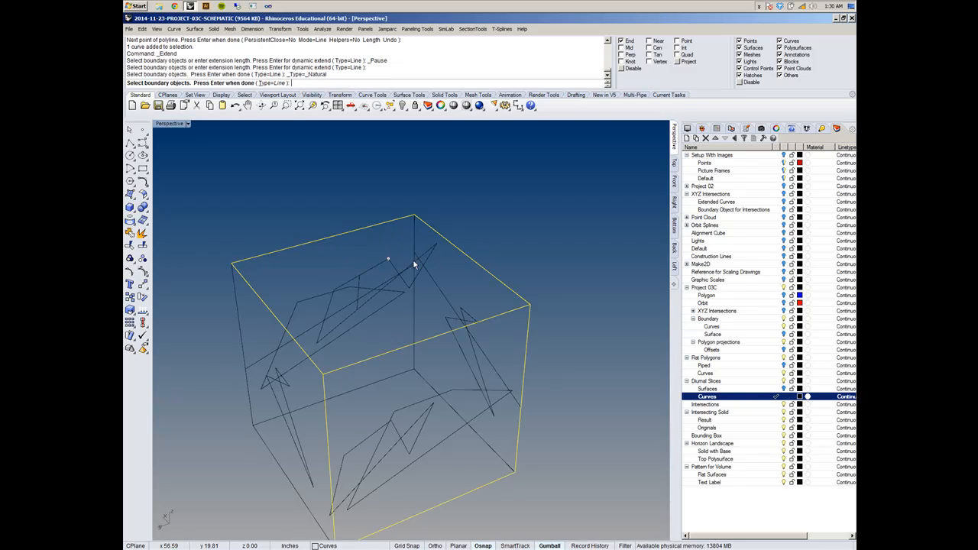
pyautogui.moveTo(364, 253); pyautogui.dragTo(374, 300, button='right')
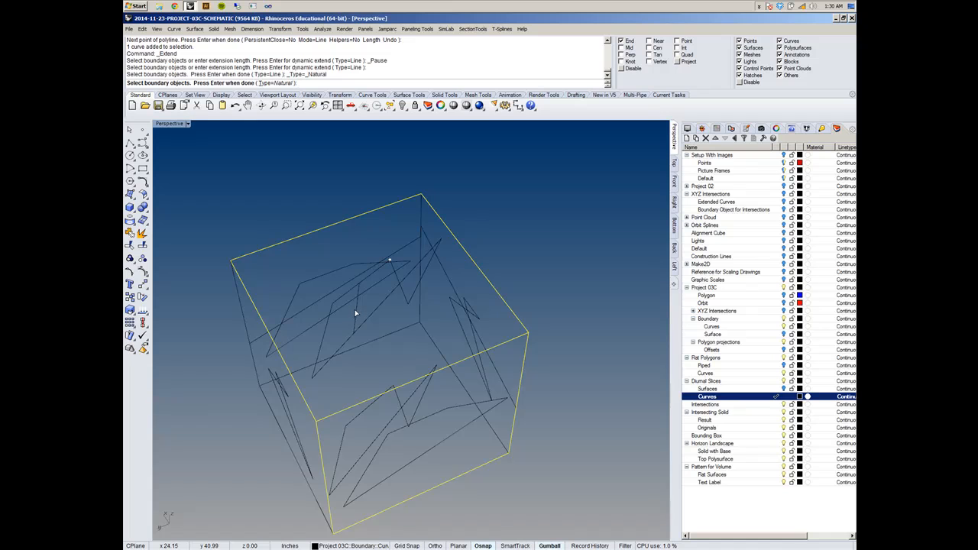
pyautogui.click(356, 313)
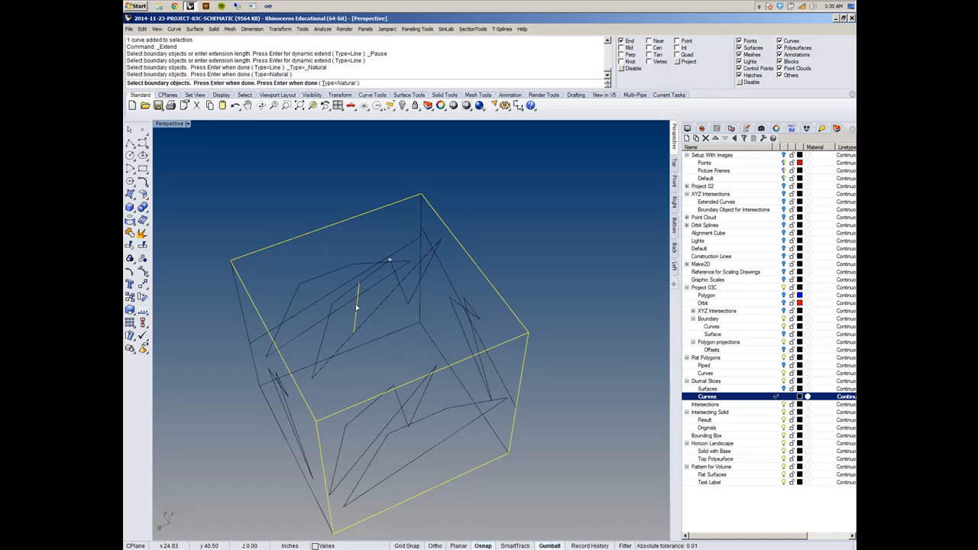
pyautogui.rightClick(357, 308)
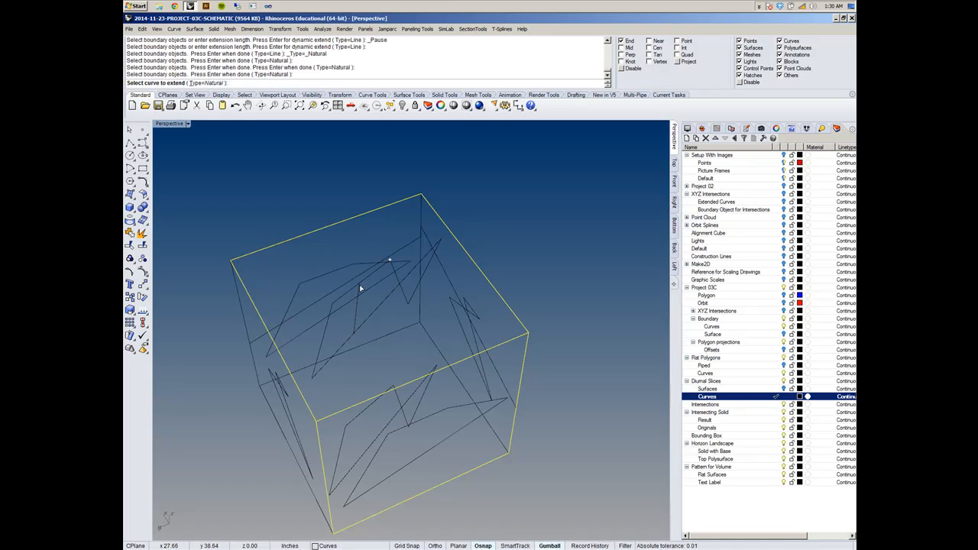
pyautogui.click(360, 289)
pyautogui.moveTo(358, 314); pyautogui.dragTo(425, 281, button='right')
pyautogui.rightClick(458, 210)
pyautogui.moveTo(399, 319); pyautogui.dragTo(358, 303, button='right')
pyautogui.scroll(3, 361, 287)
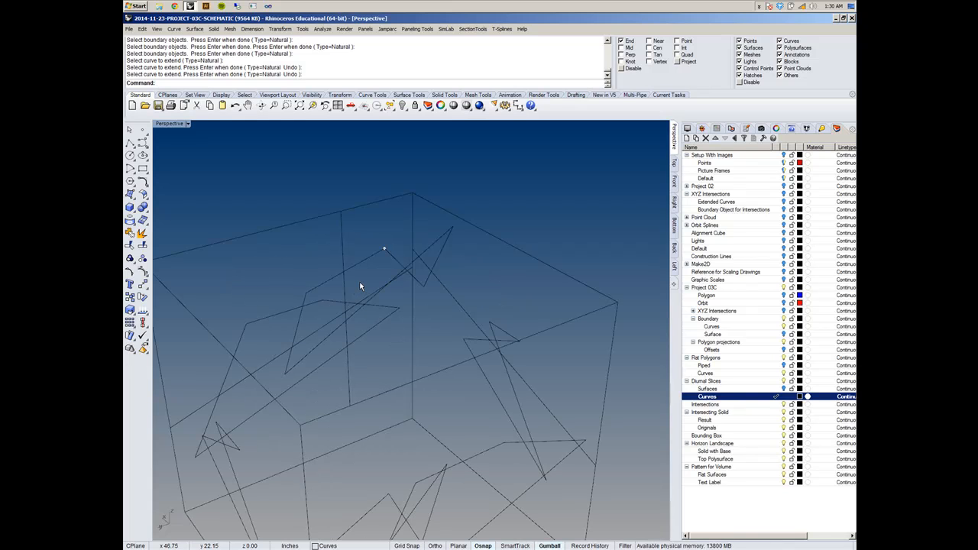
# - Delete the extended connecting line
pyautogui.moveTo(361, 287)
pyautogui.mouseDown(button='right')
pyautogui.moveTo(369, 301)
pyautogui.moveTo(338, 301)
pyautogui.moveTo(338, 281)
pyautogui.moveTo(370, 297)
pyautogui.mouseUp(button='right')
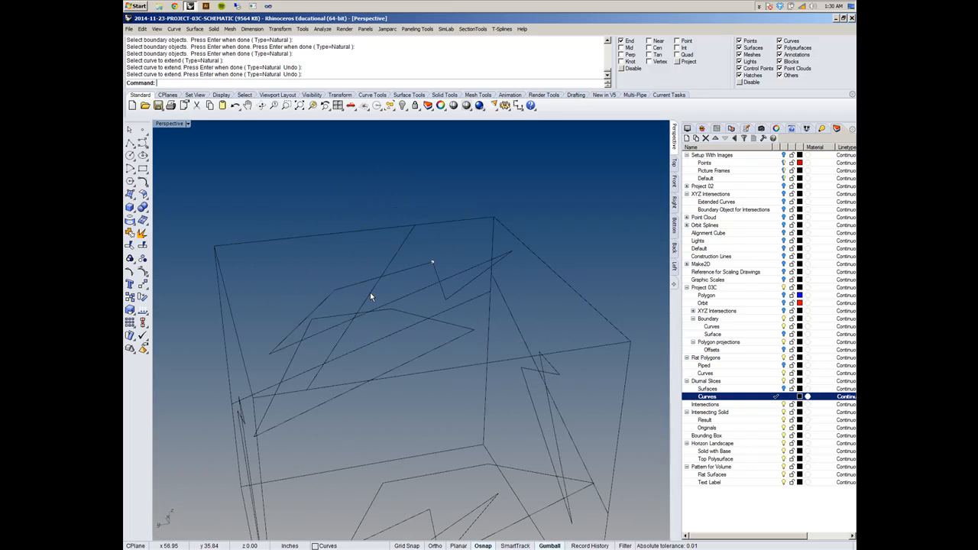
pyautogui.click(369, 297)
pyautogui.press('Delete')
# - Delete the loose points left at the quadrilateral's upper corner
pyautogui.click(431, 262)
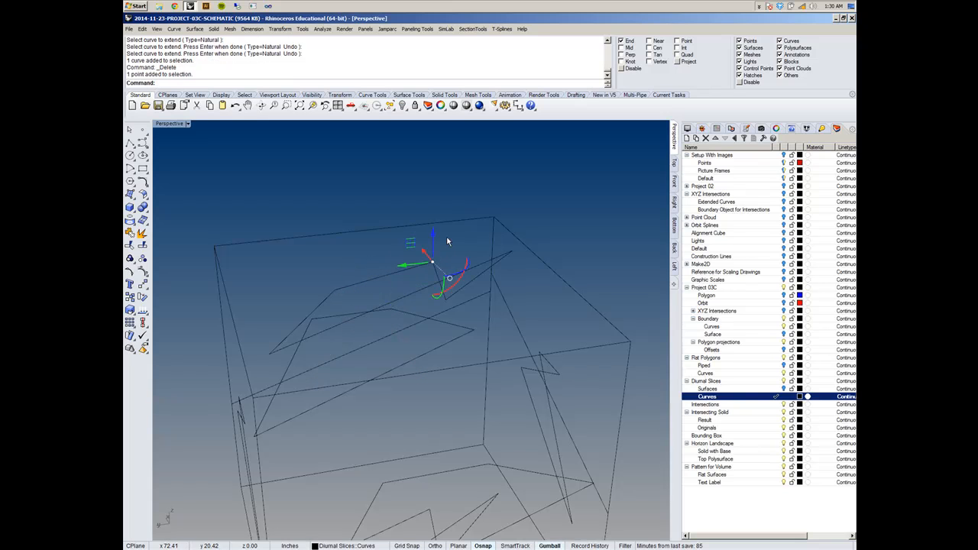
pyautogui.moveTo(448, 267); pyautogui.dragTo(447, 269)
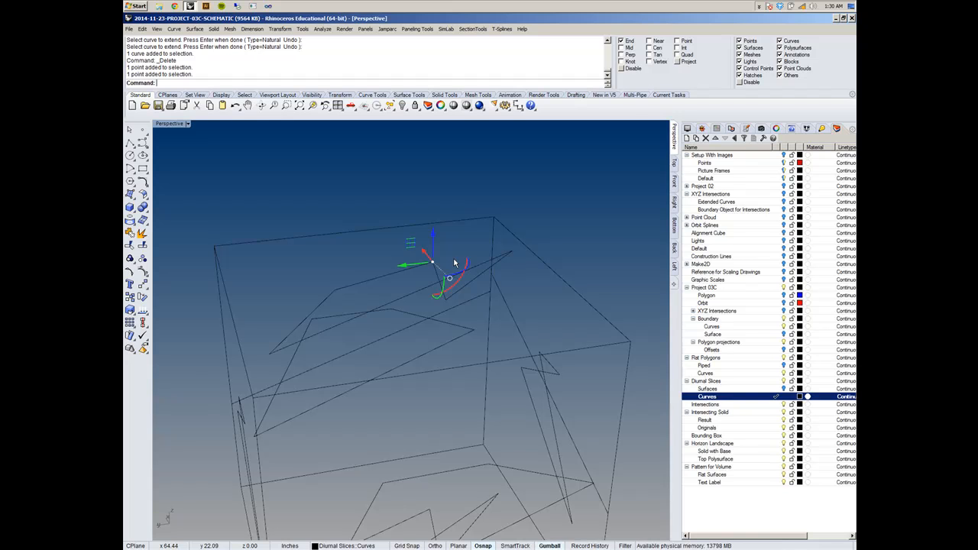
pyautogui.press('Delete')
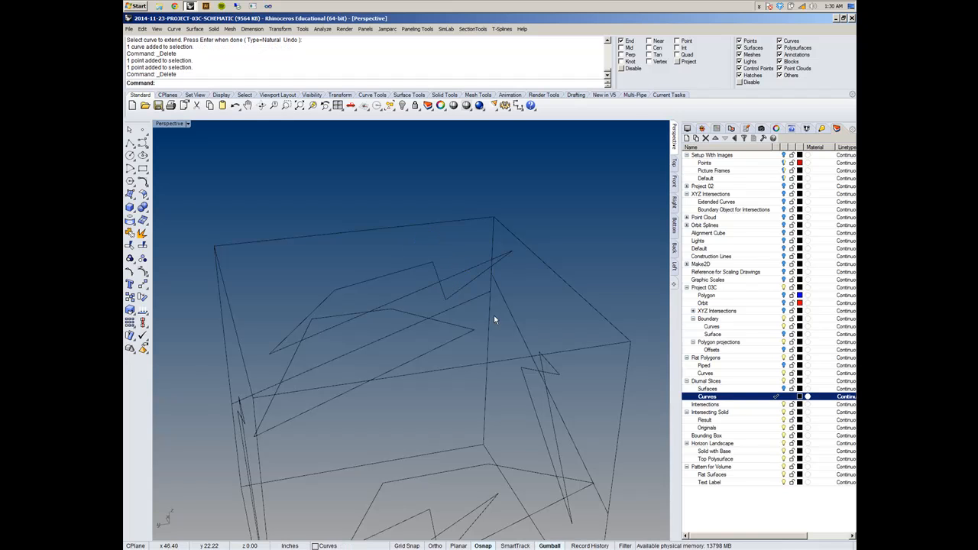
# - Use ShowSelected to unhide only the diurnal slice line that crosses the cube's top face
pyautogui.moveTo(376, 256); pyautogui.dragTo(495, 243, button='right')
pyautogui.scroll(-6, 397, 269)
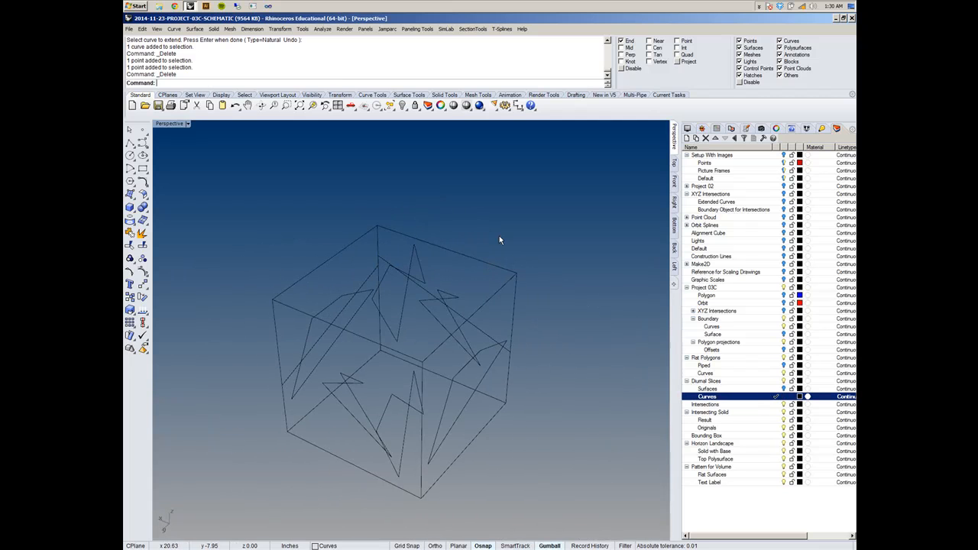
pyautogui.write('Selected')
pyautogui.press('Return')
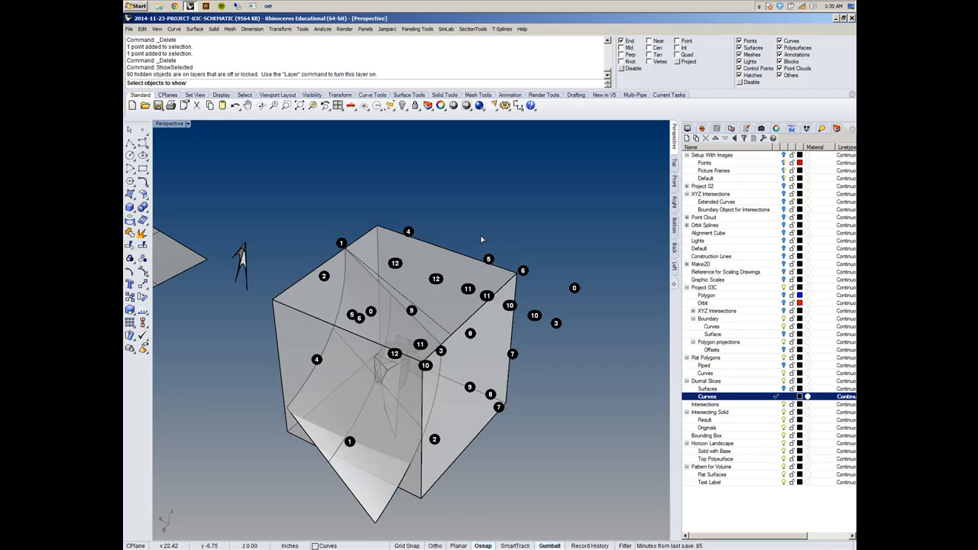
pyautogui.click(426, 311)
pyautogui.press('Return')
pyautogui.moveTo(431, 315); pyautogui.dragTo(474, 266, button='right')
# - Extrude the top face's slice line straight down 20 in to the cube's bottom corner as a surface
pyautogui.click(382, 267)
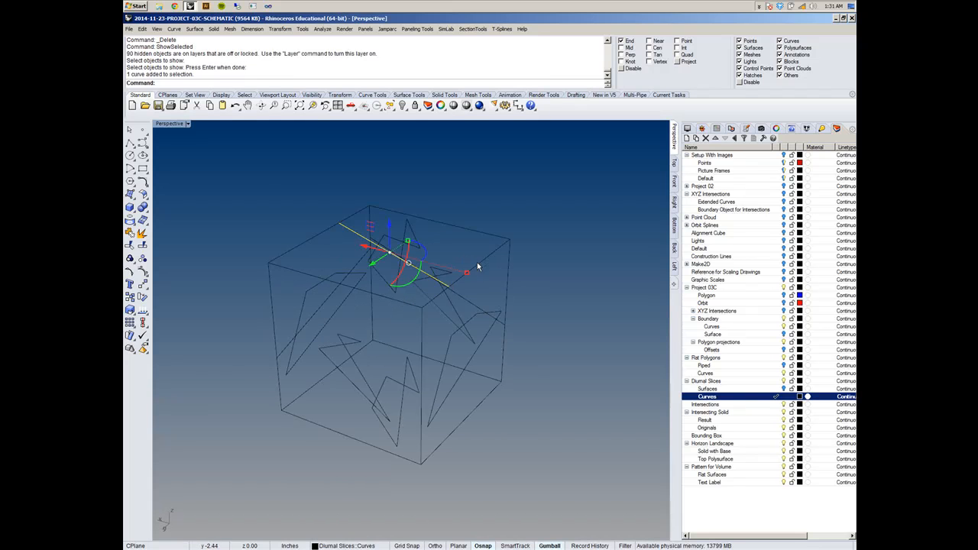
pyautogui.click(194, 28)
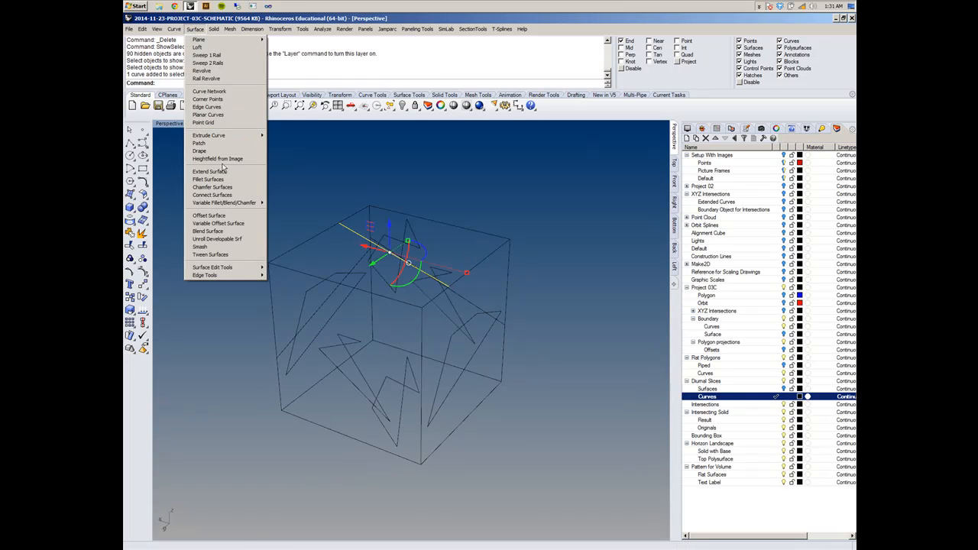
pyautogui.moveTo(217, 137)
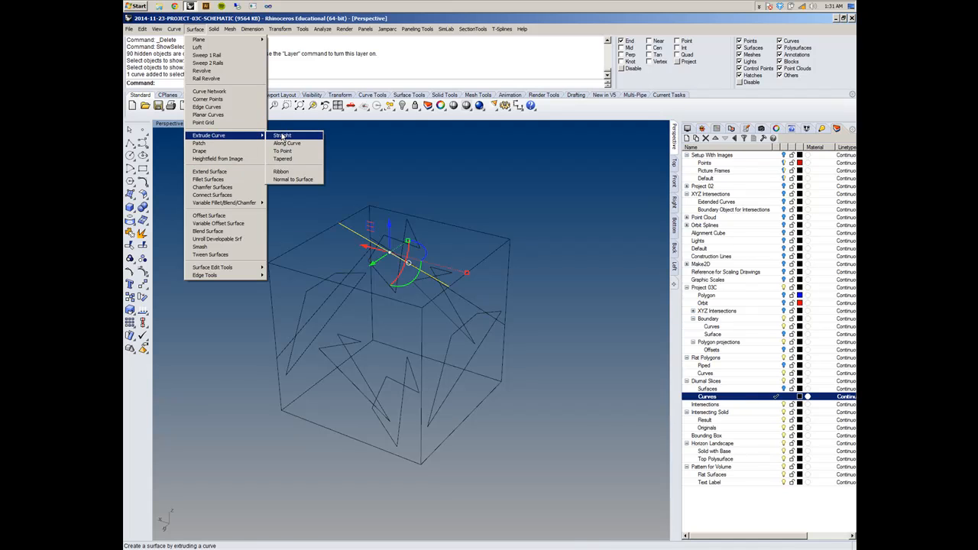
pyautogui.click(284, 136)
pyautogui.moveTo(474, 429)
pyautogui.mouseDown(button='right')
pyautogui.moveTo(461, 390)
pyautogui.moveTo(468, 431)
pyautogui.mouseUp(button='right')
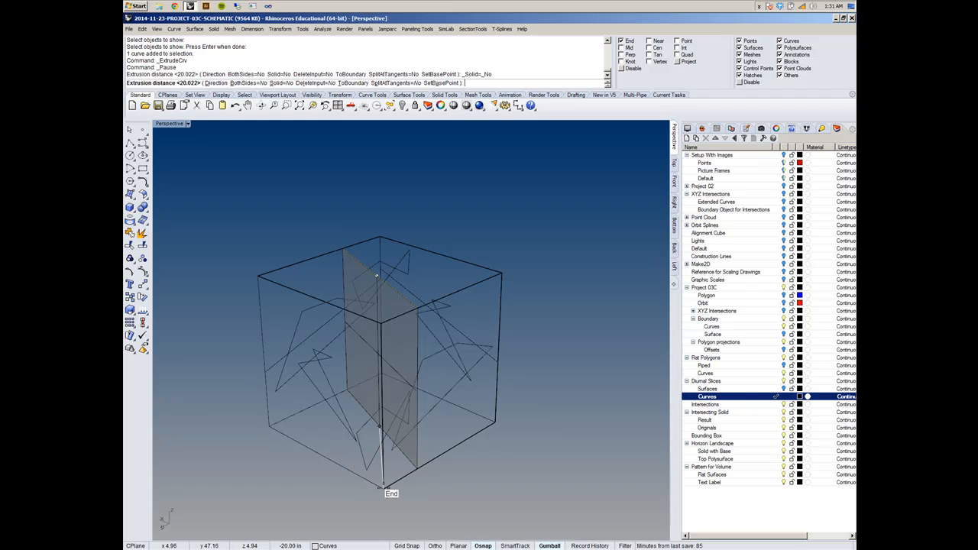
pyautogui.moveTo(384, 486); pyautogui.dragTo(353, 413, button='right')
pyautogui.click(413, 485)
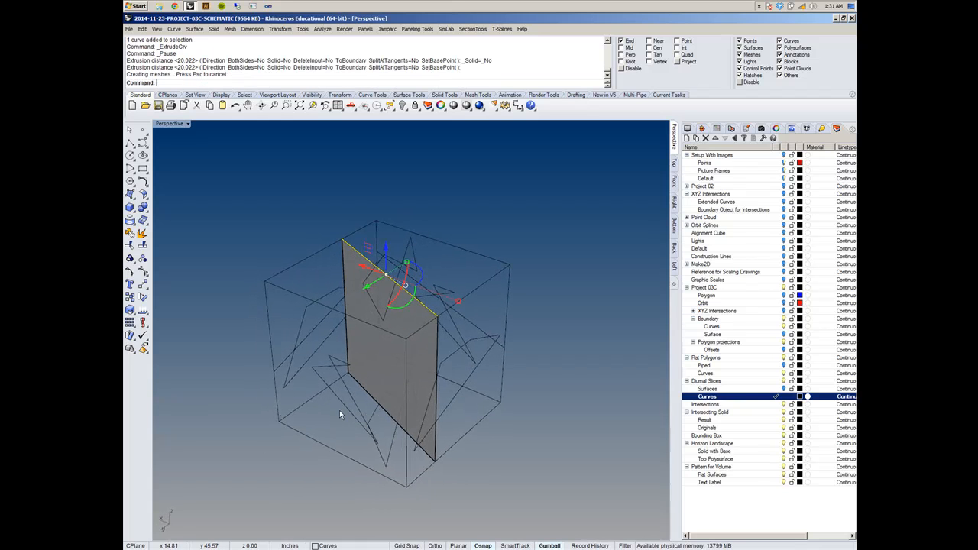
# - Extrude the side face's slice line 20 in horizontally through the cube, taking the direction from two corners of the bottom edge
pyautogui.moveTo(467, 409); pyautogui.dragTo(531, 398, button='right')
pyautogui.click(539, 390)
pyautogui.rightClick(538, 390)
pyautogui.moveTo(439, 396); pyautogui.dragTo(464, 368, button='right')
pyautogui.moveTo(496, 464); pyautogui.dragTo(456, 461, button='right')
pyautogui.moveTo(503, 346); pyautogui.dragTo(491, 397, button='right')
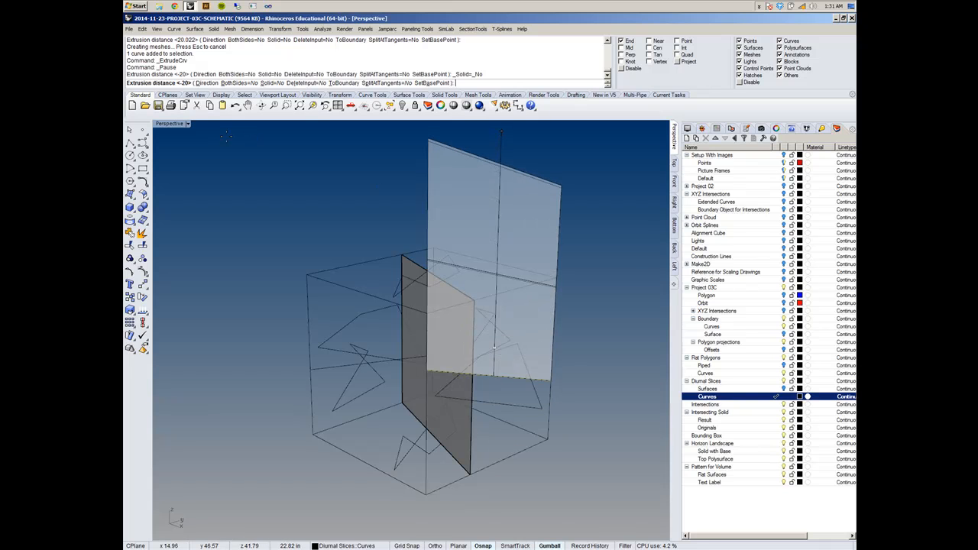
pyautogui.click(208, 83)
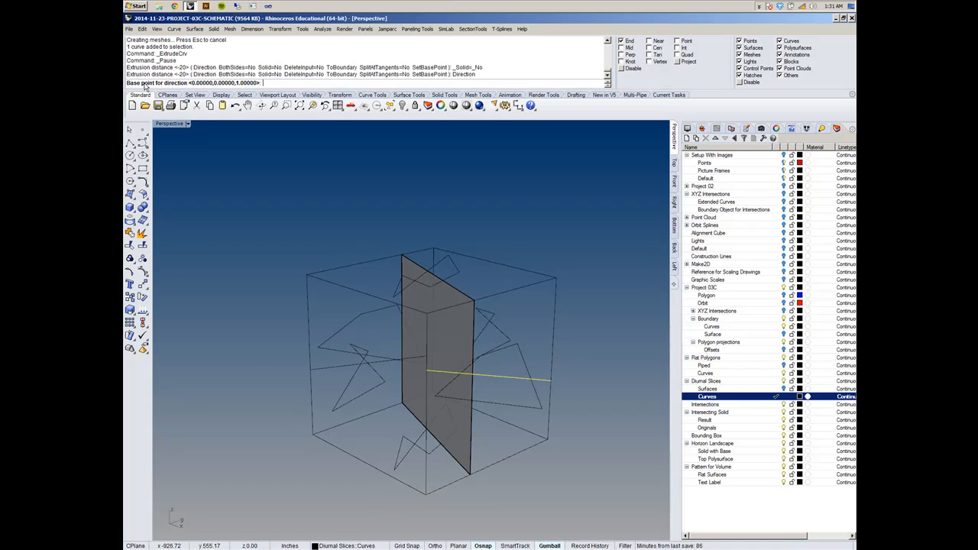
pyautogui.moveTo(320, 201); pyautogui.dragTo(494, 269, button='right')
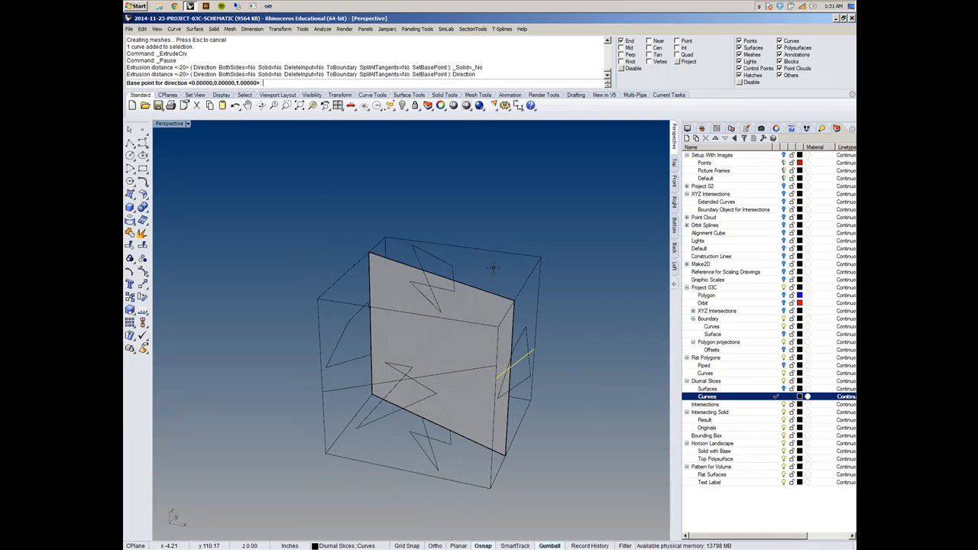
pyautogui.click(498, 493)
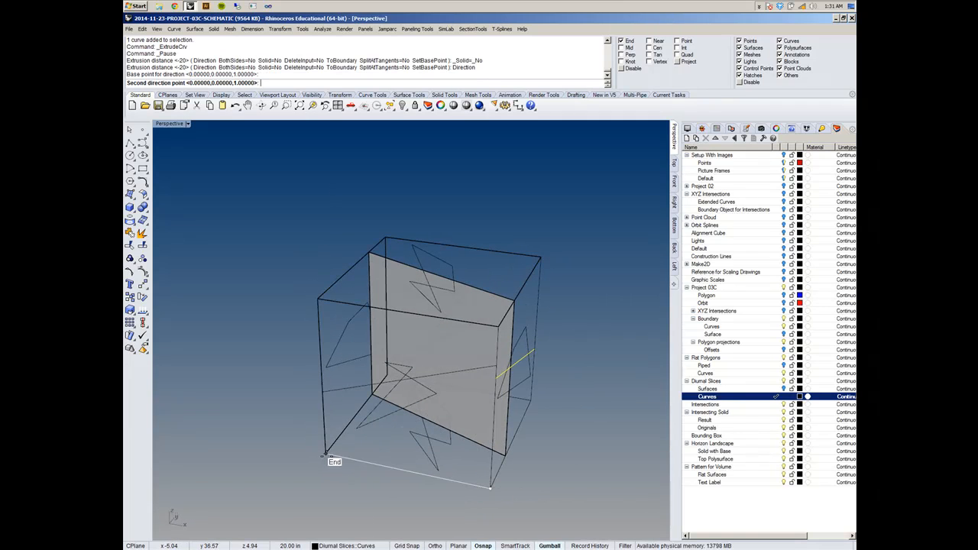
pyautogui.click(324, 454)
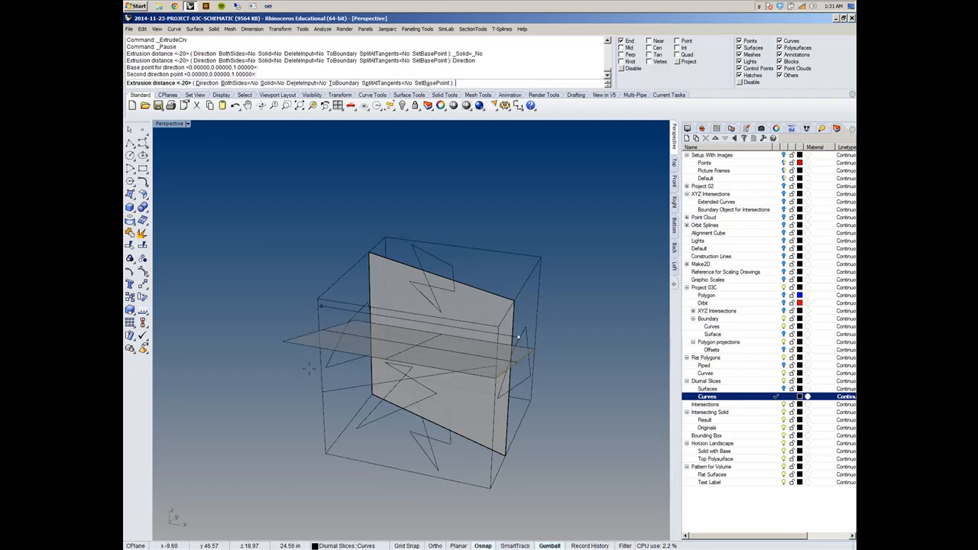
pyautogui.moveTo(520, 337)
pyautogui.mouseDown(button='right')
pyautogui.moveTo(536, 325)
pyautogui.moveTo(527, 331)
pyautogui.mouseUp(button='right')
pyautogui.click(328, 297)
pyautogui.moveTo(328, 297); pyautogui.dragTo(308, 317, button='right')
pyautogui.click(388, 220)
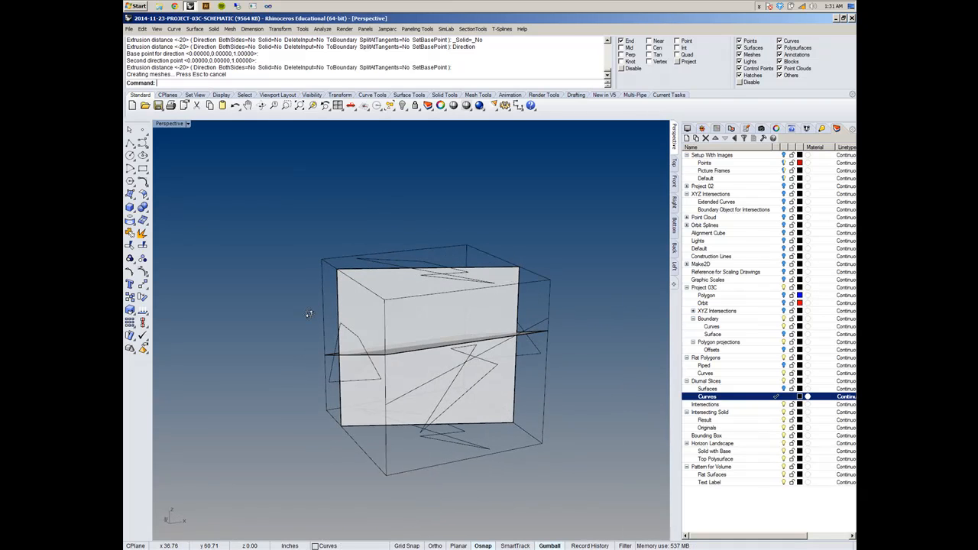
# - Extrude the remaining side face's slice line 20 in horizontally across the cube, taking the direction from two bottom-edge corners
pyautogui.rightClick(585, 259)
pyautogui.click(545, 322)
pyautogui.rightClick(550, 258)
pyautogui.moveTo(337, 233); pyautogui.dragTo(419, 247, button='right')
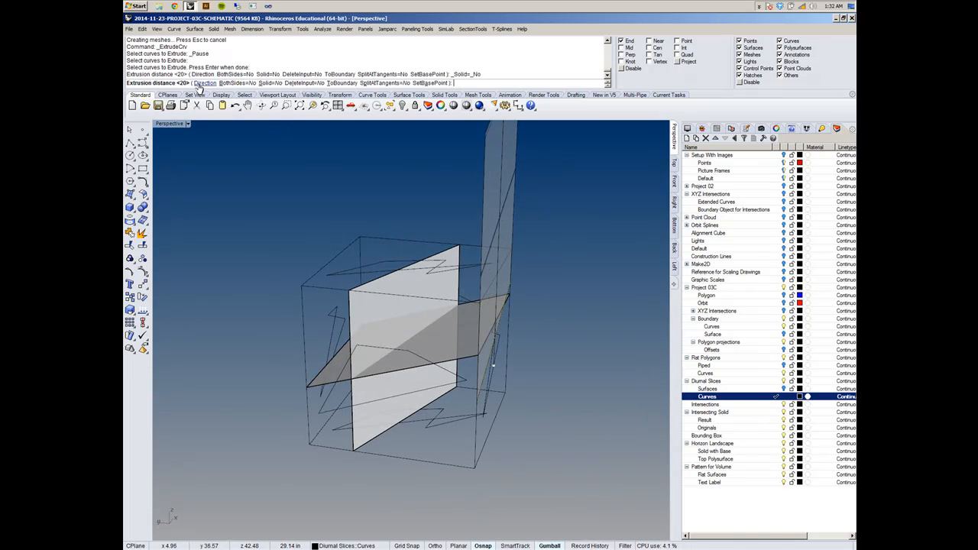
pyautogui.click(200, 83)
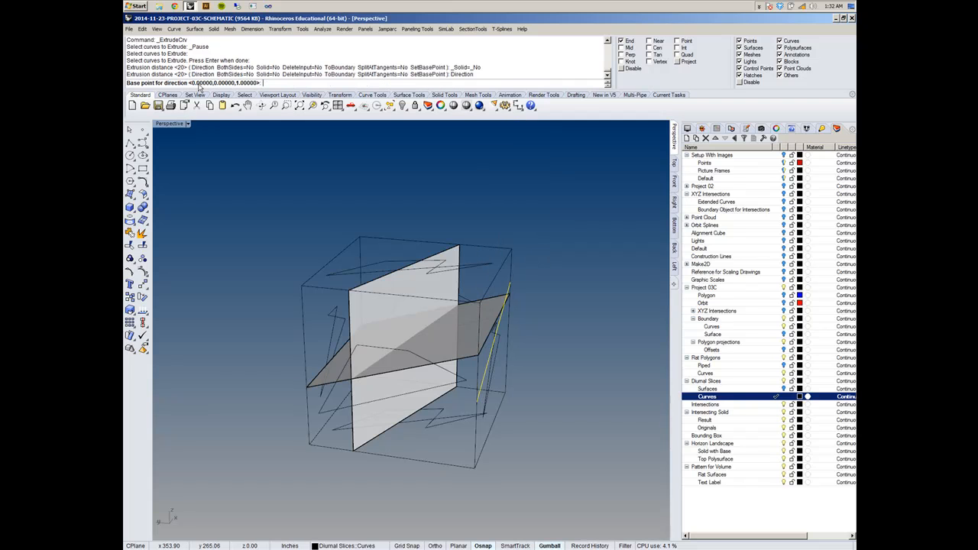
pyautogui.click(482, 465)
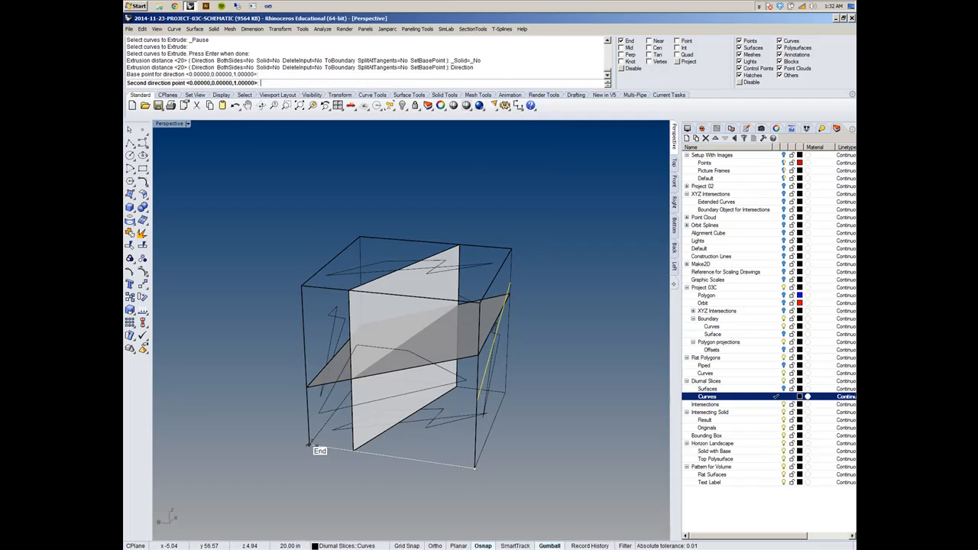
pyautogui.click(310, 444)
pyautogui.click(302, 286)
# - Make the Intersecting Solid layer current and turn off the Curves layer under Diurnal Slices
pyautogui.moveTo(552, 289); pyautogui.dragTo(363, 329, button='right')
pyautogui.scroll(3, 363, 329)
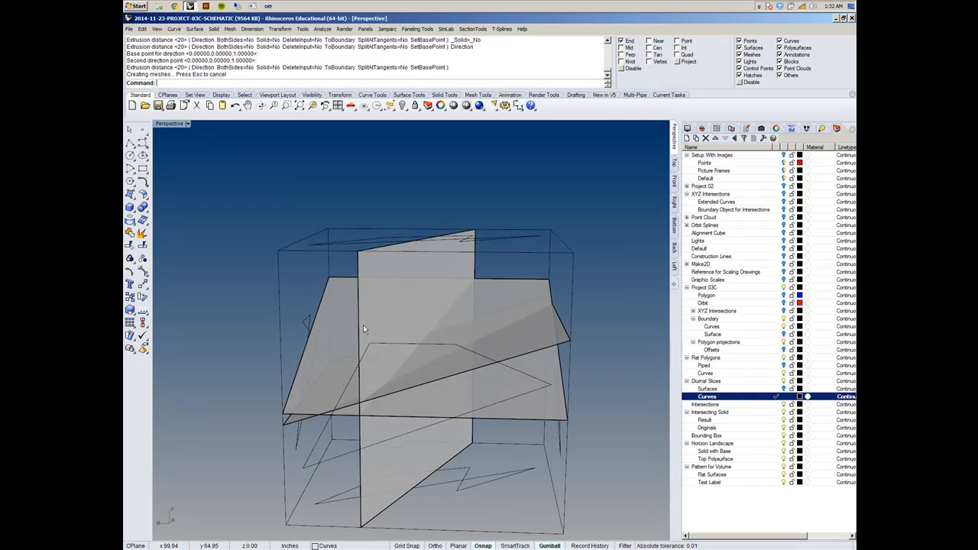
pyautogui.scroll(2, 472, 207)
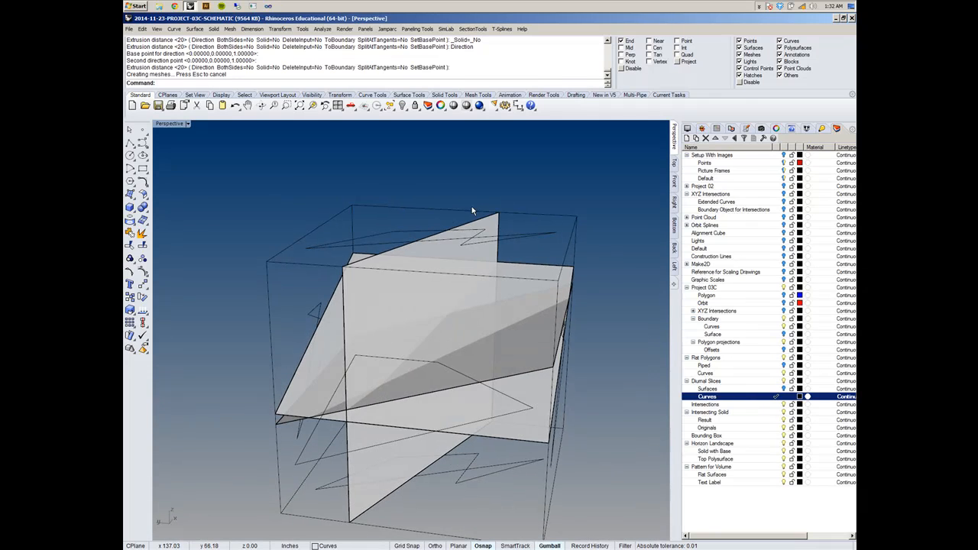
pyautogui.keyDown('shift'); pyautogui.moveTo(481, 217); pyautogui.dragTo(436, 260, button='right'); pyautogui.keyUp('shift')
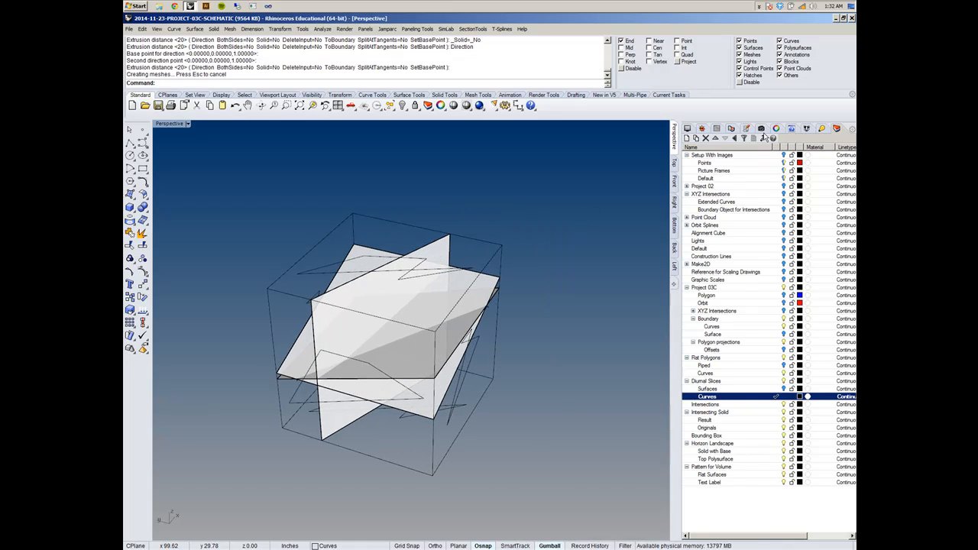
pyautogui.moveTo(458, 227)
pyautogui.mouseDown(button='right')
pyautogui.moveTo(467, 197)
pyautogui.moveTo(458, 211)
pyautogui.mouseUp(button='right')
pyautogui.keyDown('shift'); pyautogui.moveTo(446, 288); pyautogui.dragTo(466, 279, button='right'); pyautogui.keyUp('shift')
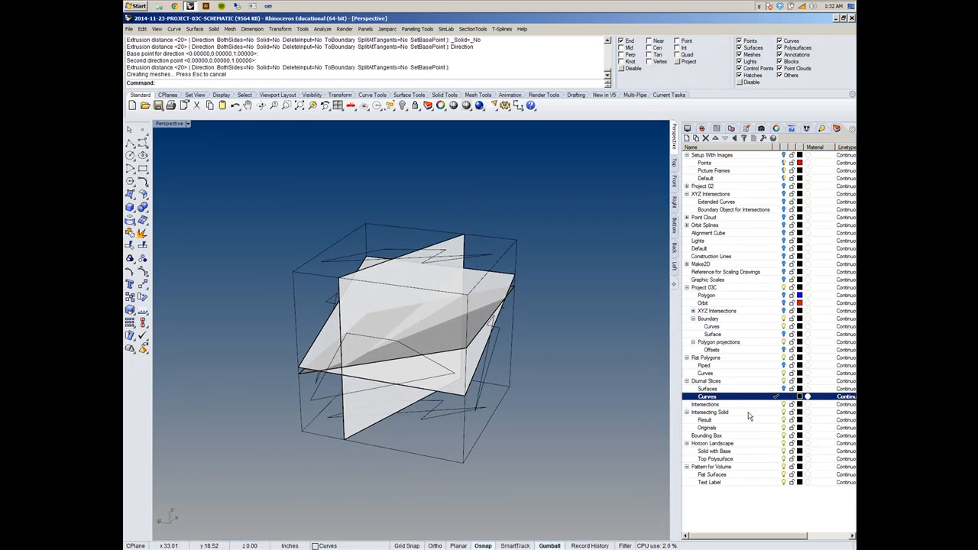
pyautogui.click(784, 382)
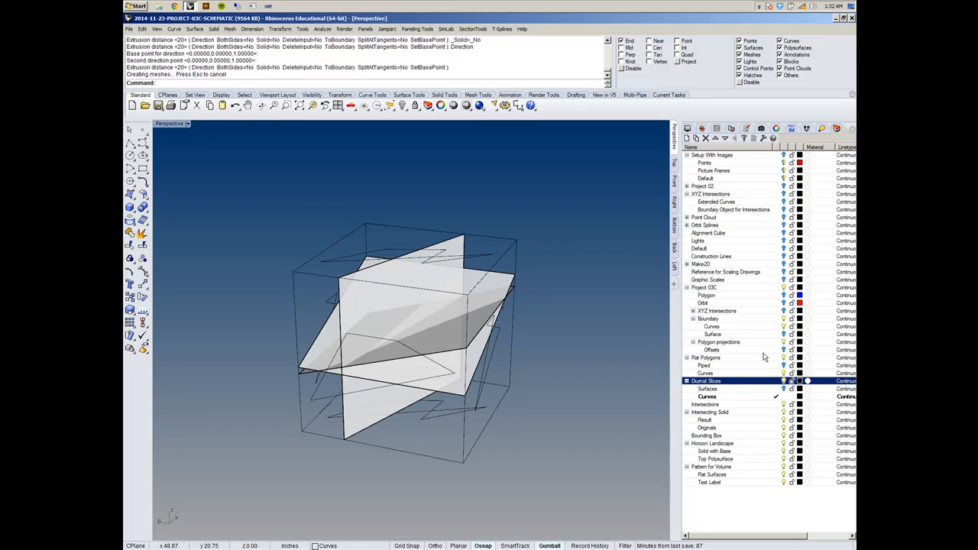
pyautogui.click(781, 412)
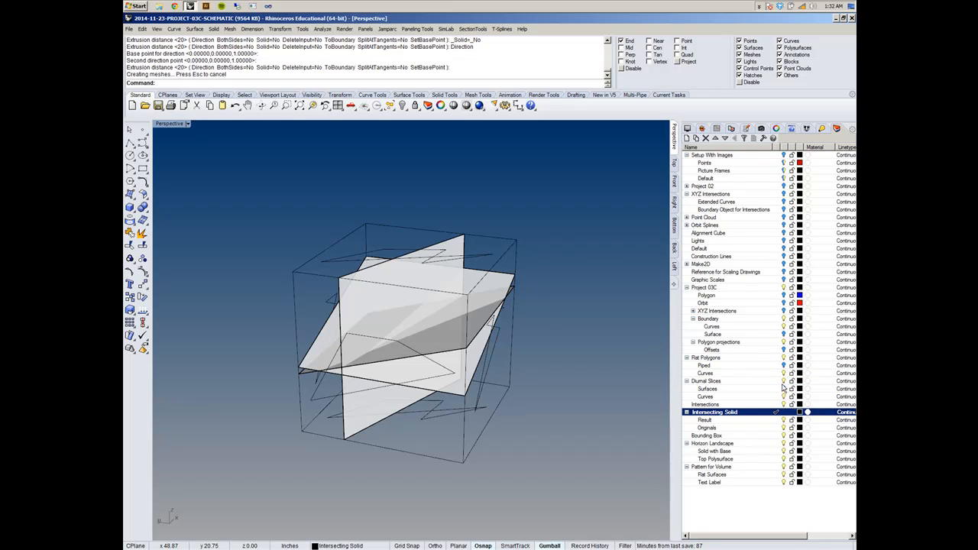
pyautogui.click(784, 397)
# - Make the Originals layer under Intersecting Solid the current layer
pyautogui.keyDown('shift'); pyautogui.moveTo(431, 354); pyautogui.dragTo(426, 374, button='right'); pyautogui.keyUp('shift')
pyautogui.scroll(4, 457, 353)
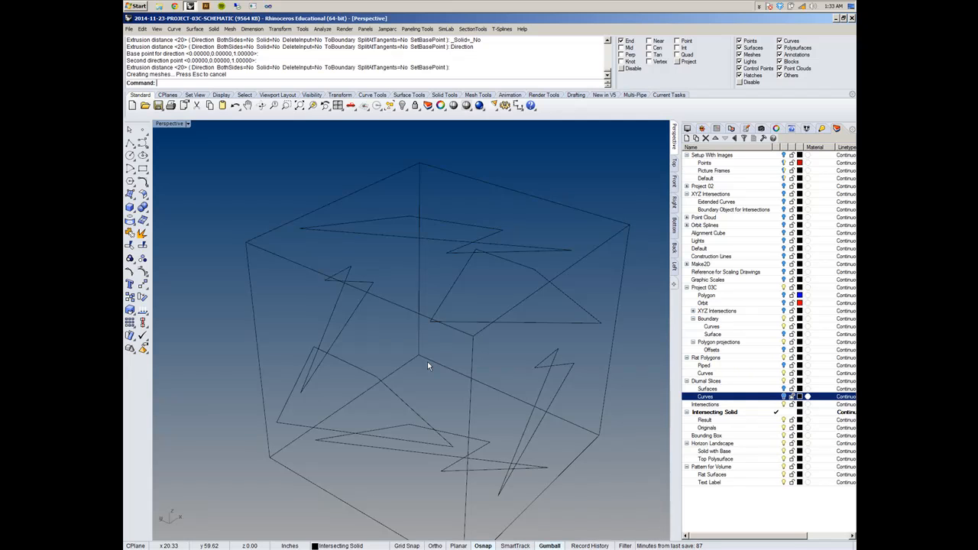
pyautogui.moveTo(478, 385); pyautogui.dragTo(453, 360, button='right')
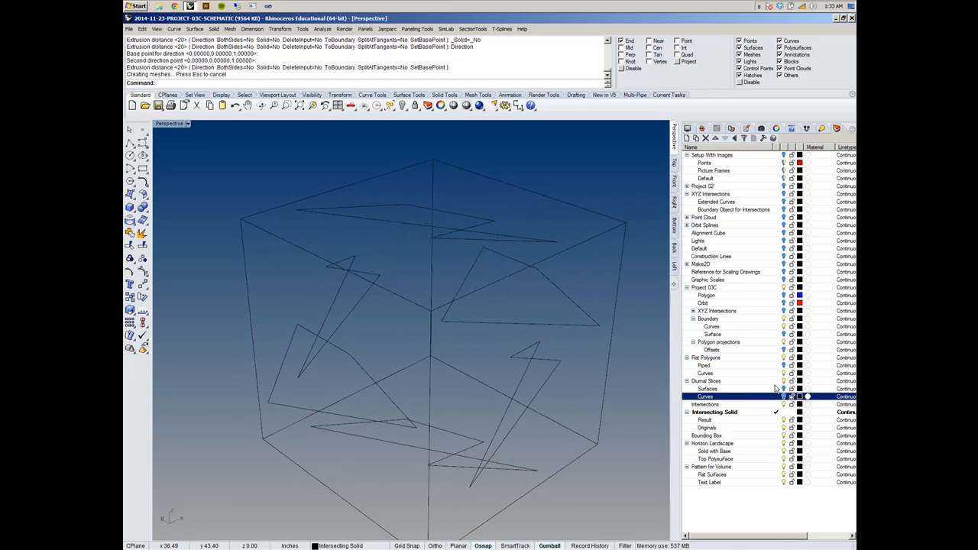
pyautogui.click(777, 427)
# - Extrude the quadrilateral on the cube's side face straight as a capped solid, 20 in to the cube's opposite corner
pyautogui.moveTo(259, 343); pyautogui.dragTo(313, 332, button='right')
pyautogui.click(313, 332)
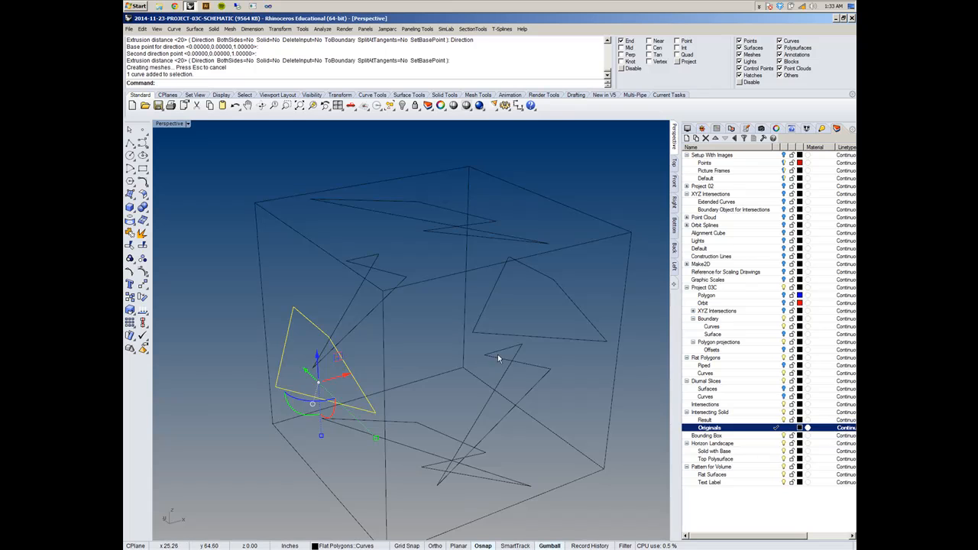
pyautogui.click(548, 342)
pyautogui.moveTo(548, 344); pyautogui.dragTo(499, 352, button='right')
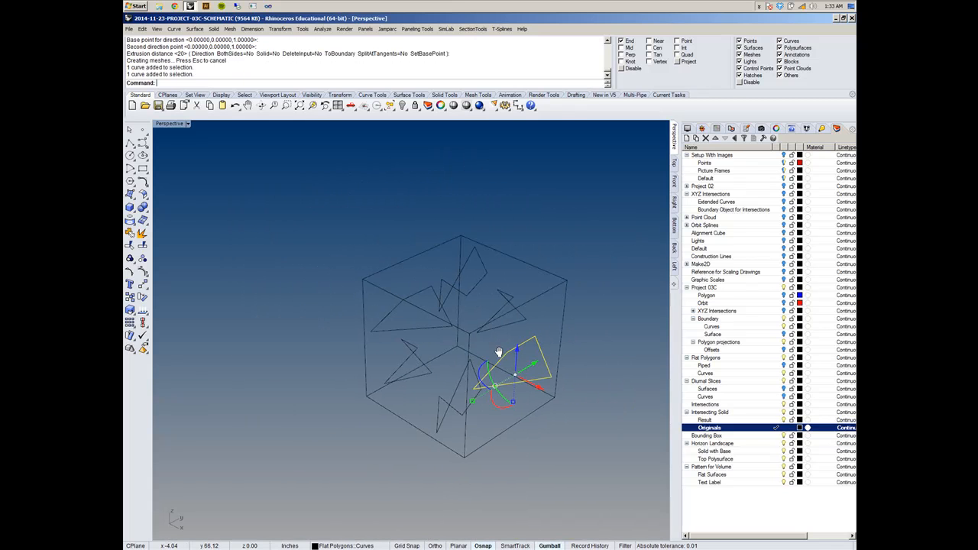
pyautogui.click(195, 30)
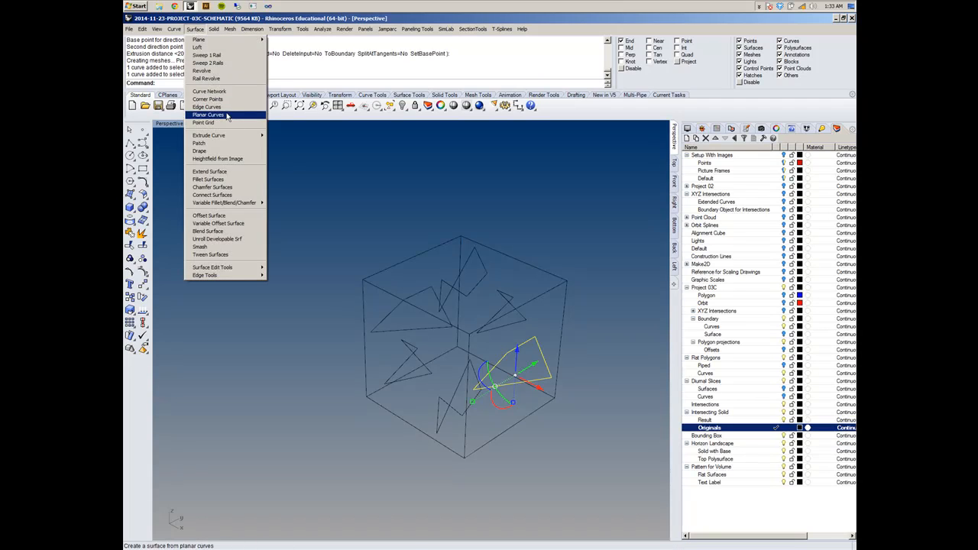
pyautogui.moveTo(252, 135)
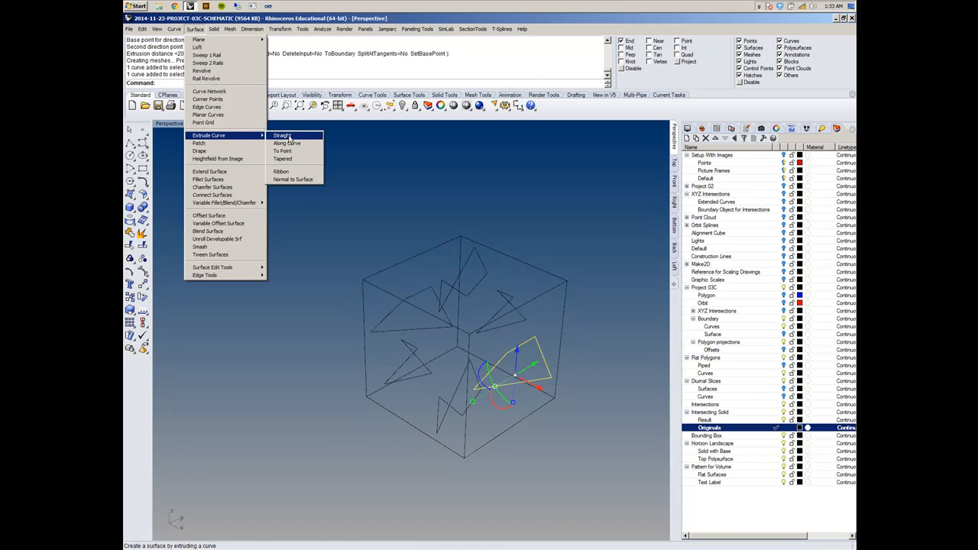
pyautogui.click(283, 135)
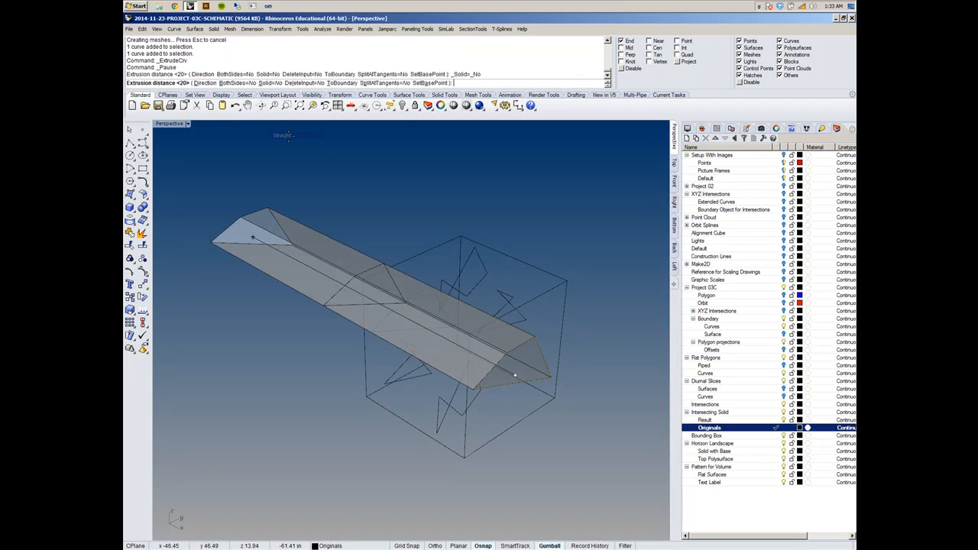
pyautogui.click(269, 83)
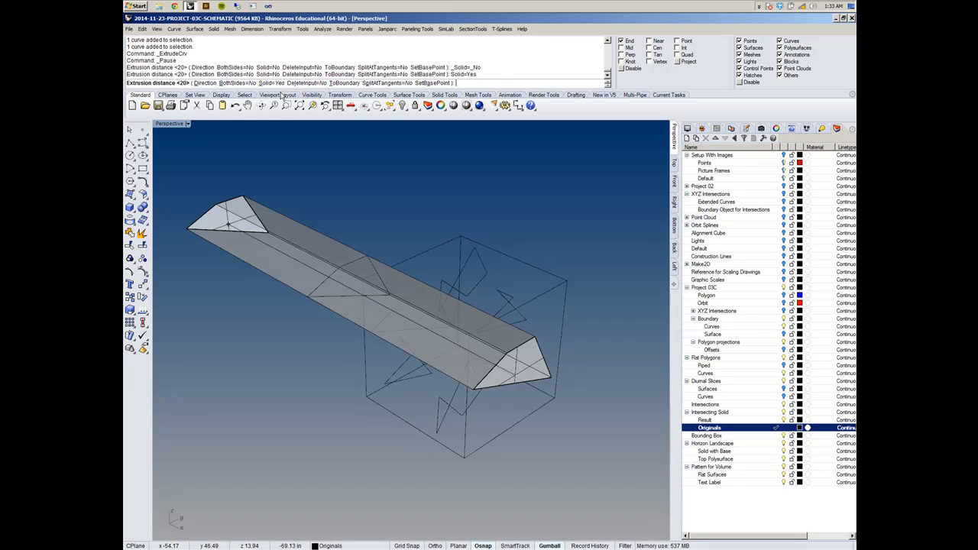
pyautogui.moveTo(279, 292)
pyautogui.mouseDown(button='right')
pyautogui.moveTo(331, 272)
pyautogui.moveTo(341, 245)
pyautogui.moveTo(292, 293)
pyautogui.mouseUp(button='right')
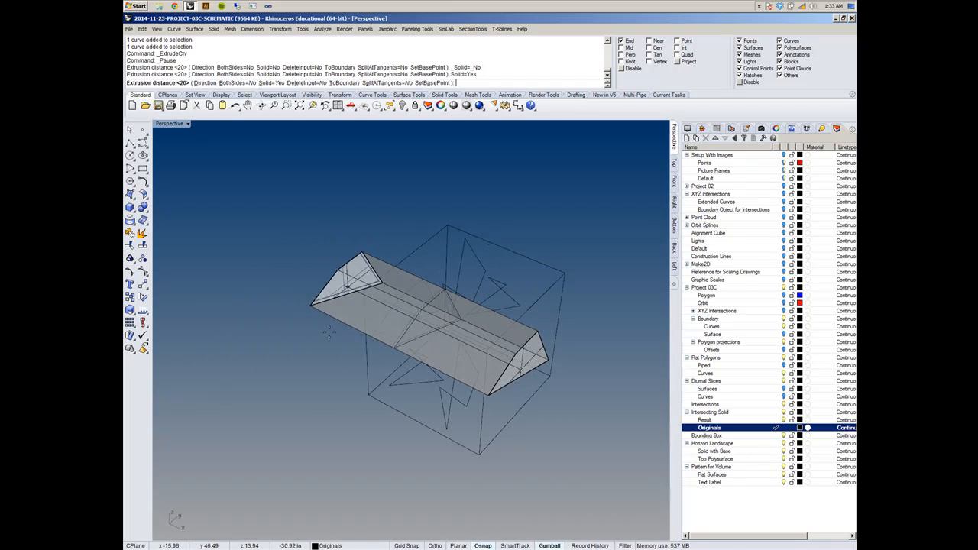
pyautogui.click(369, 397)
# - Extrude both closed loops of the top face's polygon straight down 20 in as capped solids to the cube's base
pyautogui.moveTo(473, 429)
pyautogui.mouseDown(button='right')
pyautogui.moveTo(384, 426)
pyautogui.moveTo(279, 387)
pyautogui.moveTo(443, 405)
pyautogui.moveTo(459, 419)
pyautogui.mouseUp(button='right')
pyautogui.click(428, 260)
pyautogui.moveTo(463, 253); pyautogui.dragTo(463, 250, button='right')
pyautogui.scroll(7, 463, 250)
pyautogui.click(502, 325)
pyautogui.moveTo(500, 321); pyautogui.dragTo(555, 260, button='right')
pyautogui.moveTo(468, 259); pyautogui.dragTo(497, 218, button='right')
pyautogui.scroll(3, 448, 260)
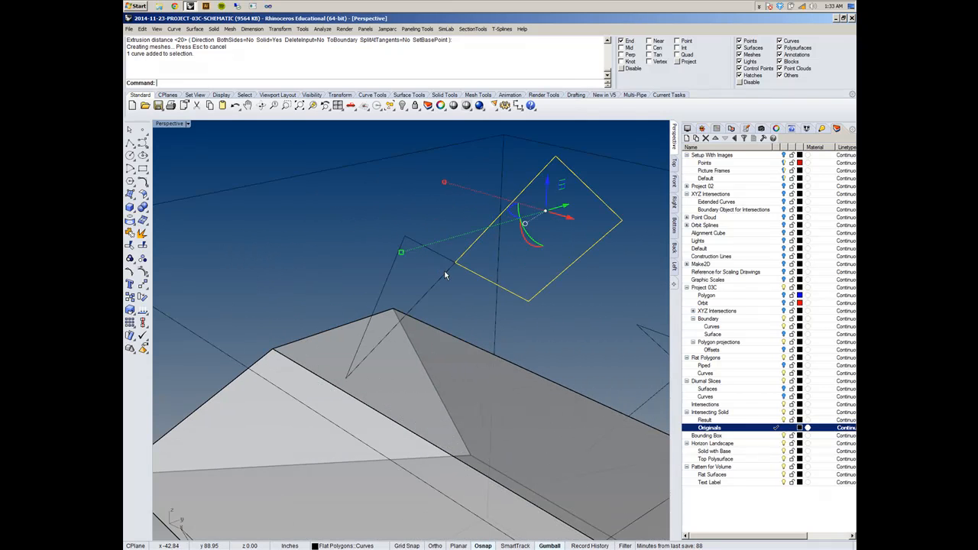
pyautogui.keyDown('shift'); pyautogui.click(442, 281); pyautogui.keyUp('shift')
pyautogui.moveTo(444, 281); pyautogui.dragTo(459, 264, button='right')
pyautogui.scroll(-3, 510, 300)
pyautogui.rightClick(279, 68)
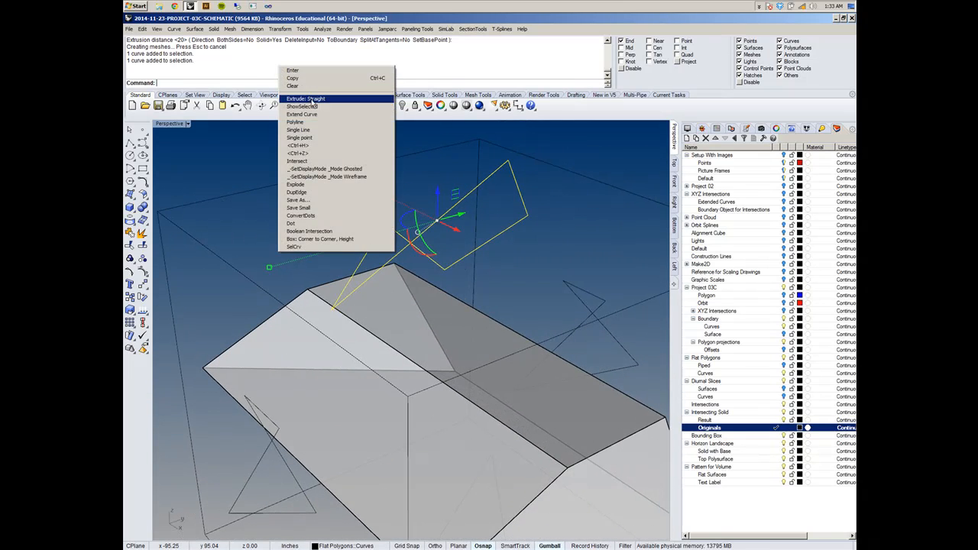
pyautogui.click(309, 99)
pyautogui.click(280, 83)
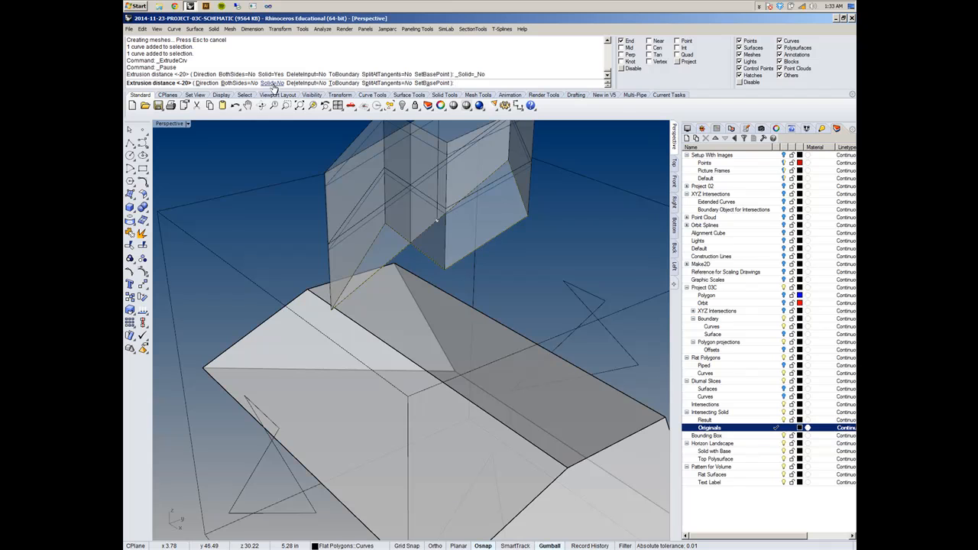
pyautogui.click(274, 83)
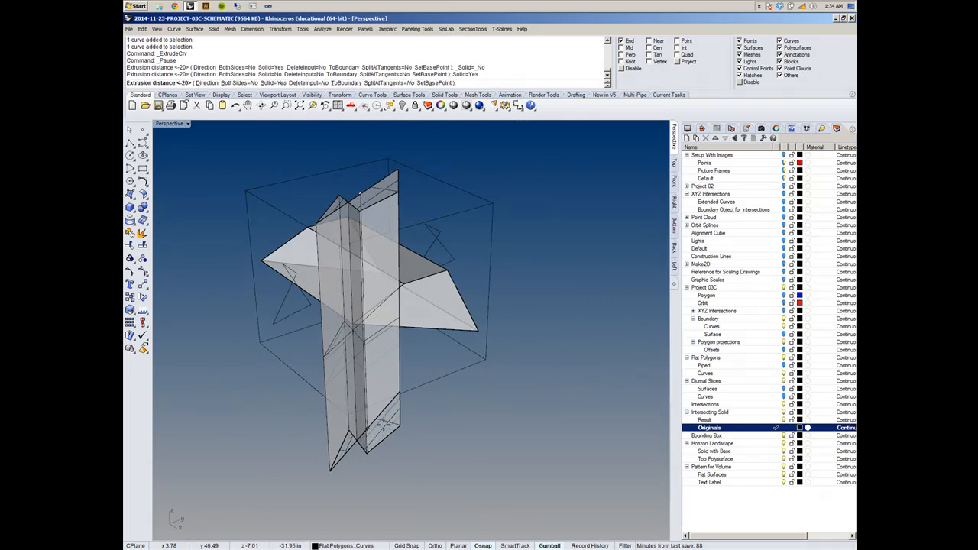
pyautogui.click(345, 415)
# - Extrude both closed loops of the polygon on the other side face as capped solids through to the cube's opposite face
pyautogui.moveTo(345, 413); pyautogui.dragTo(449, 295, button='right')
pyautogui.scroll(5, 449, 319)
pyautogui.click(414, 266)
pyautogui.click(418, 267)
pyautogui.moveTo(530, 280); pyautogui.dragTo(598, 285, button='right')
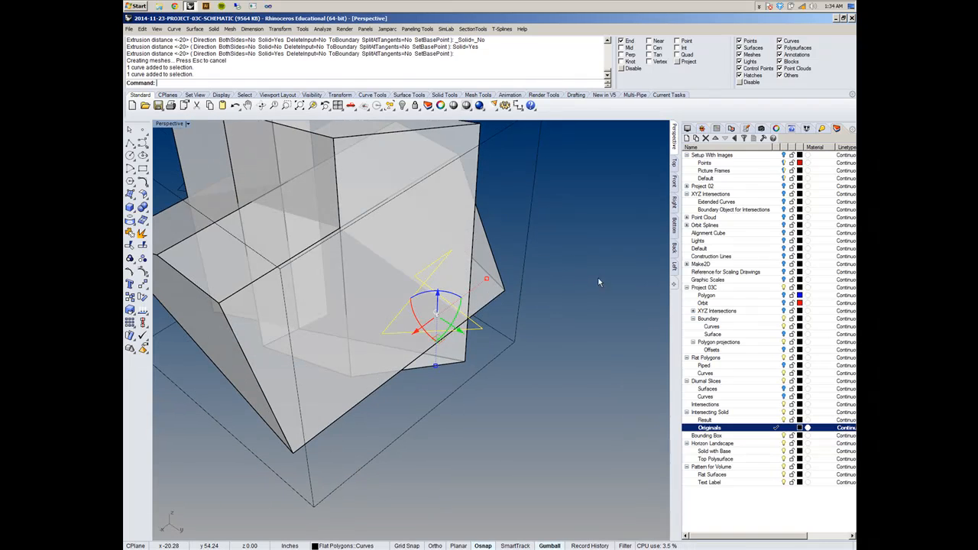
pyautogui.rightClick(627, 271)
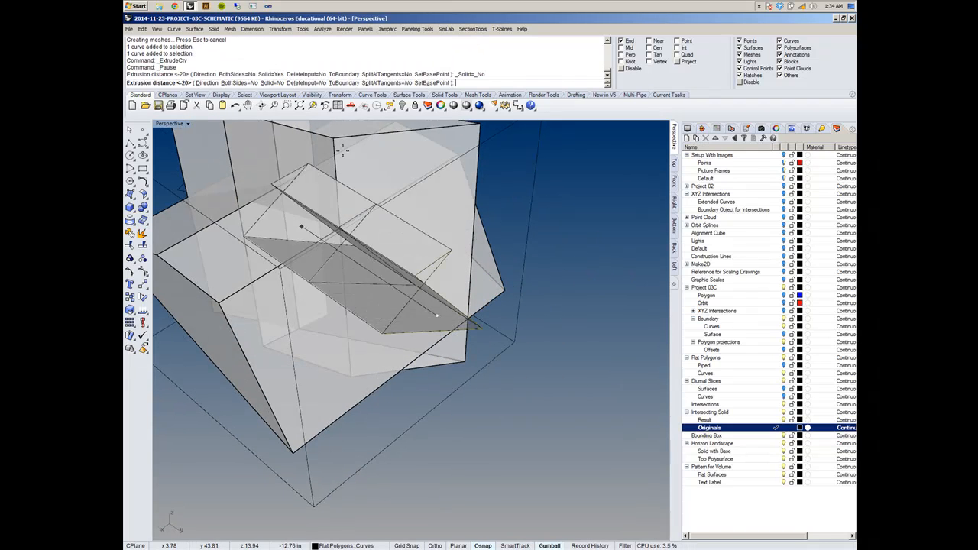
pyautogui.click(275, 83)
pyautogui.scroll(-8, 609, 261)
pyautogui.scroll(6, 428, 226)
pyautogui.click(348, 175)
pyautogui.moveTo(347, 175); pyautogui.dragTo(500, 220, button='right')
pyautogui.click(501, 219)
pyautogui.moveTo(419, 234); pyautogui.dragTo(481, 325, button='right')
pyautogui.rightClick(595, 344)
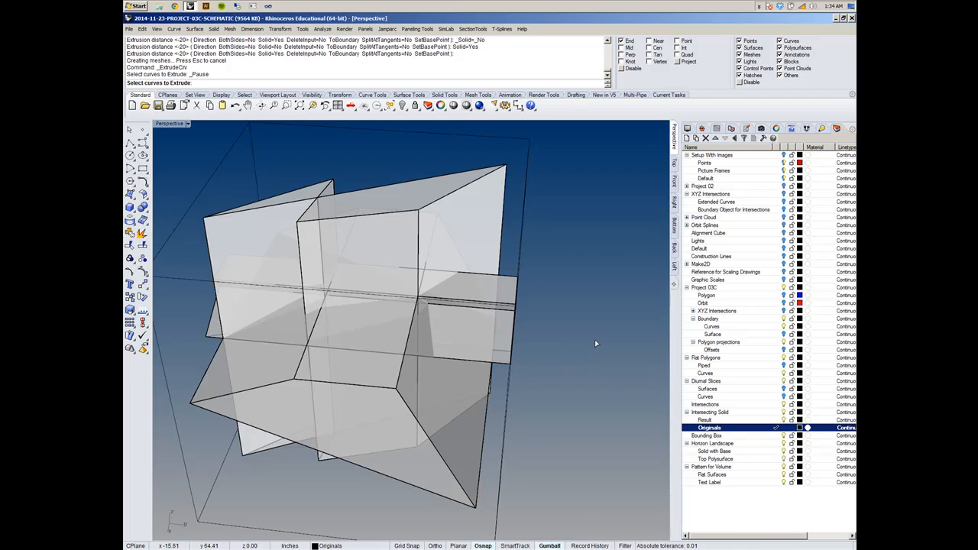
pyautogui.moveTo(533, 318); pyautogui.dragTo(423, 325, button='right')
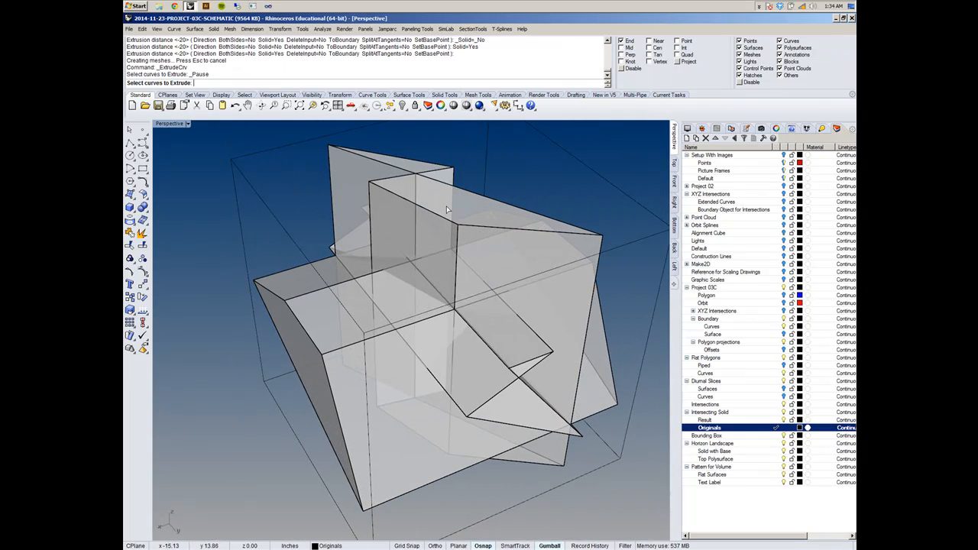
pyautogui.click(284, 57)
pyautogui.moveTo(282, 48); pyautogui.dragTo(256, 47)
pyautogui.moveTo(603, 185); pyautogui.dragTo(508, 361, button='right')
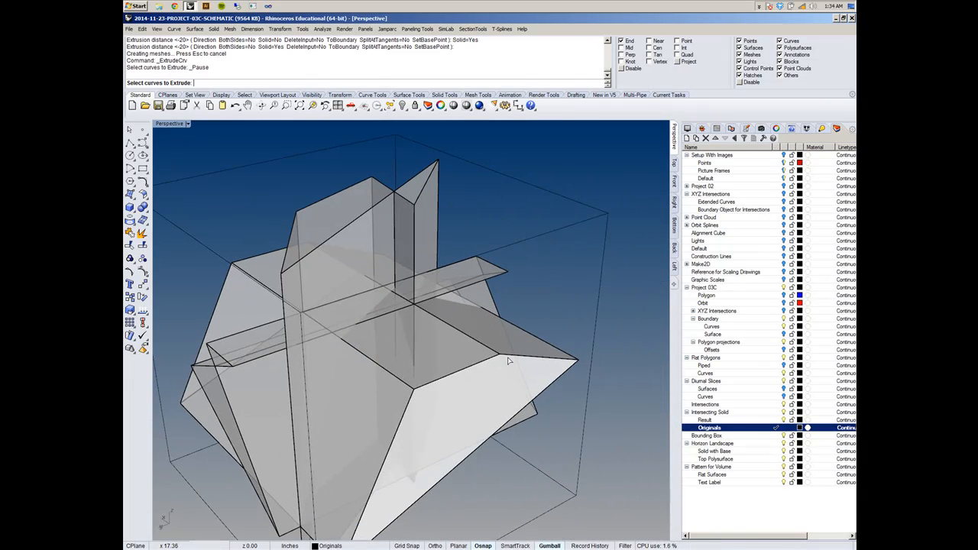
pyautogui.moveTo(557, 330); pyautogui.dragTo(538, 392, button='right')
pyautogui.press('Escape')
pyautogui.click(546, 363)
pyautogui.click(538, 391)
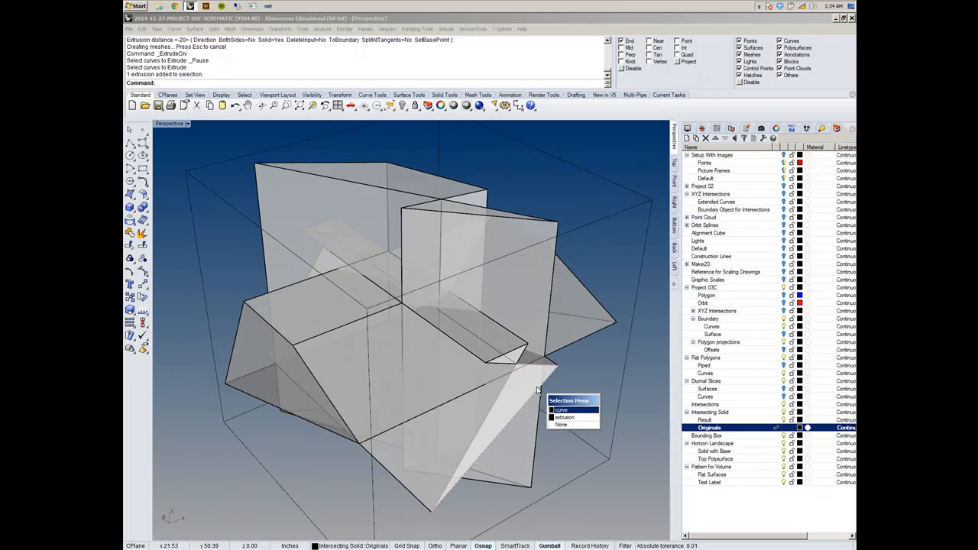
pyautogui.click(572, 420)
pyautogui.press('Escape')
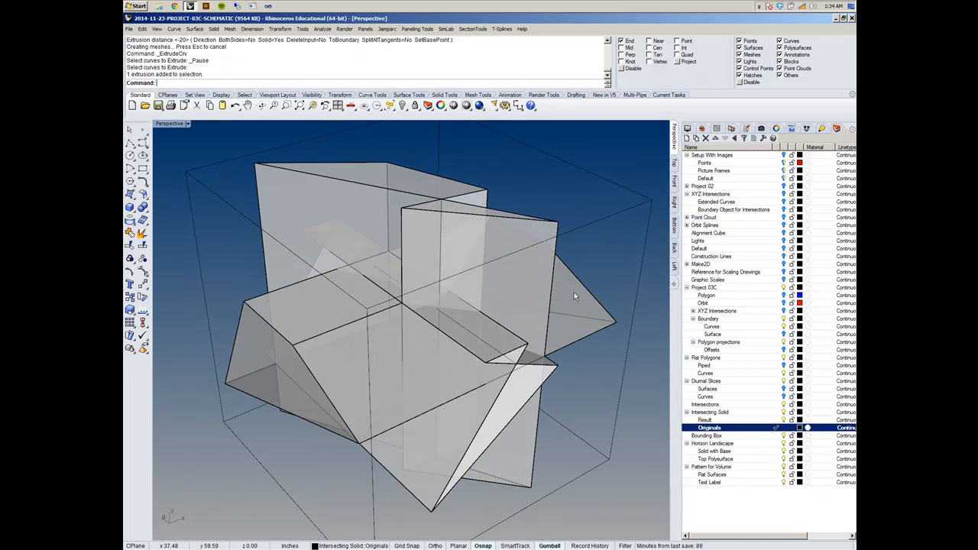
# - Make the Result layer under Intersecting Solid the current layer
pyautogui.scroll(-6, 523, 314)
pyautogui.scroll(6, 518, 323)
pyautogui.scroll(-5, 451, 329)
pyautogui.moveTo(452, 329)
pyautogui.mouseDown(button='right')
pyautogui.moveTo(445, 273)
pyautogui.moveTo(455, 309)
pyautogui.mouseUp(button='right')
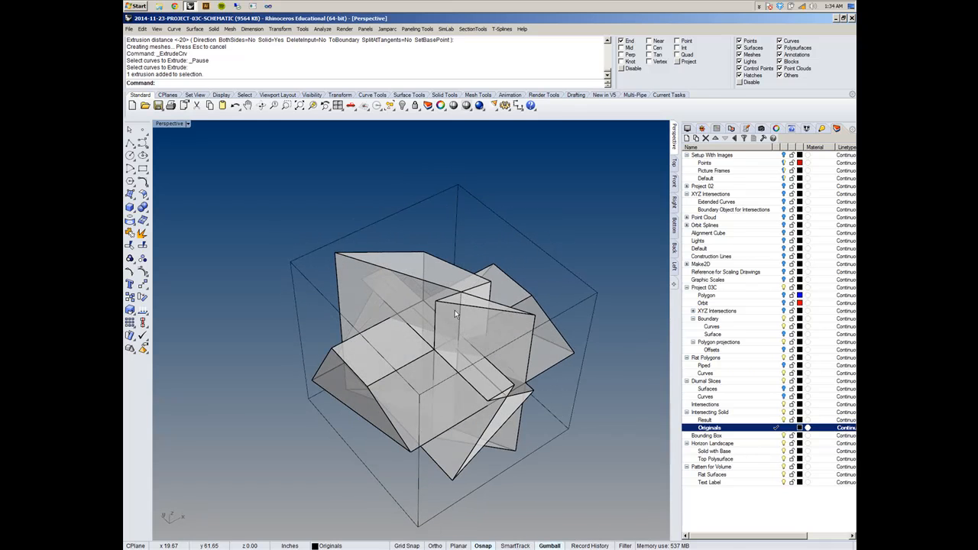
pyautogui.scroll(5, 451, 318)
pyautogui.scroll(-5, 448, 324)
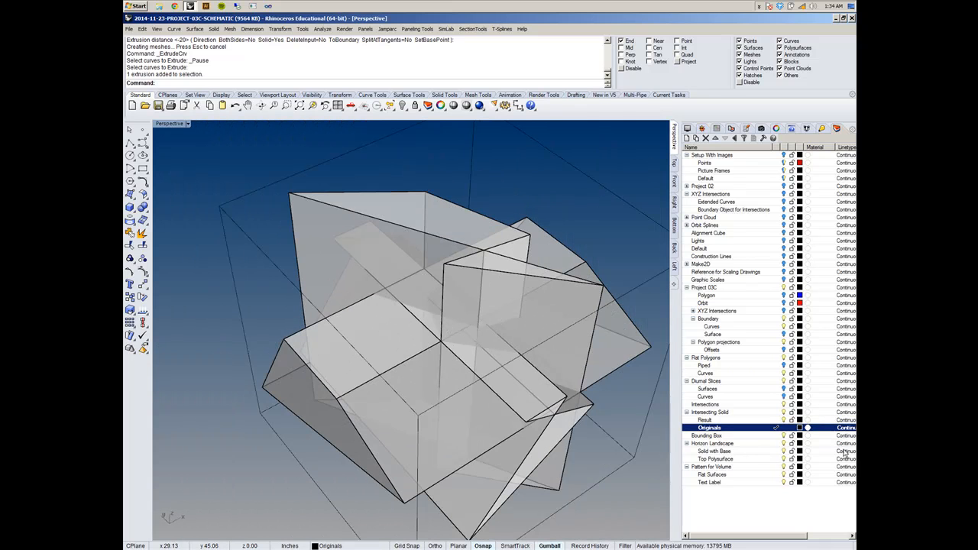
pyautogui.click(777, 420)
# - Start a Boolean Intersection with one vertical extruded solid in the first set, and display the Perspective view as Shaded
pyautogui.moveTo(505, 319); pyautogui.dragTo(414, 287, button='right')
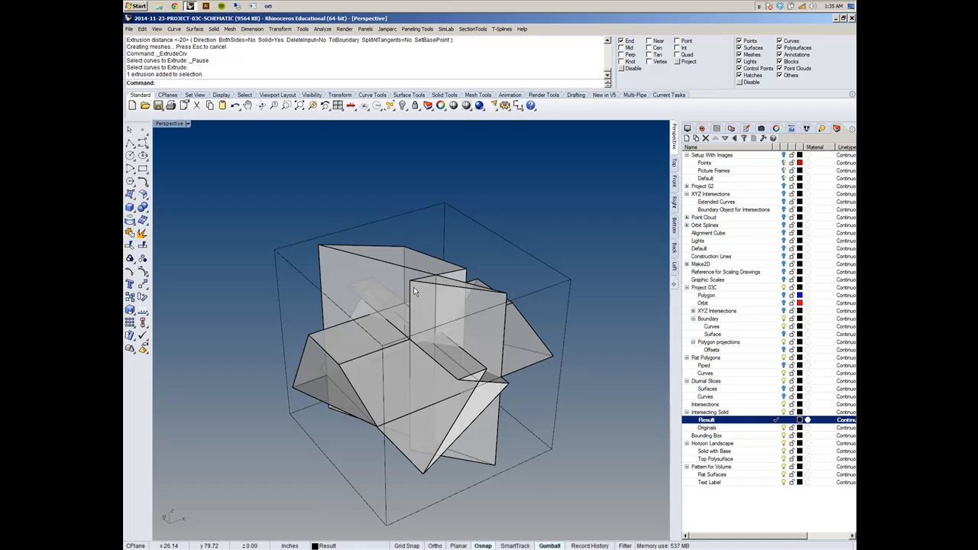
pyautogui.click(214, 29)
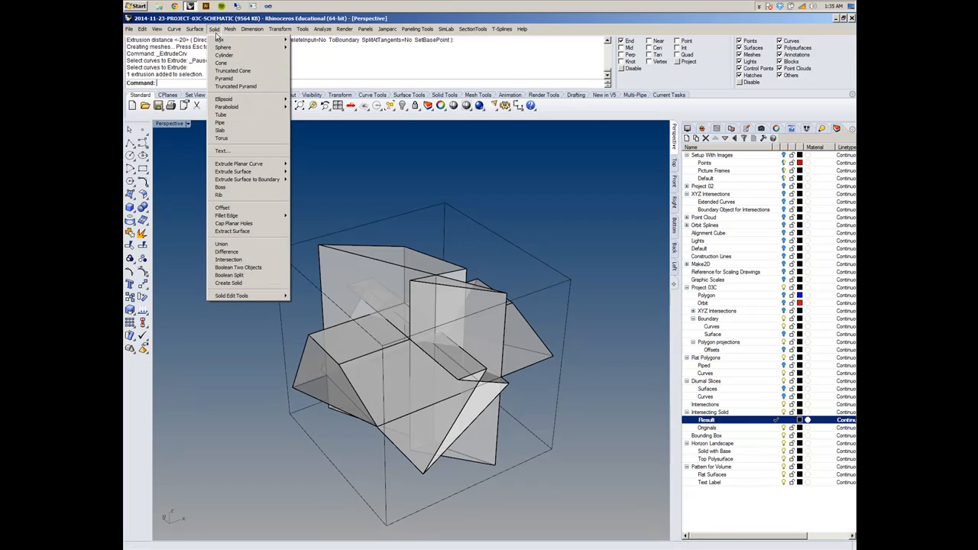
pyautogui.click(249, 260)
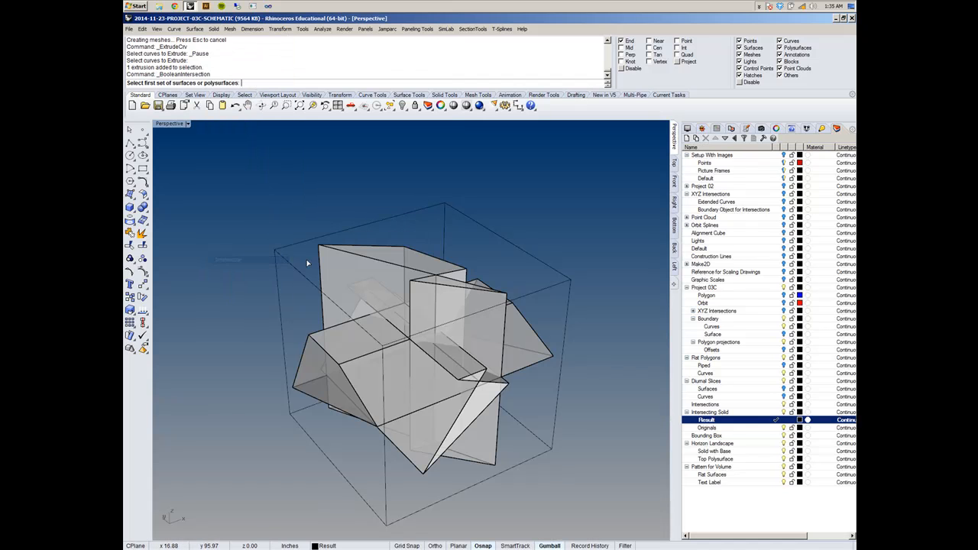
pyautogui.click(405, 269)
pyautogui.moveTo(461, 298); pyautogui.dragTo(506, 313, button='right')
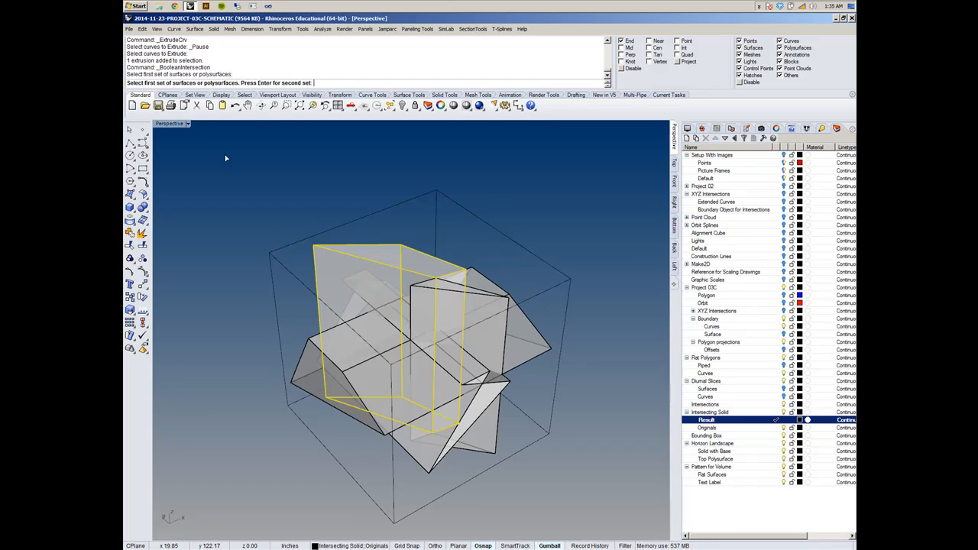
pyautogui.click(187, 124)
pyautogui.click(193, 160)
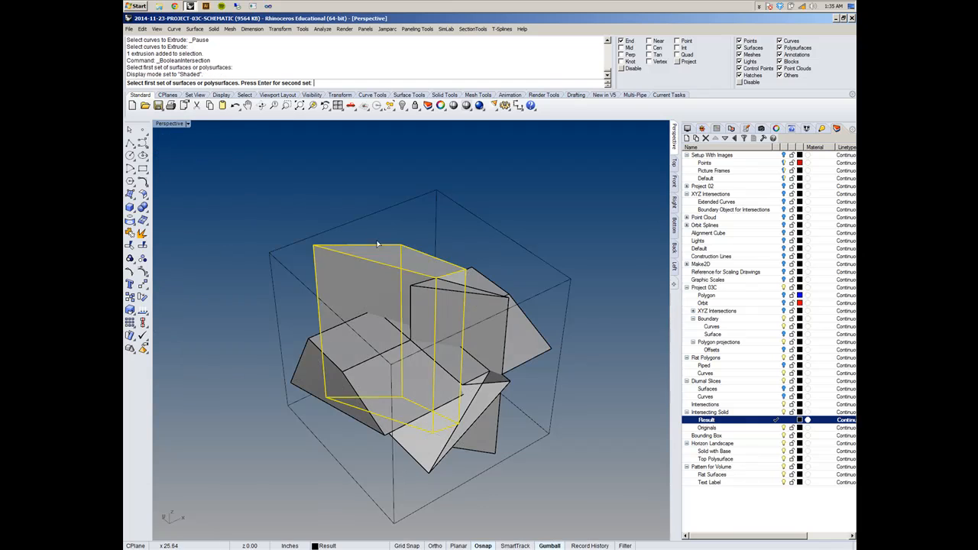
# - Try to intersect both vertical solids as the first set with the quadrilateral's extruded solid as the second set, and inspect the shape
pyautogui.scroll(5, 432, 280)
pyautogui.moveTo(432, 280); pyautogui.dragTo(283, 259, button='right')
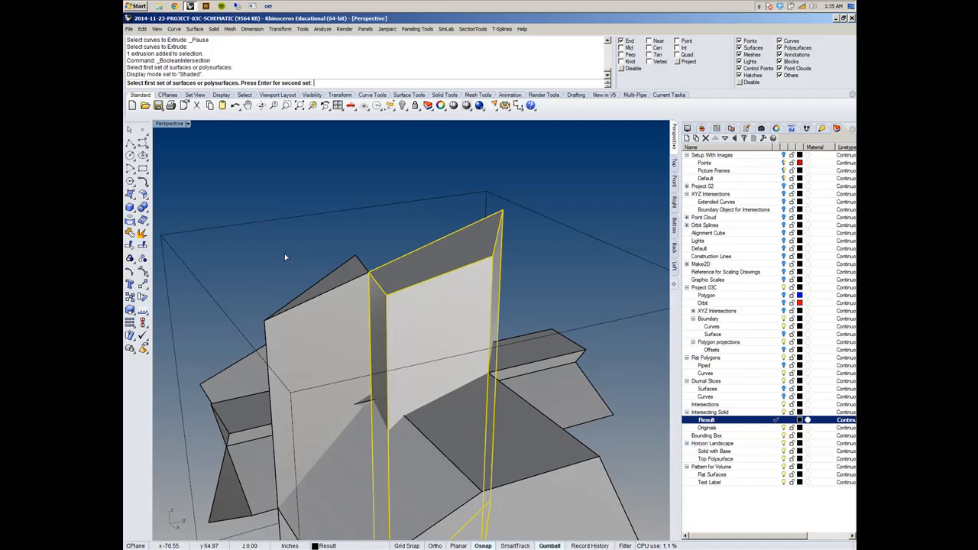
pyautogui.click(319, 283)
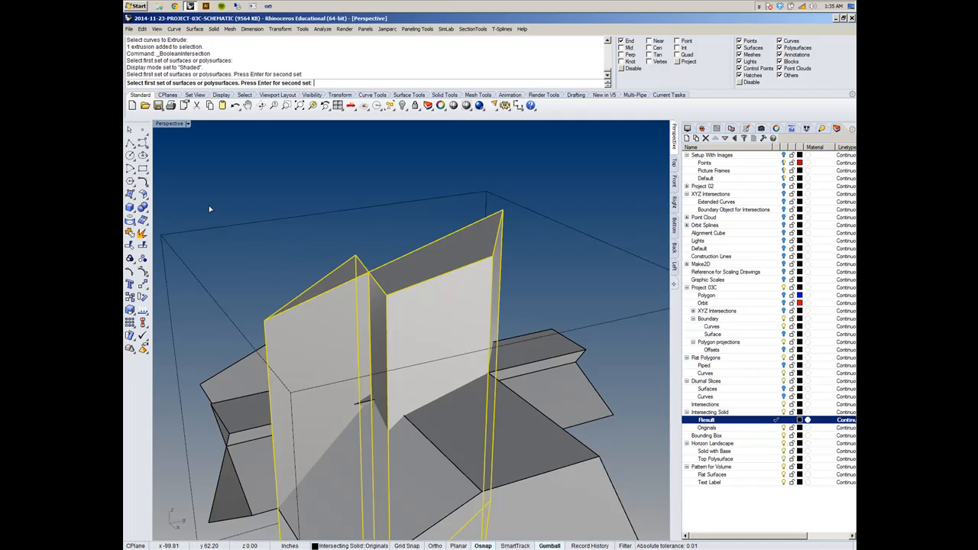
pyautogui.moveTo(291, 171)
pyautogui.mouseDown(button='right')
pyautogui.moveTo(387, 183)
pyautogui.moveTo(304, 175)
pyautogui.mouseUp(button='right')
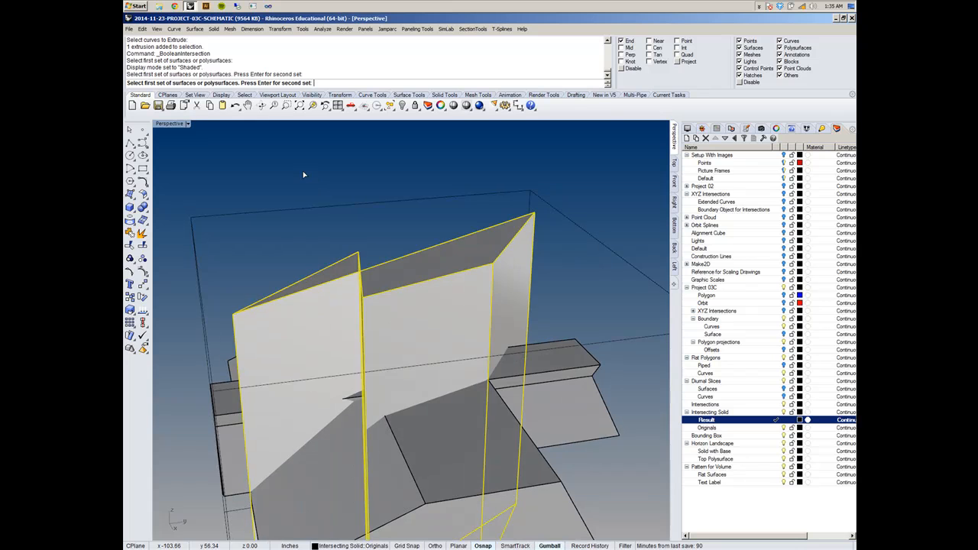
pyautogui.press('Return')
pyautogui.scroll(-5, 304, 175)
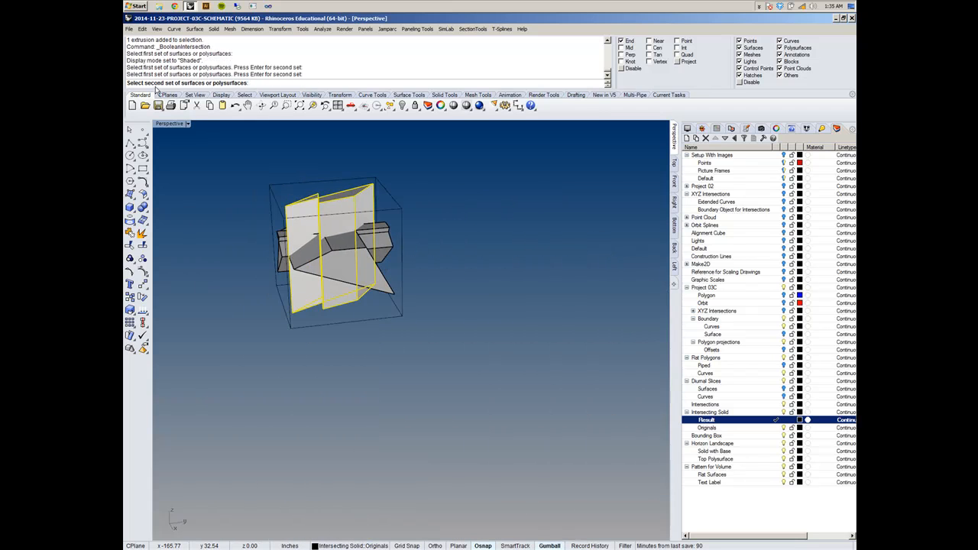
pyautogui.scroll(6, 308, 175)
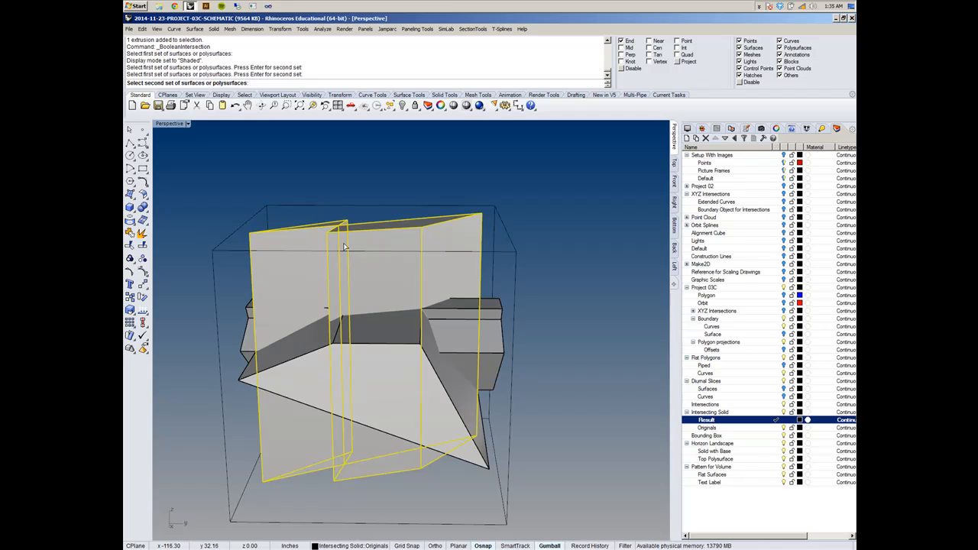
pyautogui.moveTo(350, 229); pyautogui.dragTo(413, 210, button='right')
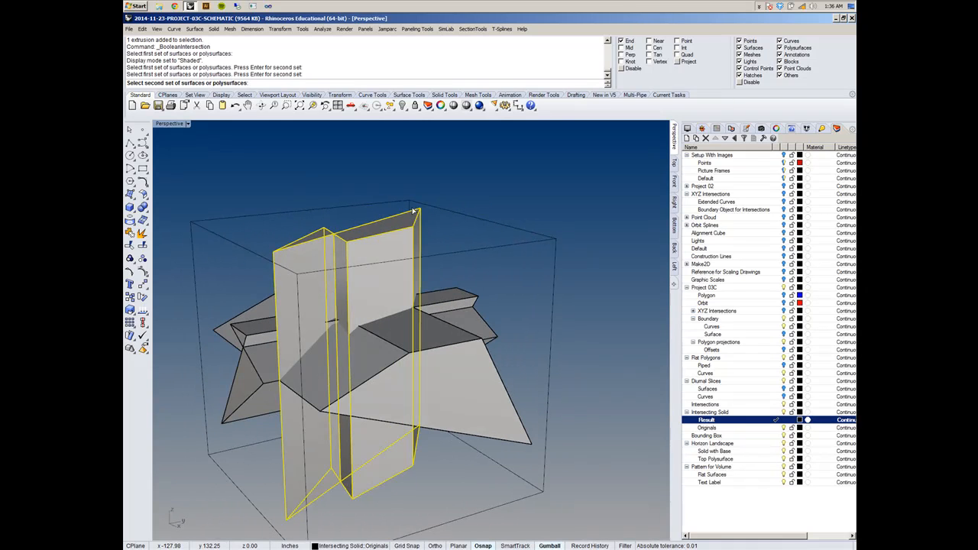
pyautogui.click(463, 397)
pyautogui.press('Return')
pyautogui.moveTo(514, 187); pyautogui.dragTo(459, 239, button='right')
pyautogui.moveTo(297, 229); pyautogui.dragTo(362, 274, button='right')
pyautogui.scroll(3, 359, 306)
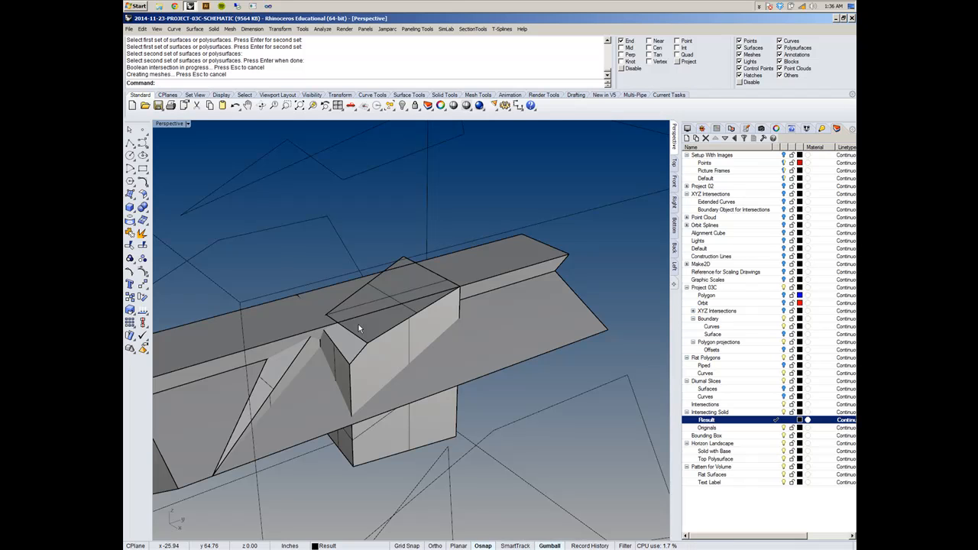
# - Undo the Boolean Intersection of the vertical solids with the quadrilateral's solid
pyautogui.hotkey('ctrl', 'z')
pyautogui.click(487, 210)
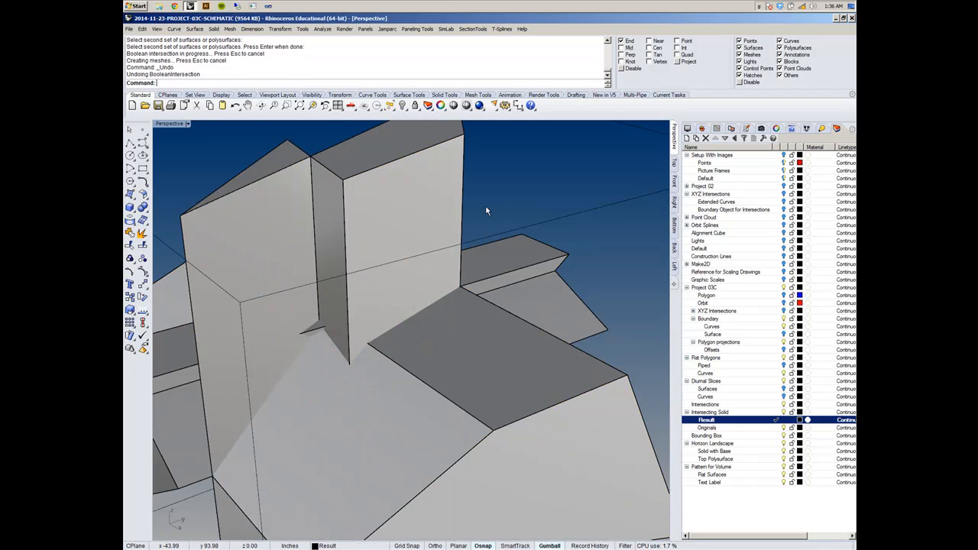
pyautogui.scroll(-8, 487, 211)
pyautogui.keyDown('shift'); pyautogui.moveTo(486, 211); pyautogui.dragTo(451, 262, button='right'); pyautogui.keyUp('shift')
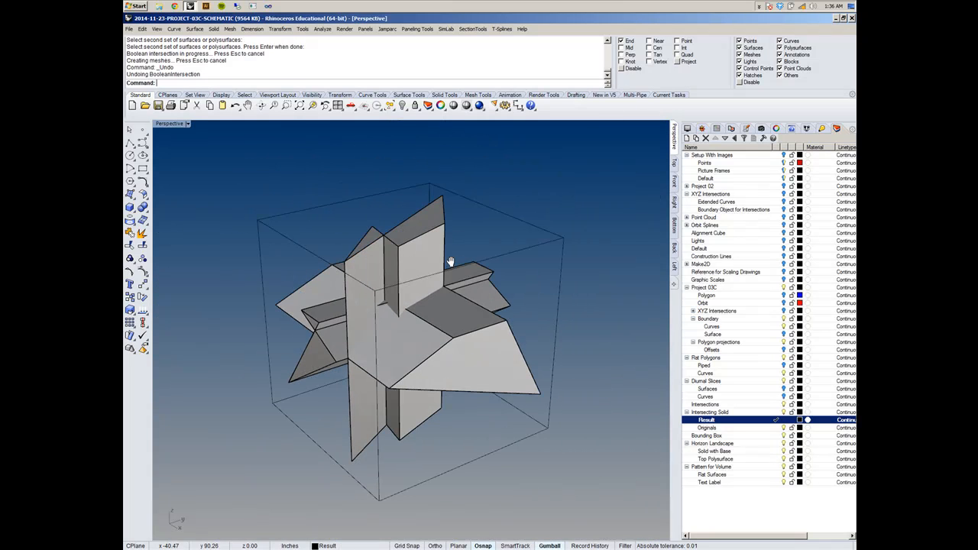
# - Try the Boolean Intersection again, with the two vertical solids first and the quadrilateral's solid second
pyautogui.rightClick(351, 160)
pyautogui.click(413, 238)
pyautogui.click(363, 237)
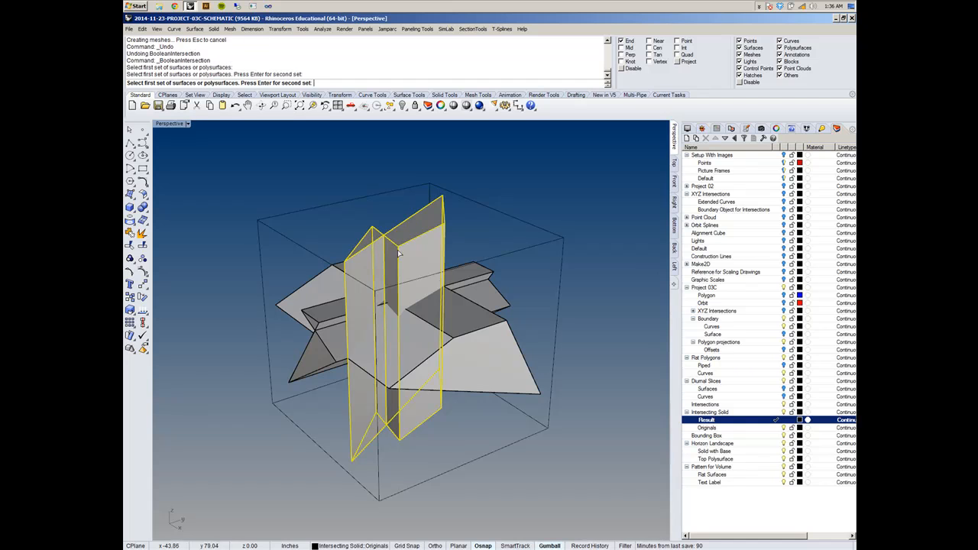
pyautogui.rightClick(477, 226)
pyautogui.click(490, 330)
pyautogui.rightClick(481, 209)
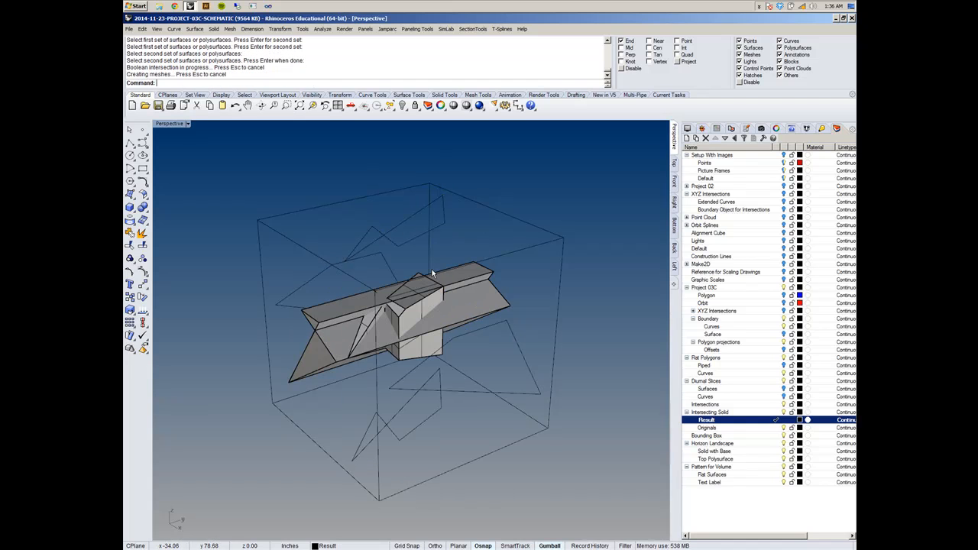
# - Undo the repeated Boolean Intersection
pyautogui.press('BackSpace')
pyautogui.hotkey('ctrl', 'z')
pyautogui.click(508, 191)
pyautogui.rightClick(508, 191)
pyautogui.click(431, 255)
pyautogui.click(370, 247)
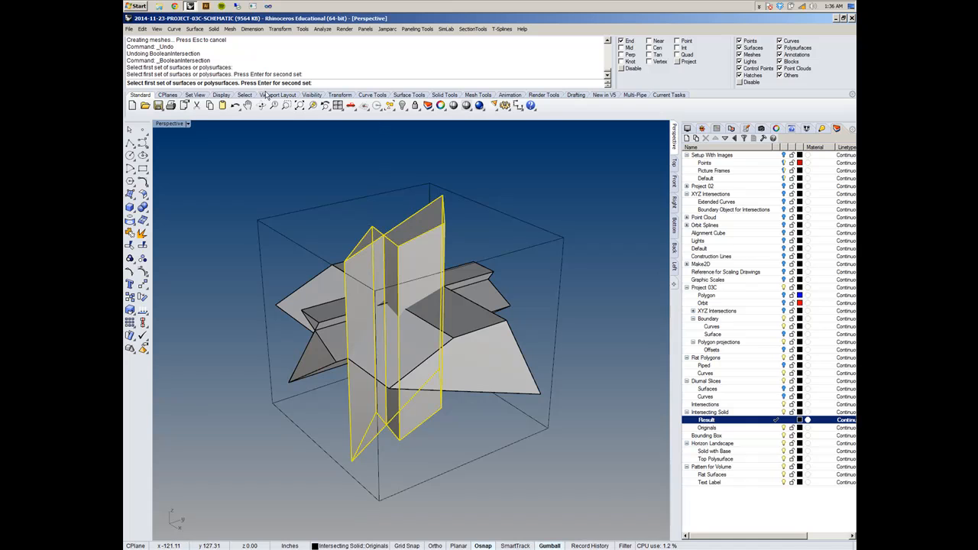
pyautogui.rightClick(397, 173)
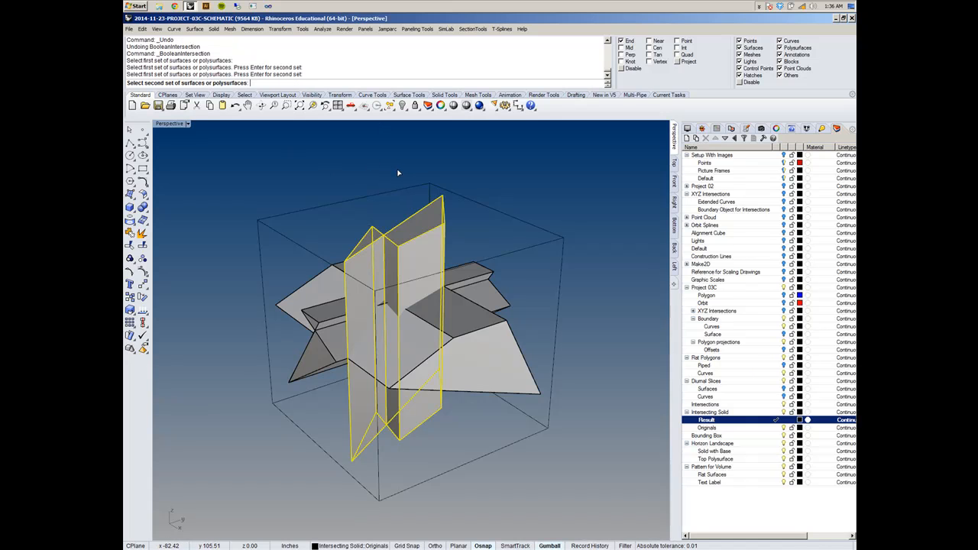
pyautogui.moveTo(406, 176); pyautogui.dragTo(378, 195, button='right')
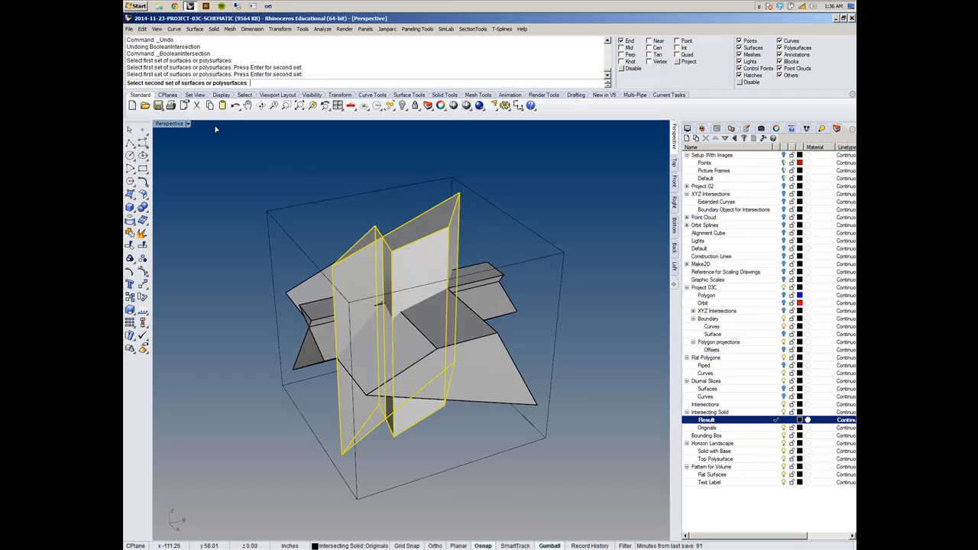
pyautogui.moveTo(395, 245); pyautogui.dragTo(419, 246, button='right')
pyautogui.press('Escape')
# - Select the two vertical solids, make the Originals layer current, and clear the selection
pyautogui.click(457, 237)
pyautogui.click(376, 243)
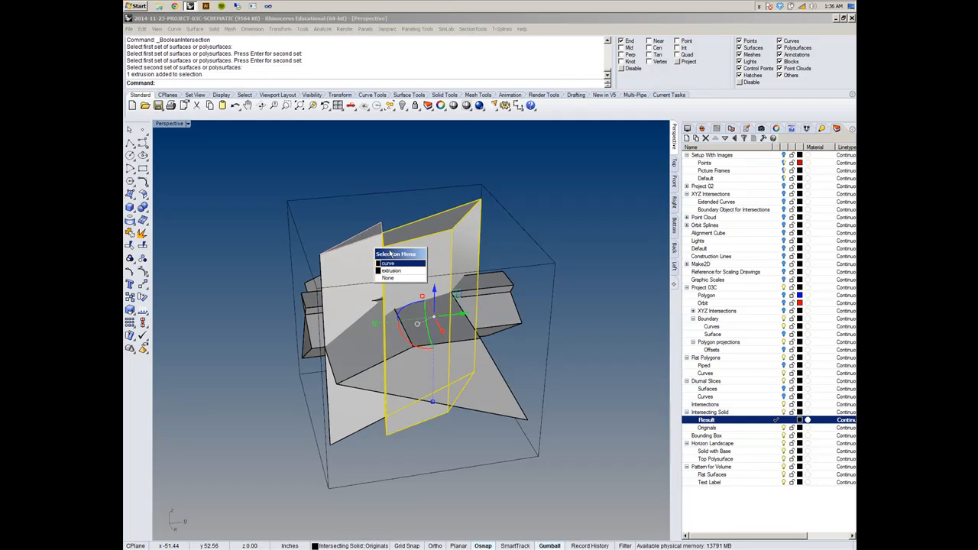
pyautogui.click(359, 254)
pyautogui.keyDown('shift'); pyautogui.click(434, 252); pyautogui.keyUp('shift')
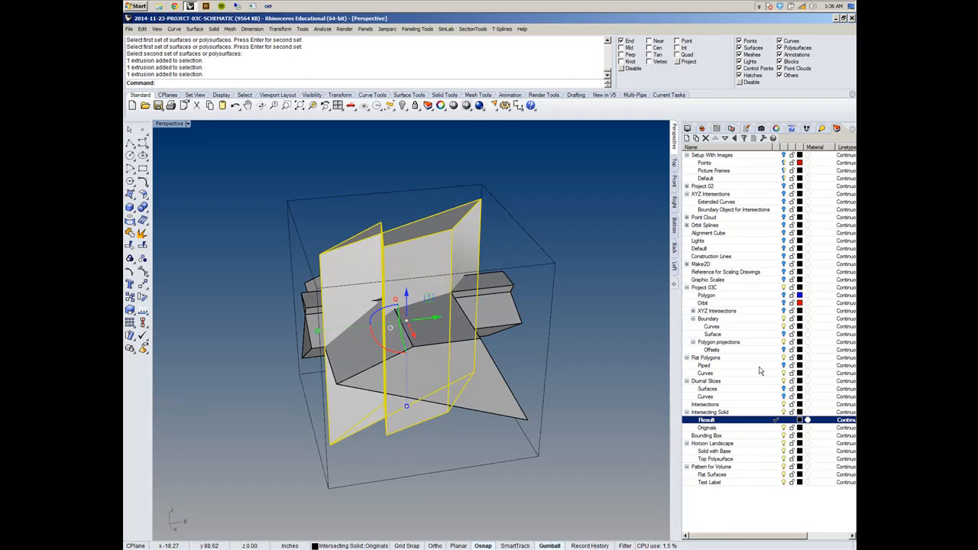
pyautogui.click(740, 428)
pyautogui.click(777, 428)
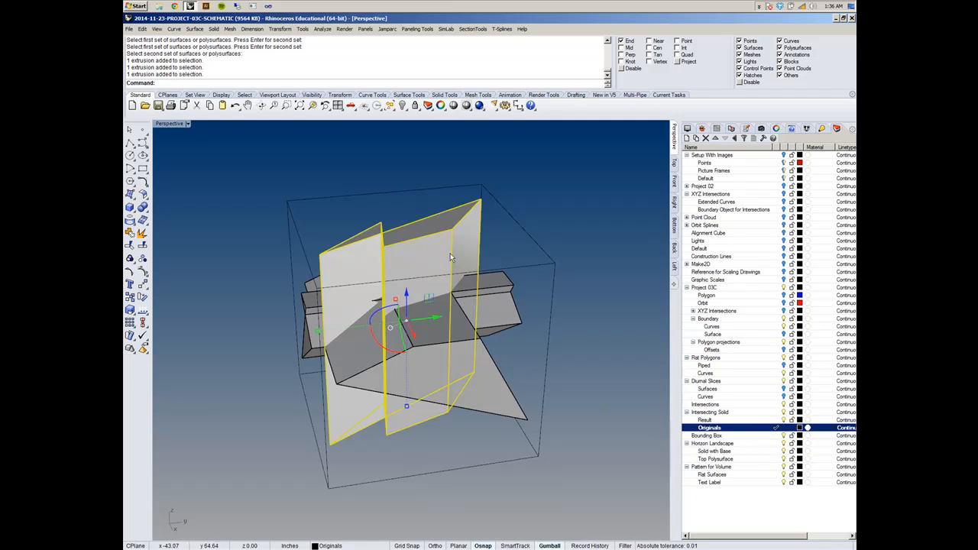
pyautogui.press('Escape')
# - Select all five extruded solids with their polygon curves and copy them to the Originals layer
pyautogui.moveTo(515, 247); pyautogui.dragTo(476, 359, button='right')
pyautogui.moveTo(507, 237); pyautogui.dragTo(461, 309)
pyautogui.moveTo(338, 381); pyautogui.dragTo(325, 400)
pyautogui.moveTo(341, 365); pyautogui.dragTo(451, 410, button='right')
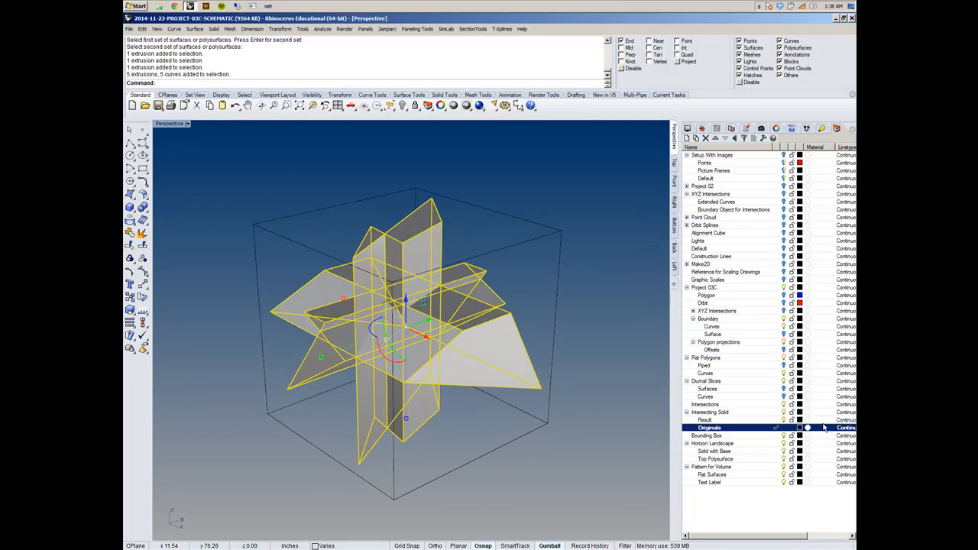
pyautogui.rightClick(733, 431)
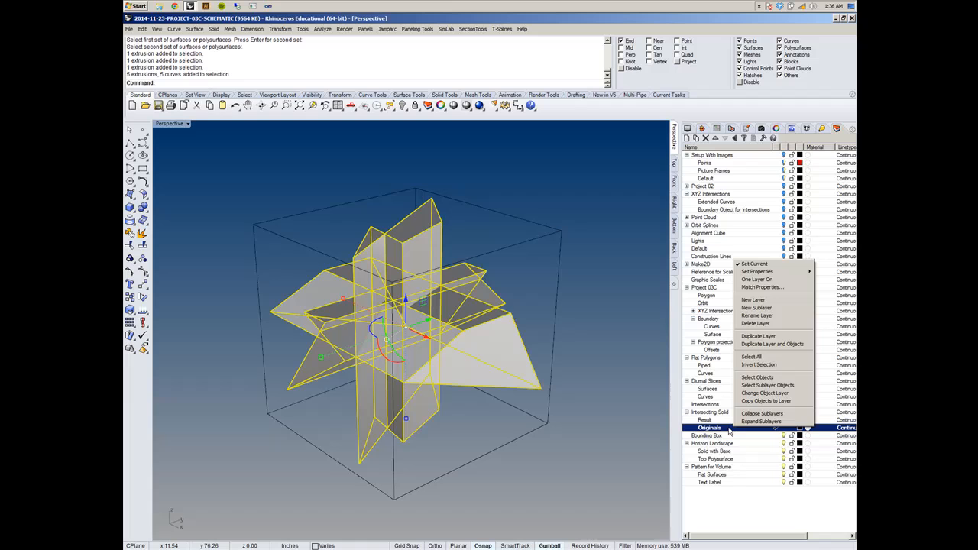
pyautogui.click(768, 401)
# - Make the Result layer current, and toggle the Originals layer off and on to check its contents
pyautogui.click(778, 420)
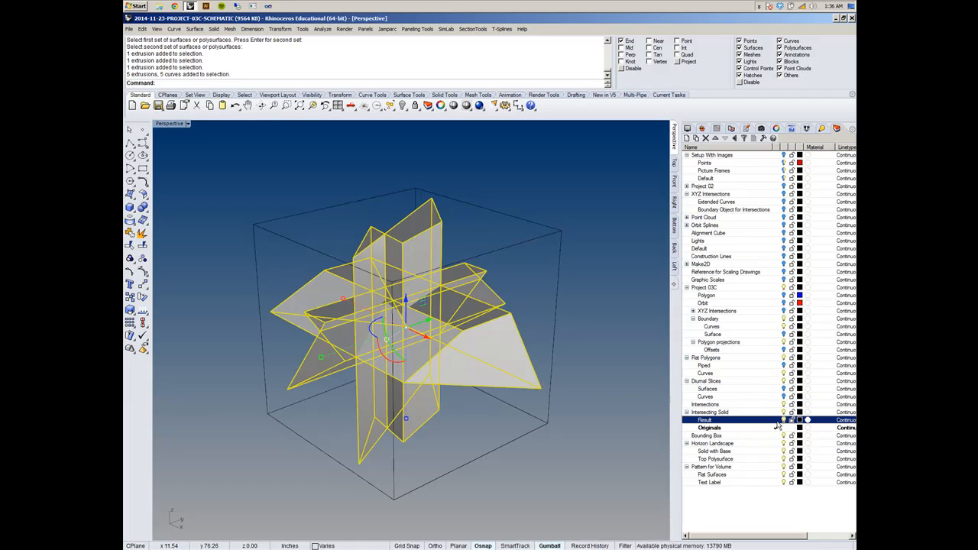
pyautogui.click(785, 430)
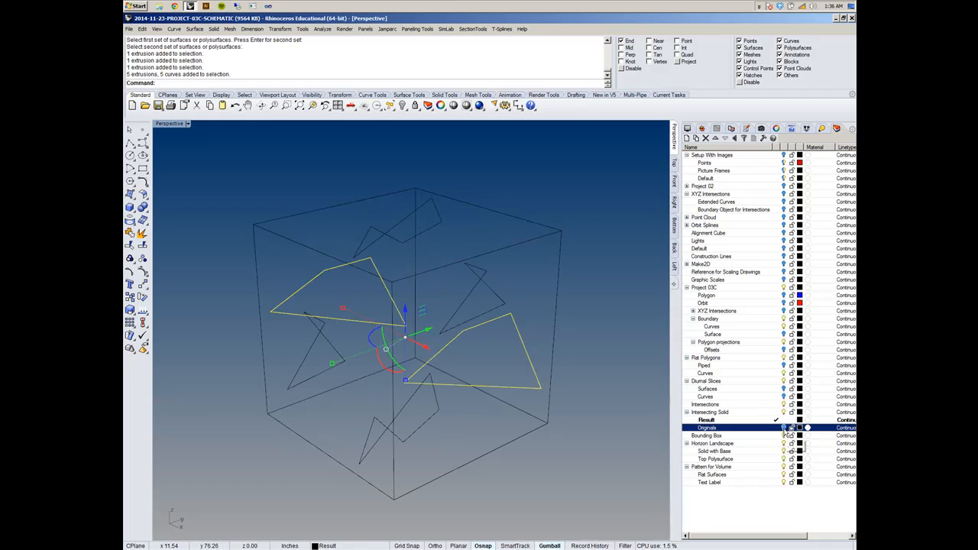
pyautogui.click(784, 430)
# - Copy only the five extruded solids to the Result layer and hide the Originals layer
pyautogui.moveTo(525, 341); pyautogui.dragTo(480, 344, button='right')
pyautogui.click(478, 317)
pyautogui.click(477, 317)
pyautogui.click(426, 240)
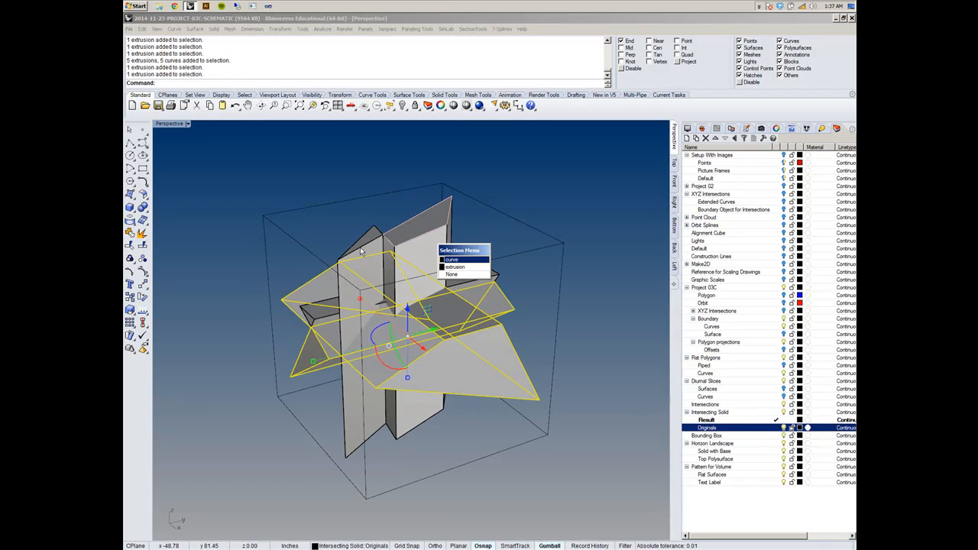
pyautogui.click(361, 253)
pyautogui.click(419, 261)
pyautogui.click(469, 277)
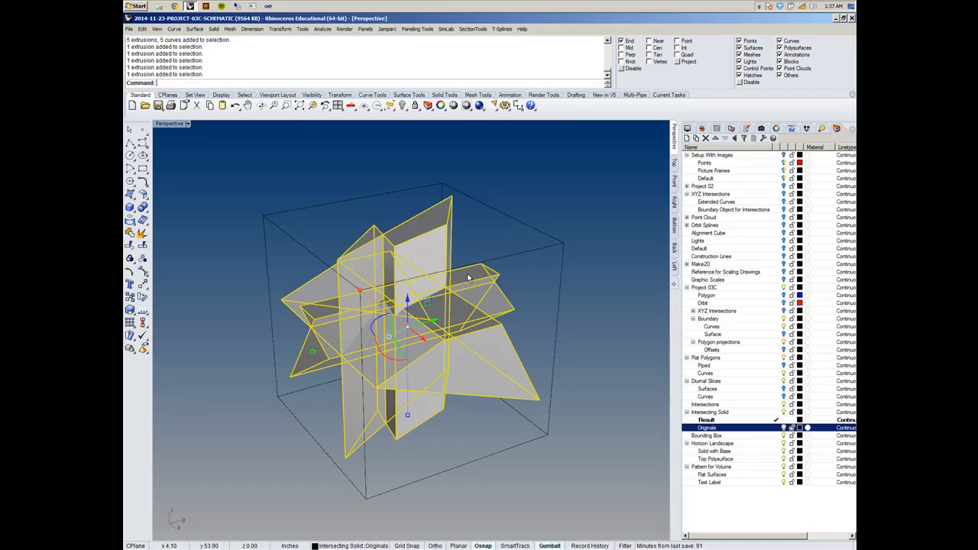
pyautogui.rightClick(734, 420)
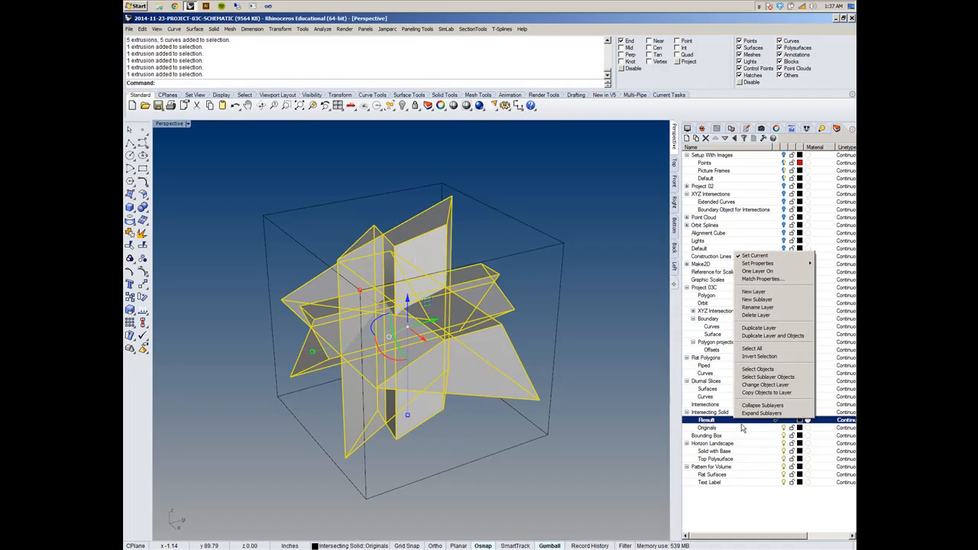
pyautogui.click(765, 393)
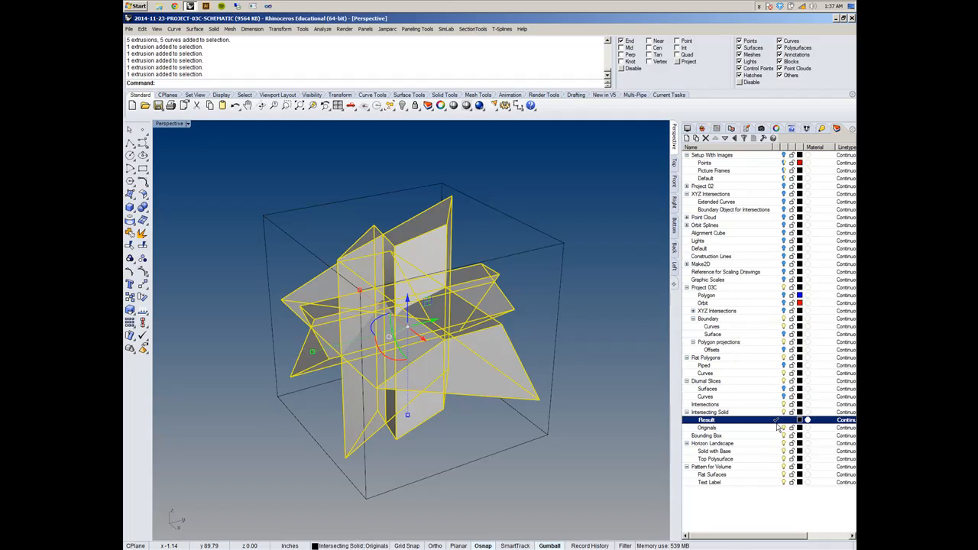
pyautogui.click(785, 428)
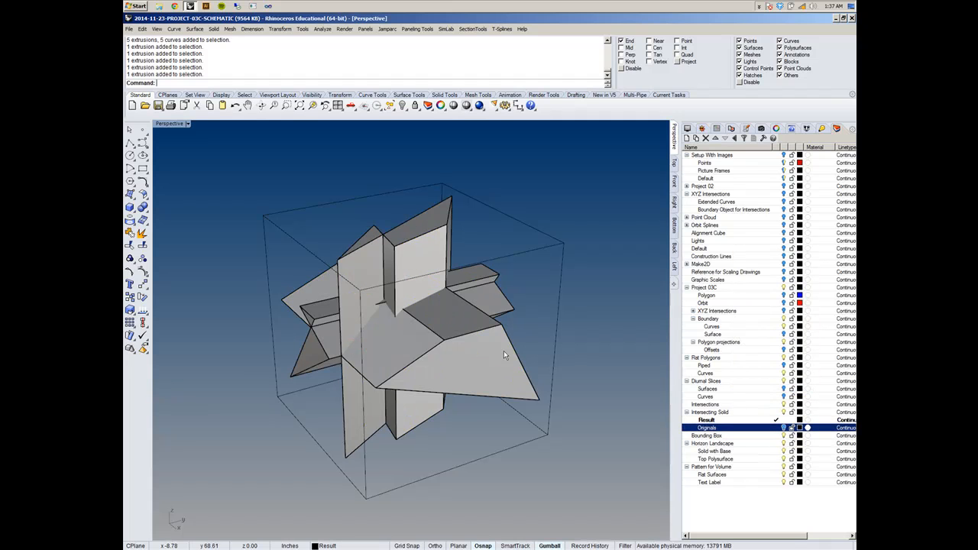
pyautogui.click(471, 355)
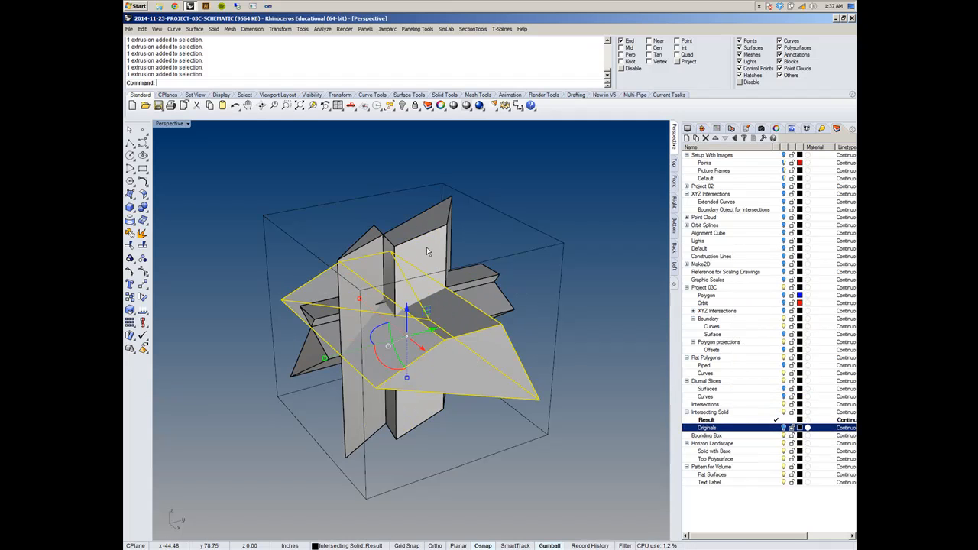
pyautogui.click(509, 234)
pyautogui.rightClick(256, 58)
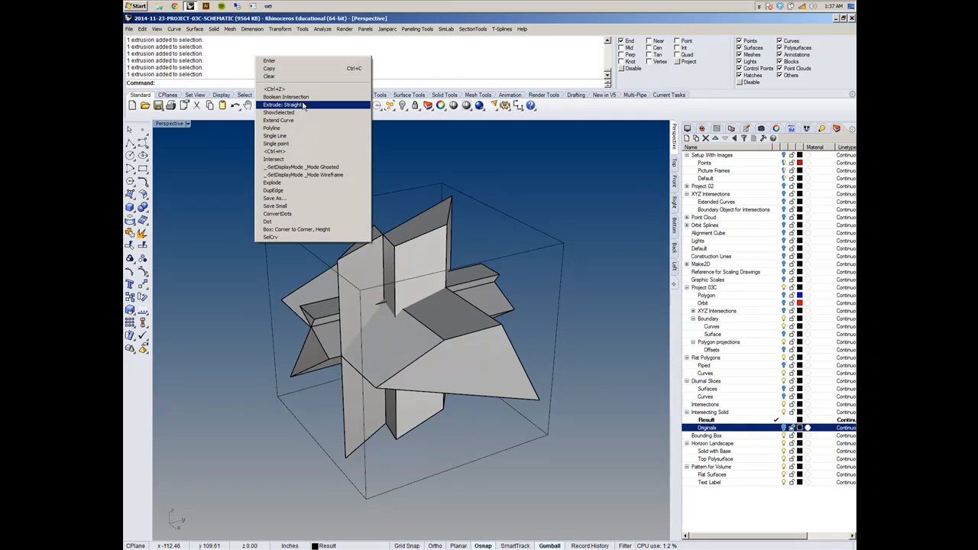
pyautogui.click(304, 98)
pyautogui.click(394, 264)
pyautogui.click(379, 265)
pyautogui.click(480, 372)
pyautogui.press('Return')
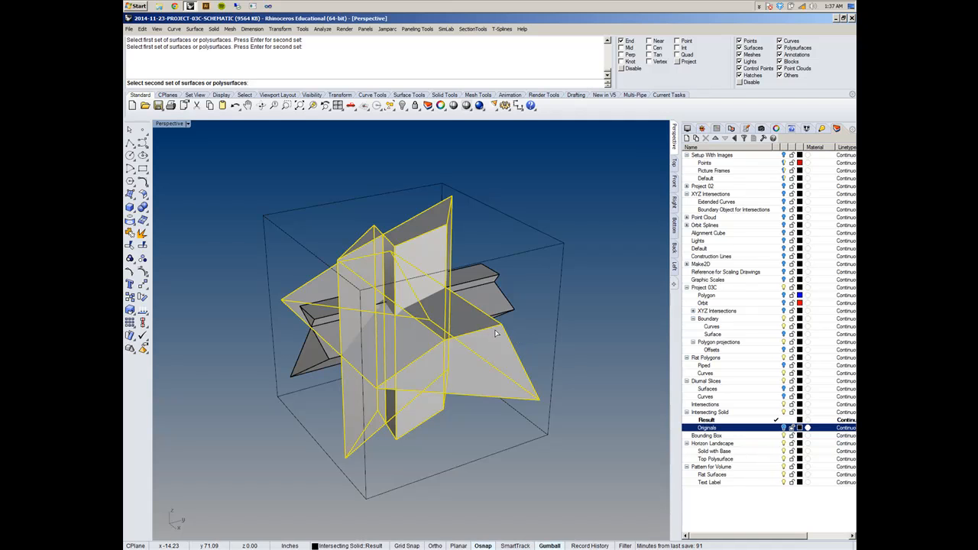
pyautogui.press('Escape')
# - Boolean-intersect the vertical solids with the wide horizontal solid that crosses them
pyautogui.rightClick(505, 241)
pyautogui.click(432, 253)
pyautogui.click(377, 261)
pyautogui.press('Return')
pyautogui.click(500, 364)
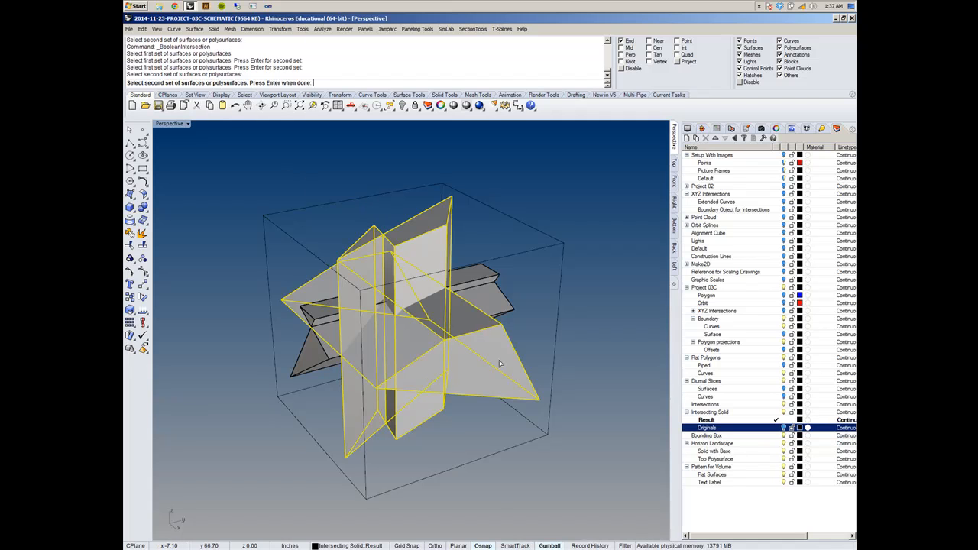
pyautogui.press('Return')
pyautogui.moveTo(490, 339); pyautogui.dragTo(496, 277, button='right')
pyautogui.scroll(4, 407, 307)
pyautogui.click(407, 307)
pyautogui.click(507, 212)
pyautogui.moveTo(507, 213); pyautogui.dragTo(493, 285, button='right')
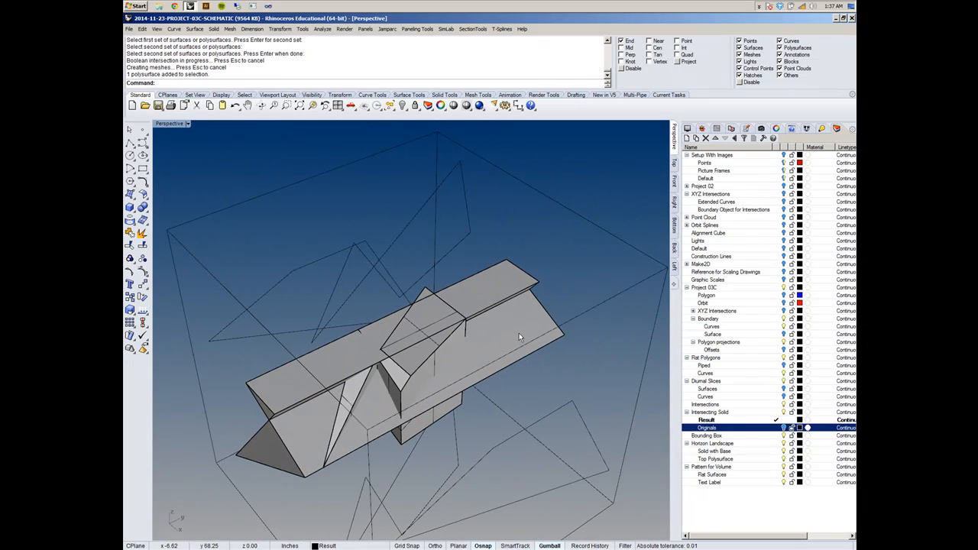
# - Boolean-intersect the two remaining long horizontal solids with the intersected piece
pyautogui.rightClick(325, 59)
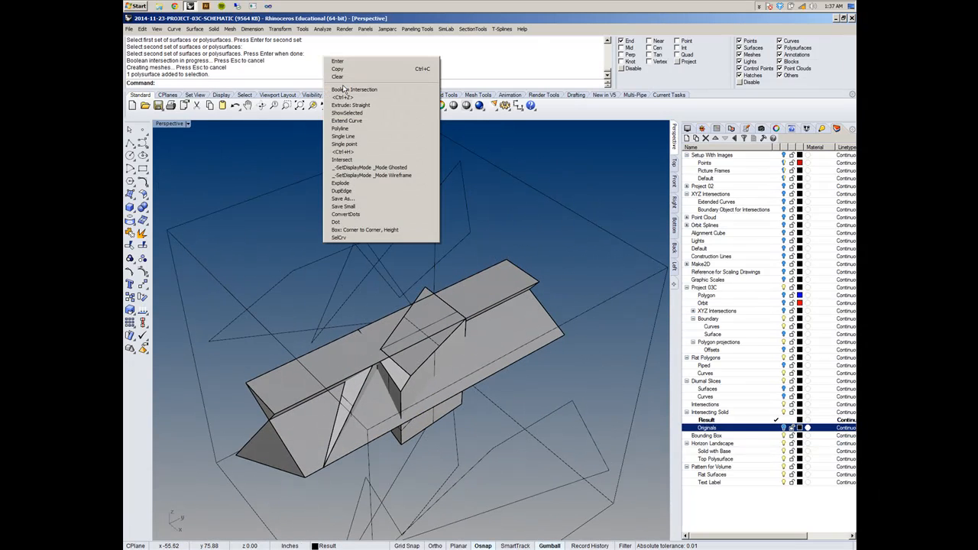
pyautogui.click(344, 90)
pyautogui.click(518, 341)
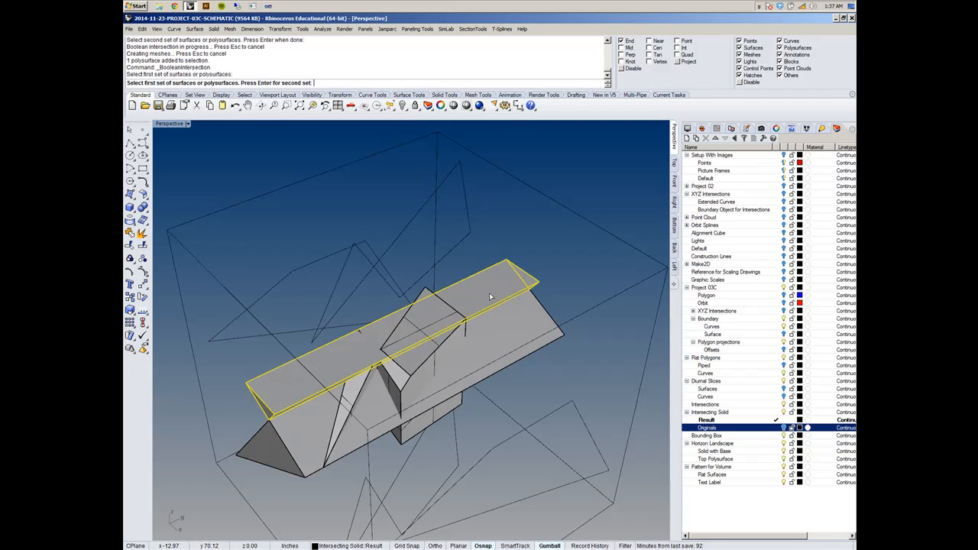
pyautogui.moveTo(518, 341); pyautogui.dragTo(435, 334, button='right')
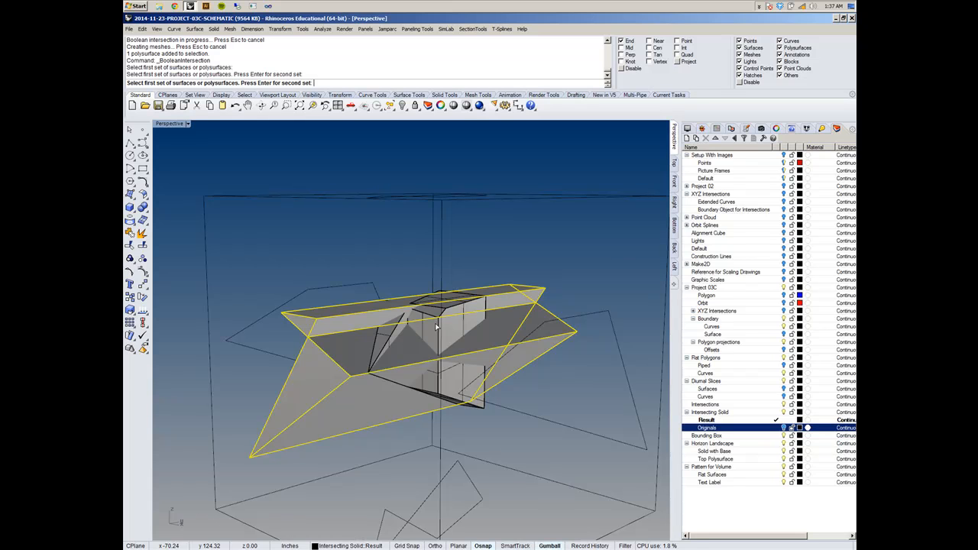
pyautogui.moveTo(437, 327)
pyautogui.mouseDown(button='right')
pyautogui.moveTo(422, 354)
pyautogui.moveTo(434, 333)
pyautogui.moveTo(432, 341)
pyautogui.mouseUp(button='right')
pyautogui.press('Return')
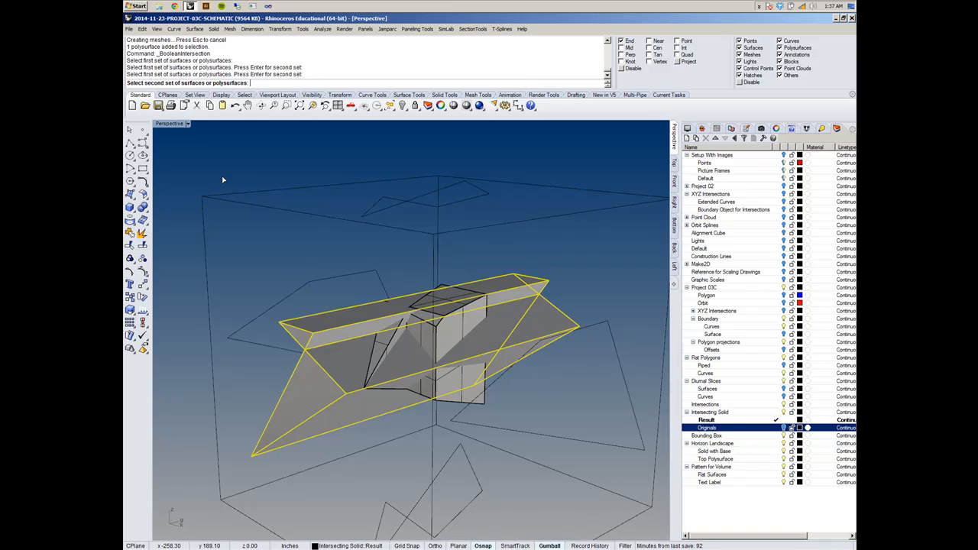
pyautogui.click(447, 341)
pyautogui.moveTo(447, 341); pyautogui.dragTo(274, 307, button='right')
pyautogui.press('Return')
pyautogui.moveTo(462, 310); pyautogui.dragTo(283, 324, button='right')
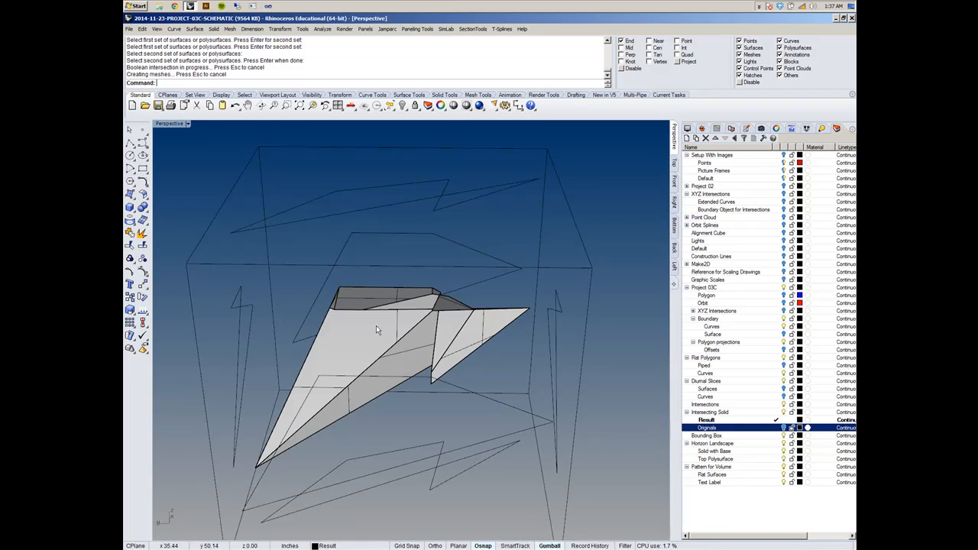
# - Select the intersected polysurface, check its object properties, and clear the selection
pyautogui.click(382, 287)
pyautogui.moveTo(383, 289); pyautogui.dragTo(428, 277, button='right')
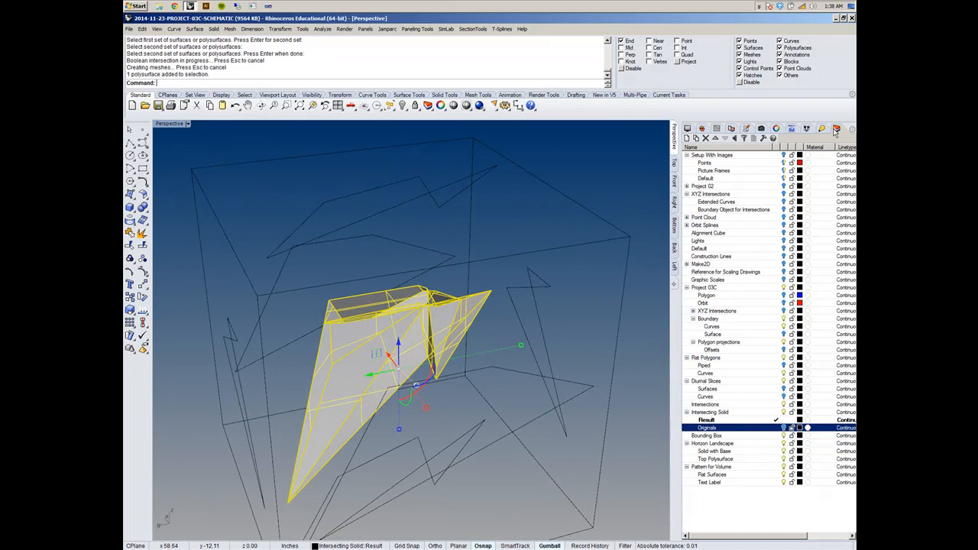
pyautogui.click(777, 129)
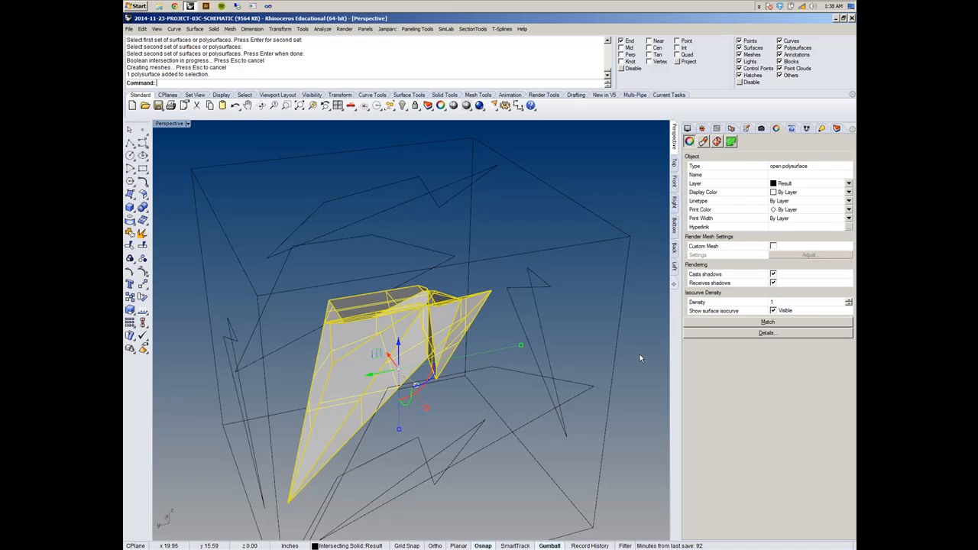
pyautogui.click(553, 293)
# - Examine the intersected form from several sides, up close and in relation to the bounding box
pyautogui.moveTo(553, 294); pyautogui.dragTo(640, 344, button='right')
pyautogui.scroll(10, 429, 309)
pyautogui.scroll(8, 301, 334)
pyautogui.moveTo(268, 349); pyautogui.dragTo(294, 337, button='right')
pyautogui.click(338, 314)
pyautogui.scroll(-8, 350, 277)
pyautogui.moveTo(362, 274); pyautogui.dragTo(286, 283, button='right')
pyautogui.click(286, 284)
pyautogui.moveTo(352, 292); pyautogui.dragTo(385, 297, button='right')
pyautogui.scroll(-8, 295, 284)
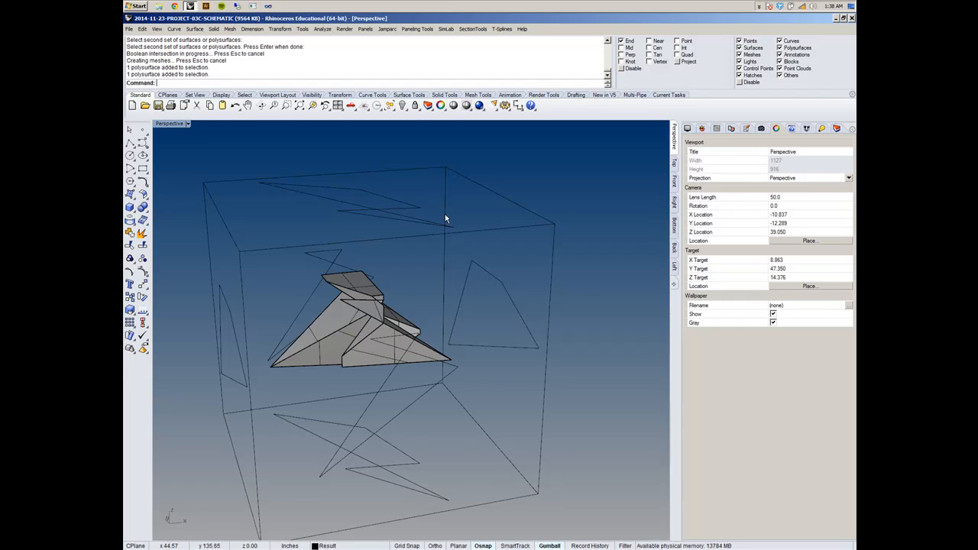
# - Make the Flat Surfaces layer under Pattern for Volume current
pyautogui.click(839, 130)
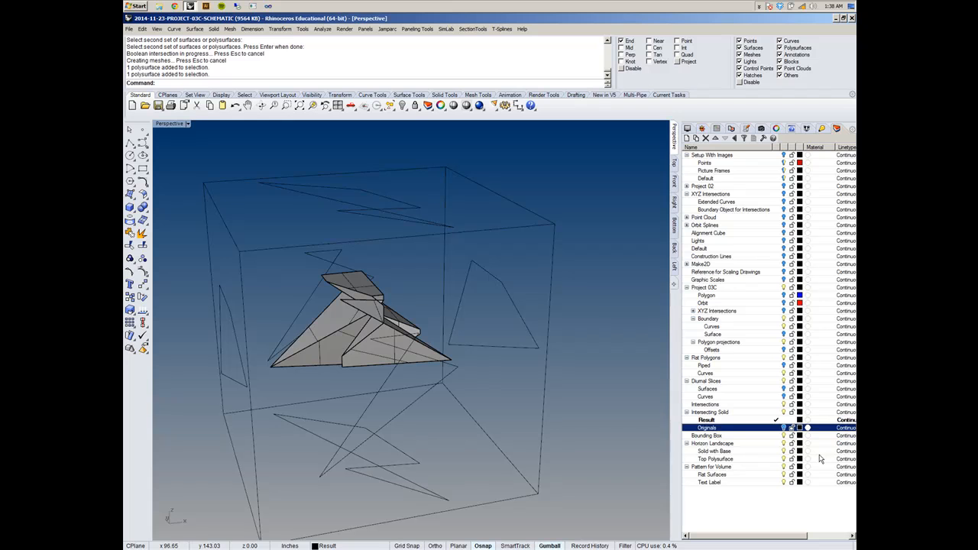
pyautogui.click(776, 467)
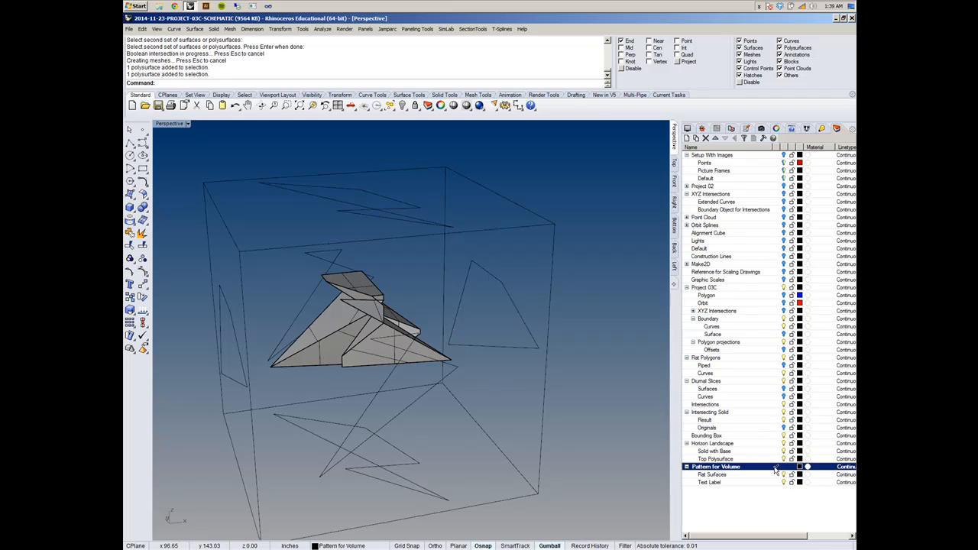
pyautogui.click(776, 475)
# - Inspect the intersected form's faces, narrow folds and shared edges before flattening it
pyautogui.moveTo(356, 372); pyautogui.dragTo(390, 393, button='right')
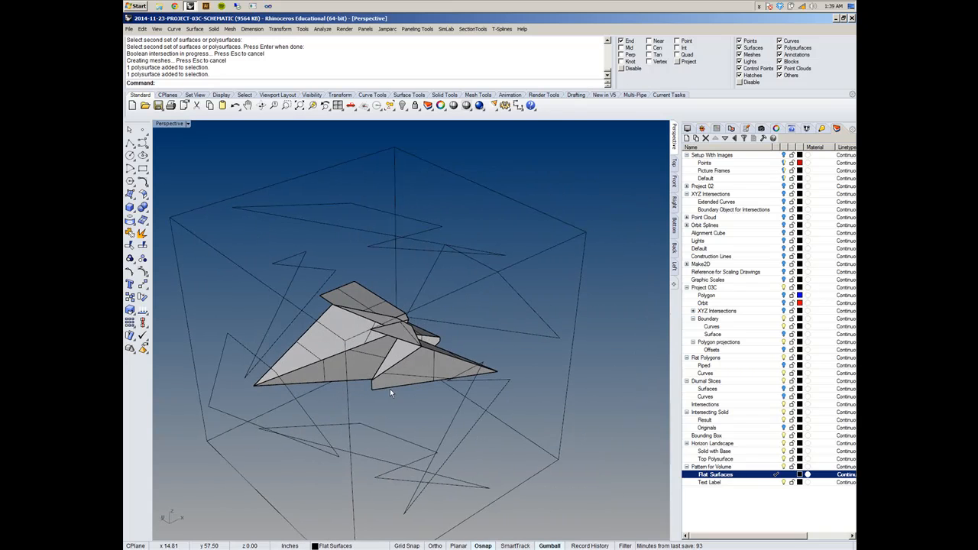
pyautogui.scroll(6, 412, 330)
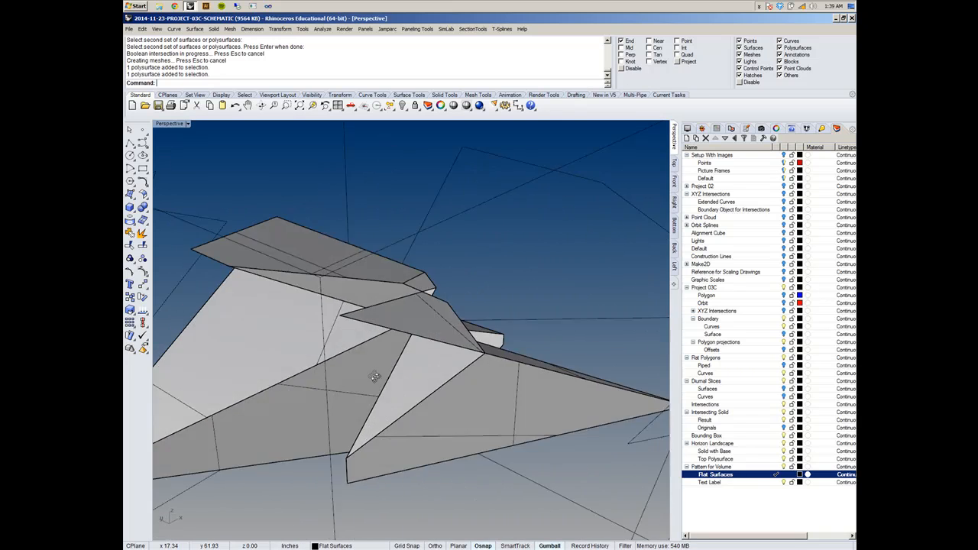
pyautogui.moveTo(415, 331); pyautogui.dragTo(307, 357, button='right')
pyautogui.moveTo(292, 303); pyautogui.dragTo(428, 336, button='right')
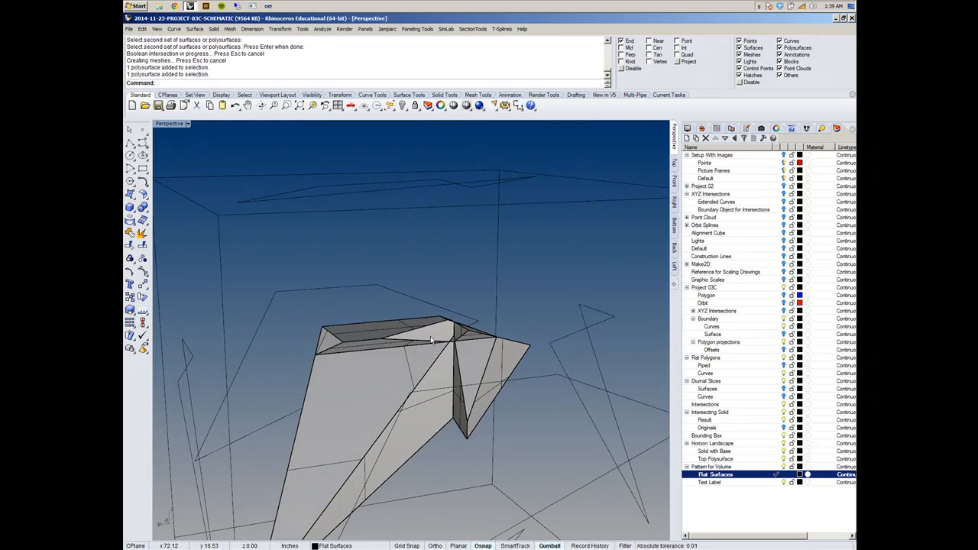
pyautogui.scroll(3, 429, 337)
pyautogui.click(431, 340)
pyautogui.click(456, 290)
pyautogui.moveTo(463, 327); pyautogui.dragTo(378, 239, button='right')
pyautogui.scroll(-6, 457, 290)
# - Unroll the intersected polysurface onto the Flat Surfaces layer, with Explode, Labels and KeepProperties set to Yes
pyautogui.click(195, 29)
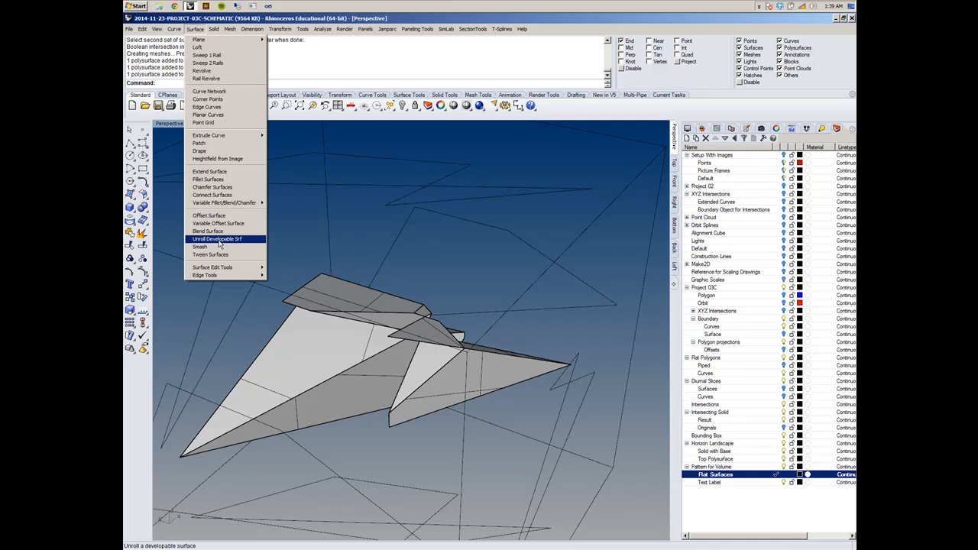
pyautogui.click(222, 240)
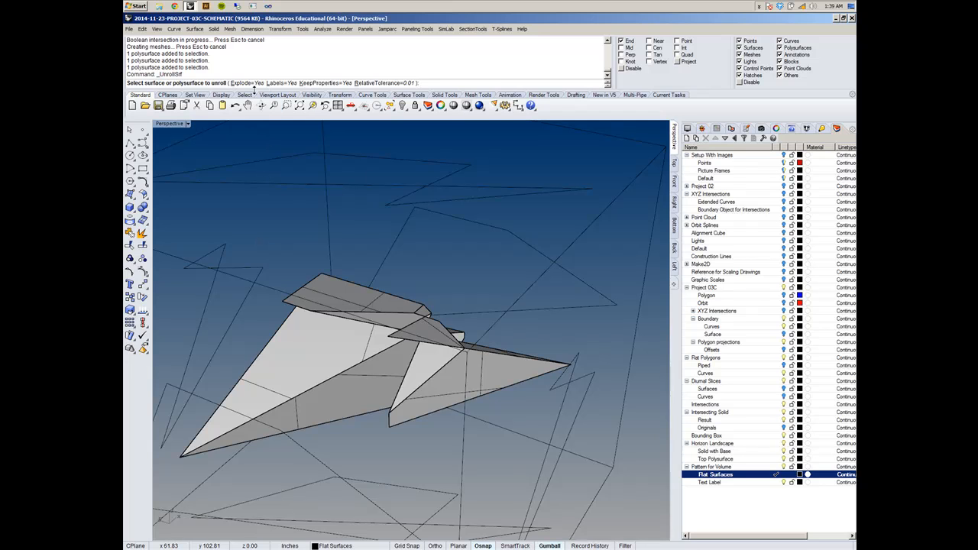
pyautogui.moveTo(337, 239); pyautogui.dragTo(355, 336, button='right')
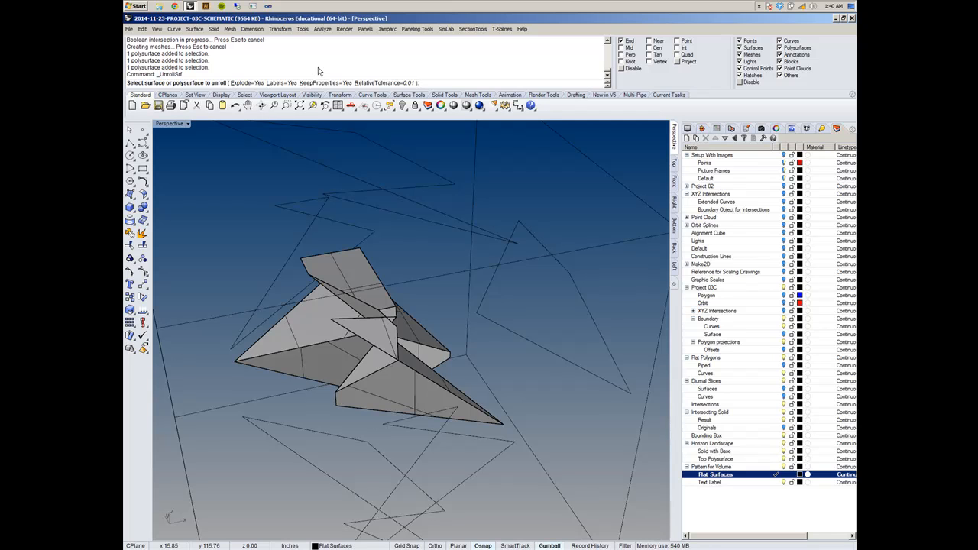
pyautogui.moveTo(308, 240); pyautogui.dragTo(323, 238, button='right')
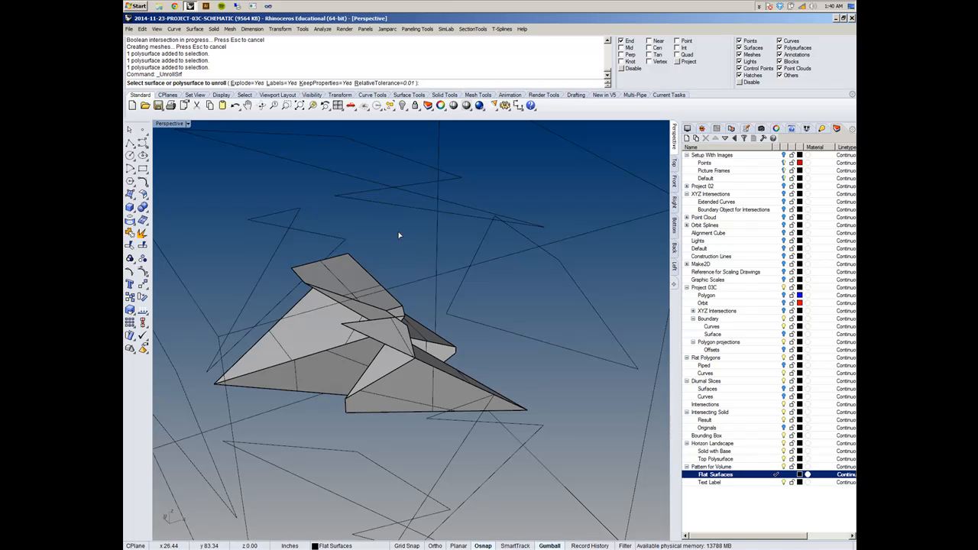
pyautogui.click(331, 330)
pyautogui.moveTo(331, 330); pyautogui.dragTo(381, 307, button='right')
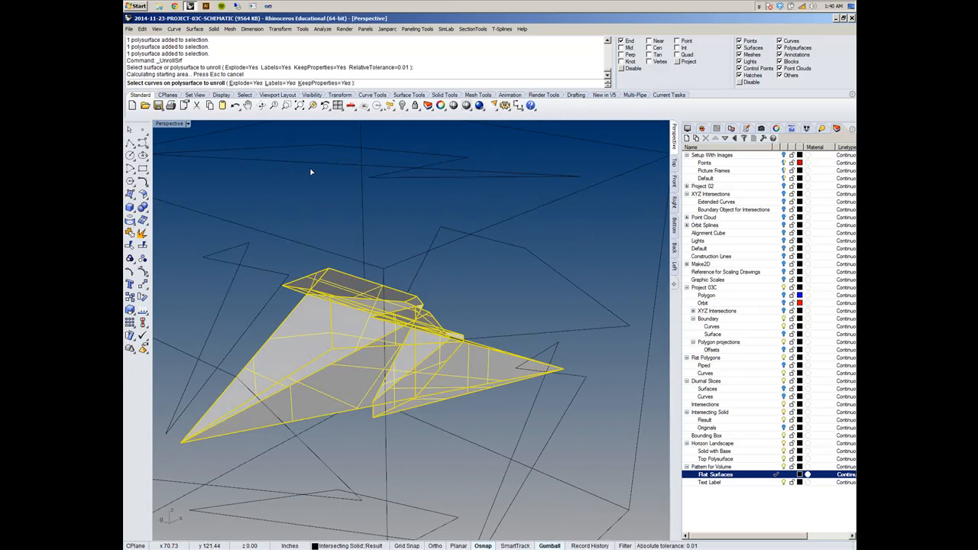
pyautogui.scroll(-5, 447, 381)
pyautogui.moveTo(465, 371); pyautogui.dragTo(438, 372, button='right')
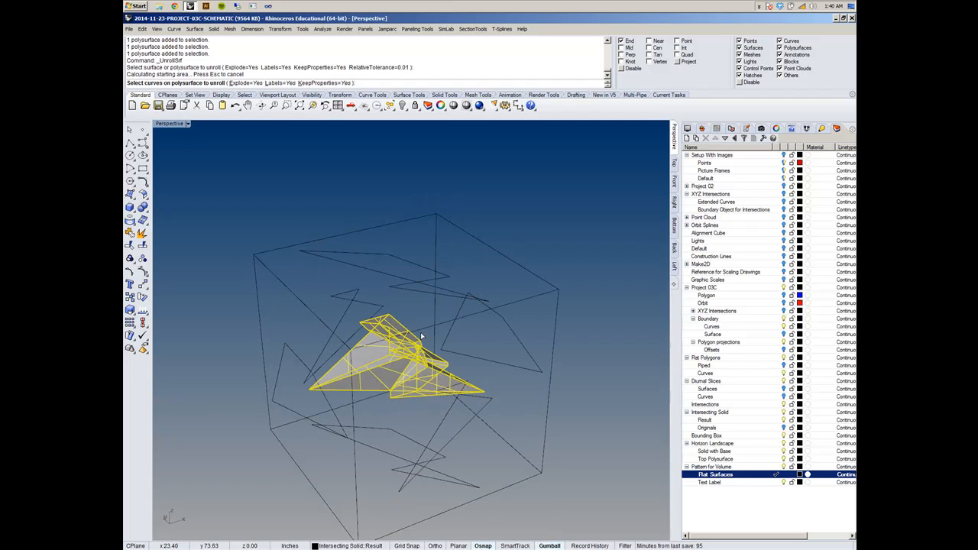
pyautogui.scroll(-5, 420, 332)
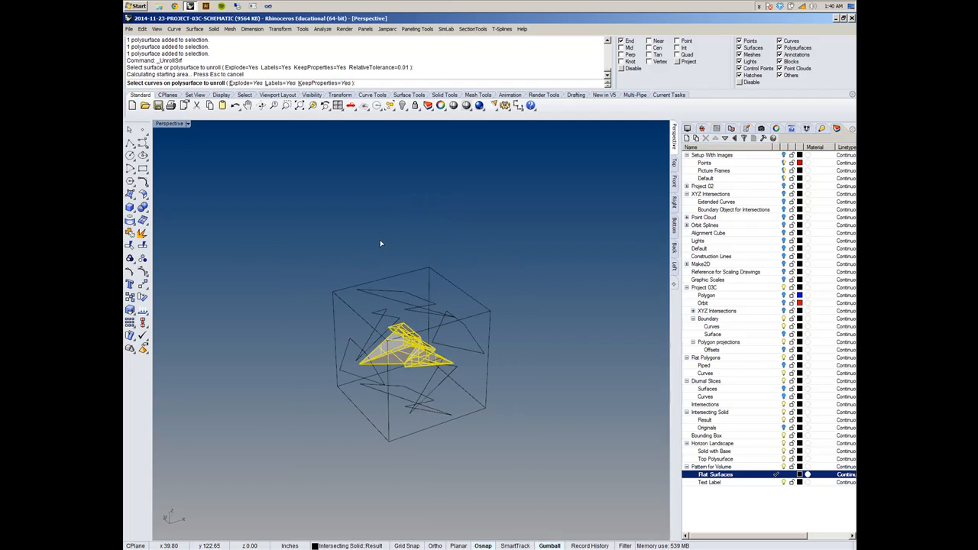
pyautogui.press('Return')
# - Examine the exploded flat surfaces and their numbered edge labels alongside the labelled solid
pyautogui.moveTo(471, 446); pyautogui.dragTo(513, 399, button='right')
pyautogui.scroll(8, 482, 442)
pyautogui.keyDown('shift'); pyautogui.moveTo(455, 409); pyautogui.dragTo(416, 439, button='right'); pyautogui.keyUp('shift')
pyautogui.scroll(6, 488, 450)
pyautogui.scroll(-6, 488, 450)
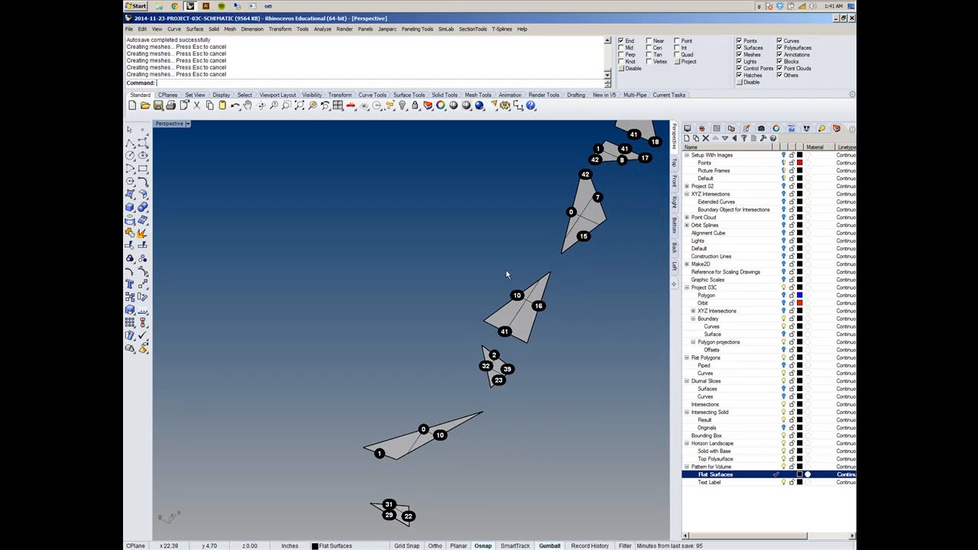
pyautogui.scroll(-4, 504, 272)
pyautogui.keyDown('shift'); pyautogui.moveTo(327, 293); pyautogui.dragTo(341, 322, button='right'); pyautogui.keyUp('shift')
pyautogui.scroll(5, 327, 349)
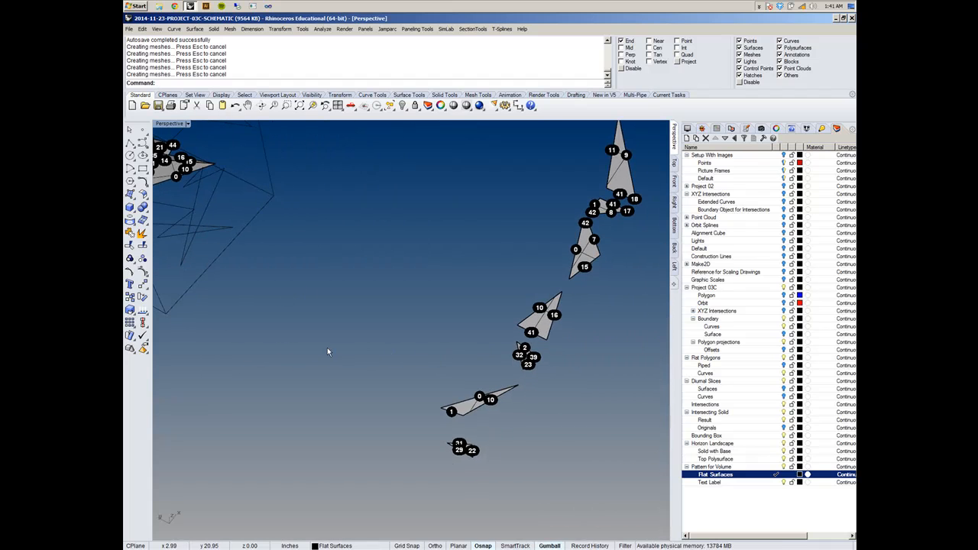
pyautogui.scroll(-4, 494, 430)
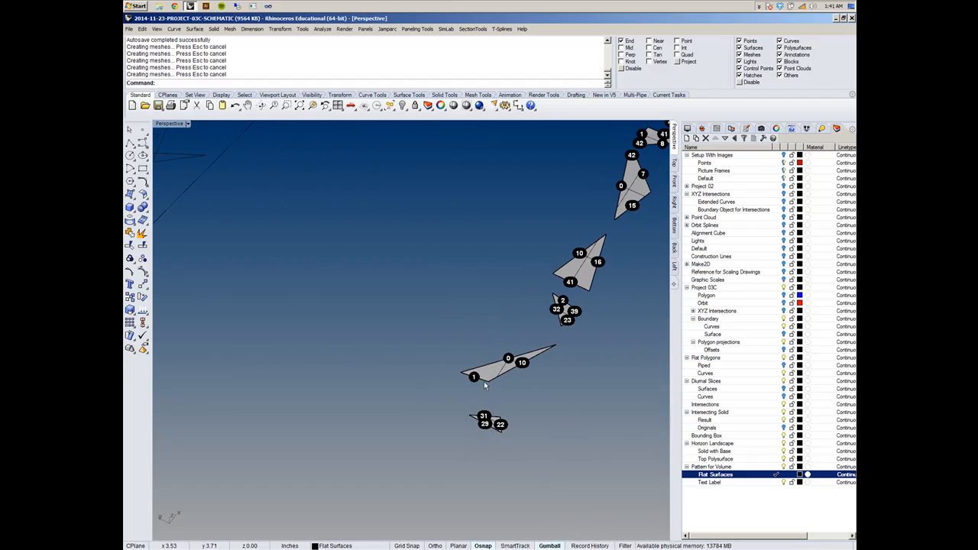
pyautogui.moveTo(475, 384)
pyautogui.mouseDown(button='right')
pyautogui.moveTo(437, 348)
pyautogui.moveTo(542, 399)
pyautogui.moveTo(603, 450)
pyautogui.mouseUp(button='right')
pyautogui.moveTo(343, 303)
pyautogui.keyDown('shift'); pyautogui.mouseDown(button='right')
pyautogui.moveTo(452, 391)
pyautogui.moveTo(520, 473)
pyautogui.mouseUp(button='right'); pyautogui.keyUp('shift')
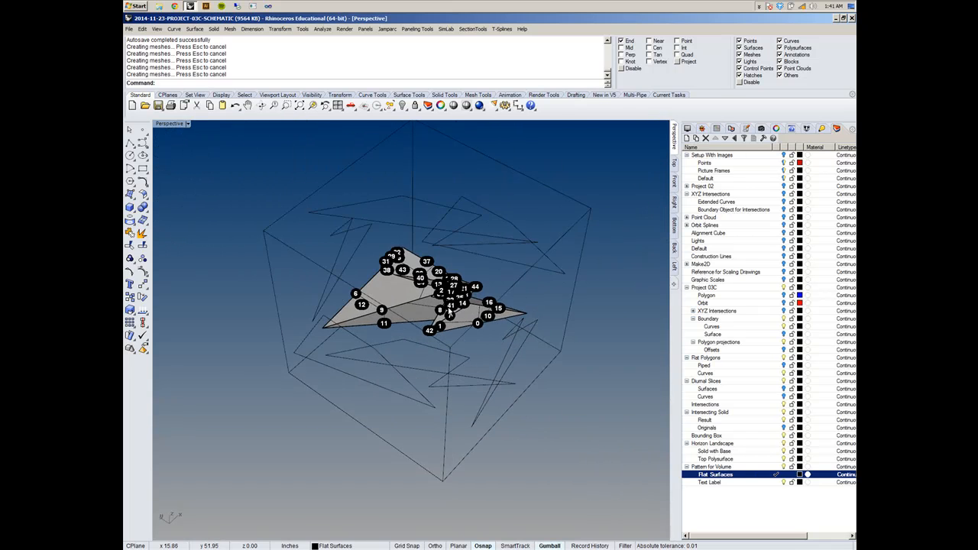
# - Select the solid's triangular face with edges labelled 0, 1 and 10, and locate the flat piece with matching numbers
pyautogui.scroll(8, 449, 313)
pyautogui.moveTo(511, 347)
pyautogui.mouseDown(button='right')
pyautogui.moveTo(515, 372)
pyautogui.moveTo(528, 321)
pyautogui.moveTo(510, 352)
pyautogui.mouseUp(button='right')
pyautogui.moveTo(462, 437); pyautogui.dragTo(466, 368, button='right')
pyautogui.scroll(4, 384, 418)
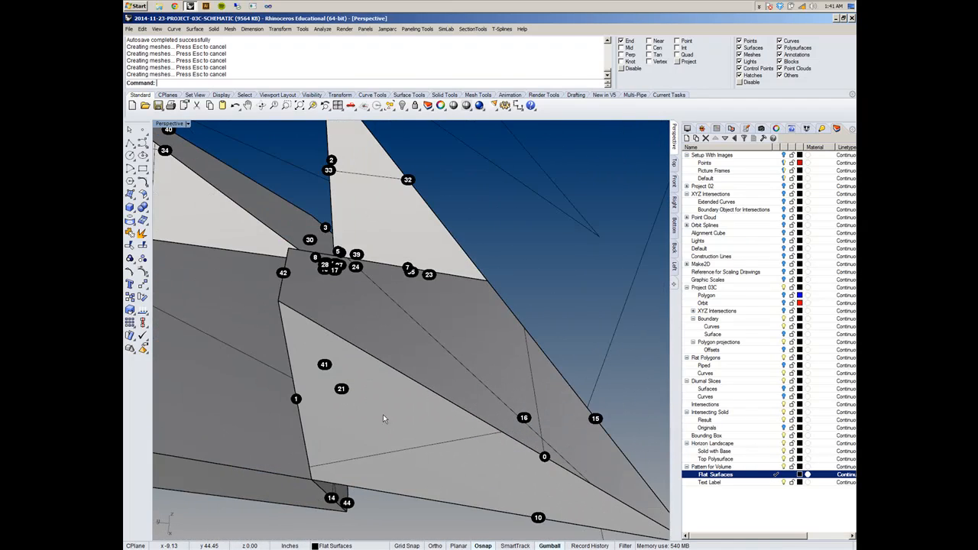
pyautogui.click(409, 450)
pyautogui.scroll(-6, 409, 447)
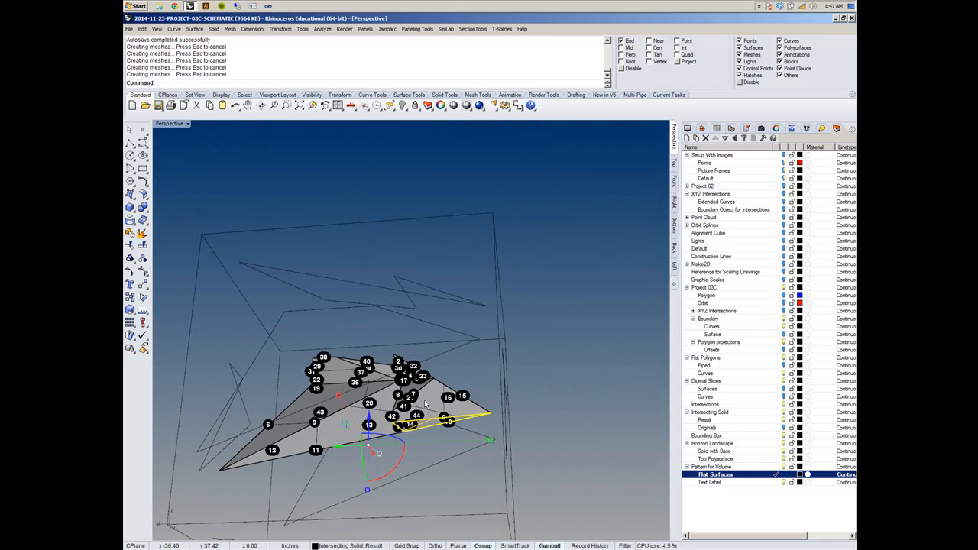
pyautogui.scroll(6, 422, 410)
pyautogui.moveTo(436, 352); pyautogui.dragTo(530, 496, button='right')
pyautogui.scroll(-10, 445, 402)
pyautogui.scroll(8, 530, 496)
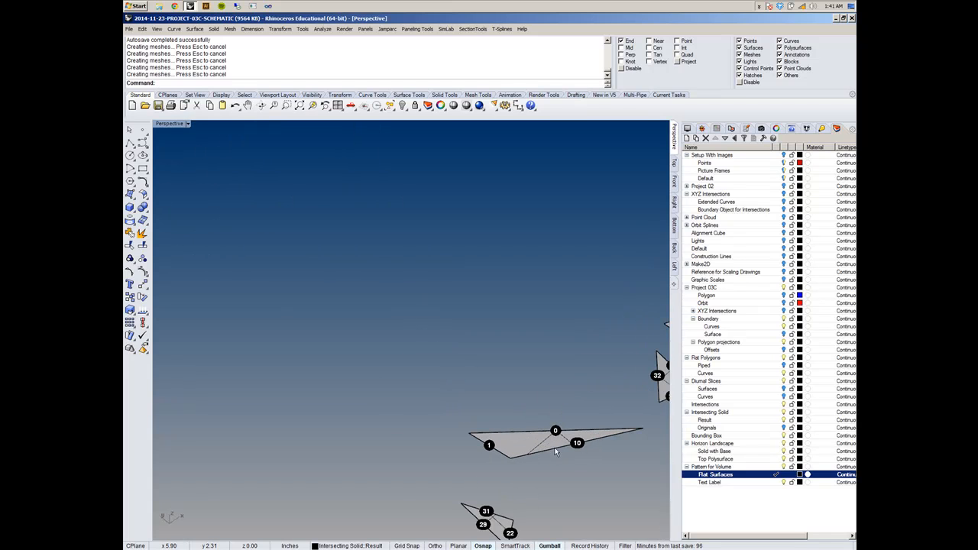
pyautogui.scroll(-5, 460, 400)
pyautogui.scroll(-4, 459, 399)
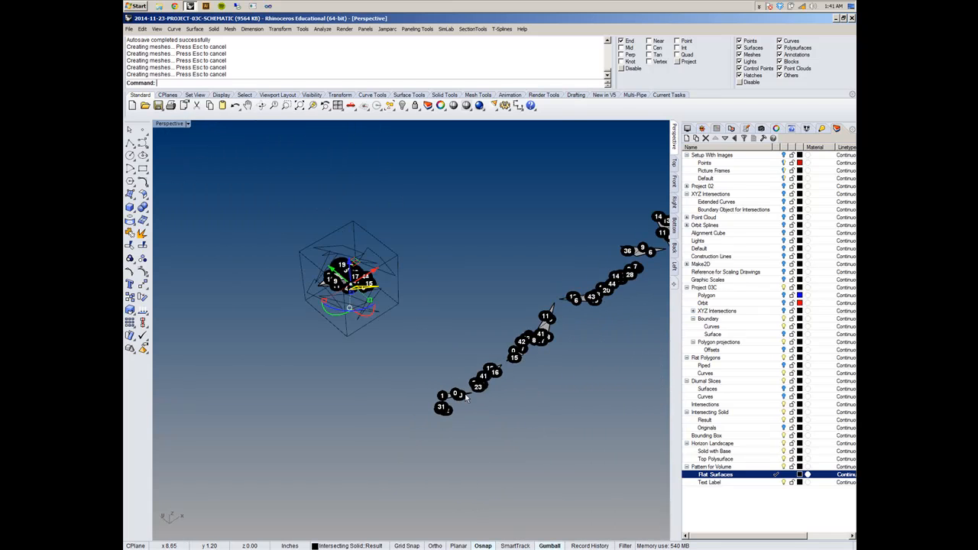
pyautogui.moveTo(366, 413); pyautogui.dragTo(486, 415, button='right')
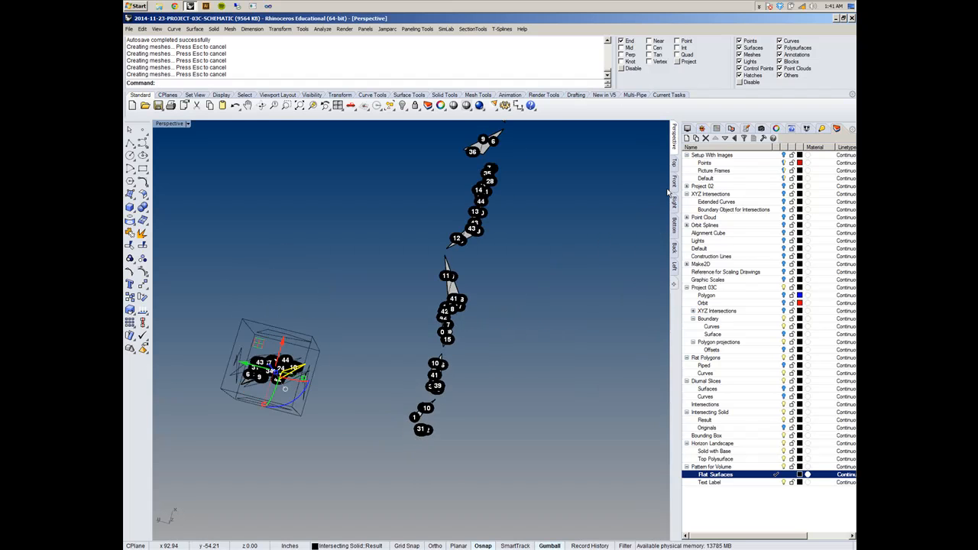
# - Switch to the Top view and look along the row of unrolled surfaces
pyautogui.click(674, 163)
pyautogui.moveTo(579, 345); pyautogui.dragTo(451, 288, button='right')
pyautogui.scroll(-12, 386, 305)
pyautogui.scroll(8, 619, 331)
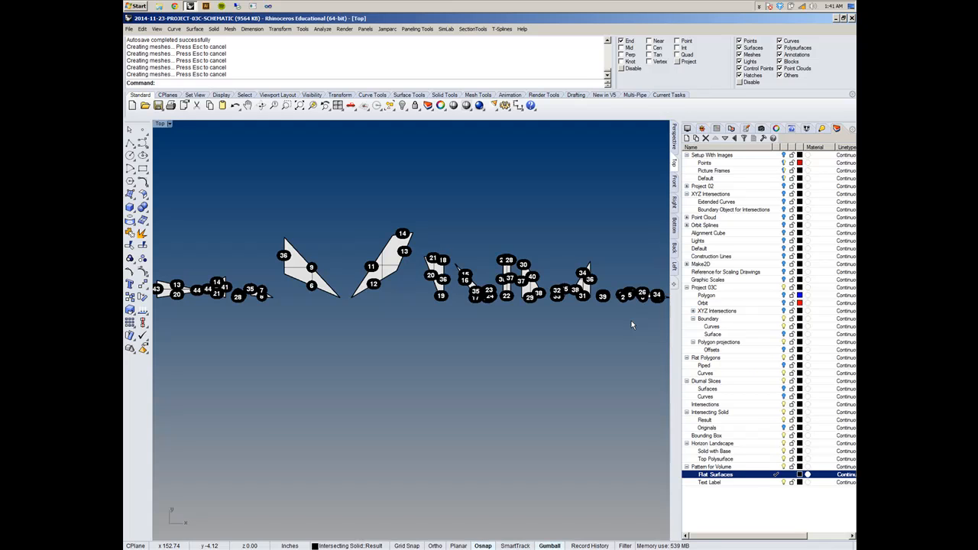
pyautogui.moveTo(280, 372); pyautogui.dragTo(642, 405, button='right')
# - Move the flat surface labelled 9, 11, 18 and 41, together with its four text dots, within the row and clear the selection
pyautogui.click(398, 314)
pyautogui.moveTo(382, 251); pyautogui.dragTo(448, 275, button='right')
pyautogui.scroll(2, 454, 276)
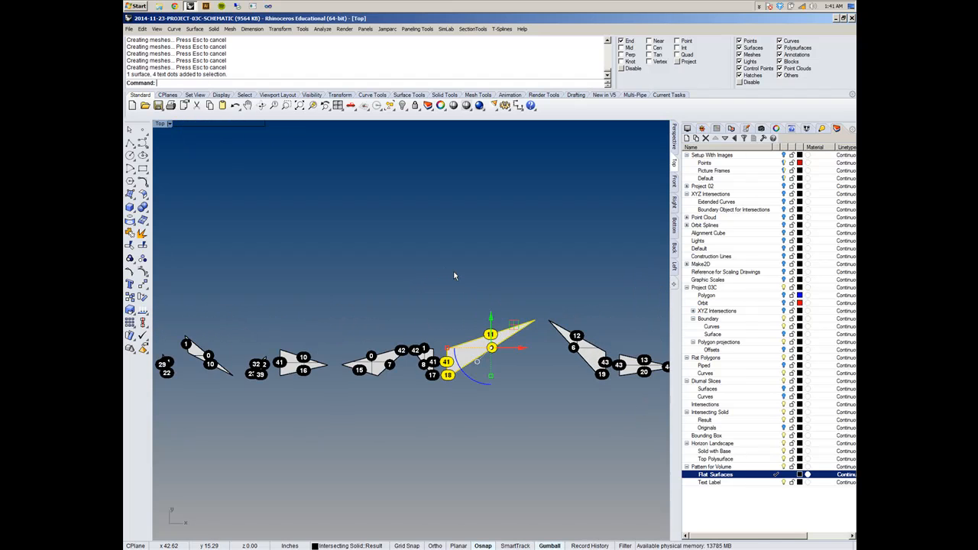
pyautogui.scroll(9, 452, 333)
pyautogui.click(452, 335)
pyautogui.click(464, 389)
pyautogui.moveTo(476, 326); pyautogui.dragTo(379, 304, button='right')
pyautogui.moveTo(413, 365); pyautogui.dragTo(382, 314)
pyautogui.click(397, 331)
pyautogui.scroll(-8, 449, 376)
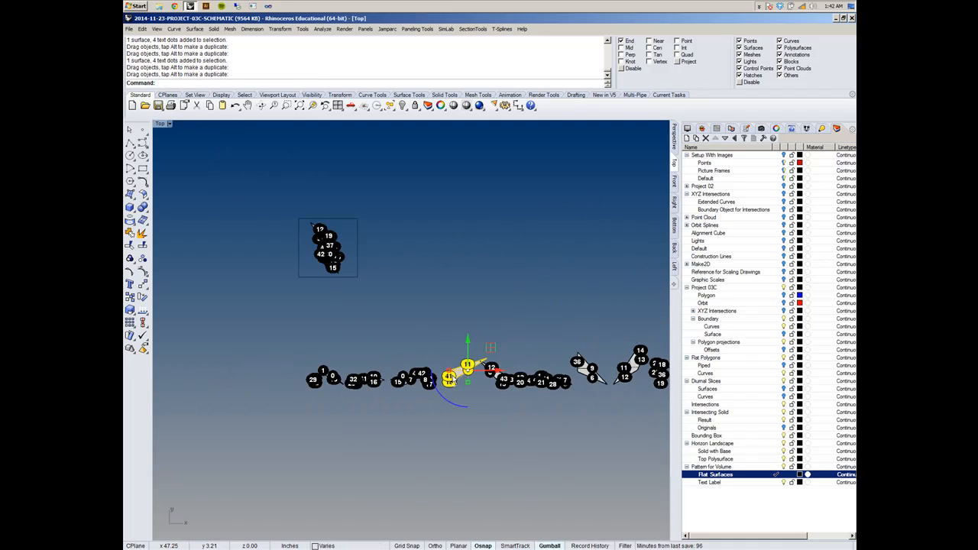
pyautogui.scroll(8, 452, 379)
pyautogui.scroll(-9, 453, 376)
pyautogui.click(443, 490)
pyautogui.moveTo(444, 490); pyautogui.dragTo(553, 459, button='right')
pyautogui.scroll(-8, 554, 459)
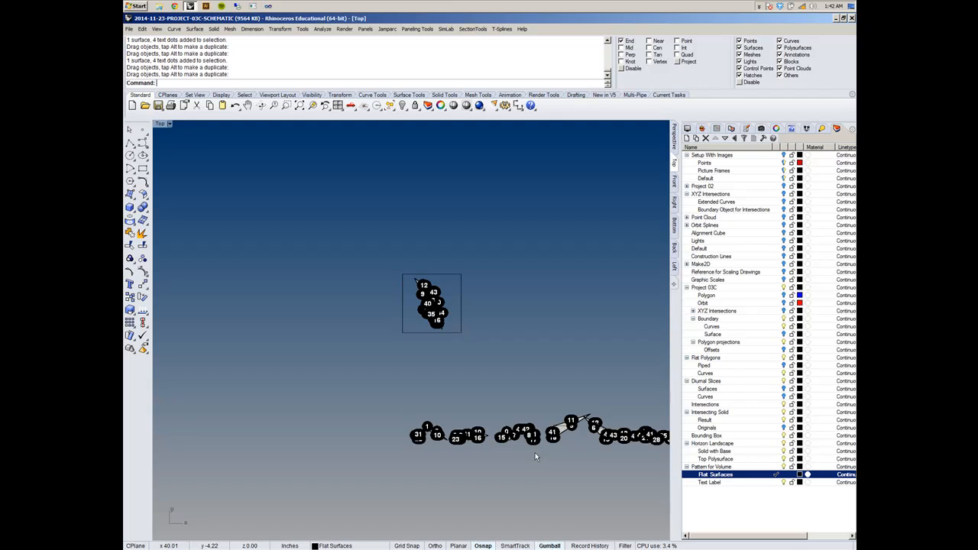
# - Move the flat surface labelled 0, 1 and 10, together with its three text dots, beside the piece labelled 22, 29 and 31
pyautogui.moveTo(483, 433); pyautogui.dragTo(460, 344, button='right')
pyautogui.scroll(16, 374, 347)
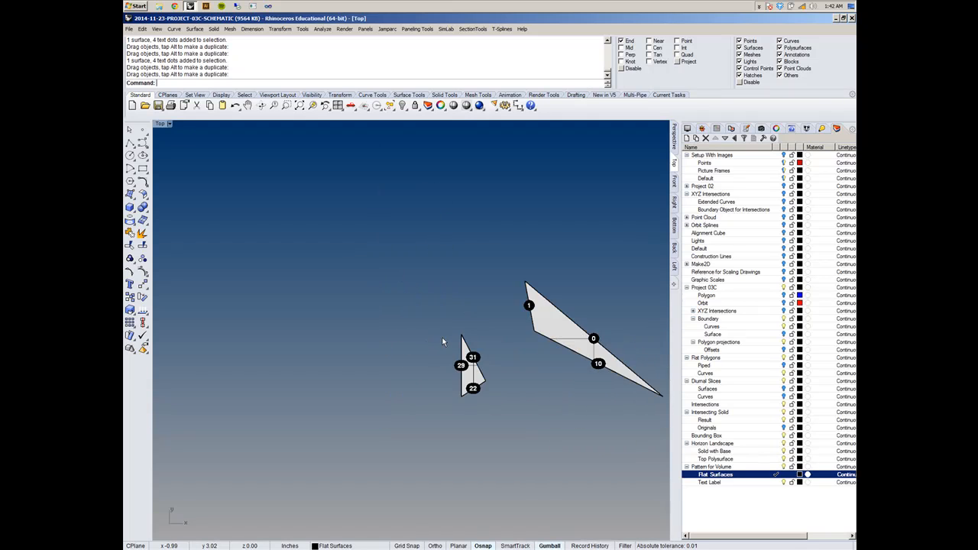
pyautogui.scroll(-6, 444, 341)
pyautogui.moveTo(549, 360); pyautogui.dragTo(400, 318, button='right')
pyautogui.scroll(8, 365, 308)
pyautogui.moveTo(353, 299); pyautogui.dragTo(538, 407, button='right')
pyautogui.scroll(-8, 487, 372)
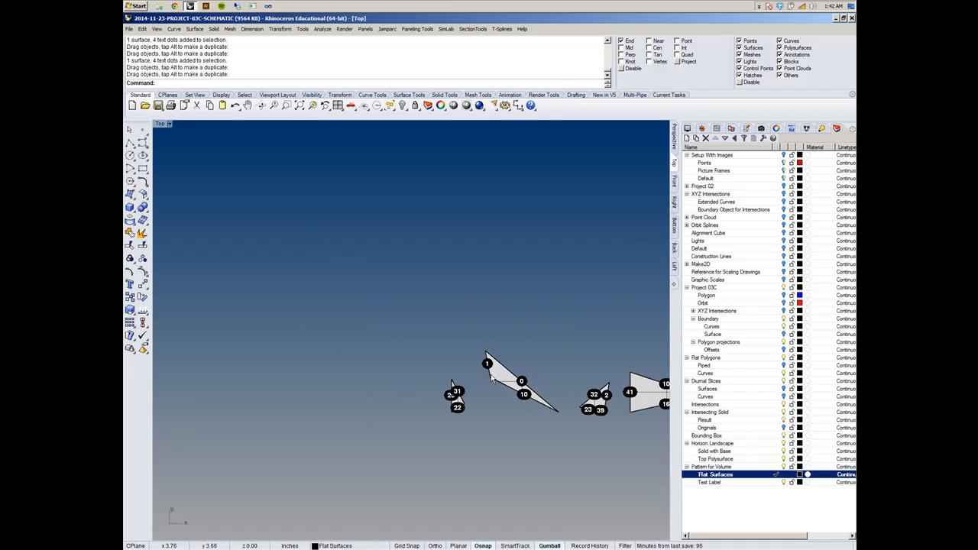
pyautogui.moveTo(501, 373); pyautogui.dragTo(407, 349, button='right')
pyautogui.click(408, 349)
pyautogui.moveTo(407, 349); pyautogui.dragTo(371, 347)
pyautogui.moveTo(420, 346); pyautogui.dragTo(418, 365, button='right')
# - Move the flat surface labelled 2, 23, 32 and 39 with its four text dots beside the 0-1-10 piece and clear the selection
pyautogui.scroll(8, 514, 397)
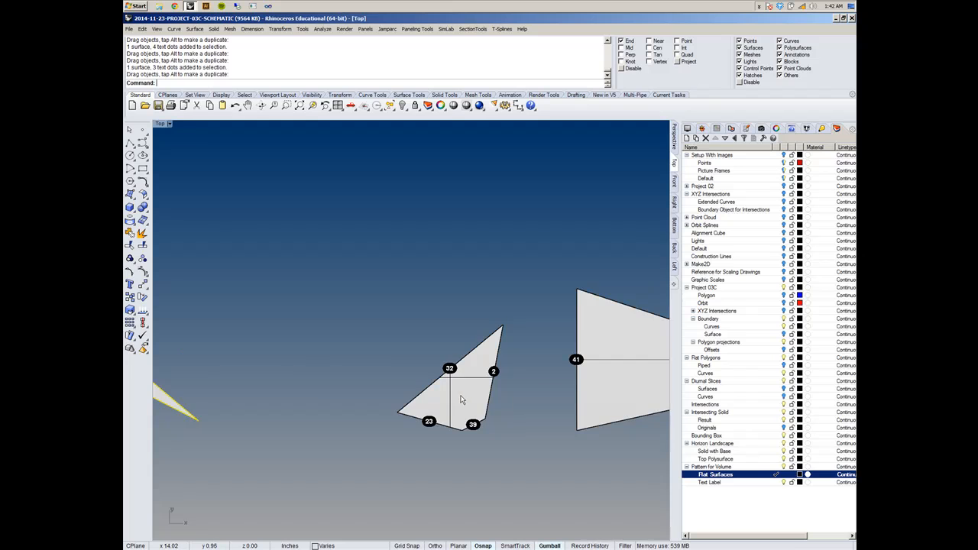
pyautogui.scroll(-6, 464, 399)
pyautogui.moveTo(464, 399); pyautogui.dragTo(545, 368, button='right')
pyautogui.moveTo(545, 368); pyautogui.dragTo(445, 338)
pyautogui.moveTo(465, 368); pyautogui.dragTo(506, 391, button='right')
pyautogui.scroll(8, 495, 379)
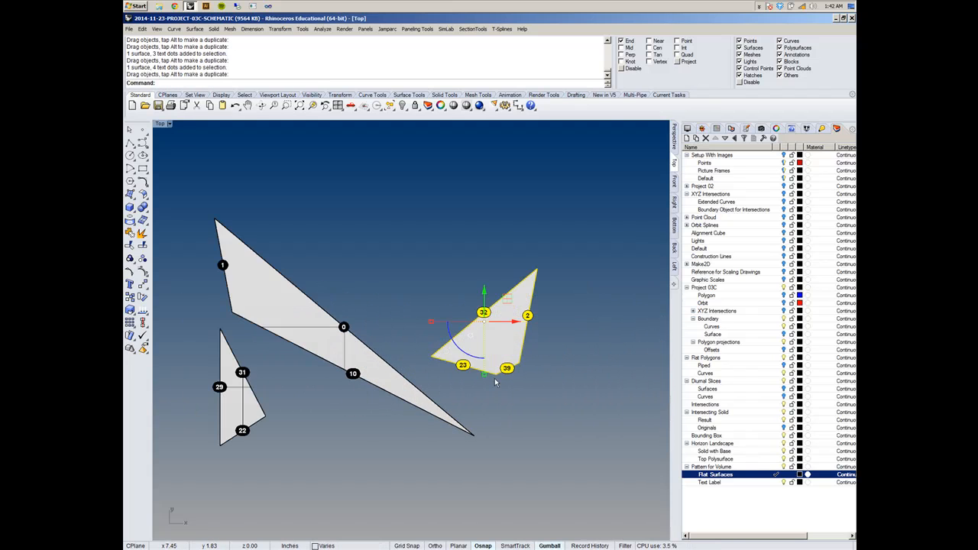
pyautogui.click(526, 421)
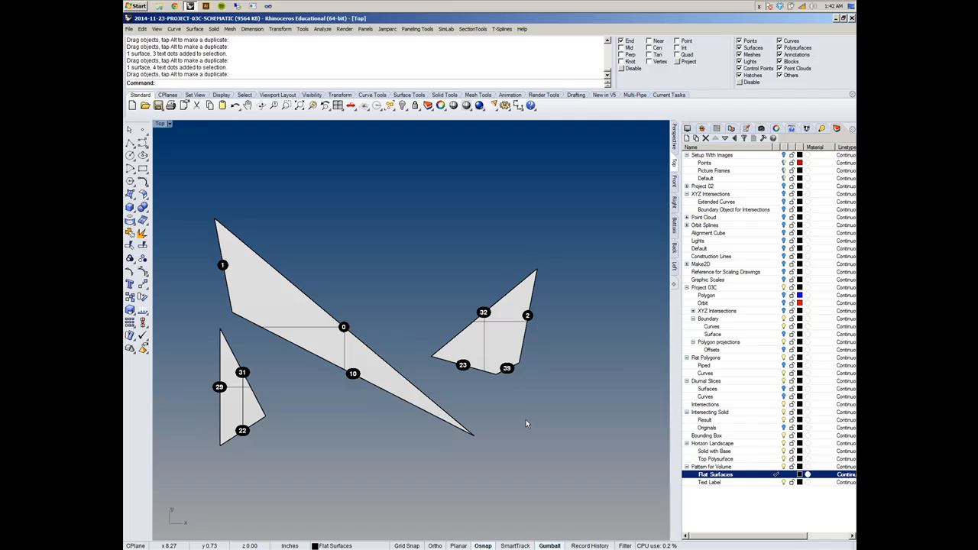
# - Examine the whole row of unrolled surfaces and how their numbered labels are spread along it
pyautogui.scroll(-15, 335, 351)
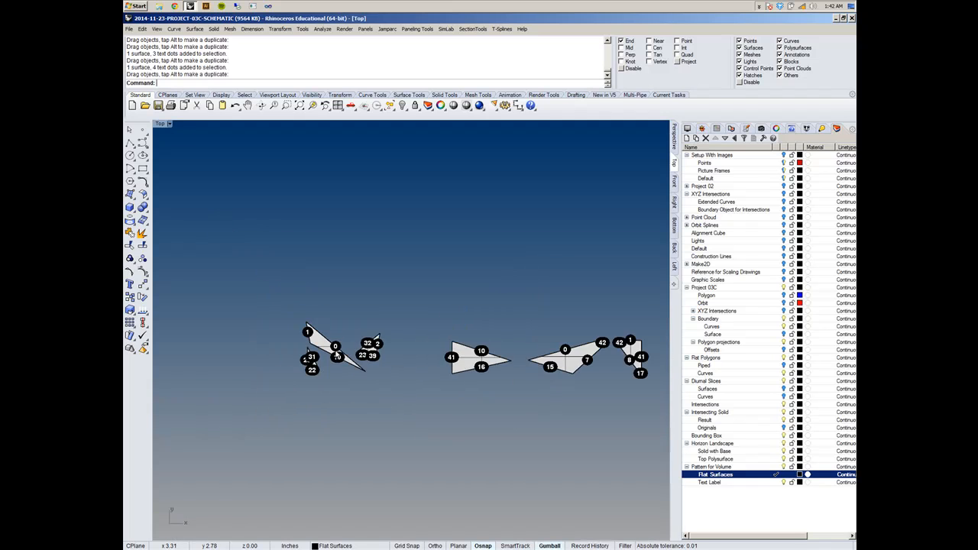
pyautogui.moveTo(433, 362); pyautogui.dragTo(331, 348, button='right')
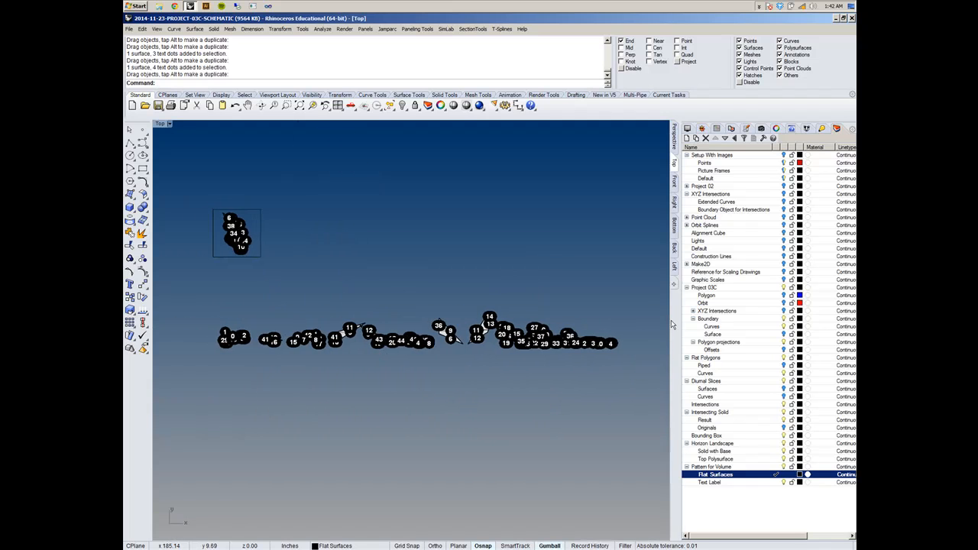
pyautogui.scroll(12, 605, 326)
pyautogui.scroll(8, 474, 380)
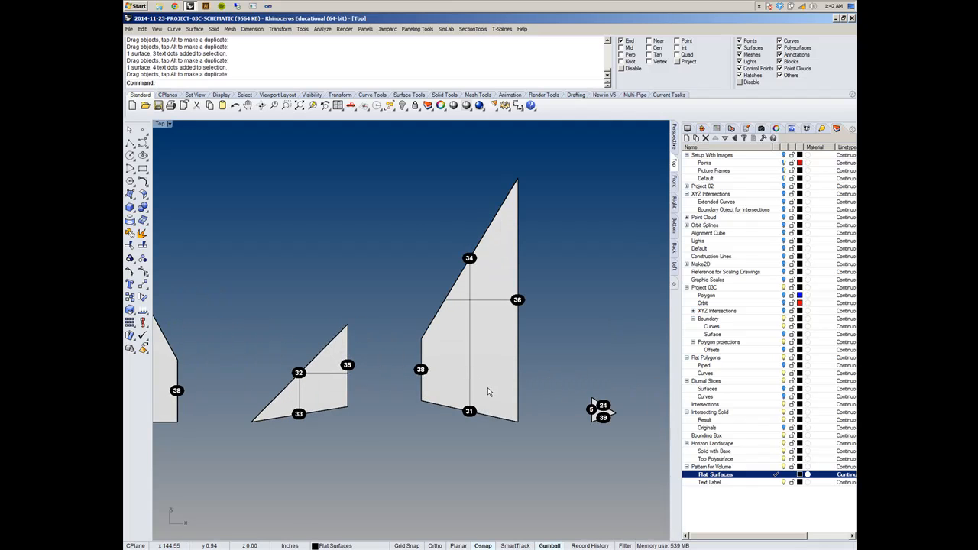
pyautogui.scroll(-8, 482, 379)
pyautogui.moveTo(380, 399); pyautogui.dragTo(554, 355, button='right')
pyautogui.scroll(-4, 487, 368)
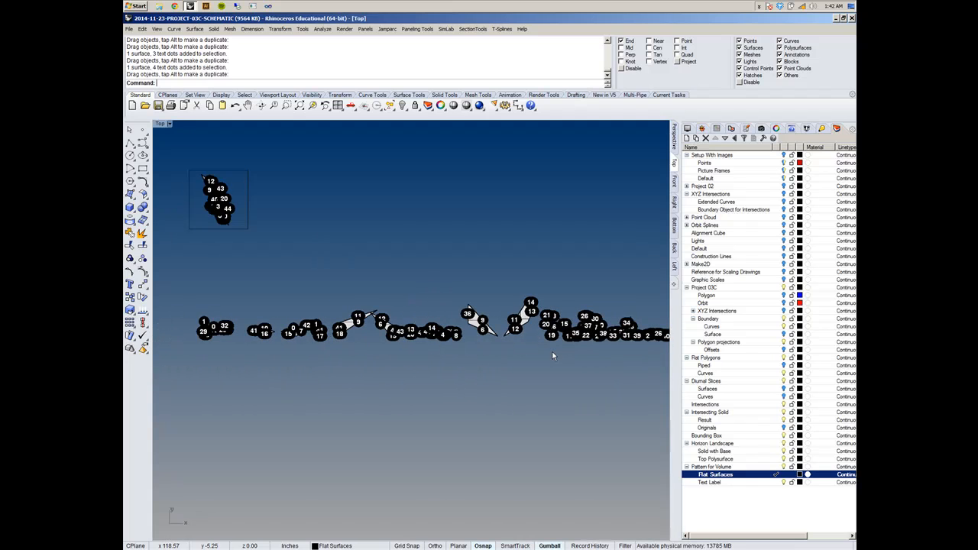
pyautogui.scroll(-2, 552, 356)
pyautogui.scroll(4, 507, 350)
pyautogui.scroll(-2, 490, 317)
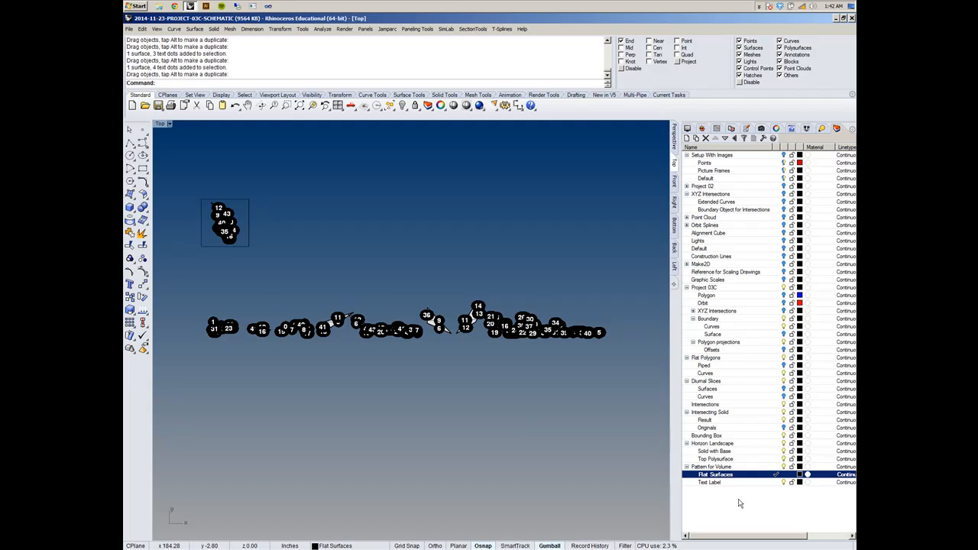
# - Create a layer named Border Curves under Pattern for Volume and make it the current layer
pyautogui.click(687, 139)
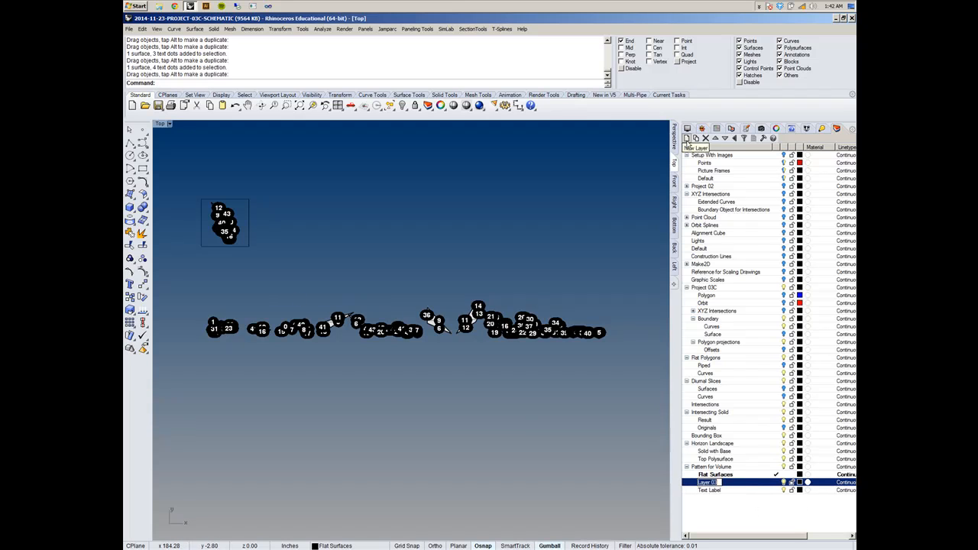
pyautogui.write('Bo')
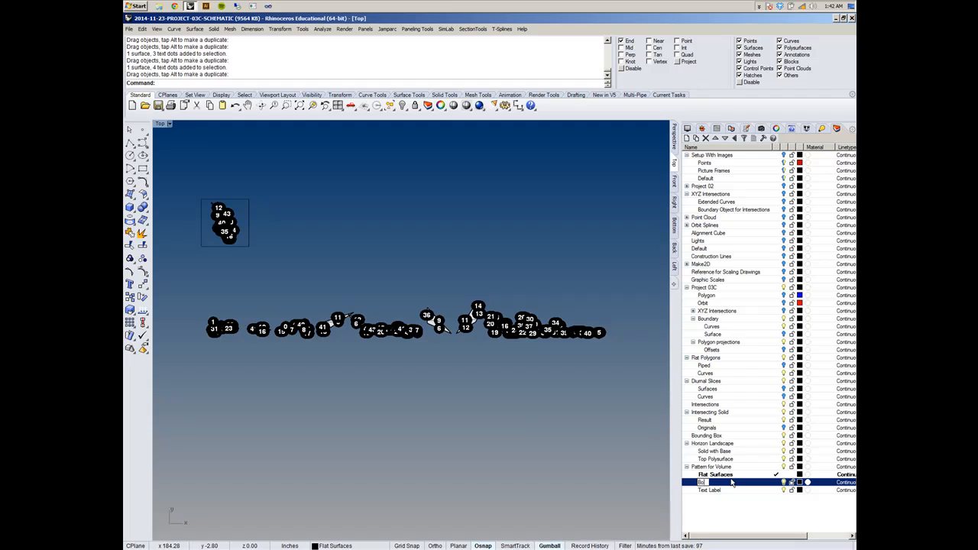
pyautogui.write('rder Cur')
pyautogui.press('BackSpace')
pyautogui.press('BackSpace')
pyautogui.press('BackSpace')
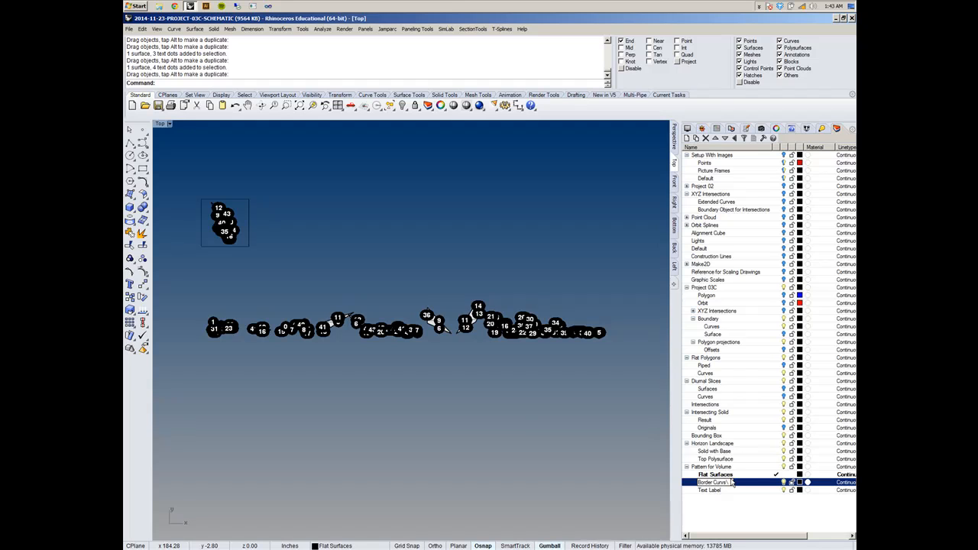
pyautogui.write('Curves')
pyautogui.press('Return')
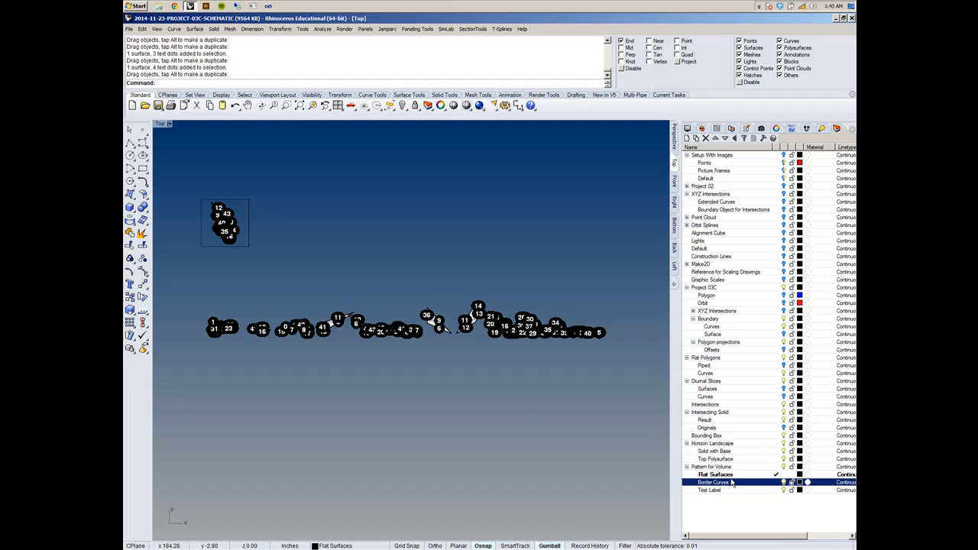
pyautogui.click(777, 485)
# - Duplicate the borders of all the flat surfaces in the row onto the current layer
pyautogui.moveTo(310, 399); pyautogui.dragTo(409, 405, button='right')
pyautogui.click(174, 28)
pyautogui.moveTo(214, 267)
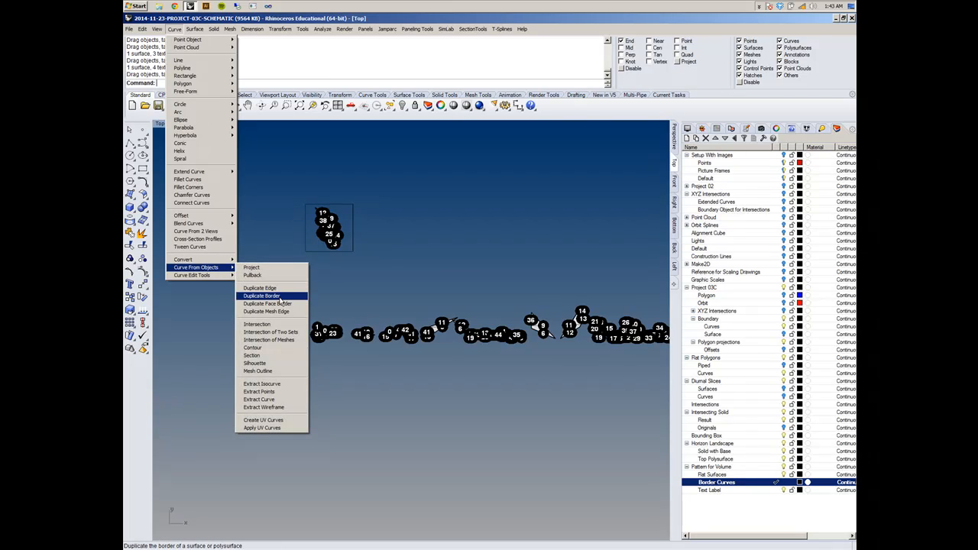
pyautogui.click(280, 299)
pyautogui.moveTo(353, 293); pyautogui.dragTo(266, 283, button='right')
pyautogui.moveTo(198, 293); pyautogui.dragTo(651, 350)
pyautogui.scroll(12, 429, 316)
pyautogui.scroll(-12, 428, 317)
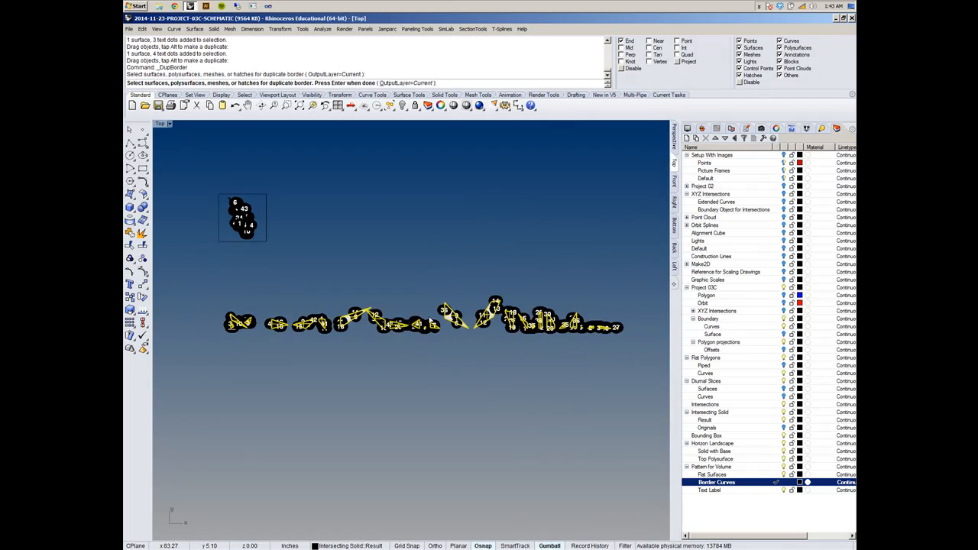
pyautogui.press('Return')
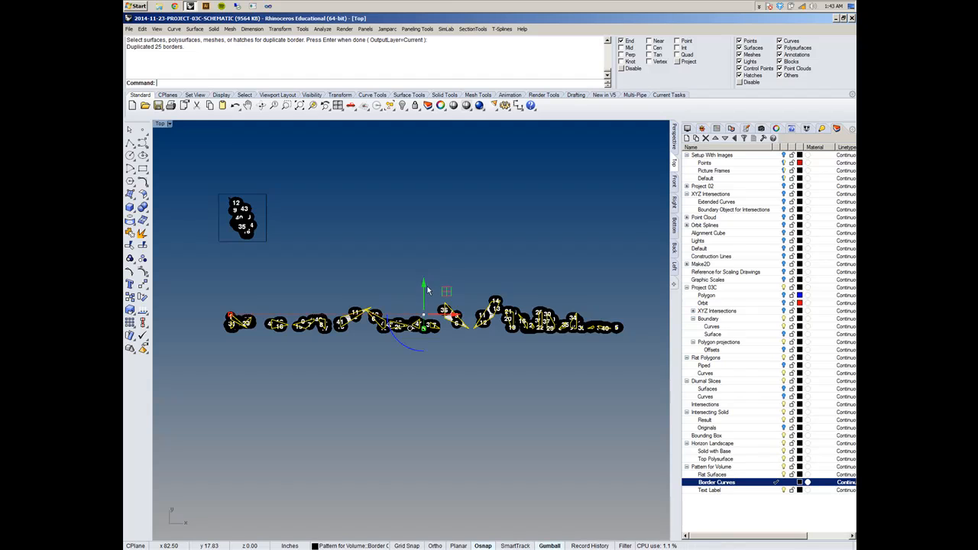
# - Try moving the duplicated border curves below the row of flat surfaces and undo the move
pyautogui.moveTo(424, 283); pyautogui.dragTo(430, 377)
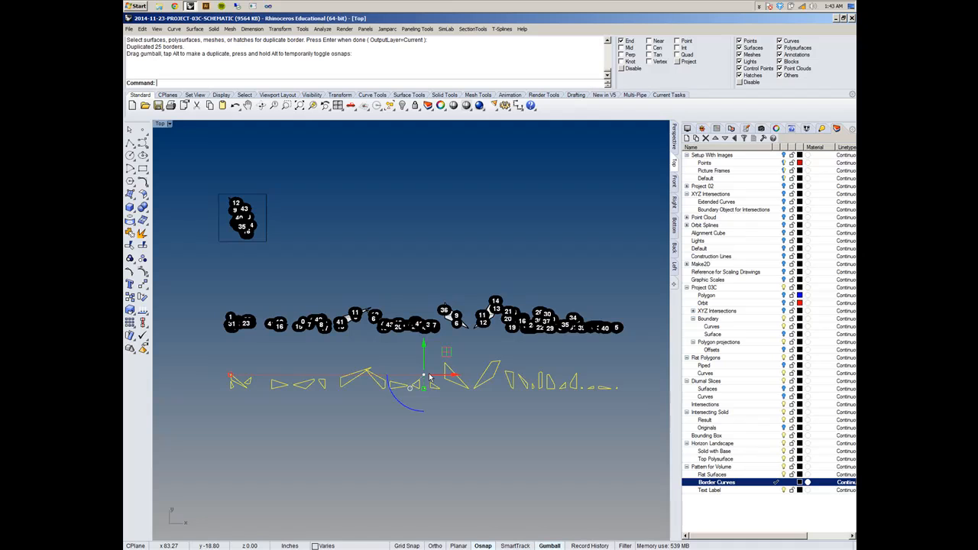
pyautogui.hotkey('ctrl', 'z')
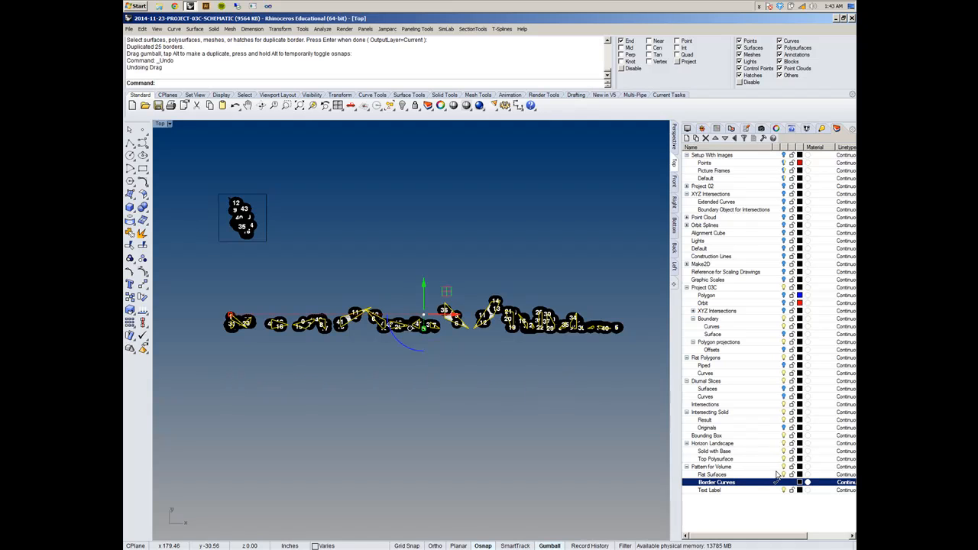
# - Make Flat Surfaces the current layer, with the Border Curves layer turned off, and clear the selection
pyautogui.click(776, 475)
pyautogui.press('Escape')
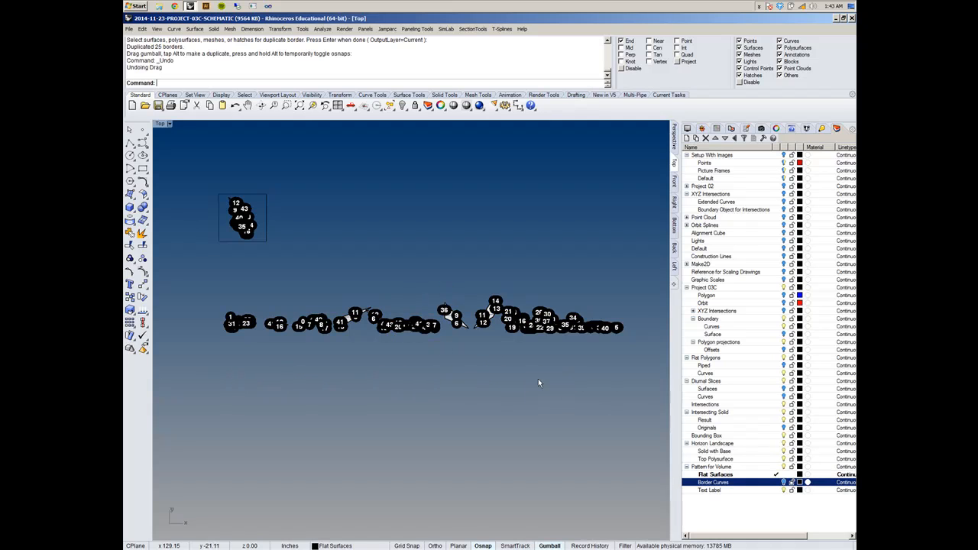
# - Examine the text dots on the row of flat surfaces at different magnifications
pyautogui.moveTo(505, 368); pyautogui.dragTo(453, 390, button='right')
pyautogui.scroll(5, 417, 386)
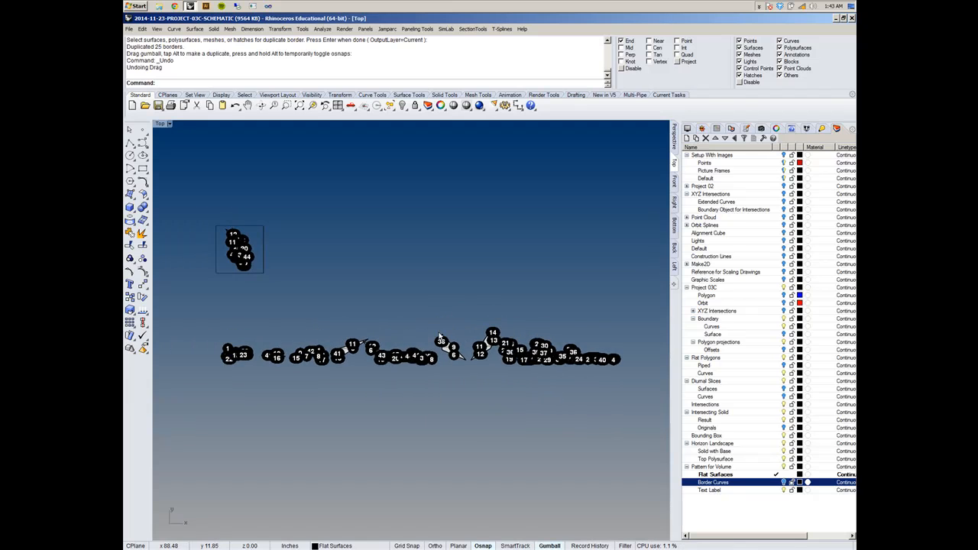
pyautogui.scroll(-5, 438, 395)
pyautogui.scroll(5, 437, 390)
pyautogui.scroll(-5, 428, 398)
pyautogui.scroll(2, 420, 405)
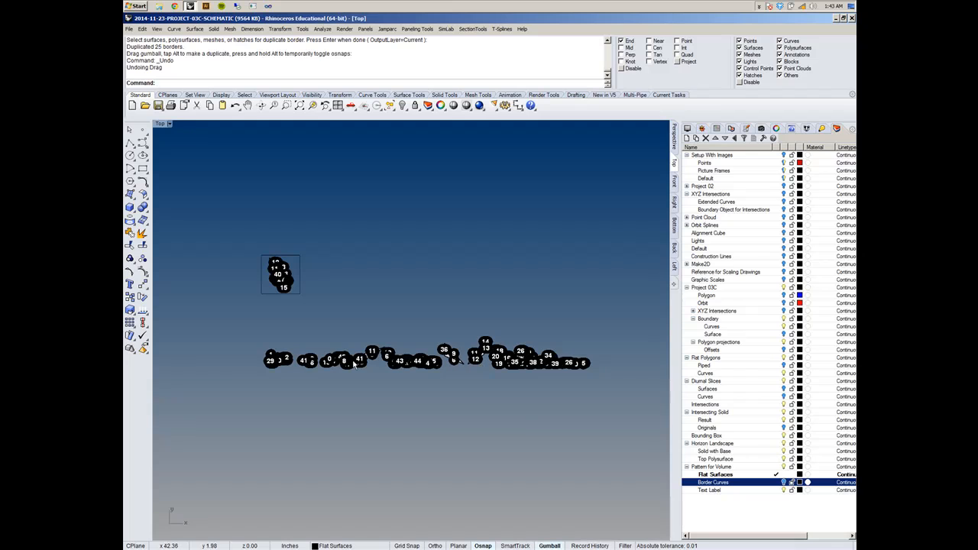
pyautogui.scroll(3, 420, 404)
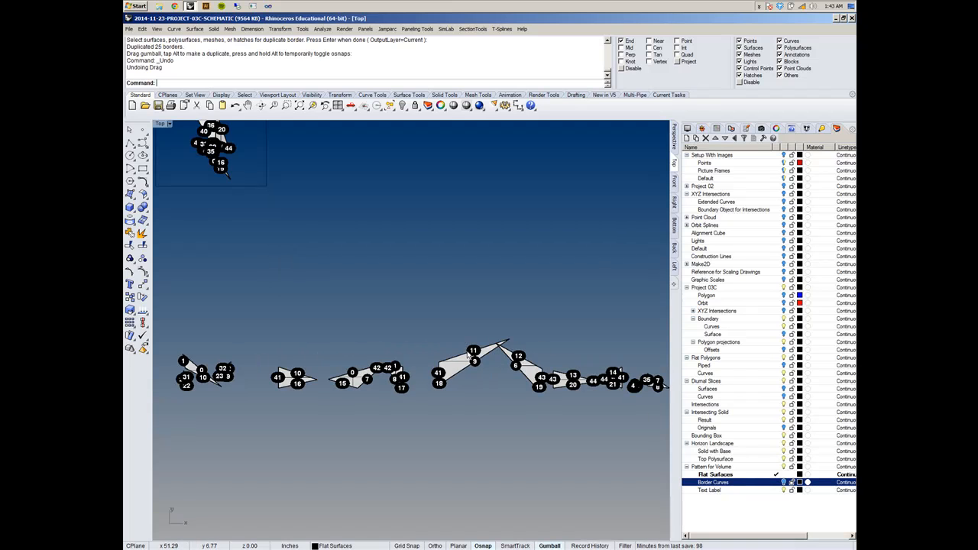
pyautogui.moveTo(456, 375); pyautogui.dragTo(342, 364, button='right')
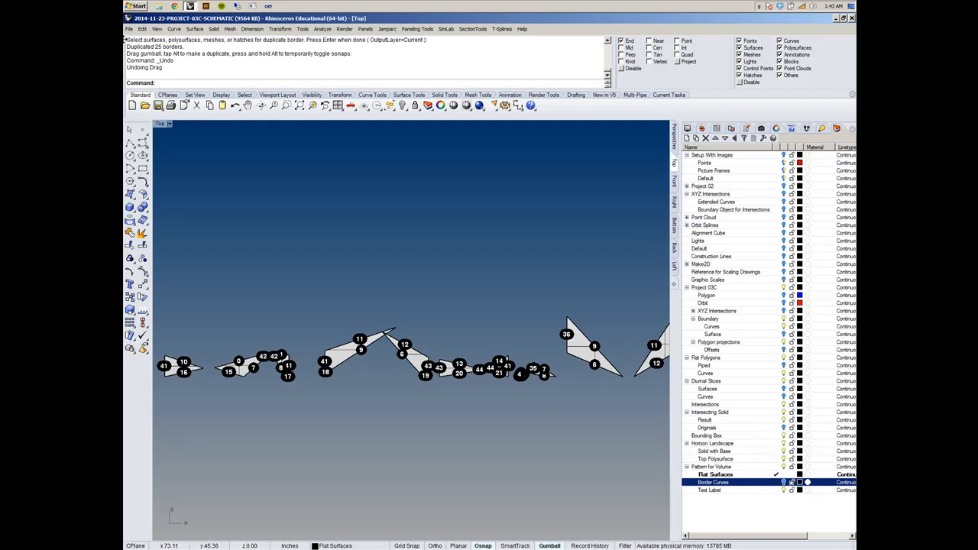
# - Look up the ConvertDots command in the command help and show where the command can be found
pyautogui.click(794, 129)
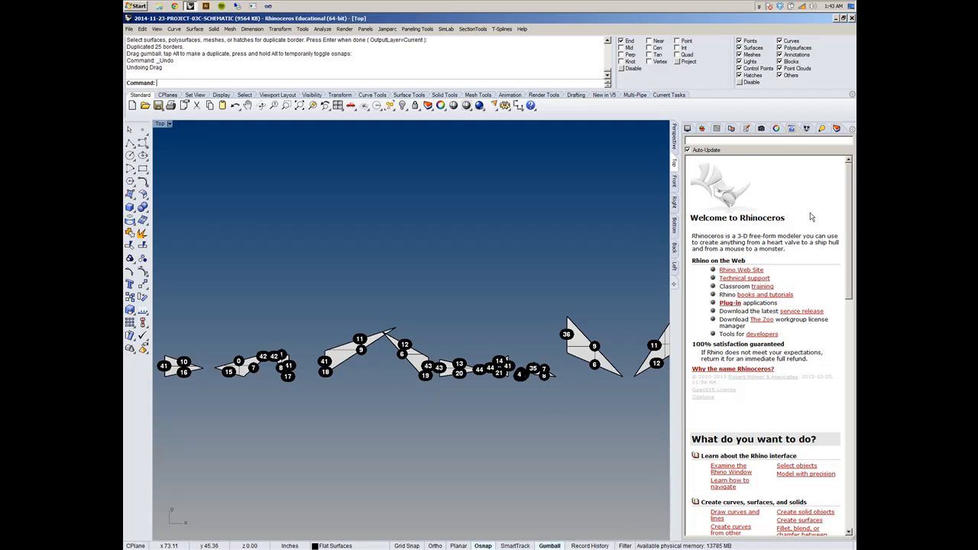
pyautogui.write('con')
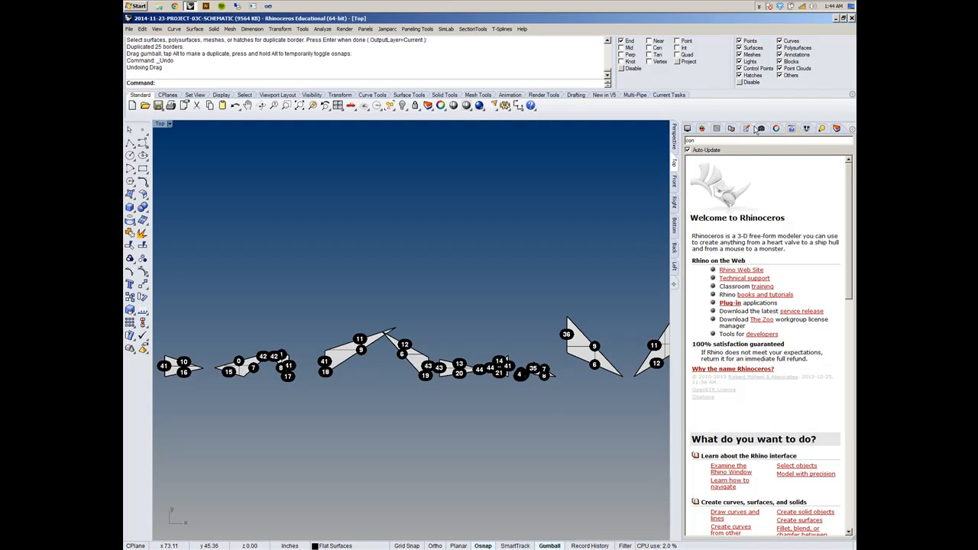
pyautogui.write('vert')
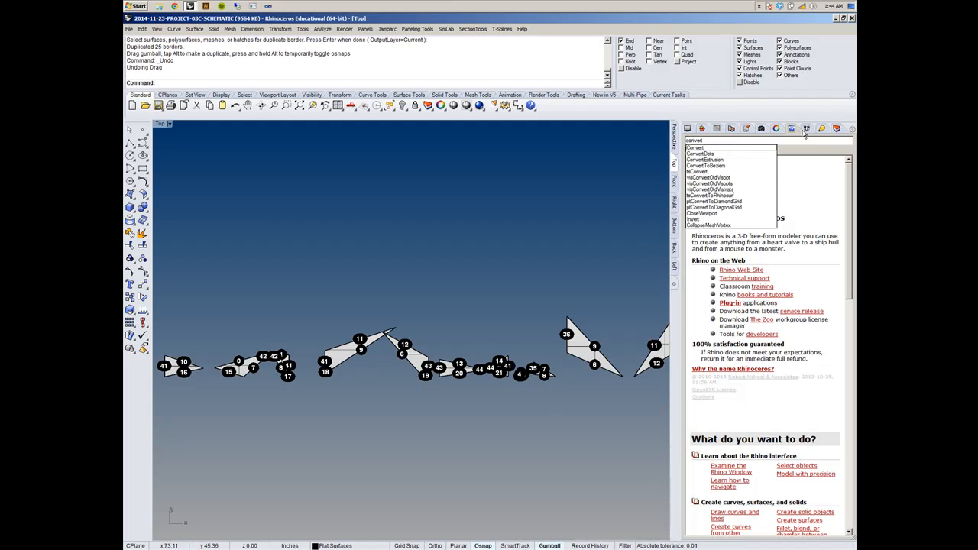
pyautogui.click(740, 155)
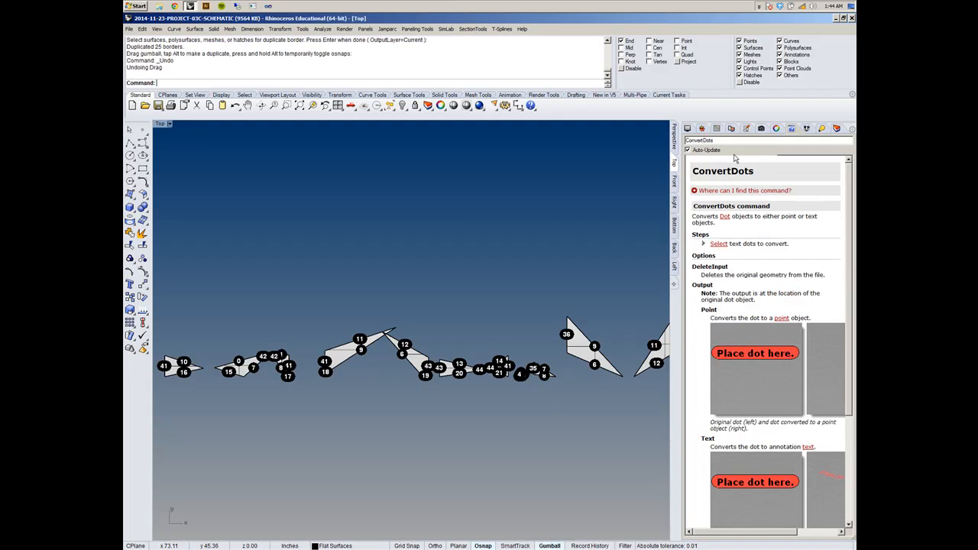
pyautogui.click(696, 191)
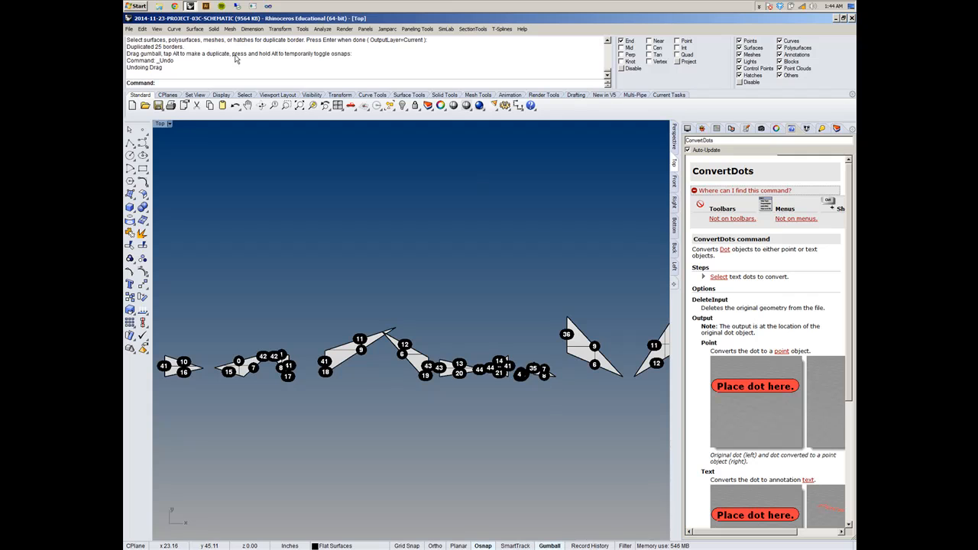
# - Convert the row's text dots with ConvertDots, using DeleteInput=No, Output=Text, TextHeight=1, HorizontalAlign=Left and VerticalAlign=Bottom
pyautogui.write('vert')
pyautogui.click(172, 97)
pyautogui.scroll(-3, 443, 214)
pyautogui.scroll(-5, 420, 240)
pyautogui.moveTo(259, 247); pyautogui.dragTo(535, 312)
pyautogui.scroll(5, 375, 255)
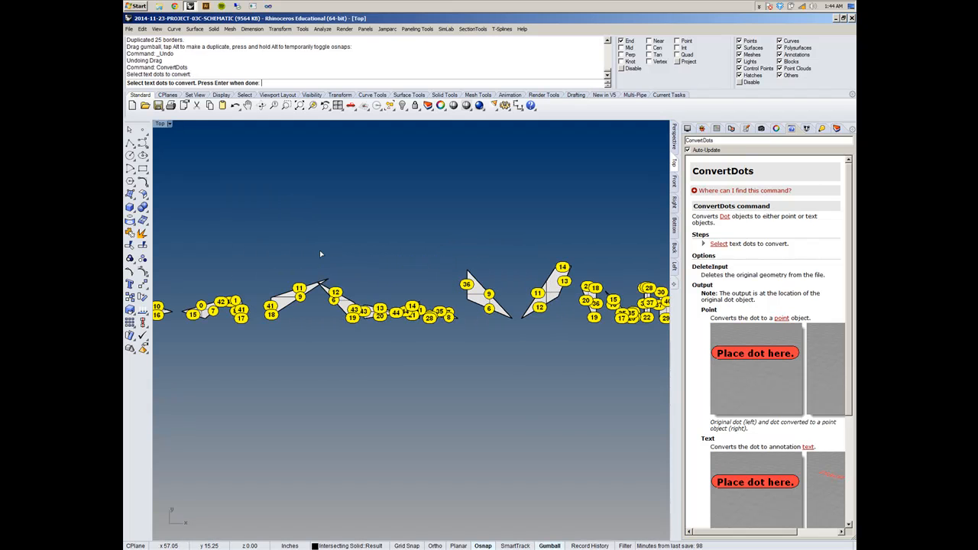
pyautogui.press('Return')
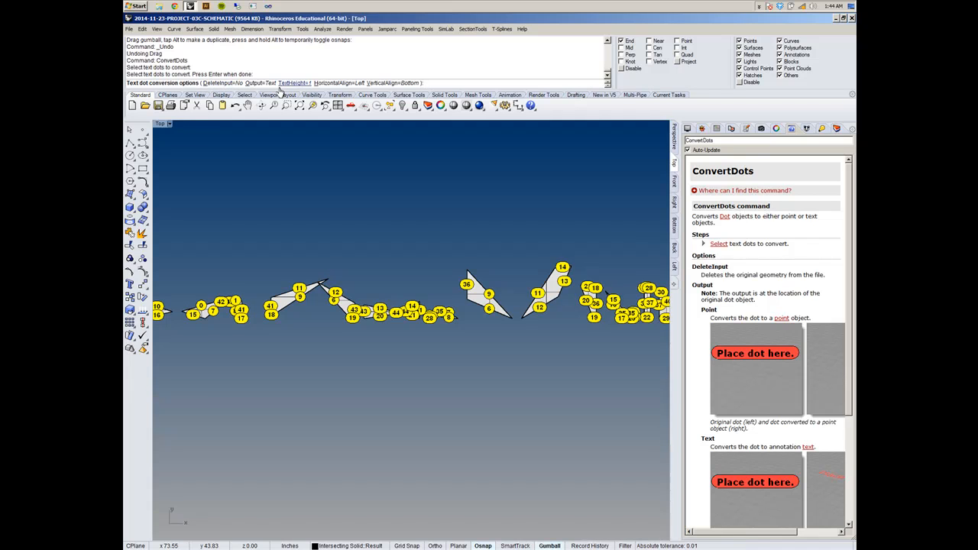
pyautogui.click(260, 82)
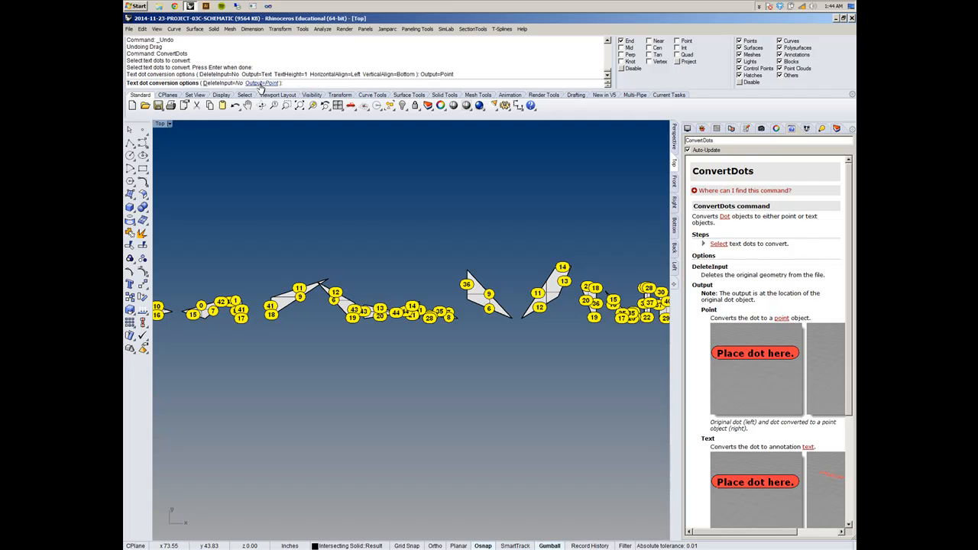
pyautogui.click(261, 82)
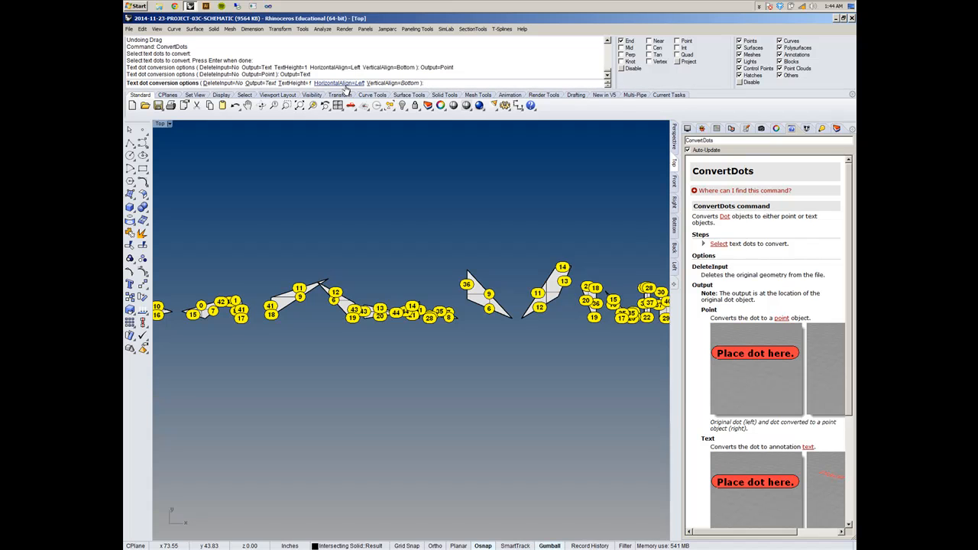
pyautogui.press('Return')
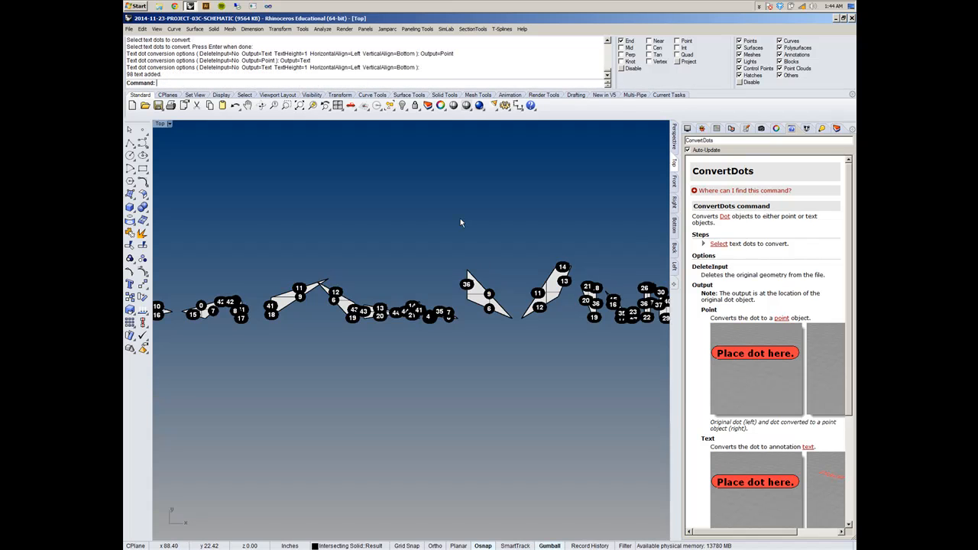
pyautogui.scroll(5, 360, 273)
pyautogui.scroll(7, 478, 263)
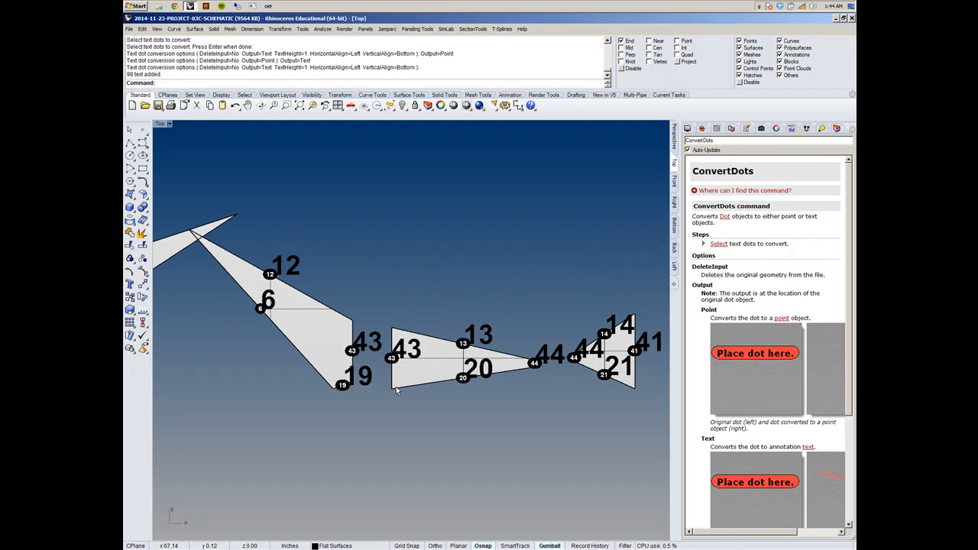
# - Examine the converted text beside the dots along the row of flat surfaces at different magnifications
pyautogui.scroll(-3, 386, 310)
pyautogui.moveTo(387, 309); pyautogui.dragTo(323, 371, button='right')
pyautogui.scroll(-4, 323, 371)
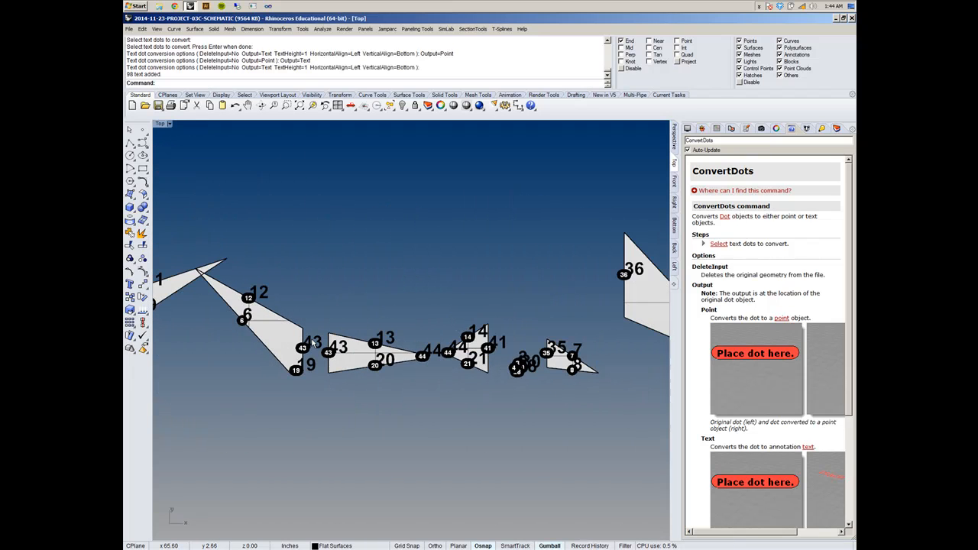
pyautogui.moveTo(519, 307); pyautogui.dragTo(487, 294, button='right')
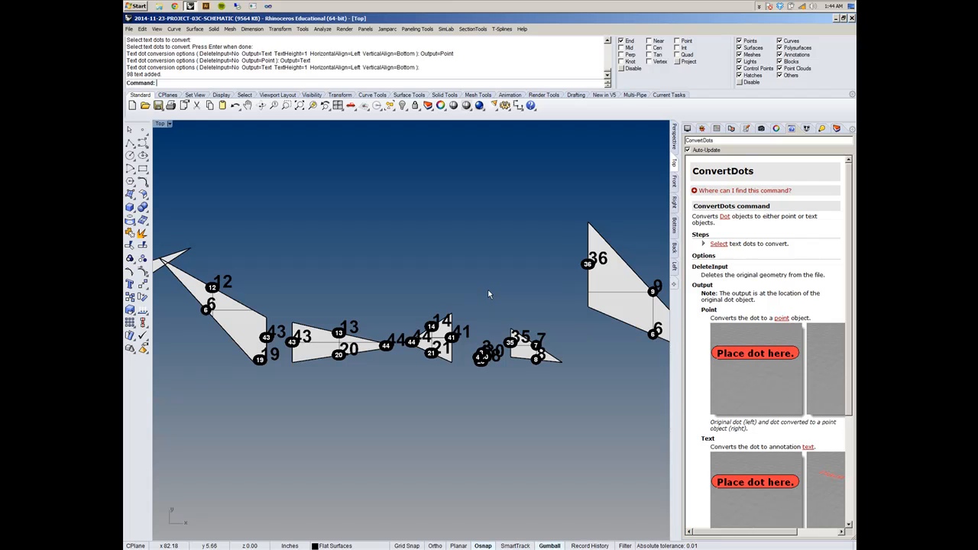
pyautogui.scroll(-7, 489, 288)
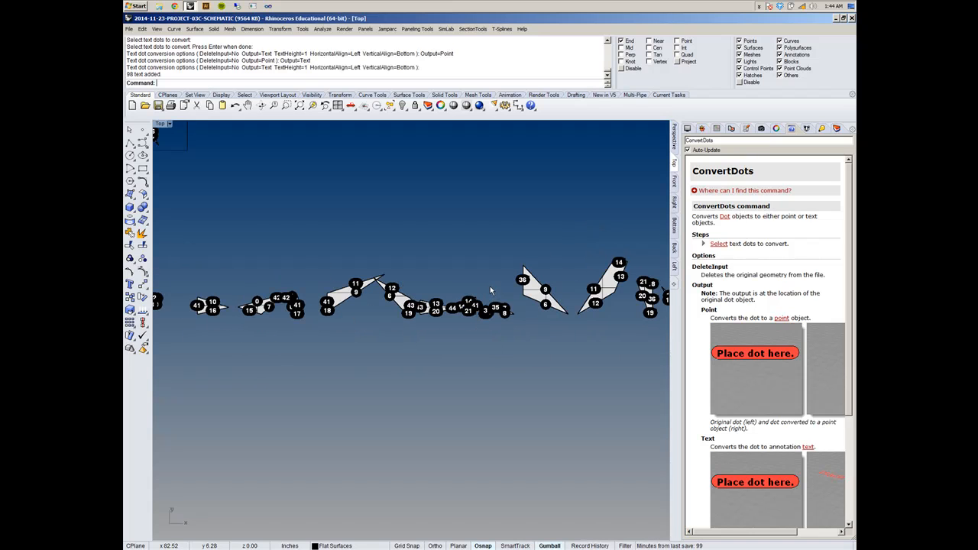
pyautogui.scroll(-4, 491, 287)
pyautogui.scroll(12, 511, 287)
# - Ungroup the flat surface labelled 36, 9 and 6 from its text and dots, and clear the selection
pyautogui.click(525, 246)
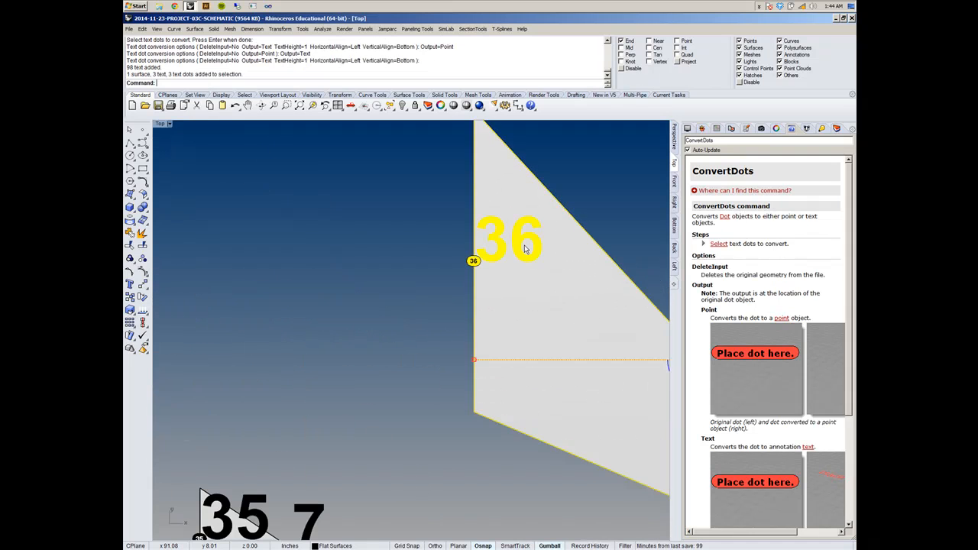
pyautogui.click(421, 253)
pyautogui.click(503, 251)
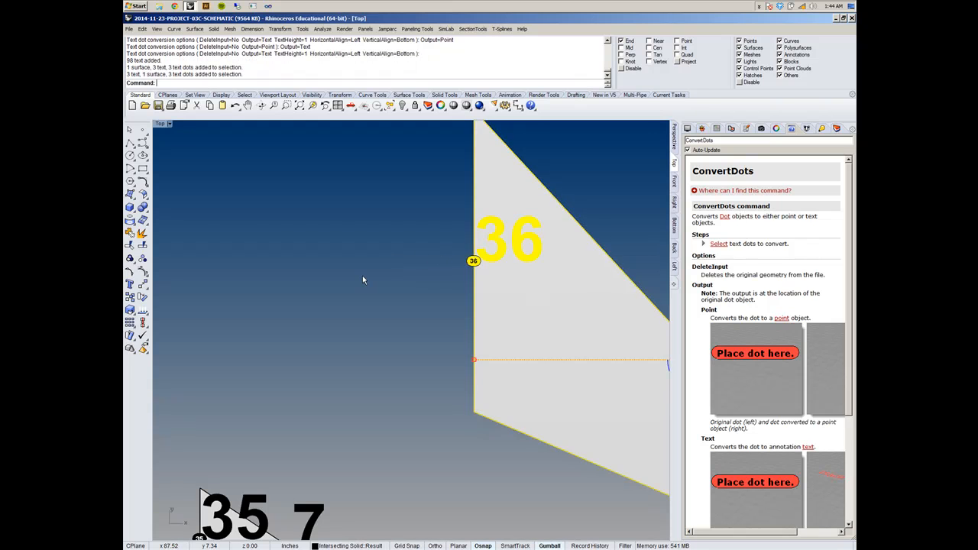
pyautogui.scroll(-3, 362, 275)
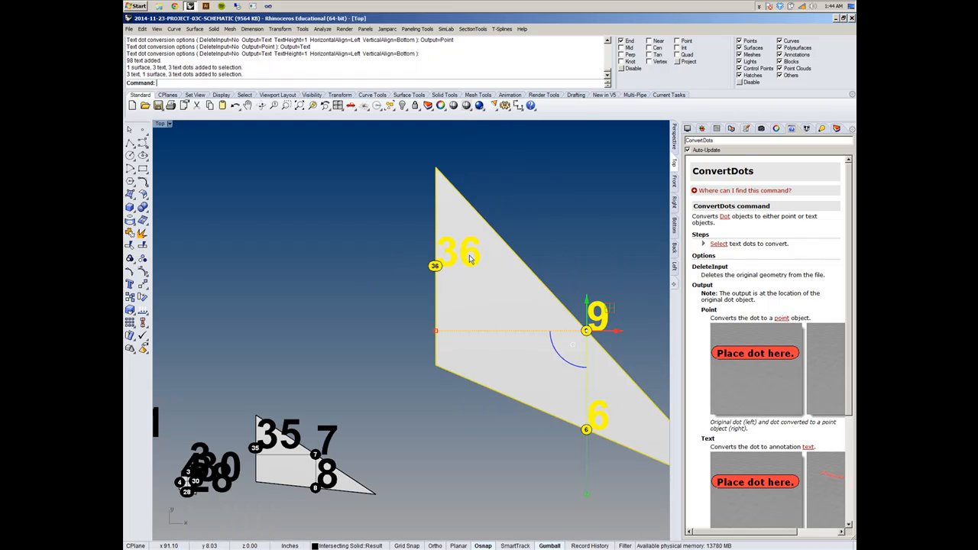
pyautogui.moveTo(391, 263); pyautogui.dragTo(259, 287, button='right')
pyautogui.scroll(-3, 460, 290)
pyautogui.scroll(5, 461, 290)
pyautogui.scroll(-2, 464, 289)
pyautogui.scroll(-1, 465, 297)
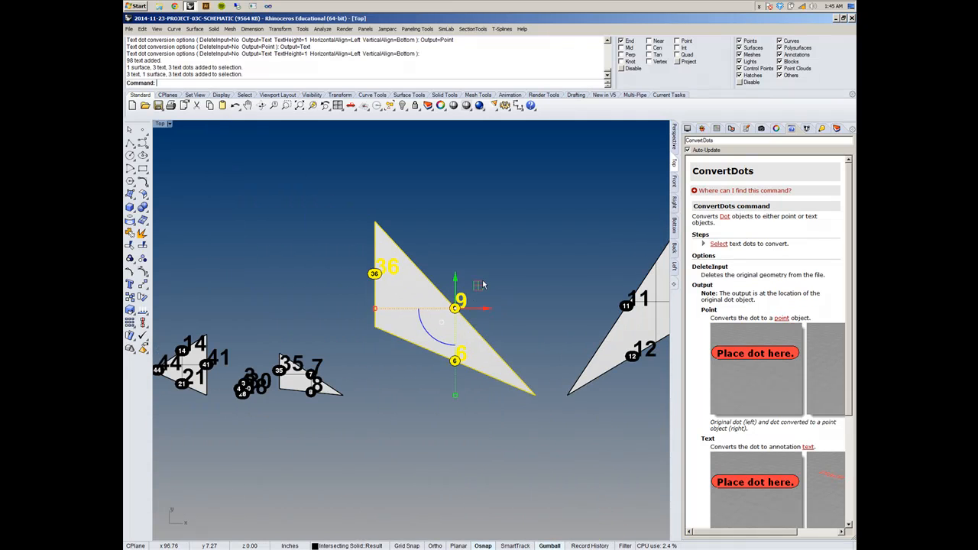
pyautogui.click(436, 223)
pyautogui.click(434, 295)
pyautogui.write('Ungroup')
pyautogui.press('Return')
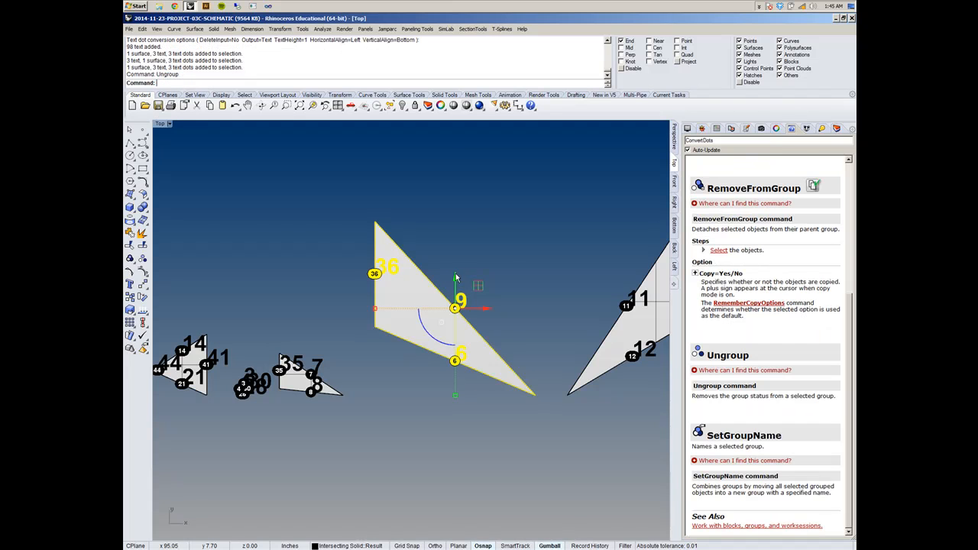
pyautogui.press('Escape')
# - Try moving the text label 36 outside its surface's vertical edge, and undo the move
pyautogui.click(399, 265)
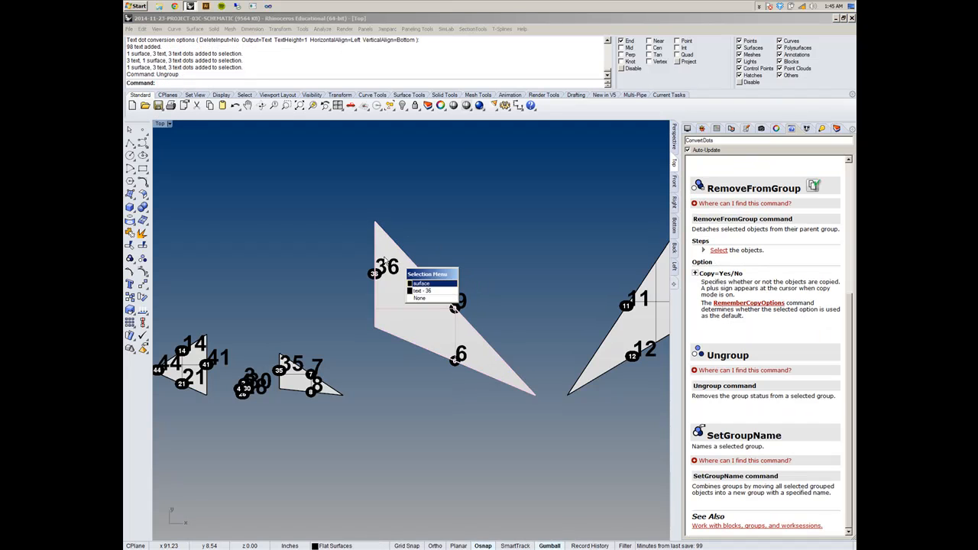
pyautogui.click(435, 291)
pyautogui.moveTo(388, 264); pyautogui.dragTo(359, 266)
pyautogui.click(452, 261)
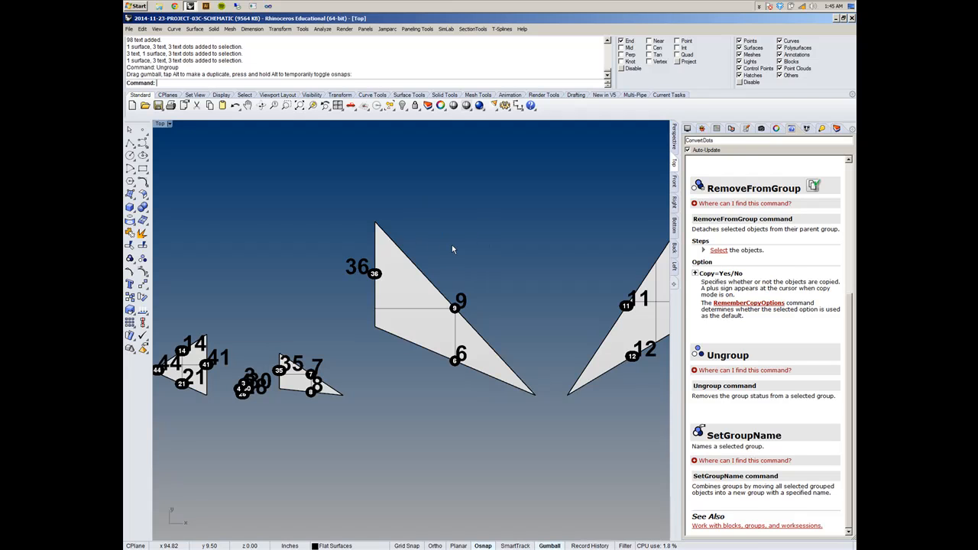
pyautogui.hotkey('ctrl', 'z')
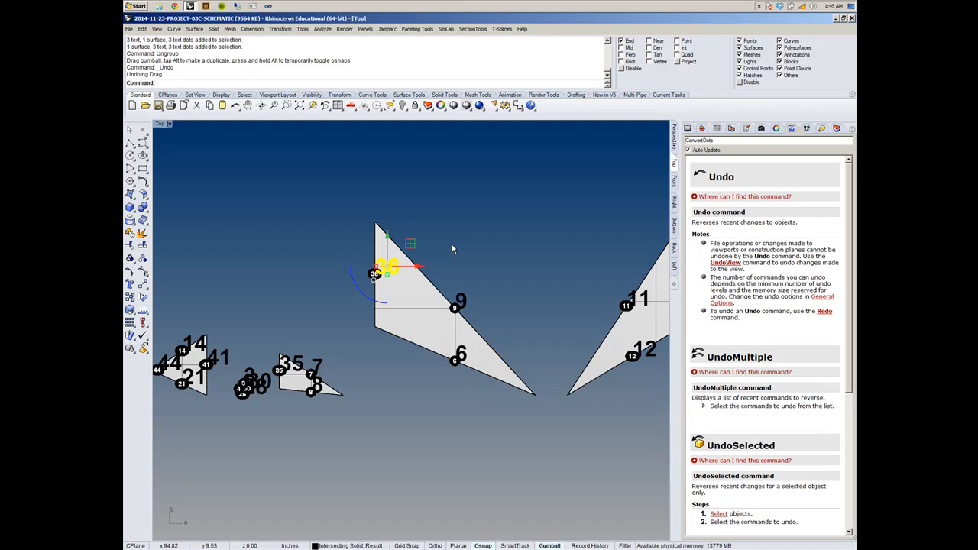
# - Move the flat surface labelled 11 to 14, with its labels, above the surface labelled 36, 9 and 6
pyautogui.scroll(-5, 386, 276)
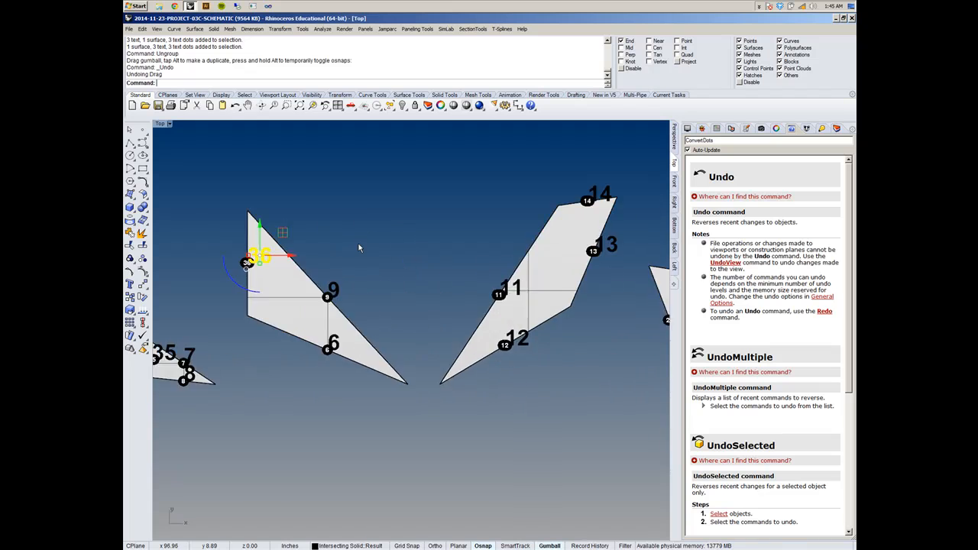
pyautogui.scroll(5, 386, 276)
pyautogui.click(523, 309)
pyautogui.moveTo(522, 309); pyautogui.dragTo(369, 162)
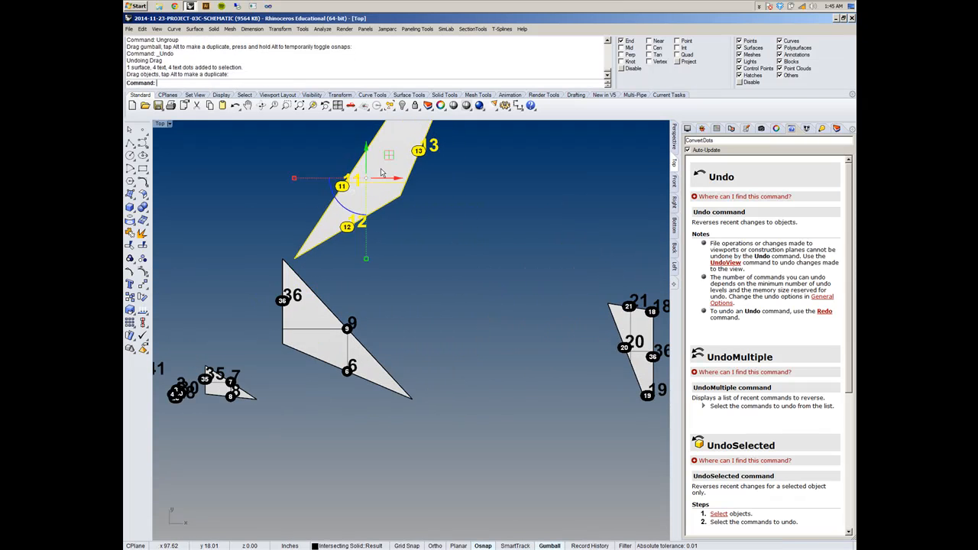
# - Move the surface labelled 18 to 21 and 36 into the gap beside the surface labelled 36, 9 and 6
pyautogui.scroll(-5, 435, 328)
pyautogui.scroll(5, 459, 298)
pyautogui.moveTo(619, 382); pyautogui.dragTo(288, 306)
pyautogui.scroll(-8, 287, 307)
pyautogui.scroll(8, 444, 346)
pyautogui.scroll(-5, 459, 358)
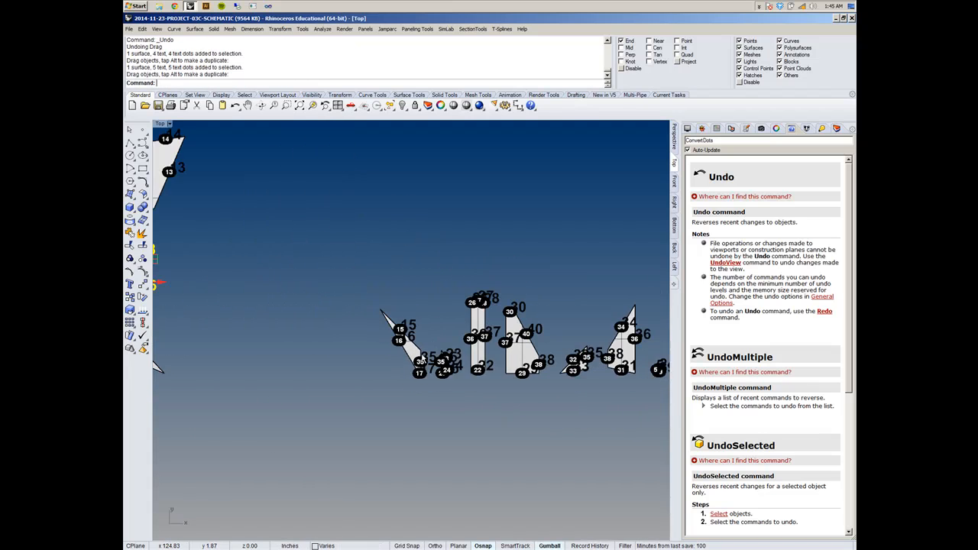
# - Move the narrow surface labelled 15, 16, 17 and 35 beside the surface labelled 18 to 21
pyautogui.moveTo(417, 357); pyautogui.dragTo(234, 294)
pyautogui.moveTo(250, 274); pyautogui.dragTo(497, 300, button='right')
pyautogui.moveTo(565, 344); pyautogui.dragTo(536, 363, button='right')
pyautogui.click(562, 364)
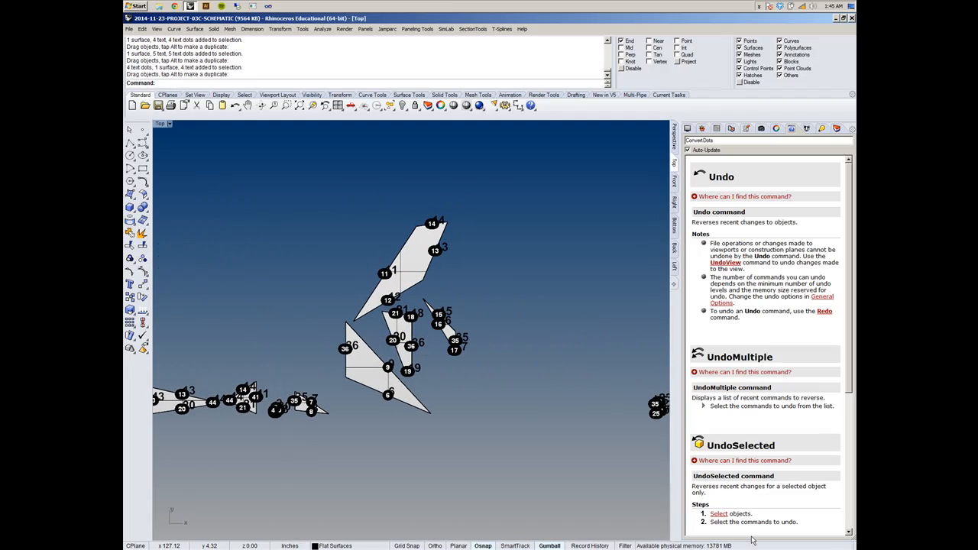
# - Move the small surface labelled 35, 7 and 8 below the narrow surface labelled 15 to 17
pyautogui.moveTo(298, 403); pyautogui.dragTo(444, 382)
pyautogui.click(604, 312)
pyautogui.moveTo(539, 269); pyautogui.dragTo(425, 305, button='right')
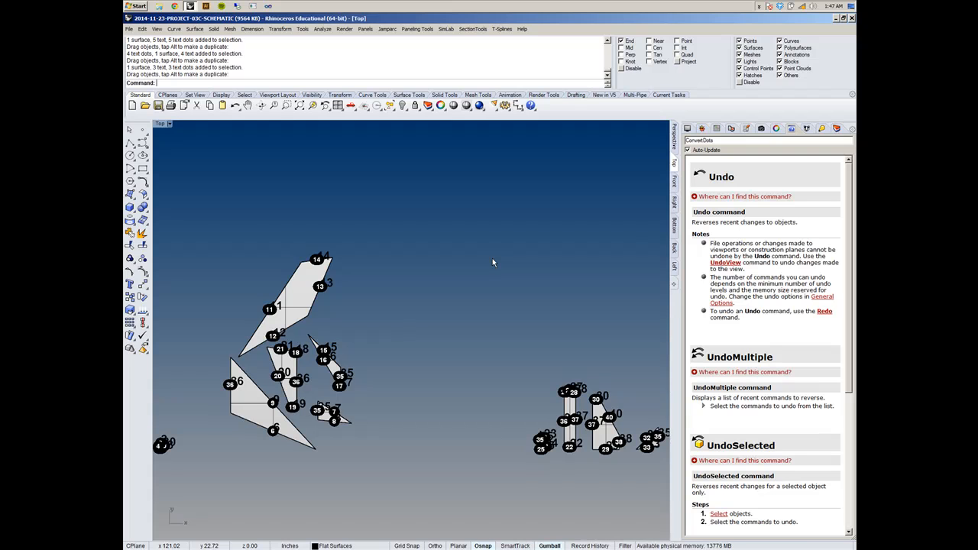
# - Move the strip labelled 26, 27, 28 and 22 and the surface labelled 30, 40, 38 and 29 into the cluster
pyautogui.moveTo(394, 267)
pyautogui.mouseDown(button='right')
pyautogui.moveTo(402, 255)
pyautogui.moveTo(388, 249)
pyautogui.mouseUp(button='right')
pyautogui.scroll(5, 504, 370)
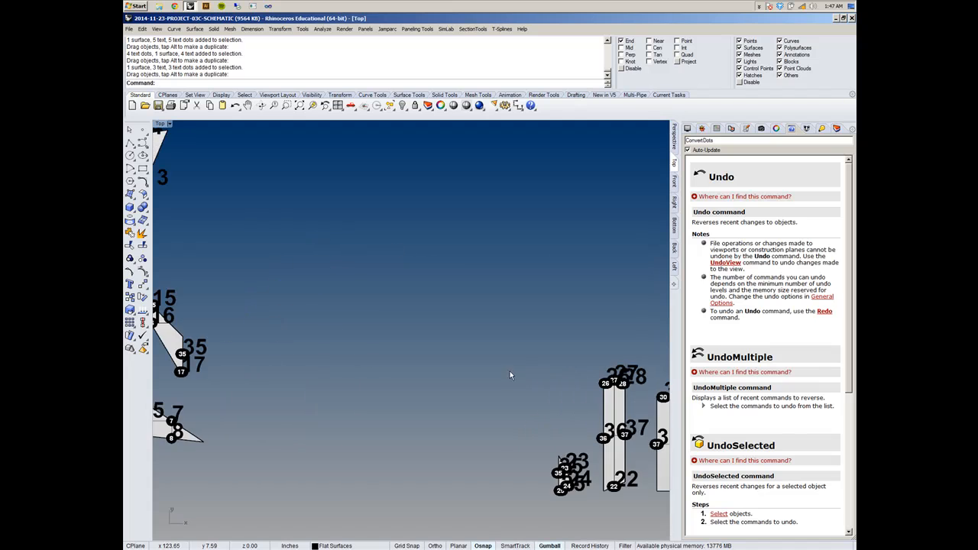
pyautogui.scroll(-5, 565, 383)
pyautogui.moveTo(594, 392); pyautogui.dragTo(366, 294)
pyautogui.moveTo(629, 419); pyautogui.dragTo(394, 340)
# - Move the small surface labelled 23, 24, 25 and 35 into the cluster, below the surface labelled 30 and 40
pyautogui.scroll(4, 573, 440)
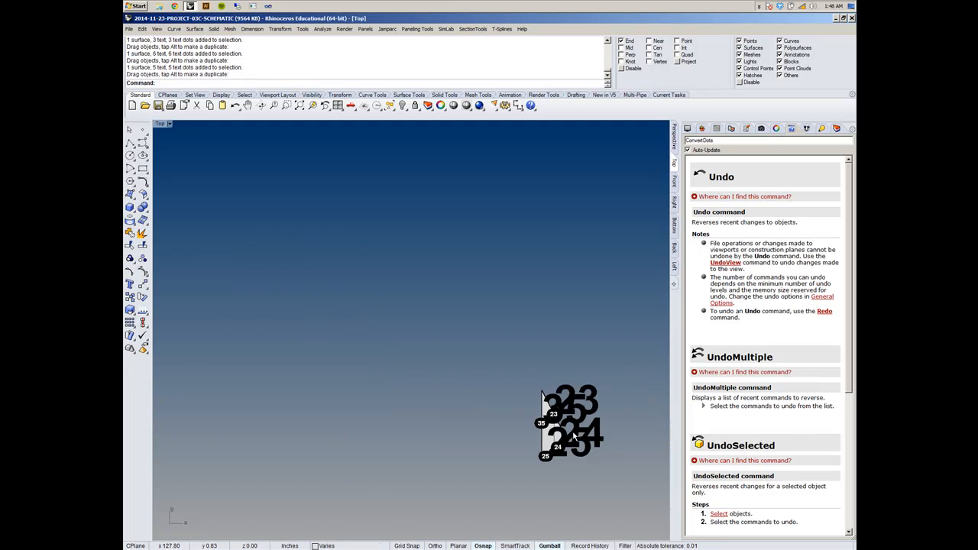
pyautogui.moveTo(555, 438); pyautogui.dragTo(412, 372)
pyautogui.scroll(-5, 562, 413)
# - Move the small surface labelled 32, 33 and 35 into the cluster, beside the surface labelled 23 to 25
pyautogui.moveTo(595, 372); pyautogui.dragTo(482, 375, button='right')
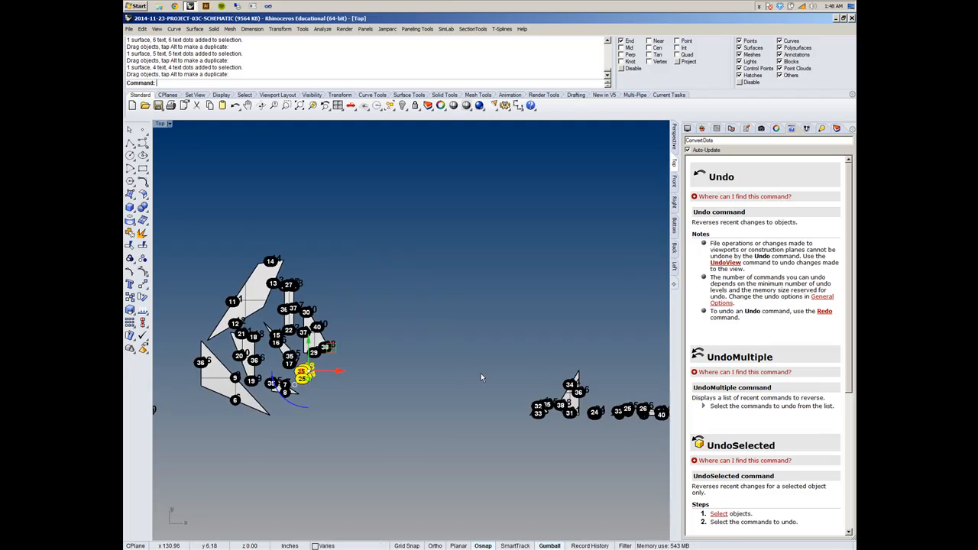
pyautogui.scroll(9, 531, 391)
pyautogui.scroll(-12, 497, 432)
pyautogui.moveTo(565, 470); pyautogui.dragTo(382, 377)
pyautogui.scroll(10, 376, 415)
pyautogui.scroll(-16, 383, 374)
pyautogui.scroll(12, 450, 372)
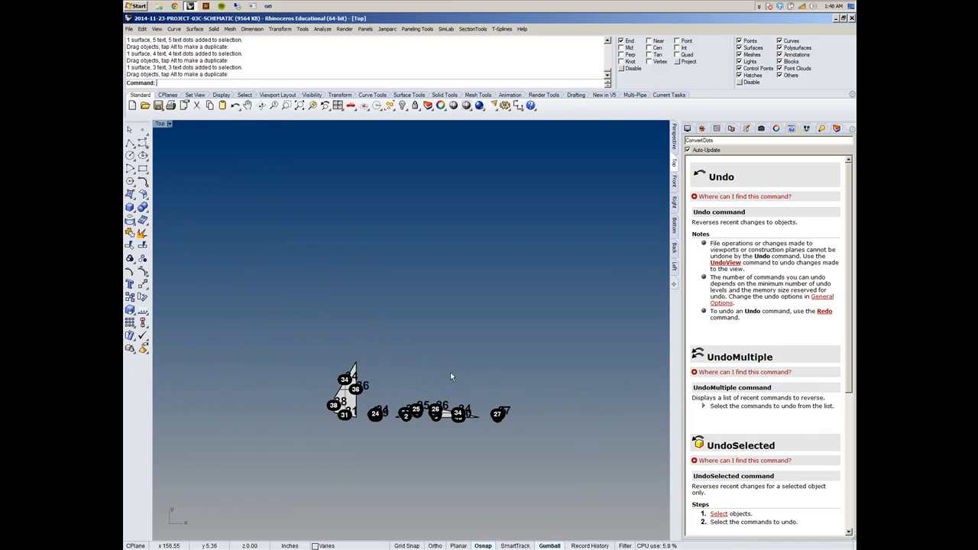
# - Move the surface labelled 34, 36, 38 and 31 to the lower part of the cluster
pyautogui.moveTo(318, 378); pyautogui.dragTo(518, 341, button='right')
pyautogui.moveTo(549, 366); pyautogui.dragTo(227, 380)
pyautogui.scroll(-6, 431, 377)
pyautogui.moveTo(540, 379); pyautogui.dragTo(518, 396, button='right')
# - Move the tiny surface labelled 24 and 39 next to the surface labelled 32, 33 and 35
pyautogui.scroll(12, 486, 381)
pyautogui.scroll(12, 397, 381)
pyautogui.moveTo(396, 386); pyautogui.dragTo(524, 410)
pyautogui.scroll(-8, 452, 390)
pyautogui.scroll(-16, 457, 390)
pyautogui.scroll(10, 336, 374)
pyautogui.scroll(10, 344, 376)
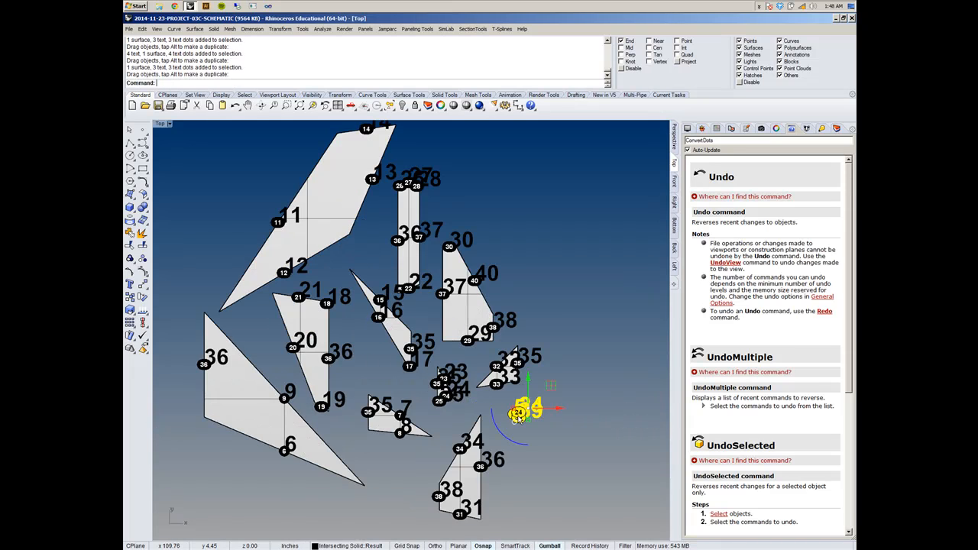
# - Move the small surface labelled 33 and 25 above the tall strip, beside the surface labelled 14
pyautogui.scroll(-10, 388, 359)
pyautogui.scroll(-8, 389, 359)
pyautogui.scroll(10, 569, 385)
pyautogui.scroll(6, 481, 385)
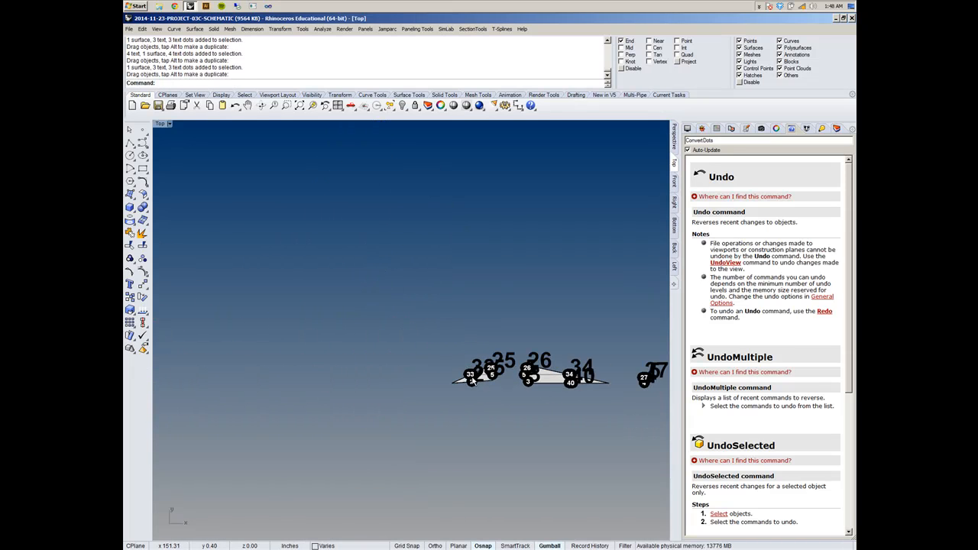
pyautogui.click(480, 379)
pyautogui.moveTo(480, 379); pyautogui.dragTo(376, 348)
# - Move the flat surface labelled 26, 34 and 40 beside the lower end of the surface labelled 34, 36, 38 and 31
pyautogui.scroll(-16, 486, 379)
pyautogui.scroll(9, 381, 316)
pyautogui.scroll(-15, 377, 348)
pyautogui.scroll(14, 428, 369)
pyautogui.scroll(5, 482, 402)
pyautogui.moveTo(486, 437); pyautogui.dragTo(309, 470)
pyautogui.scroll(-15, 493, 430)
pyautogui.scroll(12, 396, 421)
pyautogui.moveTo(366, 430); pyautogui.dragTo(454, 398, button='right')
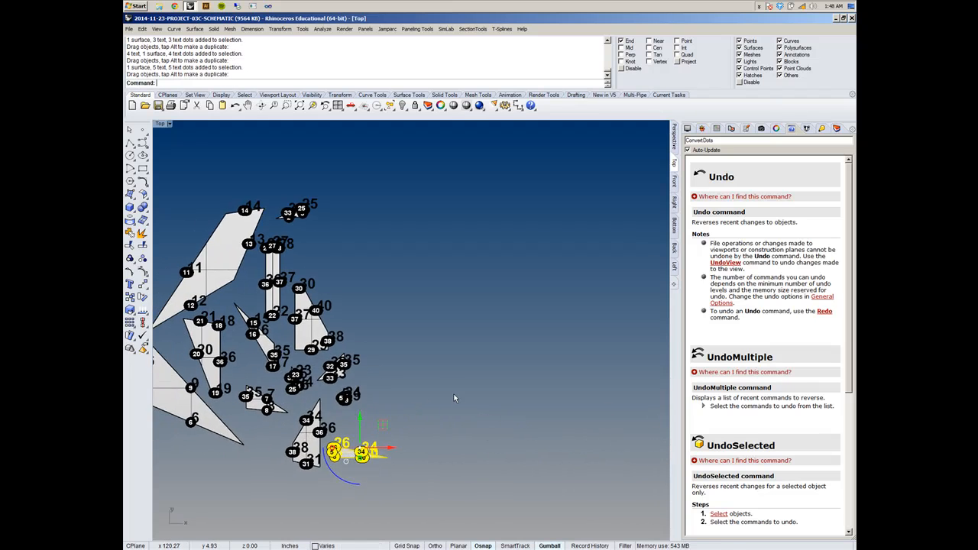
# - Move the tiny surface labelled 27, 5 and 4 into the cluster, beside the surface labelled 30, 40 and 38
pyautogui.scroll(-10, 455, 399)
pyautogui.scroll(12, 571, 405)
pyautogui.scroll(8, 607, 420)
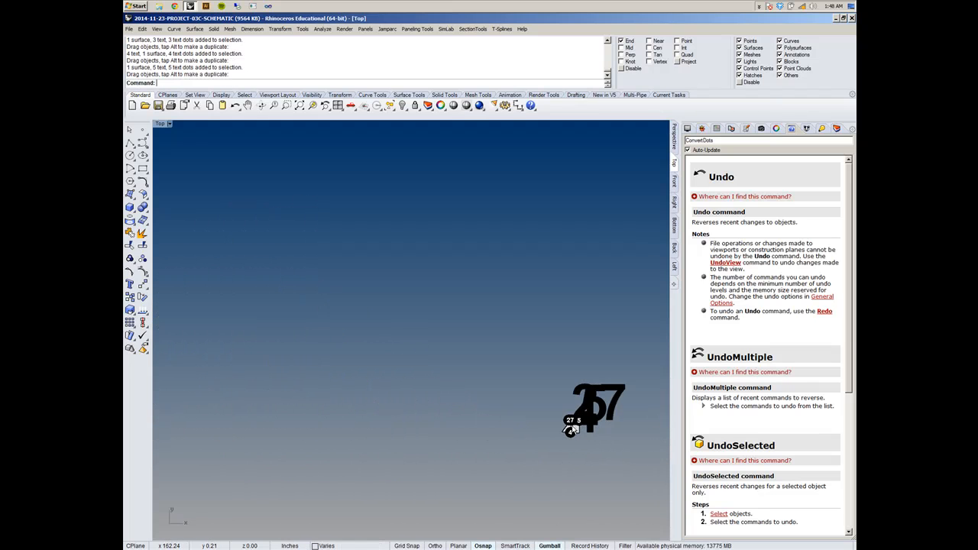
pyautogui.scroll(3, 572, 428)
pyautogui.moveTo(569, 426); pyautogui.dragTo(426, 325)
pyautogui.scroll(-6, 459, 405)
pyautogui.scroll(-3, 478, 402)
pyautogui.scroll(3, 337, 385)
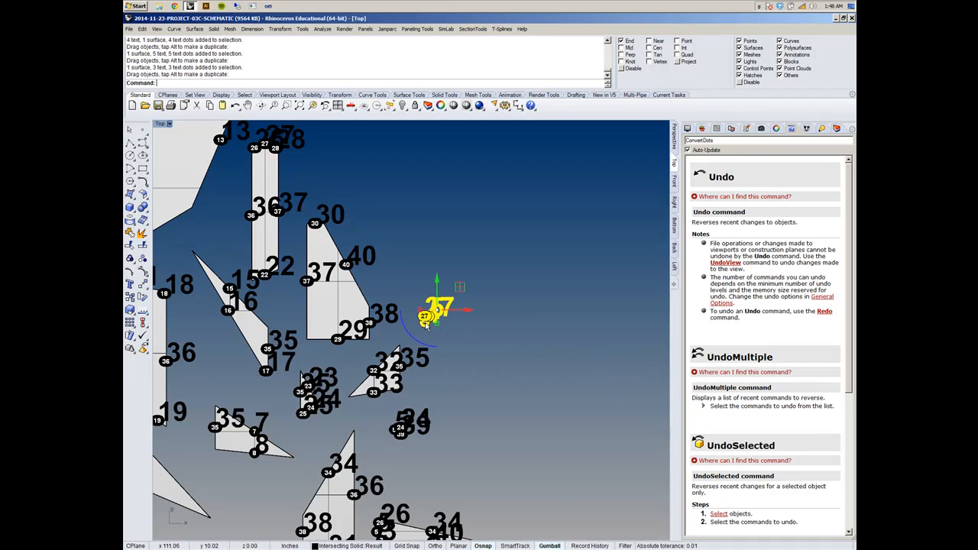
# - Clear the selection and examine the overlapping text on the tiny surfaces in the cluster and the remaining row
pyautogui.scroll(5, 435, 283)
pyautogui.press('Escape')
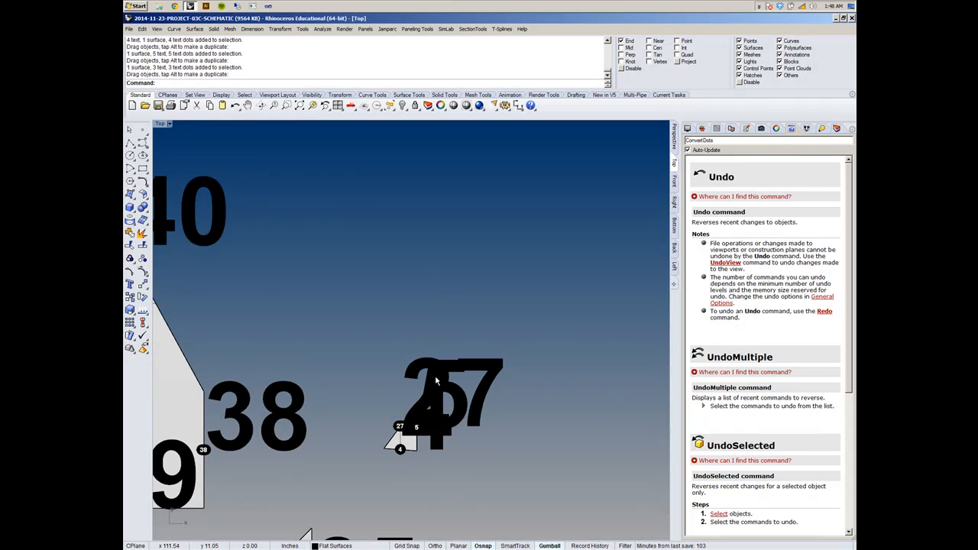
pyautogui.scroll(2, 433, 394)
pyautogui.scroll(-8, 416, 413)
pyautogui.moveTo(300, 445); pyautogui.dragTo(362, 428, button='right')
pyautogui.scroll(8, 383, 429)
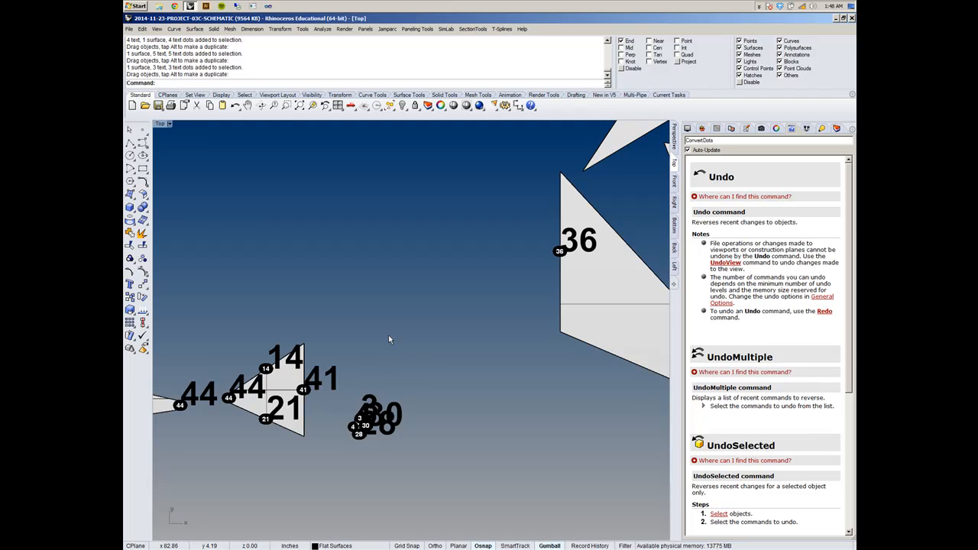
# - Select all text objects with SelText, and clear the selection
pyautogui.write('Sel')
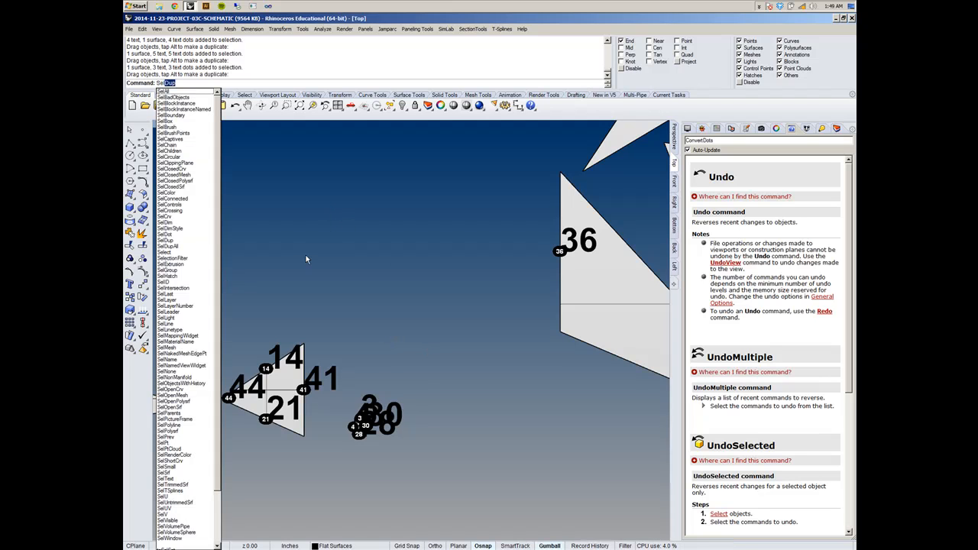
pyautogui.write('Lte')
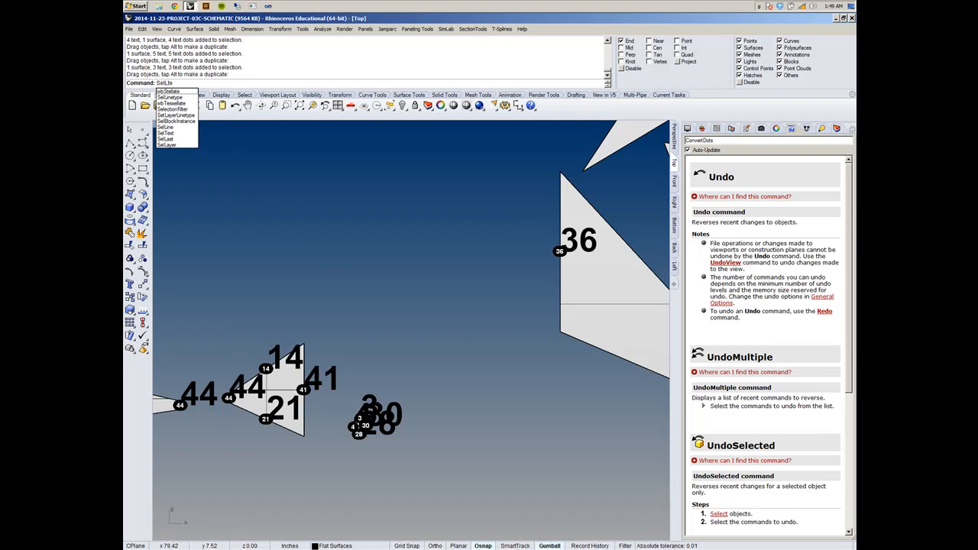
pyautogui.click(170, 133)
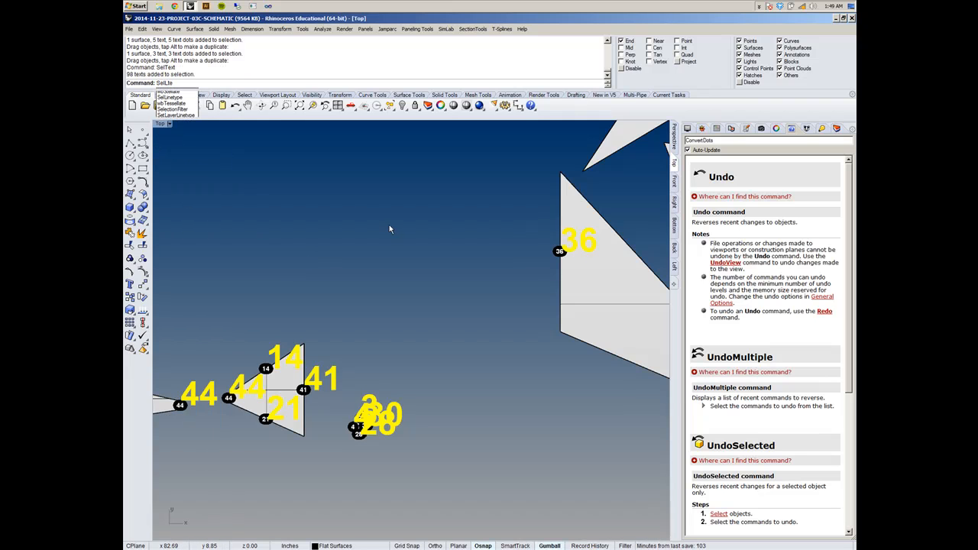
pyautogui.press('Escape')
pyautogui.press('Escape')
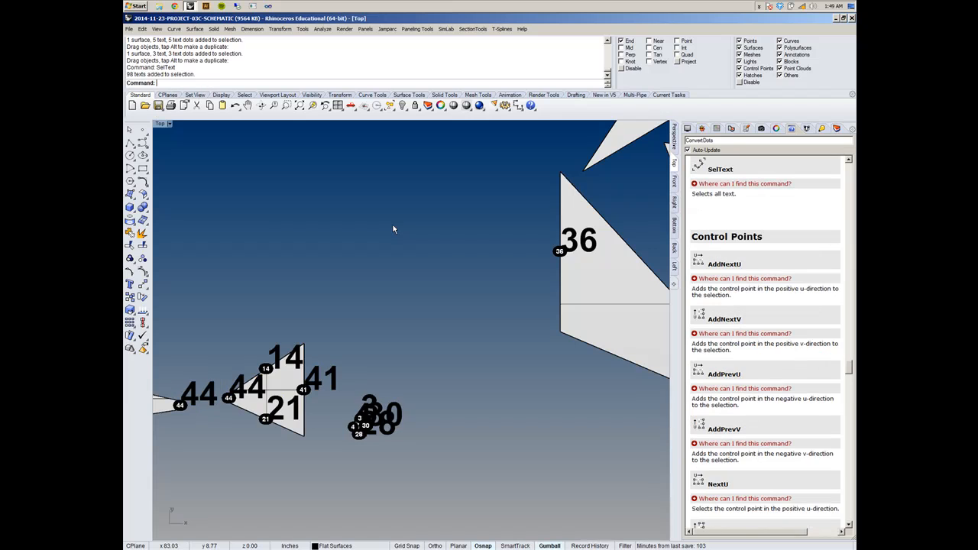
# - Switch to the Perspective view, select the intersecting solid and show the layer list
pyautogui.scroll(-5, 394, 267)
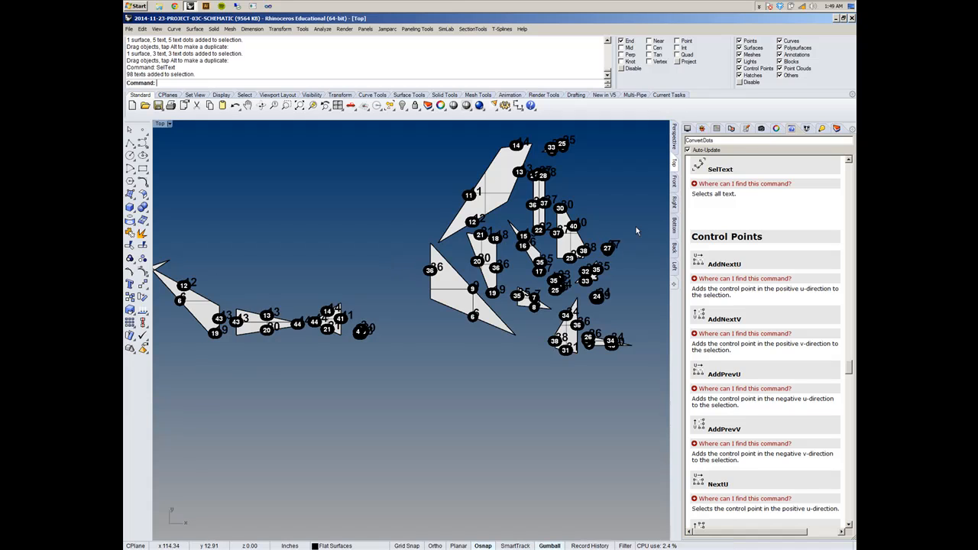
pyautogui.moveTo(638, 183); pyautogui.dragTo(272, 335, button='right')
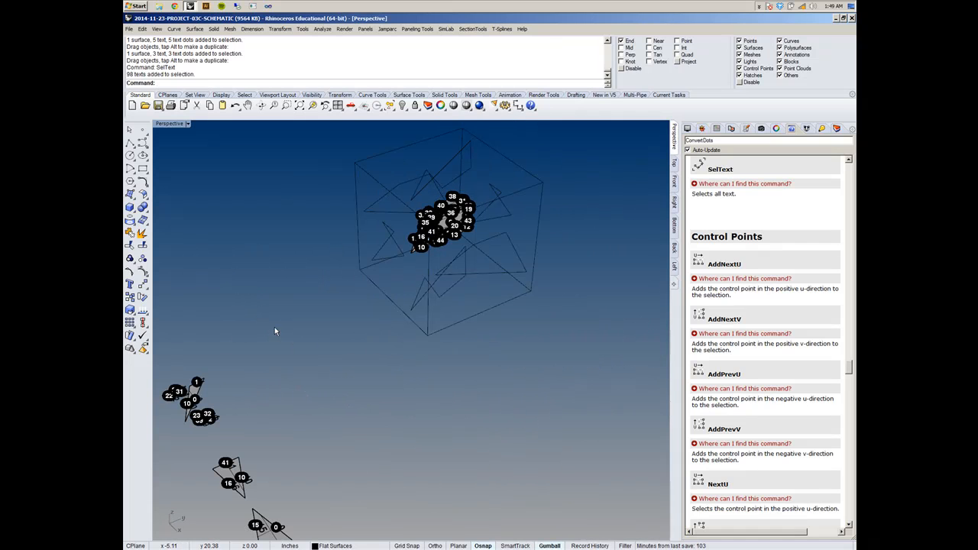
pyautogui.moveTo(321, 292); pyautogui.dragTo(489, 327, button='right')
pyautogui.scroll(10, 355, 294)
pyautogui.moveTo(355, 294); pyautogui.dragTo(407, 275, button='right')
pyautogui.click(387, 277)
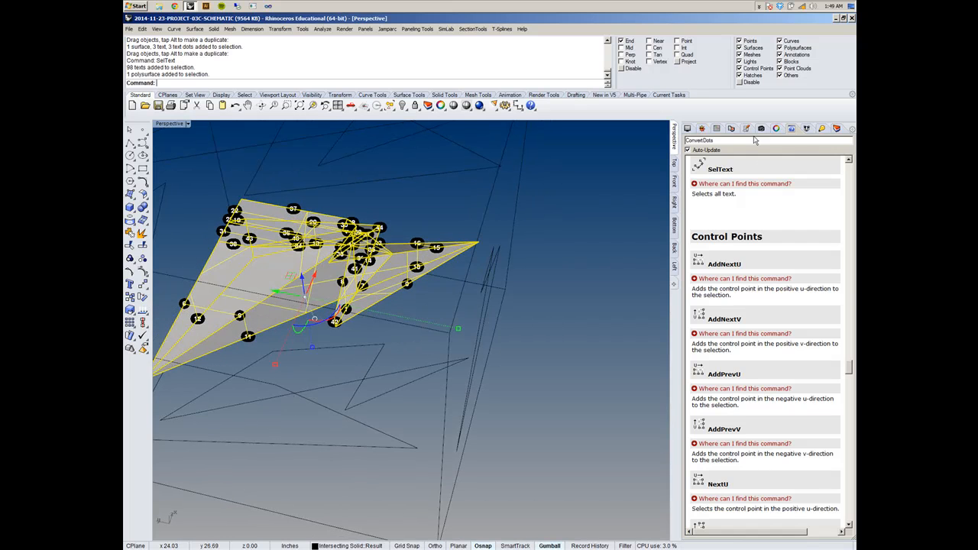
pyautogui.click(831, 130)
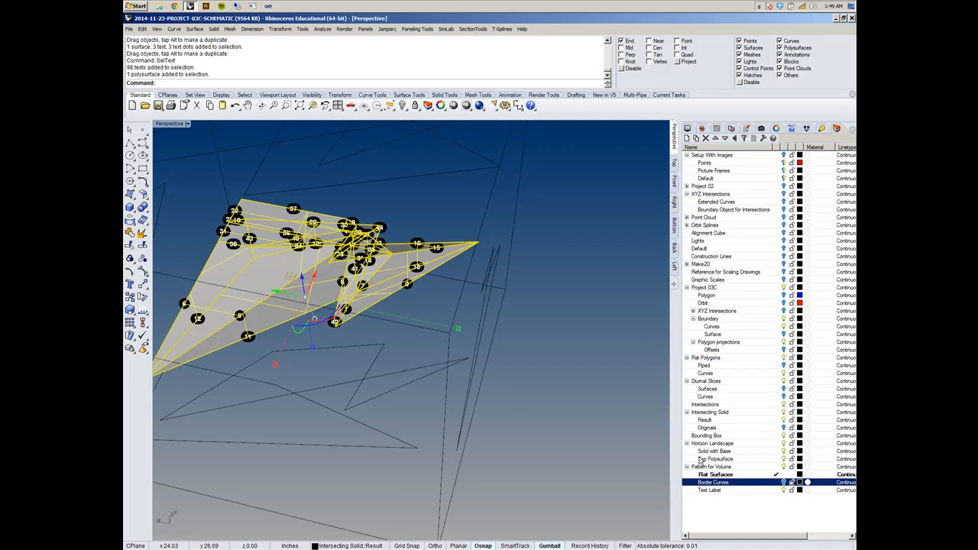
# - Explode the intersecting solid into separate surfaces and check the result by selecting a single face
pyautogui.write('sel')
pyautogui.press('Escape')
pyautogui.moveTo(536, 349); pyautogui.dragTo(505, 286, button='right')
pyautogui.press('Escape')
pyautogui.click(414, 272)
pyautogui.write('e')
pyautogui.press('Return')
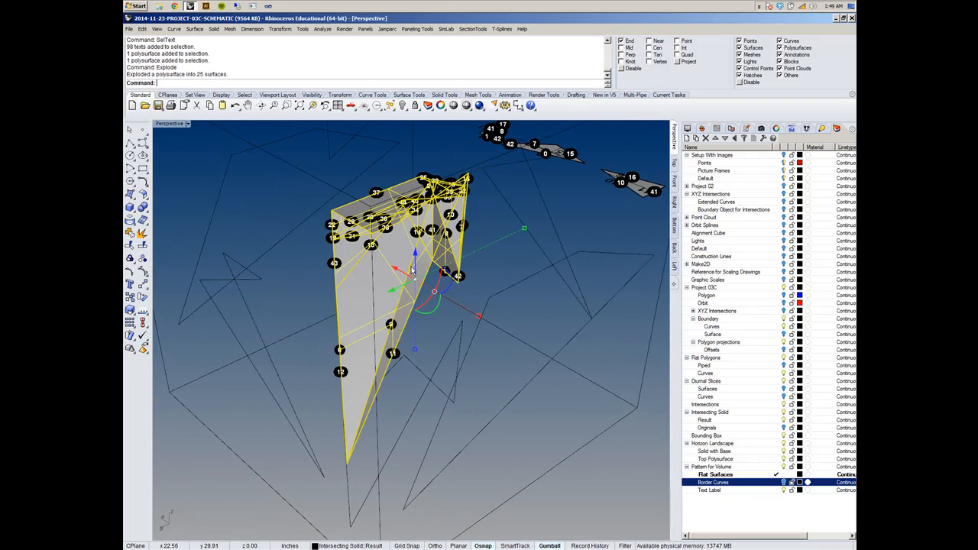
pyautogui.press('Escape')
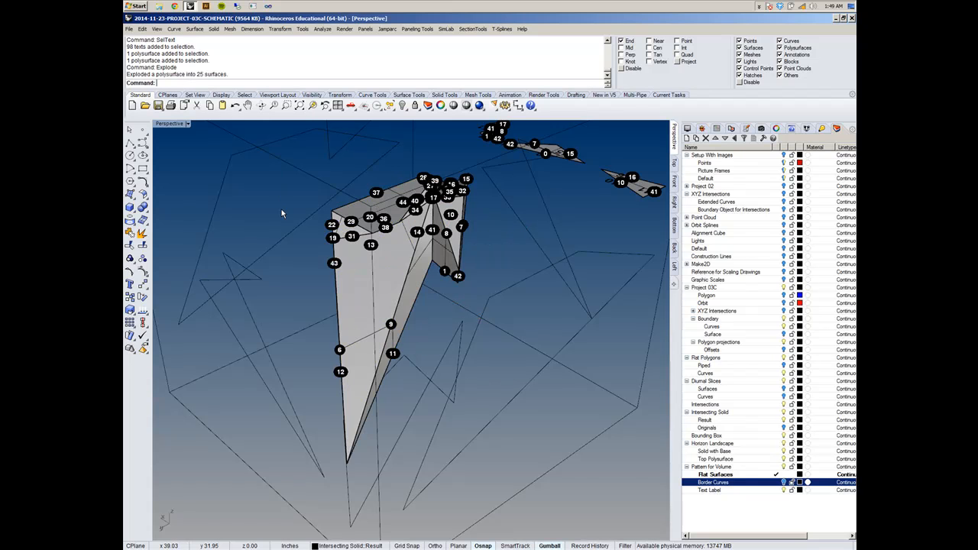
pyautogui.click(404, 289)
pyautogui.click(370, 283)
pyautogui.click(277, 193)
# - Select all text dots with SelDot and hide them
pyautogui.write('SelDot')
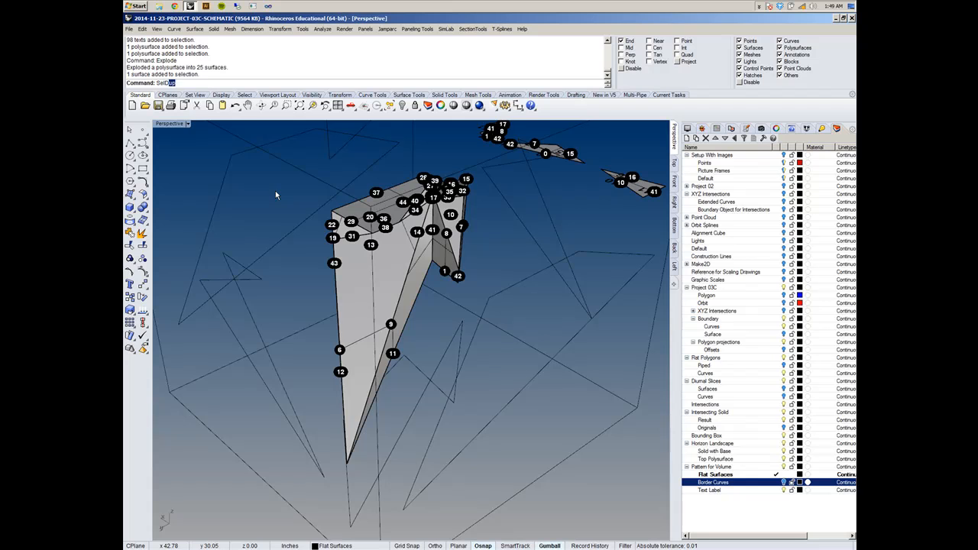
pyautogui.press('Return')
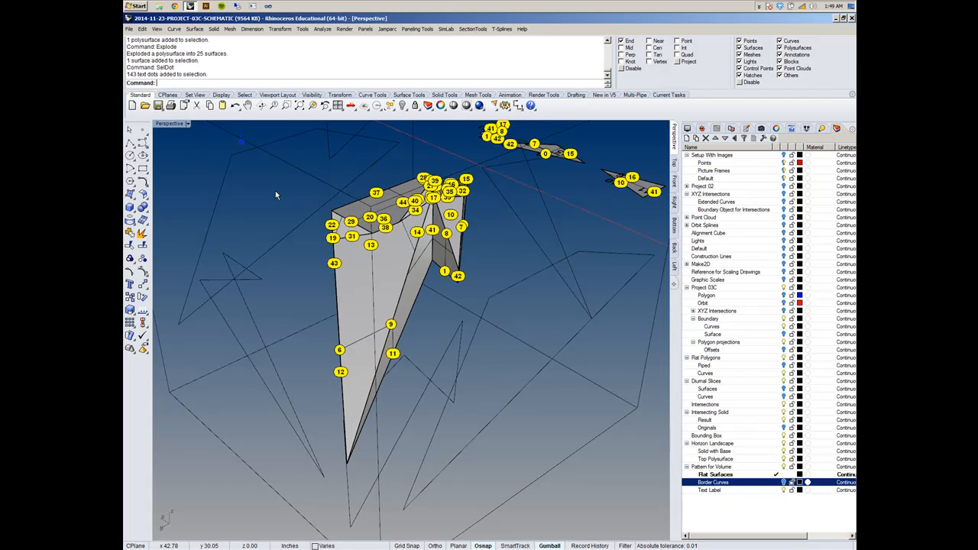
pyautogui.hotkey('ctrl', 'h')
# - Examine the exploded solid from several sides to see how its faces meet along the edges and at the pointed end
pyautogui.moveTo(328, 203); pyautogui.dragTo(335, 288, button='right')
pyautogui.click(336, 314)
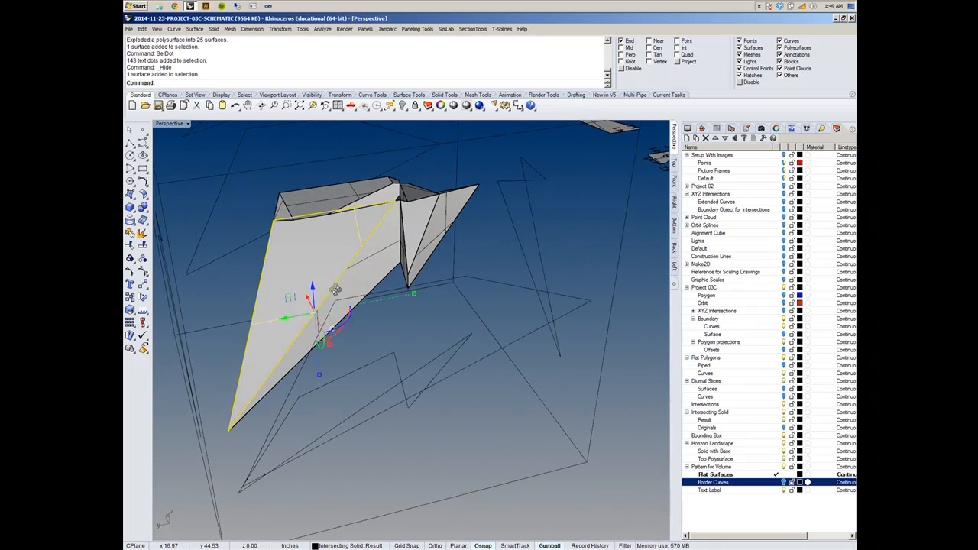
pyautogui.click(447, 314)
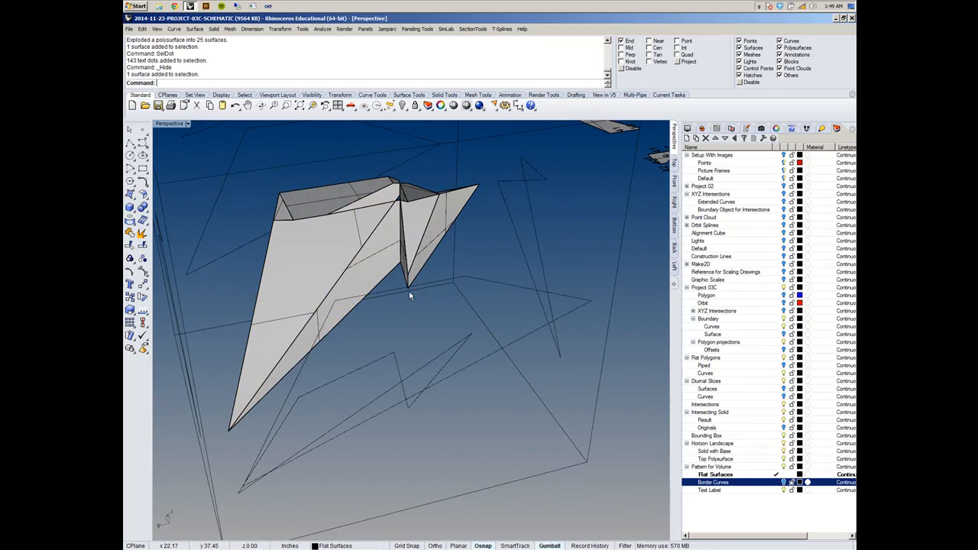
pyautogui.moveTo(298, 269); pyautogui.dragTo(322, 275, button='right')
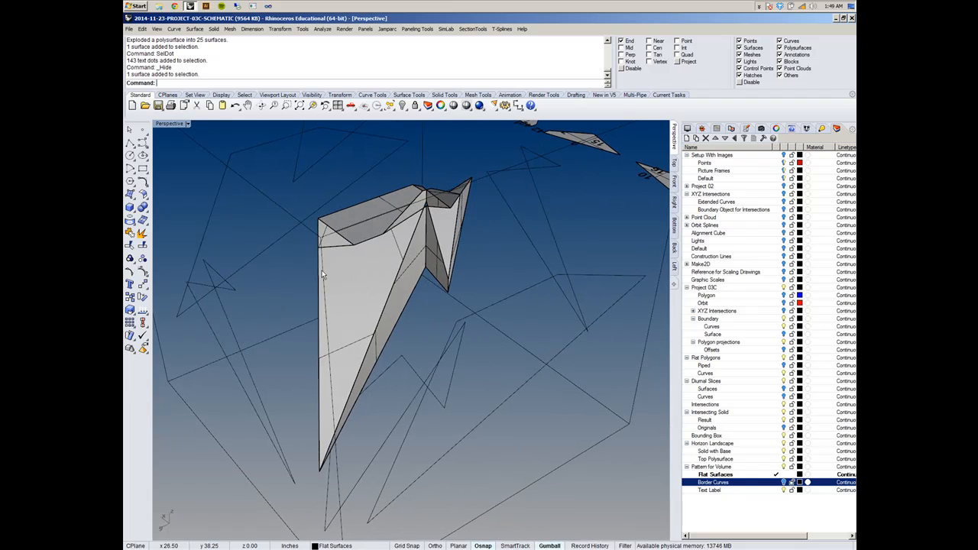
pyautogui.scroll(3, 341, 288)
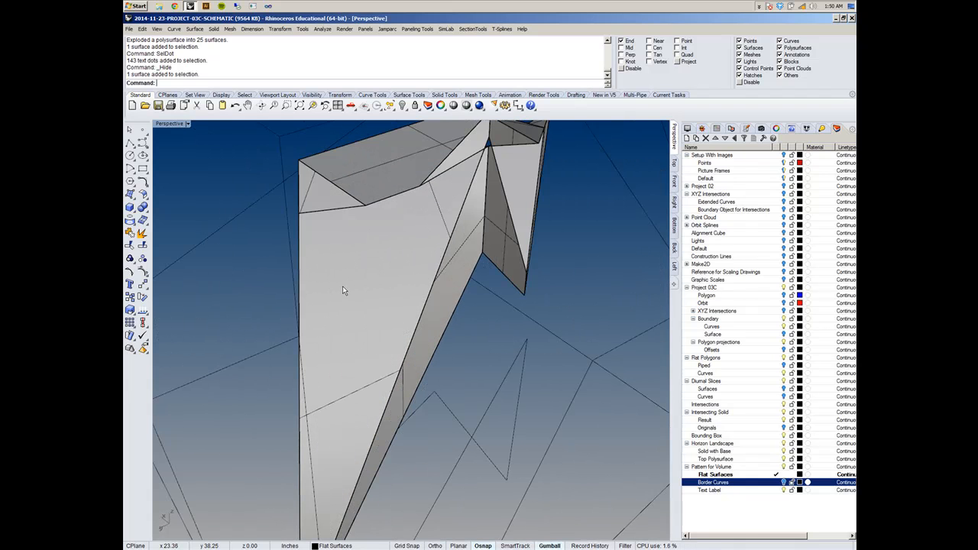
pyautogui.scroll(-5, 342, 290)
pyautogui.moveTo(475, 308); pyautogui.dragTo(340, 306, button='right')
pyautogui.scroll(-10, 362, 297)
pyautogui.moveTo(418, 329); pyautogui.dragTo(397, 388, button='right')
pyautogui.scroll(10, 397, 391)
pyautogui.keyDown('shift'); pyautogui.moveTo(355, 298); pyautogui.dragTo(443, 455, button='right'); pyautogui.keyUp('shift')
pyautogui.scroll(-6, 438, 337)
pyautogui.scroll(12, 395, 261)
pyautogui.scroll(-8, 444, 221)
pyautogui.moveTo(445, 224); pyautogui.dragTo(423, 328, button='right')
pyautogui.scroll(10, 375, 269)
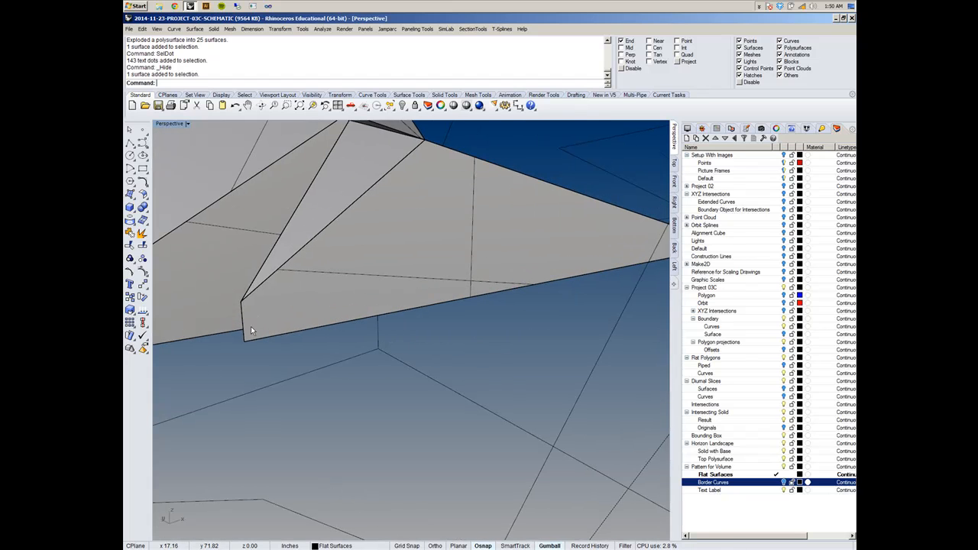
pyautogui.scroll(-5, 251, 326)
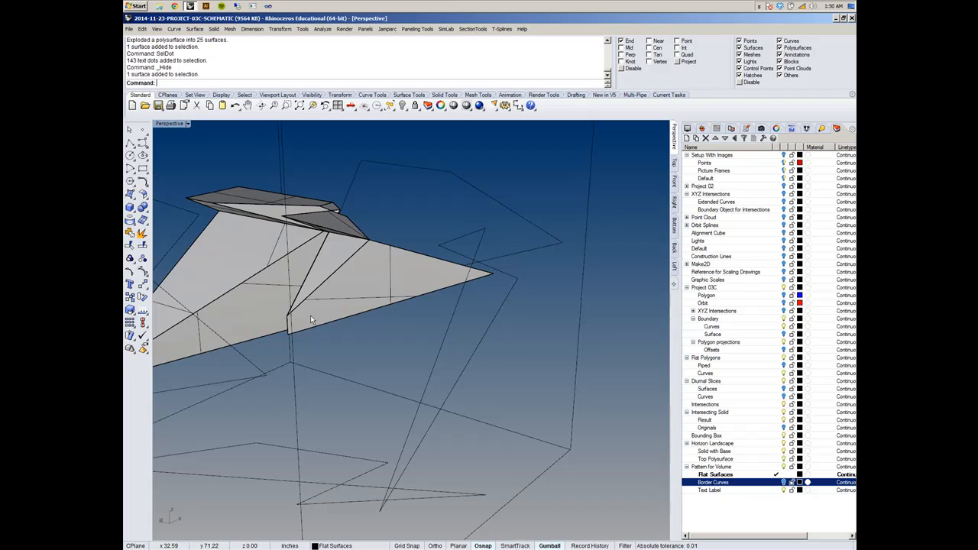
pyautogui.scroll(4, 310, 318)
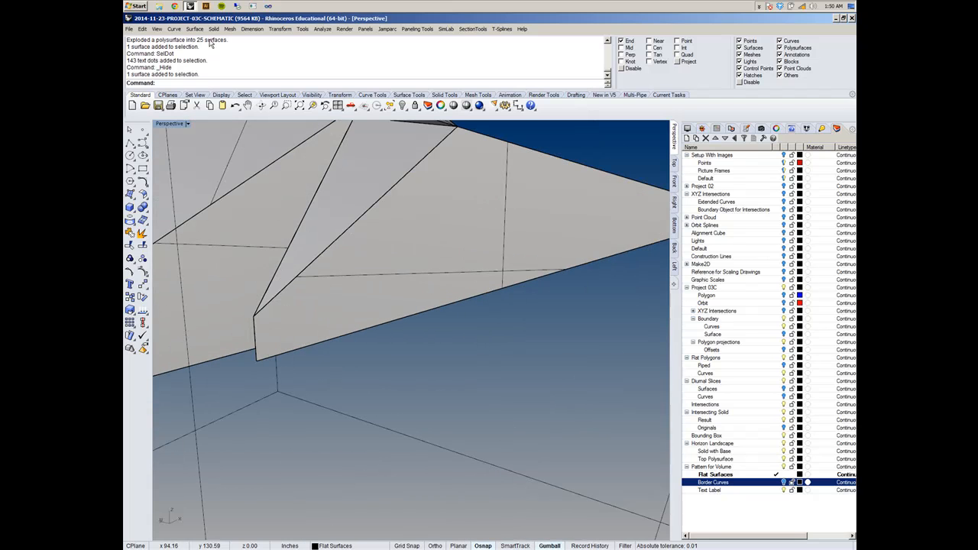
pyautogui.click(323, 29)
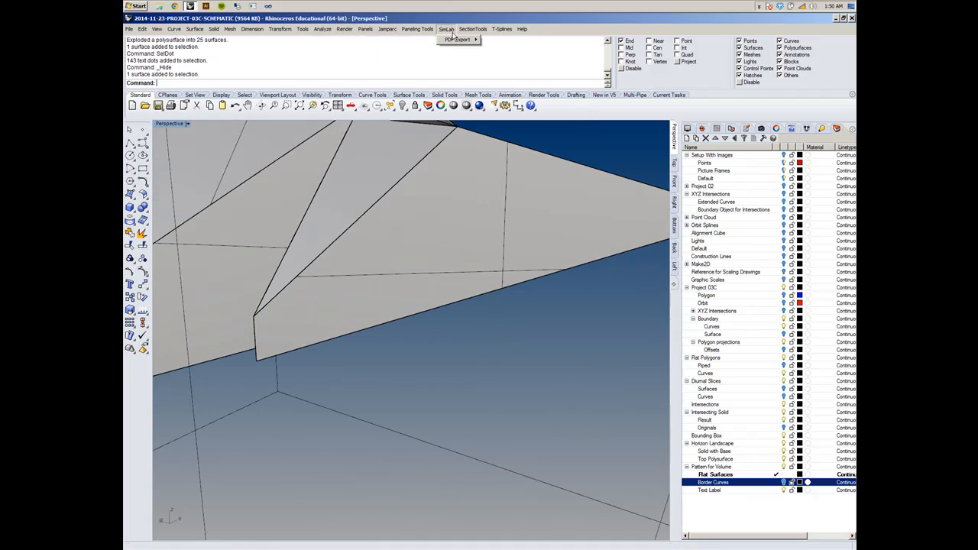
pyautogui.moveTo(374, 31)
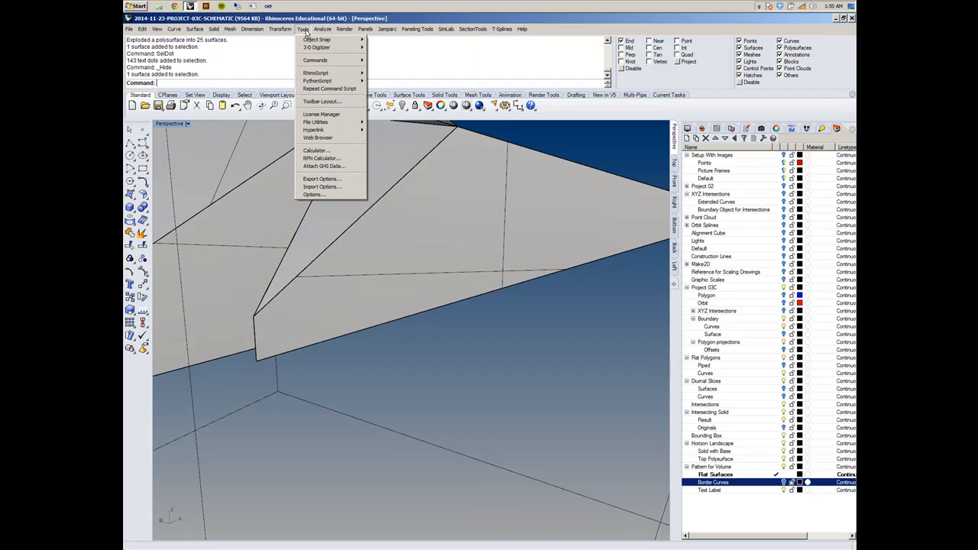
pyautogui.click(383, 367)
pyautogui.moveTo(383, 367); pyautogui.dragTo(310, 370, button='right')
pyautogui.scroll(-3, 311, 372)
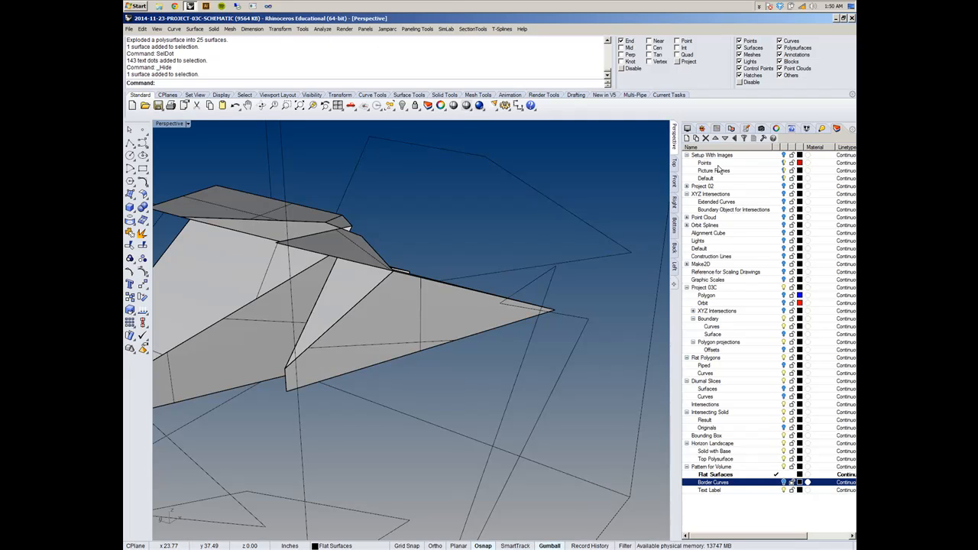
# - Create a layer named Order Dots in the Pattern for Volume group, below Border Curves
pyautogui.click(686, 137)
pyautogui.write('Order Dots')
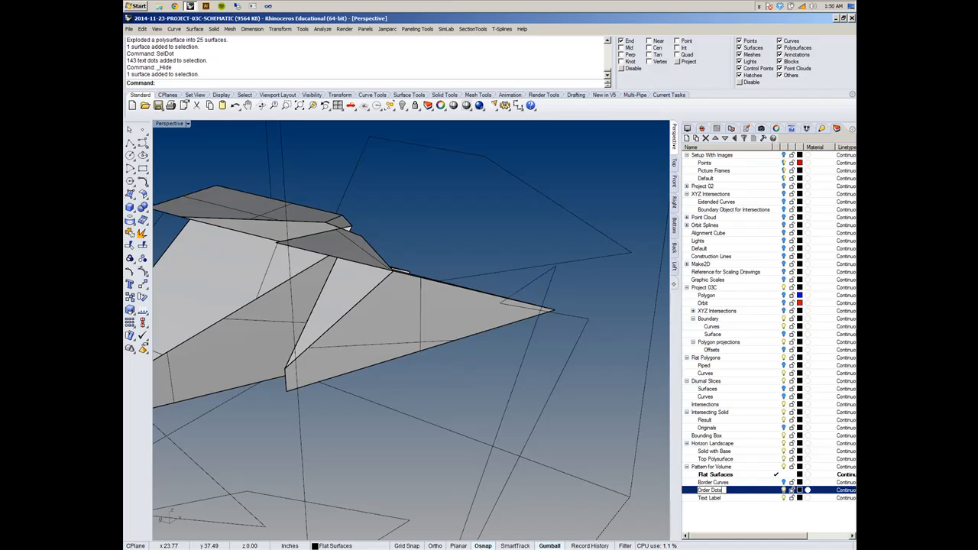
pyautogui.press('Return')
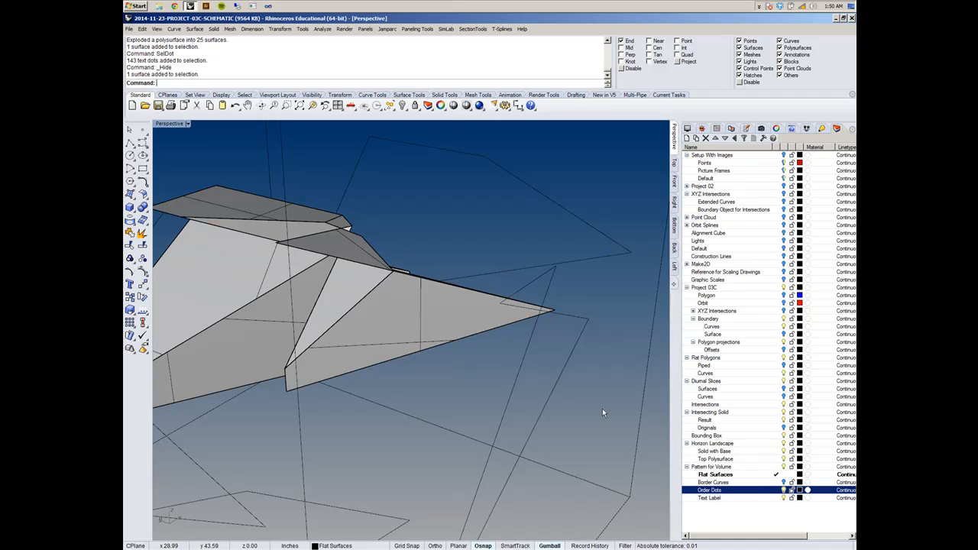
# - Start an annotation dot with the text "step 1"
pyautogui.moveTo(415, 378); pyautogui.dragTo(407, 251, button='right')
pyautogui.scroll(5, 420, 259)
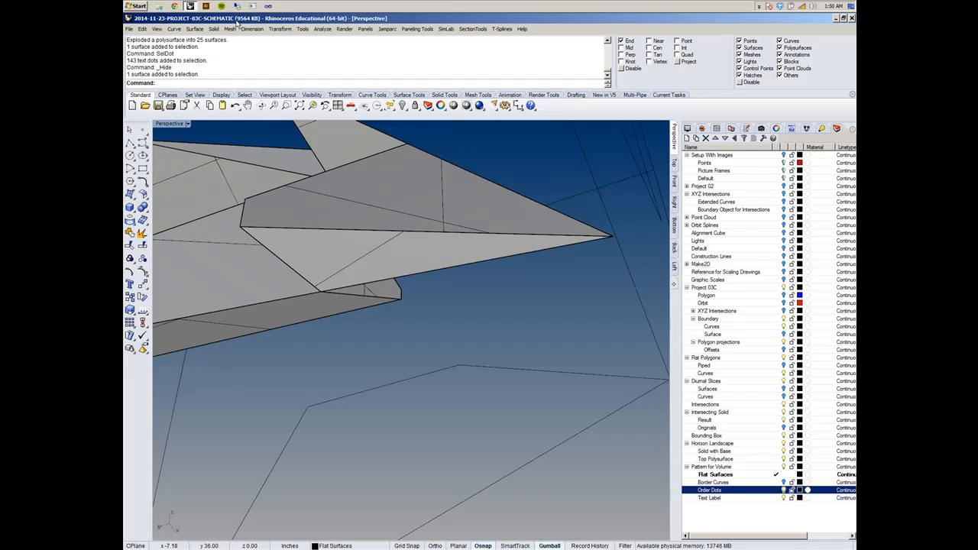
pyautogui.click(280, 29)
pyautogui.moveTo(375, 32)
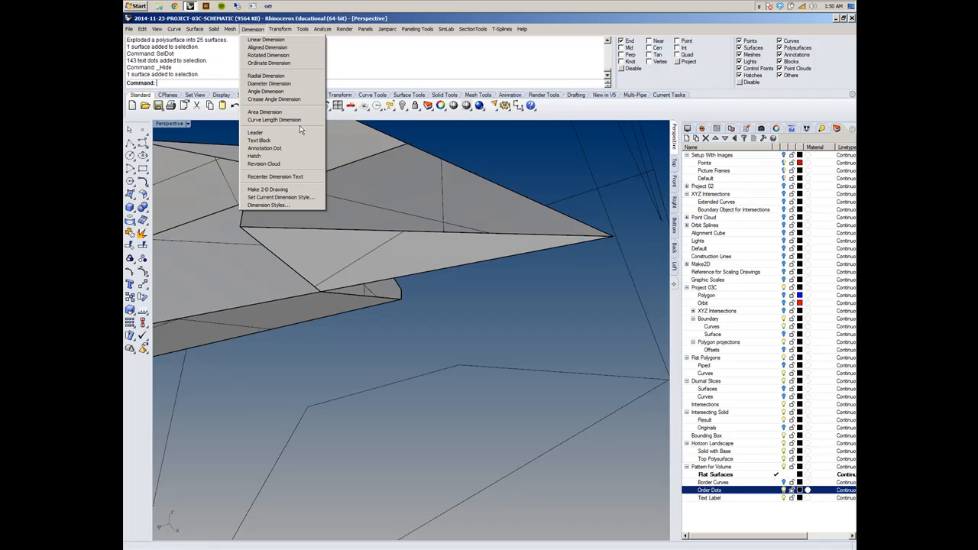
pyautogui.click(294, 150)
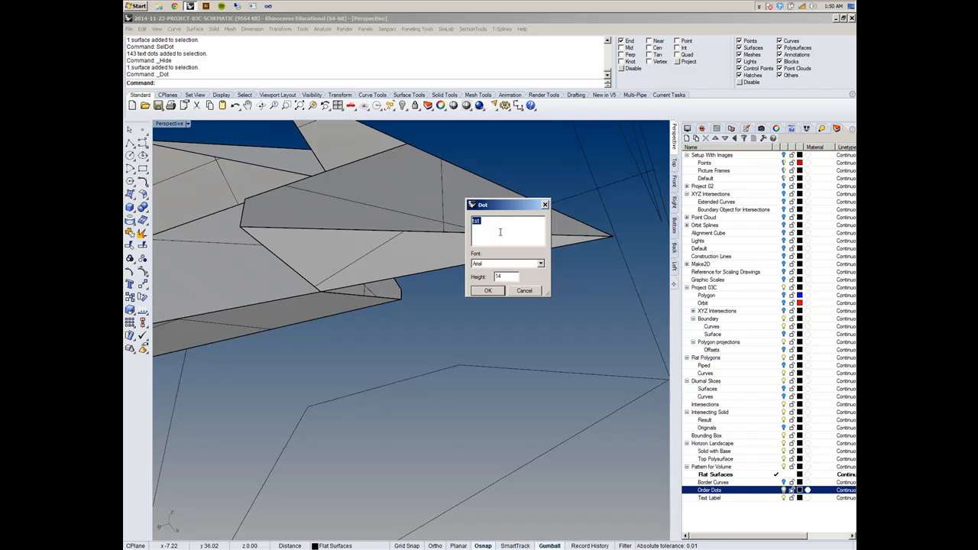
pyautogui.write('step 1')
pyautogui.click(486, 294)
# - Try to locate the "step 1" dot near the solid's pointed end with the Center object snap
pyautogui.moveTo(400, 273); pyautogui.dragTo(388, 227, button='right')
pyautogui.scroll(5, 388, 228)
pyautogui.scroll(-7, 399, 240)
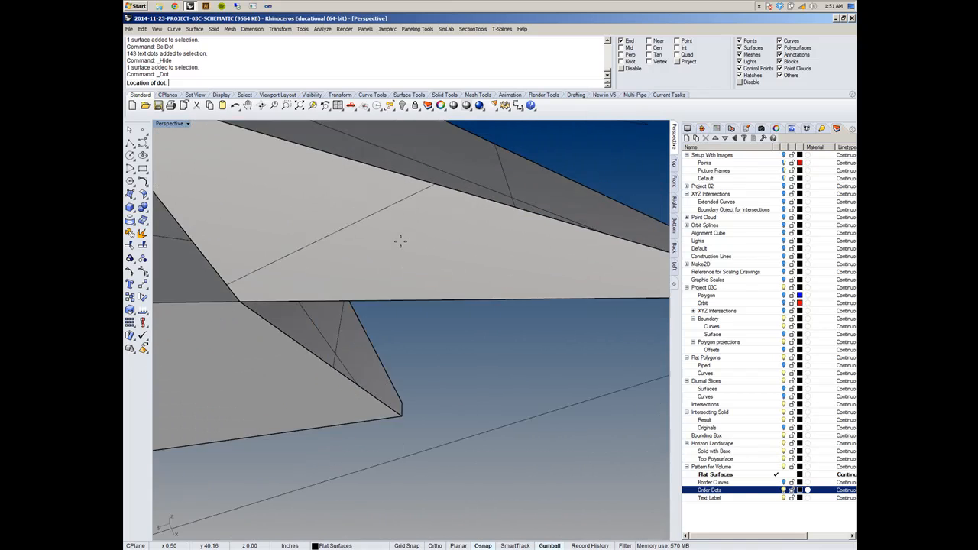
pyautogui.scroll(3, 414, 238)
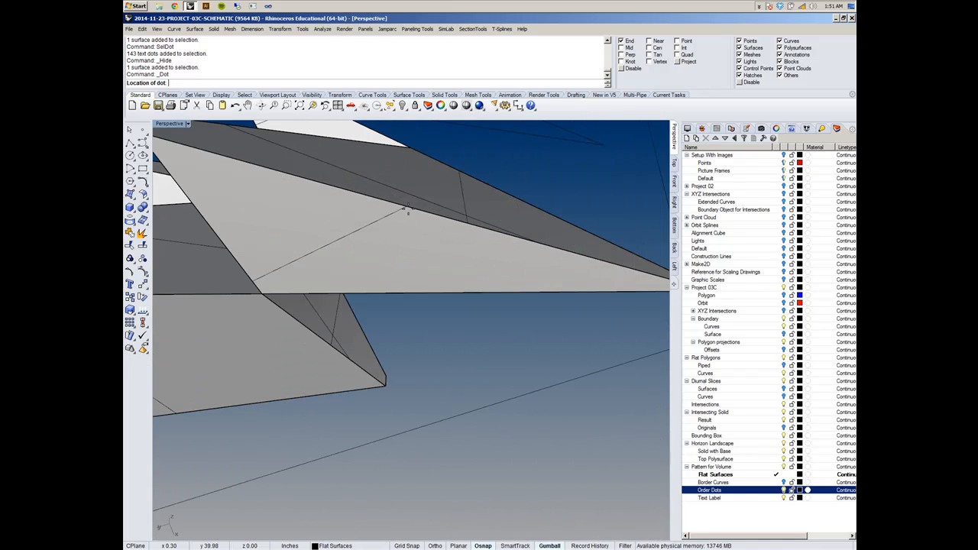
pyautogui.scroll(-2, 352, 246)
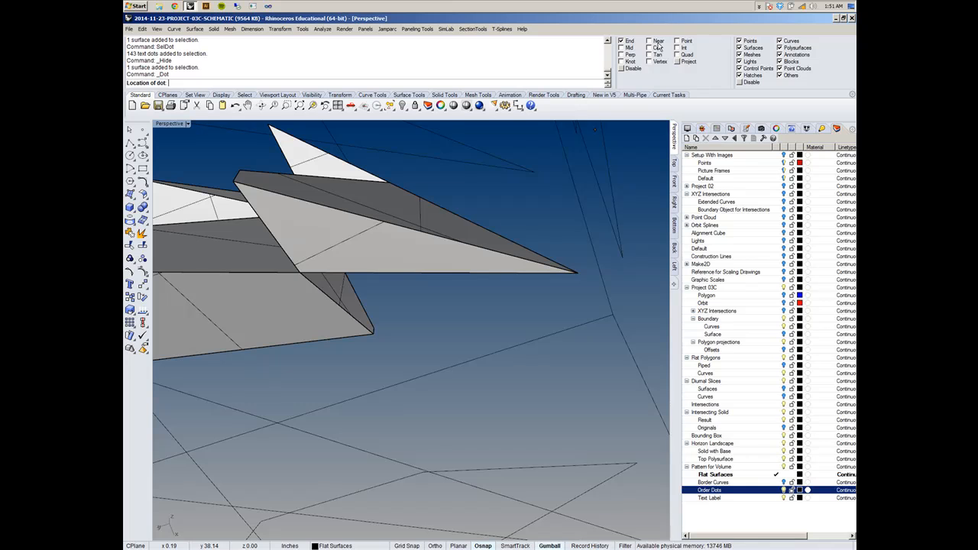
pyautogui.click(656, 48)
pyautogui.scroll(4, 393, 244)
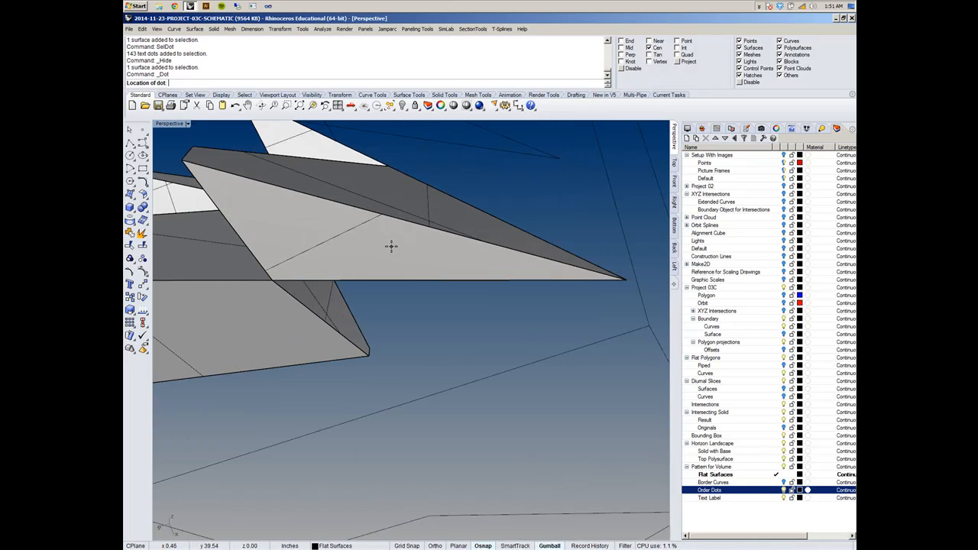
pyautogui.scroll(-5, 377, 247)
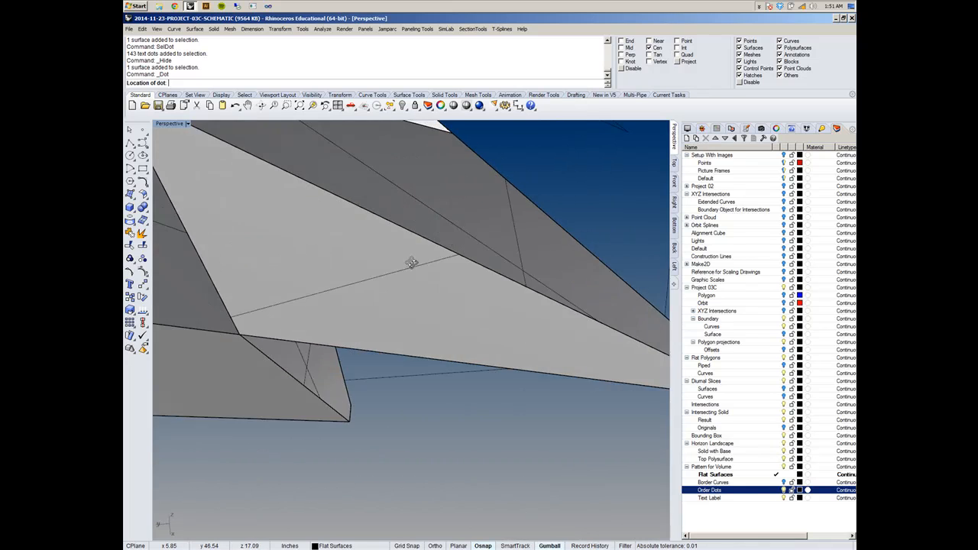
pyautogui.scroll(6, 436, 321)
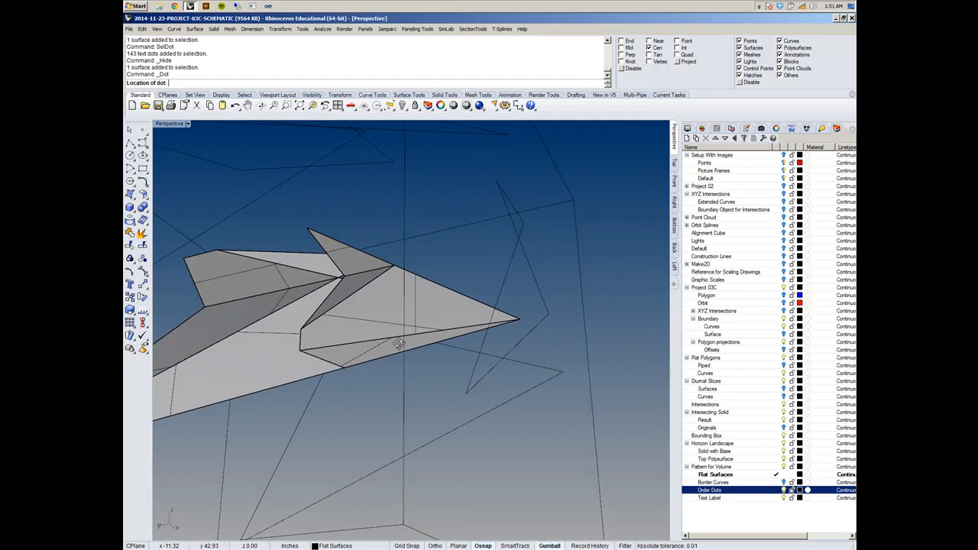
pyautogui.scroll(-3, 350, 342)
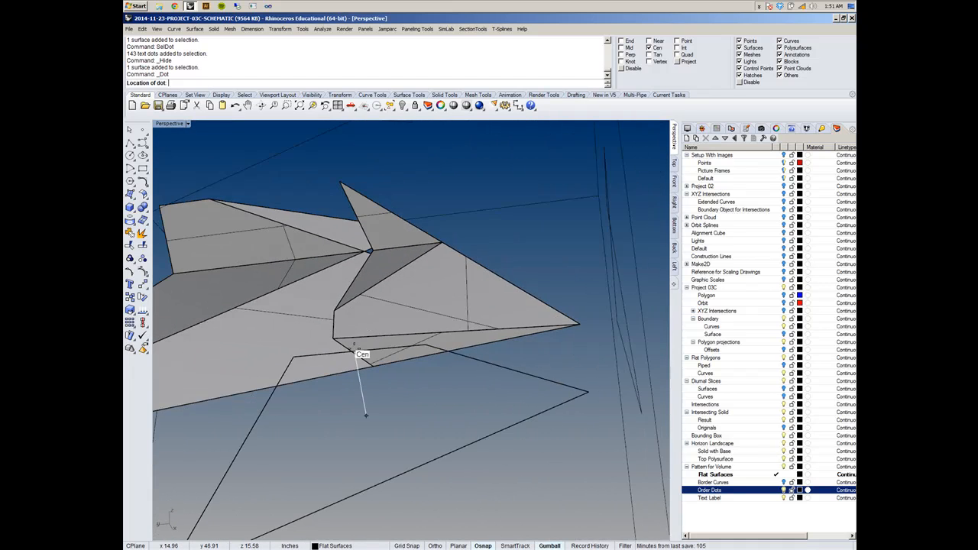
pyautogui.scroll(3, 371, 459)
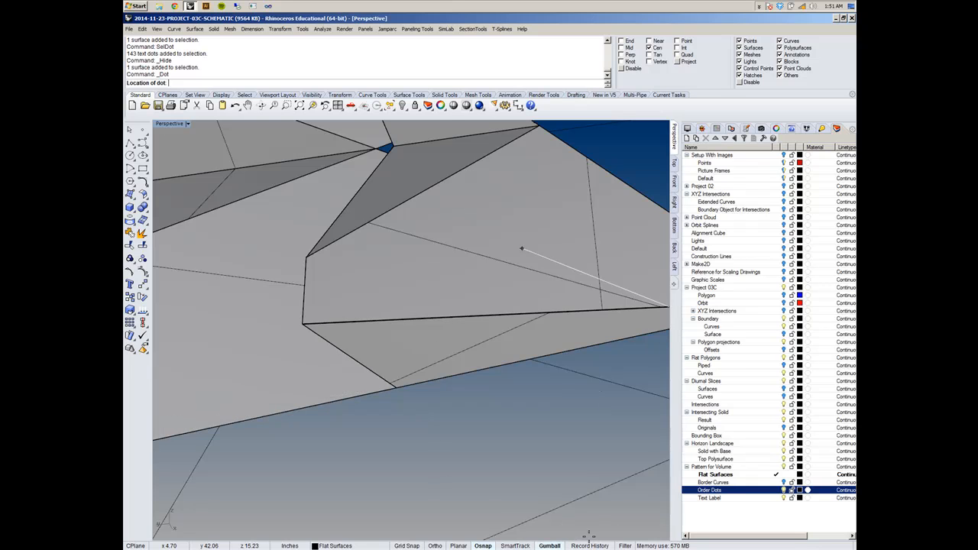
pyautogui.scroll(-4, 428, 379)
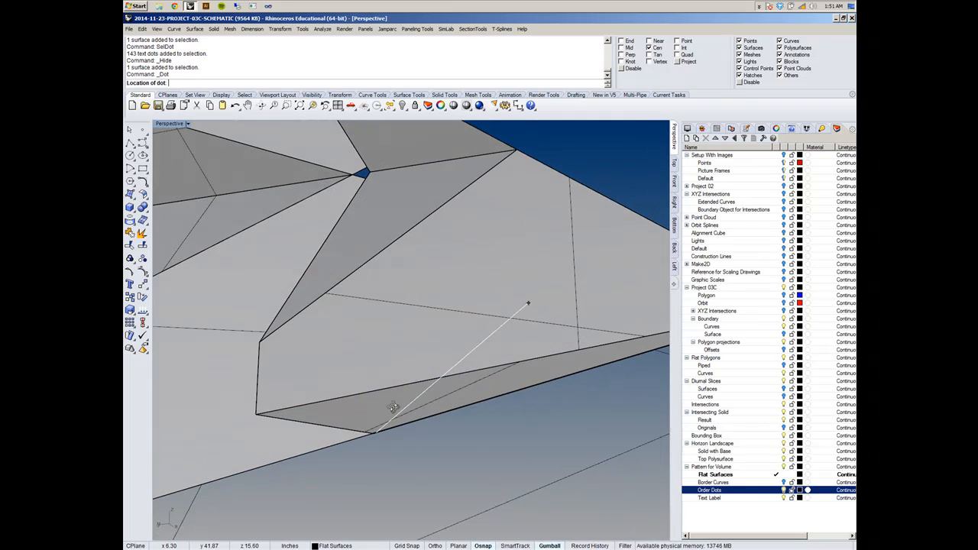
pyautogui.moveTo(429, 378); pyautogui.dragTo(364, 301, button='right')
pyautogui.scroll(3, 339, 291)
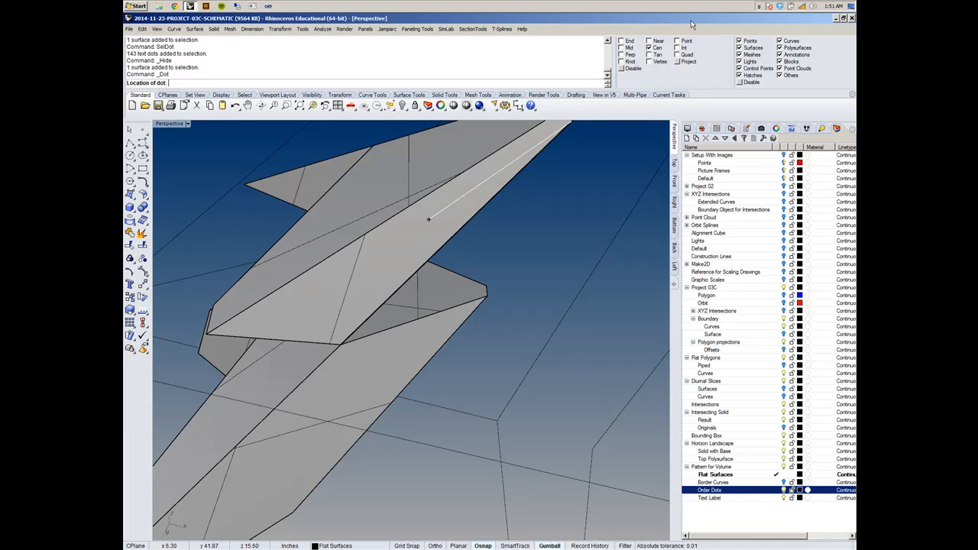
# - Place the "step 1" dot with the Near object snap on the long edge between the large triangular face and the narrow bottom face
pyautogui.click(662, 41)
pyautogui.click(375, 232)
pyautogui.moveTo(375, 234); pyautogui.dragTo(393, 372, button='right')
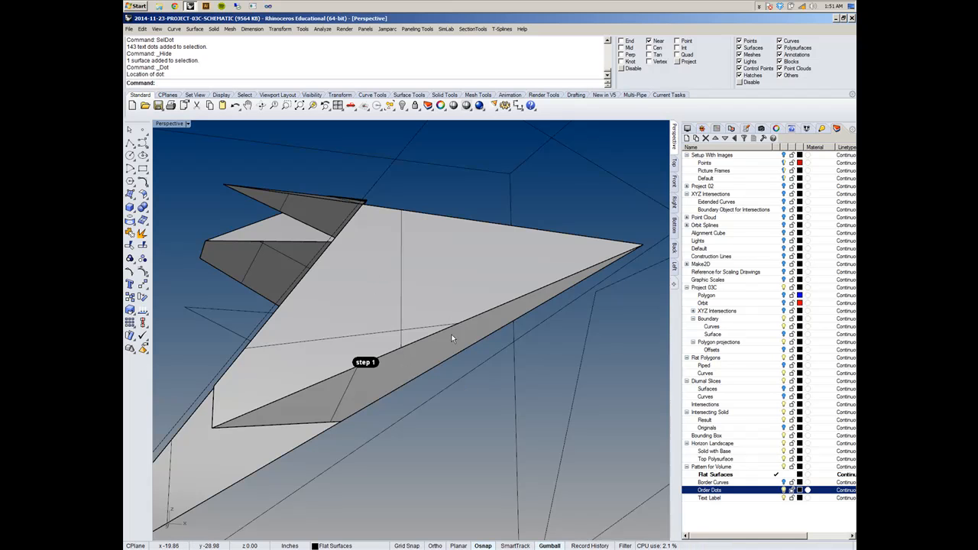
# - Add an annotation dot with the text "step 2" on the long edge between the triangular face marked "step 1" and the adjoining narrow face
pyautogui.scroll(-12, 420, 279)
pyautogui.moveTo(419, 281); pyautogui.dragTo(384, 355, button='right')
pyautogui.scroll(10, 402, 321)
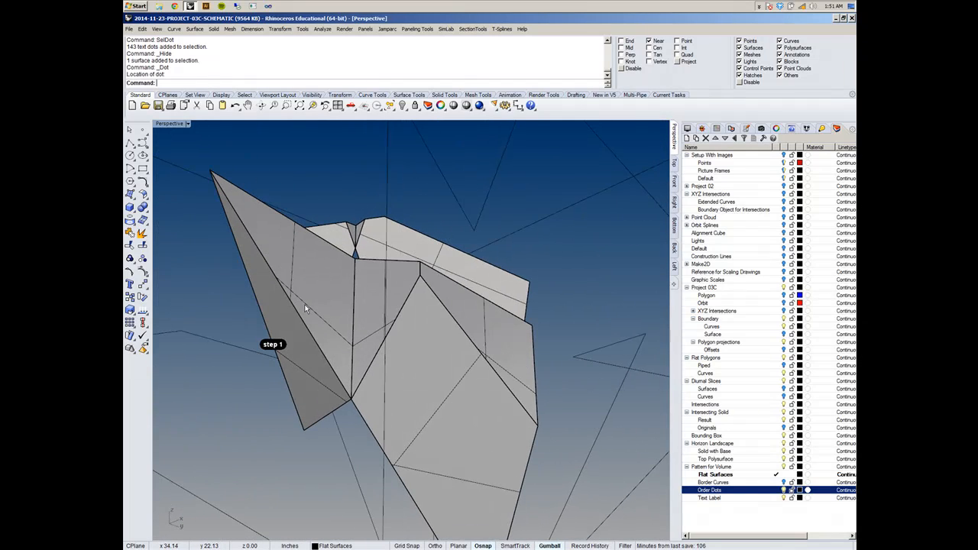
pyautogui.press('Return')
pyautogui.click(502, 222)
pyautogui.press('BackSpace')
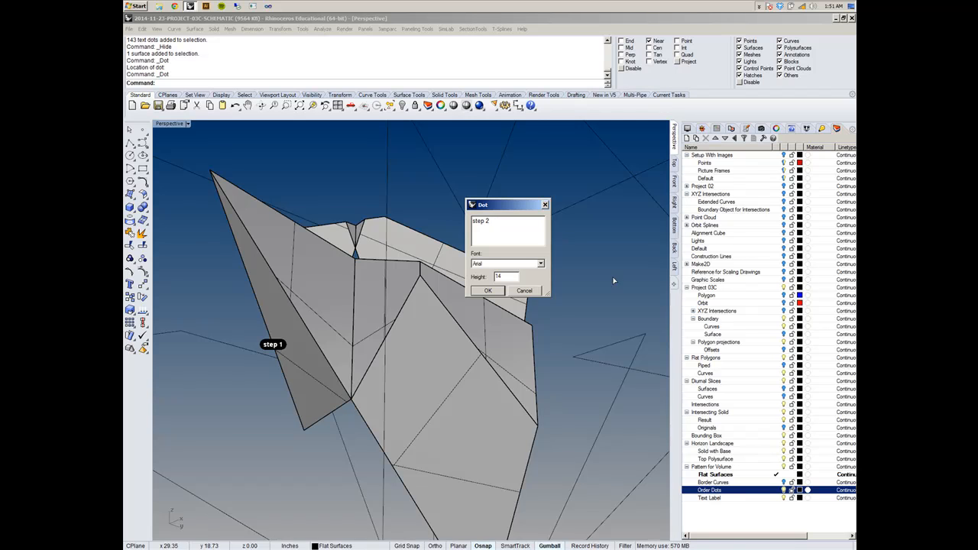
pyautogui.write('2')
pyautogui.click(489, 290)
pyautogui.click(292, 306)
pyautogui.moveTo(291, 306); pyautogui.dragTo(474, 354, button='right')
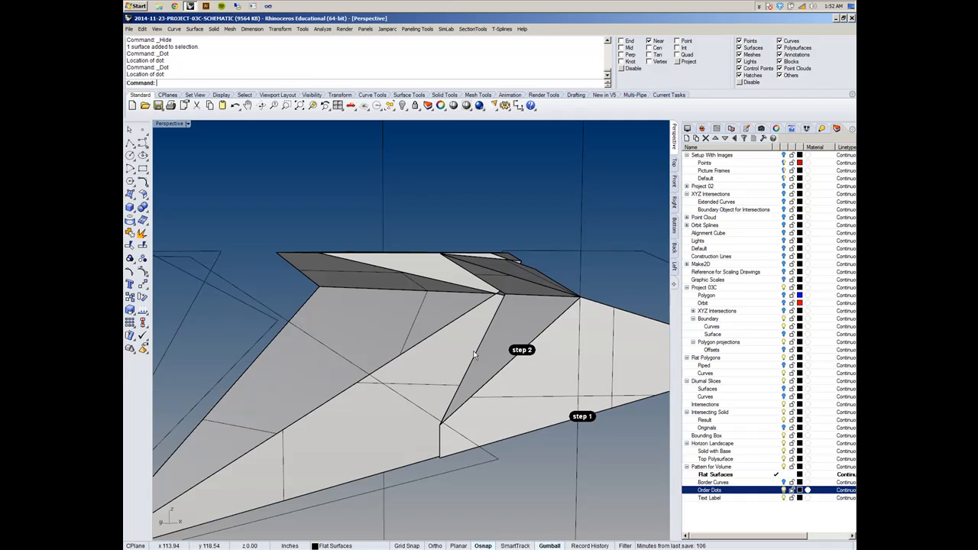
# - Turn on backface coloring for the Shaded display mode and set the backface color to Orange
pyautogui.scroll(-5, 470, 321)
pyautogui.moveTo(425, 279); pyautogui.dragTo(353, 282, button='right')
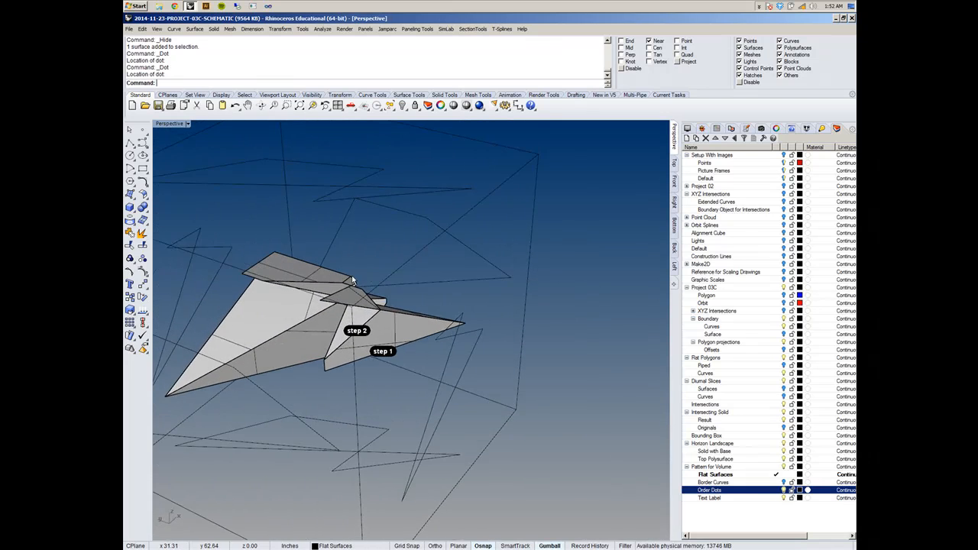
pyautogui.scroll(3, 353, 281)
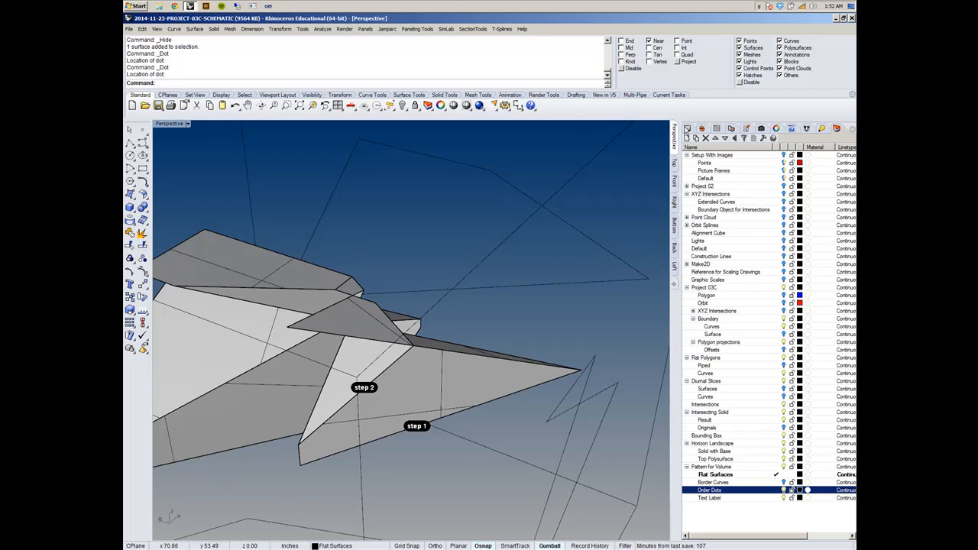
pyautogui.click(687, 128)
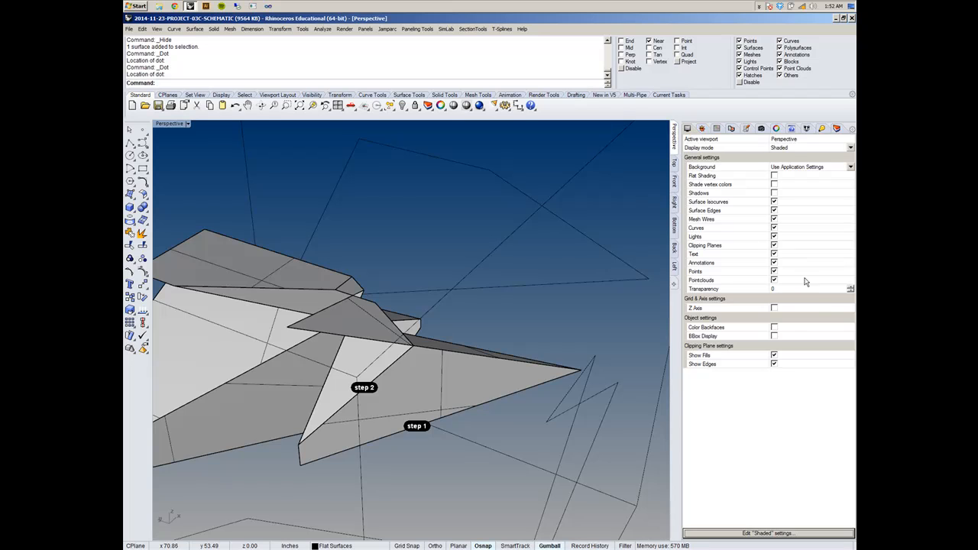
pyautogui.moveTo(524, 354); pyautogui.dragTo(556, 325, button='right')
pyautogui.keyDown('shift'); pyautogui.moveTo(542, 307); pyautogui.dragTo(504, 334, button='right'); pyautogui.keyUp('shift')
pyautogui.scroll(-14, 475, 307)
pyautogui.moveTo(398, 258); pyautogui.dragTo(620, 435)
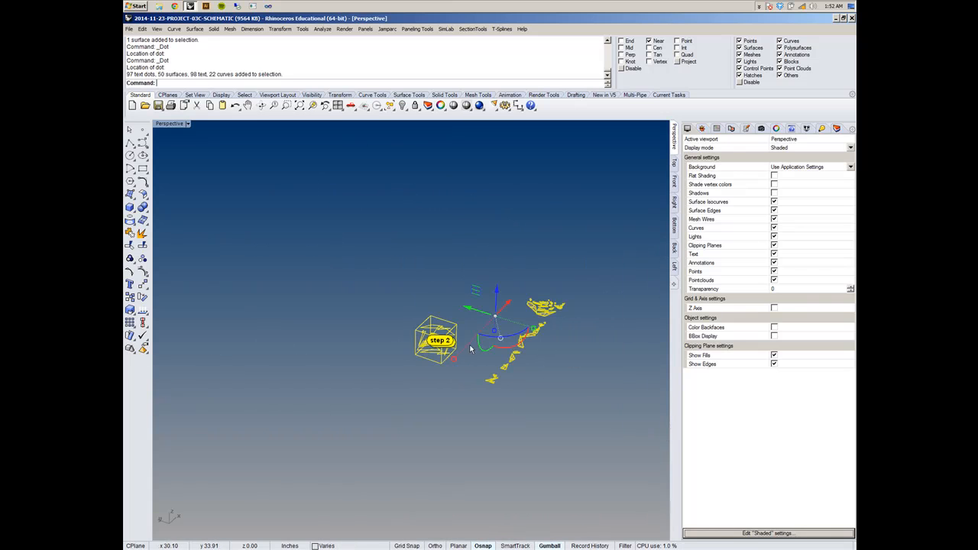
pyautogui.click(774, 328)
pyautogui.click(788, 338)
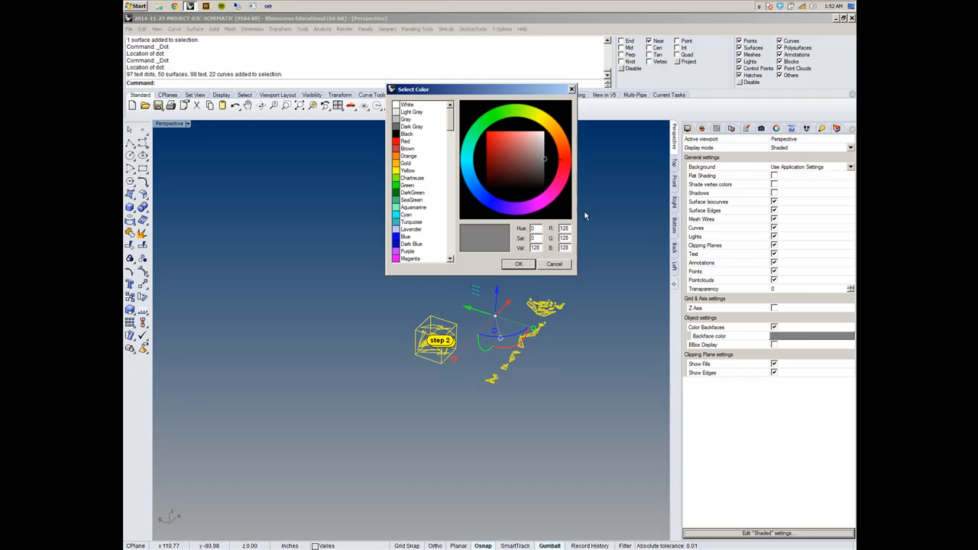
pyautogui.click(405, 156)
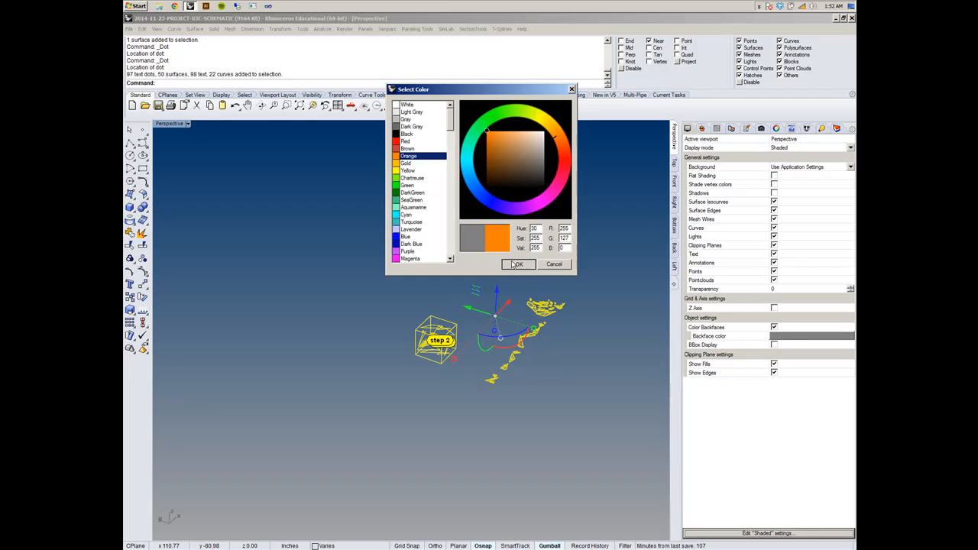
pyautogui.click(519, 263)
# - Inspect the solid for colored backfaces and switch the perspective viewport to Ghosted display
pyautogui.scroll(10, 461, 365)
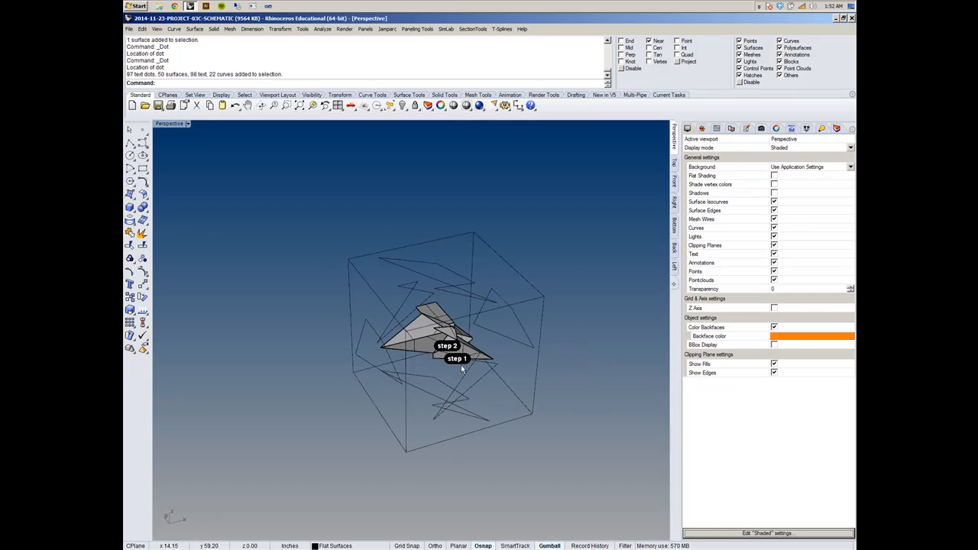
pyautogui.moveTo(454, 352); pyautogui.dragTo(438, 402, button='right')
pyautogui.keyDown('shift'); pyautogui.moveTo(402, 362); pyautogui.dragTo(591, 449, button='right'); pyautogui.keyUp('shift')
pyautogui.scroll(10, 356, 270)
pyautogui.moveTo(356, 270); pyautogui.dragTo(498, 337, button='right')
pyautogui.scroll(-10, 383, 327)
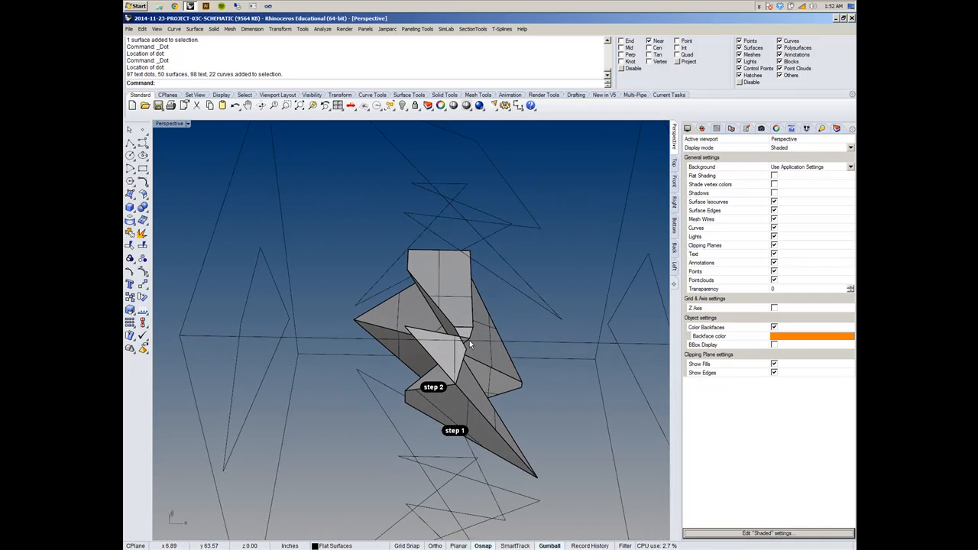
pyautogui.click(187, 124)
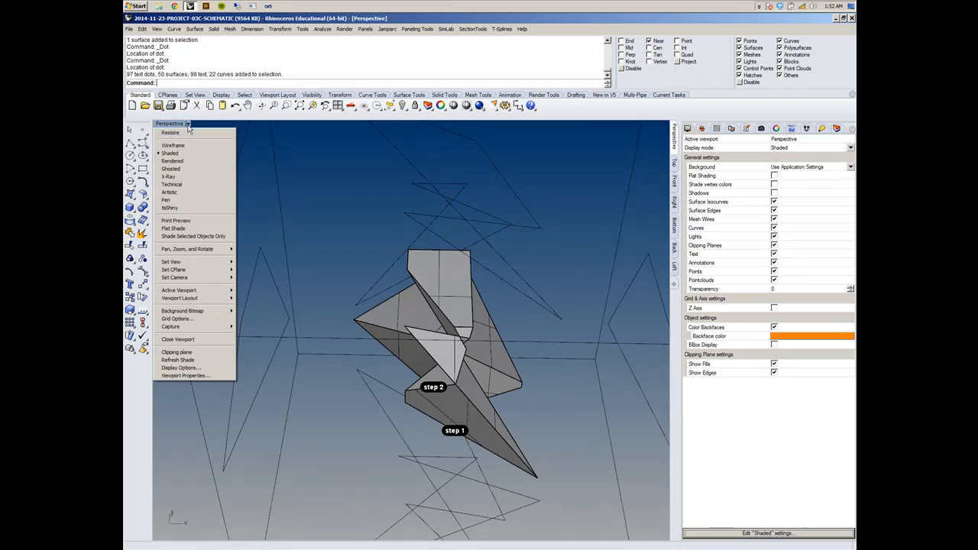
pyautogui.click(196, 169)
pyautogui.moveTo(336, 270); pyautogui.dragTo(310, 270, button='right')
pyautogui.moveTo(494, 285); pyautogui.dragTo(505, 304, button='right')
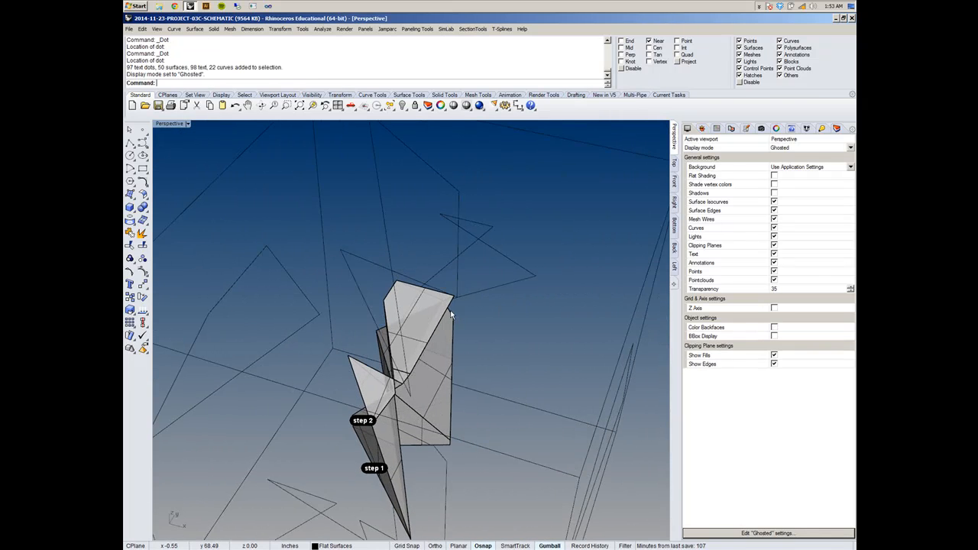
# - Flip the direction of one pointed face at the solid's far end from the step dots, and undo the flip
pyautogui.click(423, 315)
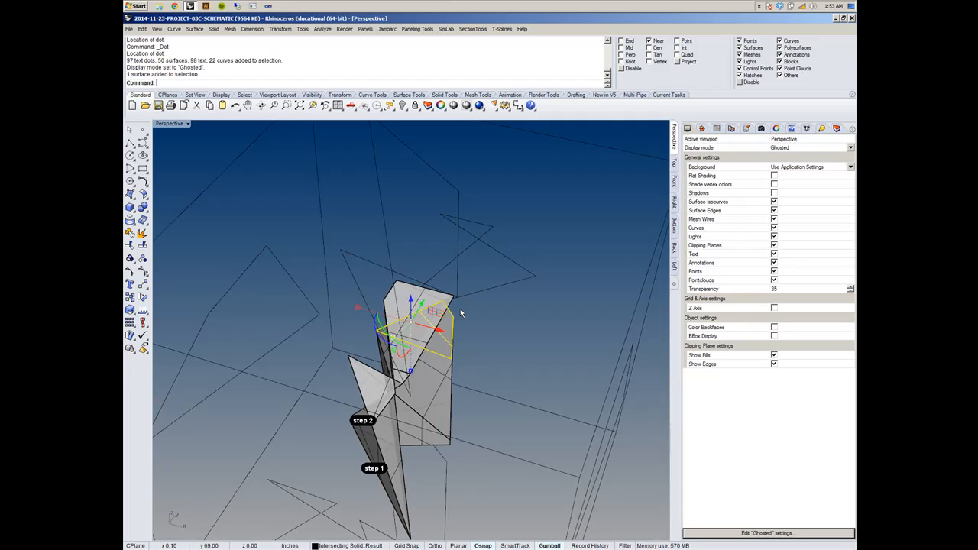
pyautogui.write('Flip')
pyautogui.press('Return')
pyautogui.moveTo(460, 309); pyautogui.dragTo(433, 303, button='right')
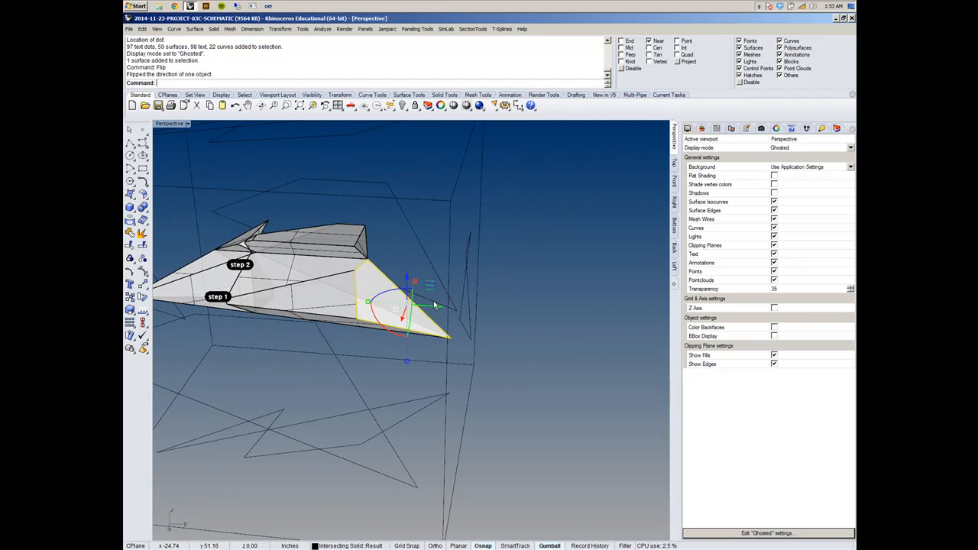
pyautogui.hotkey('ctrl', 'z')
pyautogui.click(393, 248)
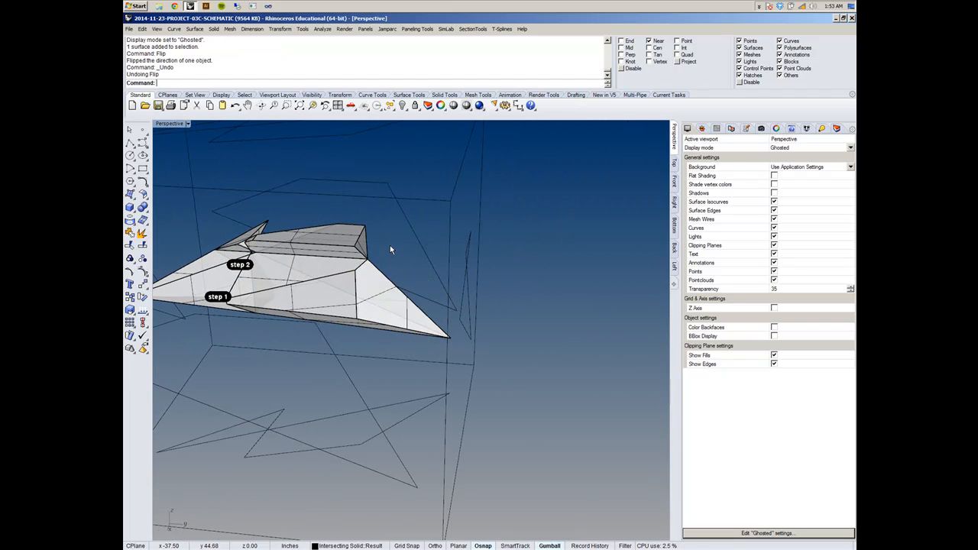
pyautogui.scroll(-7, 393, 248)
pyautogui.moveTo(284, 208); pyautogui.dragTo(456, 313)
pyautogui.moveTo(457, 312); pyautogui.dragTo(451, 285, button='right')
pyautogui.click(452, 285)
pyautogui.click(381, 279)
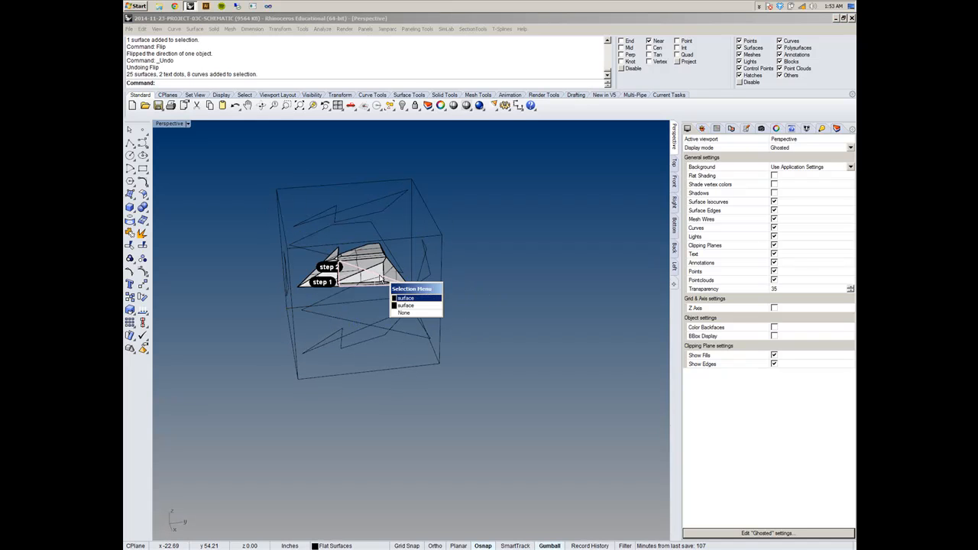
pyautogui.click(408, 298)
pyautogui.scroll(5, 349, 237)
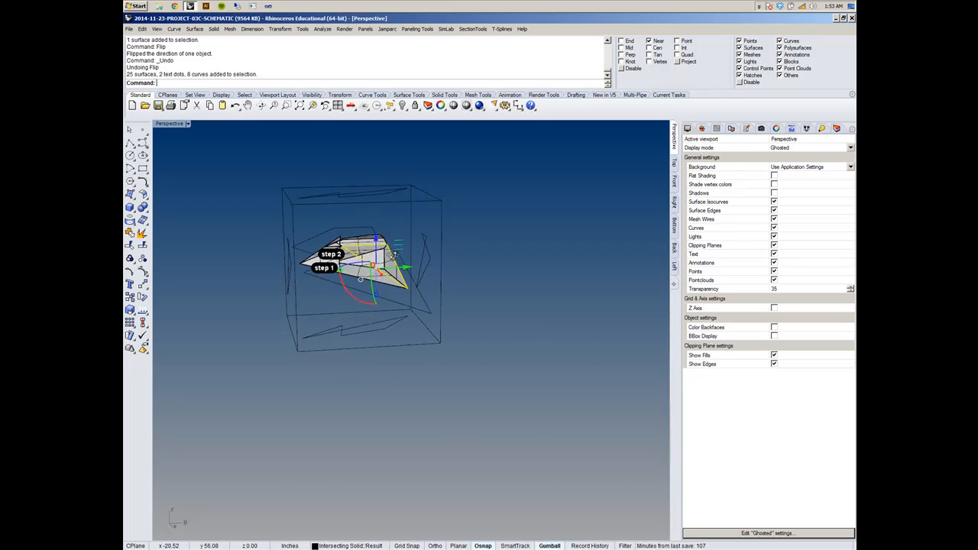
pyautogui.moveTo(348, 236); pyautogui.dragTo(393, 213, button='right')
pyautogui.click(393, 211)
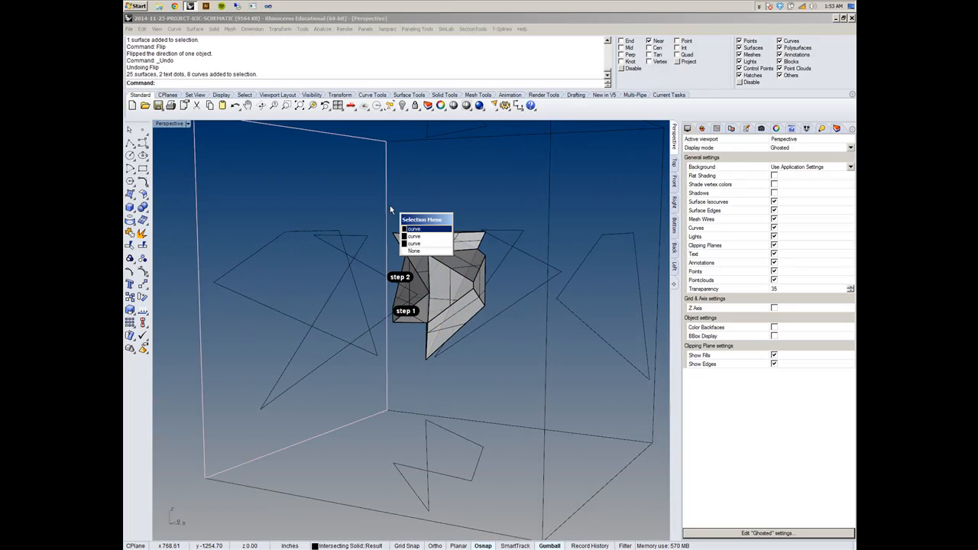
pyautogui.press('Escape')
# - Select all of the solid's surfaces together and remove the "step 1" dot from the selection
pyautogui.moveTo(391, 206); pyautogui.dragTo(514, 374)
pyautogui.moveTo(515, 373); pyautogui.dragTo(407, 371, button='right')
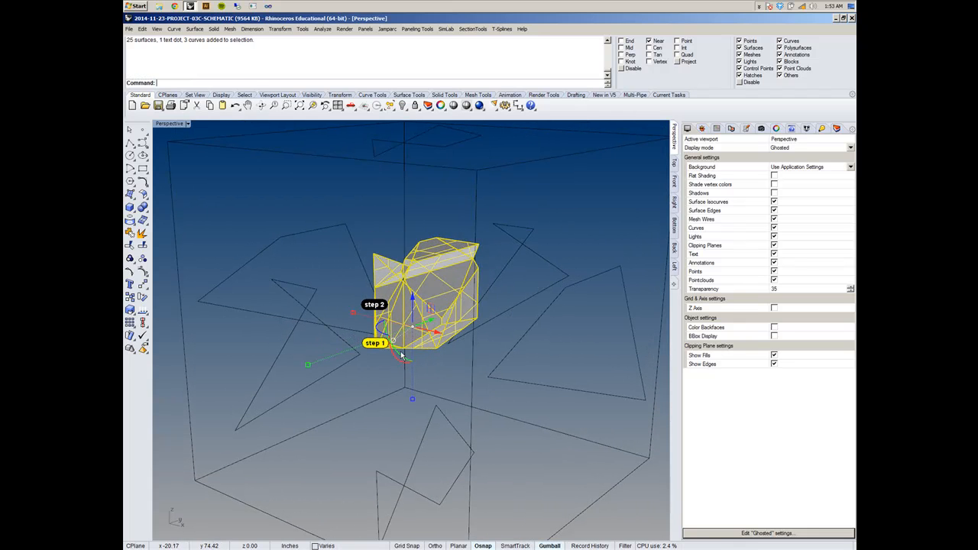
pyautogui.keyDown('ctrl'); pyautogui.click(378, 344); pyautogui.keyUp('ctrl')
pyautogui.moveTo(378, 346); pyautogui.dragTo(468, 349, button='right')
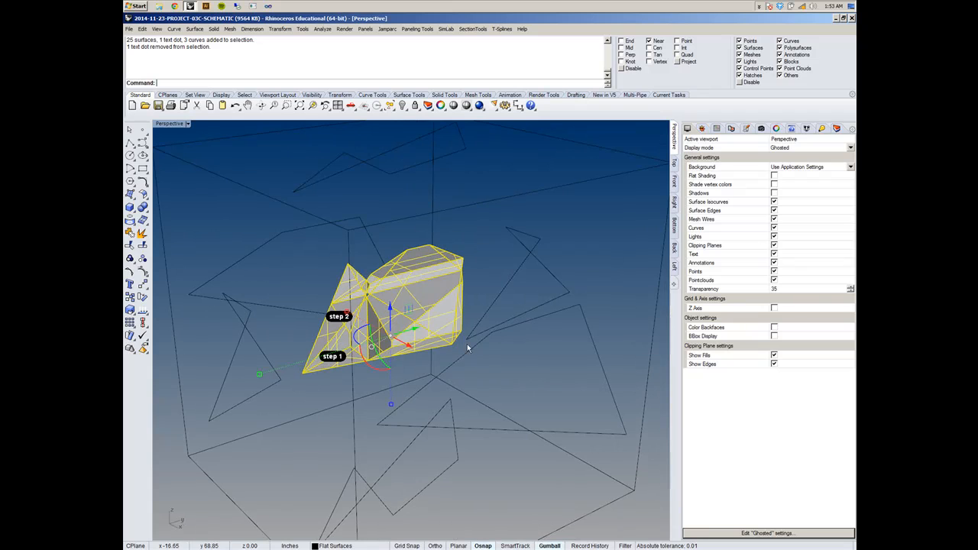
# - Turn on backface coloring for the Ghosted display mode with Orange as the backface color, and clear the selection
pyautogui.click(836, 129)
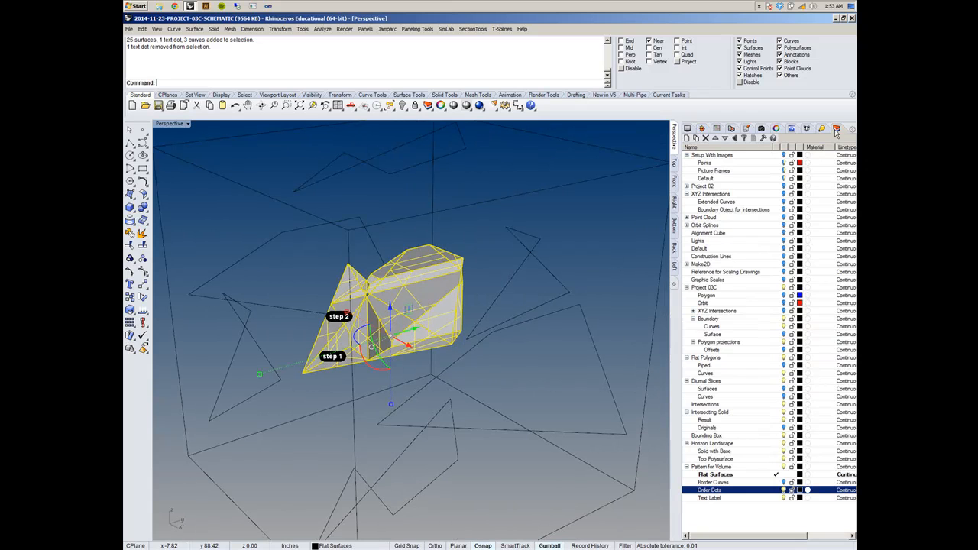
pyautogui.click(689, 130)
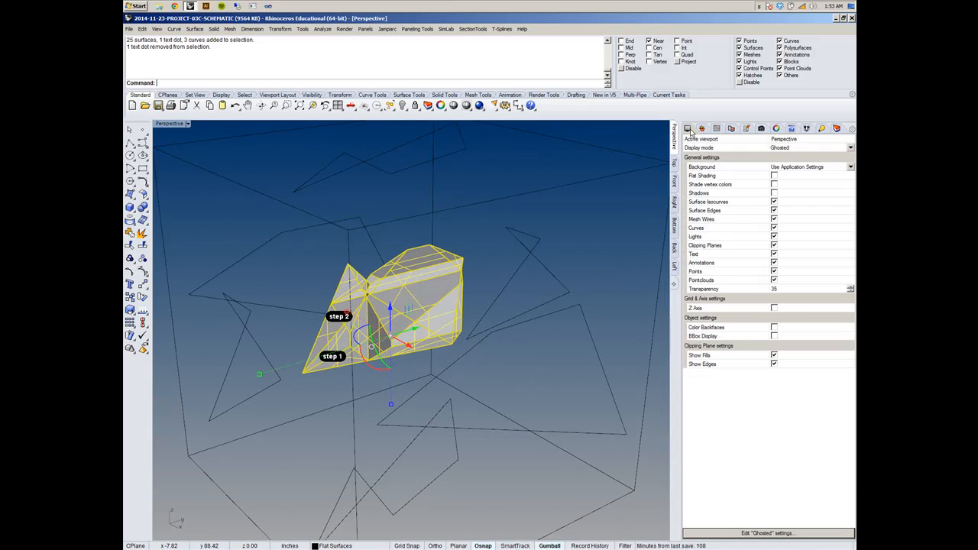
pyautogui.click(774, 327)
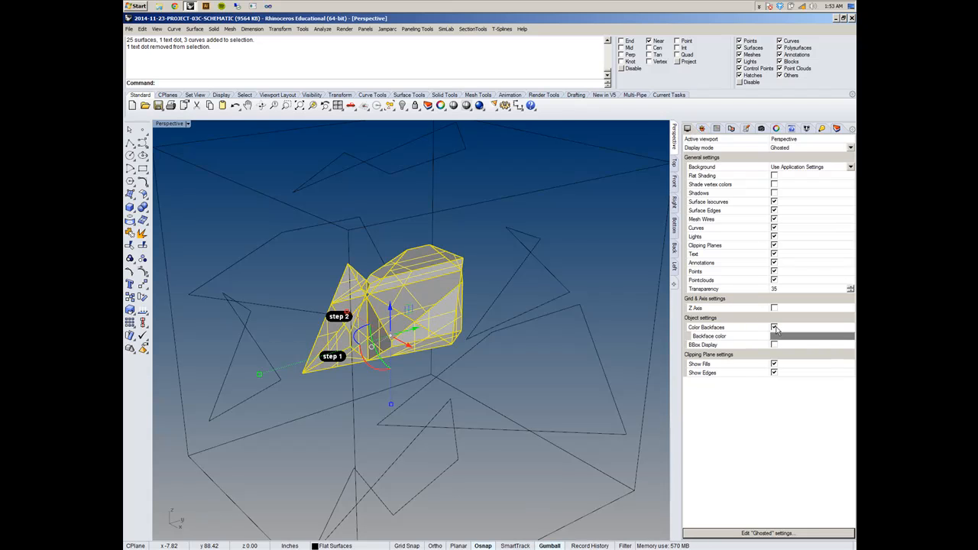
pyautogui.click(786, 340)
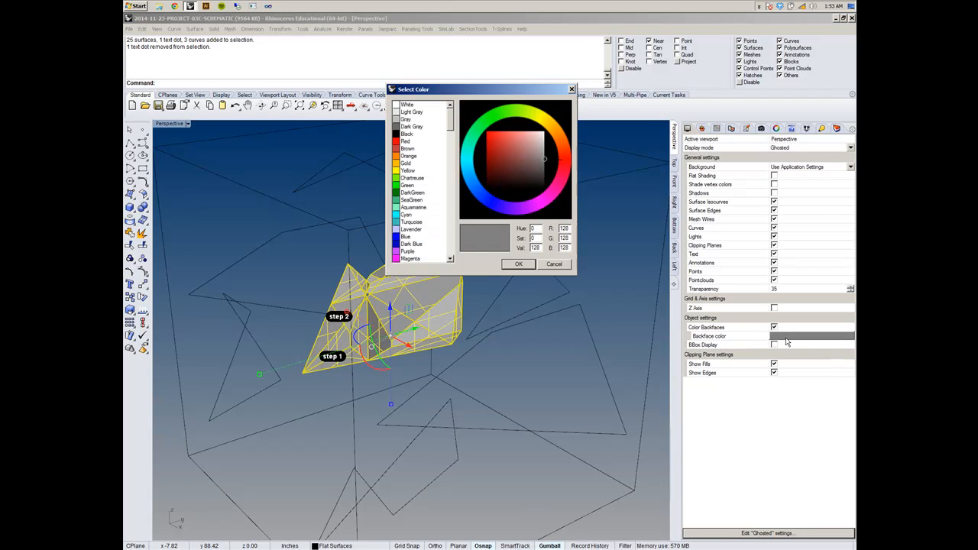
pyautogui.click(409, 155)
pyautogui.click(518, 263)
pyautogui.click(511, 309)
# - Switch the perspective viewport back to Shaded display
pyautogui.moveTo(485, 290); pyautogui.dragTo(265, 239, button='right')
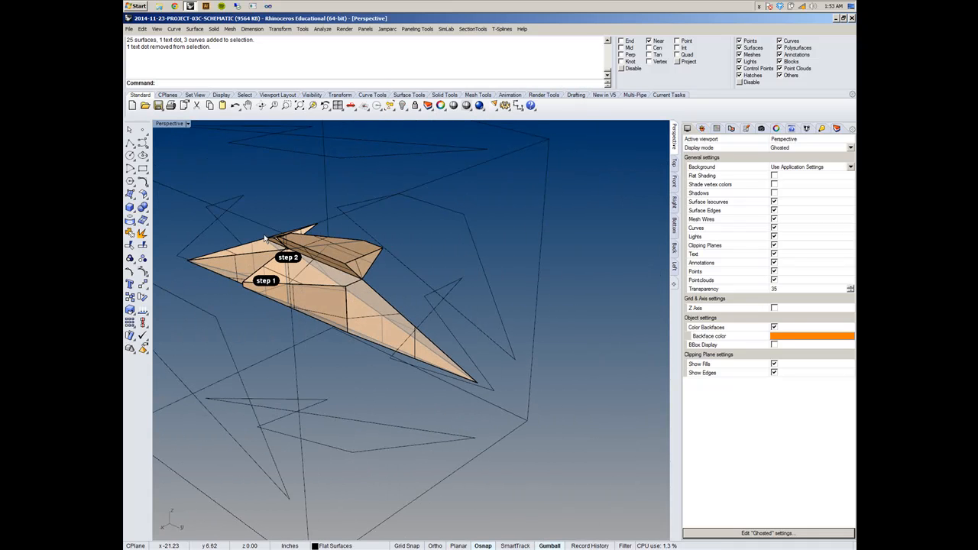
pyautogui.click(188, 124)
pyautogui.click(192, 152)
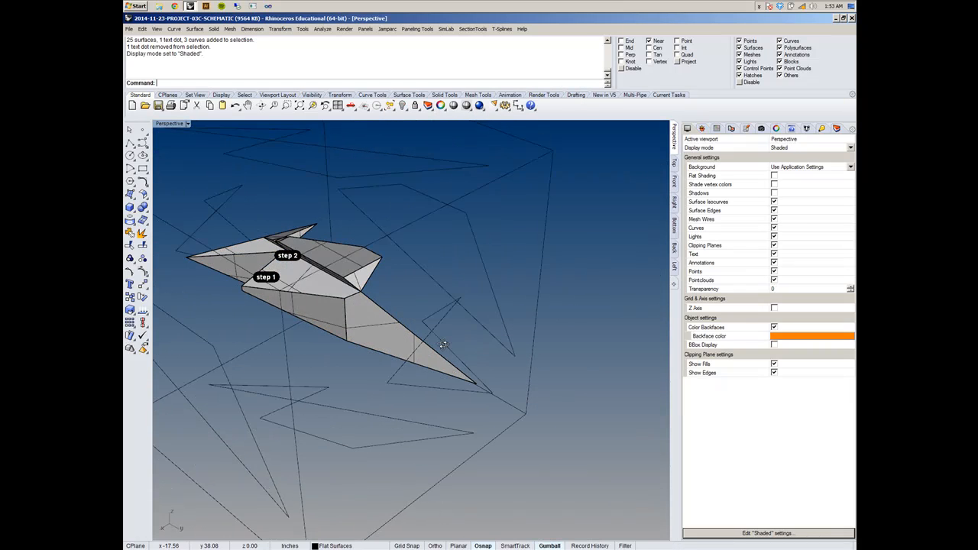
# - Flip the direction of the long narrow face running to the solid's far tip, and undo the flip
pyautogui.click(377, 327)
pyautogui.moveTo(377, 327); pyautogui.dragTo(337, 275, button='right')
pyautogui.scroll(3, 331, 266)
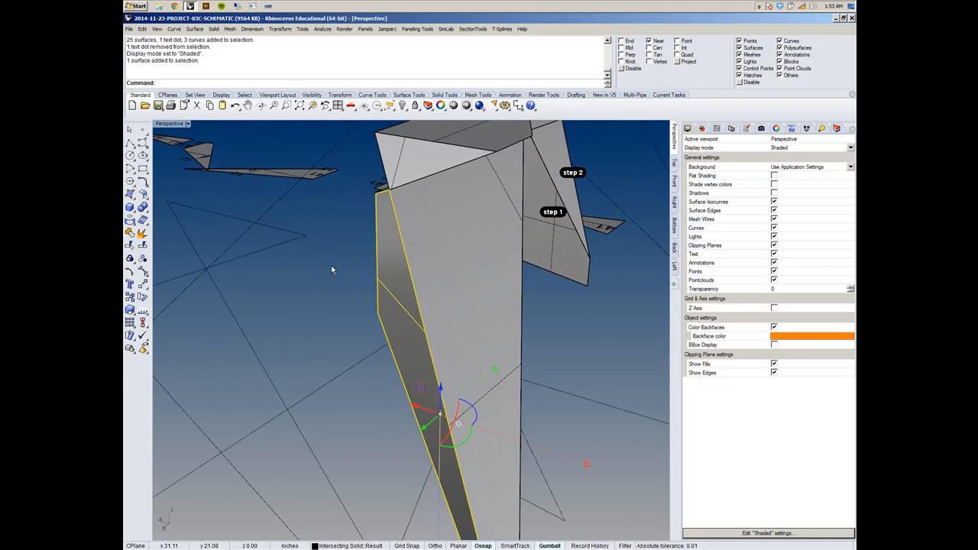
pyautogui.write('Flip')
pyautogui.press('Return')
pyautogui.moveTo(360, 263); pyautogui.dragTo(377, 283, button='right')
pyautogui.hotkey('ctrl', 'z')
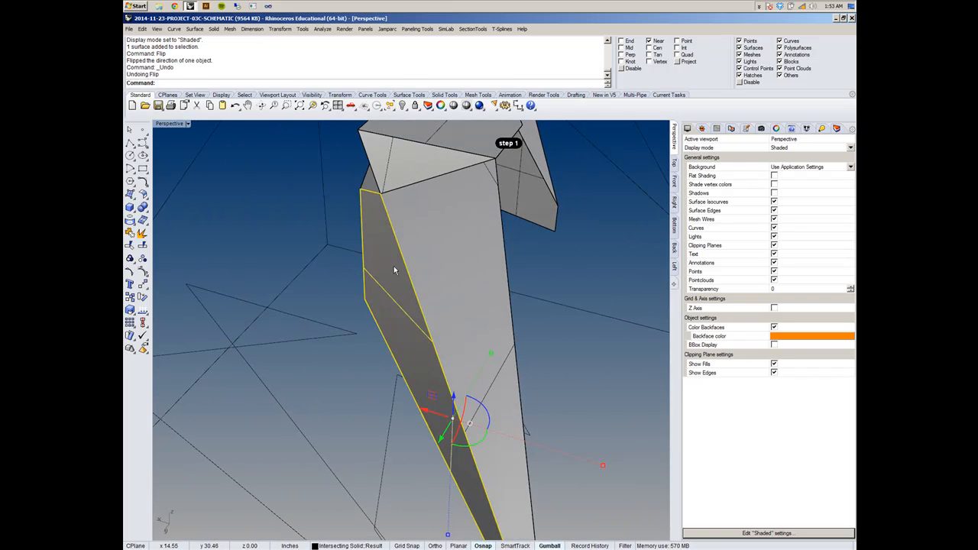
# - Examine the row of unrolled flat pieces and their placement relative to the solid
pyautogui.scroll(-6, 406, 241)
pyautogui.moveTo(406, 241); pyautogui.dragTo(233, 268, button='right')
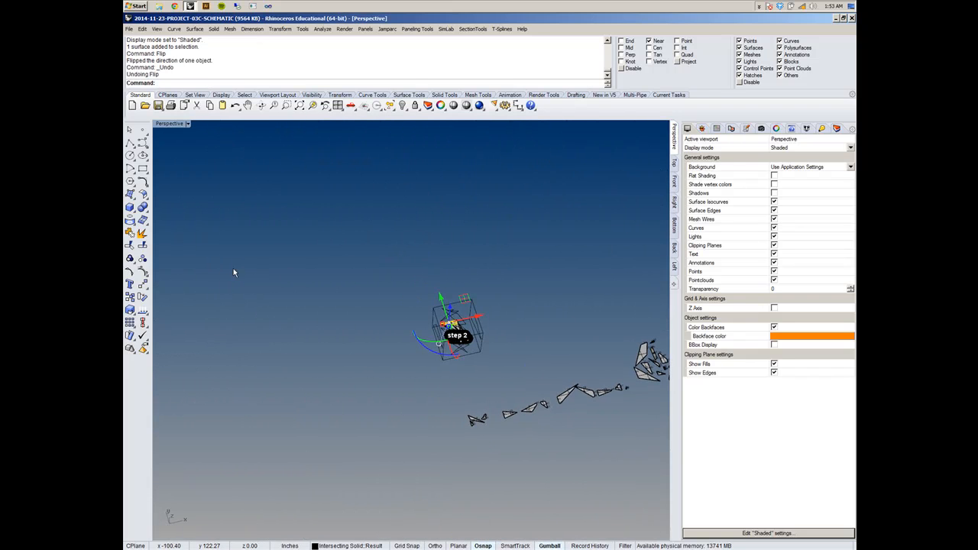
pyautogui.moveTo(521, 399); pyautogui.dragTo(467, 341, button='right')
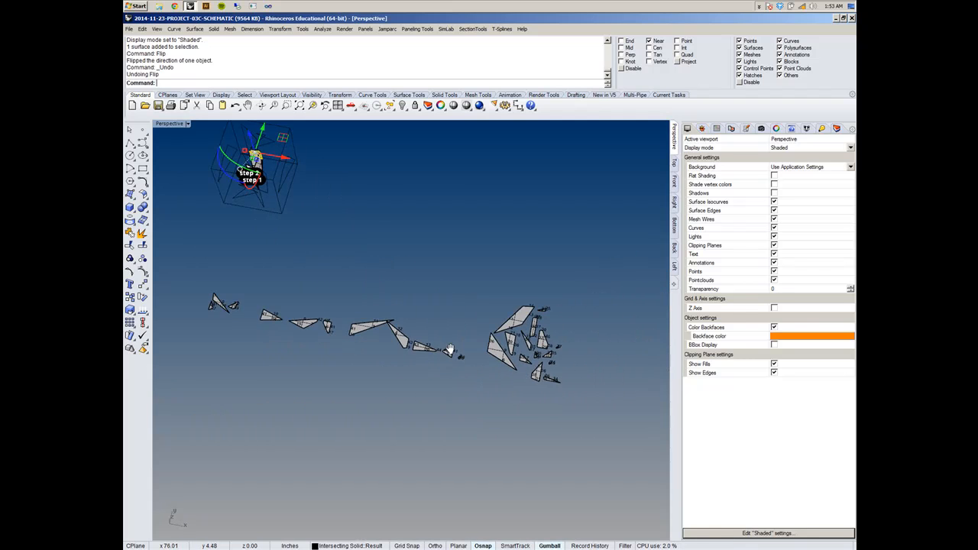
pyautogui.scroll(10, 469, 341)
pyautogui.keyDown('shift'); pyautogui.moveTo(537, 336); pyautogui.dragTo(435, 306, button='right'); pyautogui.keyUp('shift')
pyautogui.scroll(-8, 365, 291)
pyautogui.keyDown('shift'); pyautogui.moveTo(341, 311); pyautogui.dragTo(466, 355, button='right'); pyautogui.keyUp('shift')
pyautogui.scroll(-8, 453, 318)
pyautogui.scroll(10, 422, 291)
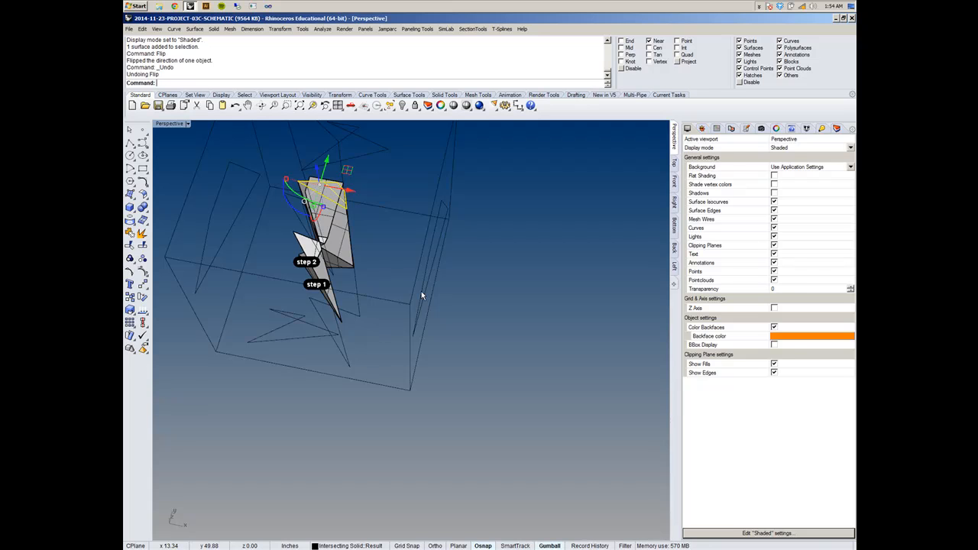
# - Join the surfaces of the small pointed volume next to the "step 2" dot
pyautogui.moveTo(353, 262); pyautogui.dragTo(290, 237, button='right')
pyautogui.scroll(10, 350, 209)
pyautogui.moveTo(349, 210); pyautogui.dragTo(507, 243, button='right')
pyautogui.moveTo(407, 271); pyautogui.dragTo(509, 281, button='right')
pyautogui.click(452, 306)
pyautogui.moveTo(378, 153); pyautogui.dragTo(461, 234)
pyautogui.moveTo(461, 235); pyautogui.dragTo(394, 208, button='right')
pyautogui.moveTo(386, 204); pyautogui.dragTo(525, 301)
pyautogui.moveTo(524, 301); pyautogui.dragTo(438, 280, button='right')
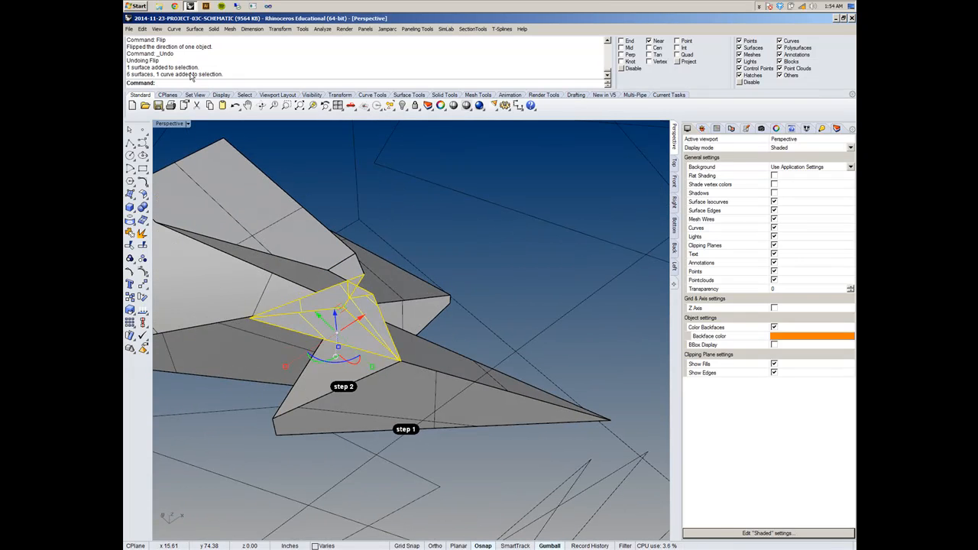
pyautogui.click(214, 29)
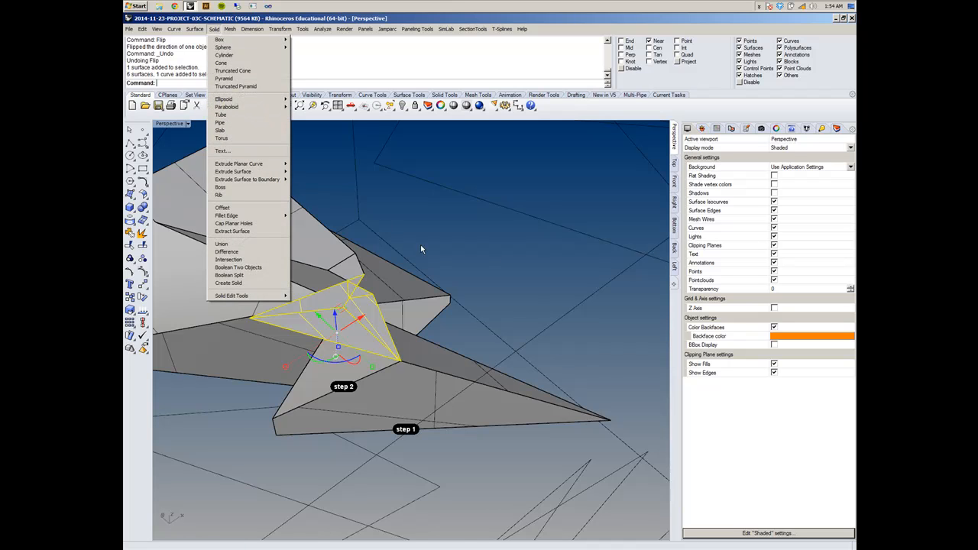
pyautogui.moveTo(471, 231); pyautogui.dragTo(477, 231, button='right')
pyautogui.click(142, 29)
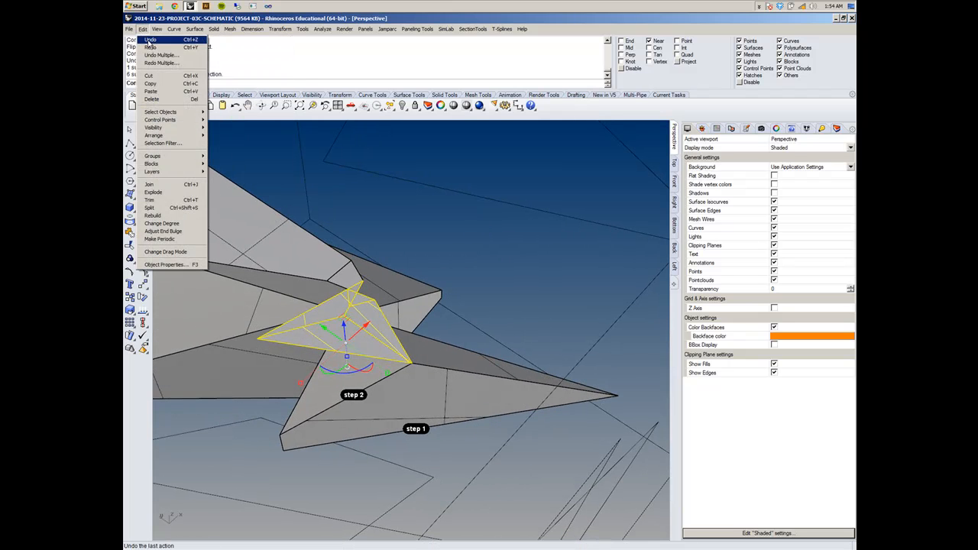
pyautogui.click(179, 187)
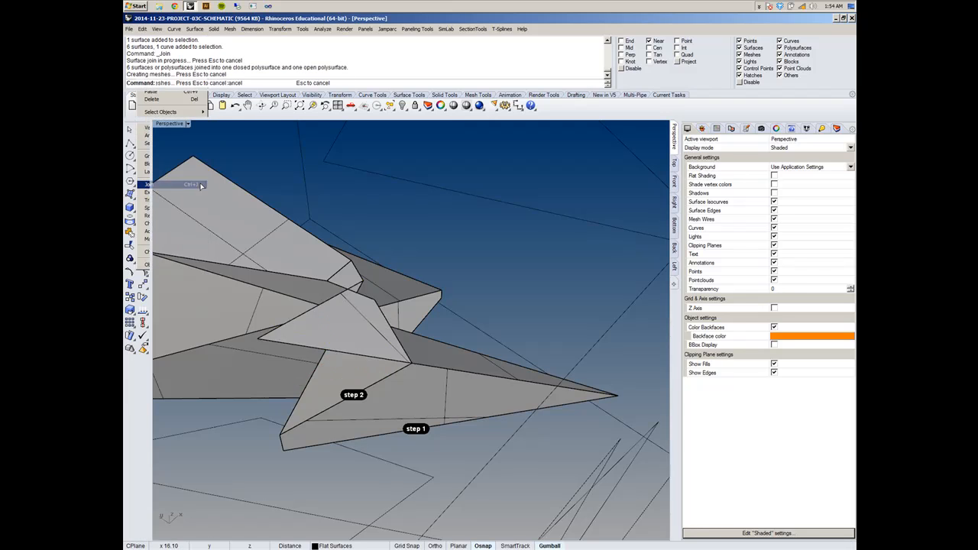
# - Set the UnrollSrf command's Explode option to No
pyautogui.moveTo(477, 255); pyautogui.dragTo(465, 228, button='right')
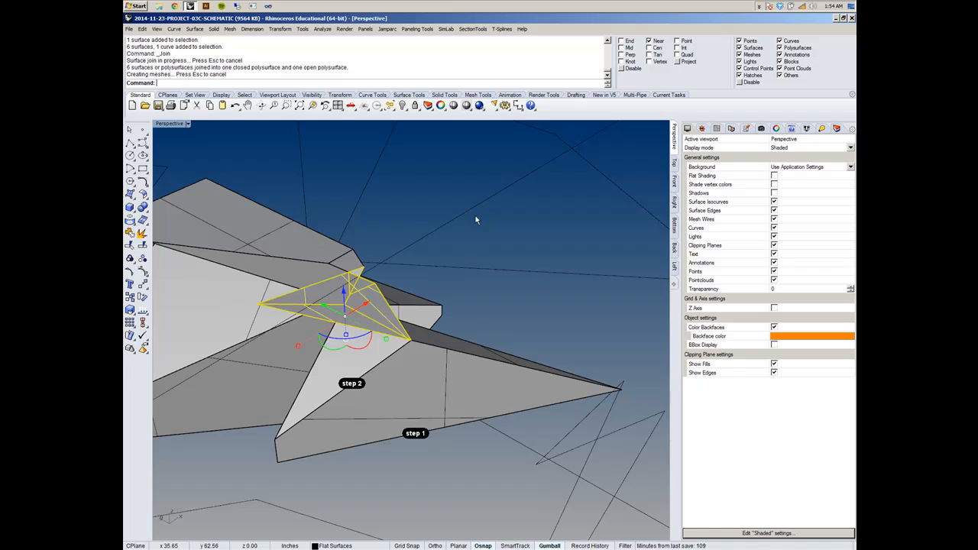
pyautogui.write('ll')
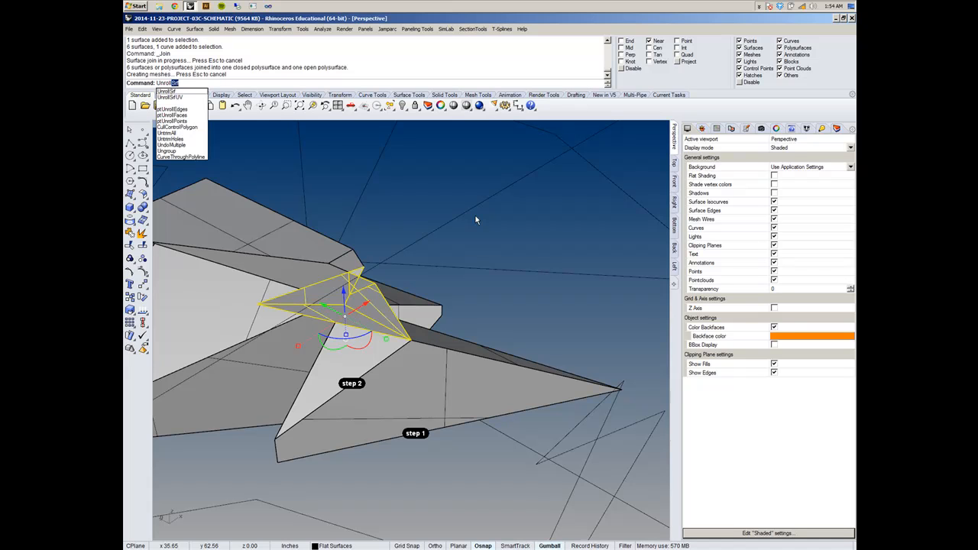
pyautogui.press('Return')
pyautogui.moveTo(476, 220); pyautogui.dragTo(350, 196, button='right')
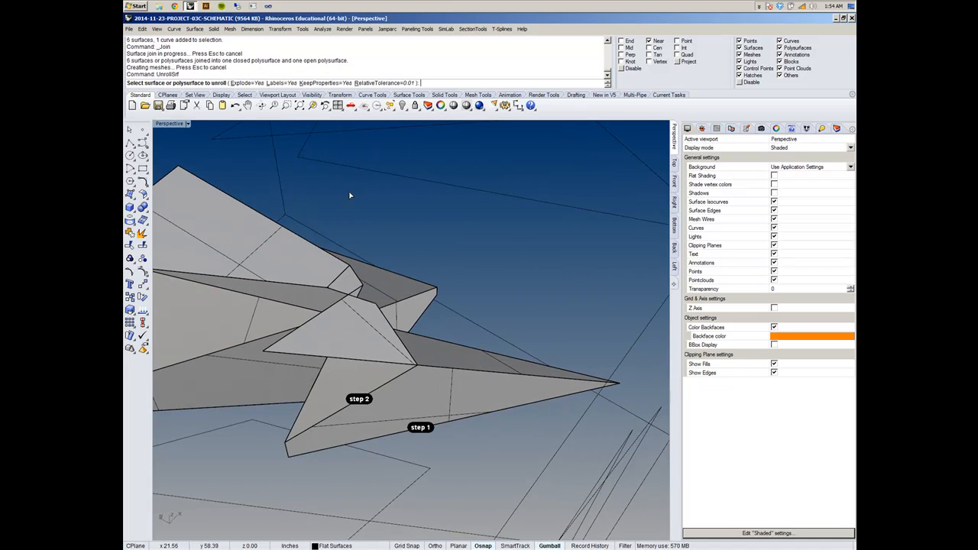
pyautogui.click(244, 83)
pyautogui.moveTo(390, 229)
pyautogui.mouseDown(button='right')
pyautogui.moveTo(399, 224)
pyautogui.moveTo(401, 245)
pyautogui.mouseUp(button='right')
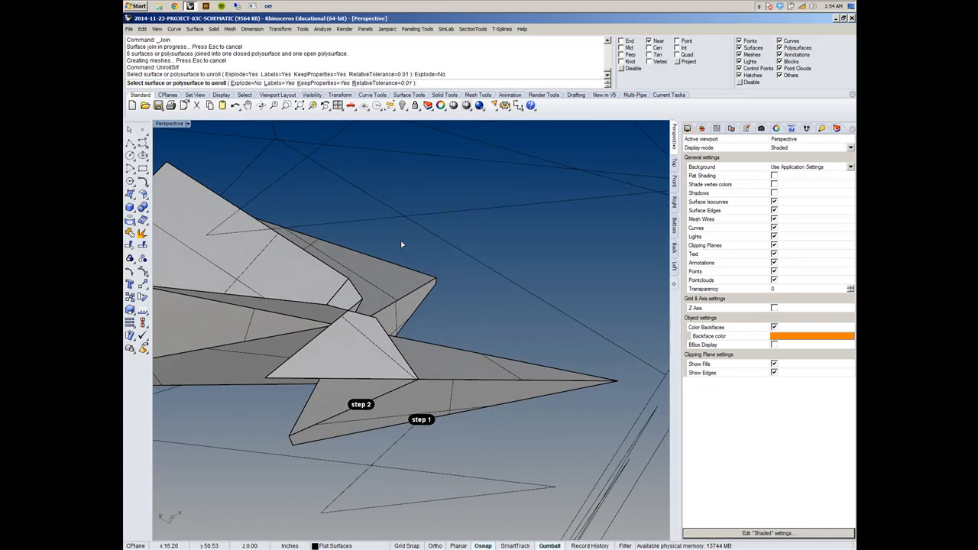
pyautogui.press('Escape')
# - Unroll the small joined volume above the "step 2" dot with Explode=No and Labels=Yes
pyautogui.scroll(-10, 434, 327)
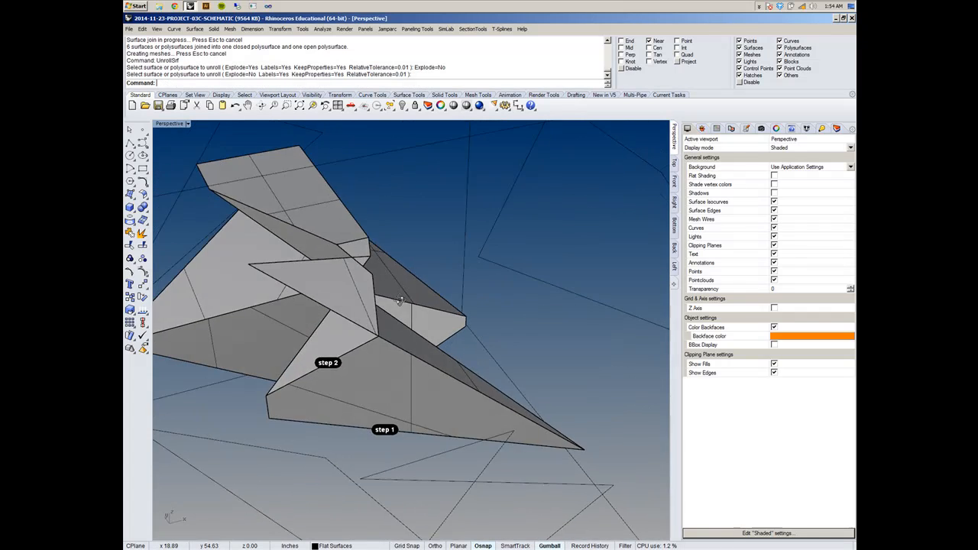
pyautogui.scroll(10, 396, 282)
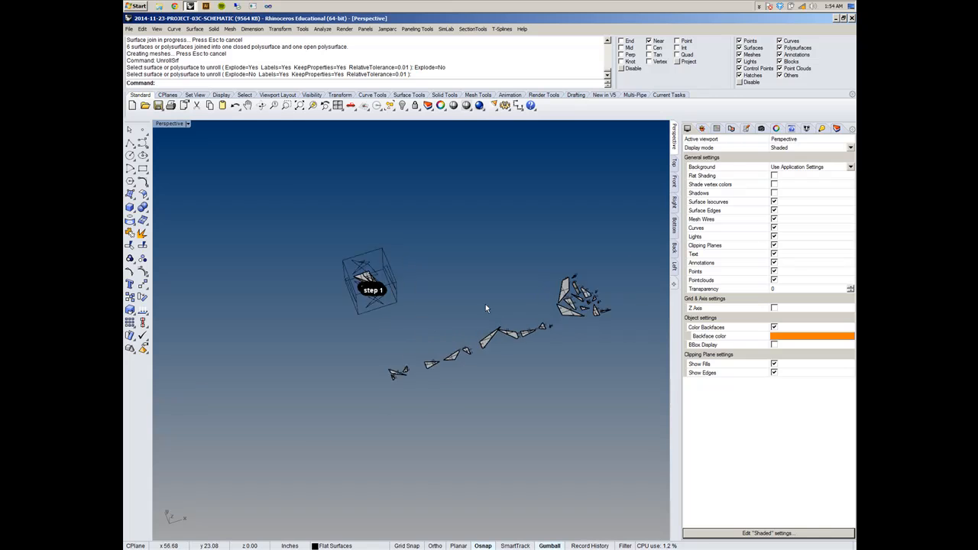
pyautogui.scroll(10, 350, 277)
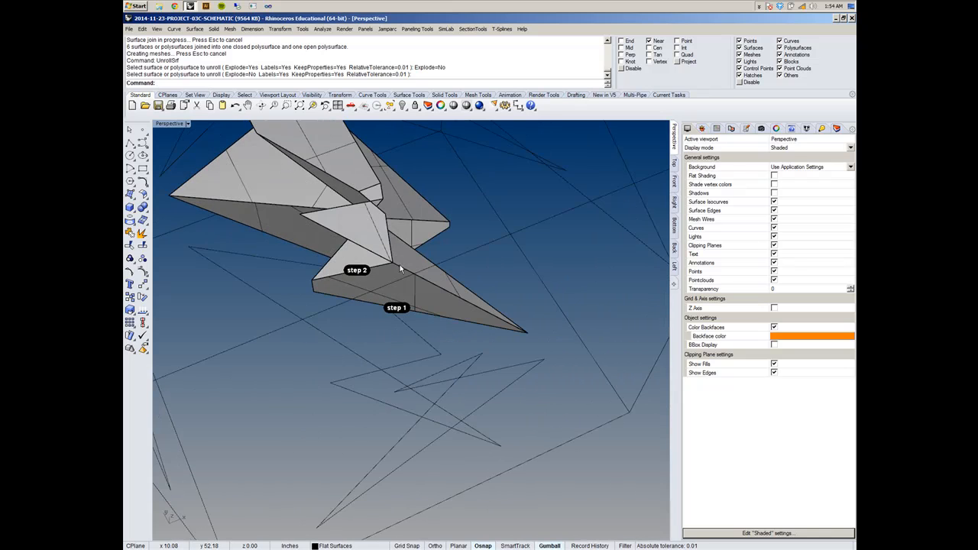
pyautogui.rightClick(440, 229)
pyautogui.keyDown('shift'); pyautogui.moveTo(441, 228); pyautogui.dragTo(428, 366, button='right'); pyautogui.keyUp('shift')
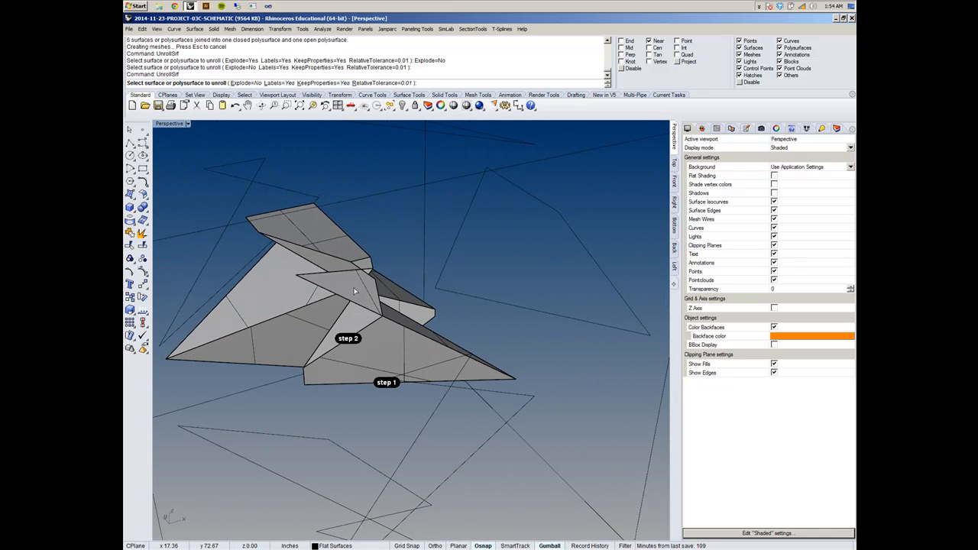
pyautogui.click(357, 289)
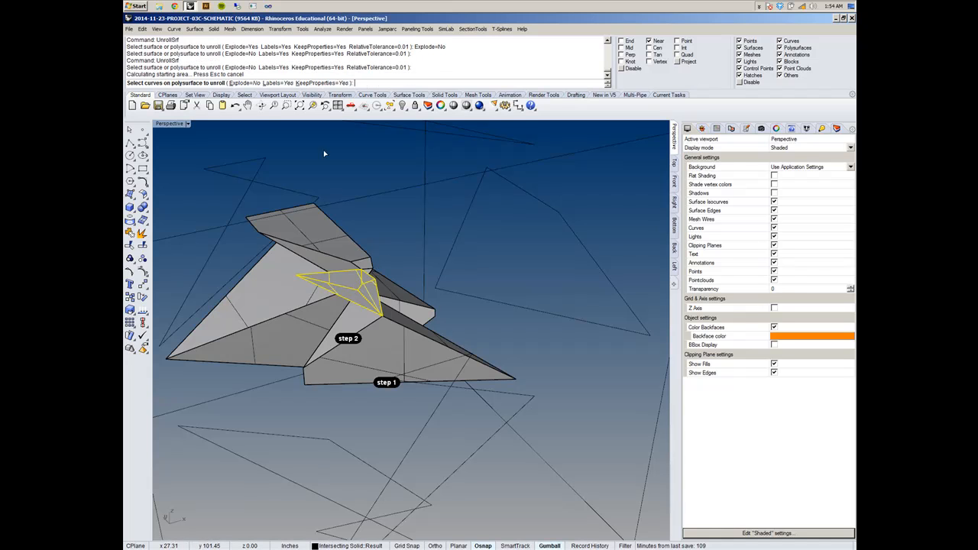
pyautogui.rightClick(343, 217)
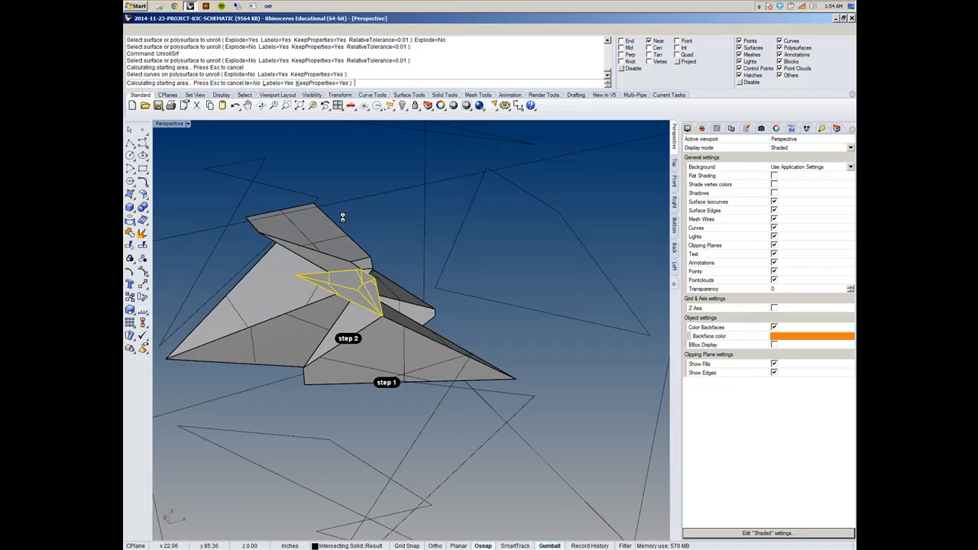
# - Inspect the labelled flat pieces of the unrolled small volume, and undo the unroll
pyautogui.scroll(-5, 347, 221)
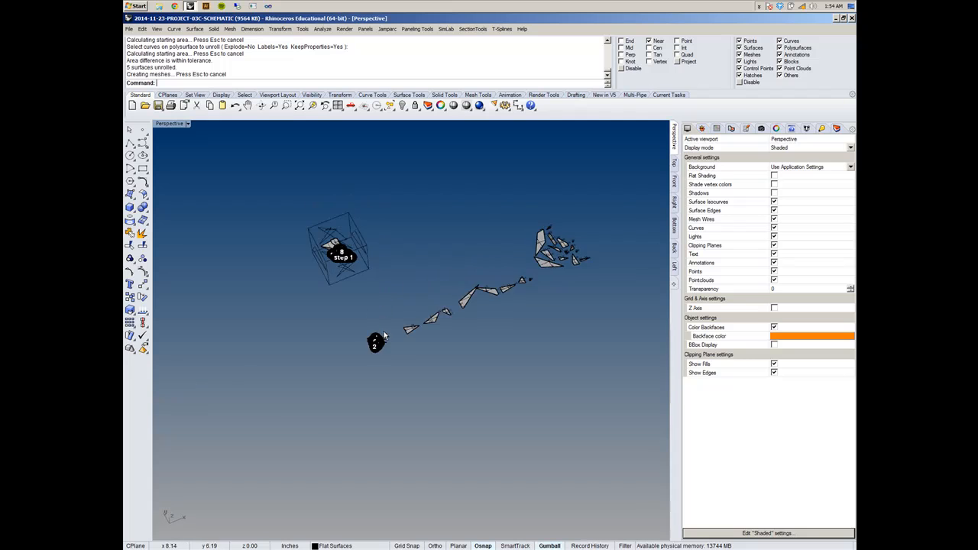
pyautogui.scroll(5, 379, 347)
pyautogui.keyDown('shift'); pyautogui.moveTo(310, 378); pyautogui.dragTo(451, 390, button='right'); pyautogui.keyUp('shift')
pyautogui.click(399, 387)
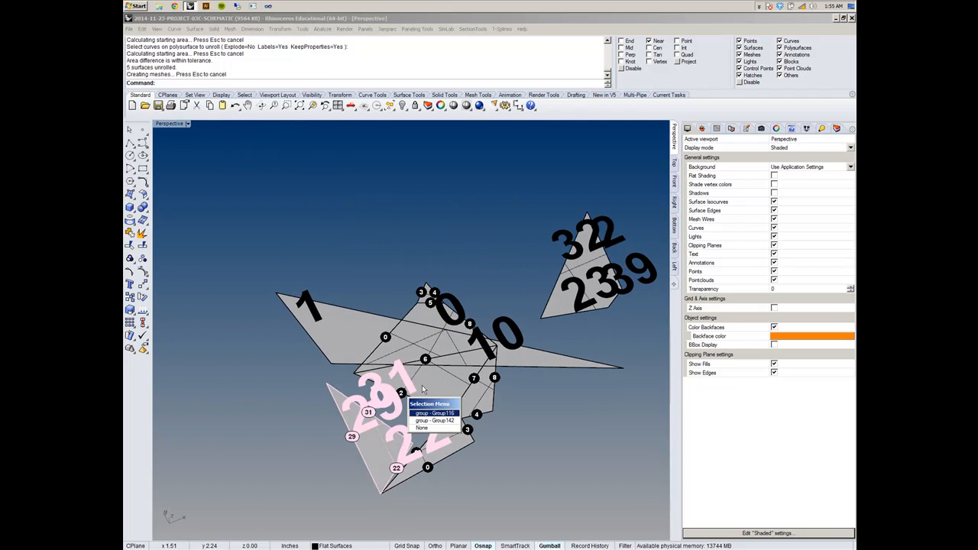
pyautogui.click(533, 415)
pyautogui.moveTo(532, 425); pyautogui.dragTo(510, 436, button='right')
pyautogui.keyDown('shift'); pyautogui.moveTo(372, 423); pyautogui.dragTo(458, 312, button='right'); pyautogui.keyUp('shift')
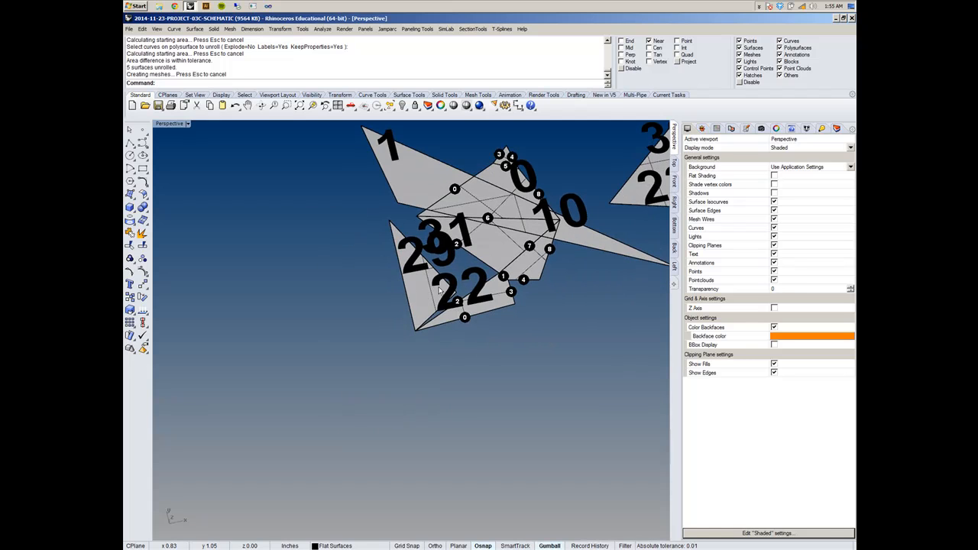
pyautogui.keyDown('shift'); pyautogui.moveTo(485, 281); pyautogui.dragTo(409, 365, button='right'); pyautogui.keyUp('shift')
pyautogui.scroll(1, 474, 281)
pyautogui.scroll(-4, 474, 281)
pyautogui.hotkey('ctrl', 'z')
# - Examine from several sides how the small pointed volume meets the solid's neighbouring faces and its long tapering ends
pyautogui.keyDown('shift'); pyautogui.moveTo(466, 232); pyautogui.dragTo(465, 451, button='right'); pyautogui.keyUp('shift')
pyautogui.scroll(-6, 471, 428)
pyautogui.scroll(-4, 471, 429)
pyautogui.moveTo(452, 308); pyautogui.dragTo(451, 246, button='right')
pyautogui.scroll(9, 461, 348)
pyautogui.scroll(6, 461, 348)
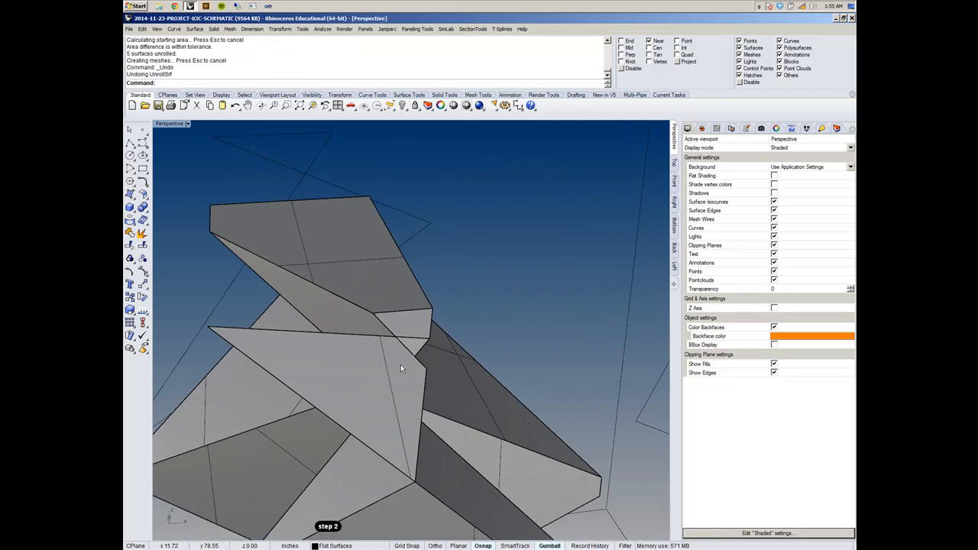
pyautogui.scroll(-2, 478, 343)
pyautogui.scroll(2, 296, 341)
pyautogui.keyDown('shift'); pyautogui.moveTo(296, 341); pyautogui.dragTo(445, 306, button='right'); pyautogui.keyUp('shift')
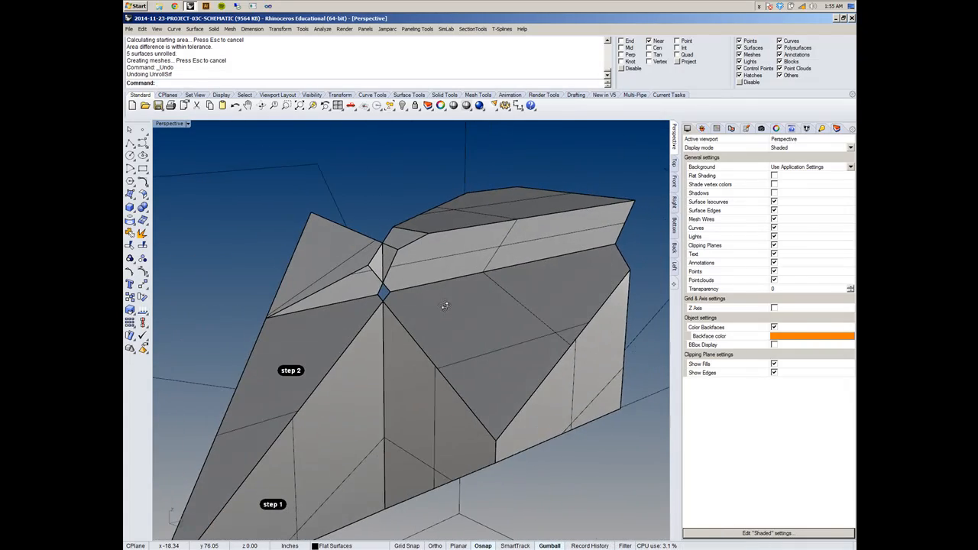
pyautogui.click(501, 337)
pyautogui.moveTo(501, 337); pyautogui.dragTo(348, 369, button='right')
pyautogui.scroll(-5, 299, 324)
pyautogui.scroll(3, 425, 306)
pyautogui.click(490, 244)
pyautogui.moveTo(490, 247); pyautogui.dragTo(456, 279, button='right')
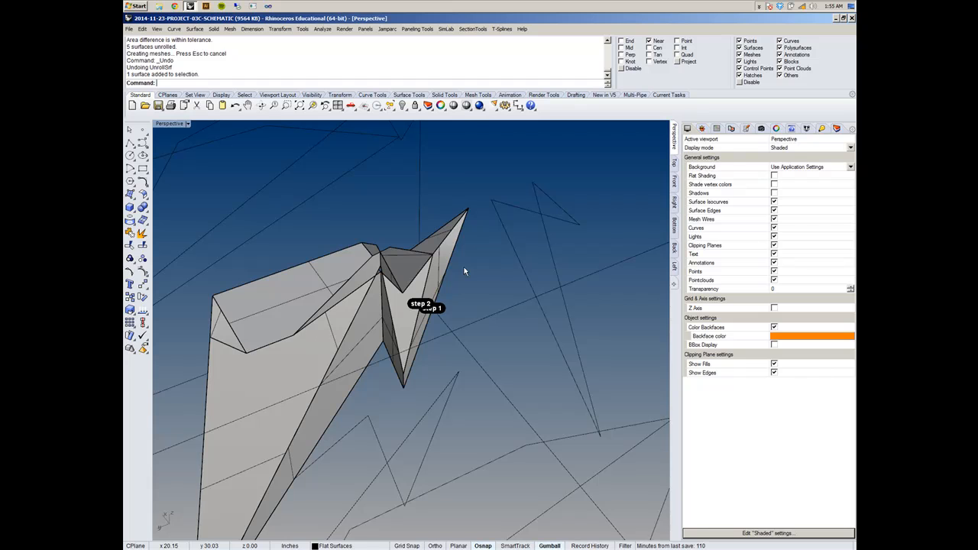
pyautogui.moveTo(464, 267); pyautogui.dragTo(435, 197, button='right')
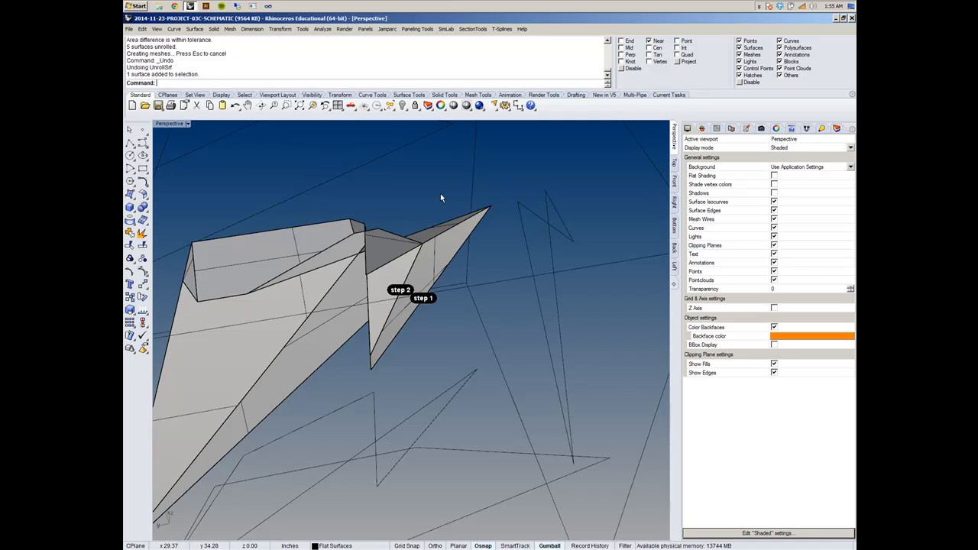
pyautogui.scroll(-6, 516, 192)
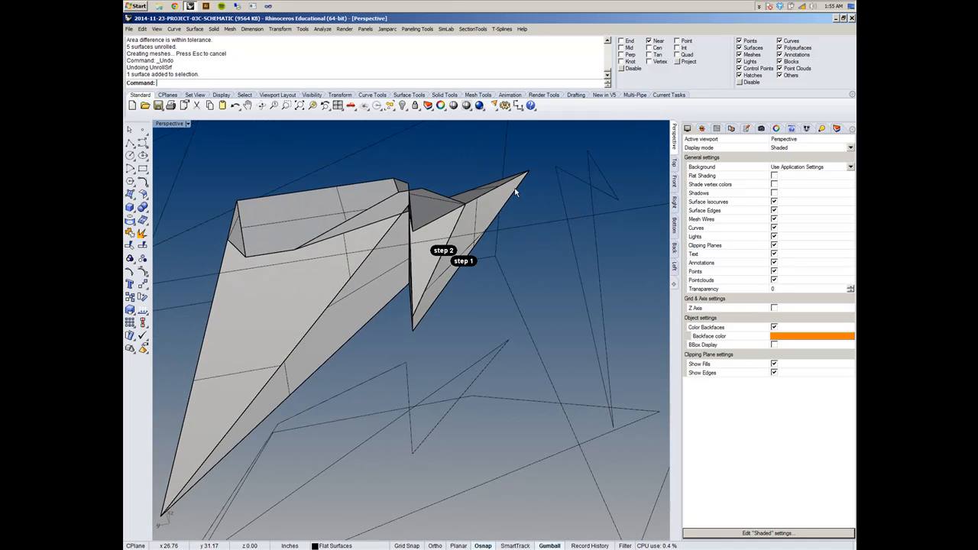
pyautogui.moveTo(516, 192); pyautogui.dragTo(390, 248, button='right')
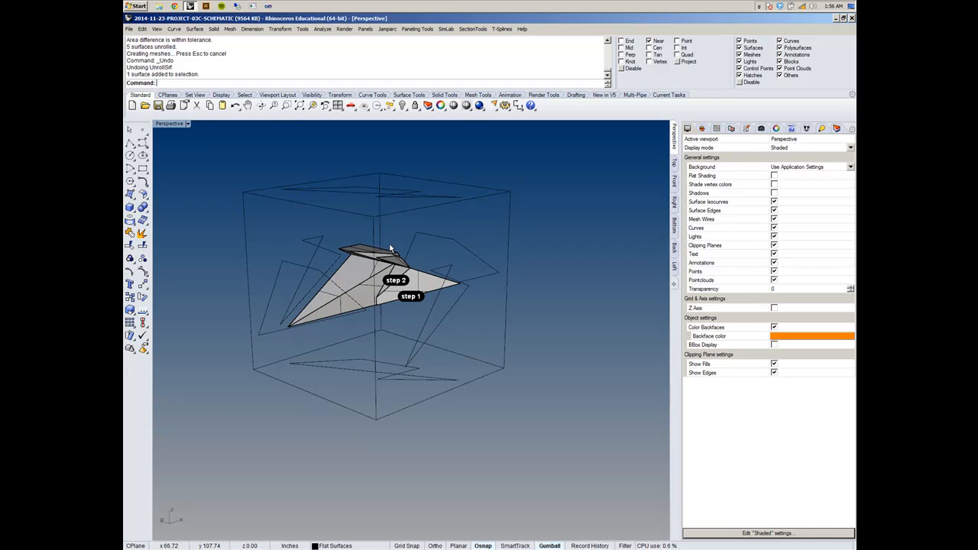
# - Delete the "step 2" and "step 1" text dots from the solid
pyautogui.moveTo(390, 248); pyautogui.dragTo(413, 297, button='right')
pyautogui.scroll(7, 413, 298)
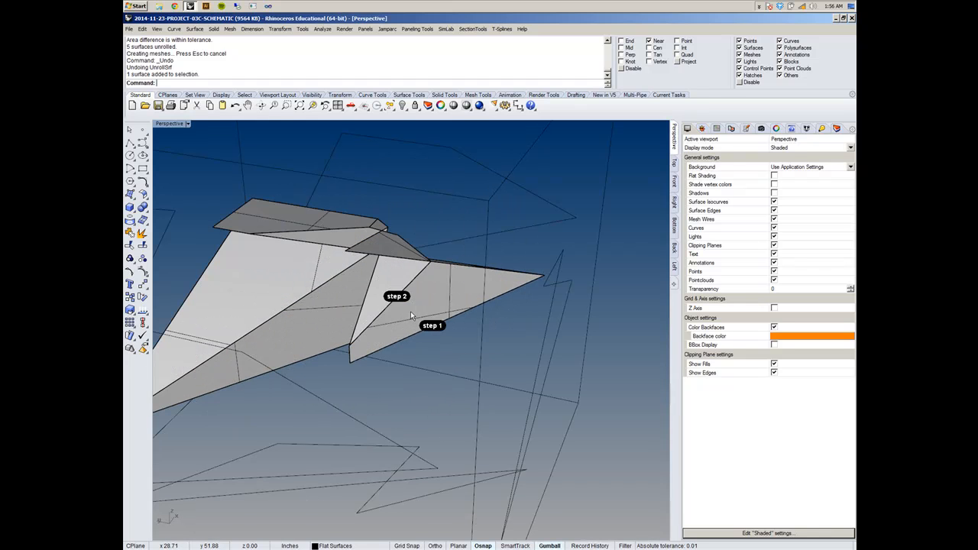
pyautogui.click(402, 299)
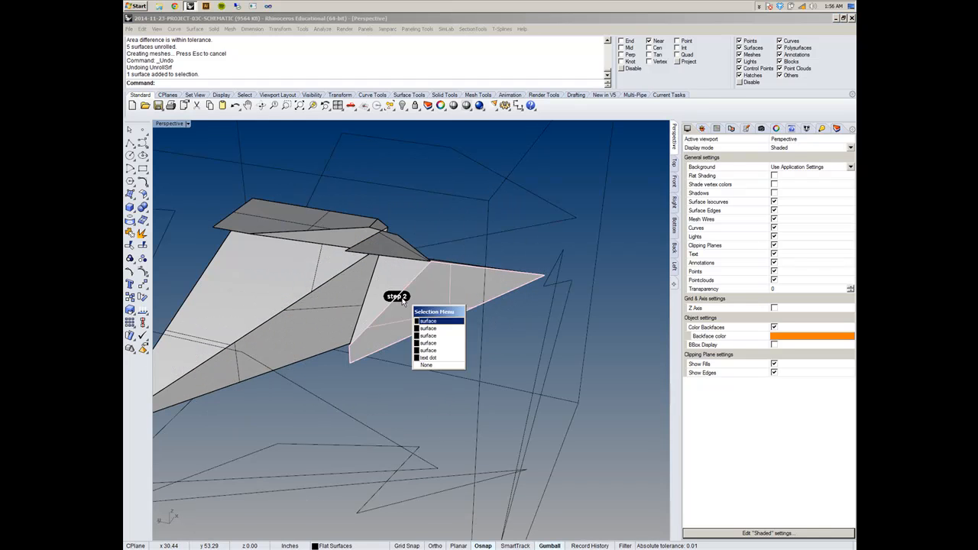
pyautogui.click(437, 359)
pyautogui.click(434, 329)
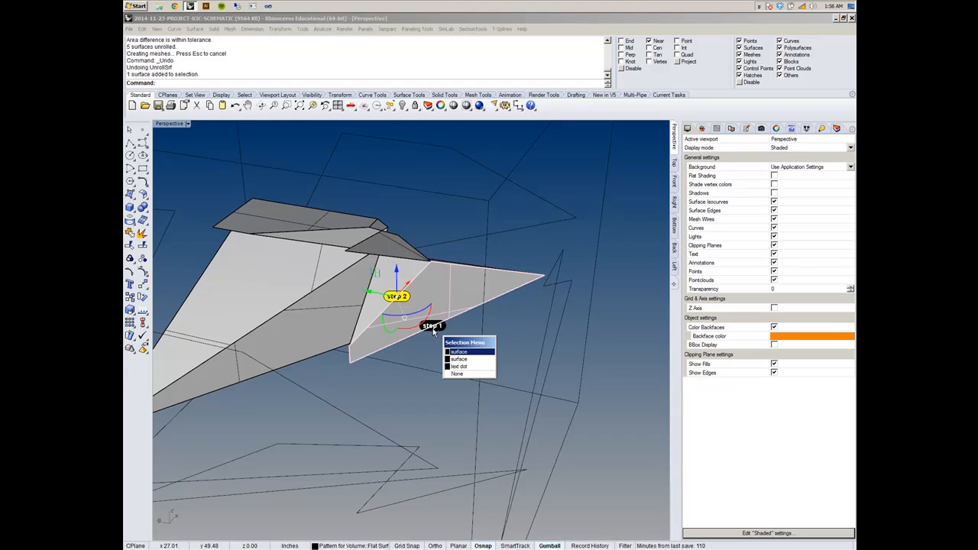
pyautogui.click(460, 366)
pyautogui.press('Delete')
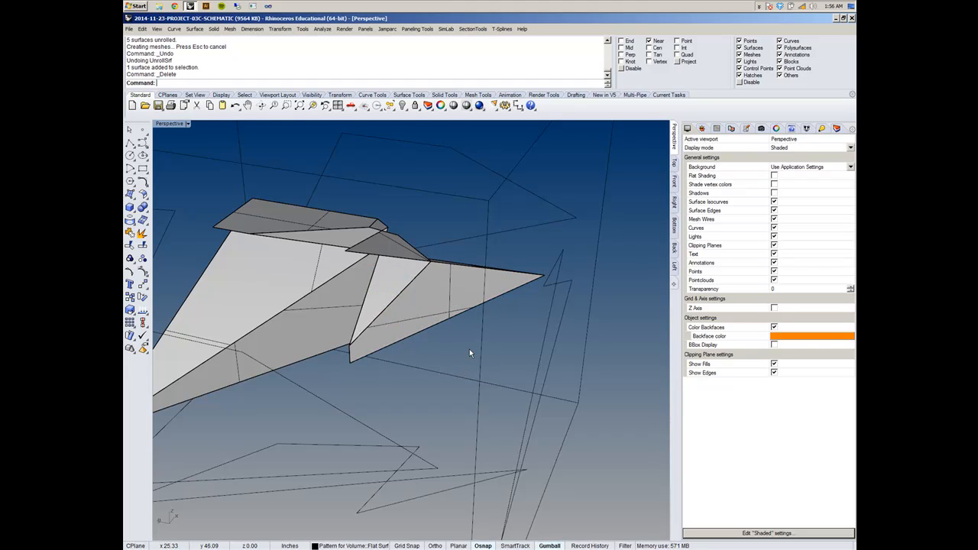
# - Undo the last nine commands at once, from the Delete back through the Join, Dots, layer changes, Hide, Explode and latest Drag
pyautogui.click(143, 30)
pyautogui.click(157, 55)
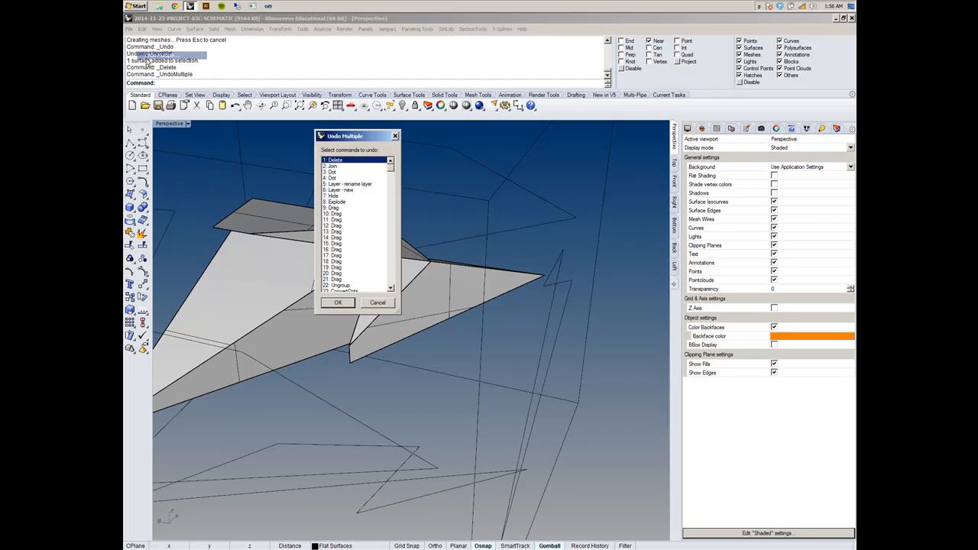
pyautogui.click(341, 214)
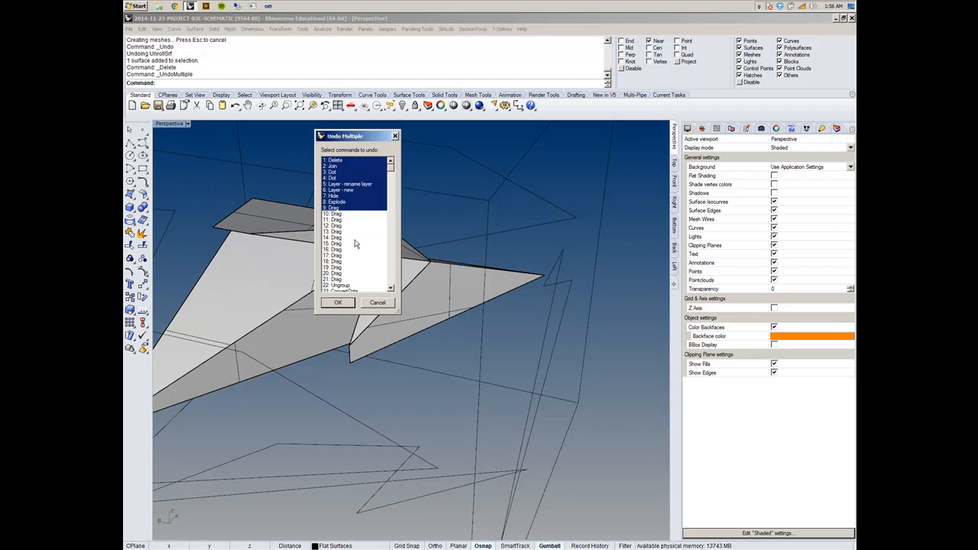
pyautogui.click(337, 303)
pyautogui.click(415, 367)
pyautogui.click(434, 345)
pyautogui.scroll(-8, 436, 346)
pyautogui.click(391, 336)
pyautogui.moveTo(390, 336); pyautogui.dragTo(420, 285, button='right')
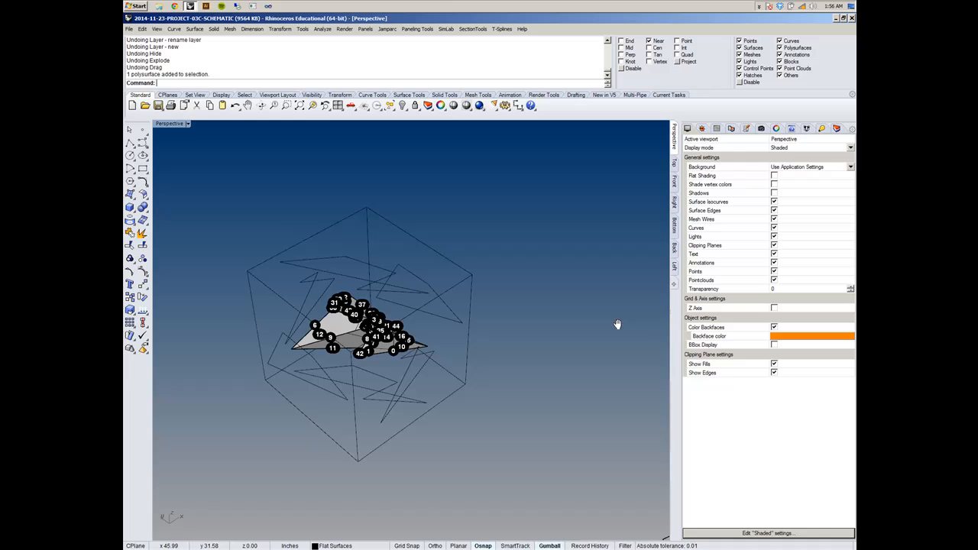
# - Show the layer list and bring both the solid and the row of numbered unrolled pieces into view
pyautogui.click(838, 130)
pyautogui.keyDown('shift'); pyautogui.moveTo(513, 281); pyautogui.dragTo(397, 276, button='right'); pyautogui.keyUp('shift')
pyautogui.scroll(-8, 397, 276)
pyautogui.keyDown('shift'); pyautogui.moveTo(439, 344); pyautogui.dragTo(375, 374, button='right'); pyautogui.keyUp('shift')
pyautogui.scroll(-9, 417, 341)
pyautogui.moveTo(419, 341); pyautogui.dragTo(430, 351, button='right')
# - Make Horizon Landscape the current layer and hide the Pattern for Volume layer
pyautogui.click(784, 467)
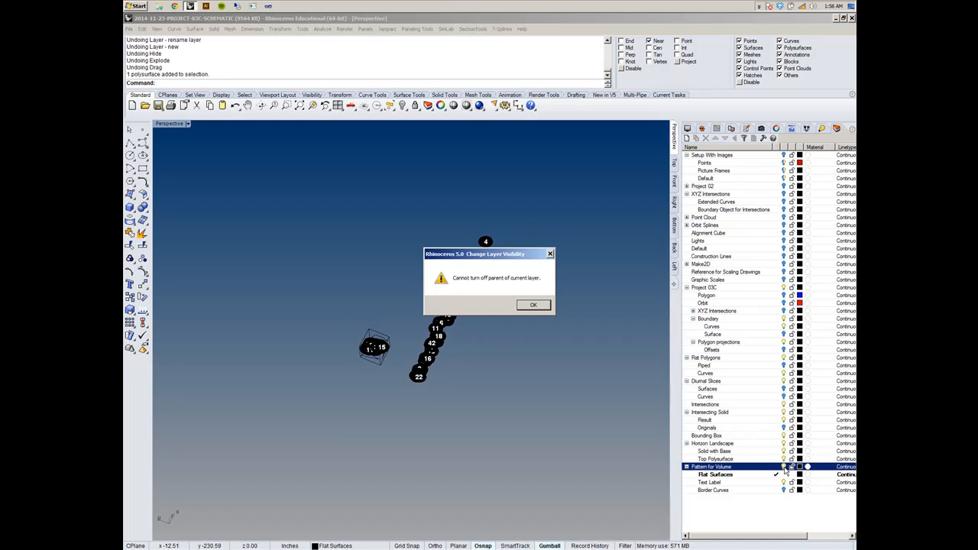
pyautogui.click(534, 305)
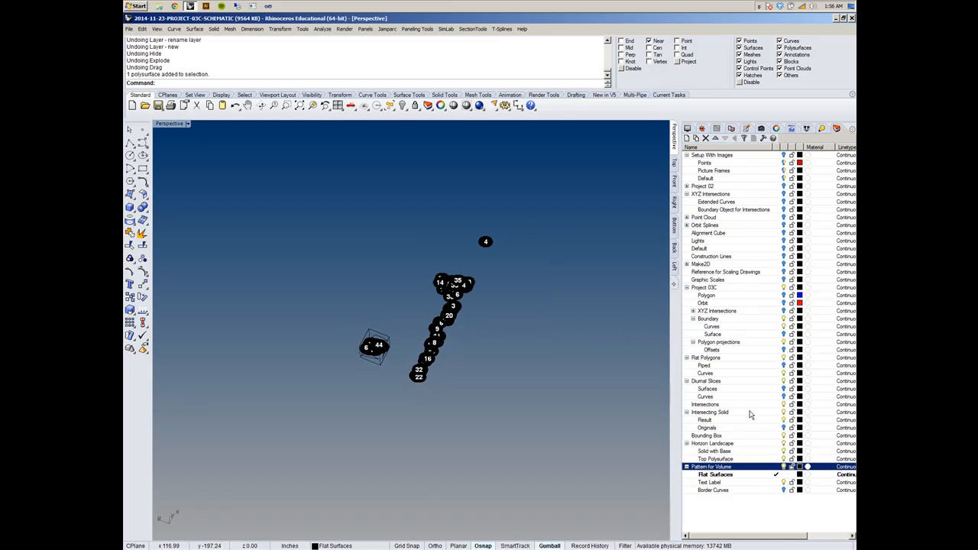
pyautogui.click(776, 444)
pyautogui.click(784, 468)
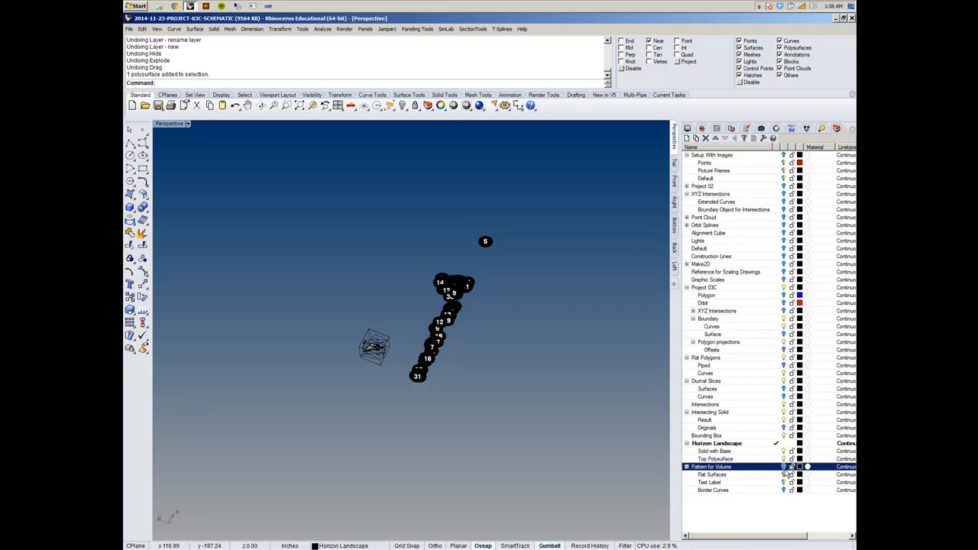
pyautogui.moveTo(510, 434); pyautogui.dragTo(417, 249, button='right')
pyautogui.moveTo(388, 203); pyautogui.dragTo(513, 391)
pyautogui.moveTo(551, 416); pyautogui.dragTo(441, 381, button='right')
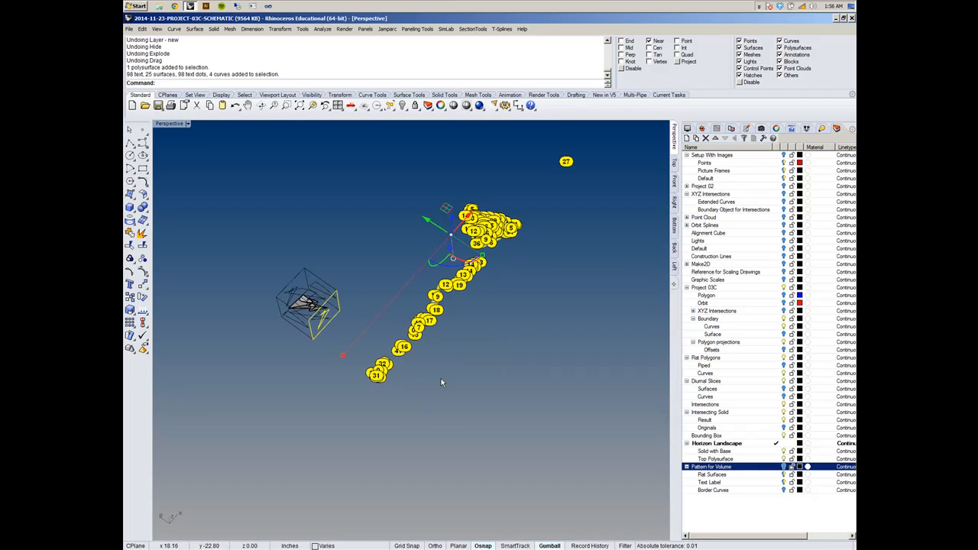
pyautogui.rightClick(770, 475)
pyautogui.click(760, 470)
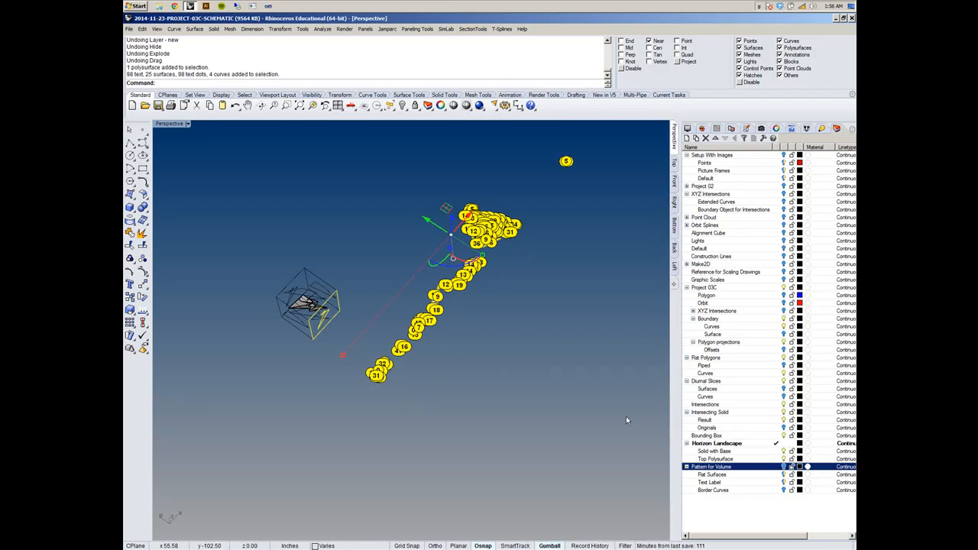
pyautogui.click(594, 396)
# - Make Top Polysurface the current layer and turn the Pattern for Volume layer back on
pyautogui.click(777, 460)
pyautogui.click(783, 468)
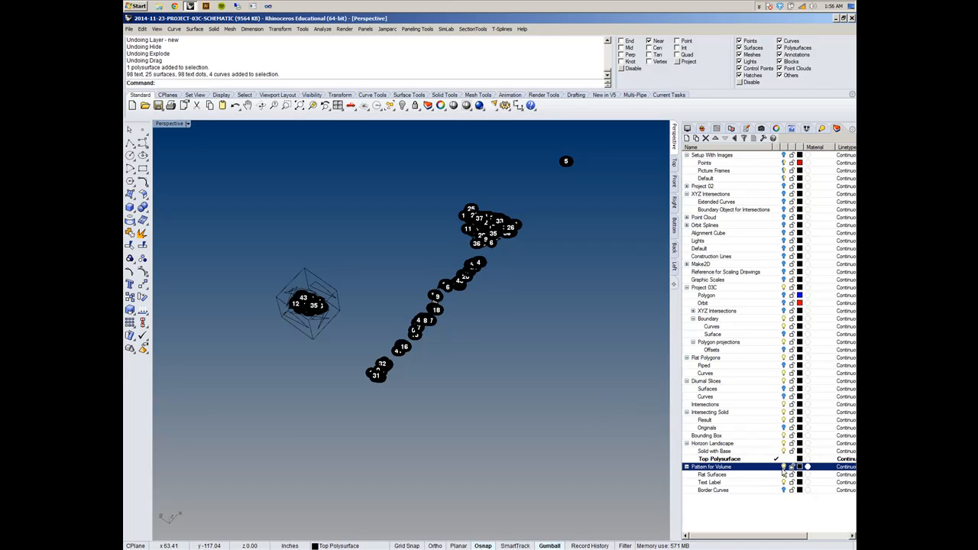
pyautogui.rightClick(514, 395)
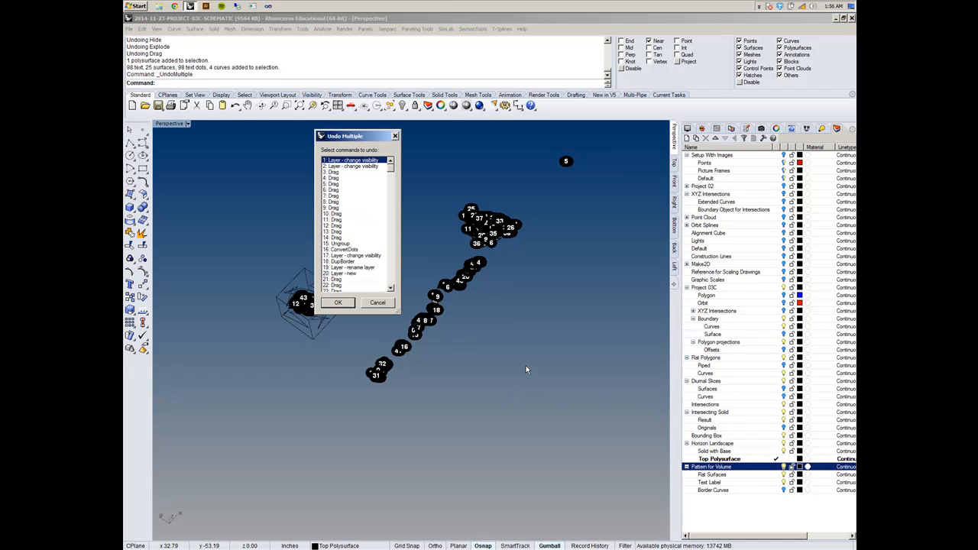
pyautogui.click(378, 302)
# - Select all the surfaces with SelSrf, move them to the Flat Surfaces layer and hide that layer
pyautogui.moveTo(455, 361); pyautogui.dragTo(551, 380, button='right')
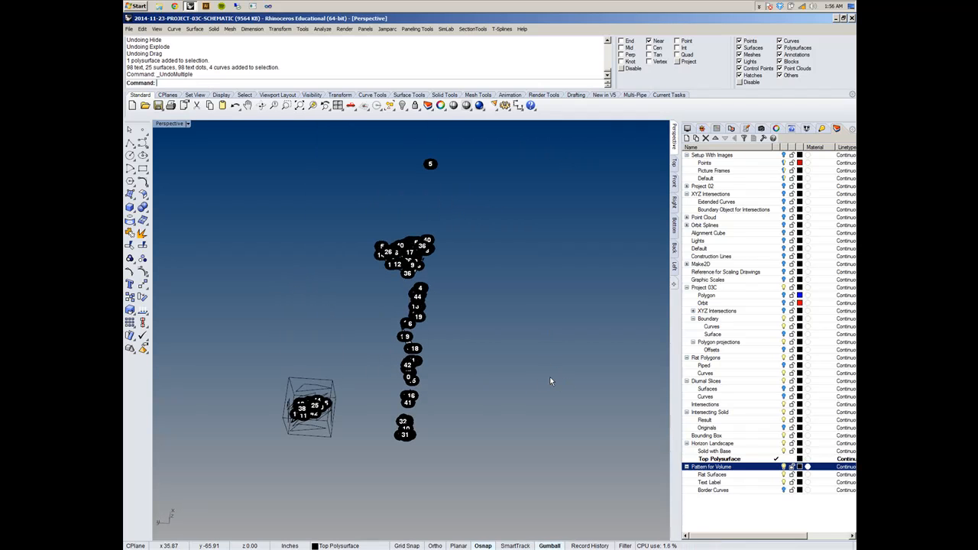
pyautogui.write('elSrf')
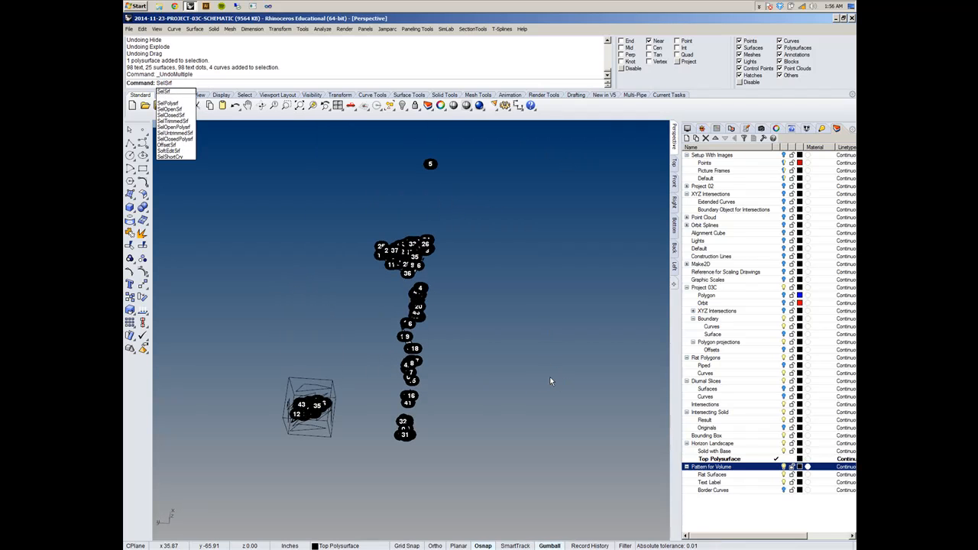
pyautogui.press('Return')
pyautogui.moveTo(533, 380); pyautogui.dragTo(479, 377, button='right')
pyautogui.click(751, 475)
pyautogui.rightClick(751, 474)
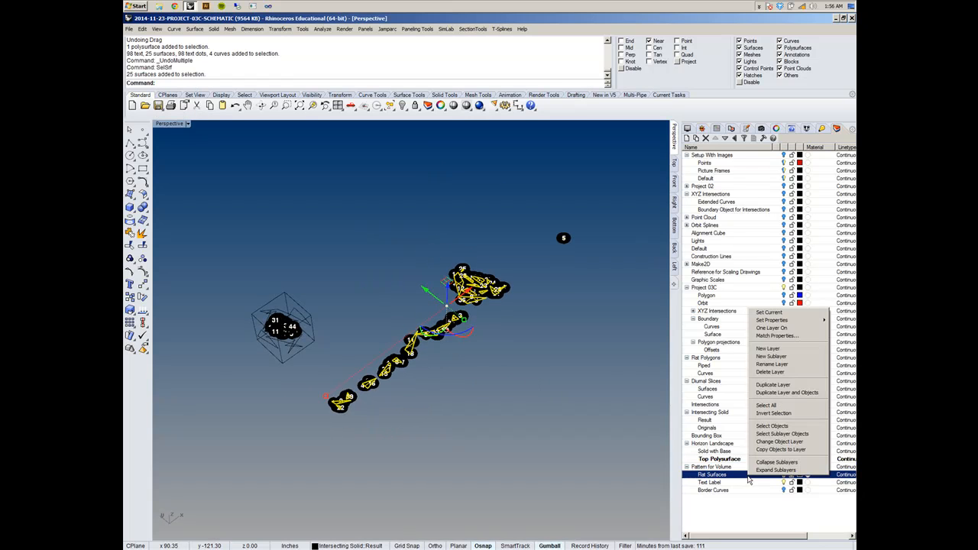
pyautogui.click(779, 442)
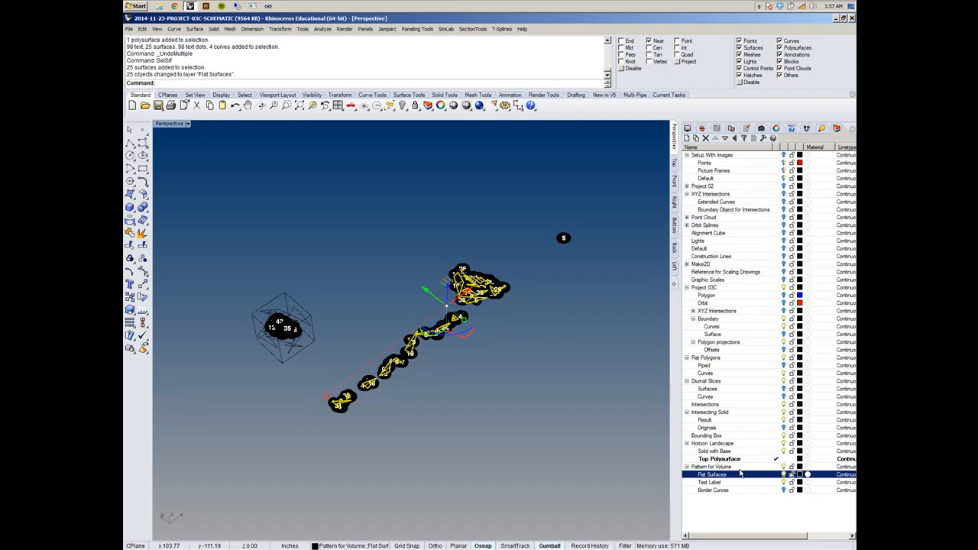
pyautogui.press('Escape')
pyautogui.moveTo(561, 401); pyautogui.dragTo(583, 413, button='right')
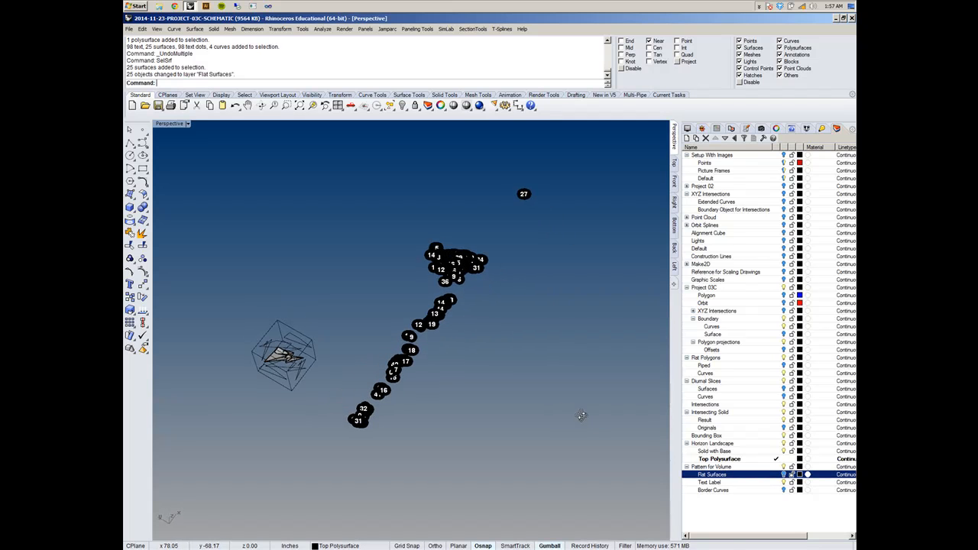
# - Create a Dots layer under Pattern for Volume, move the numbered text labels and dots onto it, and hide it
pyautogui.moveTo(321, 163); pyautogui.dragTo(635, 468)
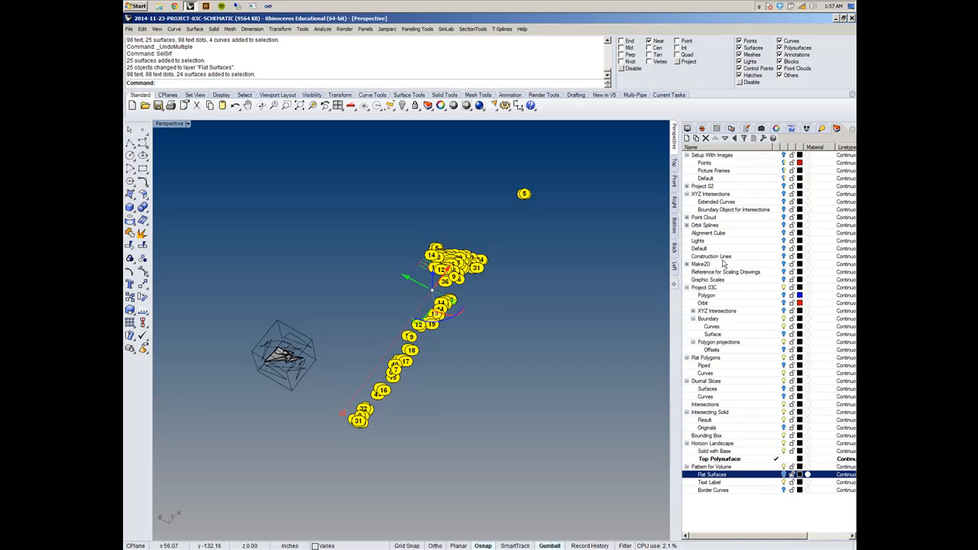
pyautogui.click(688, 139)
pyautogui.write('Dots')
pyautogui.press('Return')
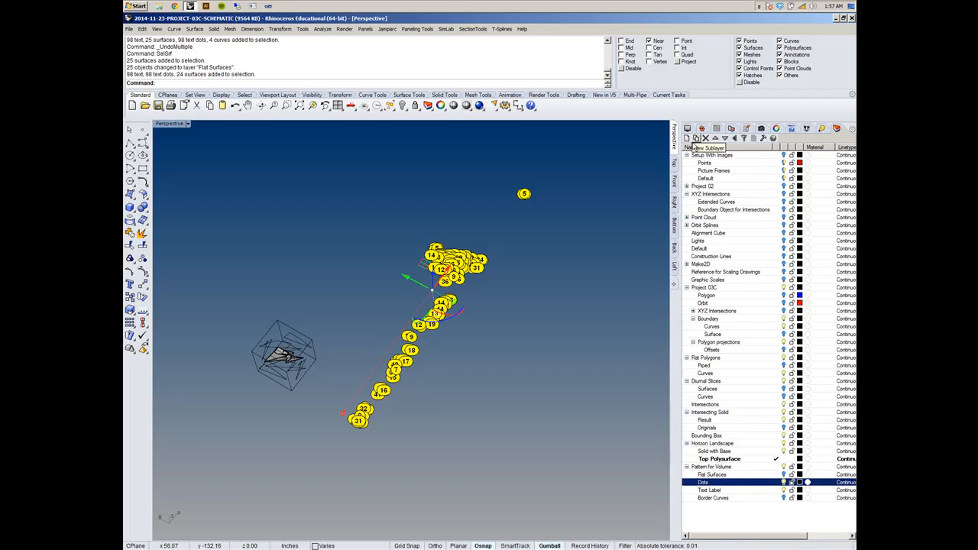
pyautogui.rightClick(737, 487)
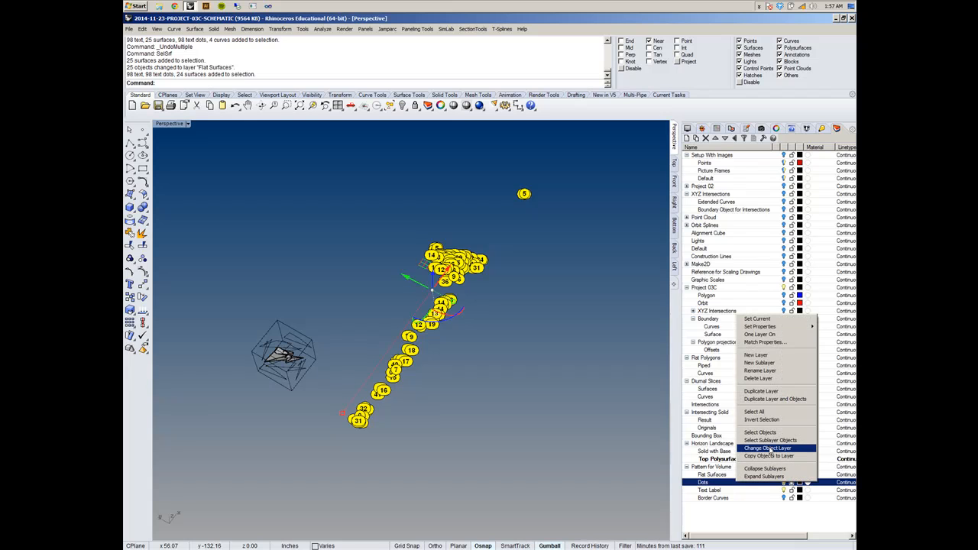
pyautogui.click(775, 451)
pyautogui.click(785, 484)
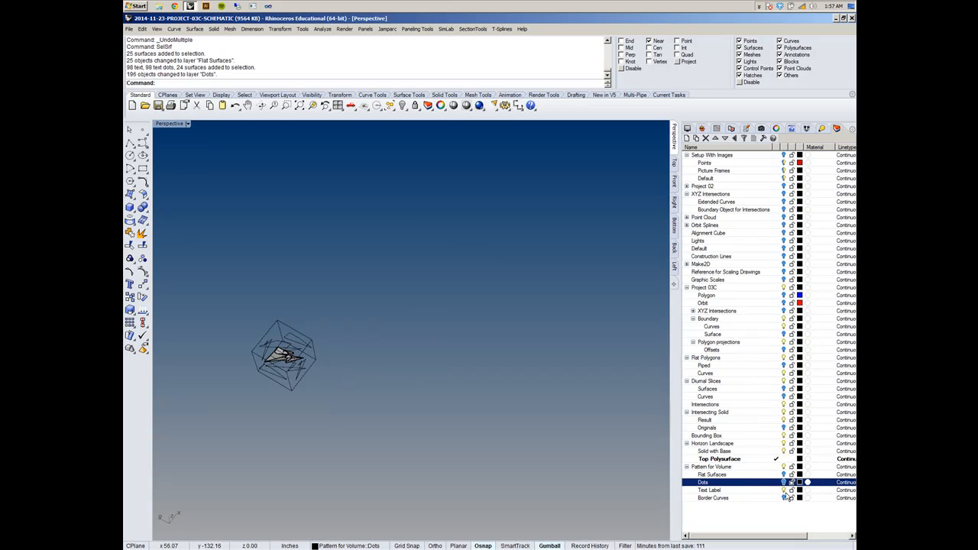
# - Hide the Text Label and Flat Polygons layers and bring the intersecting solid into close view
pyautogui.click(785, 492)
pyautogui.moveTo(483, 416); pyautogui.dragTo(421, 378, button='right')
pyautogui.keyDown('shift'); pyautogui.moveTo(337, 303); pyautogui.dragTo(415, 356, button='right'); pyautogui.keyUp('shift')
pyautogui.scroll(10, 391, 366)
pyautogui.keyDown('shift'); pyautogui.moveTo(358, 362); pyautogui.dragTo(367, 381, button='right'); pyautogui.keyUp('shift')
pyautogui.keyDown('shift'); pyautogui.moveTo(468, 379); pyautogui.dragTo(419, 340, button='right'); pyautogui.keyUp('shift')
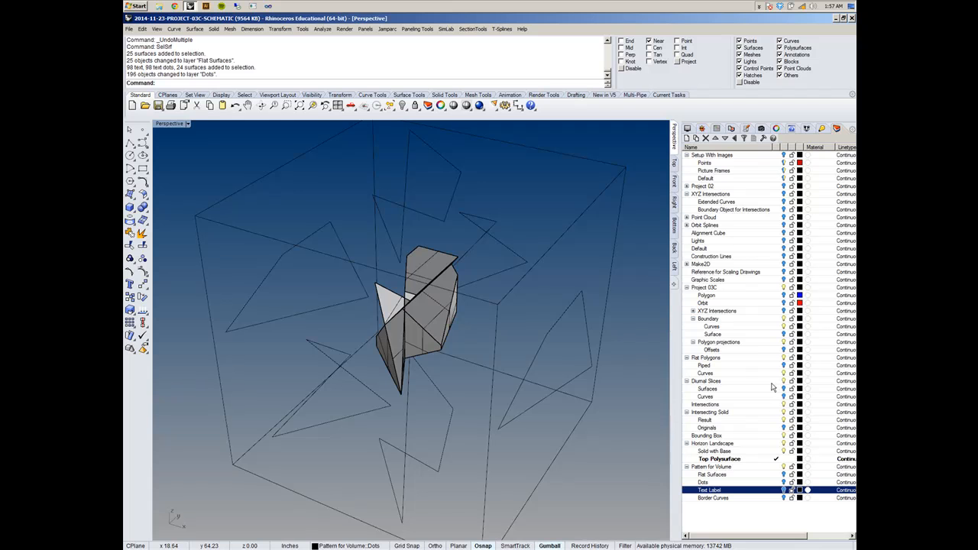
pyautogui.click(783, 359)
pyautogui.moveTo(480, 362); pyautogui.dragTo(463, 340, button='right')
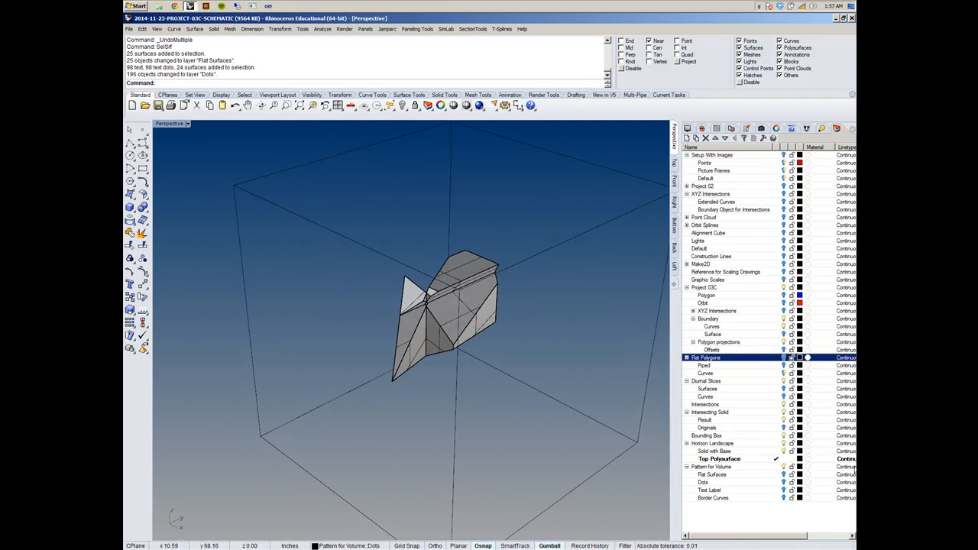
# - Show the Surfaces layer of Diurnal Slices and select its three slice planes
pyautogui.click(784, 389)
pyautogui.moveTo(585, 417); pyautogui.dragTo(416, 364, button='right')
pyautogui.click(491, 278)
pyautogui.keyDown('shift'); pyautogui.click(539, 393); pyautogui.keyUp('shift')
pyautogui.keyDown('shift'); pyautogui.click(586, 334); pyautogui.keyUp('shift')
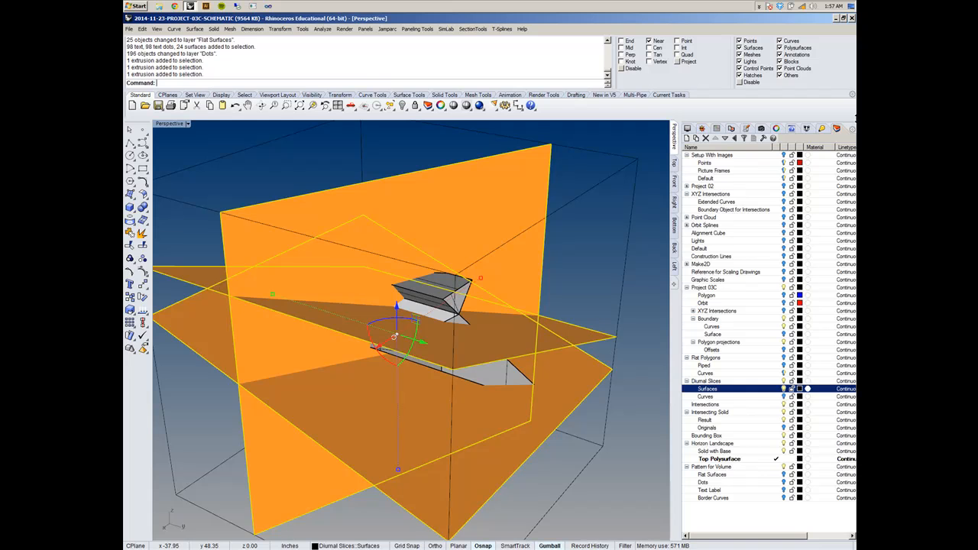
# - Turn off Color Backfaces for the Shaded display mode and deselect the slice planes
pyautogui.click(702, 130)
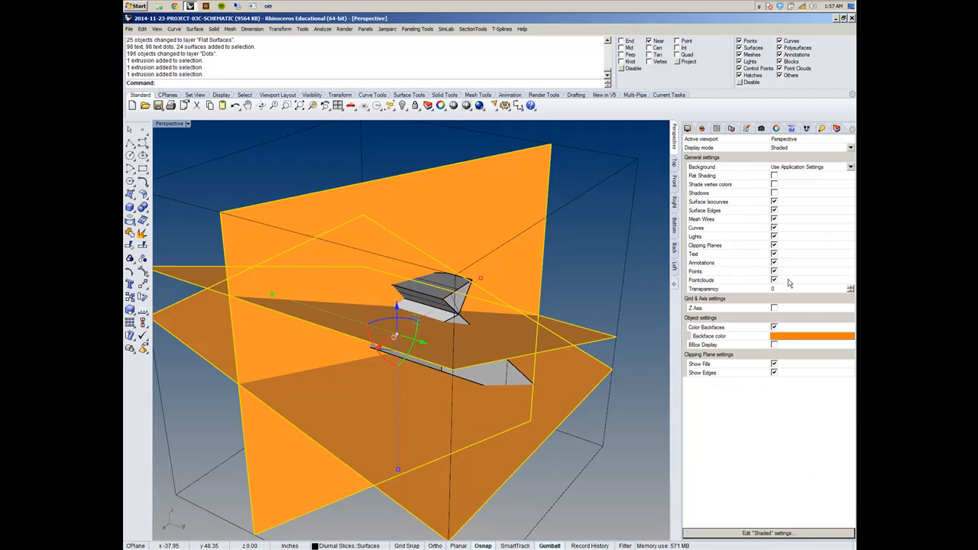
pyautogui.click(774, 328)
pyautogui.moveTo(513, 322); pyautogui.dragTo(572, 329, button='right')
pyautogui.press('Escape')
pyautogui.moveTo(382, 303); pyautogui.dragTo(451, 325, button='right')
pyautogui.scroll(-6, 399, 365)
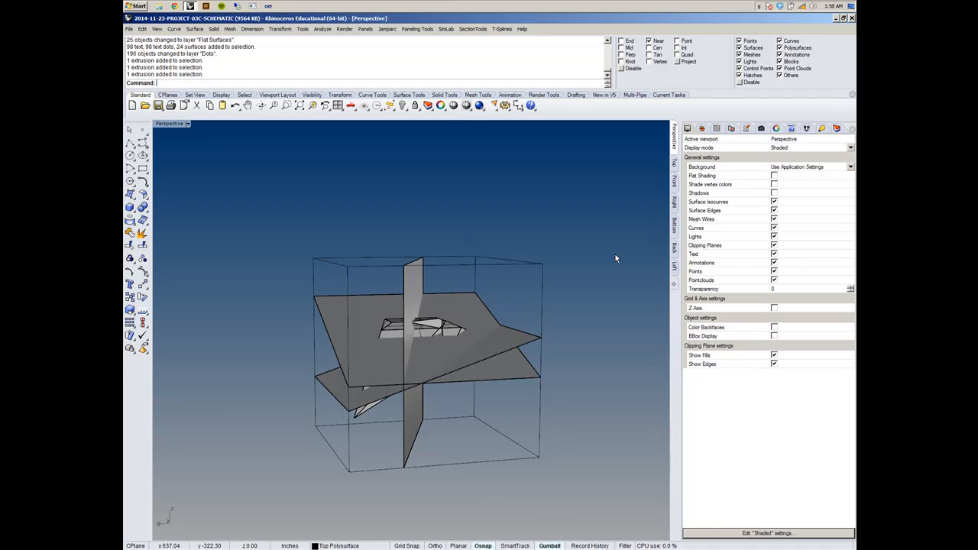
pyautogui.moveTo(581, 297); pyautogui.dragTo(687, 266, button='right')
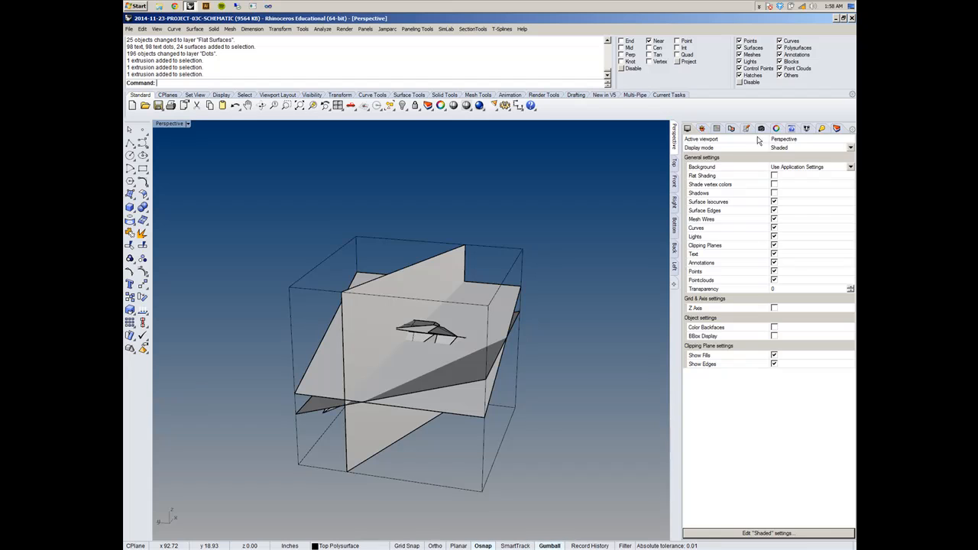
# - Add a layer named Curves under Horizon Landscape and make it the current layer
pyautogui.click(845, 129)
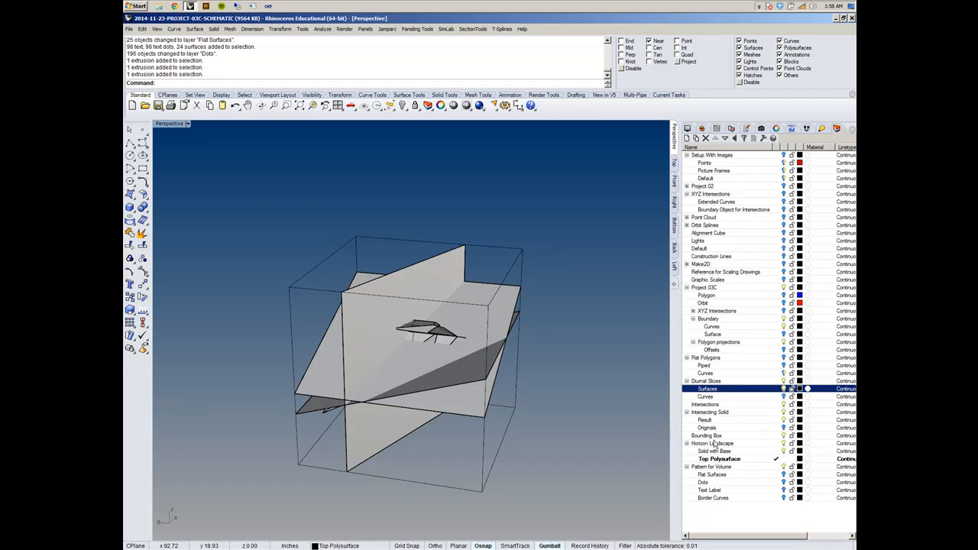
pyautogui.click(777, 452)
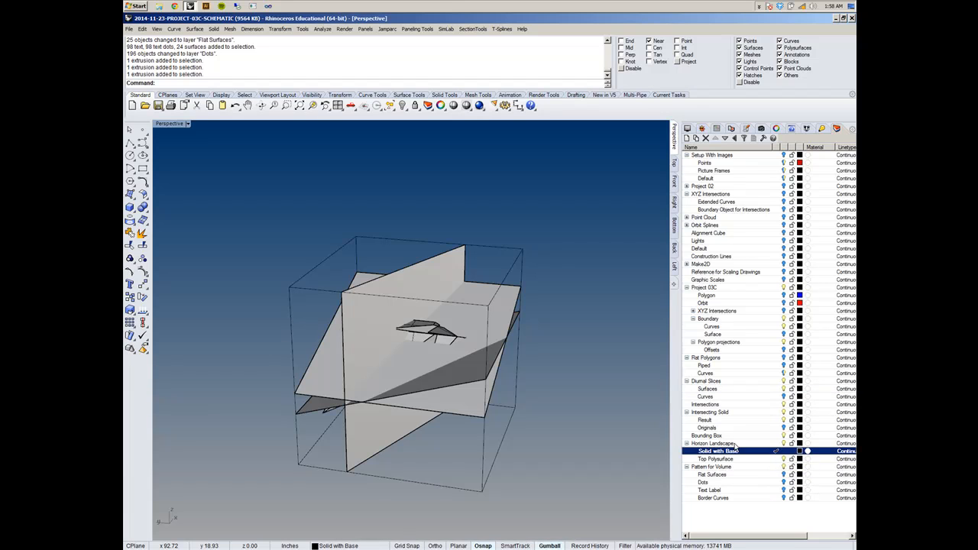
pyautogui.click(686, 137)
pyautogui.write('Curv')
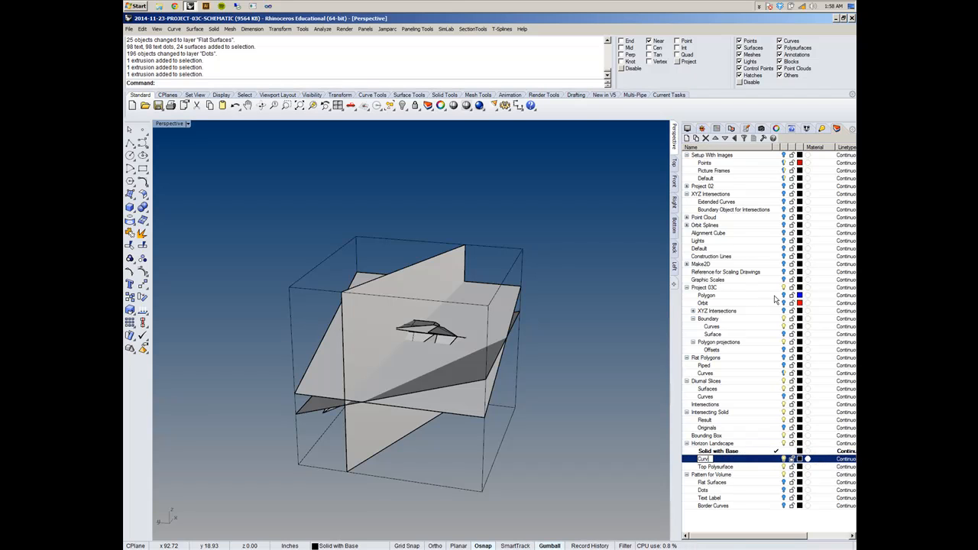
pyautogui.press('Return')
pyautogui.click(778, 459)
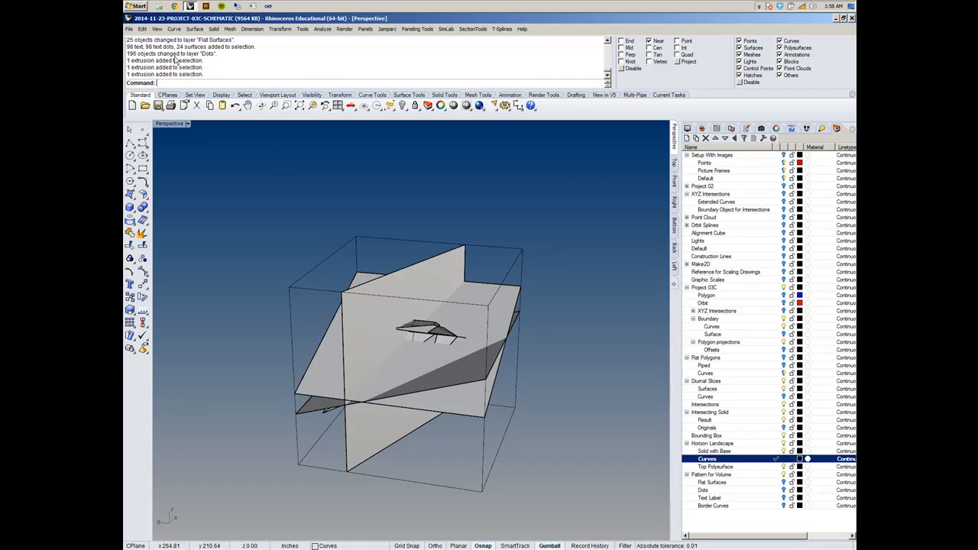
# - Create intersection curves between the three diurnal slice planes with the Intersection command
pyautogui.click(176, 30)
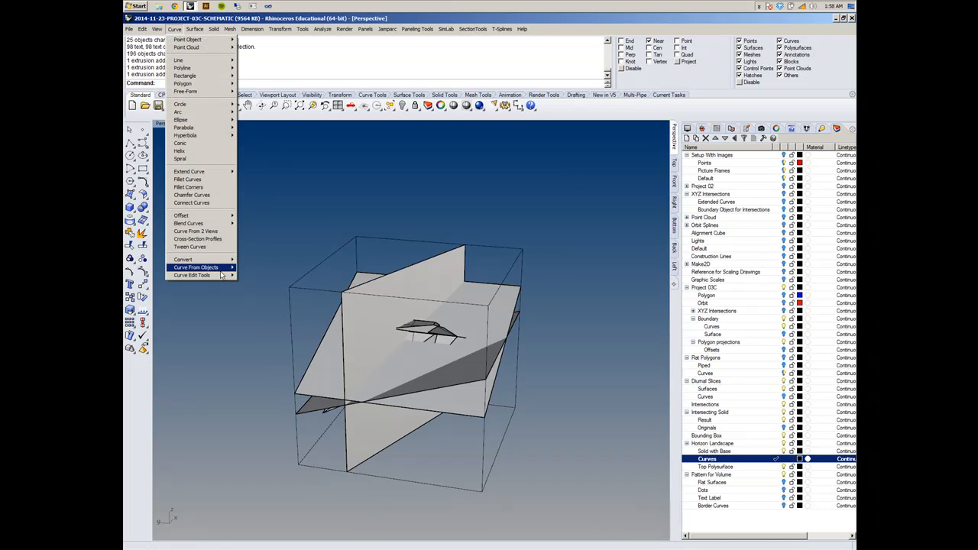
pyautogui.moveTo(220, 269)
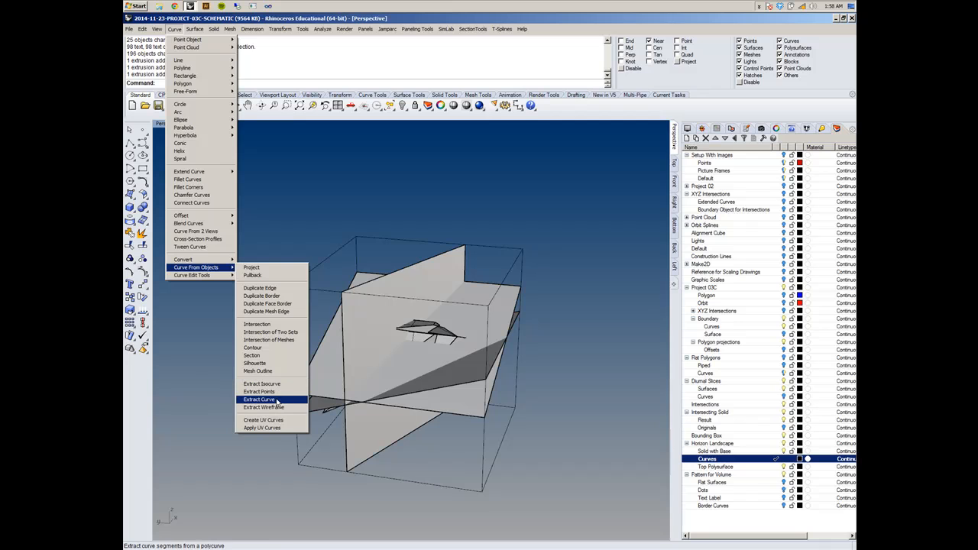
pyautogui.click(258, 324)
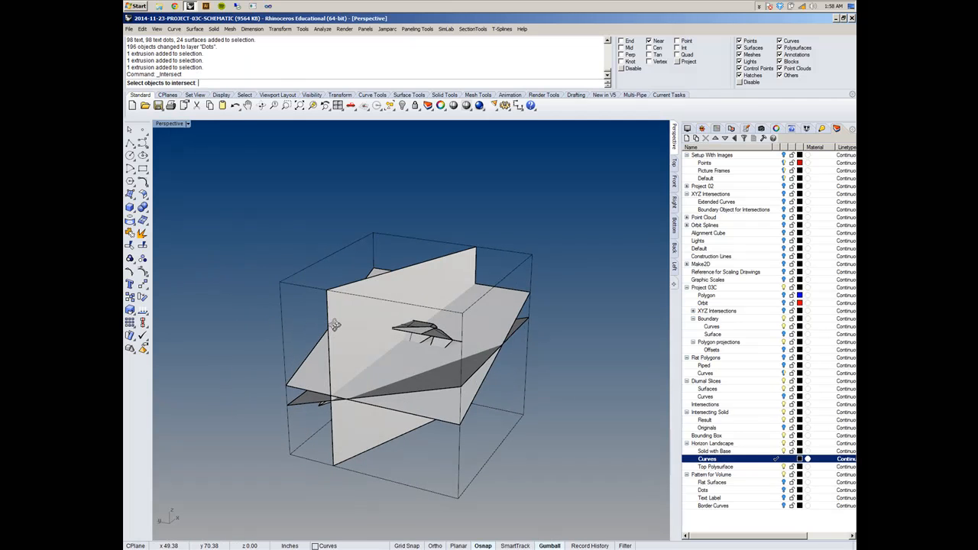
pyautogui.click(348, 328)
pyautogui.click(406, 374)
pyautogui.click(424, 387)
pyautogui.moveTo(425, 387); pyautogui.dragTo(411, 316, button='right')
pyautogui.press('Return')
pyautogui.scroll(5, 409, 315)
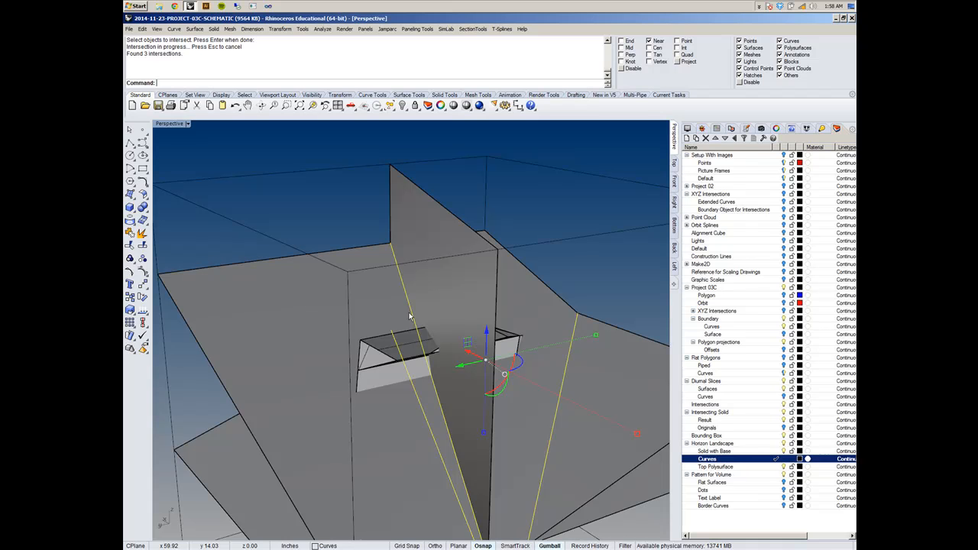
pyautogui.moveTo(410, 316); pyautogui.dragTo(359, 260, button='right')
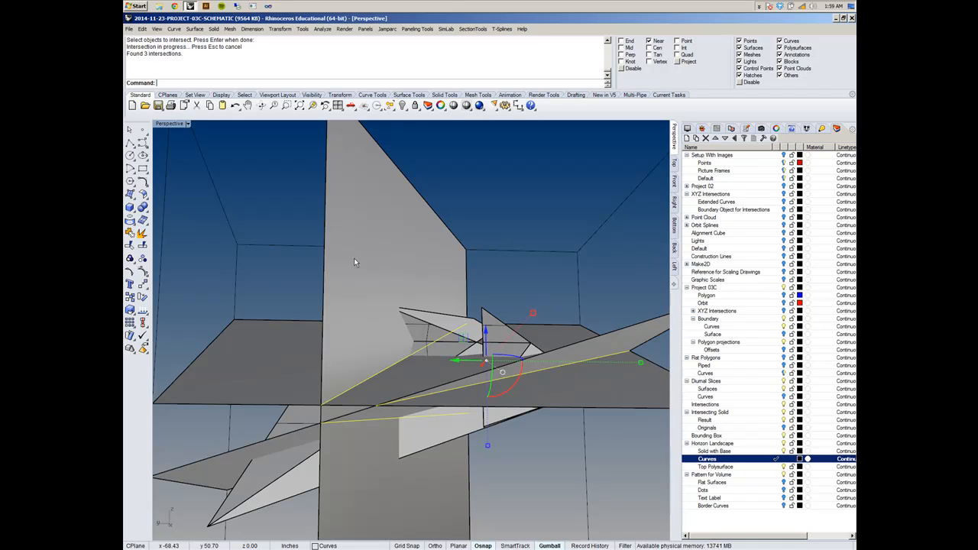
# - Try raising the intersection line between the vertical slice plane and the upper slanted plane, and undo the move
pyautogui.press('Return')
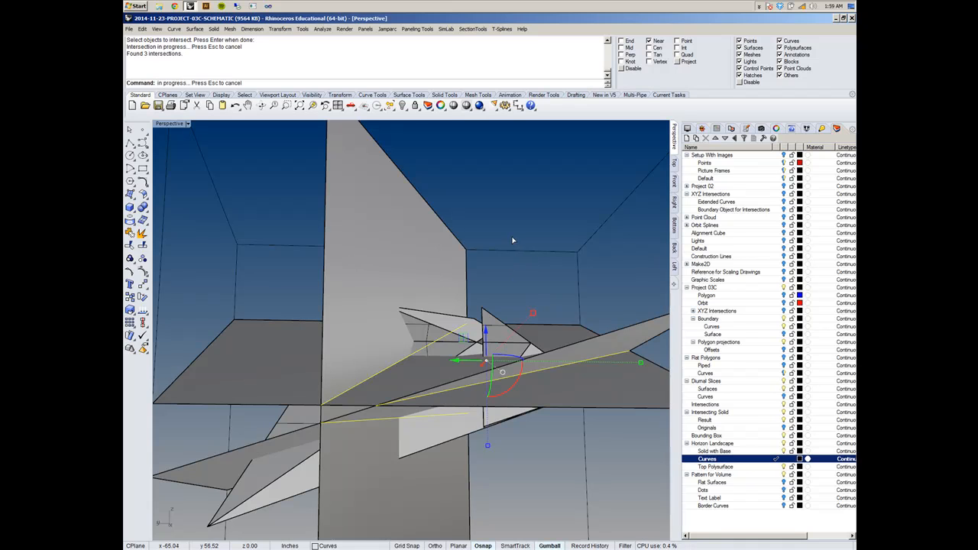
pyautogui.click(358, 390)
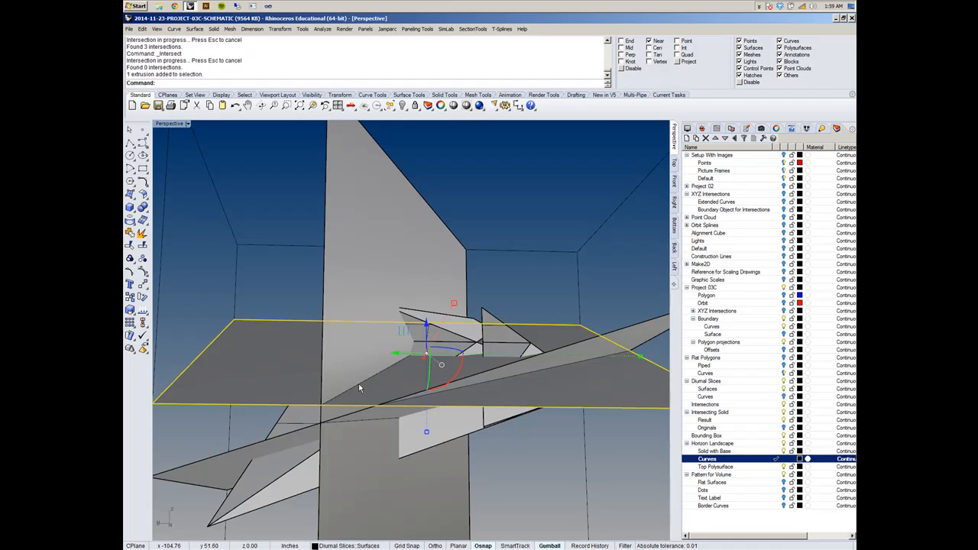
pyautogui.press('Delete')
pyautogui.click(341, 420)
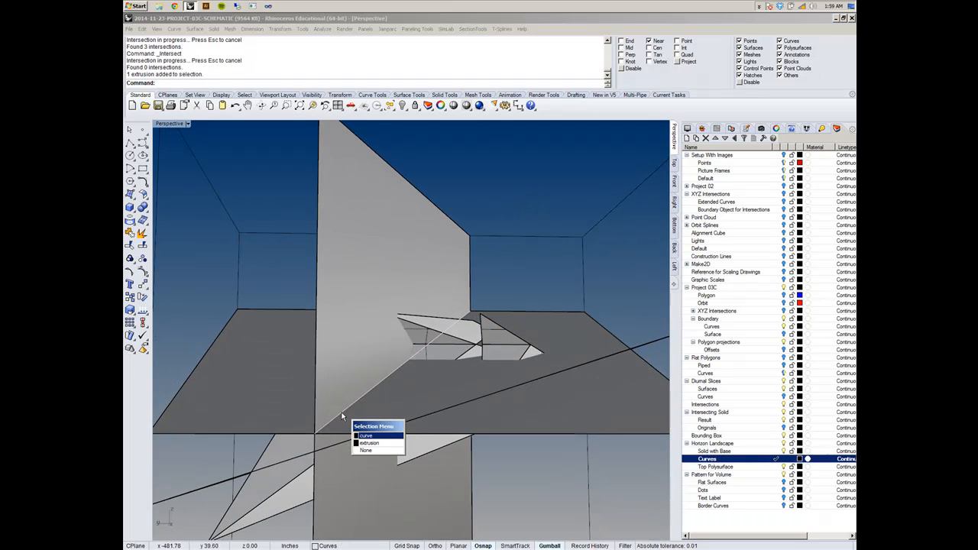
pyautogui.click(365, 440)
pyautogui.moveTo(465, 398); pyautogui.dragTo(416, 408, button='right')
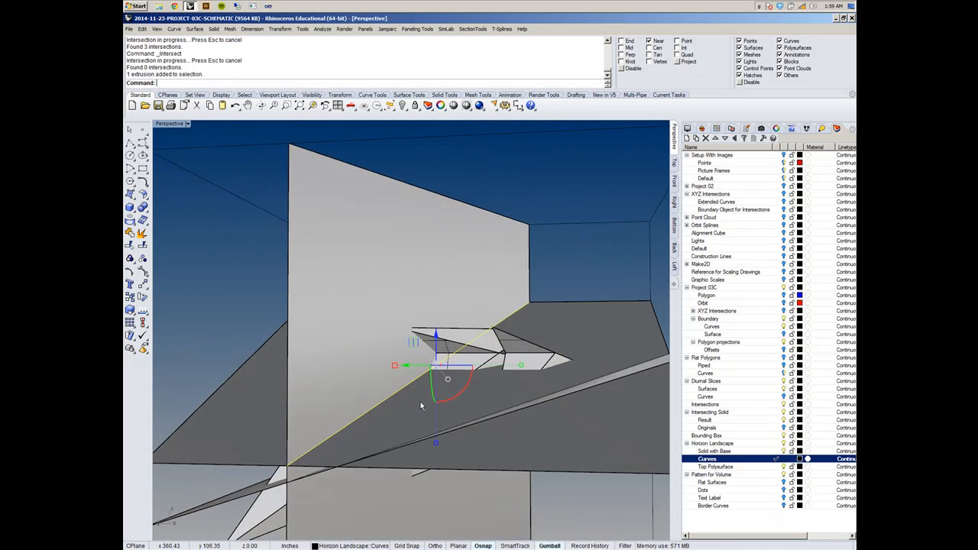
pyautogui.moveTo(437, 335); pyautogui.dragTo(445, 318)
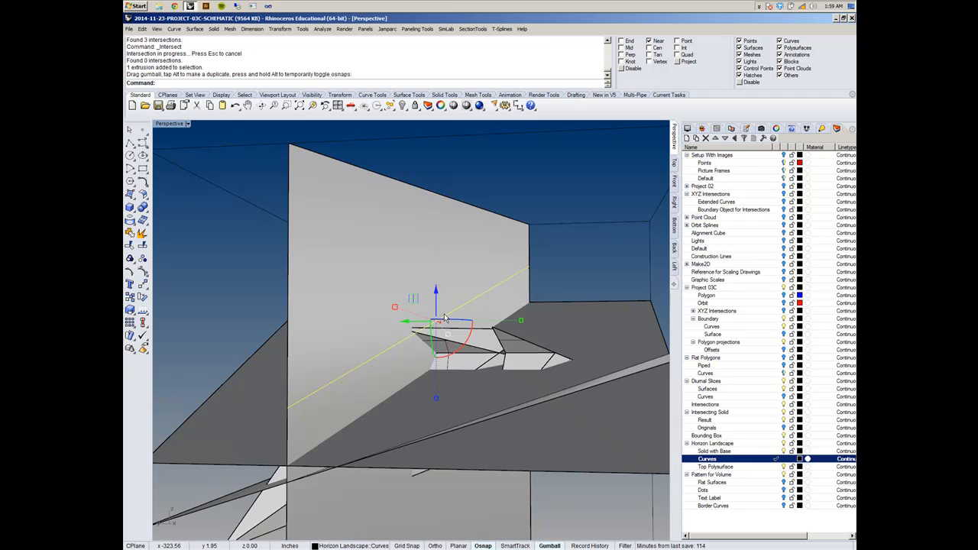
pyautogui.hotkey('ctrl', 'z')
pyautogui.moveTo(487, 321); pyautogui.dragTo(581, 306, button='right')
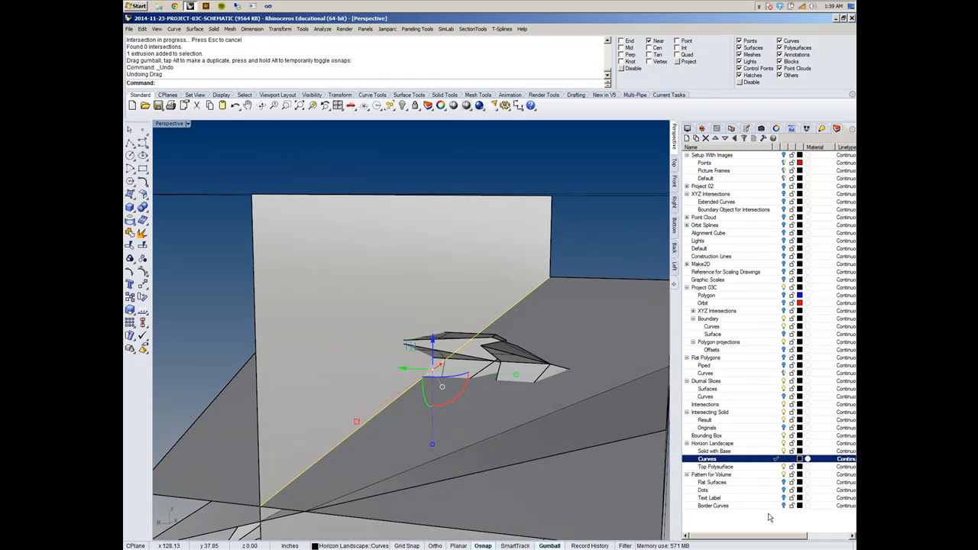
# - Hide the Diurnal Slices Surfaces, Intersecting Solid, Bounding Box and Boundary layers to isolate the three intersection lines
pyautogui.click(783, 389)
pyautogui.moveTo(537, 393)
pyautogui.mouseDown(button='right')
pyautogui.moveTo(612, 340)
pyautogui.moveTo(524, 403)
pyautogui.mouseUp(button='right')
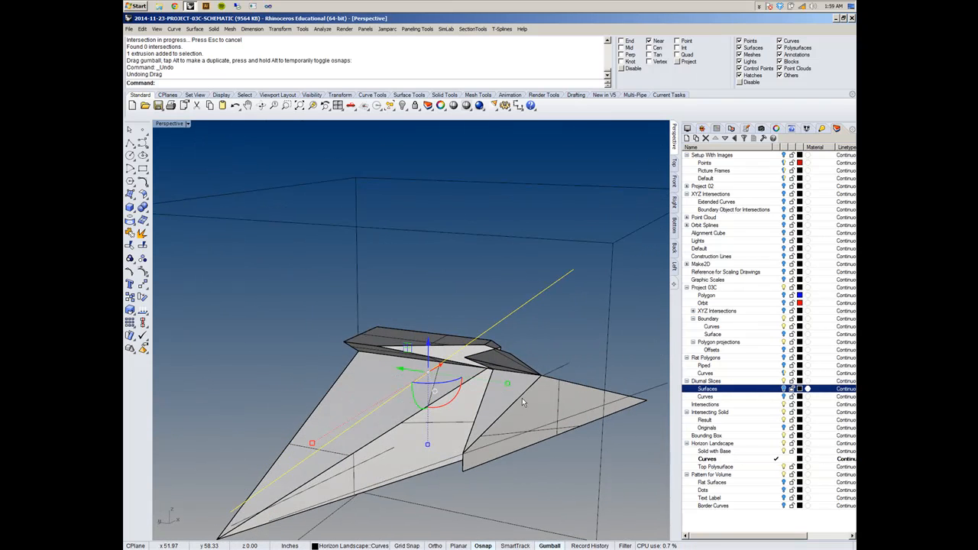
pyautogui.click(783, 412)
pyautogui.moveTo(577, 389); pyautogui.dragTo(539, 381, button='right')
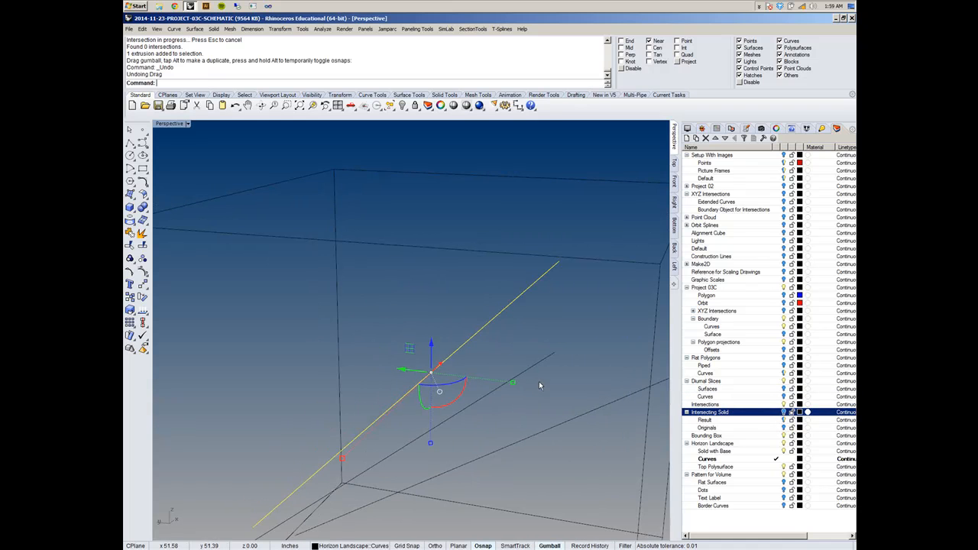
pyautogui.scroll(-5, 441, 346)
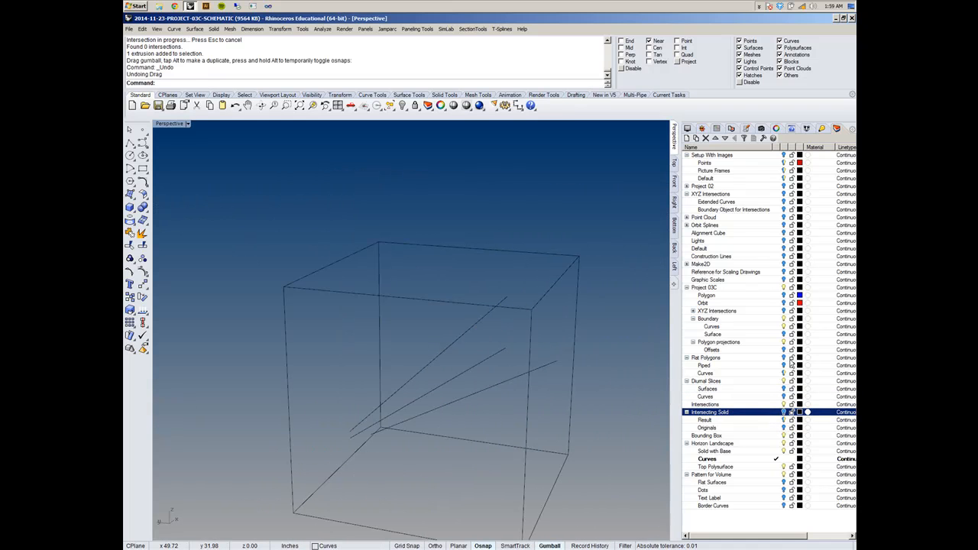
pyautogui.click(790, 437)
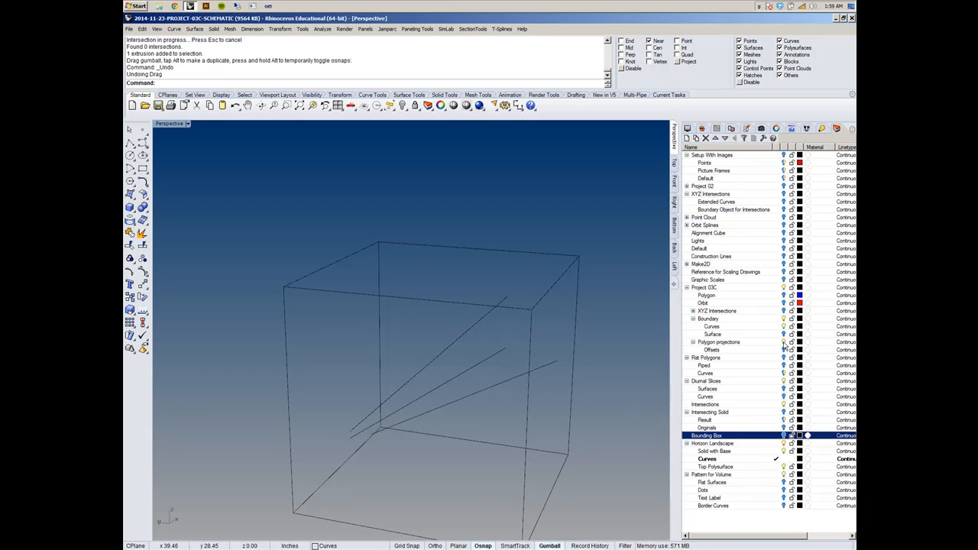
pyautogui.click(784, 320)
pyautogui.moveTo(478, 348); pyautogui.dragTo(459, 371, button='right')
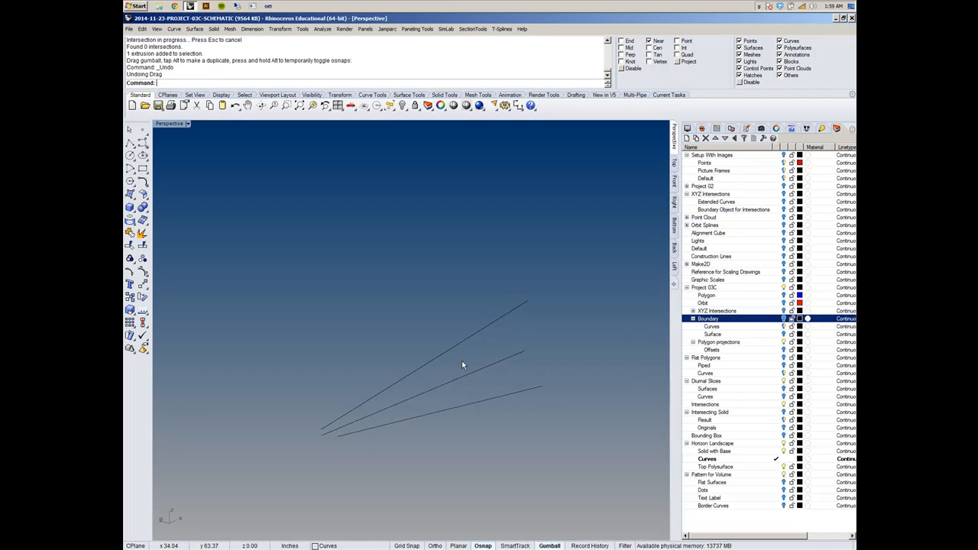
# - Start a Loft with the three isolated intersection lines as its section curves
pyautogui.moveTo(462, 365); pyautogui.dragTo(412, 336, button='right')
pyautogui.click(195, 28)
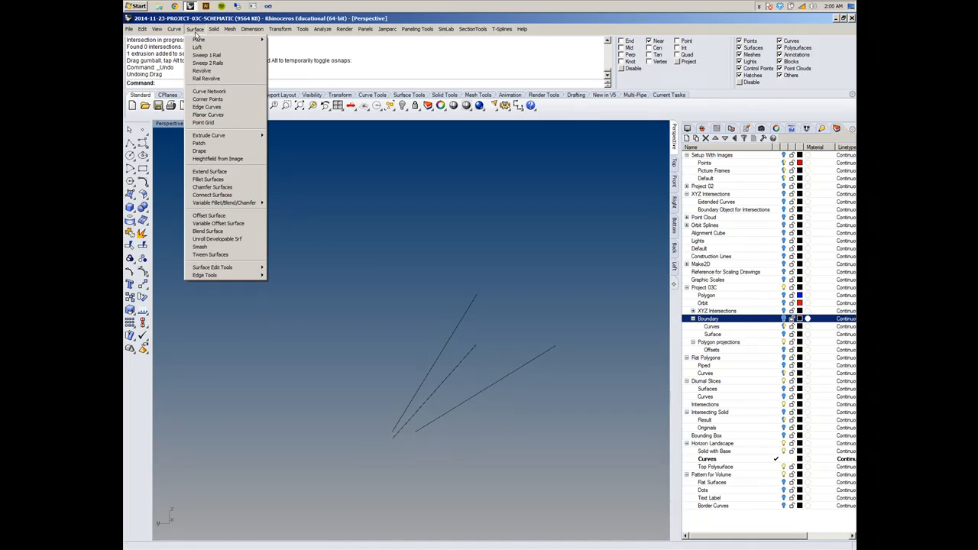
pyautogui.click(197, 48)
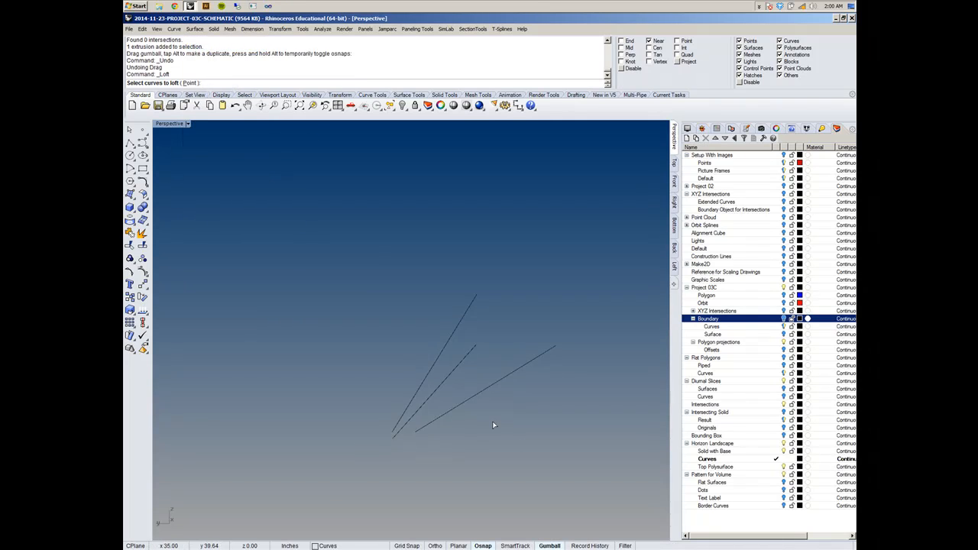
pyautogui.moveTo(562, 434); pyautogui.dragTo(535, 429, button='right')
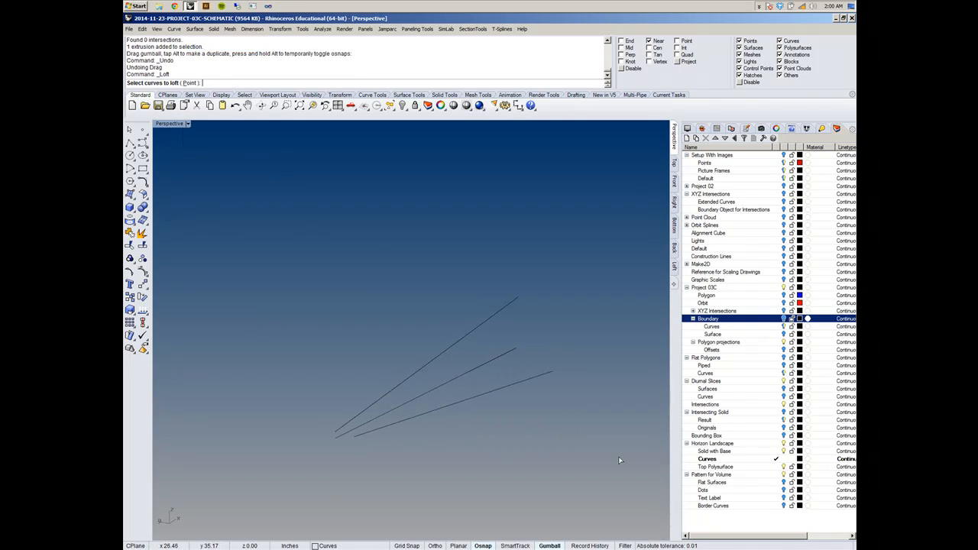
pyautogui.moveTo(228, 236); pyautogui.dragTo(623, 498)
pyautogui.moveTo(499, 457); pyautogui.dragTo(528, 442, button='right')
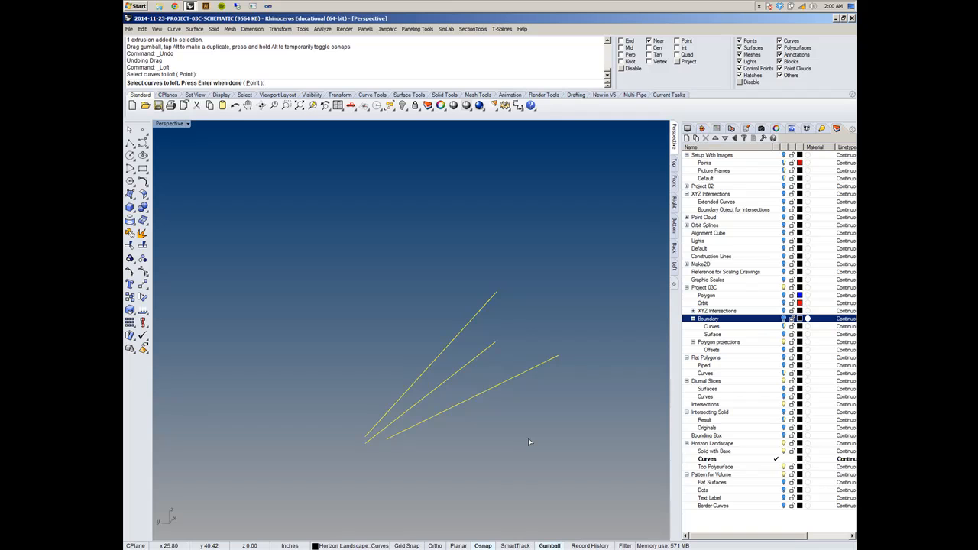
pyautogui.moveTo(528, 438); pyautogui.dragTo(488, 399, button='right')
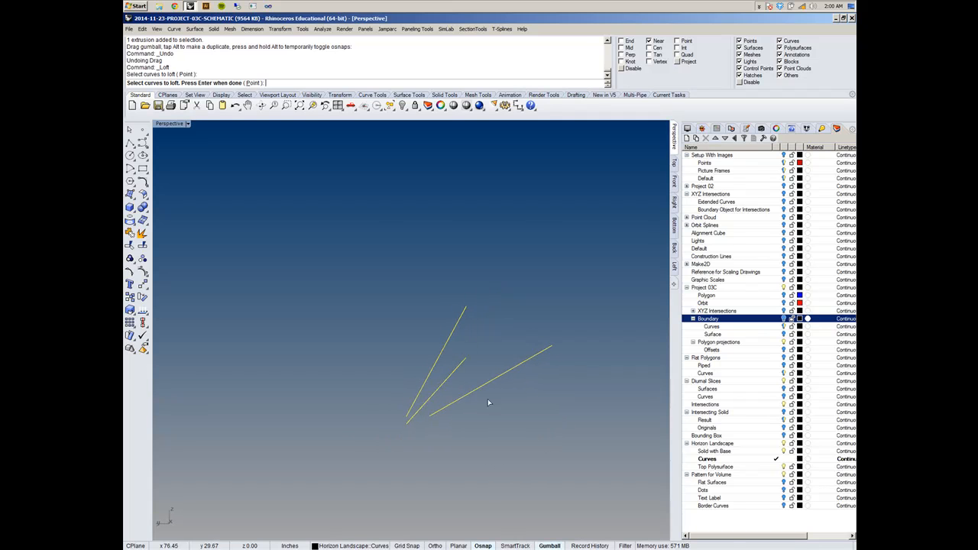
pyautogui.press('Return')
# - Create the loft with the Straight sections style and the section curves left unsimplified
pyautogui.moveTo(493, 305); pyautogui.dragTo(465, 301, button='right')
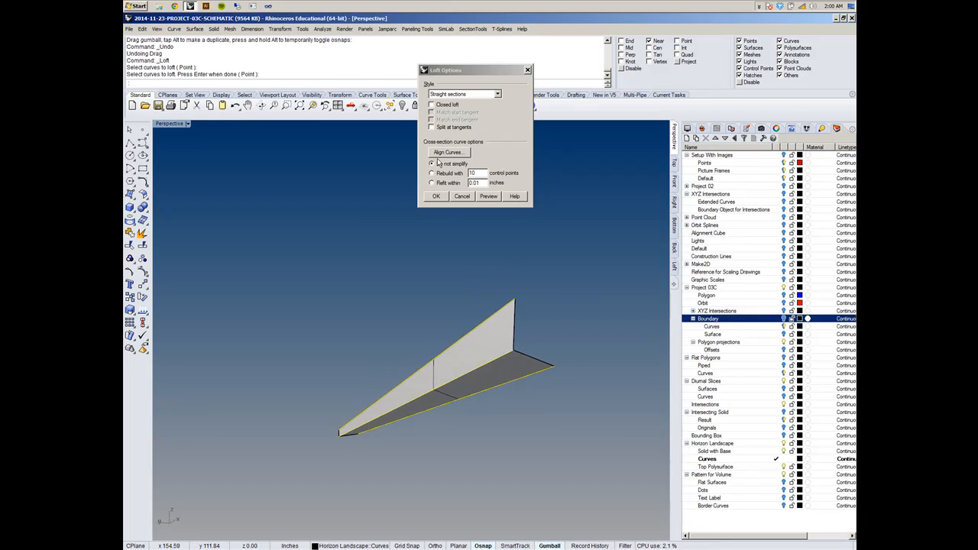
pyautogui.click(498, 94)
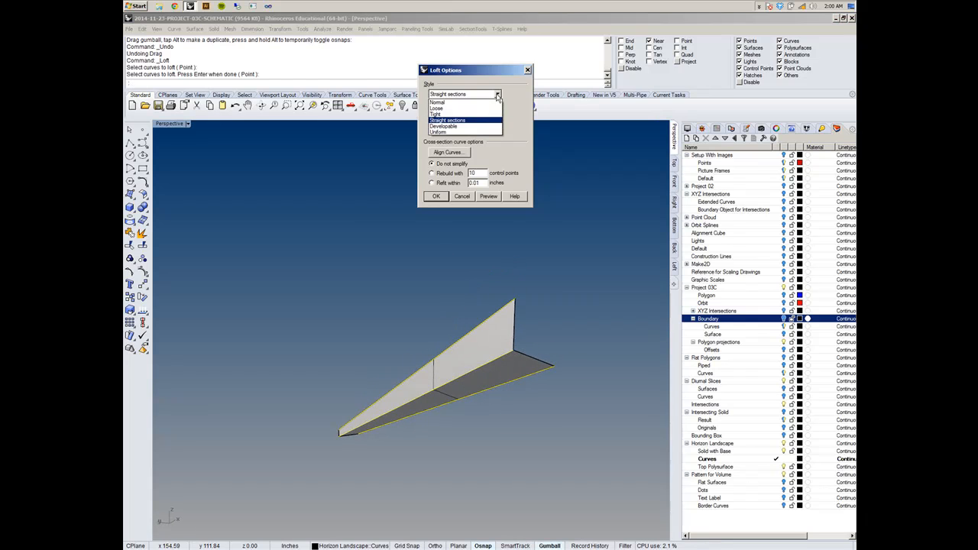
pyautogui.click(496, 120)
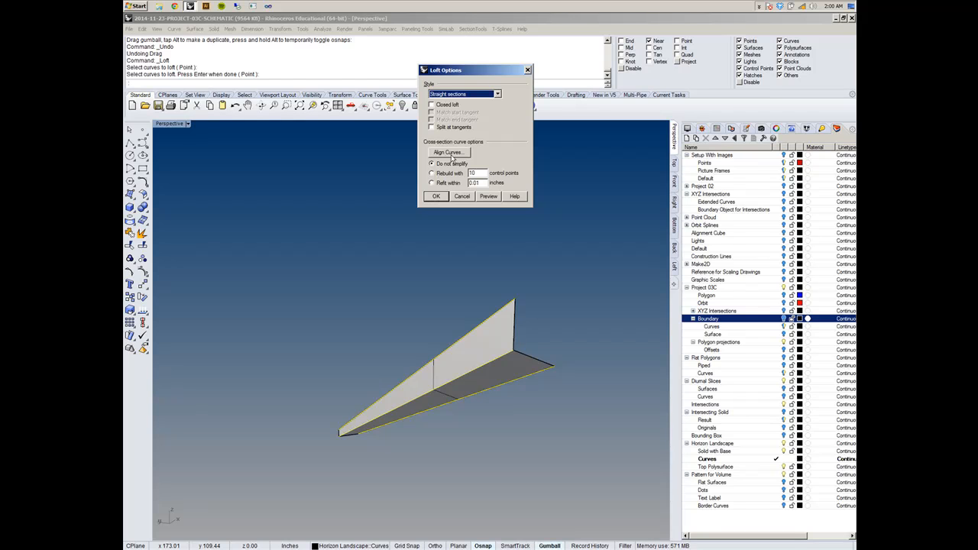
pyautogui.click(436, 197)
pyautogui.moveTo(414, 381); pyautogui.dragTo(437, 385, button='right')
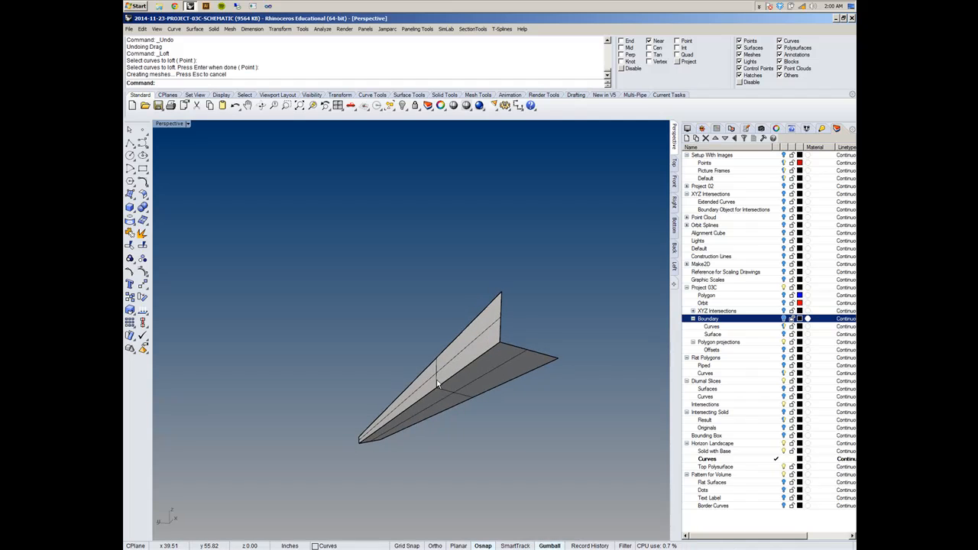
# - Show the Boundary layer and the Diurnal Slices Surfaces layer around the lofted surface
pyautogui.click(783, 319)
pyautogui.moveTo(428, 367); pyautogui.dragTo(344, 351, button='right')
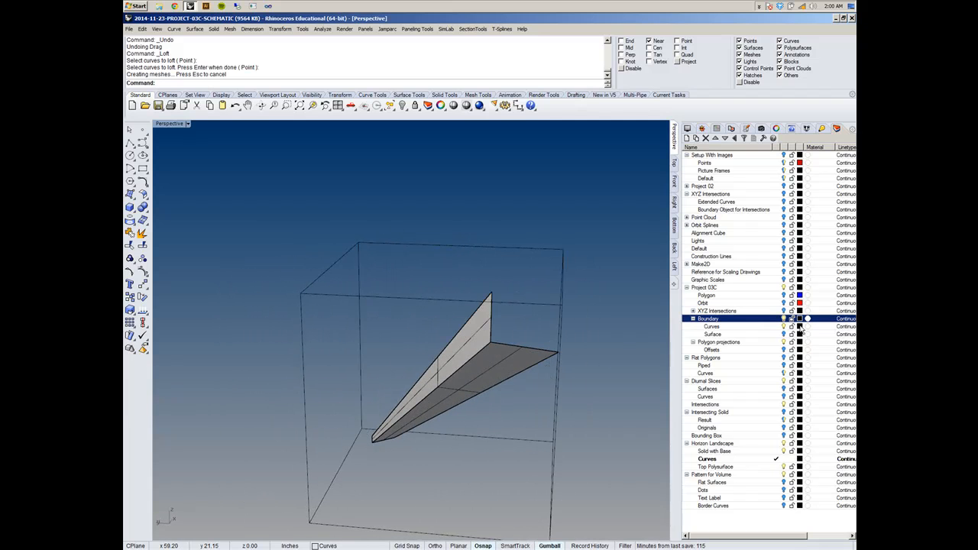
pyautogui.click(784, 390)
pyautogui.moveTo(662, 413); pyautogui.dragTo(406, 415, button='right')
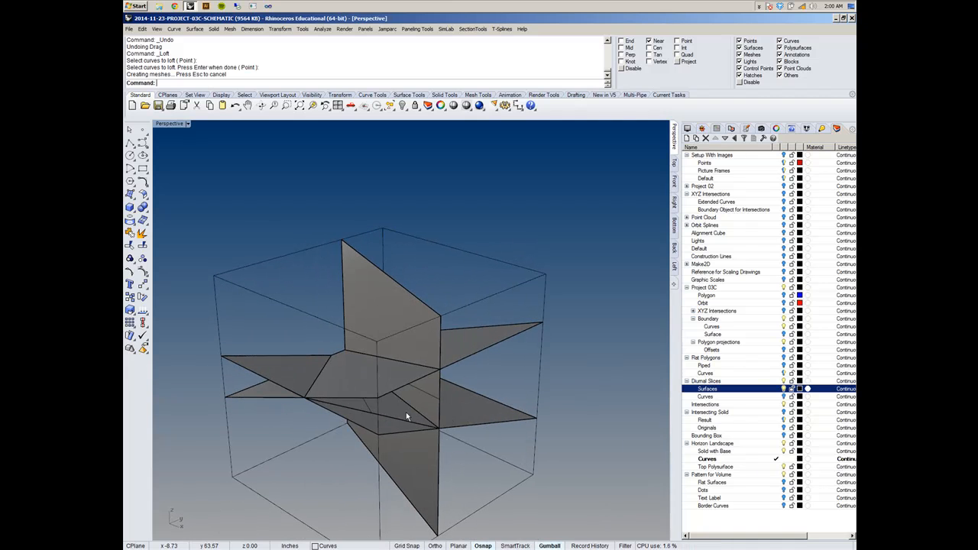
# - Clear the selection and set the Perspective viewport to shade only selected objects
pyautogui.click(398, 413)
pyautogui.click(436, 434)
pyautogui.moveTo(345, 405); pyautogui.dragTo(304, 196, button='right')
pyautogui.press('Escape')
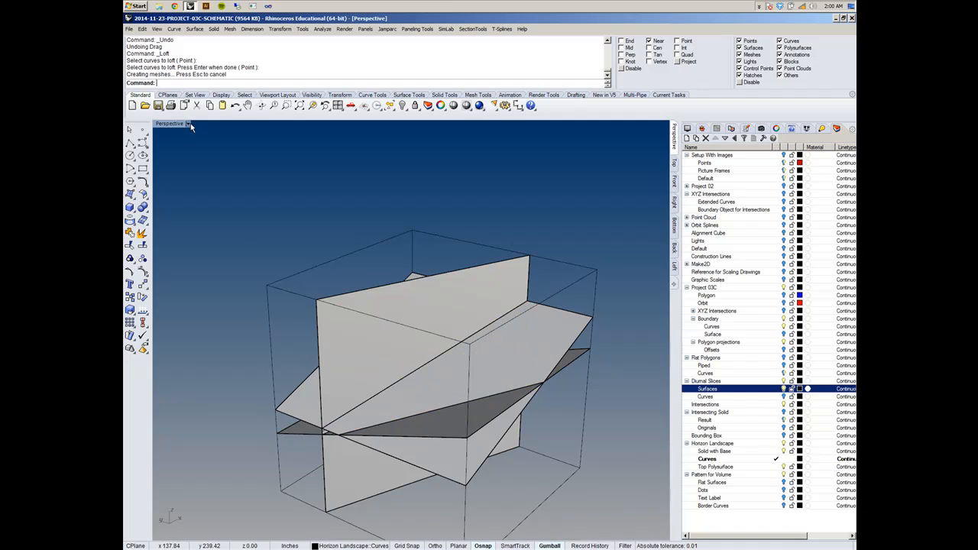
pyautogui.click(187, 123)
pyautogui.click(208, 231)
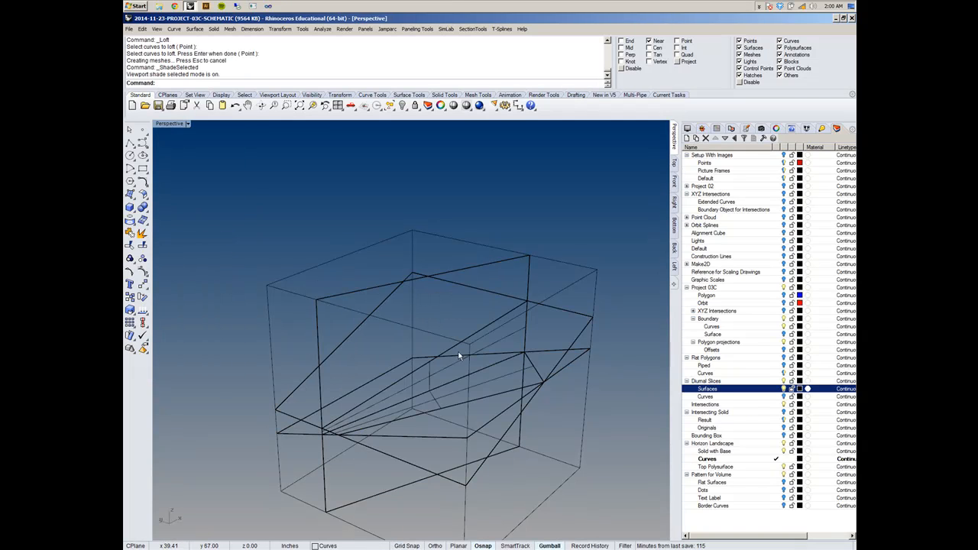
# - Examine the slice planes one by one and the lofted polysurface, each shaded by selection, inside the boundary box
pyautogui.click(498, 377)
pyautogui.click(486, 329)
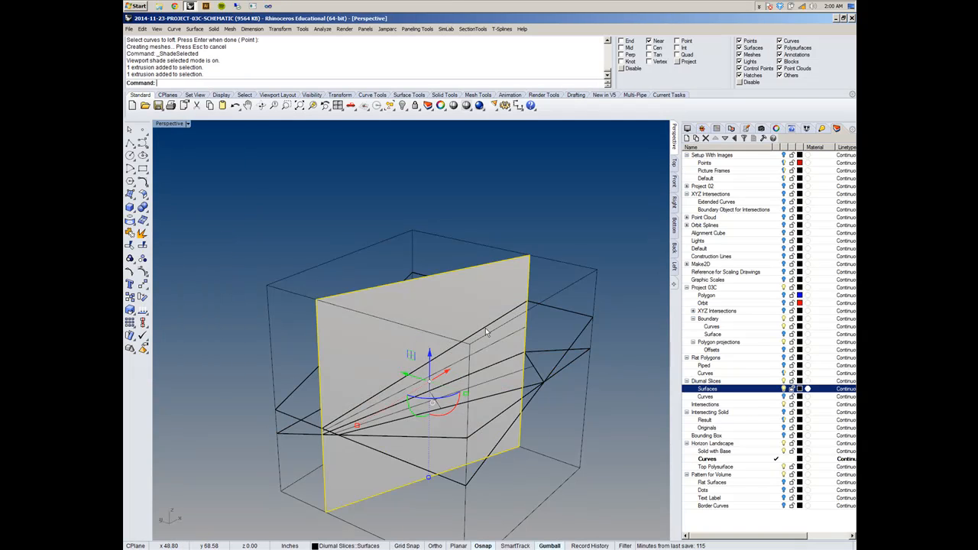
pyautogui.click(526, 369)
pyautogui.moveTo(327, 435); pyautogui.dragTo(369, 416, button='right')
pyautogui.scroll(7, 369, 417)
pyautogui.click(370, 425)
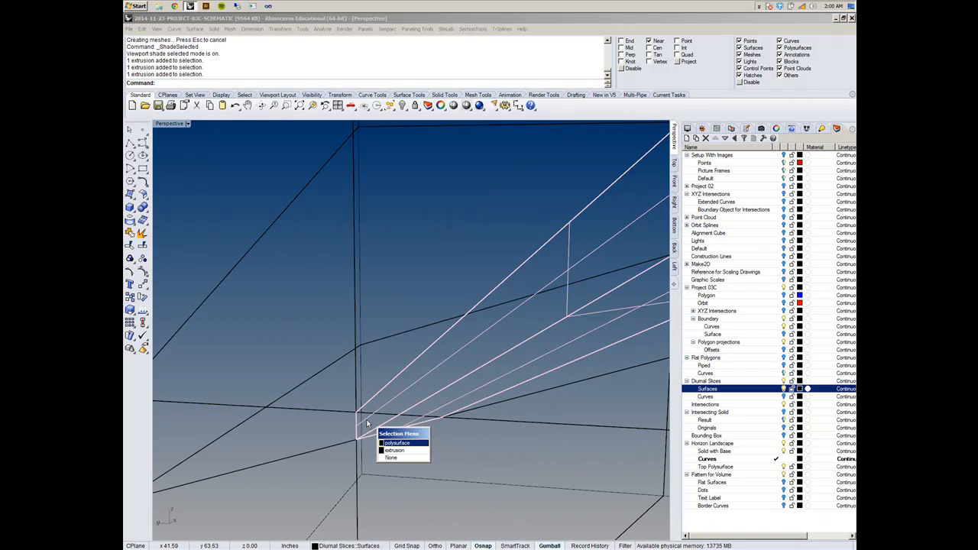
pyautogui.click(344, 396)
pyautogui.scroll(-9, 334, 341)
pyautogui.moveTo(374, 343); pyautogui.dragTo(385, 305, button='right')
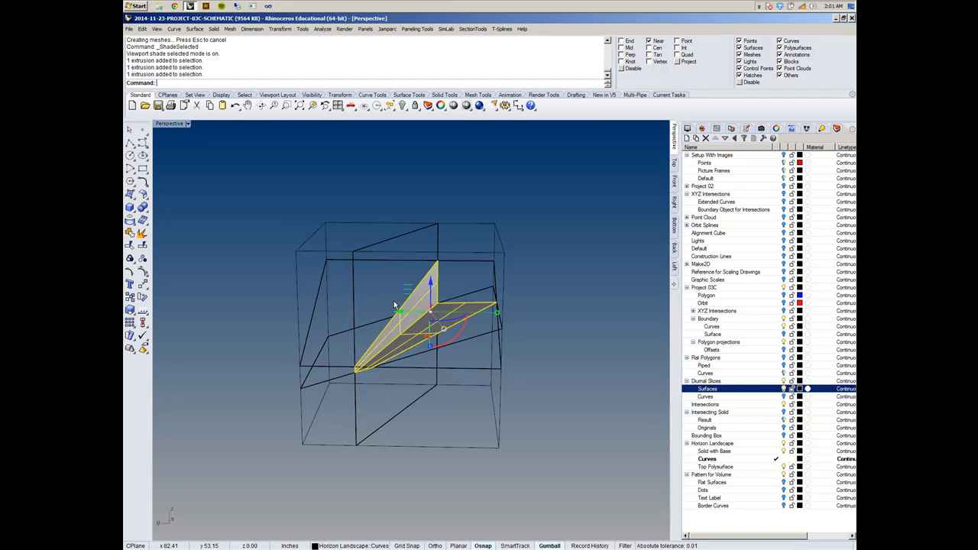
pyautogui.moveTo(393, 303); pyautogui.dragTo(404, 346, button='right')
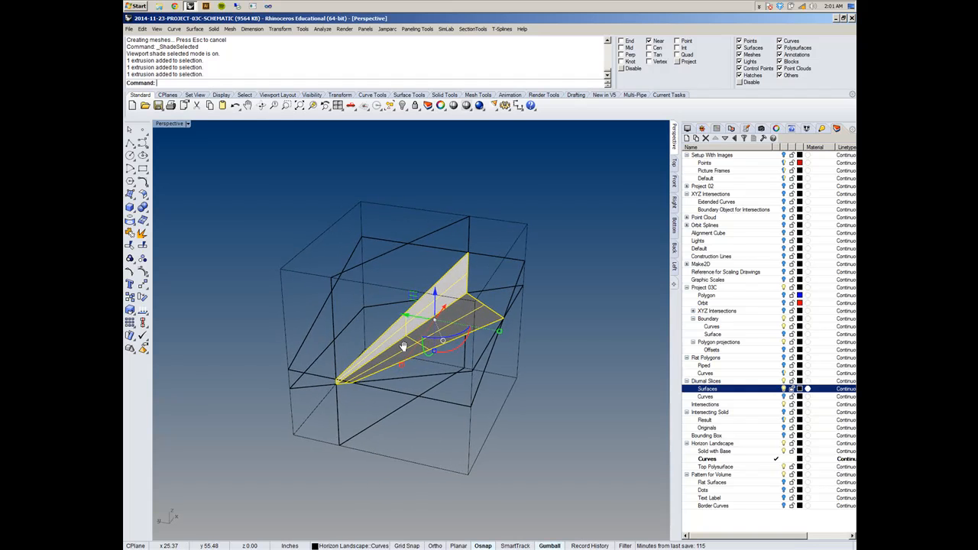
pyautogui.scroll(3, 368, 324)
pyautogui.moveTo(307, 452); pyautogui.dragTo(363, 449, button='right')
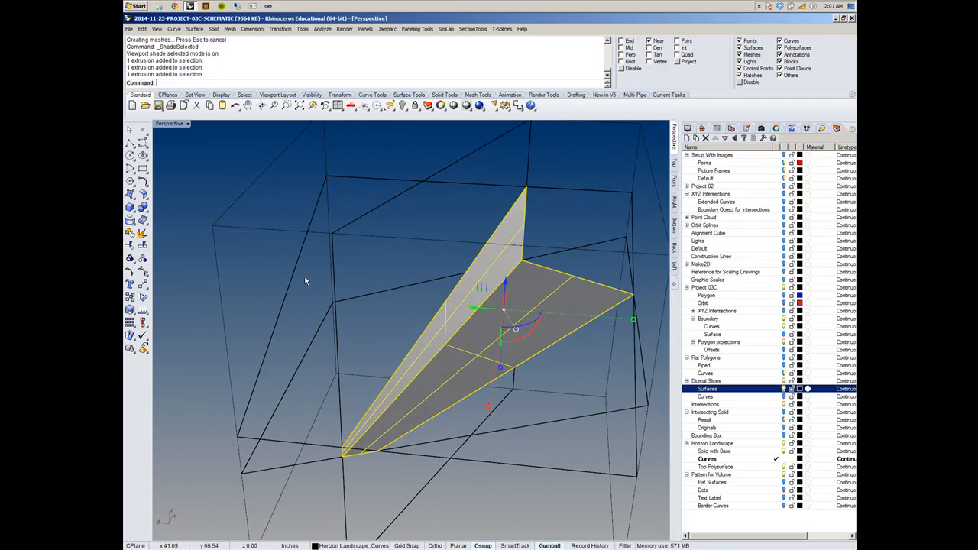
pyautogui.scroll(-2, 275, 362)
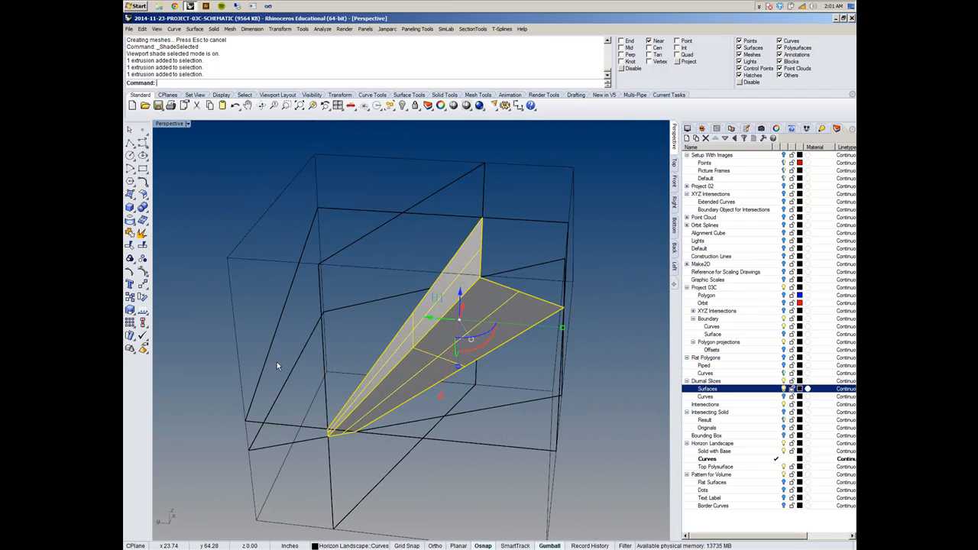
# - Examine how the upper slanted slice plane sits relative to the other slice planes and the boundary box
pyautogui.moveTo(336, 336)
pyautogui.mouseDown(button='right')
pyautogui.moveTo(297, 323)
pyautogui.moveTo(303, 334)
pyautogui.mouseUp(button='right')
pyautogui.click(243, 310)
pyautogui.click(304, 337)
pyautogui.click(299, 334)
pyautogui.click(302, 336)
pyautogui.click(297, 327)
pyautogui.moveTo(604, 321); pyautogui.dragTo(608, 293, button='right')
pyautogui.click(611, 284)
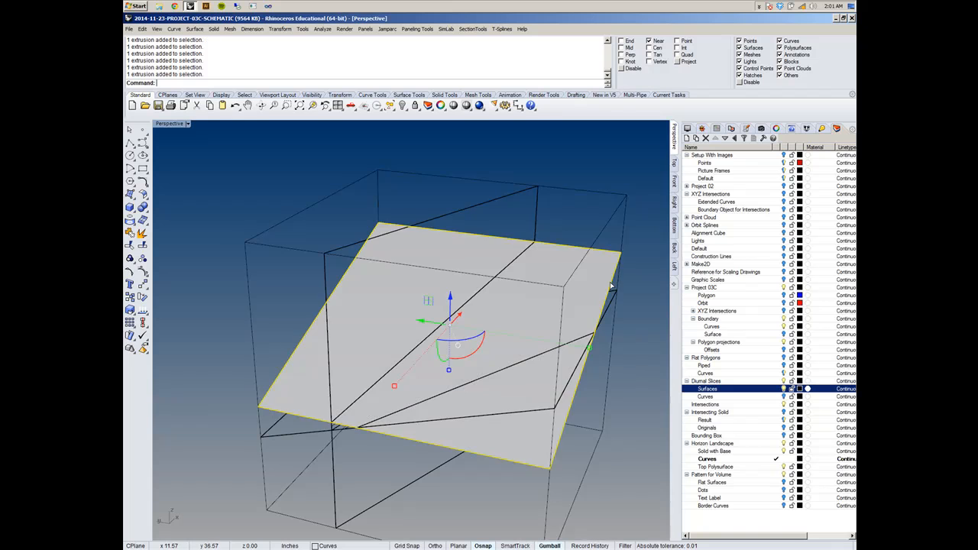
pyautogui.click(211, 308)
pyautogui.moveTo(212, 307); pyautogui.dragTo(362, 331, button='right')
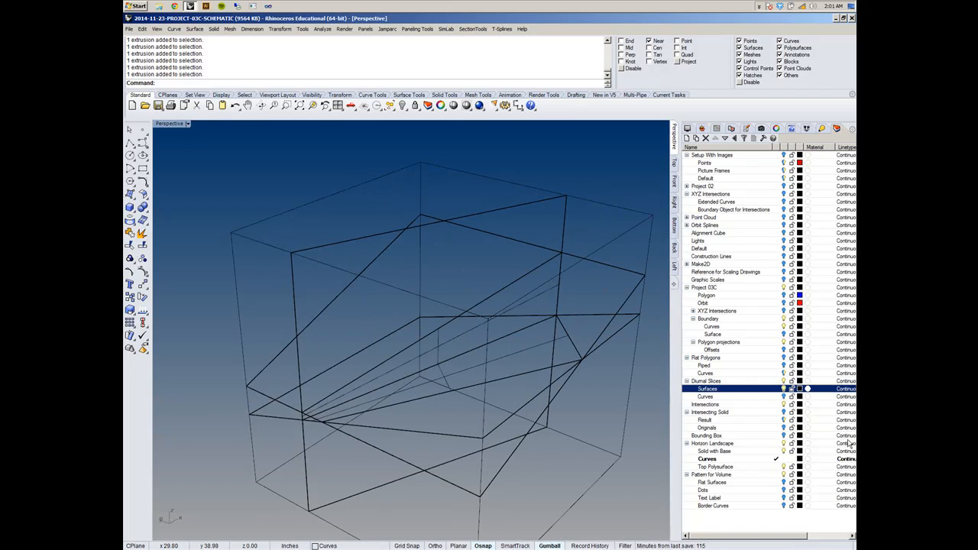
# - Duplicate one sloping side edge of the upper slanted slice plane onto the Horizon Landscape Curves layer
pyautogui.click(774, 459)
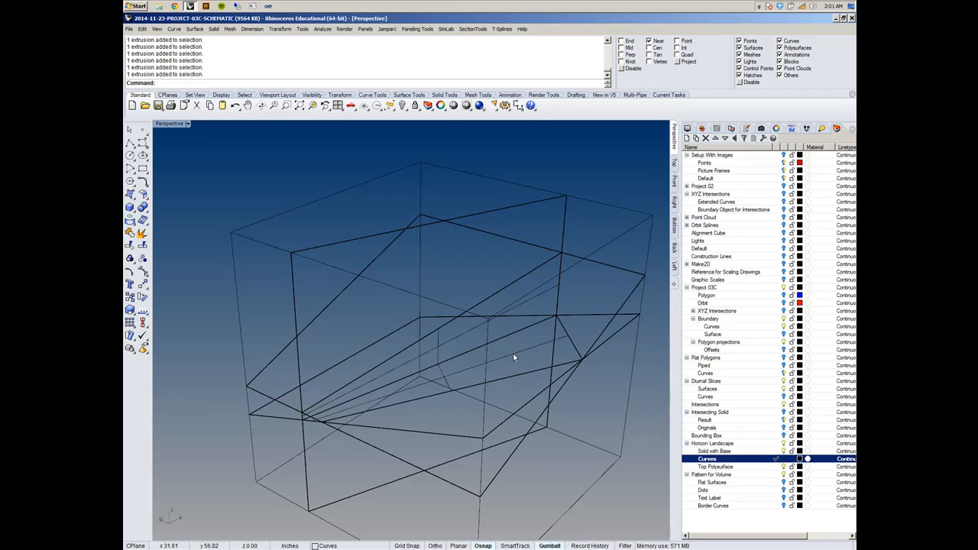
pyautogui.keyDown('shift'); pyautogui.moveTo(215, 311); pyautogui.dragTo(222, 311, button='right'); pyautogui.keyUp('shift')
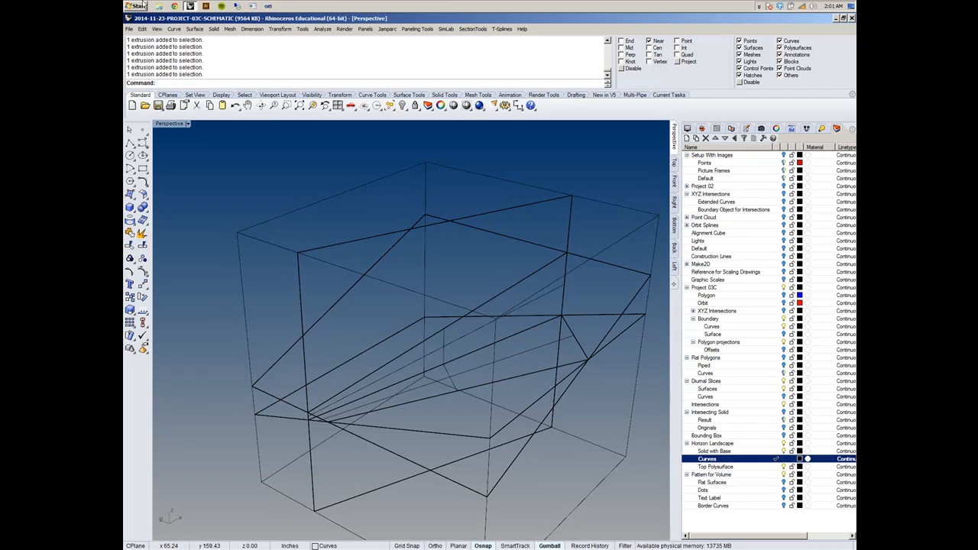
pyautogui.click(174, 30)
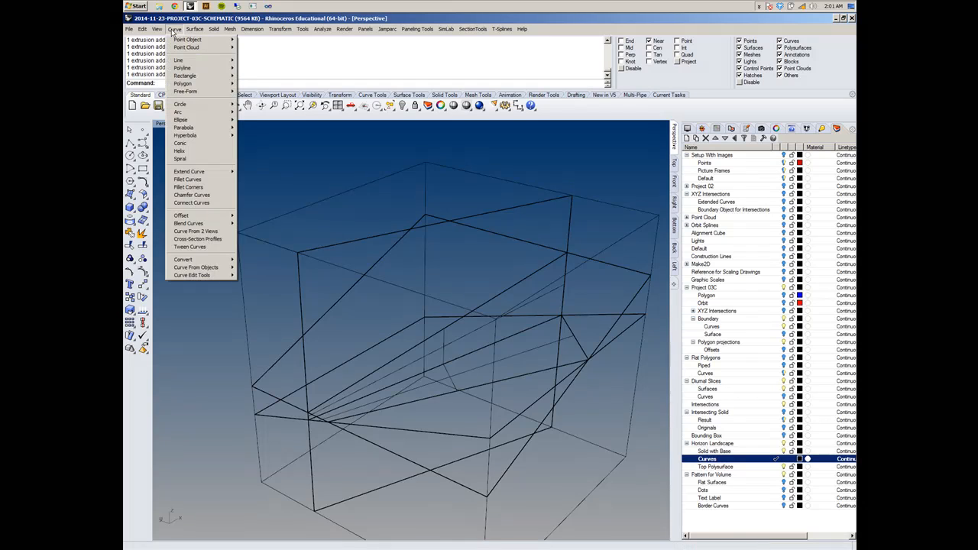
pyautogui.moveTo(203, 267)
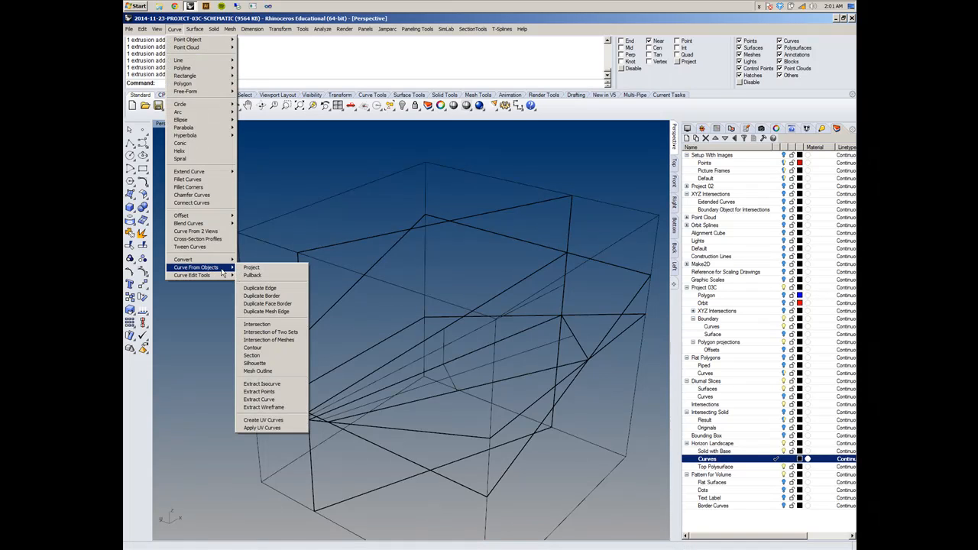
pyautogui.click(260, 288)
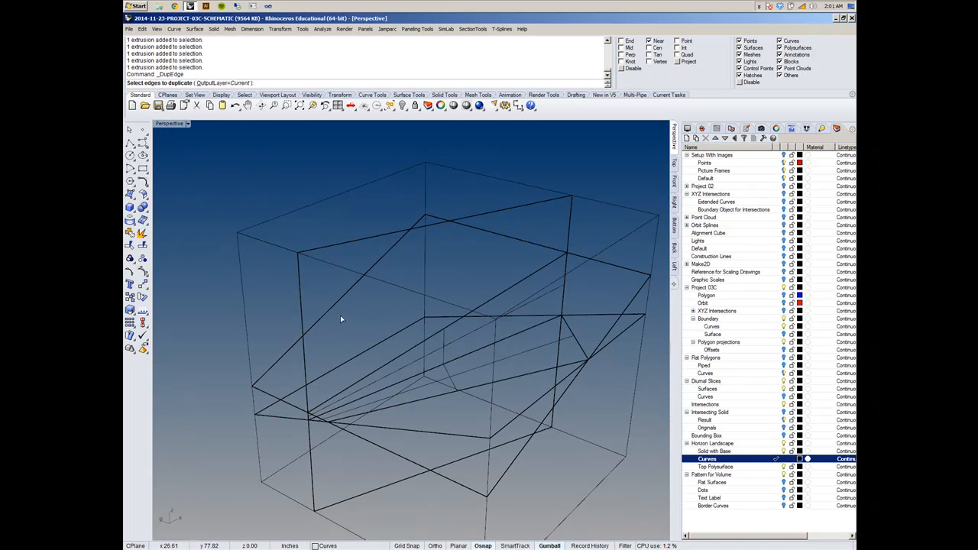
pyautogui.click(336, 302)
pyautogui.moveTo(346, 326)
pyautogui.mouseDown(button='right')
pyautogui.moveTo(365, 312)
pyautogui.moveTo(358, 322)
pyautogui.mouseUp(button='right')
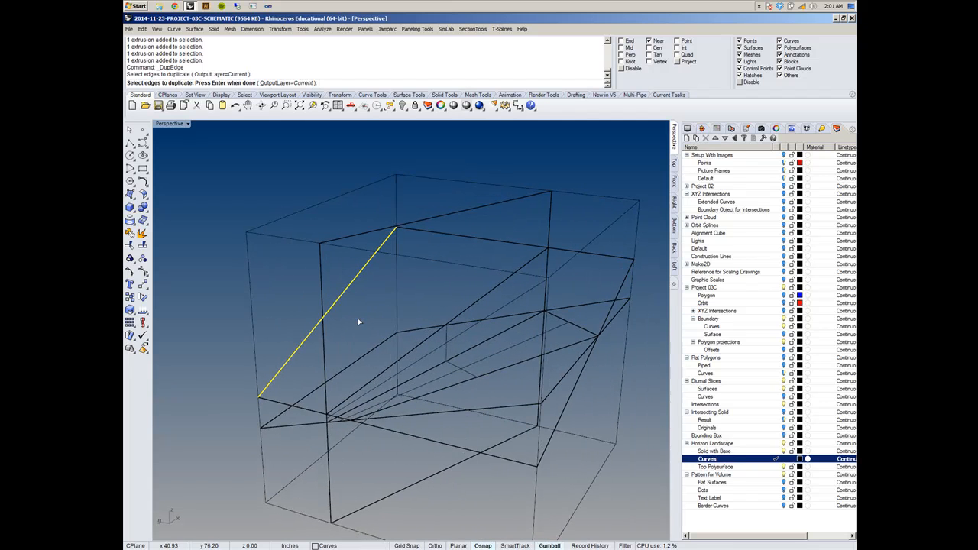
pyautogui.press('Return')
pyautogui.press('Escape')
# - Examine the slice planes one at a time where they cross near the narrow end of the loft
pyautogui.moveTo(406, 257); pyautogui.dragTo(400, 298, button='right')
pyautogui.moveTo(325, 288); pyautogui.dragTo(428, 297, button='right')
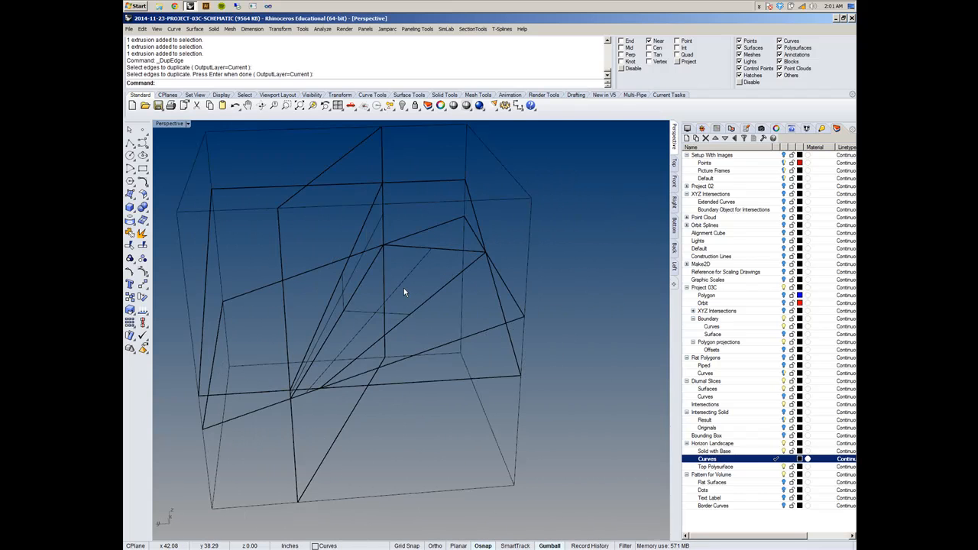
pyautogui.click(403, 292)
pyautogui.press('Escape')
pyautogui.scroll(3, 357, 344)
pyautogui.scroll(2, 358, 343)
pyautogui.click(359, 327)
pyautogui.moveTo(359, 328); pyautogui.dragTo(344, 373, button='right')
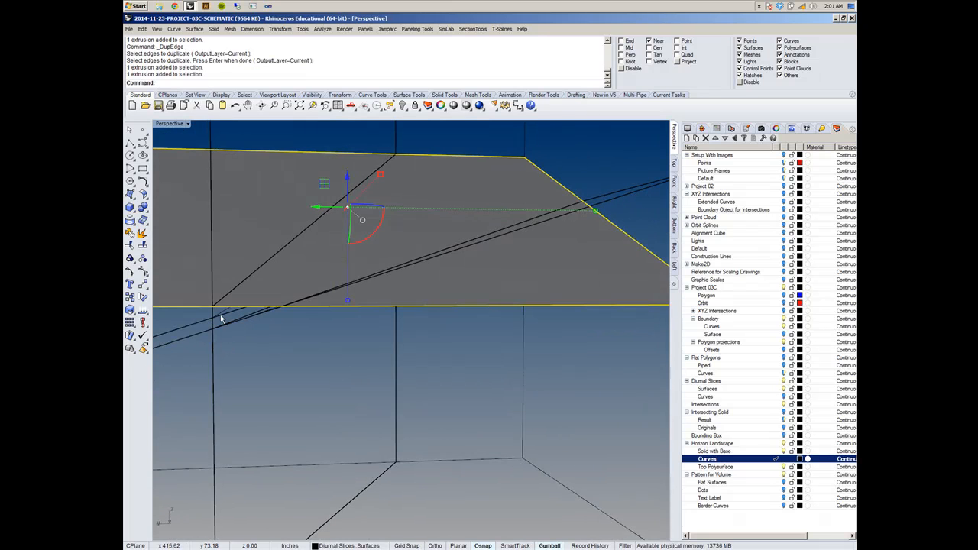
pyautogui.moveTo(221, 318); pyautogui.dragTo(241, 332, button='right')
pyautogui.click(263, 355)
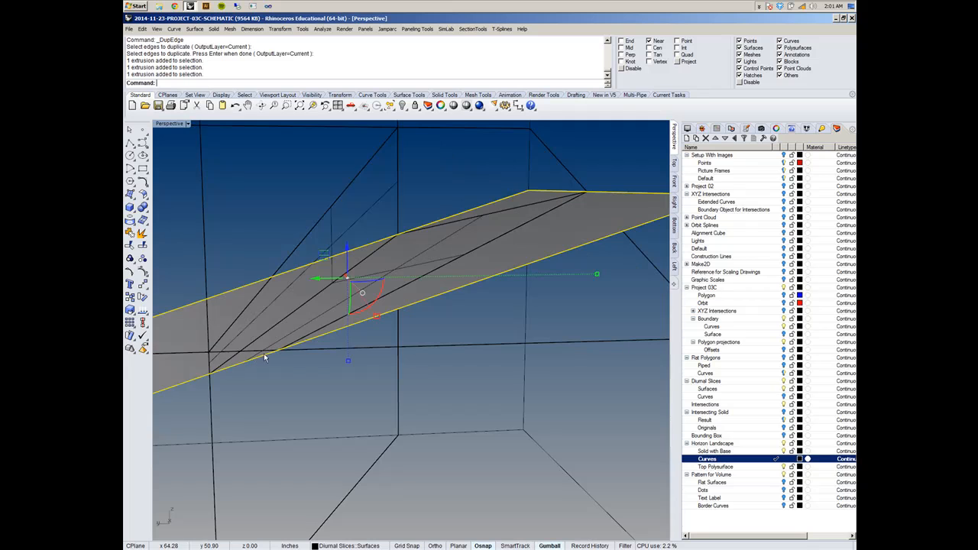
pyautogui.click(214, 361)
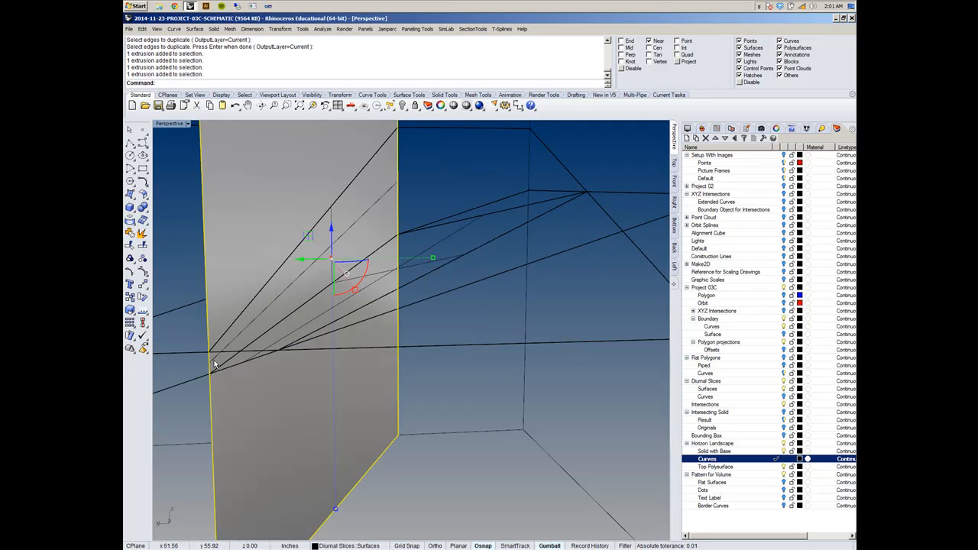
# - Select the lofted polysurface and examine its narrow and wide ends against the boundary box
pyautogui.click(215, 363)
pyautogui.click(319, 312)
pyautogui.moveTo(332, 307); pyautogui.dragTo(380, 458, button='right')
pyautogui.scroll(-5, 457, 288)
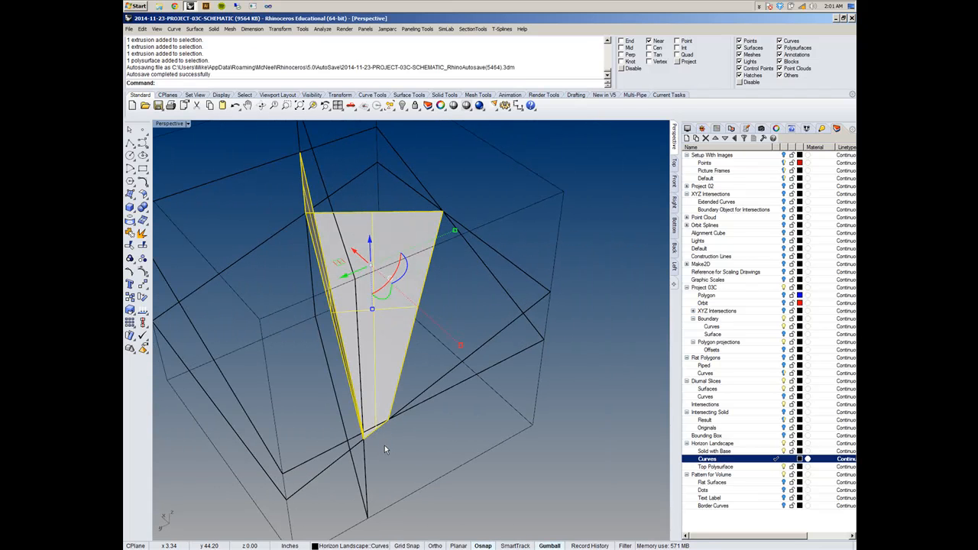
pyautogui.moveTo(518, 307); pyautogui.dragTo(476, 325, button='right')
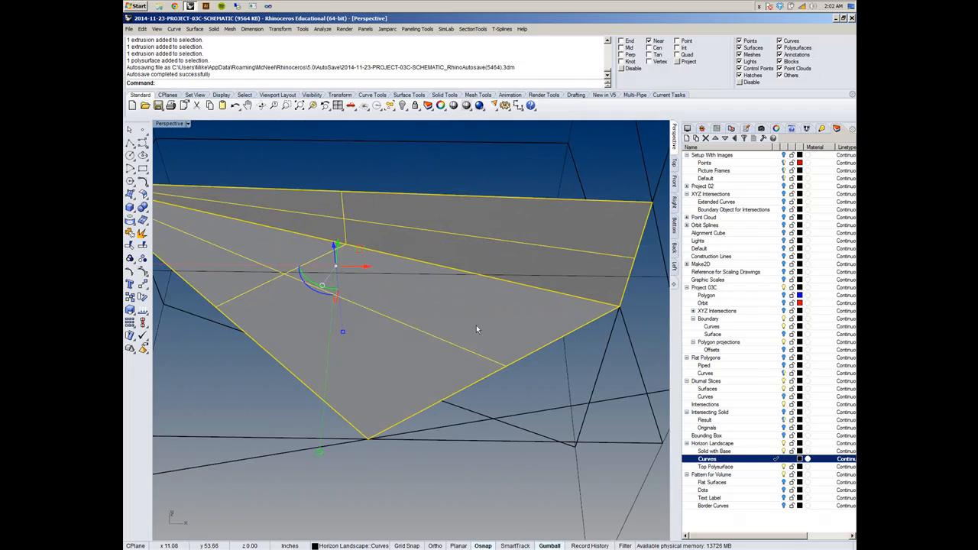
pyautogui.scroll(-6, 476, 326)
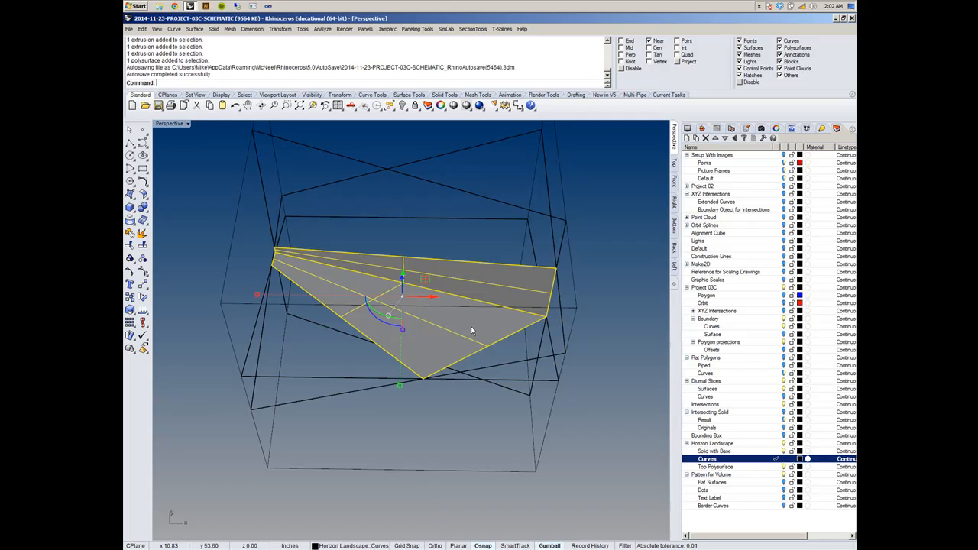
pyautogui.moveTo(453, 315); pyautogui.dragTo(604, 233, button='right')
pyautogui.moveTo(407, 266); pyautogui.dragTo(454, 293, button='right')
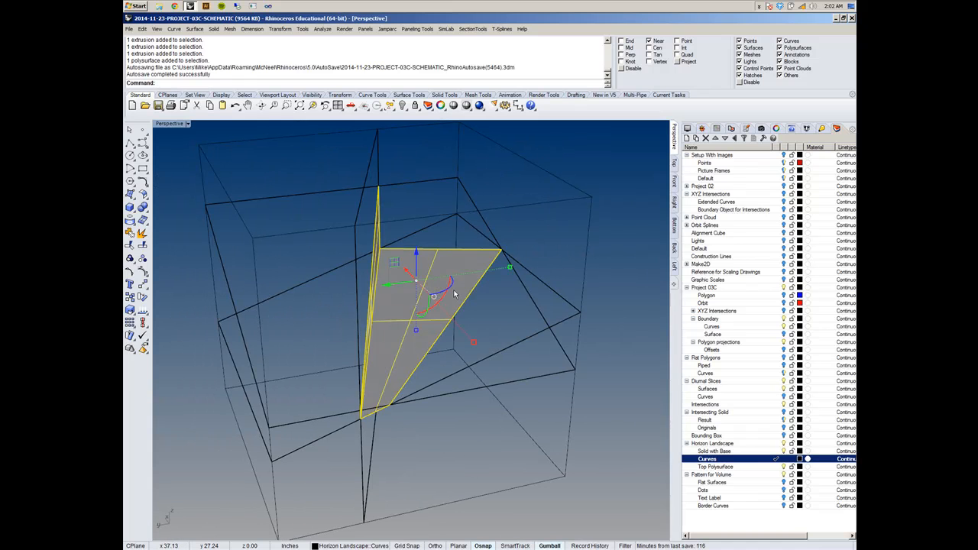
# - Examine how the vertical and slanted slice planes each relate to the lofted polysurface
pyautogui.moveTo(448, 293); pyautogui.dragTo(323, 247, button='right')
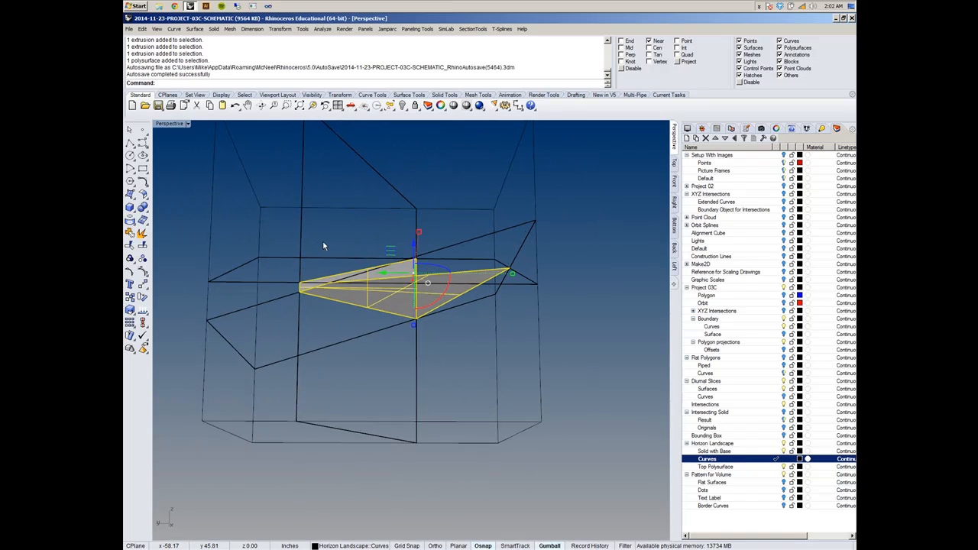
pyautogui.click(303, 163)
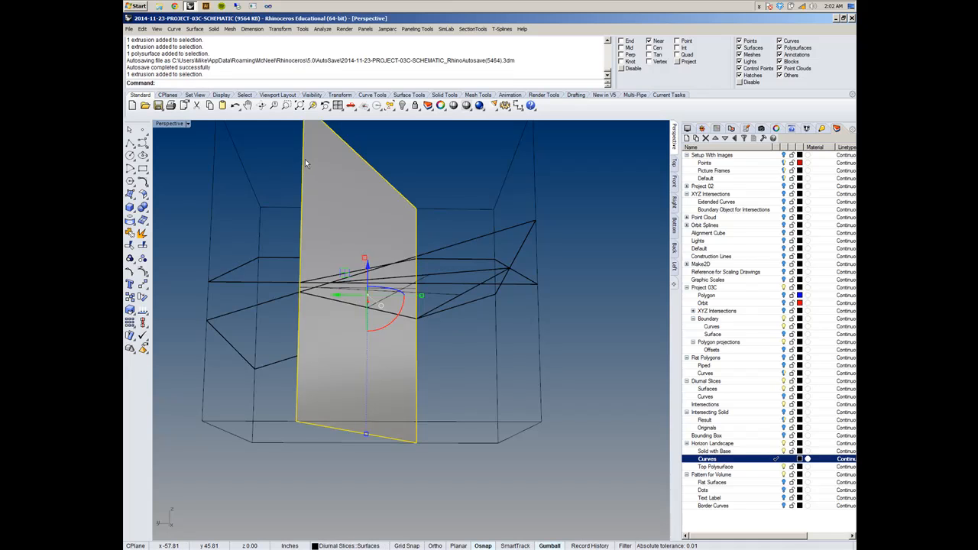
pyautogui.moveTo(509, 334); pyautogui.dragTo(521, 373, button='right')
pyautogui.click(304, 395)
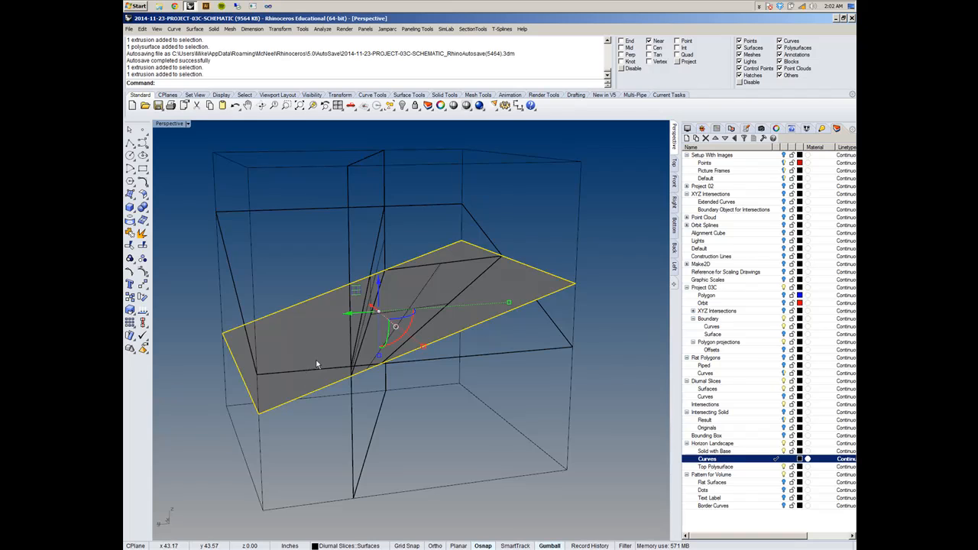
pyautogui.moveTo(317, 364); pyautogui.dragTo(356, 352, button='right')
pyautogui.click(343, 251)
pyautogui.moveTo(347, 245); pyautogui.dragTo(444, 249, button='right')
# - Select the lofted polysurface and its curves without the upper slanted slice plane, and examine their open sides against the boundary box
pyautogui.scroll(-3, 442, 247)
pyautogui.moveTo(258, 220); pyautogui.dragTo(517, 307)
pyautogui.moveTo(518, 310); pyautogui.dragTo(402, 295, button='right')
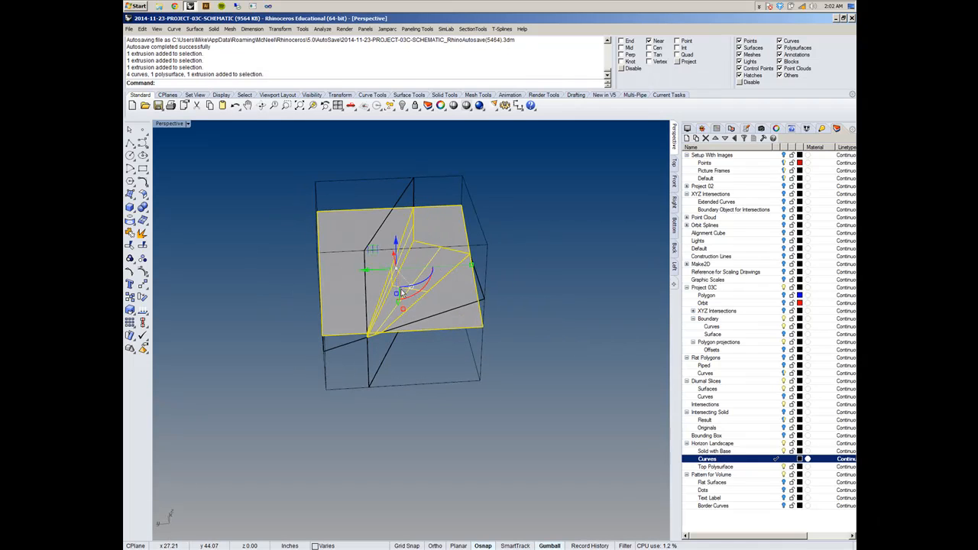
pyautogui.keyDown('ctrl'); pyautogui.click(361, 217); pyautogui.keyUp('ctrl')
pyautogui.moveTo(482, 261); pyautogui.dragTo(466, 227, button='right')
pyautogui.scroll(6, 423, 228)
pyautogui.moveTo(450, 238); pyautogui.dragTo(468, 231, button='right')
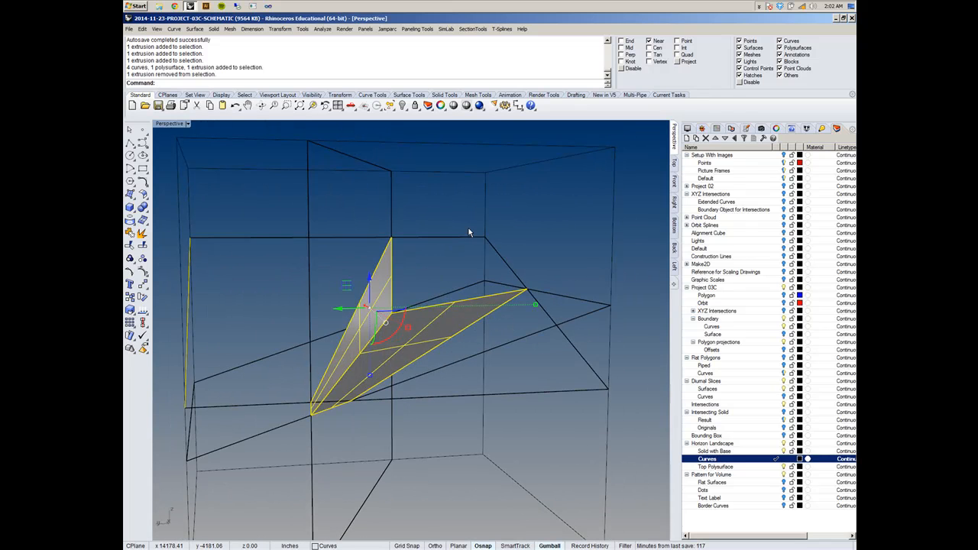
pyautogui.moveTo(350, 295); pyautogui.dragTo(490, 341, button='right')
pyautogui.moveTo(285, 388); pyautogui.dragTo(309, 379, button='right')
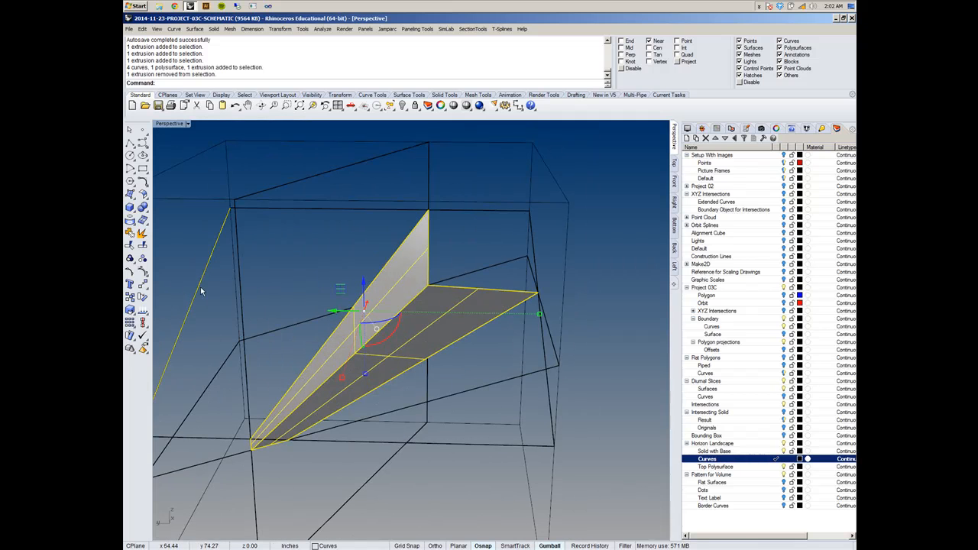
pyautogui.moveTo(567, 392); pyautogui.dragTo(616, 368, button='right')
pyautogui.scroll(4, 548, 351)
pyautogui.scroll(-4, 552, 353)
pyautogui.moveTo(552, 352); pyautogui.dragTo(521, 377, button='right')
pyautogui.moveTo(418, 383); pyautogui.dragTo(453, 392, button='right')
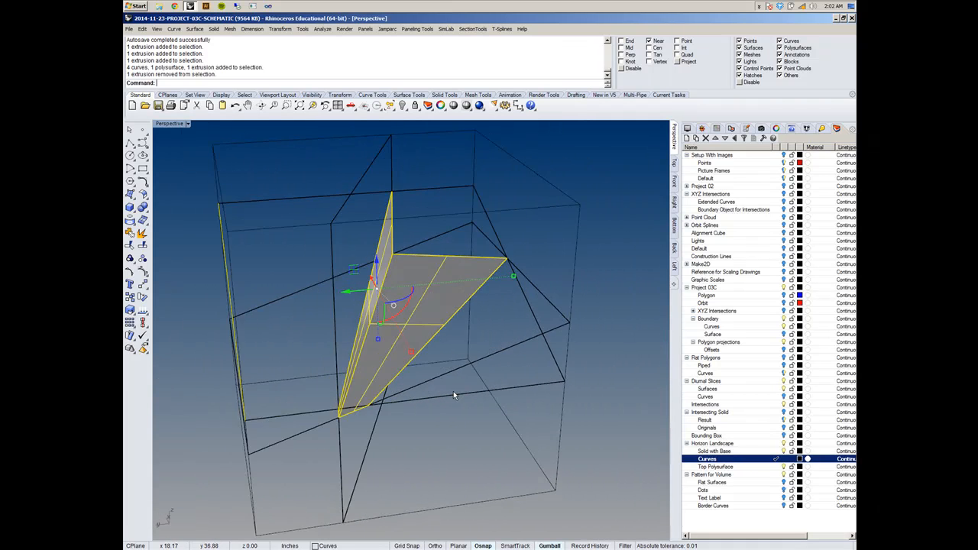
pyautogui.scroll(3, 338, 404)
pyautogui.scroll(-2, 398, 414)
pyautogui.moveTo(504, 352); pyautogui.dragTo(492, 346, button='right')
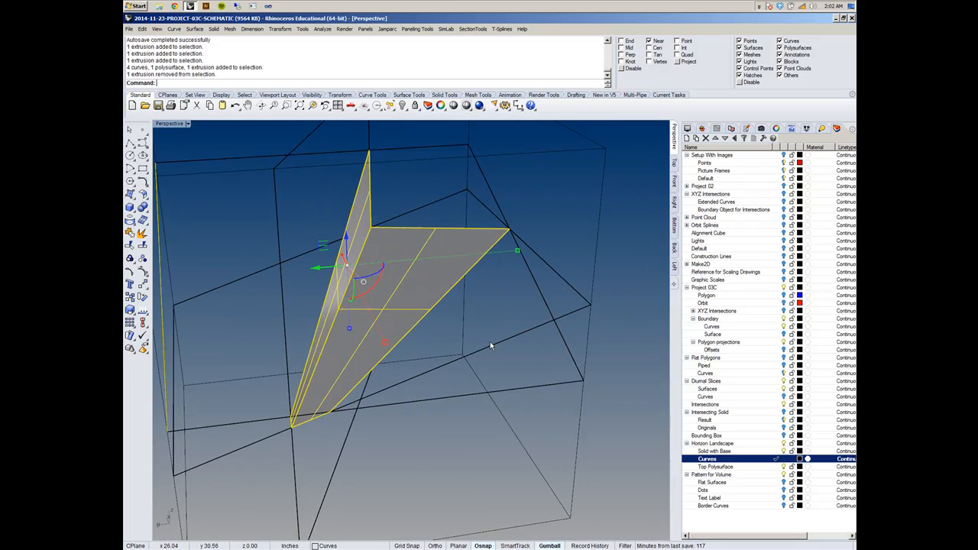
# - With End snap enabled, draw a closed triangular polyline through the loft's outer wide-end corner, the slanted slice plane's corner and the loft's narrow-end corner
pyautogui.click(132, 143)
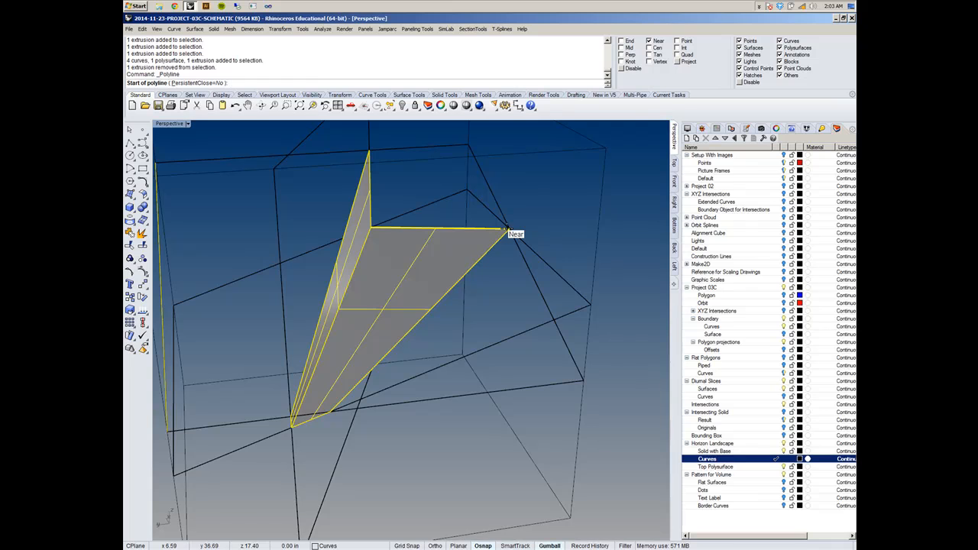
pyautogui.click(506, 228)
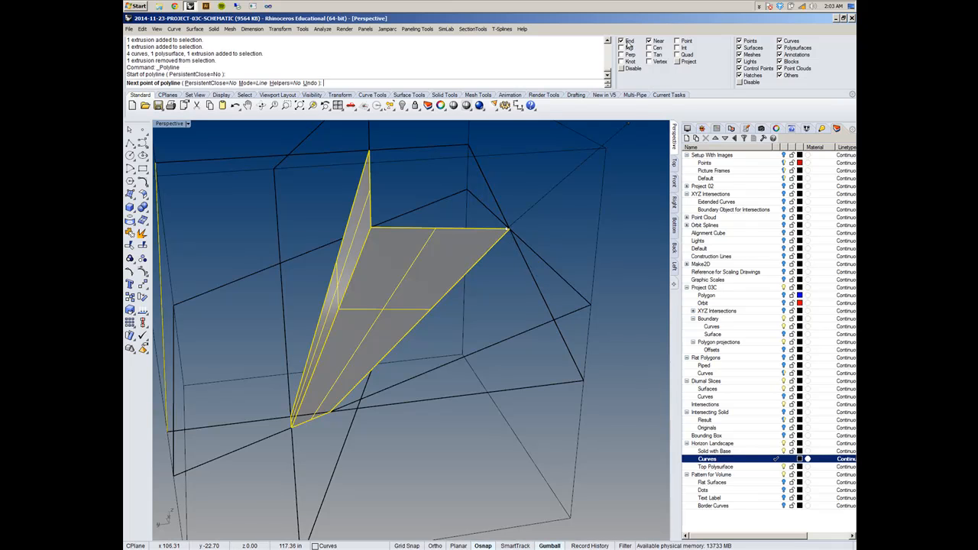
pyautogui.rightClick(561, 224)
pyautogui.rightClick(555, 226)
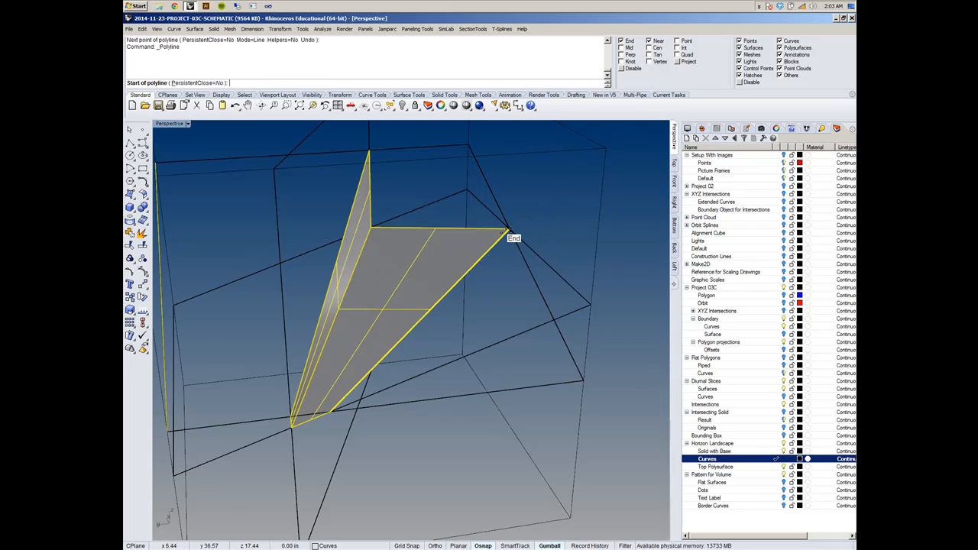
pyautogui.click(509, 230)
pyautogui.click(585, 379)
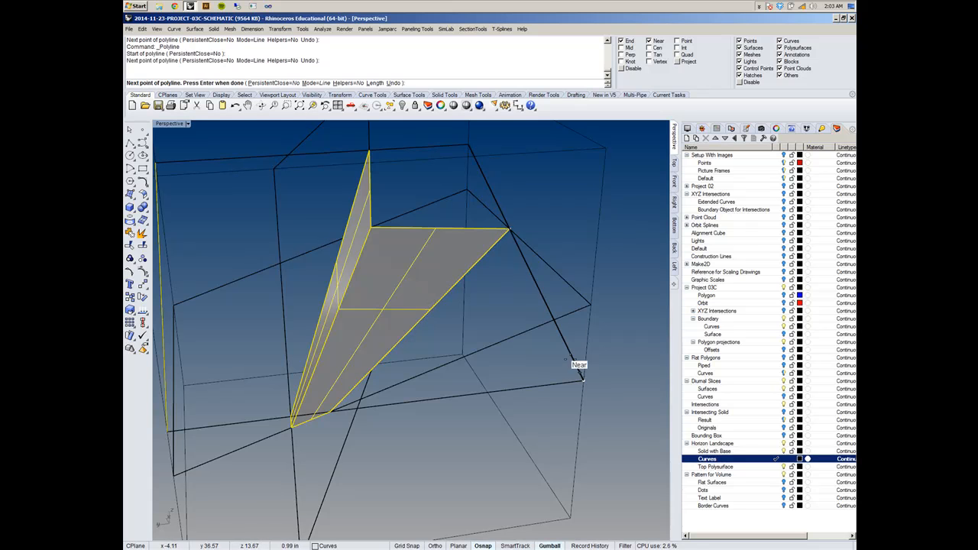
pyautogui.click(329, 414)
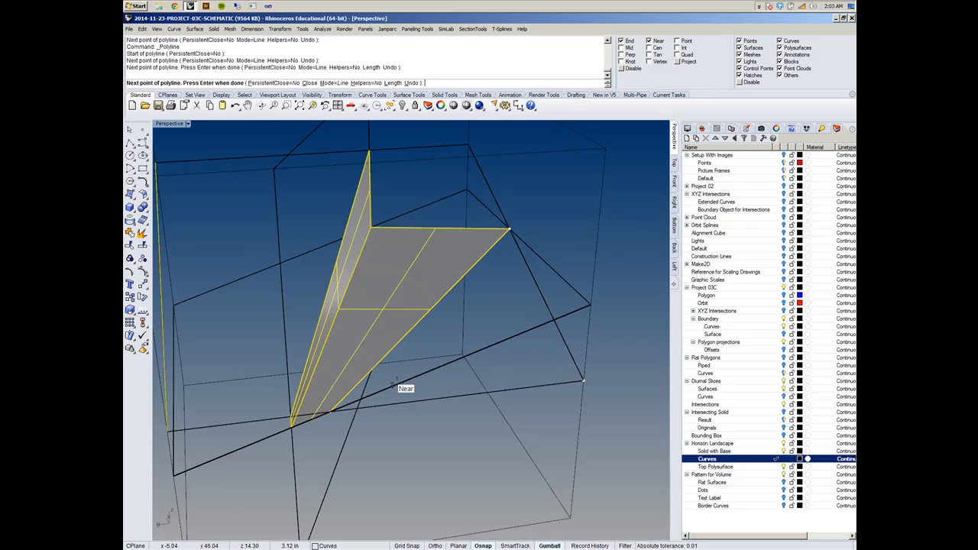
pyautogui.click(509, 230)
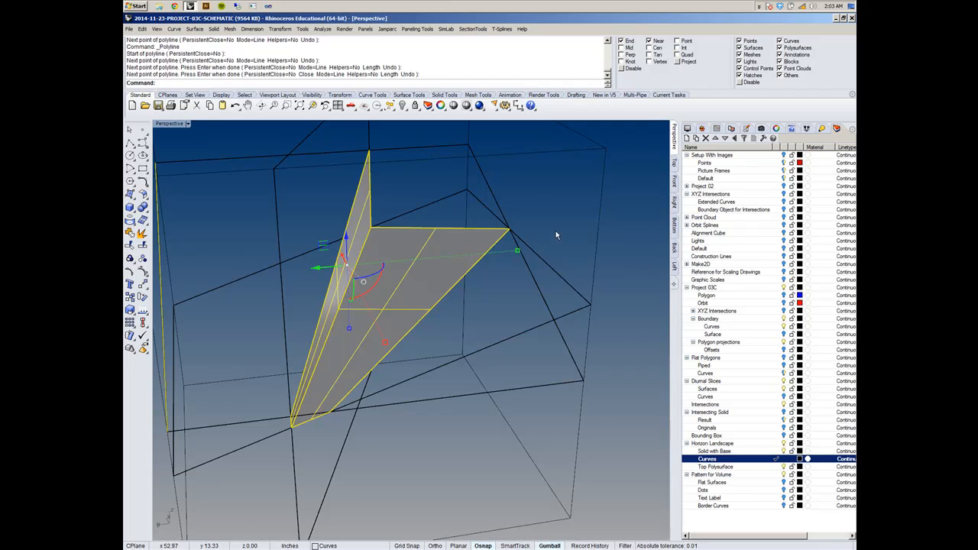
# - Create a planar surface from the closed triangular polyline beside the loft
pyautogui.press('Escape')
pyautogui.click(547, 299)
pyautogui.click(570, 354)
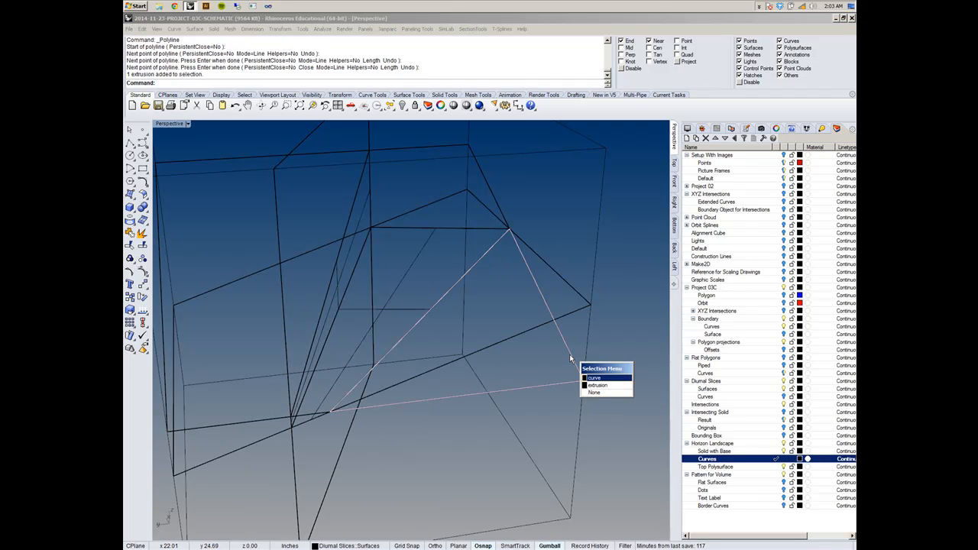
pyautogui.click(595, 379)
pyautogui.moveTo(599, 372); pyautogui.dragTo(561, 358, button='right')
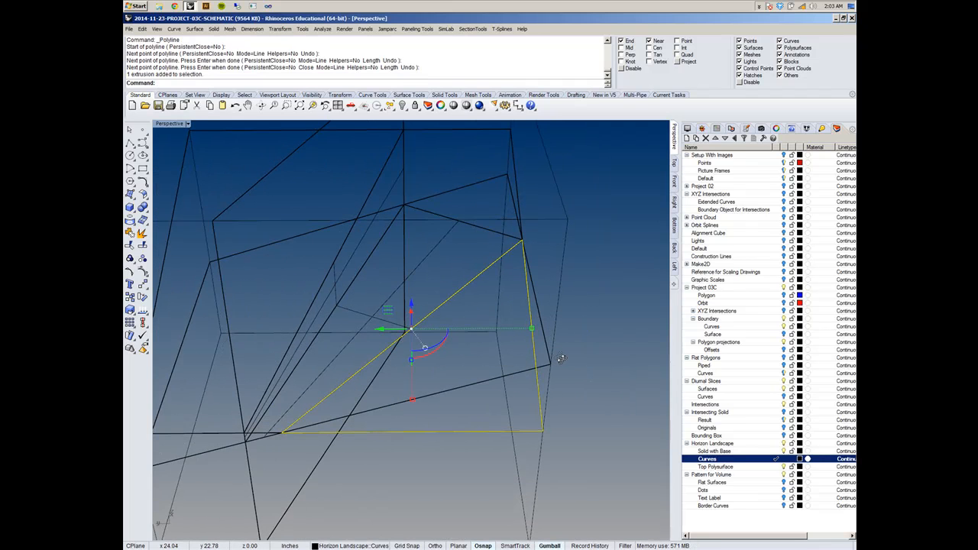
pyautogui.click(195, 29)
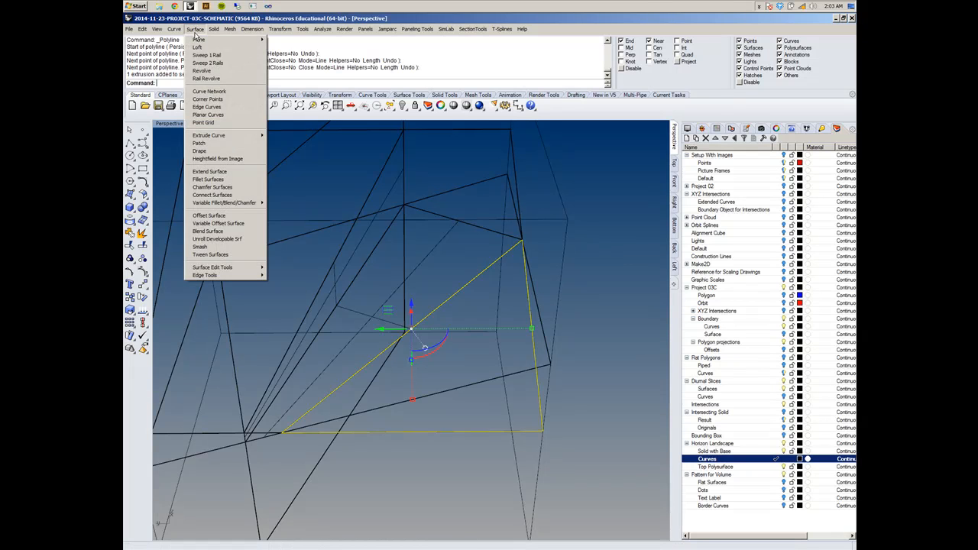
pyautogui.click(219, 115)
pyautogui.moveTo(602, 338); pyautogui.dragTo(576, 353, button='right')
pyautogui.click(602, 352)
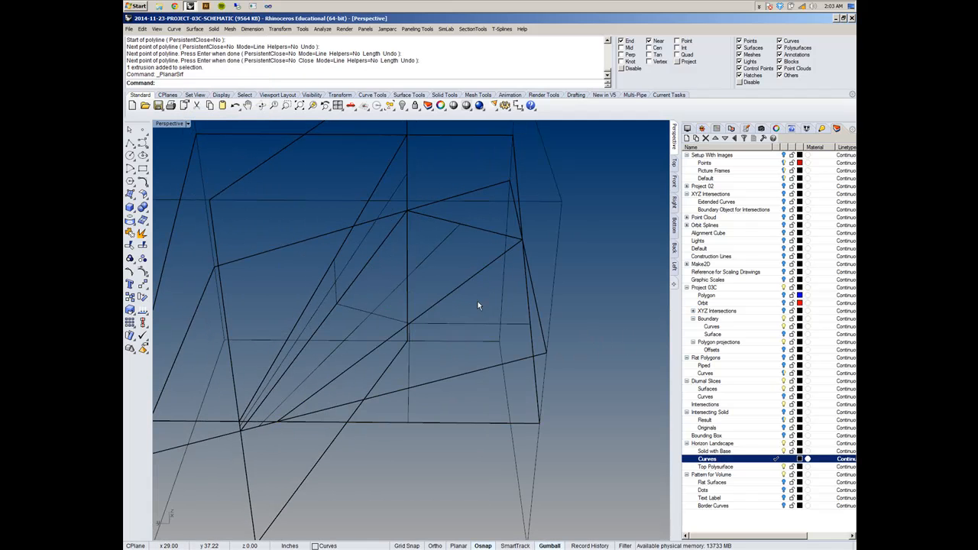
# - Select the new triangular surface and check how it fits against the loft and the slice planes
pyautogui.click(506, 388)
pyautogui.click(473, 405)
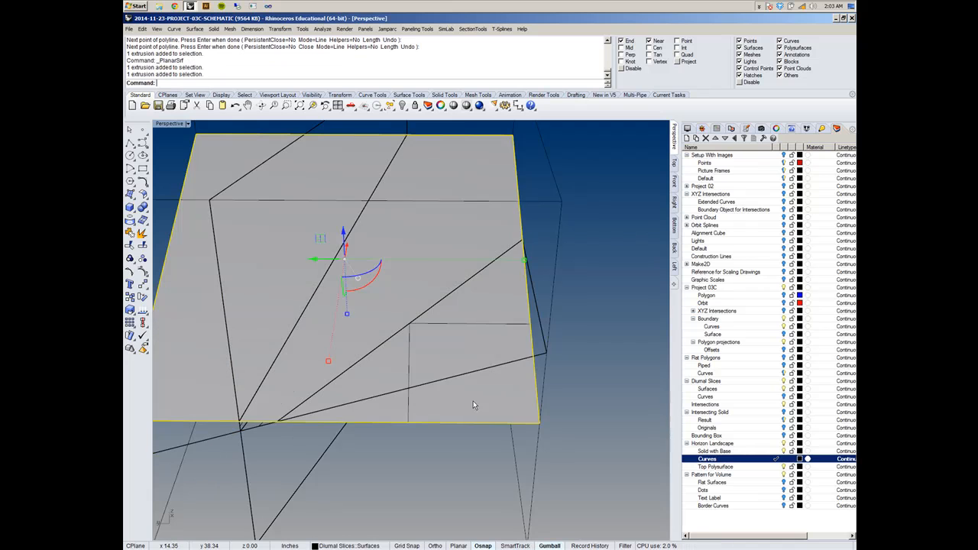
pyautogui.click(408, 415)
pyautogui.rightClick(413, 409)
pyautogui.scroll(-5, 468, 322)
pyautogui.moveTo(468, 322); pyautogui.dragTo(469, 266, button='right')
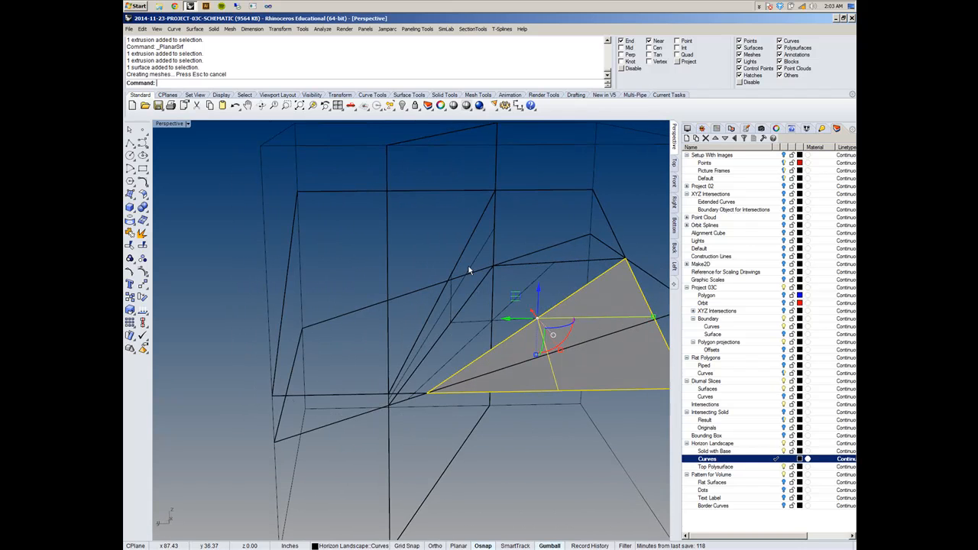
pyautogui.moveTo(332, 243); pyautogui.dragTo(286, 244, button='right')
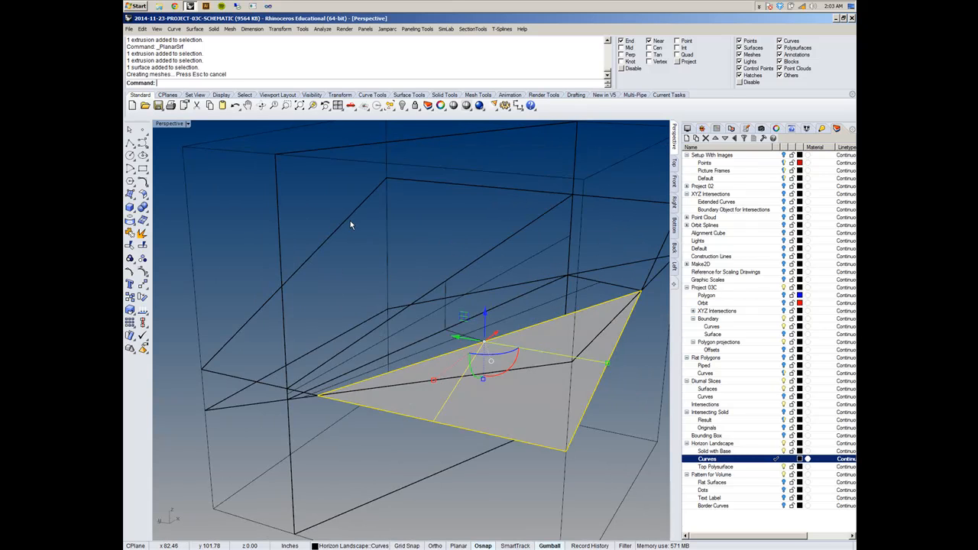
pyautogui.keyDown('shift'); pyautogui.moveTo(351, 225); pyautogui.dragTo(403, 224, button='right'); pyautogui.keyUp('shift')
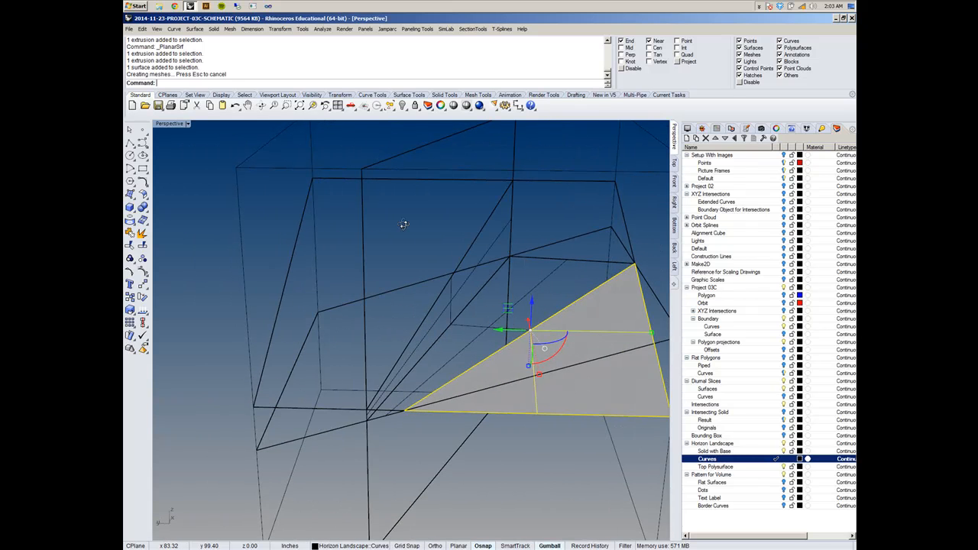
# - Draw a closed four-sided polyline on the opposite side of the loft, joining the upper slanted slice plane's two corners to the loft's edge ends
pyautogui.click(130, 143)
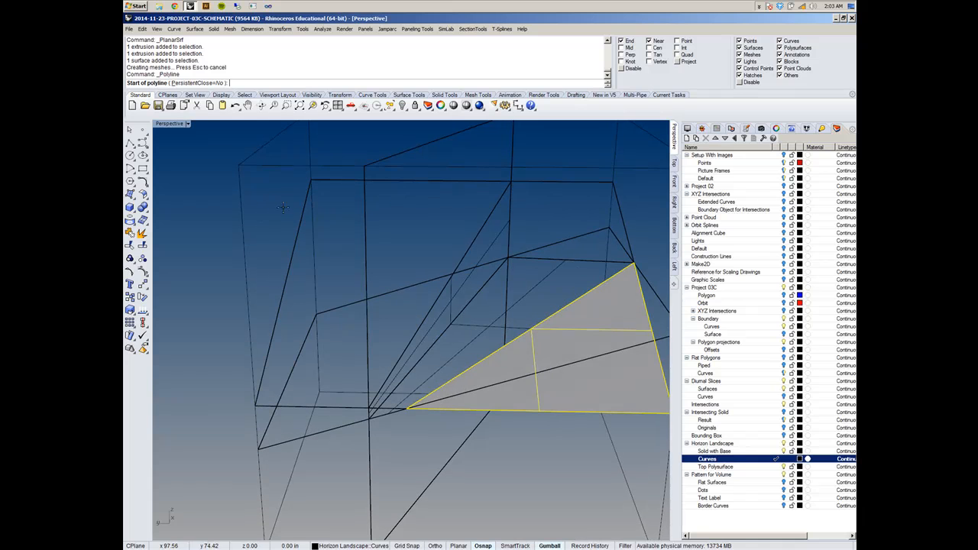
pyautogui.click(311, 180)
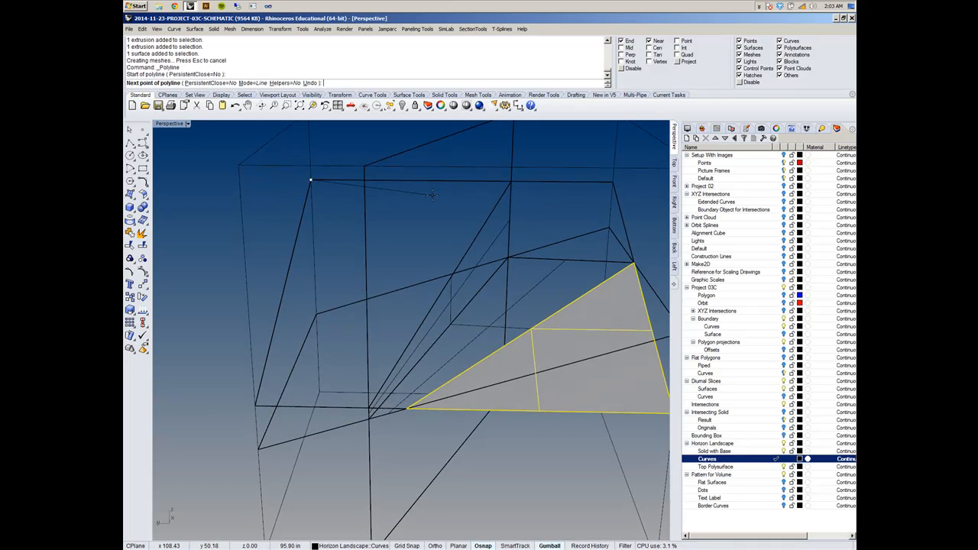
pyautogui.click(508, 181)
pyautogui.scroll(3, 428, 398)
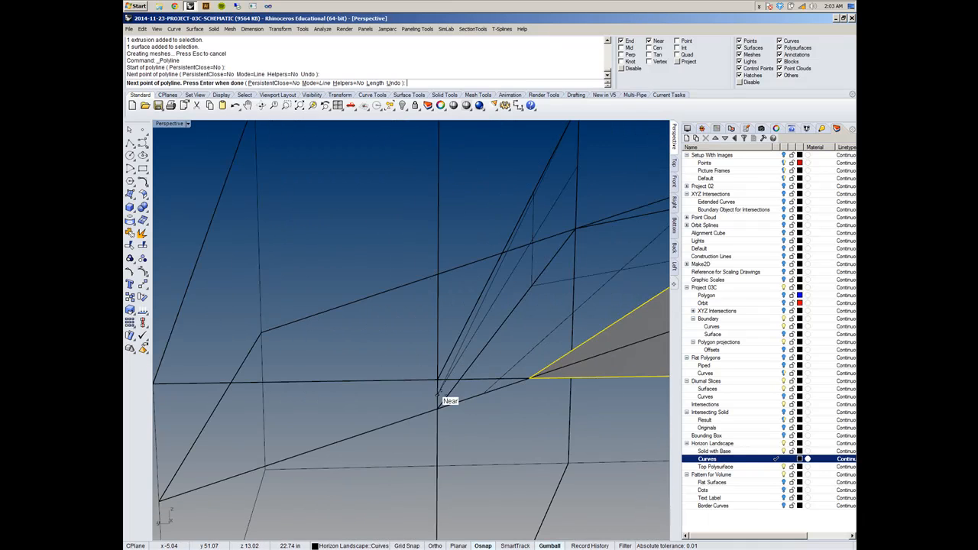
pyautogui.click(437, 383)
pyautogui.scroll(-3, 438, 381)
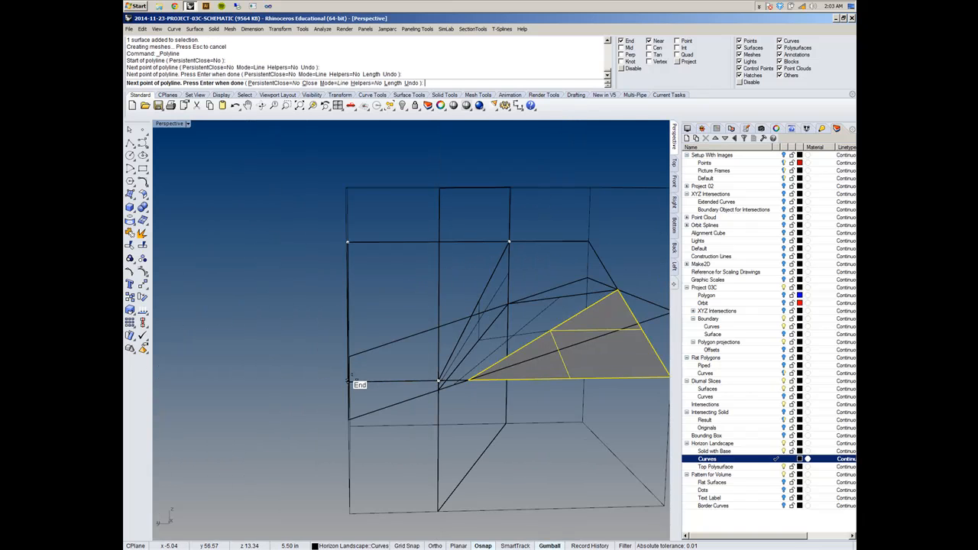
pyautogui.click(349, 381)
pyautogui.moveTo(394, 291); pyautogui.dragTo(369, 307, button='right')
pyautogui.click(385, 221)
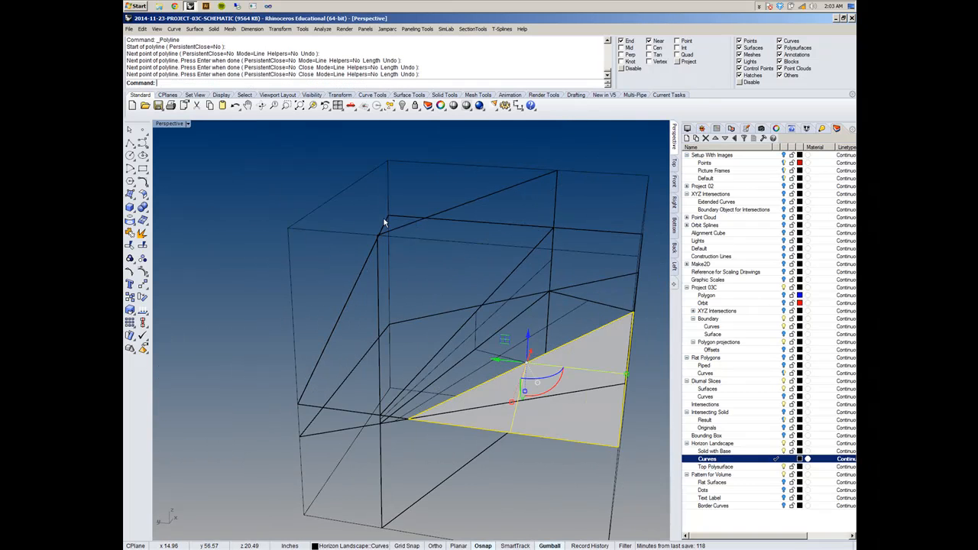
# - Create a planar surface from the closed four-sided polyline
pyautogui.click(411, 215)
pyautogui.click(428, 223)
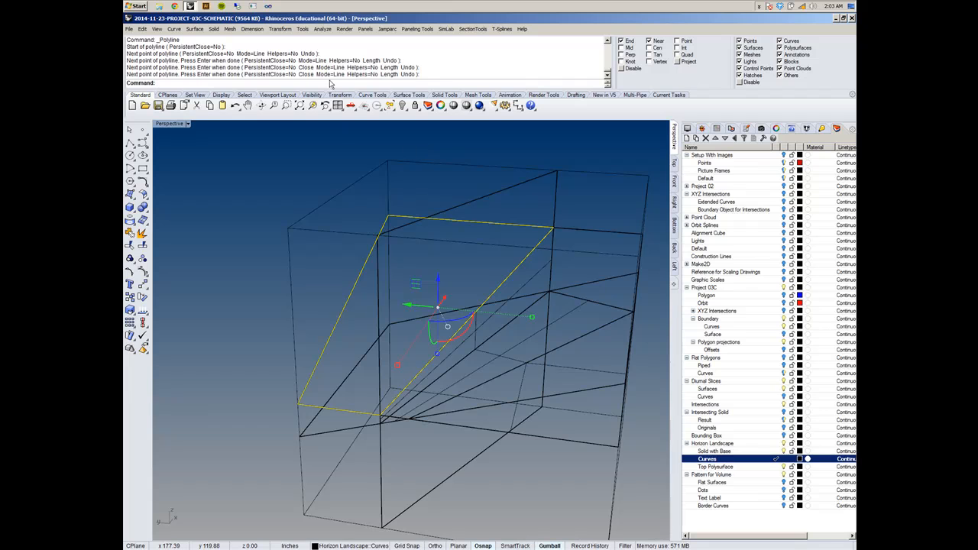
pyautogui.rightClick(332, 44)
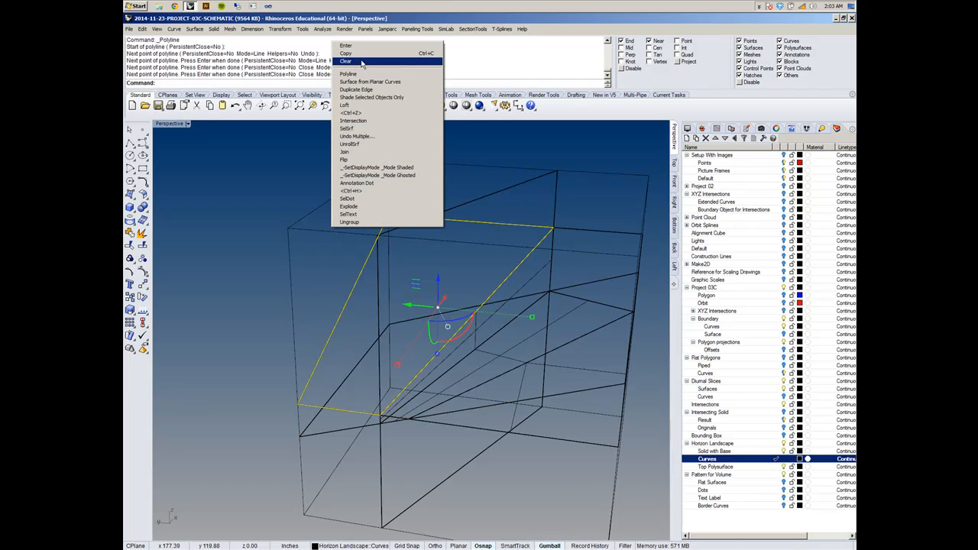
pyautogui.click(369, 81)
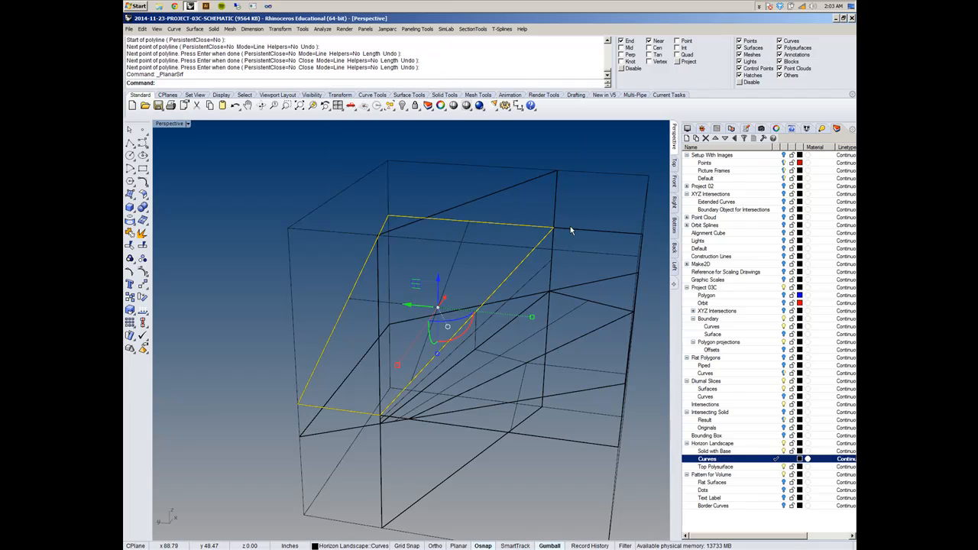
# - Hide the Diurnal Slices layer and select both planar surfaces with the lofted polysurface to inspect them together
pyautogui.moveTo(638, 267); pyautogui.dragTo(404, 371, button='right')
pyautogui.click(784, 381)
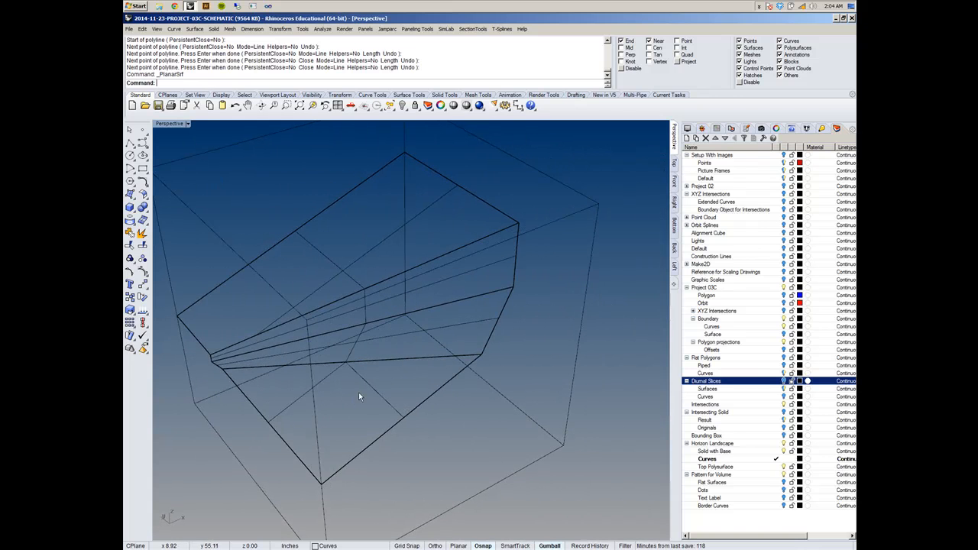
pyautogui.click(359, 392)
pyautogui.keyDown('shift'); pyautogui.click(400, 328); pyautogui.keyUp('shift')
pyautogui.keyDown('shift'); pyautogui.click(380, 247); pyautogui.keyUp('shift')
pyautogui.moveTo(380, 251); pyautogui.dragTo(428, 275, button='right')
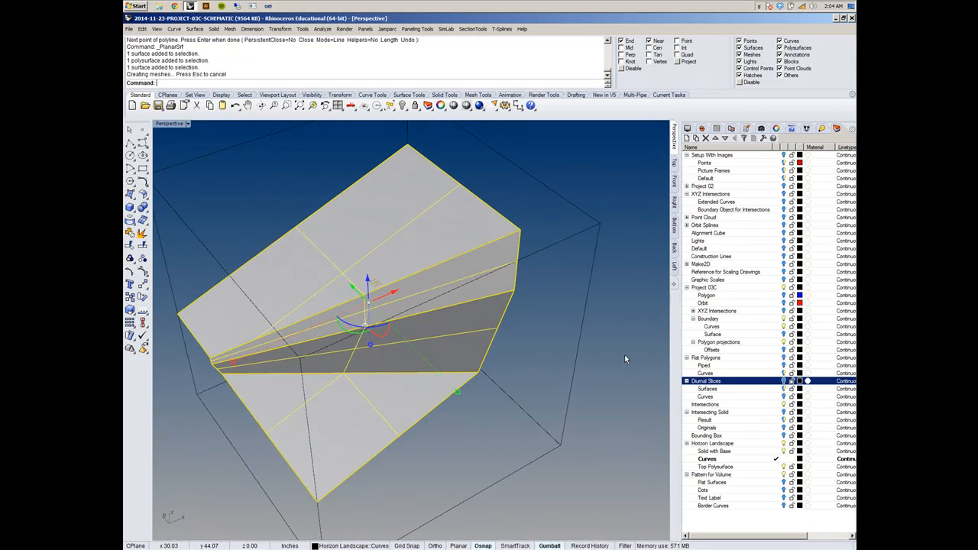
# - Show the Surface layer under Boundary, clear the selection, and turn the Diurnal Slices layer back on
pyautogui.click(784, 335)
pyautogui.moveTo(577, 392); pyautogui.dragTo(566, 299, button='right')
pyautogui.press('Delete')
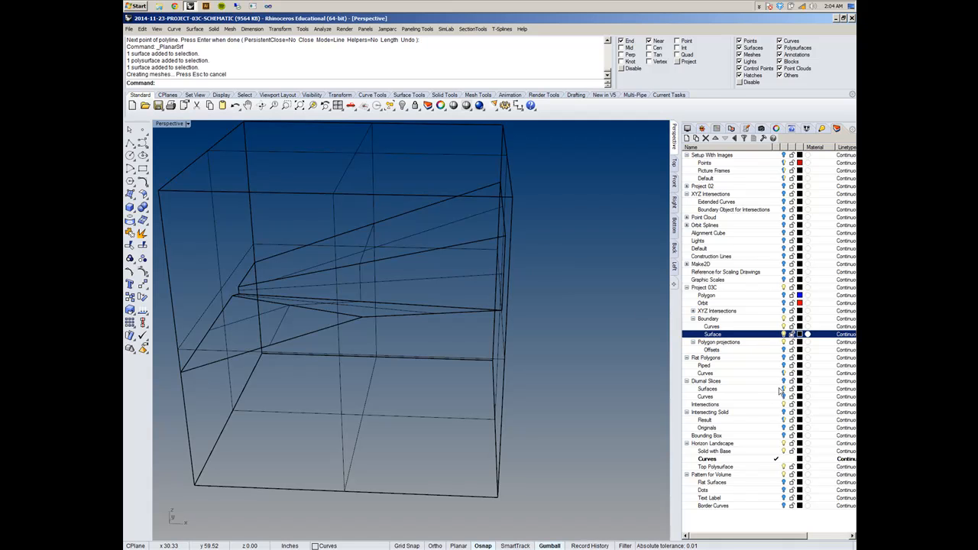
pyautogui.click(784, 381)
# - Draw a closed triangular polyline through the loft edge's two end points and the adjacent lower slice corner on the boundary box
pyautogui.moveTo(520, 361); pyautogui.dragTo(464, 325, button='right')
pyautogui.click(130, 143)
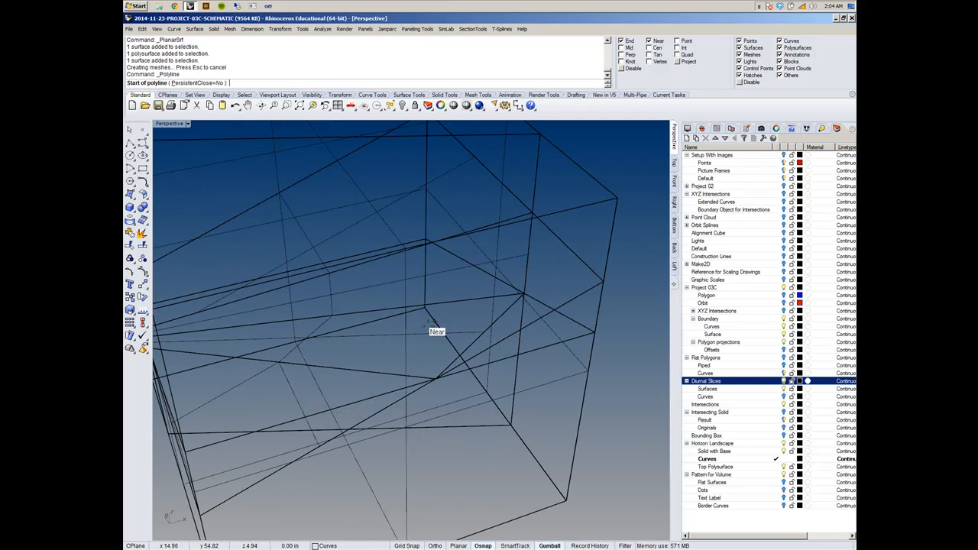
pyautogui.click(436, 378)
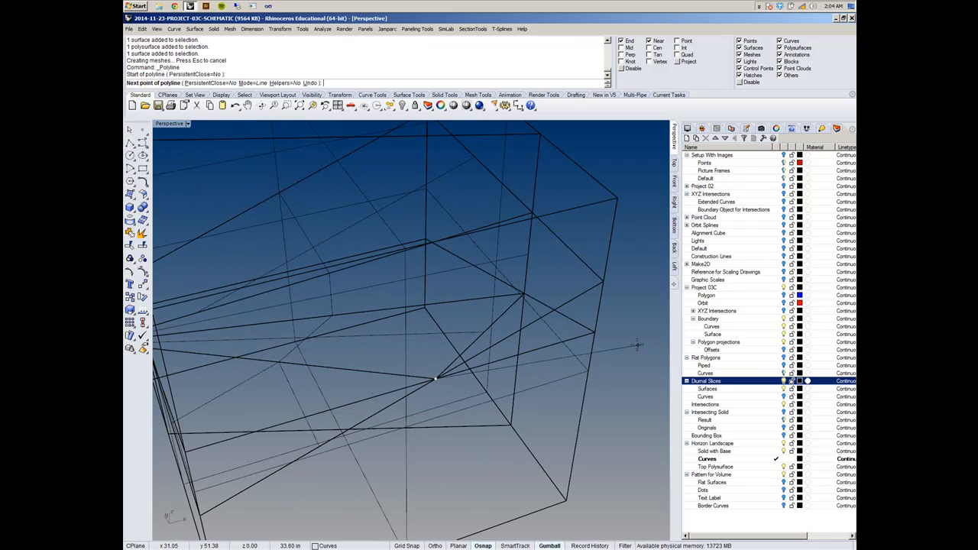
pyautogui.click(595, 333)
pyautogui.click(524, 292)
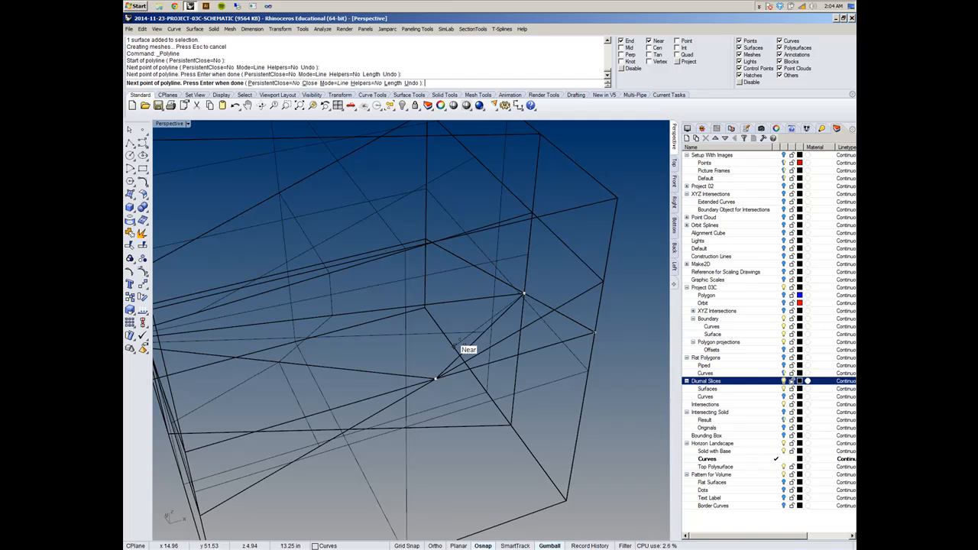
pyautogui.click(436, 377)
# - Create a planar surface from the closed triangular polyline
pyautogui.click(549, 345)
pyautogui.click(584, 369)
pyautogui.rightClick(281, 65)
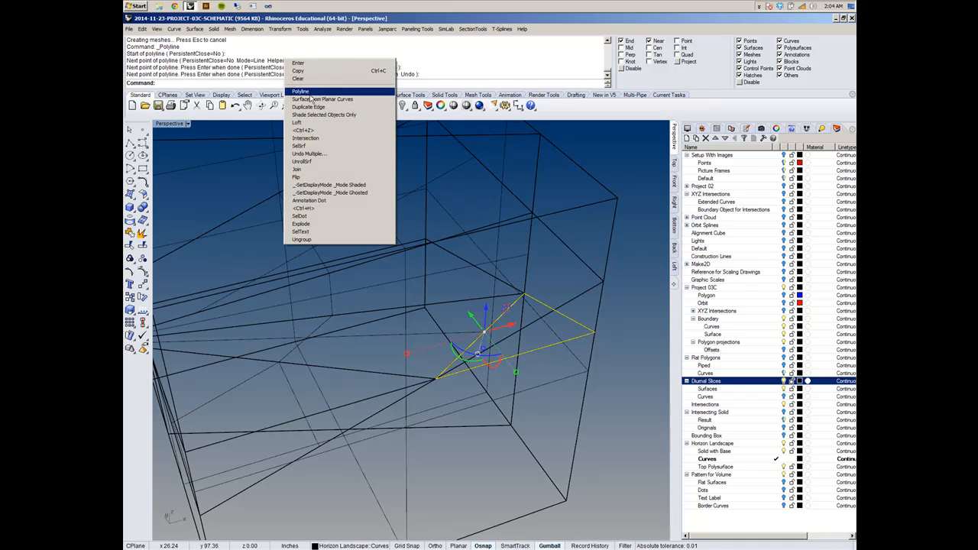
pyautogui.click(337, 99)
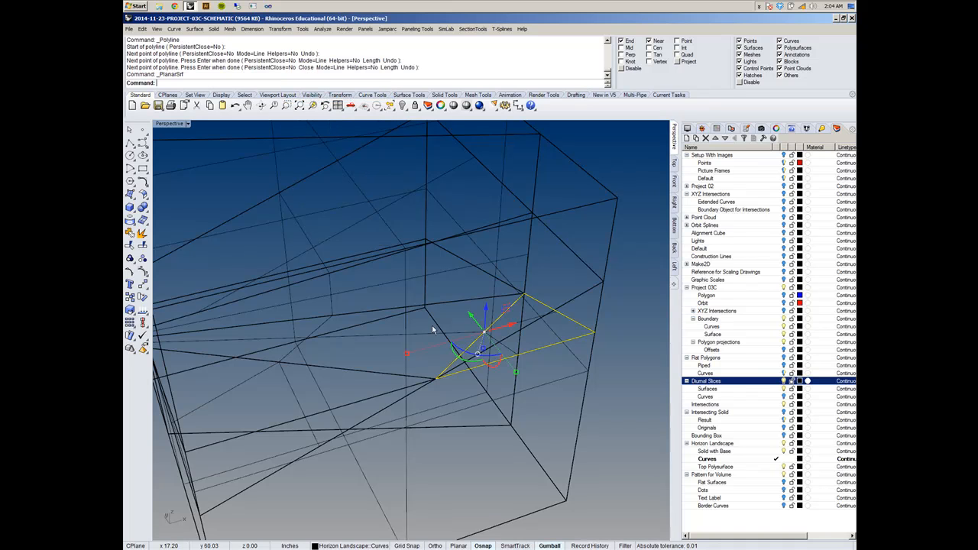
# - Turn off Shade Selected Objects Only so every object in the Perspective view is shaded
pyautogui.click(169, 124)
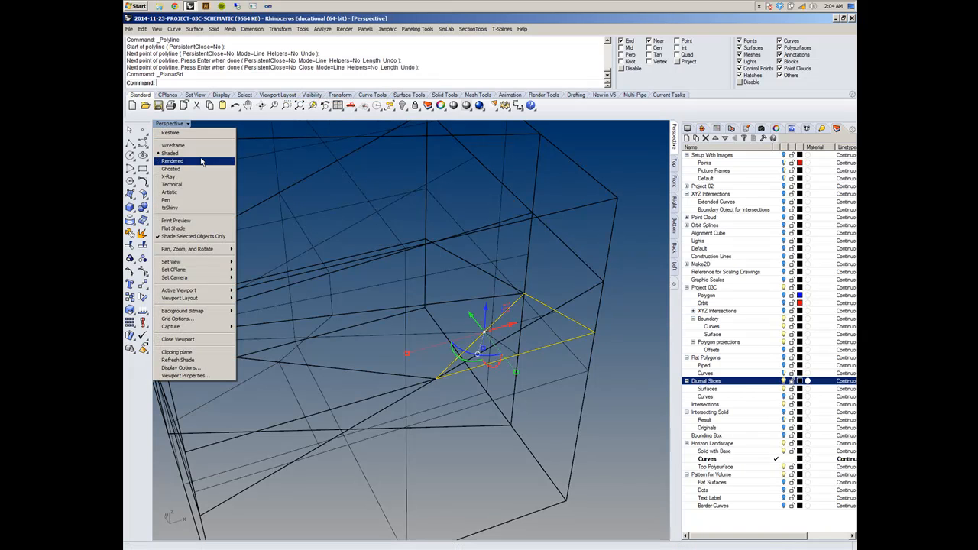
pyautogui.click(216, 236)
pyautogui.click(526, 268)
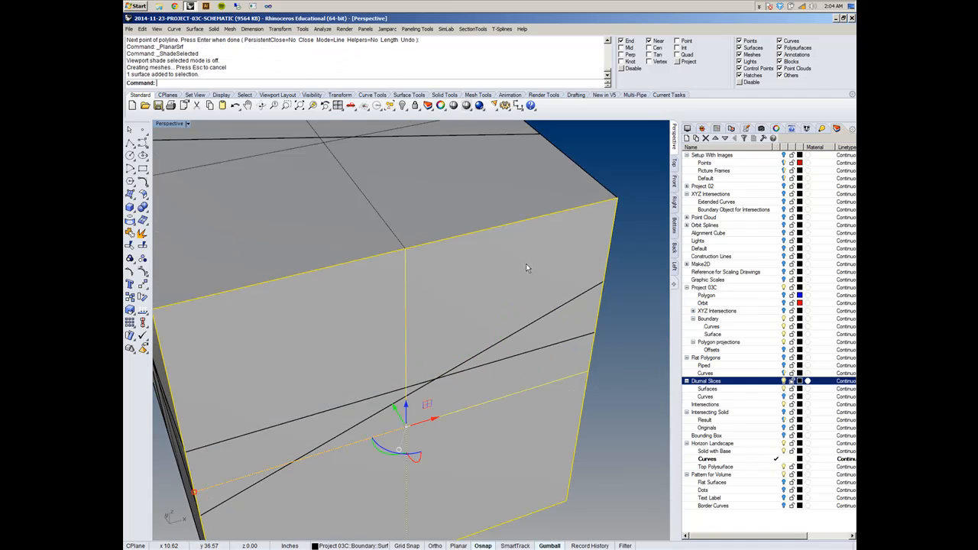
pyautogui.scroll(-4, 526, 264)
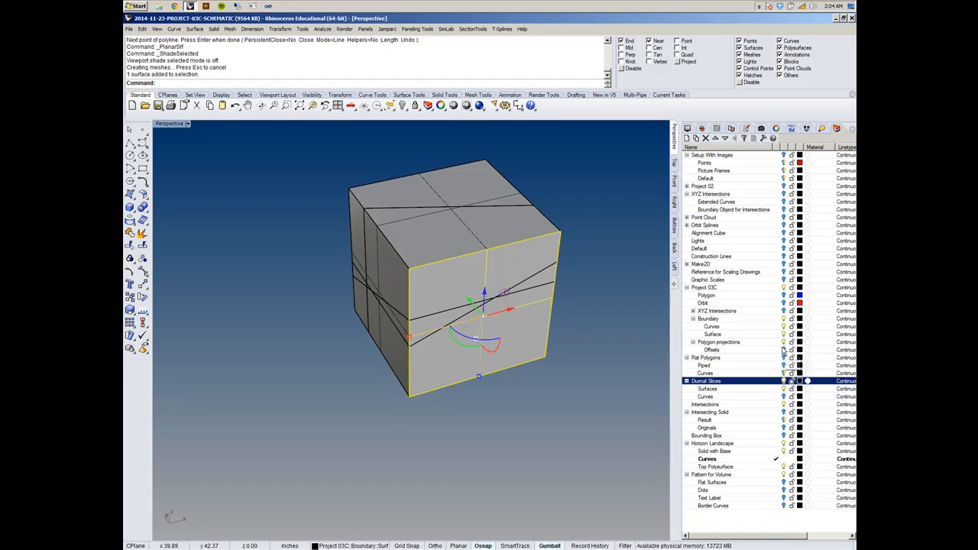
pyautogui.click(633, 270)
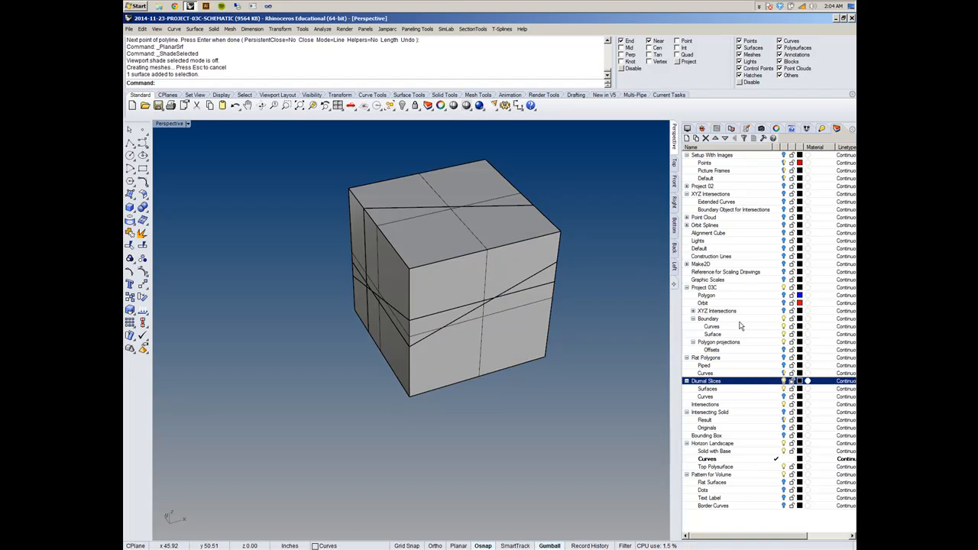
# - Hide the Boundary and Diurnal Slices layers to isolate the landscape surfaces
pyautogui.click(784, 320)
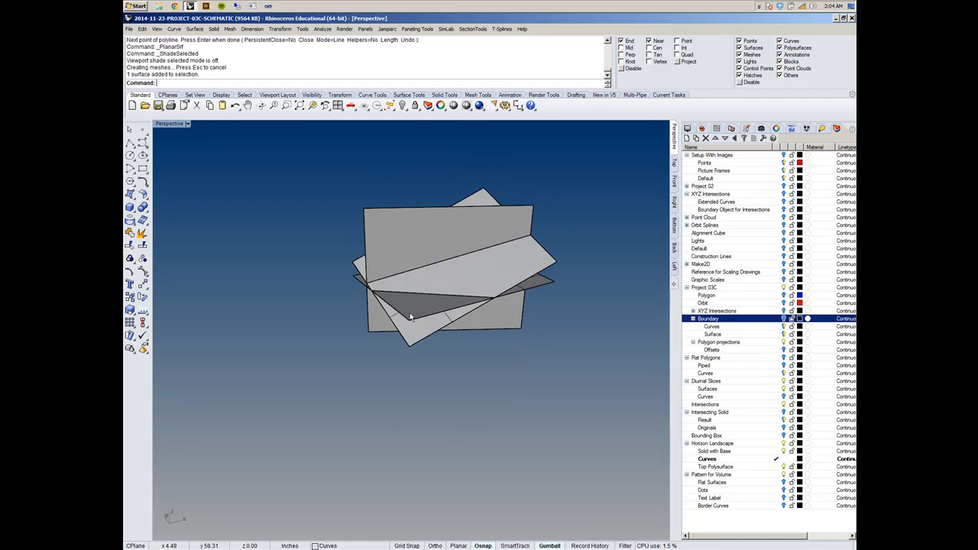
pyautogui.moveTo(410, 317); pyautogui.dragTo(468, 300, button='right')
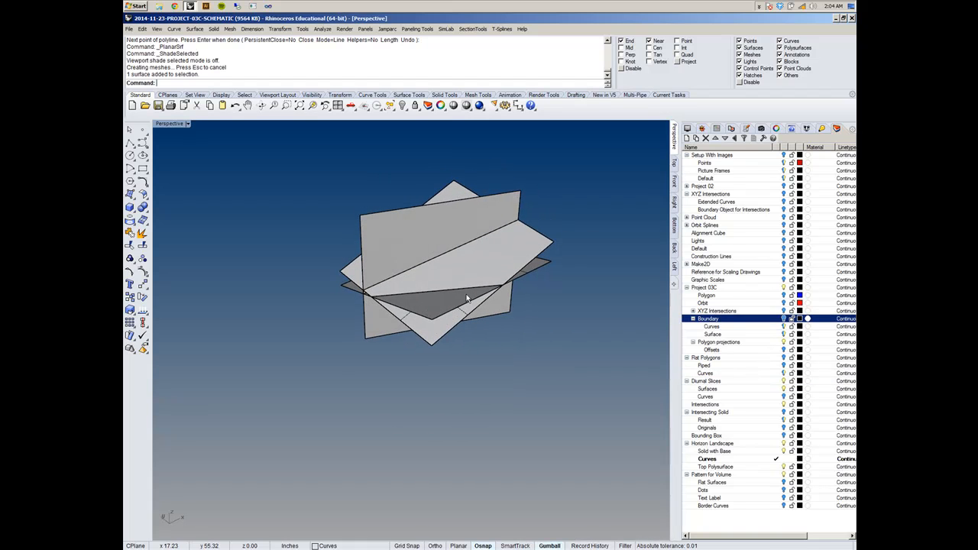
pyautogui.click(783, 381)
# - Examine the isolated landscape surfaces from several Perspective angles and from the Top view
pyautogui.scroll(6, 500, 302)
pyautogui.moveTo(392, 335); pyautogui.dragTo(427, 347, button='right')
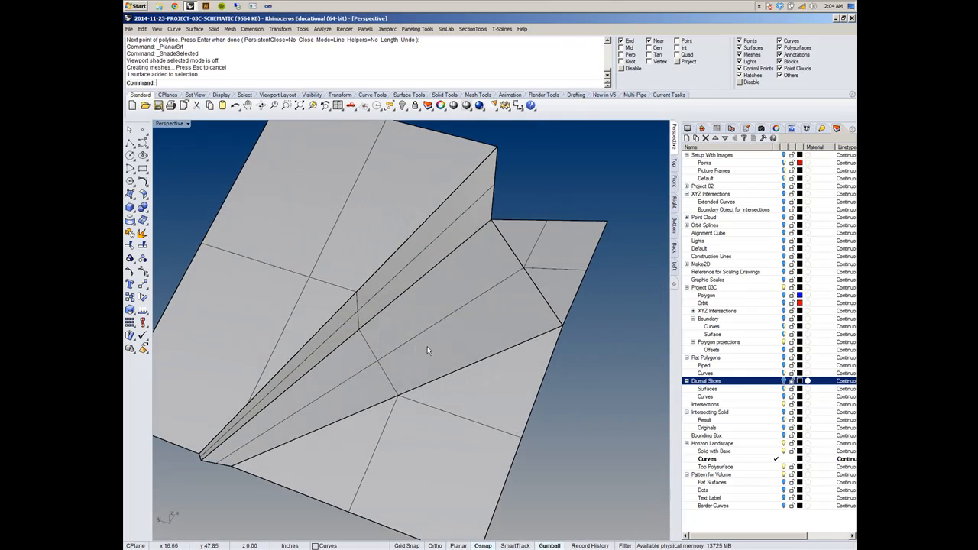
pyautogui.moveTo(371, 345); pyautogui.dragTo(556, 251, button='right')
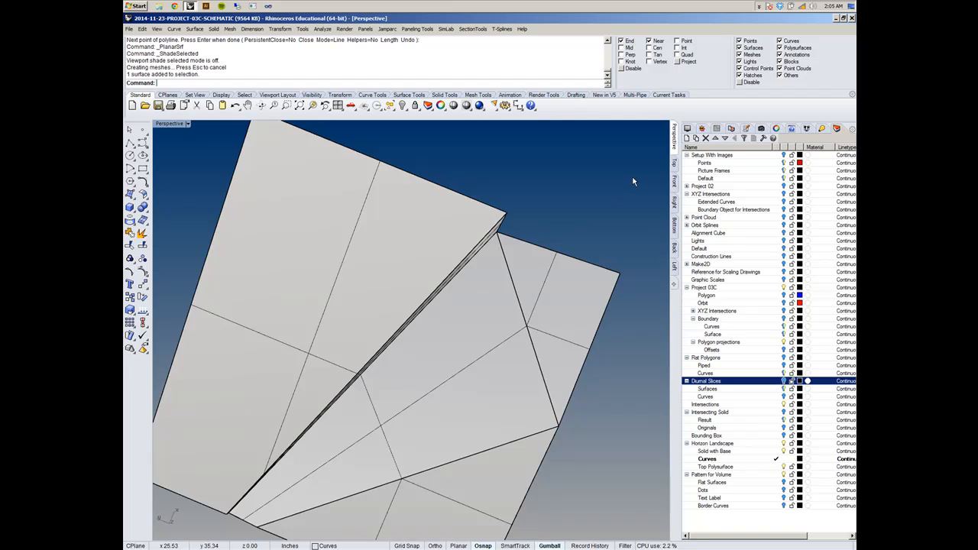
pyautogui.click(675, 163)
pyautogui.scroll(10, 514, 289)
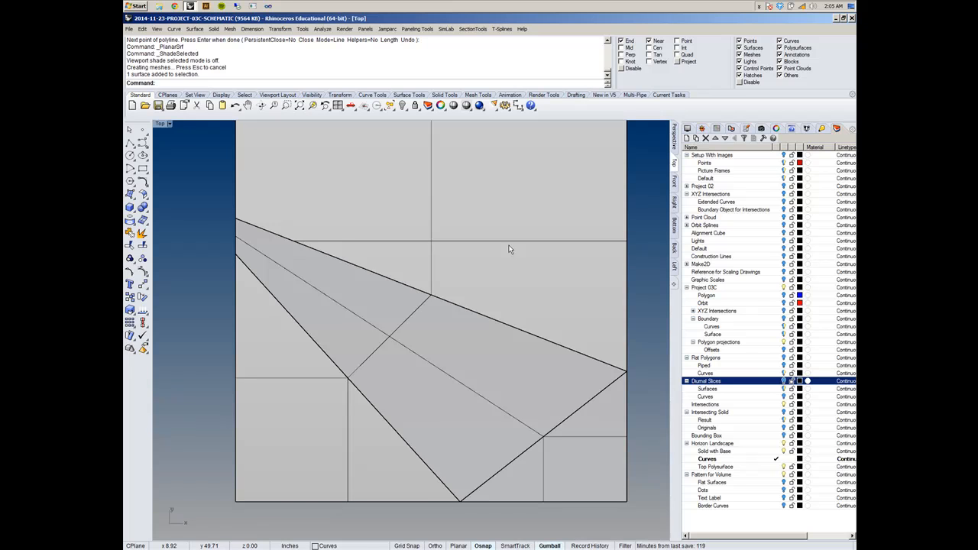
pyautogui.click(675, 137)
pyautogui.moveTo(484, 273); pyautogui.dragTo(367, 313, button='right')
pyautogui.scroll(-6, 366, 313)
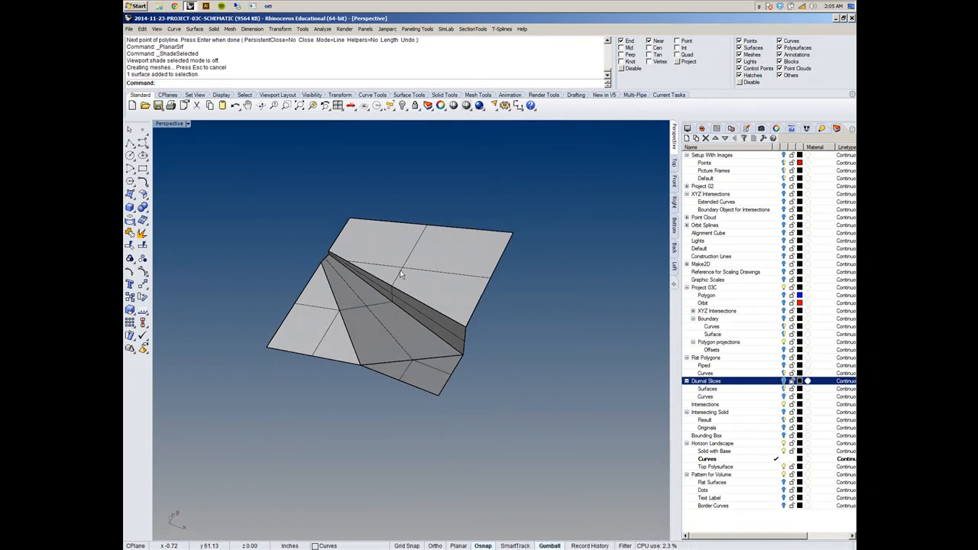
# - Join the three planar surfaces and the lofted polysurface into one polysurface
pyautogui.click(401, 274)
pyautogui.keyDown('shift'); pyautogui.click(401, 329); pyautogui.keyUp('shift')
pyautogui.keyDown('shift'); pyautogui.click(340, 342); pyautogui.keyUp('shift')
pyautogui.keyDown('shift'); pyautogui.click(426, 385); pyautogui.keyUp('shift')
pyautogui.keyDown('shift'); pyautogui.moveTo(425, 357); pyautogui.dragTo(498, 346, button='right'); pyautogui.keyUp('shift')
pyautogui.moveTo(498, 346); pyautogui.dragTo(516, 326, button='right')
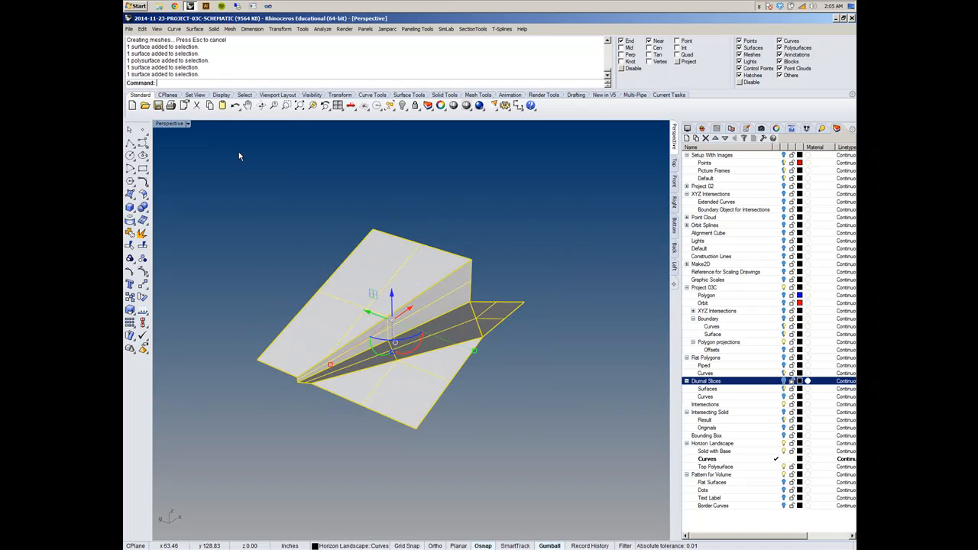
pyautogui.click(144, 31)
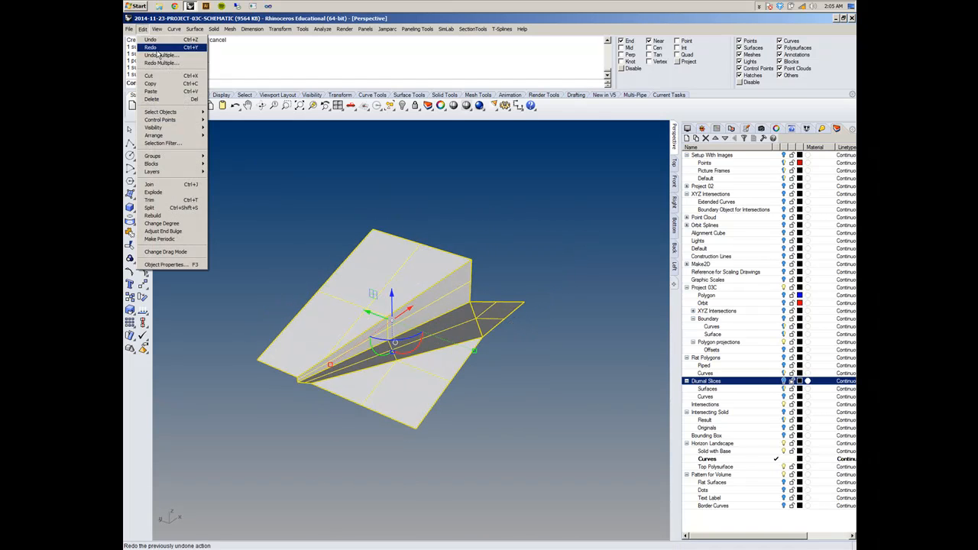
pyautogui.click(167, 186)
pyautogui.click(502, 229)
pyautogui.moveTo(568, 334)
pyautogui.mouseDown(button='right')
pyautogui.moveTo(489, 322)
pyautogui.moveTo(562, 341)
pyautogui.mouseUp(button='right')
# - Make Solid with Base, followed by Bounding Box, the current layer
pyautogui.click(762, 491)
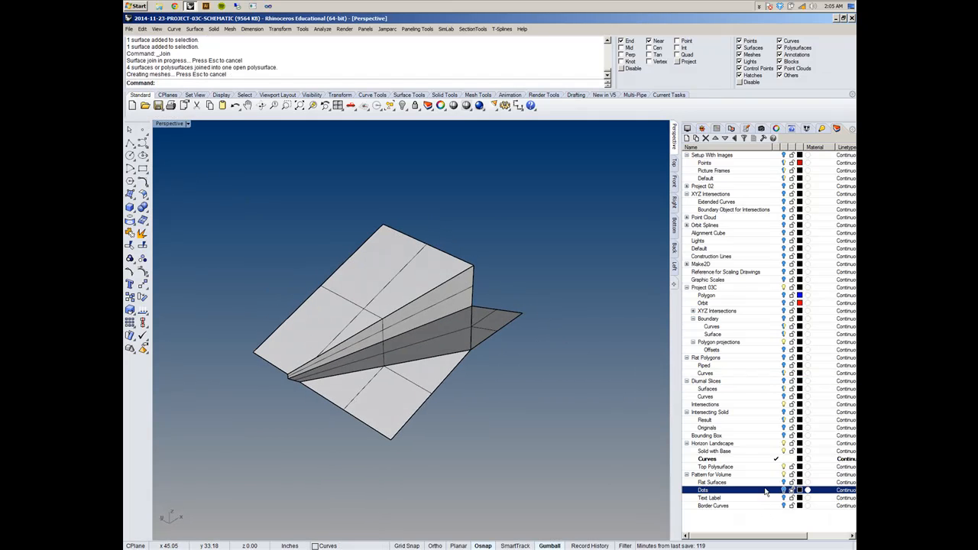
pyautogui.click(776, 451)
pyautogui.moveTo(512, 432); pyautogui.dragTo(539, 422, button='right')
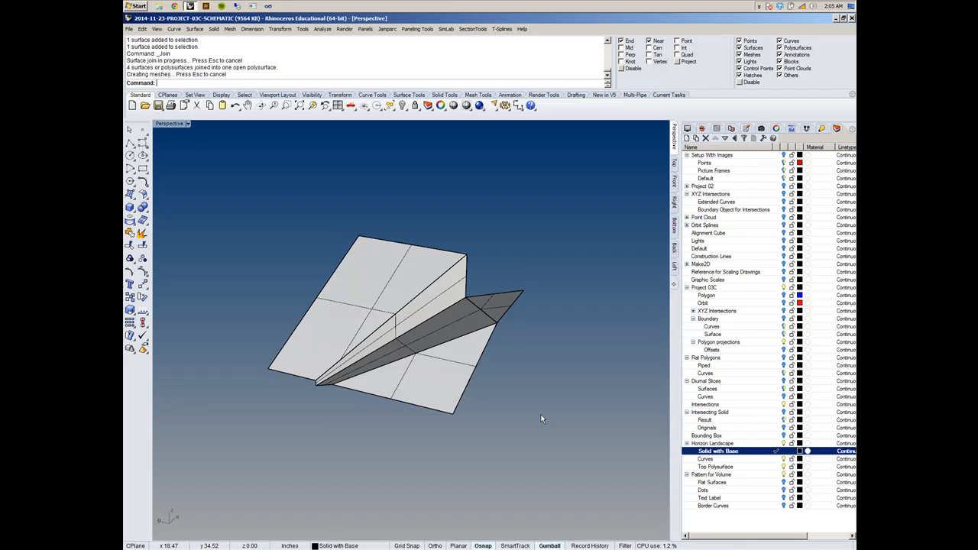
pyautogui.moveTo(527, 276); pyautogui.dragTo(405, 301, button='right')
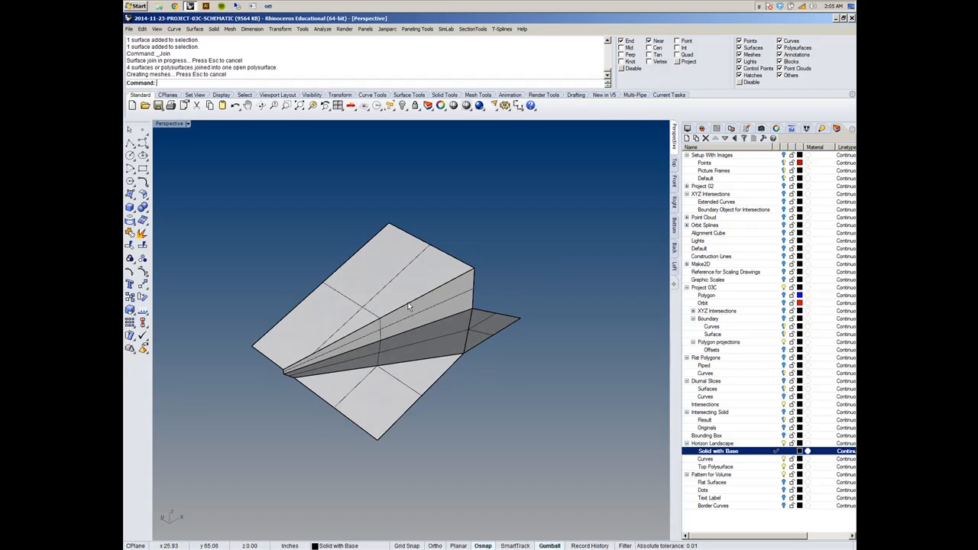
pyautogui.click(776, 437)
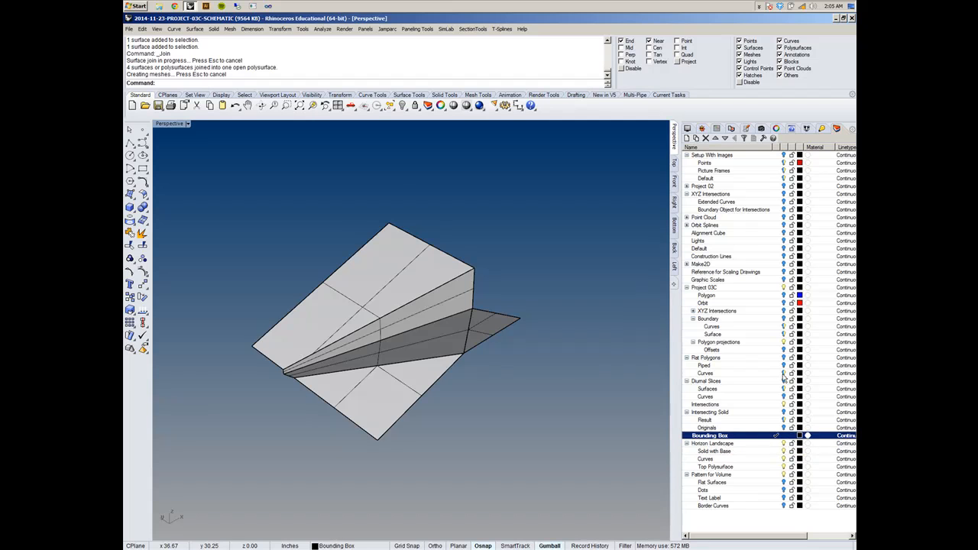
# - Make the Boundary layer current and join the six faces of the boundary box into one polysurface
pyautogui.click(778, 318)
pyautogui.click(466, 319)
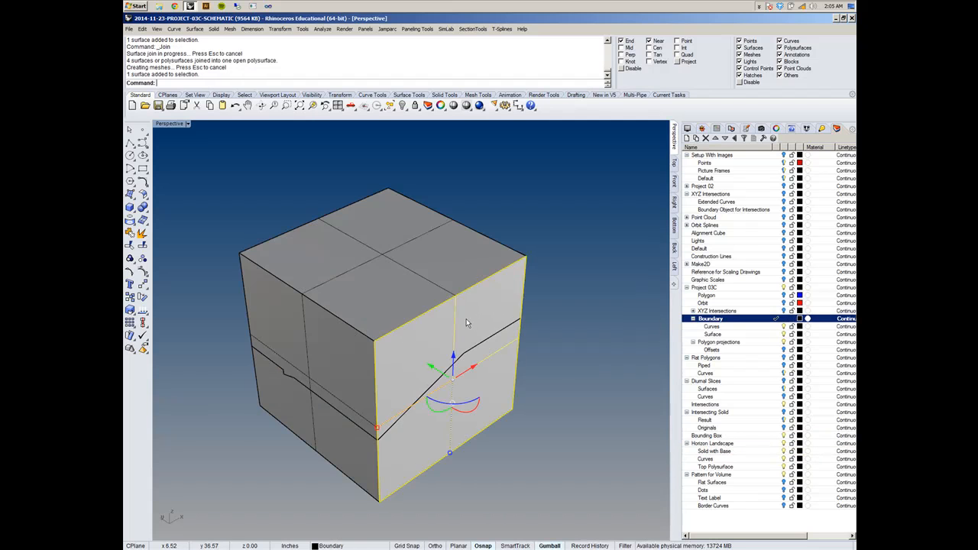
pyautogui.keyDown('shift'); pyautogui.click(422, 276); pyautogui.keyUp('shift')
pyautogui.keyDown('shift'); pyautogui.click(289, 351); pyautogui.keyUp('shift')
pyautogui.keyDown('shift'); pyautogui.moveTo(475, 370); pyautogui.dragTo(528, 378, button='right'); pyautogui.keyUp('shift')
pyautogui.moveTo(614, 377); pyautogui.dragTo(473, 328, button='right')
pyautogui.keyDown('shift'); pyautogui.click(445, 374); pyautogui.keyUp('shift')
pyautogui.keyDown('shift'); pyautogui.click(453, 390); pyautogui.keyUp('shift')
pyautogui.moveTo(493, 374); pyautogui.dragTo(675, 345, button='right')
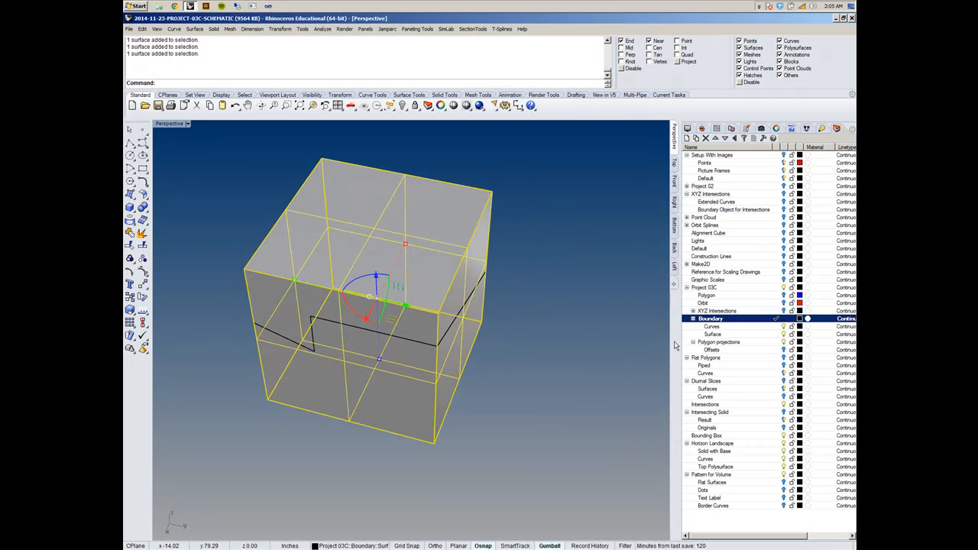
pyautogui.click(142, 29)
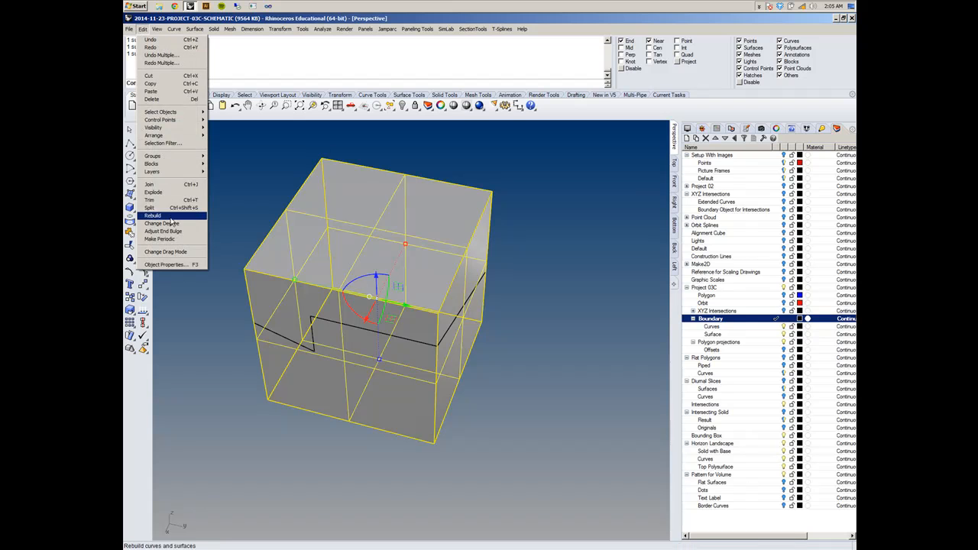
pyautogui.click(172, 184)
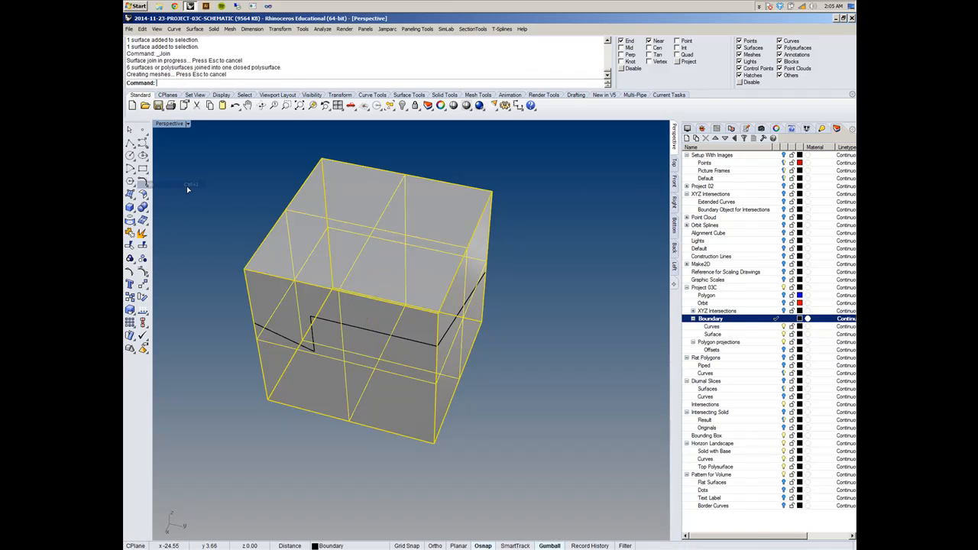
# - Set Text Label as the current layer and copy the joined boundary box to the Solid with Base layer
pyautogui.click(776, 499)
pyautogui.click(774, 460)
pyautogui.click(772, 452)
pyautogui.rightClick(775, 456)
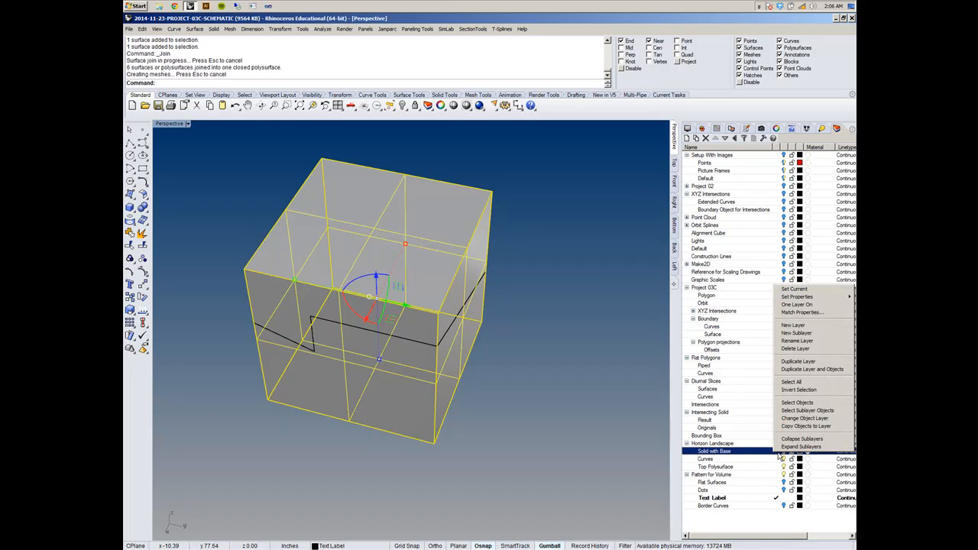
pyautogui.click(816, 427)
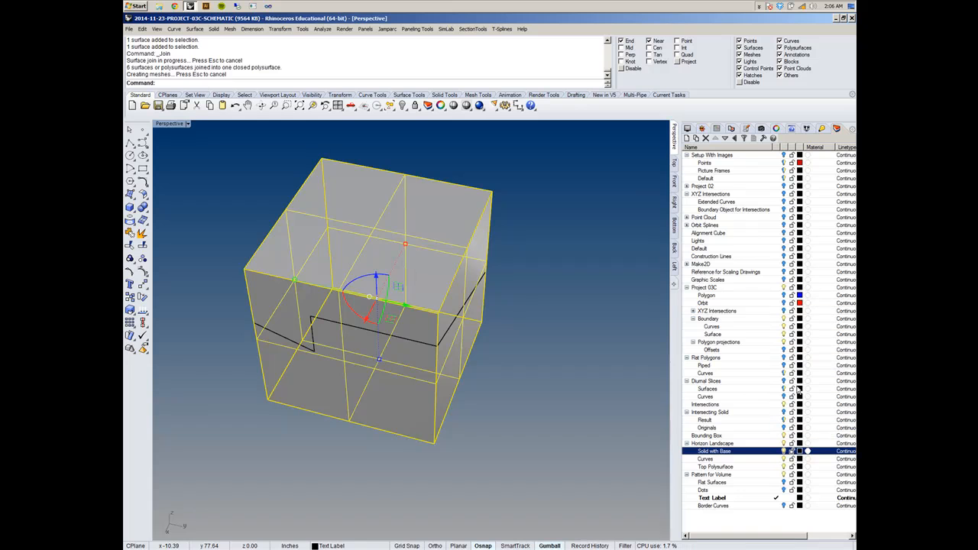
# - Hide the Boundary layer and set the Perspective view to Wireframe display
pyautogui.click(784, 319)
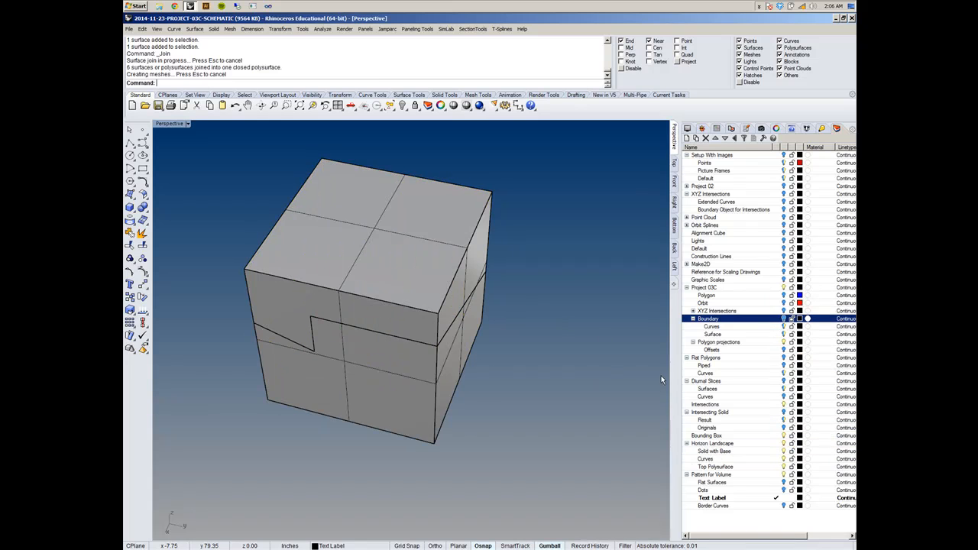
pyautogui.click(435, 336)
pyautogui.moveTo(530, 372); pyautogui.dragTo(499, 337, button='right')
pyautogui.press('Escape')
pyautogui.click(187, 123)
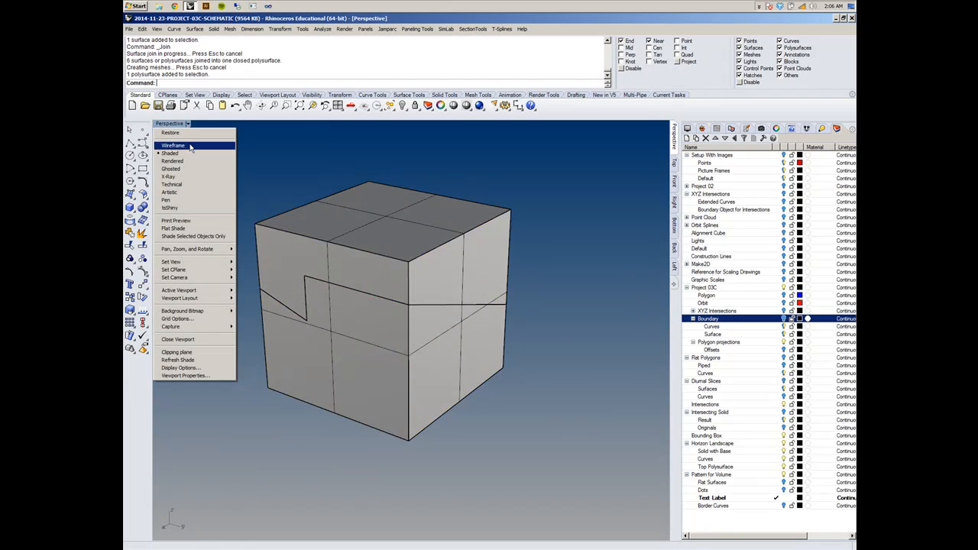
pyautogui.click(190, 145)
pyautogui.moveTo(500, 284); pyautogui.dragTo(428, 306, button='right')
pyautogui.scroll(3, 353, 305)
pyautogui.scroll(-3, 456, 314)
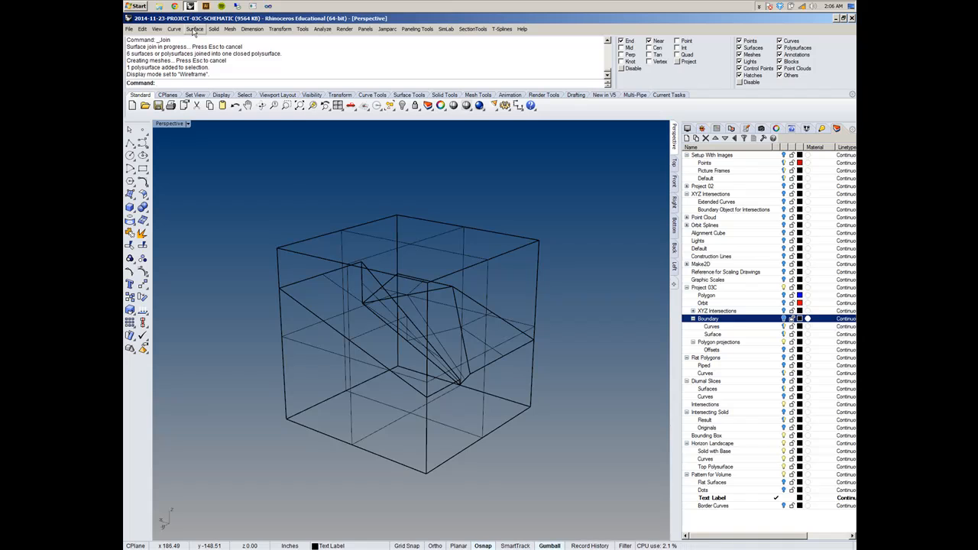
# - Boolean Split the copied box with the joined landscape polysurface as the cutting object
pyautogui.click(229, 29)
pyautogui.moveTo(219, 30)
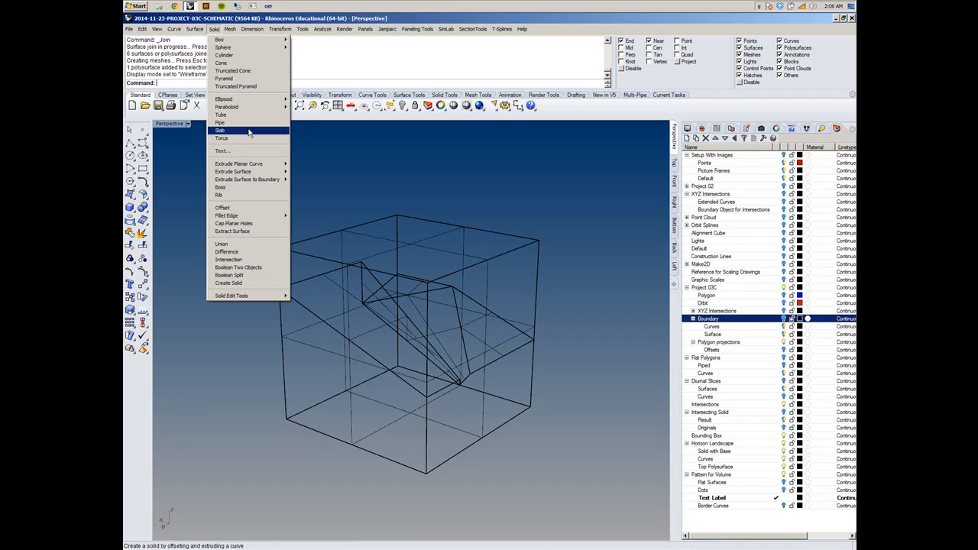
pyautogui.click(271, 276)
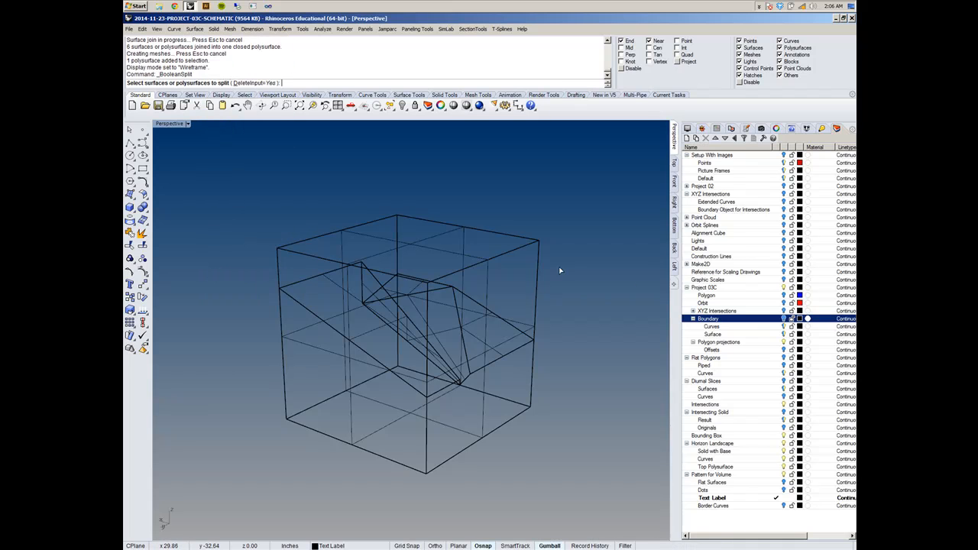
pyautogui.click(534, 298)
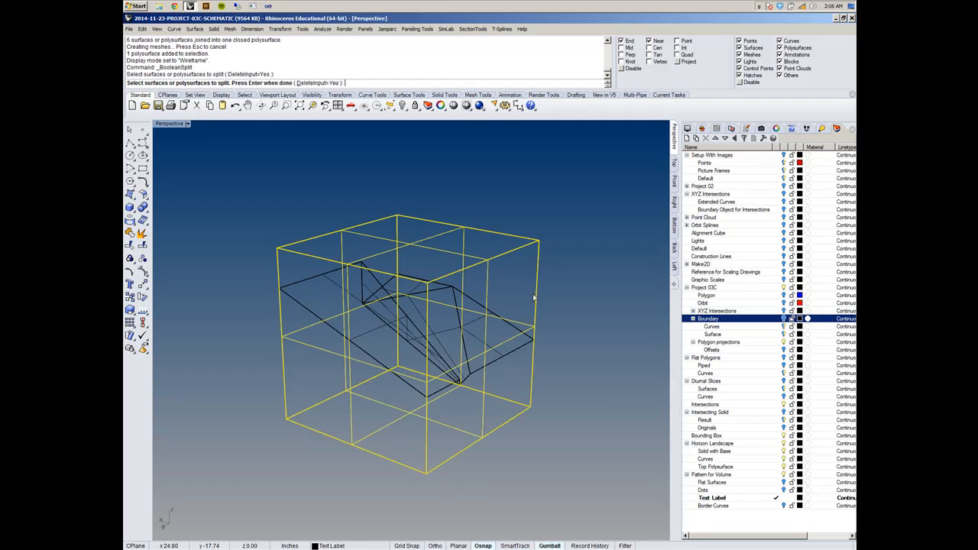
pyautogui.press('Return')
pyautogui.click(512, 353)
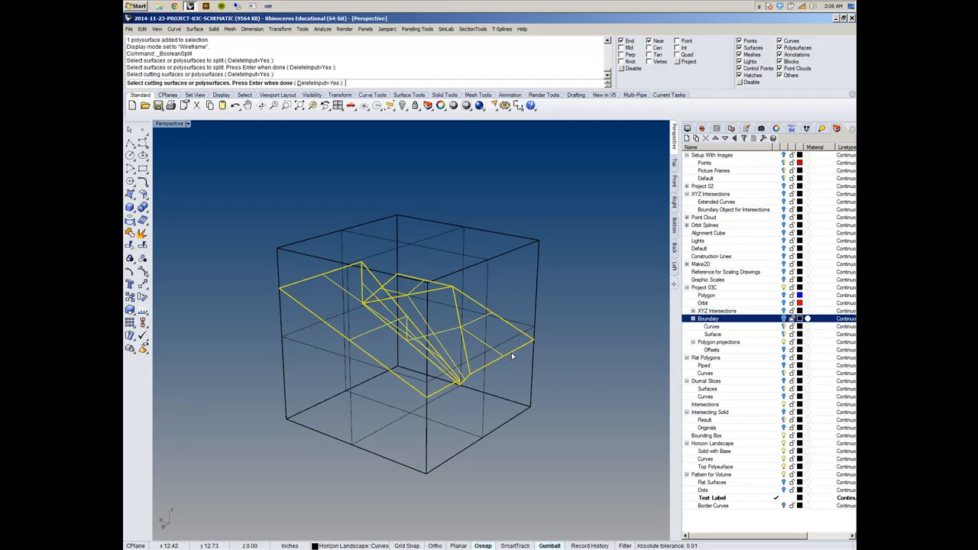
pyautogui.press('Return')
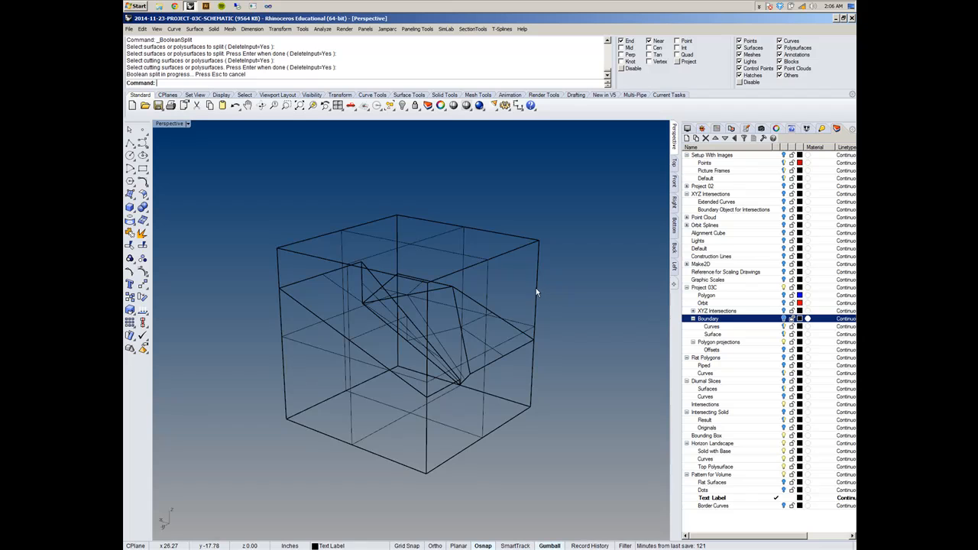
# - Hide the upper piece of the split boundary box and set the Perspective view to Shaded display
pyautogui.click(535, 288)
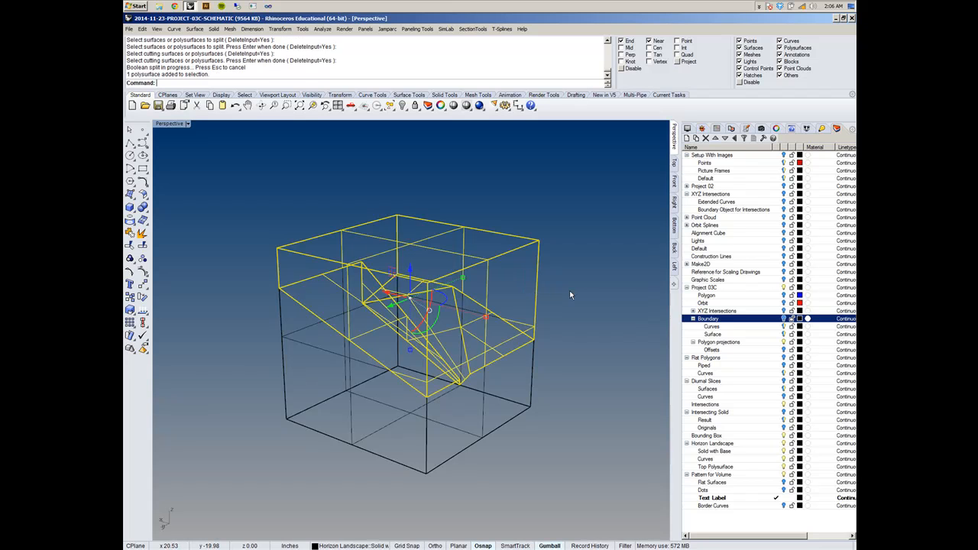
pyautogui.hotkey('ctrl', 'h')
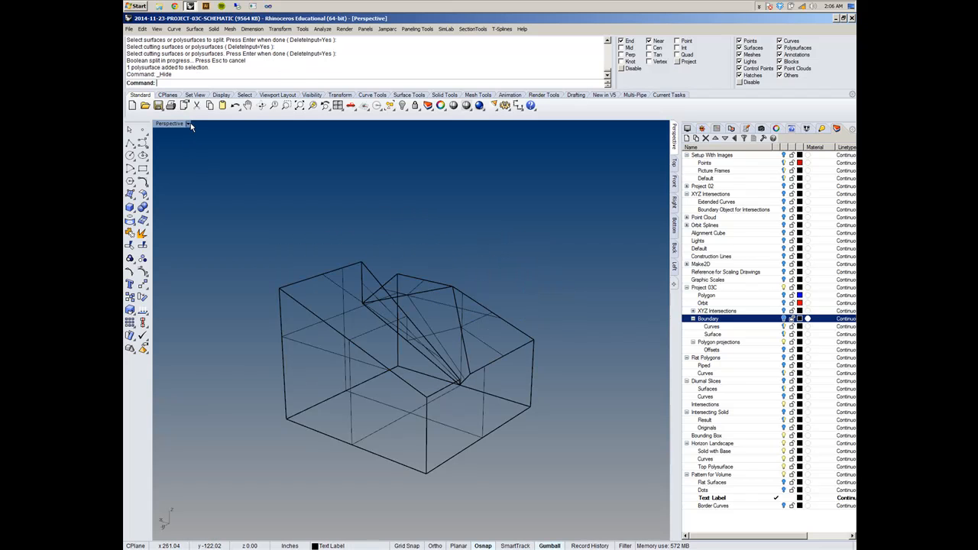
pyautogui.click(188, 124)
pyautogui.click(195, 154)
pyautogui.moveTo(492, 270)
pyautogui.mouseDown(button='right')
pyautogui.moveTo(463, 343)
pyautogui.moveTo(428, 360)
pyautogui.moveTo(288, 291)
pyautogui.moveTo(447, 329)
pyautogui.mouseUp(button='right')
# - Hide the separate landscape polysurface lying on top of the base solid
pyautogui.click(453, 360)
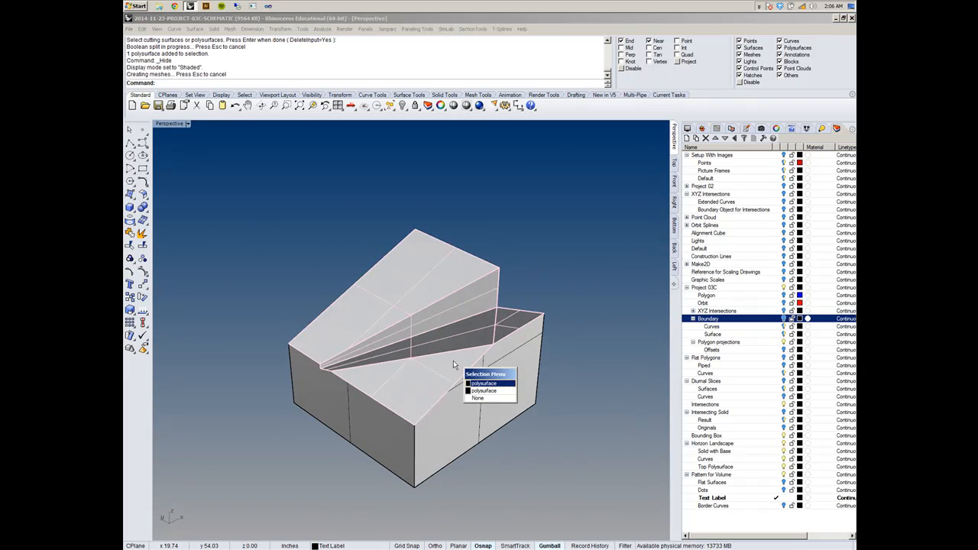
pyautogui.click(493, 393)
pyautogui.click(483, 294)
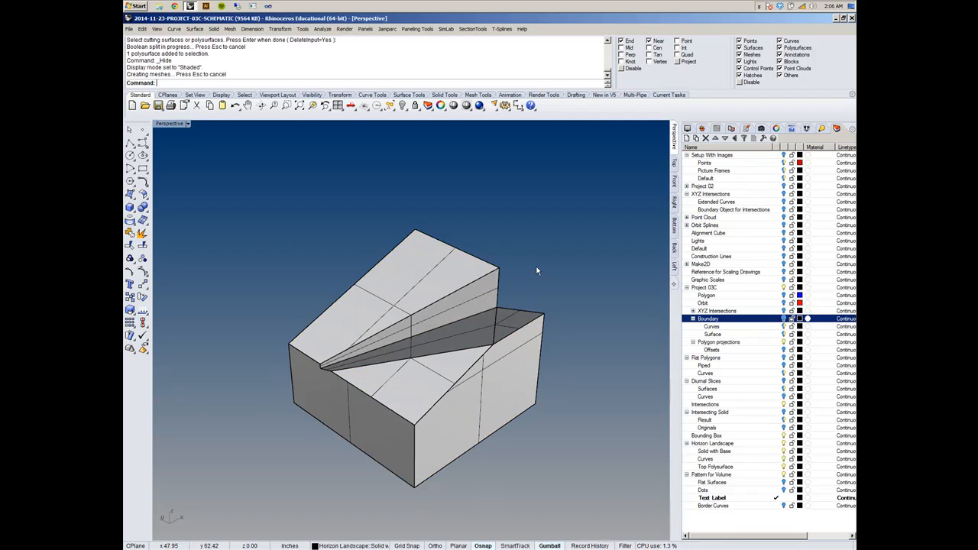
pyautogui.click(510, 309)
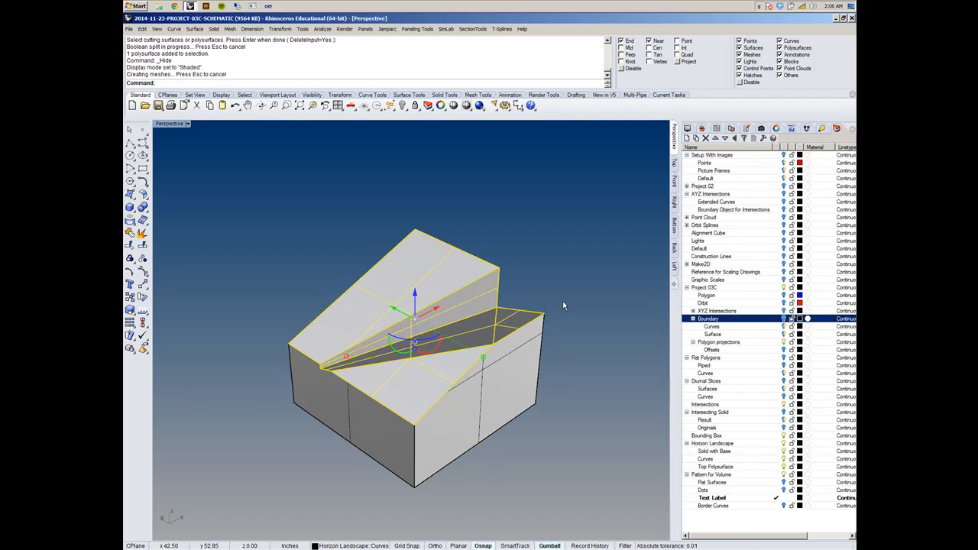
pyautogui.hotkey('ctrl', 'h')
# - Select the remaining base solid and check its object type in the object properties
pyautogui.moveTo(542, 320); pyautogui.dragTo(600, 308, button='right')
pyautogui.click(493, 370)
pyautogui.moveTo(560, 364); pyautogui.dragTo(503, 340, button='right')
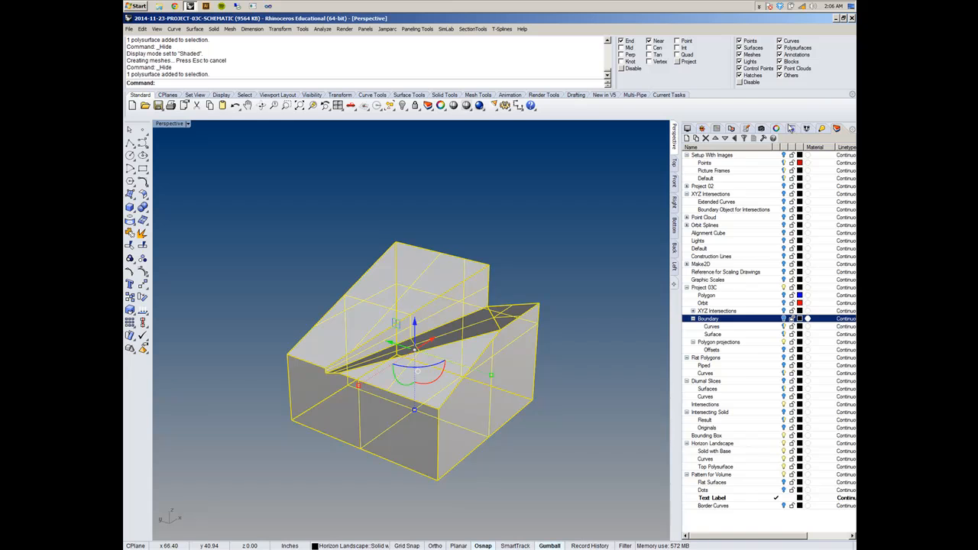
pyautogui.click(778, 130)
pyautogui.moveTo(541, 333); pyautogui.dragTo(419, 318, button='right')
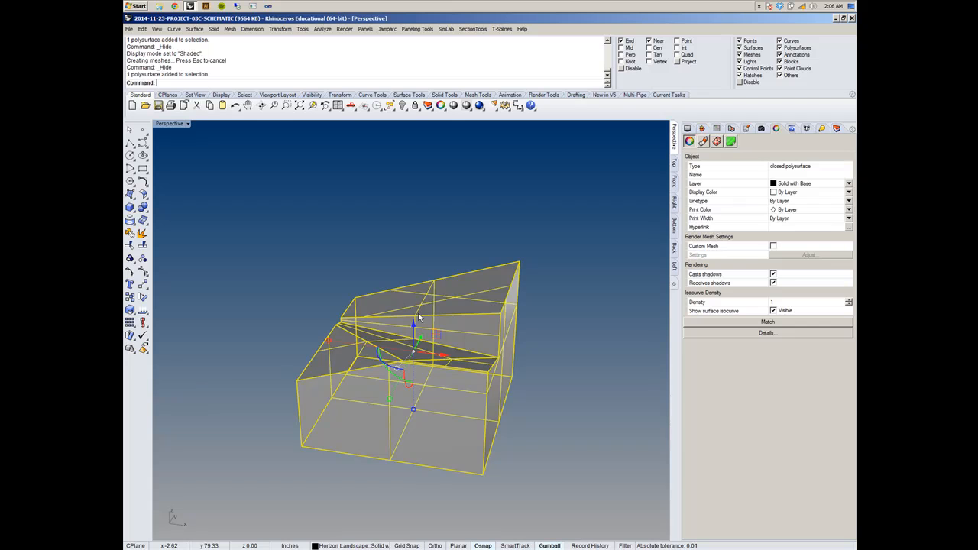
pyautogui.click(835, 130)
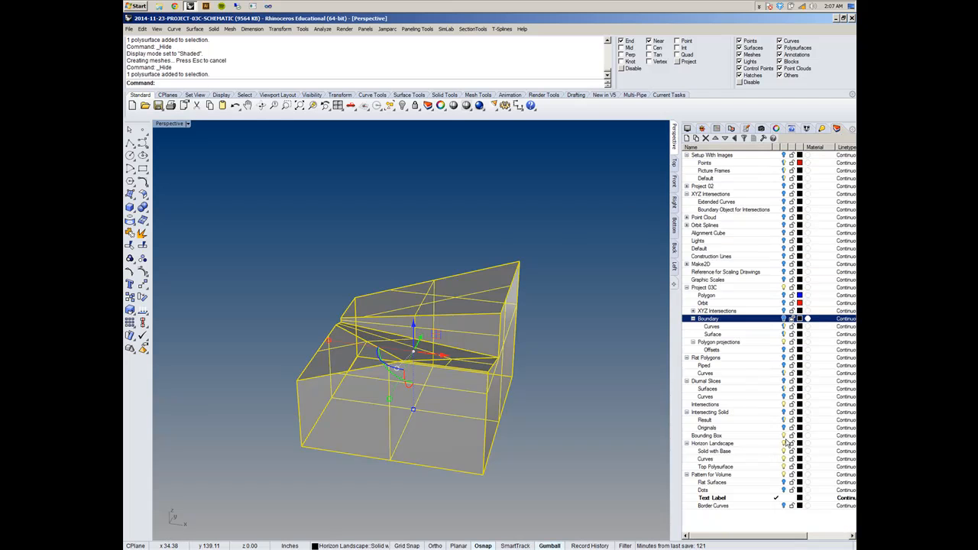
# - Turn on the Intersecting Solid layer and inspect how its polysurface overlaps the landscape base
pyautogui.click(783, 413)
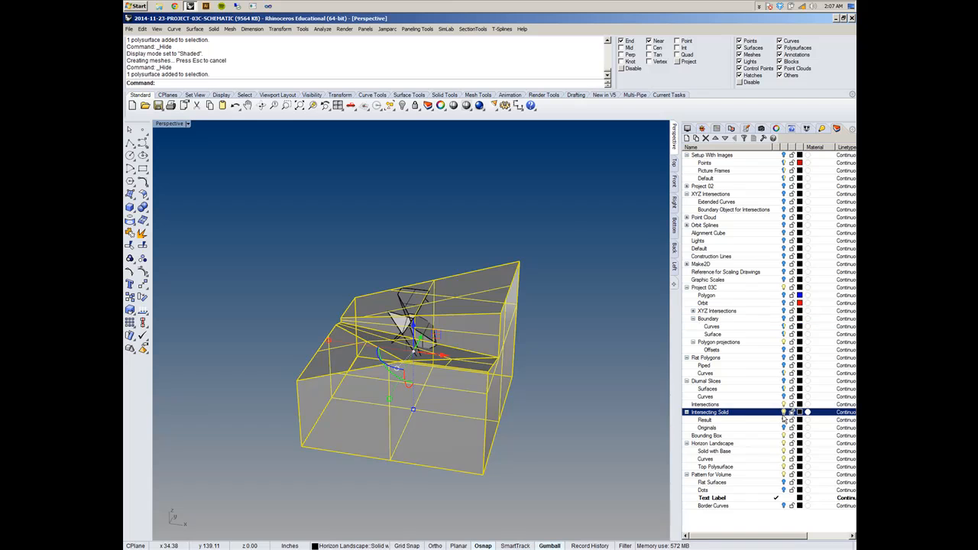
pyautogui.click(525, 385)
pyautogui.moveTo(524, 386); pyautogui.dragTo(495, 343, button='right')
pyautogui.scroll(9, 413, 331)
pyautogui.click(413, 333)
pyautogui.moveTo(414, 334); pyautogui.dragTo(441, 409, button='right')
pyautogui.scroll(-8, 469, 390)
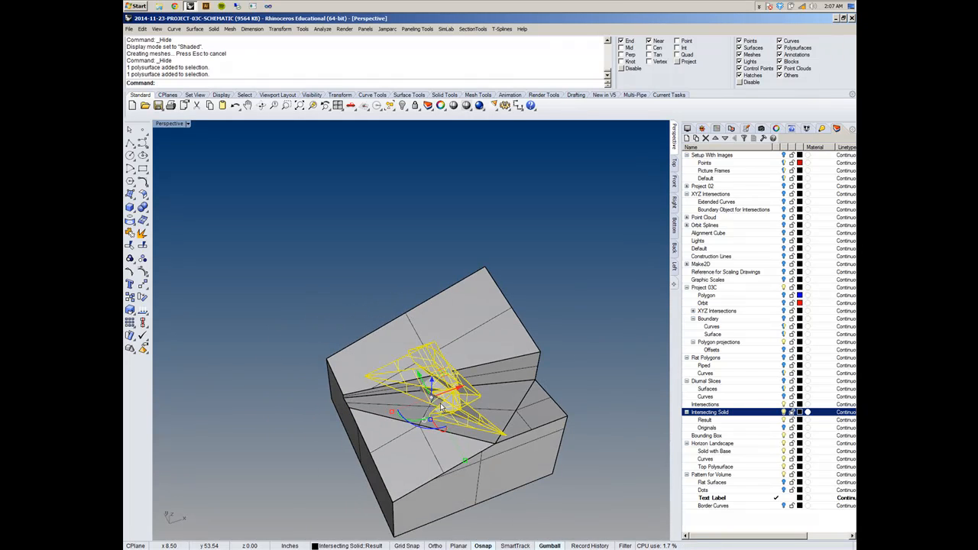
pyautogui.click(501, 267)
pyautogui.moveTo(503, 268); pyautogui.dragTo(567, 229, button='right')
pyautogui.scroll(6, 508, 331)
pyautogui.scroll(-6, 509, 331)
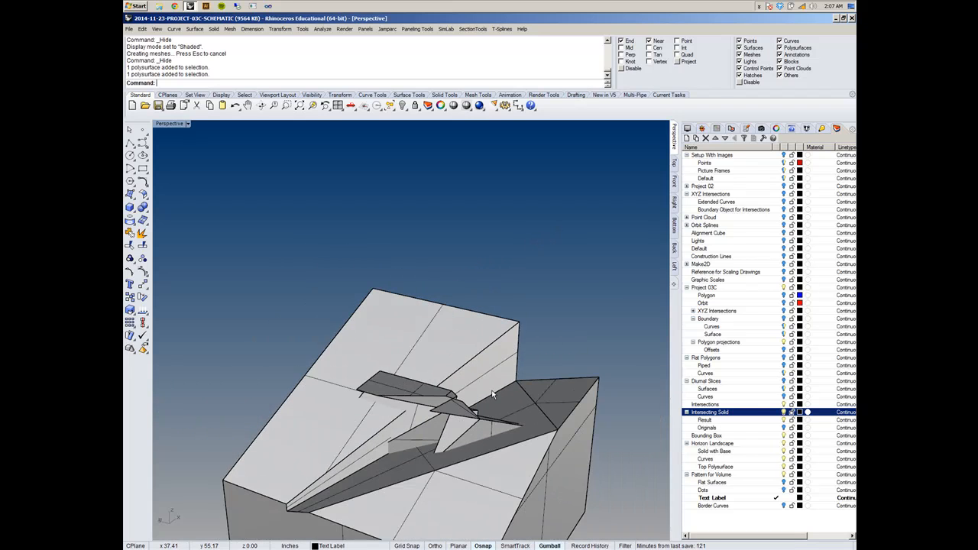
# - Subtract the intersecting solid from the landscape base with Boolean Difference, keeping the cutting solid with DeleteInput=No
pyautogui.click(214, 29)
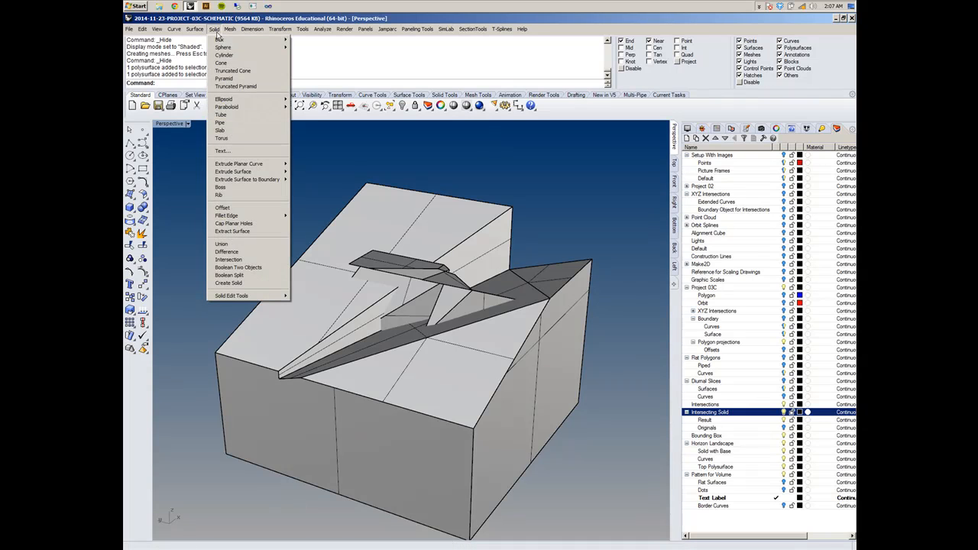
pyautogui.click(260, 252)
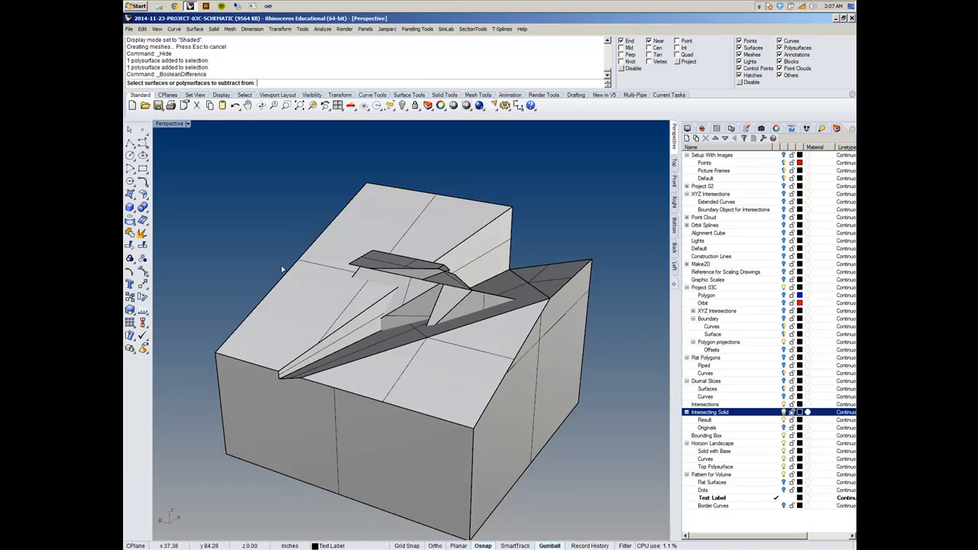
pyautogui.click(396, 209)
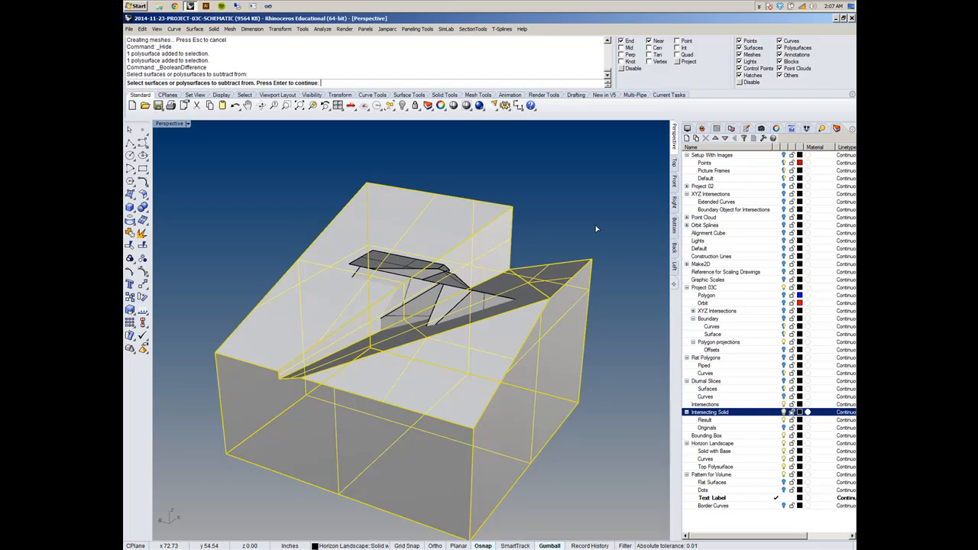
pyautogui.press('Return')
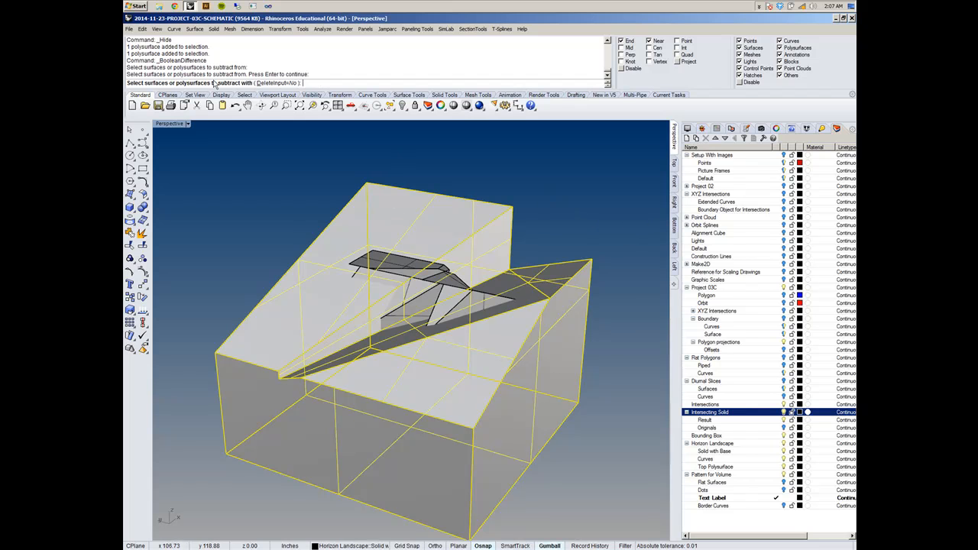
pyautogui.moveTo(403, 194); pyautogui.dragTo(359, 224, button='right')
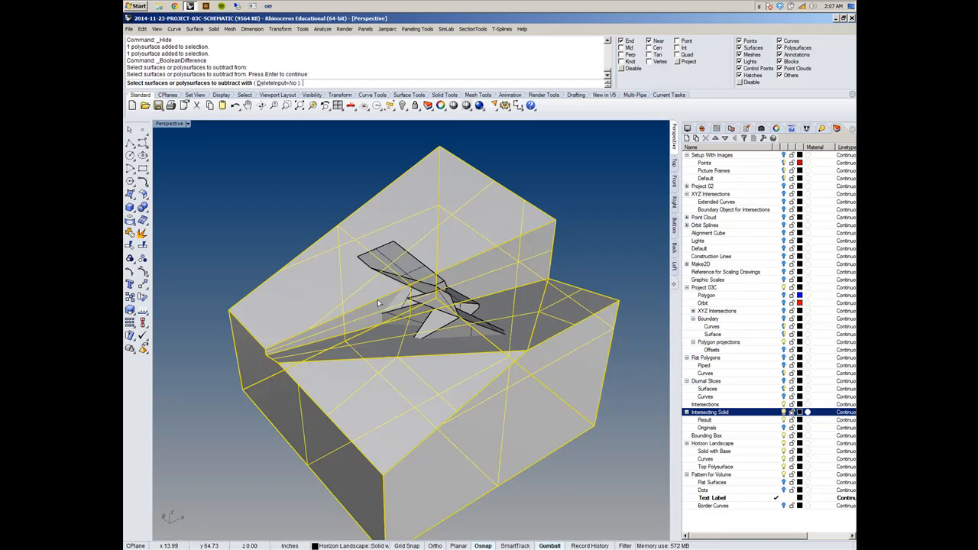
pyautogui.scroll(3, 421, 309)
pyautogui.click(423, 308)
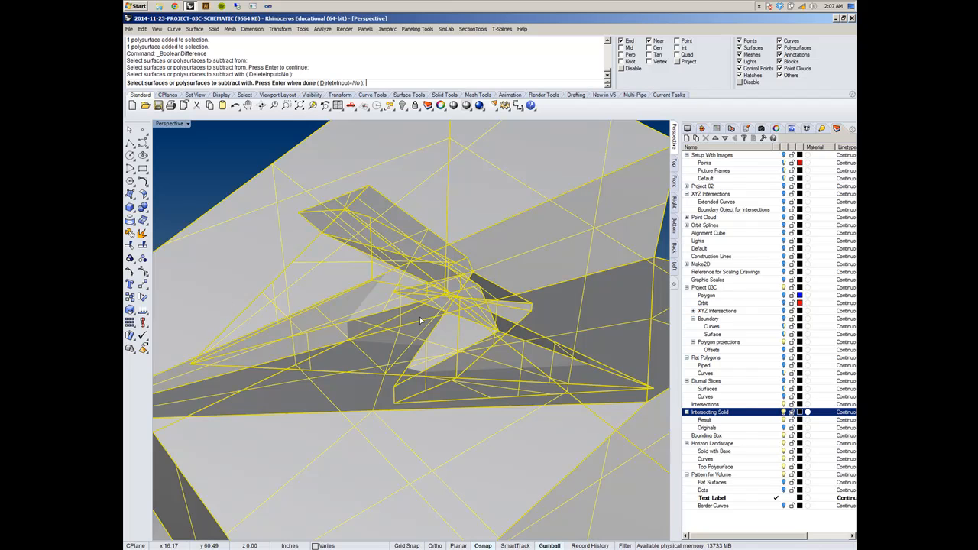
pyautogui.press('Return')
pyautogui.scroll(-5, 419, 317)
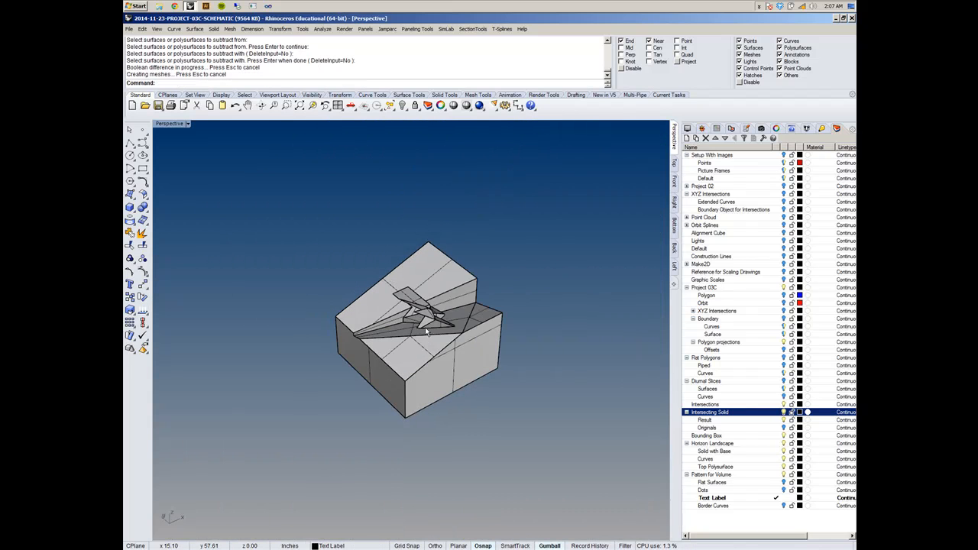
# - Copy the carved landscape base sideways along the gumball's green axis, placing the duplicate beside the original
pyautogui.click(427, 327)
pyautogui.click(431, 280)
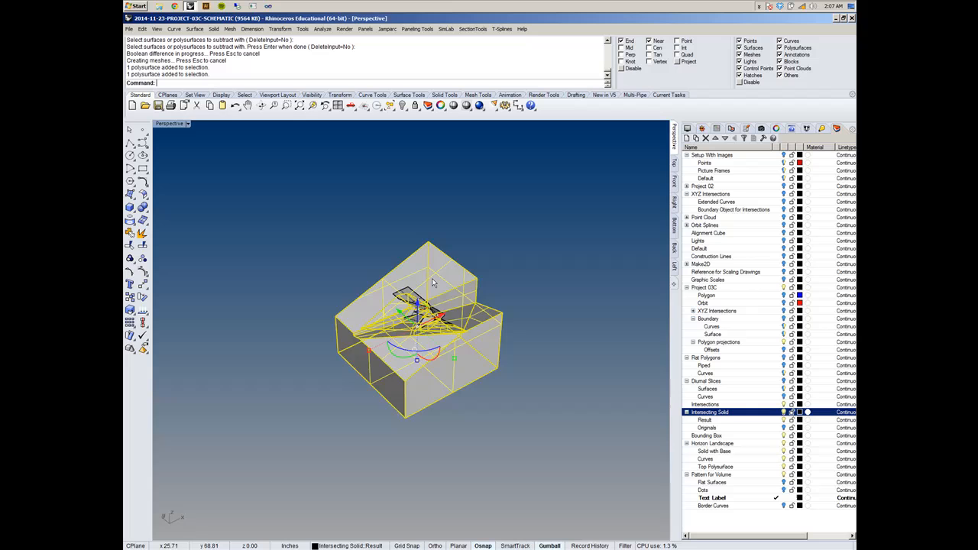
pyautogui.click(531, 284)
pyautogui.scroll(7, 429, 298)
pyautogui.click(483, 300)
pyautogui.click(550, 545)
pyautogui.moveTo(524, 376); pyautogui.dragTo(425, 339, button='right')
pyautogui.scroll(-8, 541, 371)
pyautogui.click(550, 545)
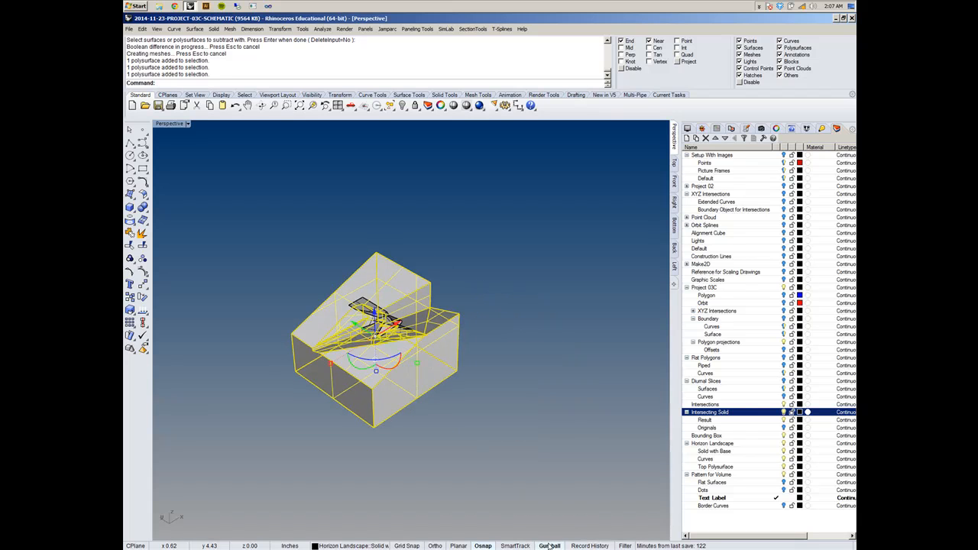
pyautogui.scroll(3, 373, 337)
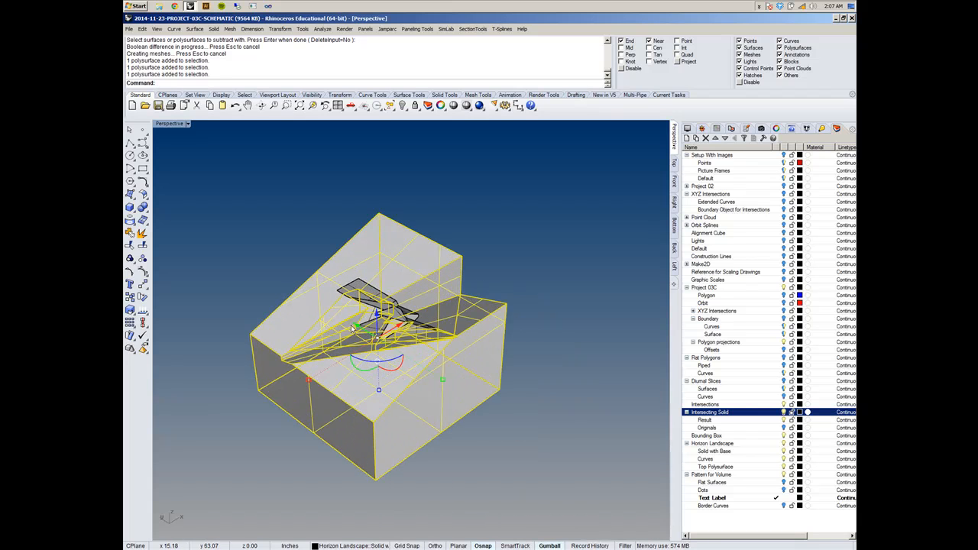
pyautogui.moveTo(355, 328); pyautogui.dragTo(589, 449)
pyautogui.click(460, 376)
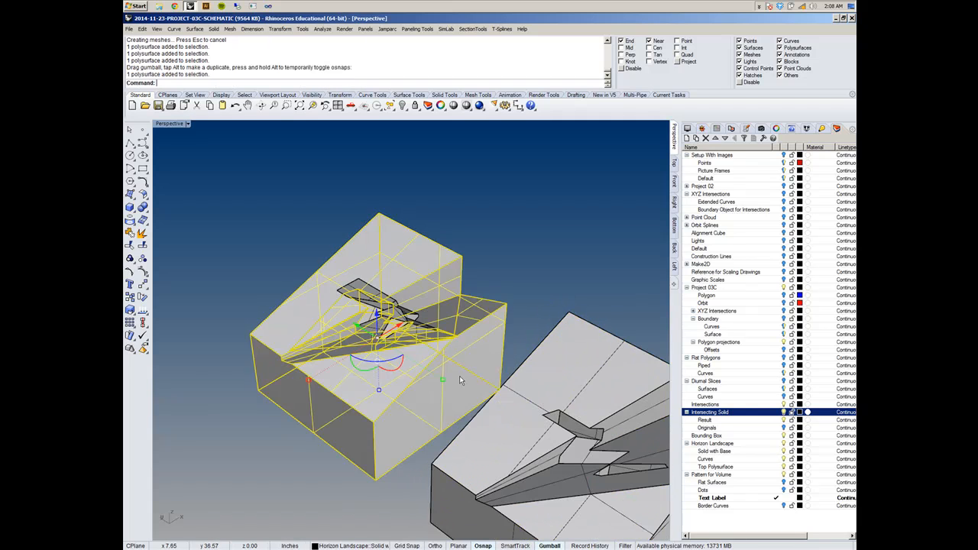
pyautogui.keyDown('shift'); pyautogui.moveTo(461, 349); pyautogui.dragTo(409, 299, button='right'); pyautogui.keyUp('shift')
pyautogui.press('Escape')
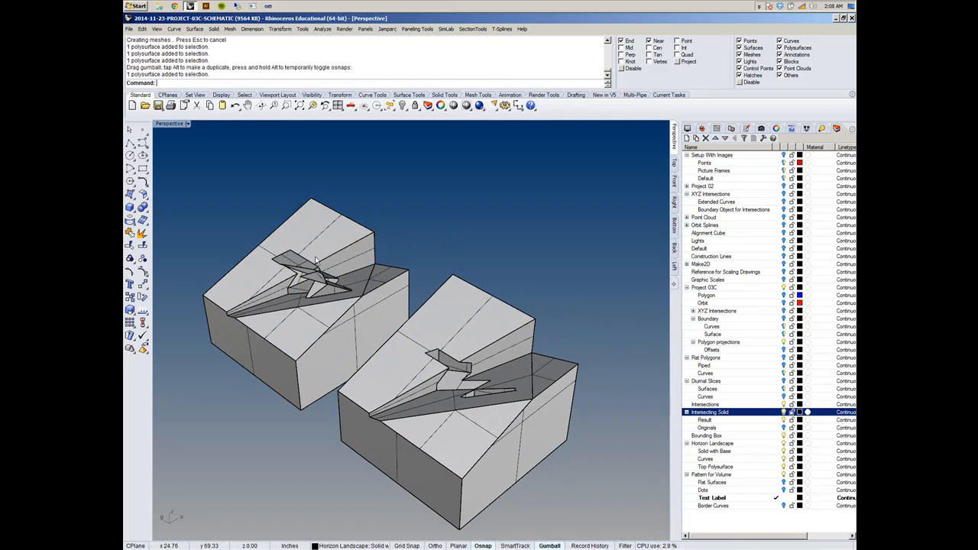
# - Copy the intersecting solid along the same axis to the empty area beyond the duplicated base
pyautogui.click(313, 276)
pyautogui.scroll(-2, 333, 318)
pyautogui.moveTo(292, 292); pyautogui.dragTo(569, 430)
pyautogui.click(580, 365)
# - Examine the void carved into the duplicated base from several angles and compare it with the separate intersecting solid
pyautogui.moveTo(580, 366); pyautogui.dragTo(417, 325, button='right')
pyautogui.scroll(2, 413, 326)
pyautogui.scroll(5, 413, 327)
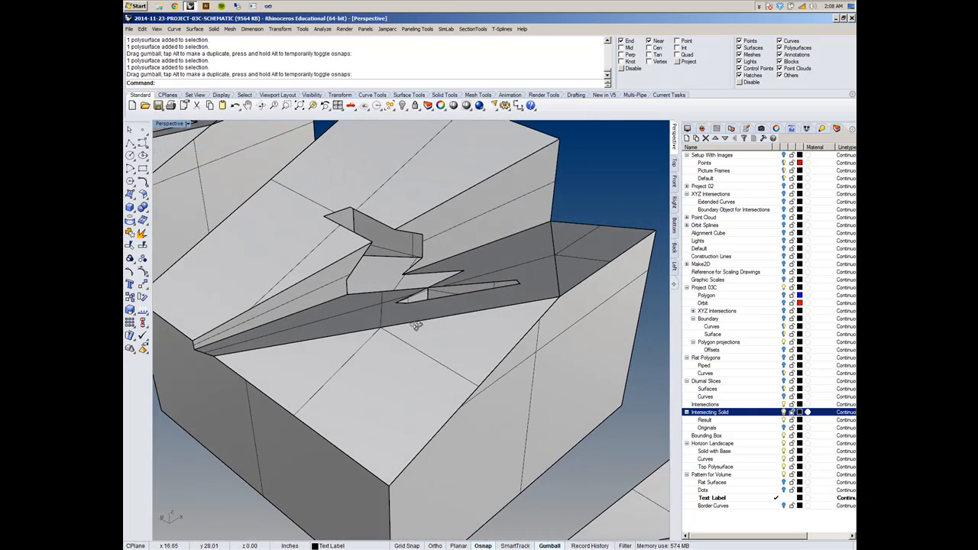
pyautogui.scroll(-5, 417, 326)
pyautogui.moveTo(553, 353); pyautogui.dragTo(475, 322, button='right')
pyautogui.scroll(-2, 485, 347)
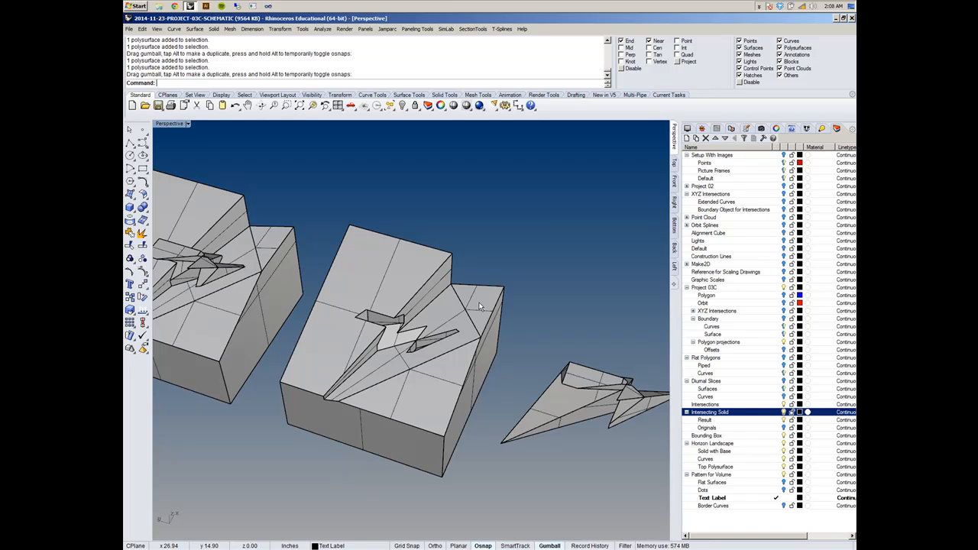
pyautogui.click(480, 307)
pyautogui.moveTo(480, 307)
pyautogui.mouseDown(button='right')
pyautogui.moveTo(461, 272)
pyautogui.moveTo(480, 294)
pyautogui.mouseUp(button='right')
pyautogui.click(482, 271)
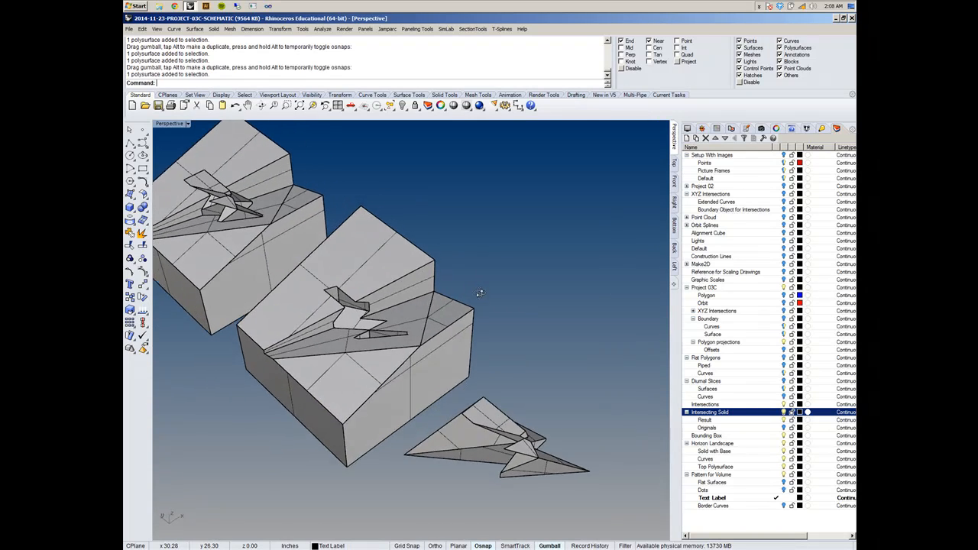
pyautogui.scroll(4, 374, 383)
pyautogui.scroll(-2, 375, 380)
pyautogui.scroll(3, 362, 357)
pyautogui.scroll(-5, 362, 357)
pyautogui.scroll(5, 317, 325)
pyautogui.scroll(-1, 318, 325)
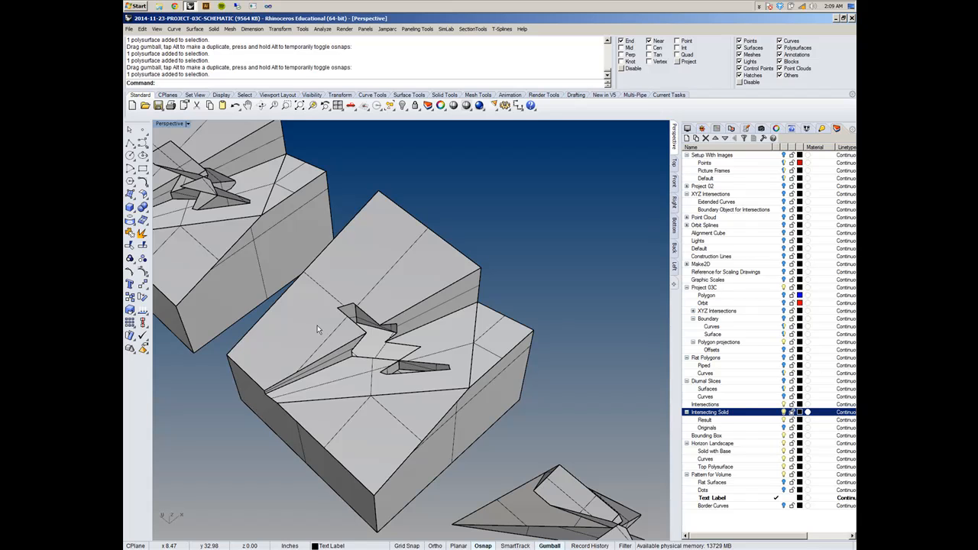
# - Compare the carved duplicate base with the original base and the separate intersecting solid from several angles
pyautogui.click(451, 355)
pyautogui.moveTo(451, 356); pyautogui.dragTo(596, 363, button='right')
pyautogui.click(592, 317)
pyautogui.moveTo(417, 425)
pyautogui.mouseDown(button='right')
pyautogui.moveTo(481, 356)
pyautogui.moveTo(424, 419)
pyautogui.mouseUp(button='right')
pyautogui.scroll(5, 406, 302)
pyautogui.scroll(-5, 406, 302)
pyautogui.click(432, 273)
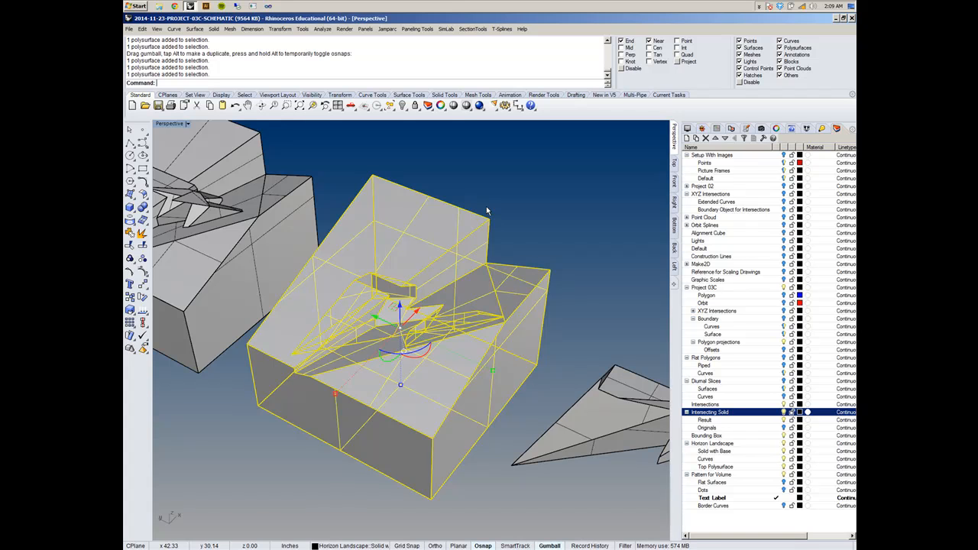
pyautogui.click(574, 212)
pyautogui.scroll(-6, 571, 248)
pyautogui.moveTo(568, 260); pyautogui.dragTo(528, 269, button='right')
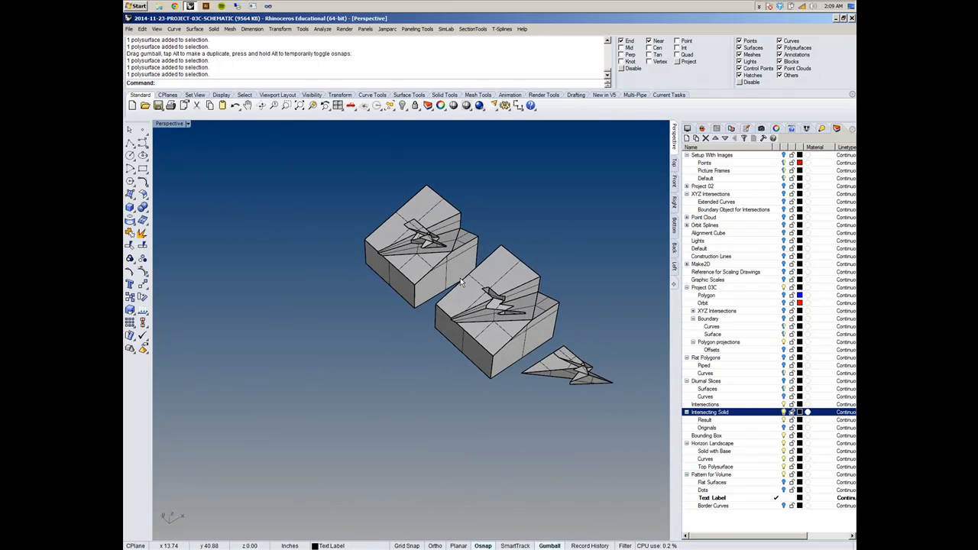
pyautogui.scroll(5, 460, 277)
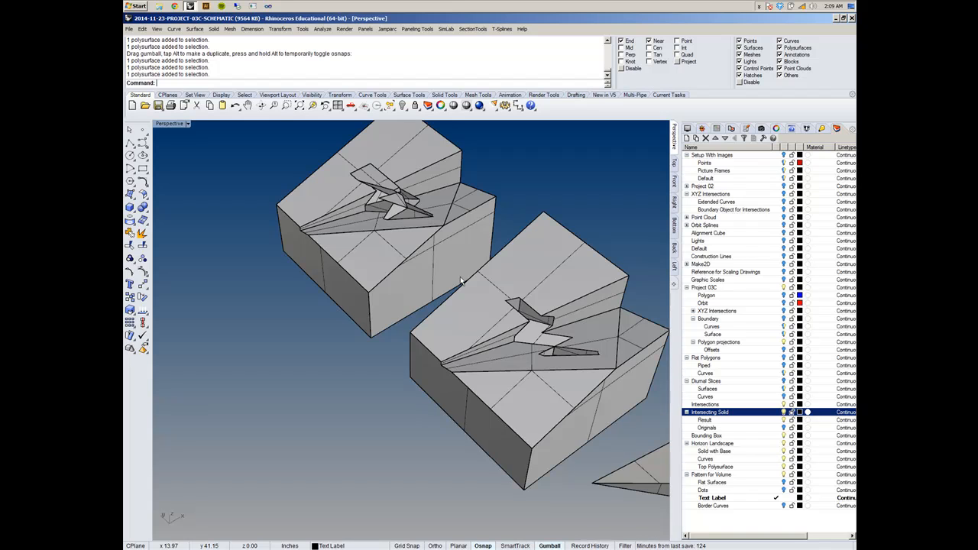
pyautogui.moveTo(461, 281); pyautogui.dragTo(453, 313, button='right')
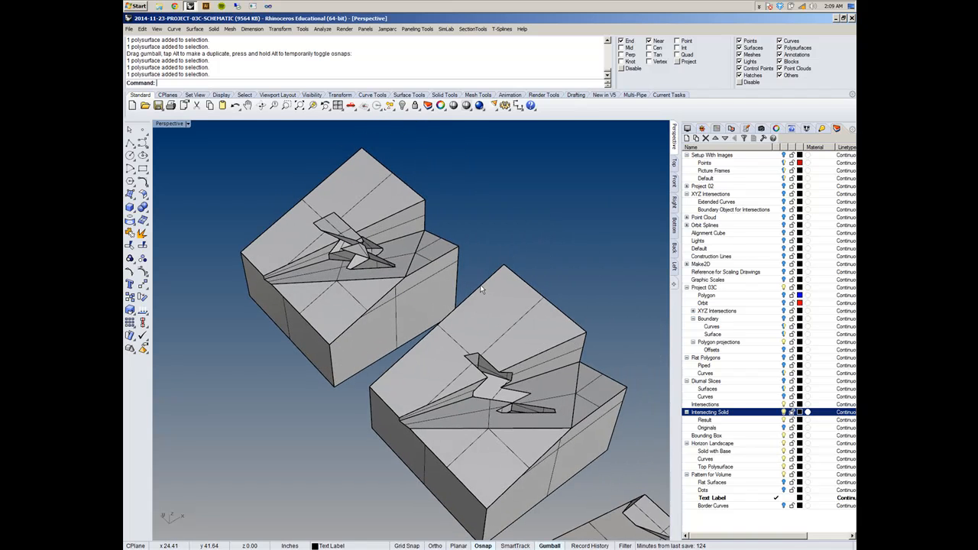
# - Undo the duplicate moves, hides, layer changes and BooleanSplit, back to before the copy-to-layer operation
pyautogui.hotkey('ctrl', 'z')
pyautogui.scroll(2, 480, 287)
pyautogui.scroll(3, 412, 290)
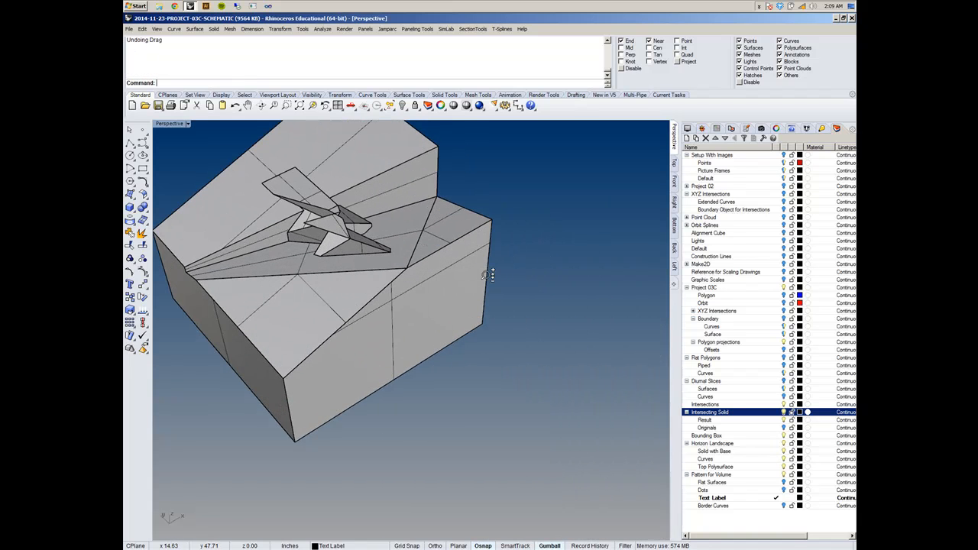
pyautogui.moveTo(377, 290); pyautogui.dragTo(447, 317, button='right')
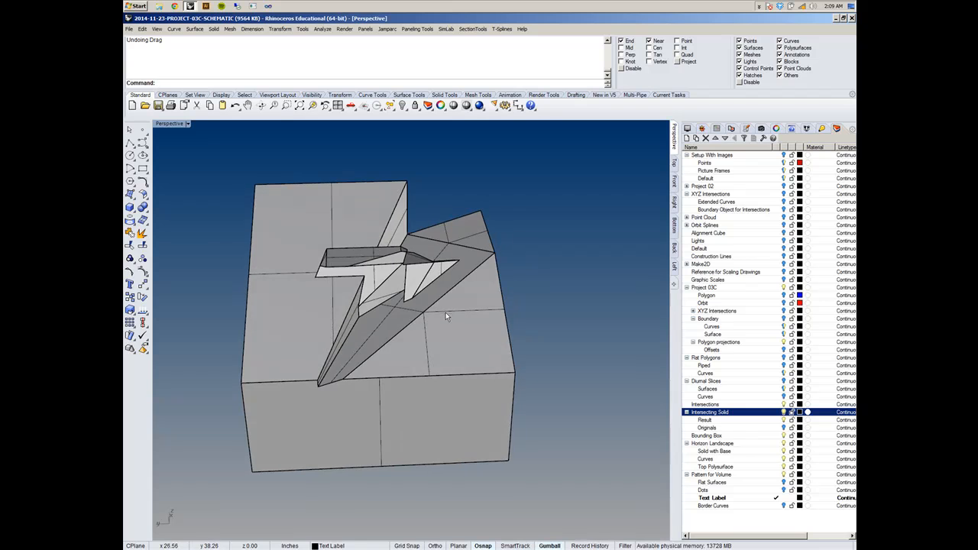
pyautogui.hotkey('ctrl', 'z')
pyautogui.hotkey('ctrl', 'z')
pyautogui.hotkey('ctrl', 'z')
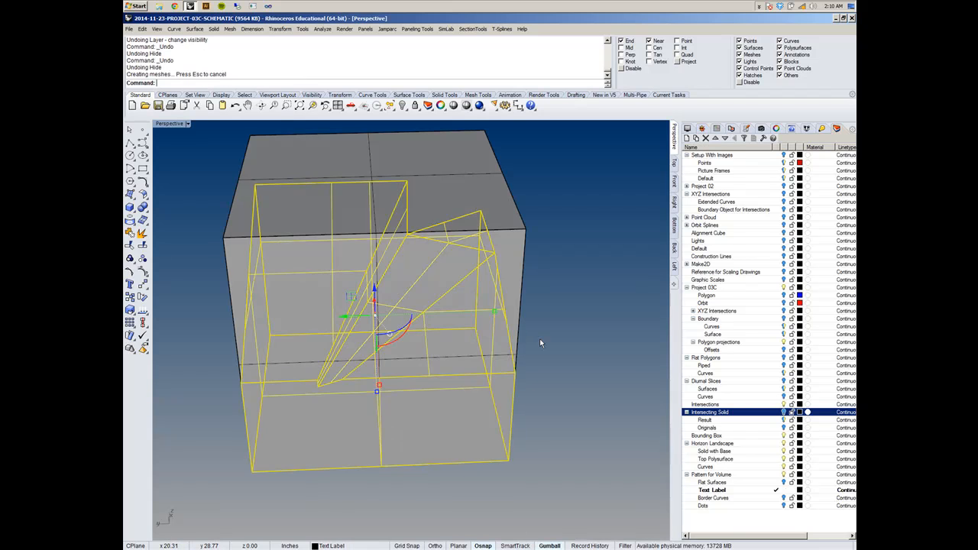
pyautogui.hotkey('ctrl', 'z')
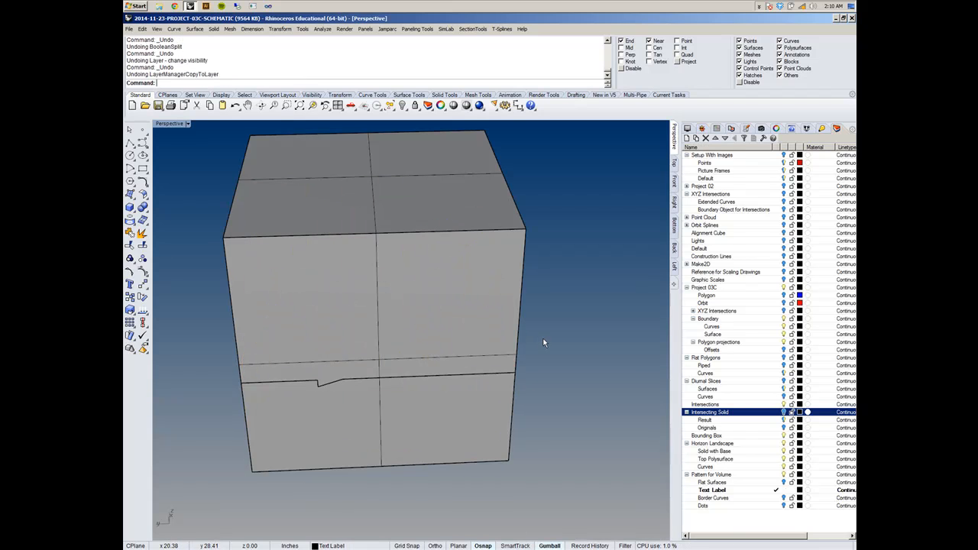
# - Hide the boundary box enclosing the landscape to expose the landscape surfaces inside it
pyautogui.click(496, 307)
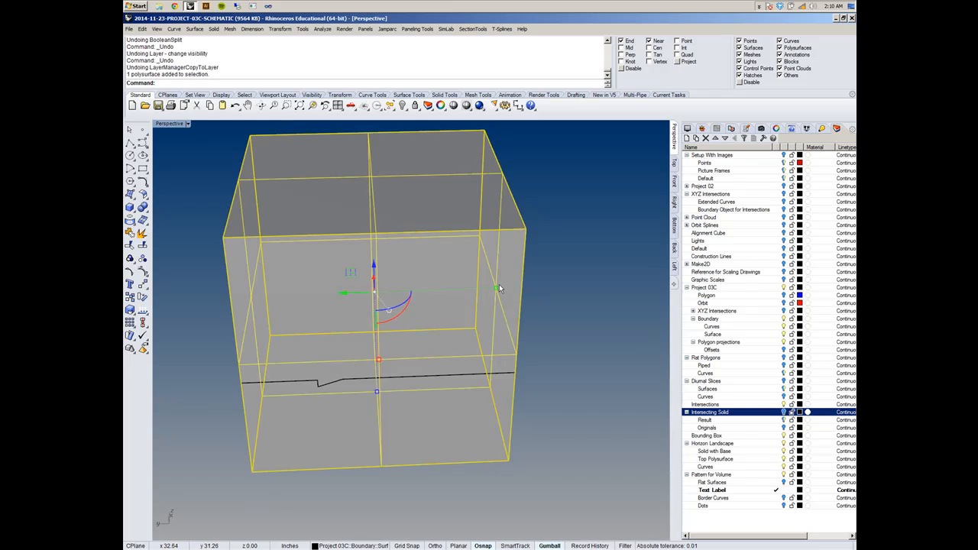
pyautogui.hotkey('ctrl', 'h')
pyautogui.moveTo(511, 297); pyautogui.dragTo(489, 314, button='right')
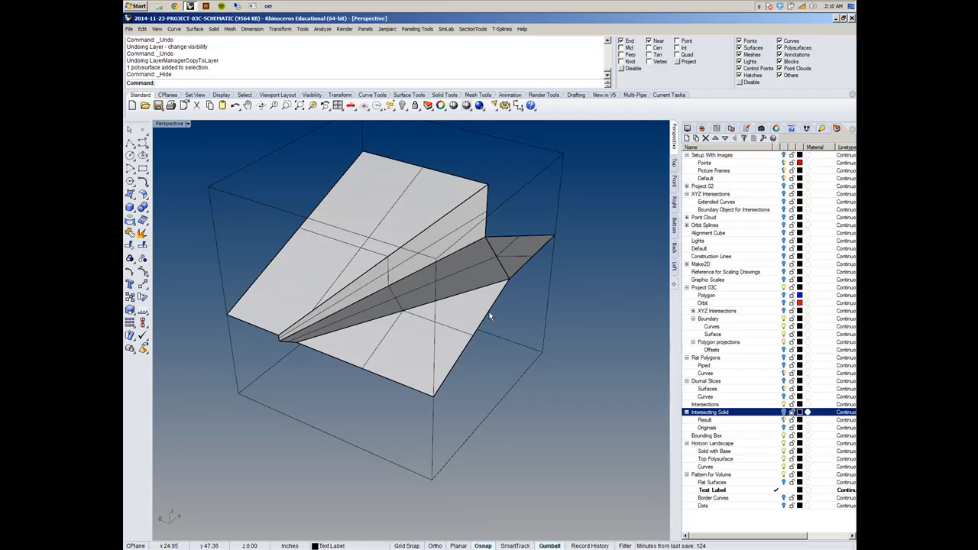
# - Undo back to the joined landscape polysurface, with Solid with Base restored as the current layer
pyautogui.hotkey('ctrl', 'z')
pyautogui.hotkey('ctrl', 'z')
pyautogui.hotkey('ctrl', 'z')
pyautogui.hotkey('ctrl', 'z')
pyautogui.click(451, 322)
pyautogui.moveTo(451, 323); pyautogui.dragTo(495, 309, button='right')
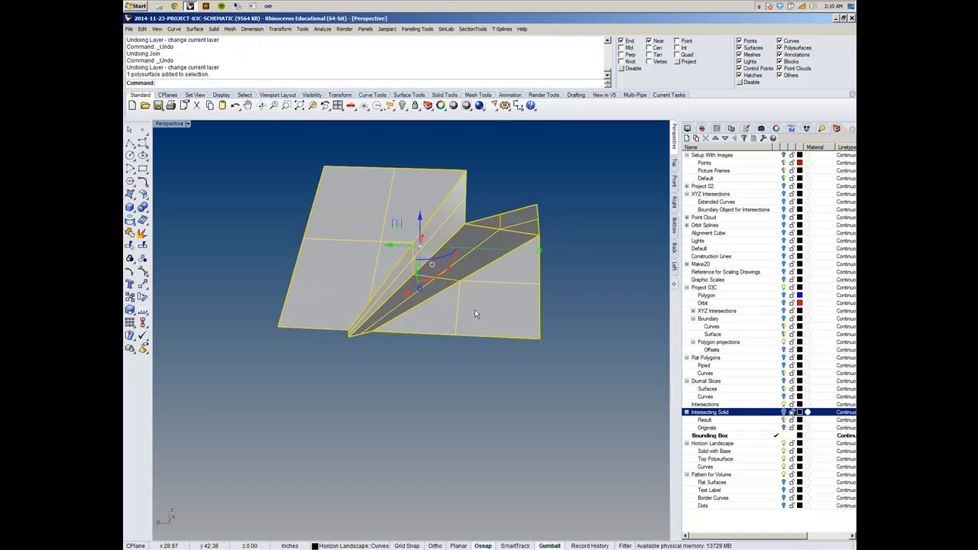
pyautogui.hotkey('ctrl', 'z')
pyautogui.hotkey('ctrl', 'z')
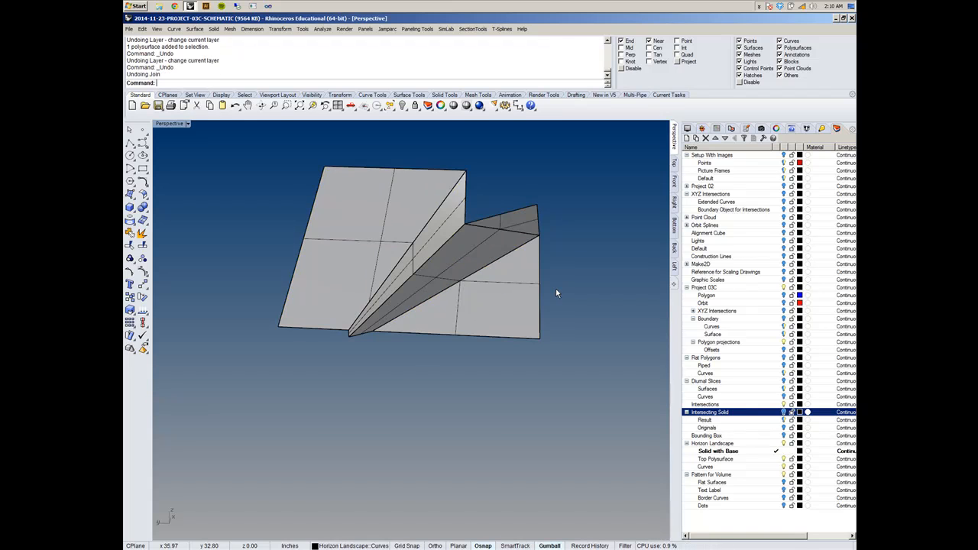
# - Undo past the landscape's Join and PlanarSrf operations, and redo forward to the joined polysurface
pyautogui.hotkey('ctrl', 'z')
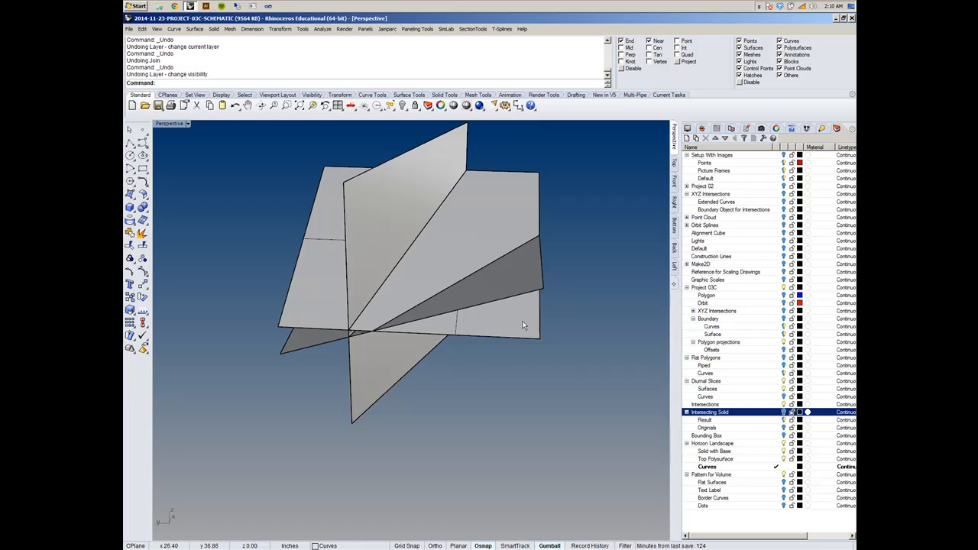
pyautogui.hotkey('ctrl', 'z')
pyautogui.hotkey('ctrl', 'z')
pyautogui.click(505, 264)
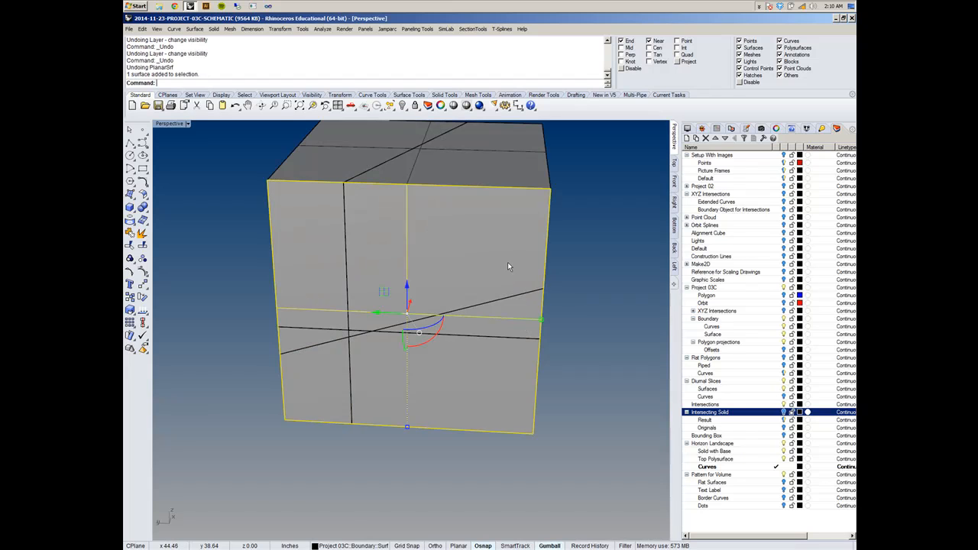
pyautogui.click(495, 152)
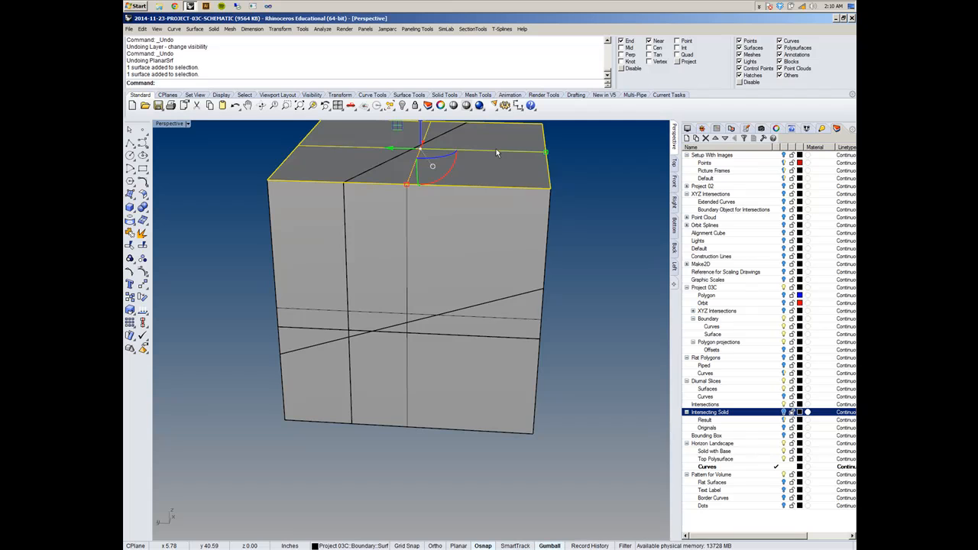
pyautogui.hotkey('ctrl', 'y')
pyautogui.hotkey('ctrl', 'y')
pyautogui.hotkey('ctrl', 'y')
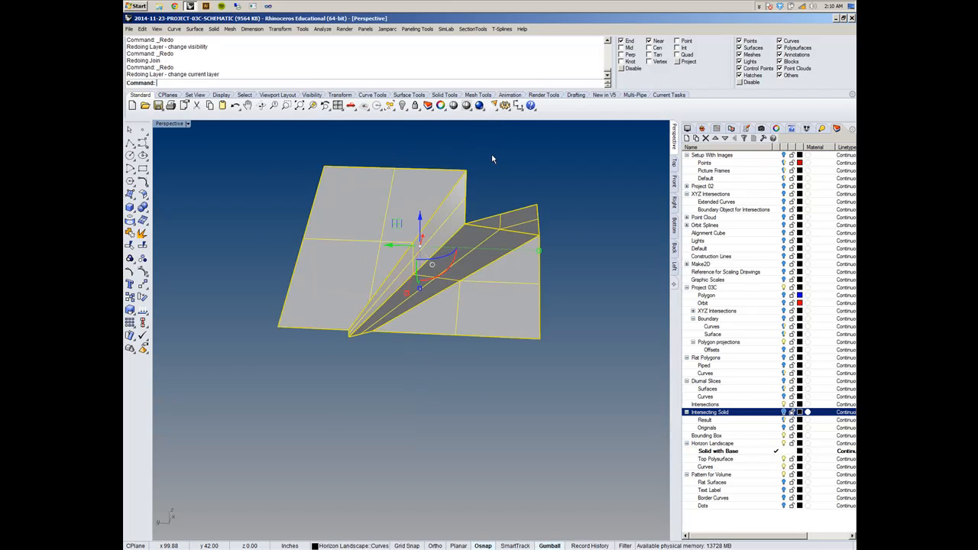
# - Extract the two sloping faces of the central fold from the landscape polysurface with ExtractSrf, using OutputLayer=Input and Copy=Yes
pyautogui.click(493, 158)
pyautogui.moveTo(509, 173); pyautogui.dragTo(461, 325, button='right')
pyautogui.click(461, 325)
pyautogui.click(493, 268)
pyautogui.write('ExtrudeCrvAlongCrv')
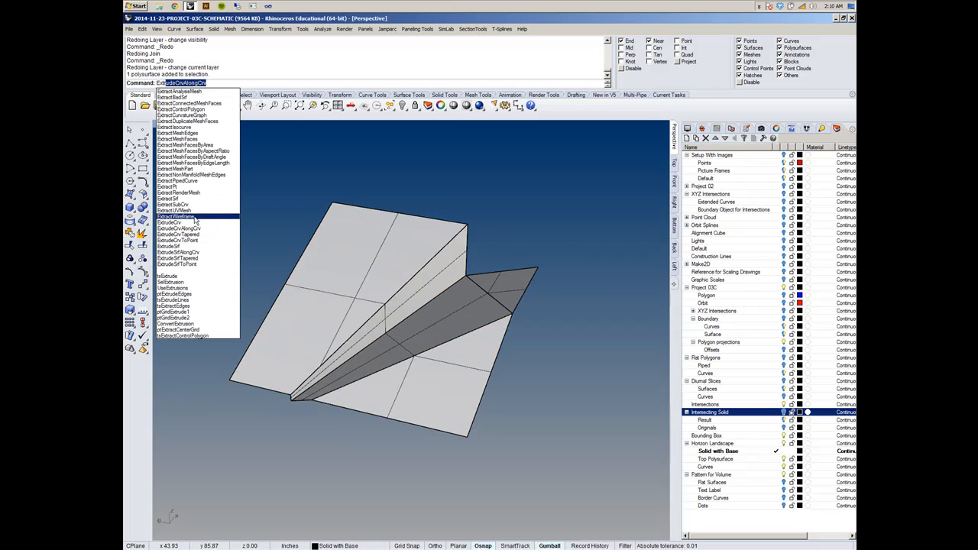
pyautogui.click(190, 200)
pyautogui.click(437, 285)
pyautogui.click(461, 312)
pyautogui.moveTo(462, 311)
pyautogui.mouseDown(button='right')
pyautogui.moveTo(513, 310)
pyautogui.moveTo(442, 322)
pyautogui.moveTo(540, 284)
pyautogui.moveTo(465, 315)
pyautogui.mouseUp(button='right')
pyautogui.rightClick(450, 317)
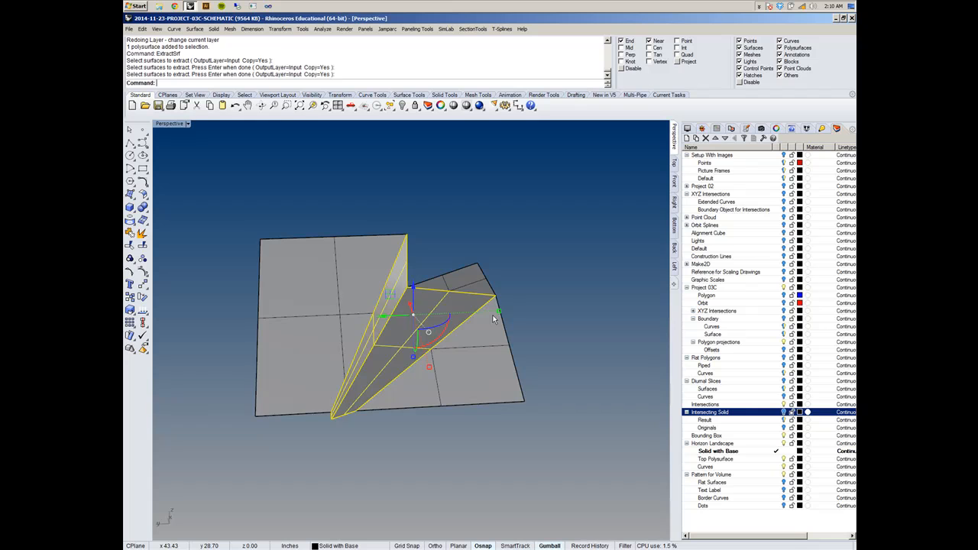
# - Move the extracted fold surfaces upward with the gumball and undo the move
pyautogui.moveTo(475, 274); pyautogui.dragTo(444, 292, button='right')
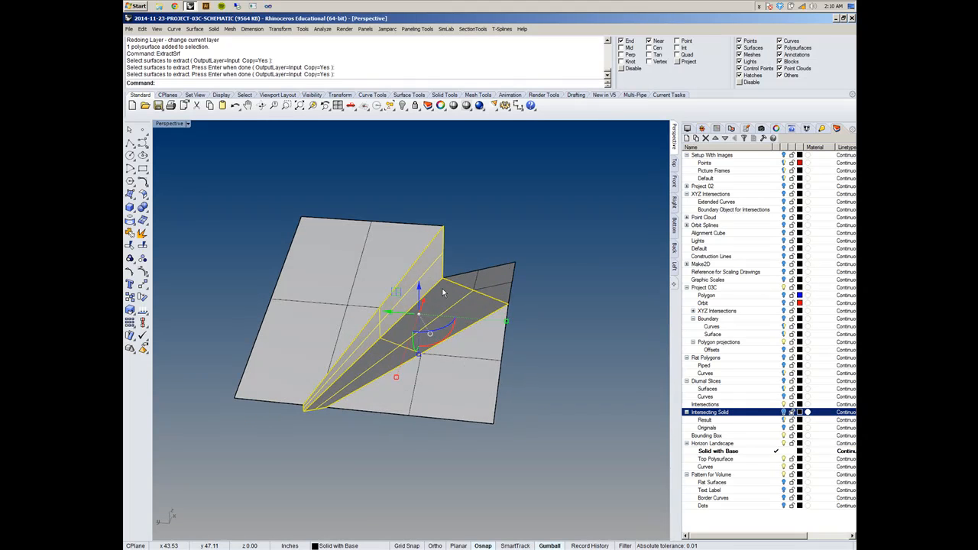
pyautogui.moveTo(423, 296); pyautogui.dragTo(427, 264)
pyautogui.hotkey('ctrl', 'z')
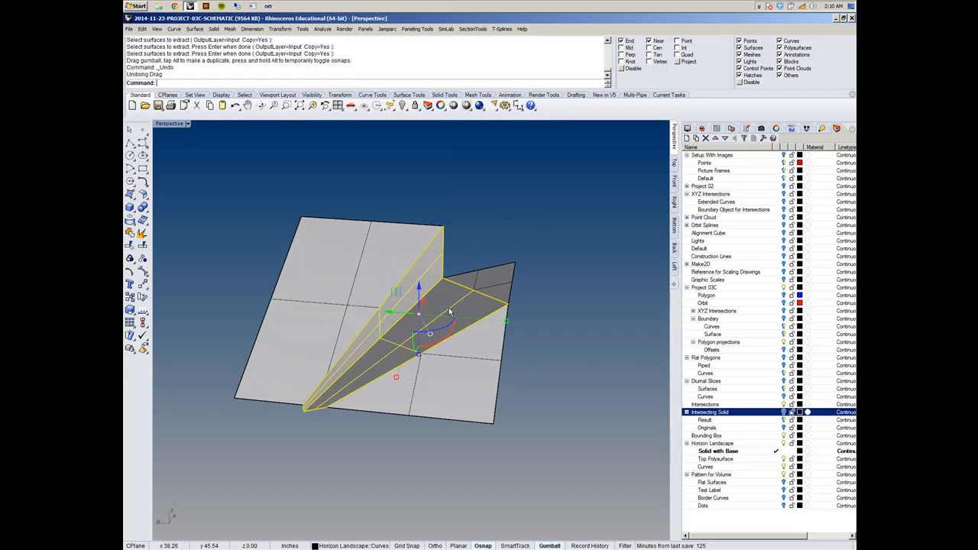
# - Hide the full landscape polysurface so only the extracted fold and its curves remain
pyautogui.keyDown('shift'); pyautogui.click(456, 348); pyautogui.keyUp('shift')
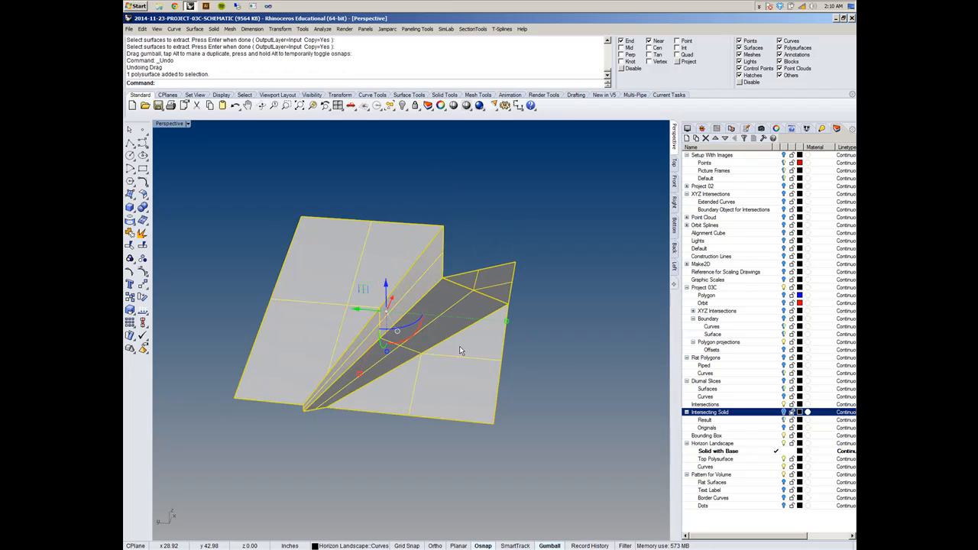
pyautogui.hotkey('ctrl', 'h')
pyautogui.moveTo(466, 338); pyautogui.dragTo(469, 382, button='right')
# - Delete the leftover landscape outline curves around the extracted fold surfaces
pyautogui.click(461, 409)
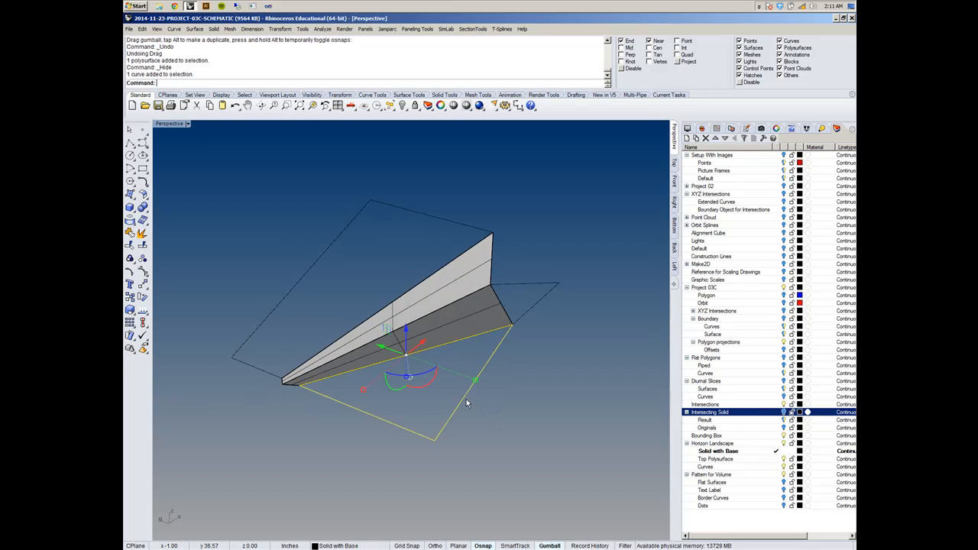
pyautogui.keyDown('shift'); pyautogui.click(528, 312); pyautogui.keyUp('shift')
pyautogui.keyDown('shift'); pyautogui.click(453, 225); pyautogui.keyUp('shift')
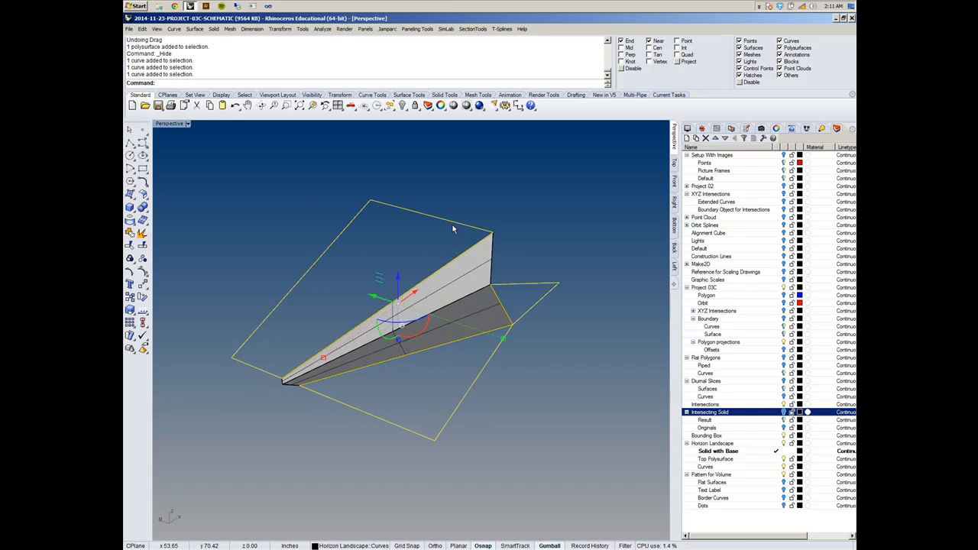
pyautogui.press('Delete')
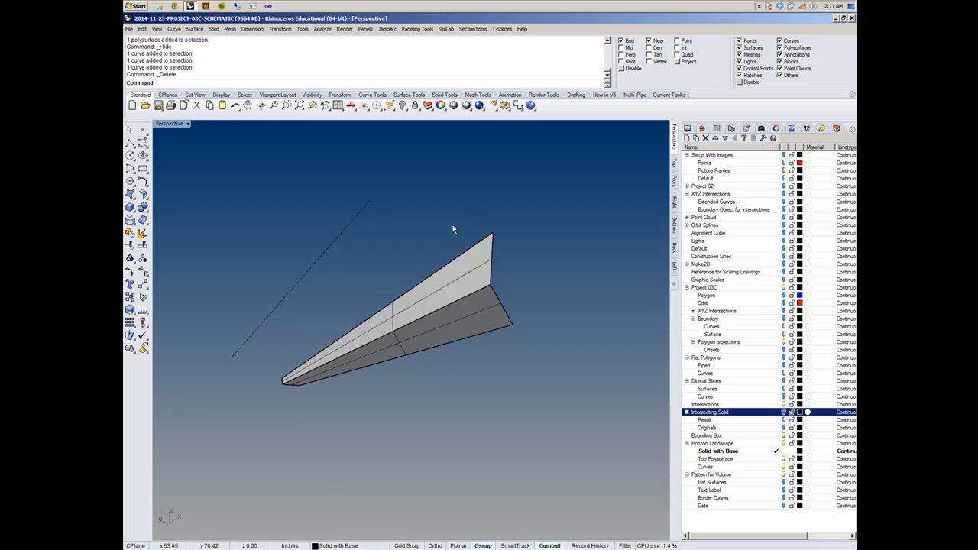
pyautogui.click(318, 262)
pyautogui.press('Delete')
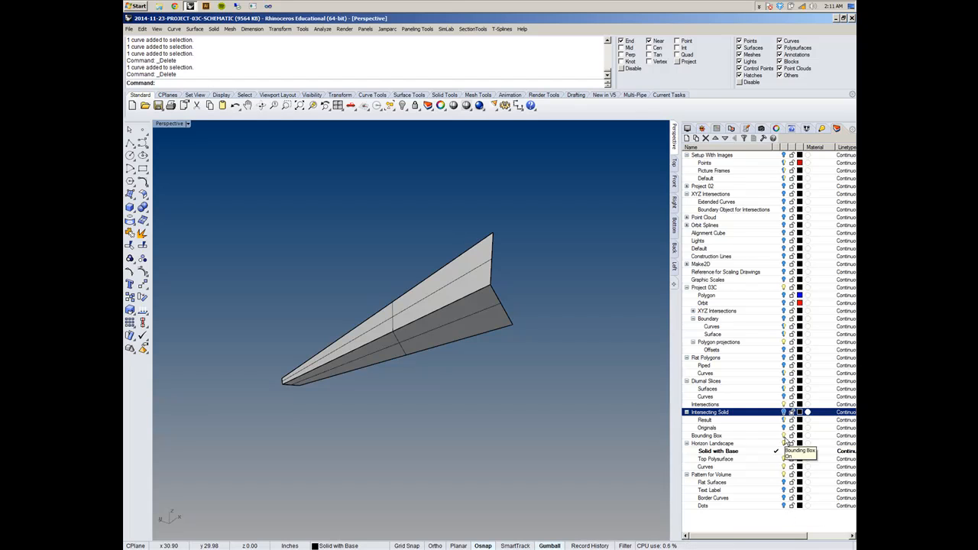
# - Turn on the Diurnal Slices layer and highlight the Top Polysurface layer under Horizon Landscape
pyautogui.moveTo(428, 401); pyautogui.dragTo(451, 383, button='right')
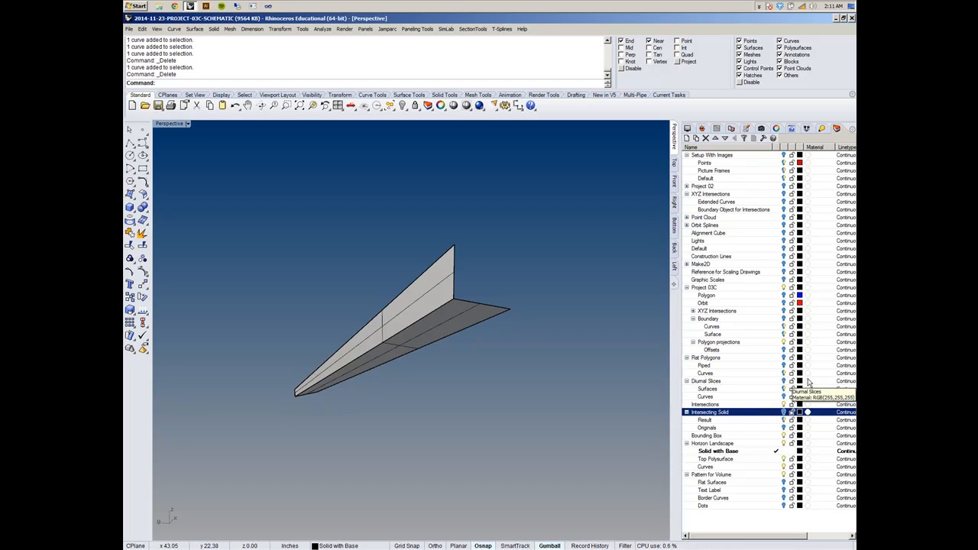
pyautogui.click(784, 382)
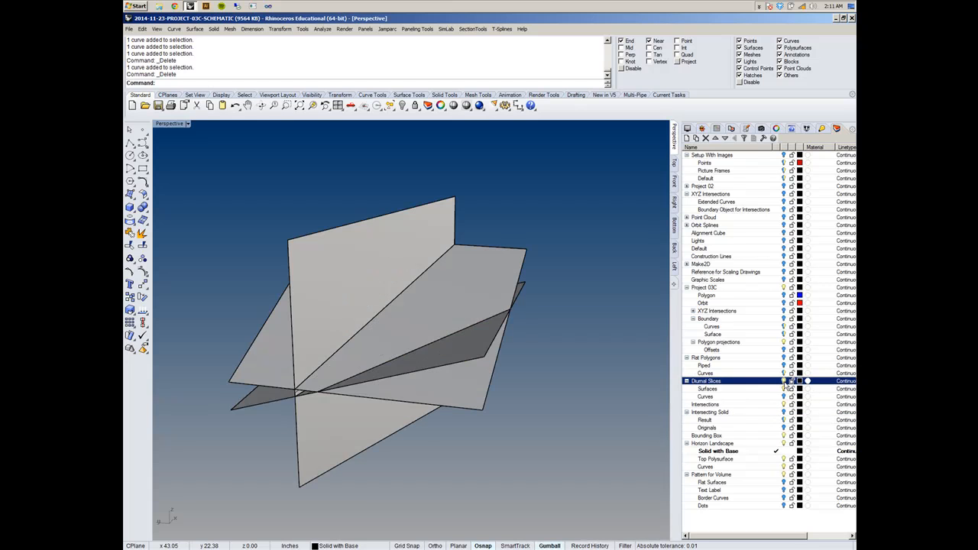
pyautogui.moveTo(368, 380)
pyautogui.mouseDown(button='right')
pyautogui.moveTo(344, 360)
pyautogui.moveTo(382, 382)
pyautogui.moveTo(368, 390)
pyautogui.mouseUp(button='right')
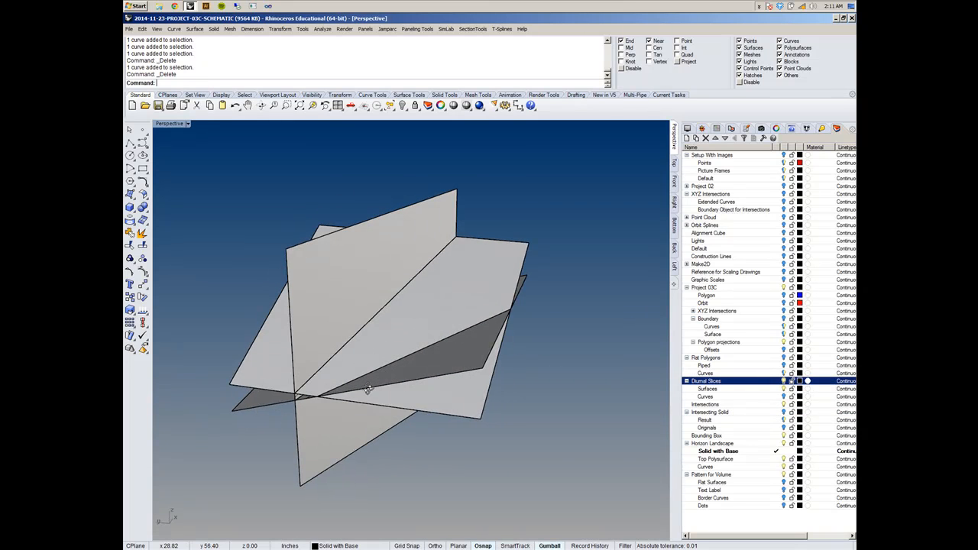
pyautogui.click(752, 414)
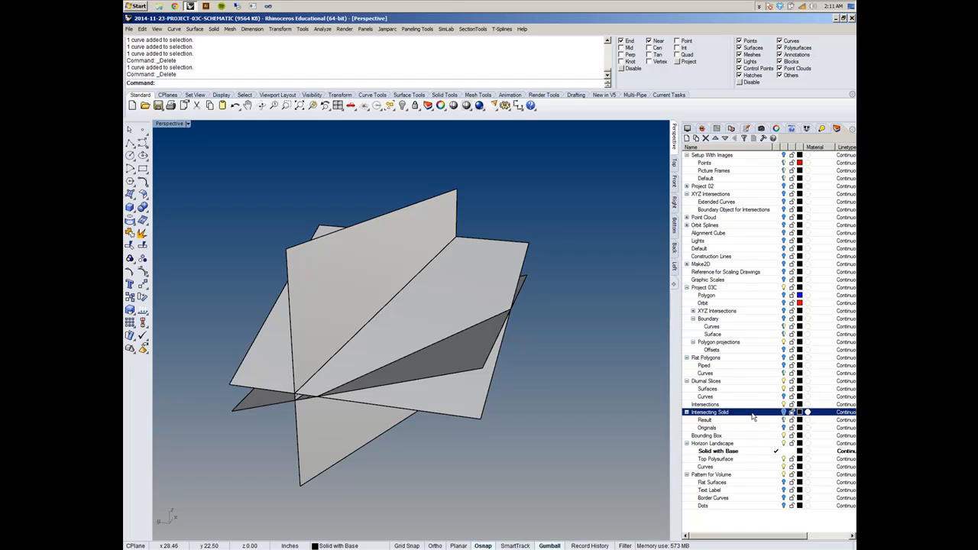
pyautogui.click(753, 444)
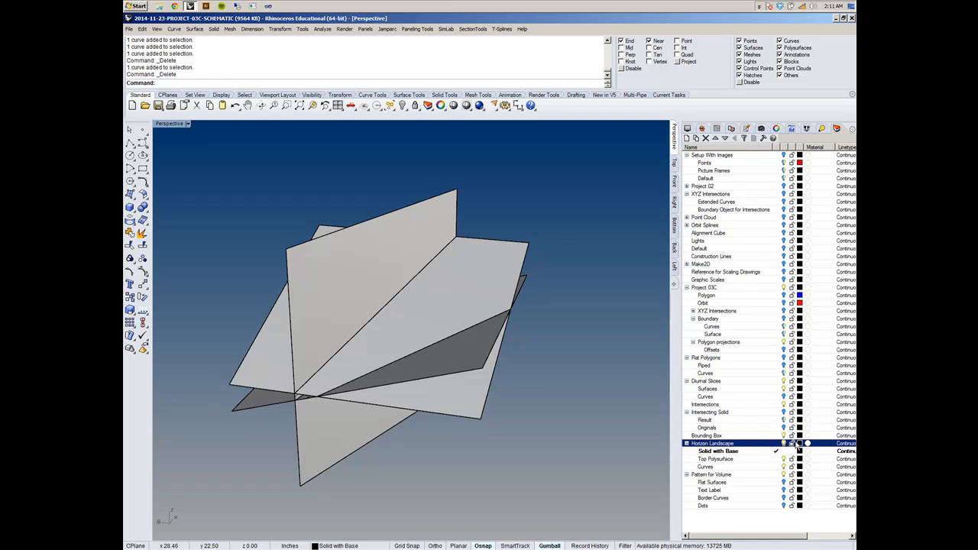
pyautogui.click(767, 459)
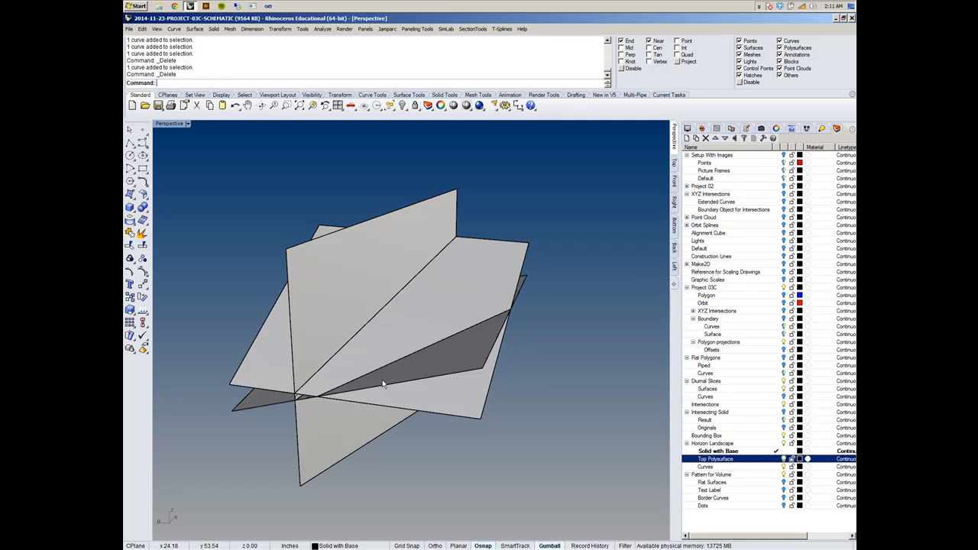
# - Select the two extracted fold surfaces where the slices meet and join them into one polysurface
pyautogui.scroll(5, 304, 396)
pyautogui.click(303, 403)
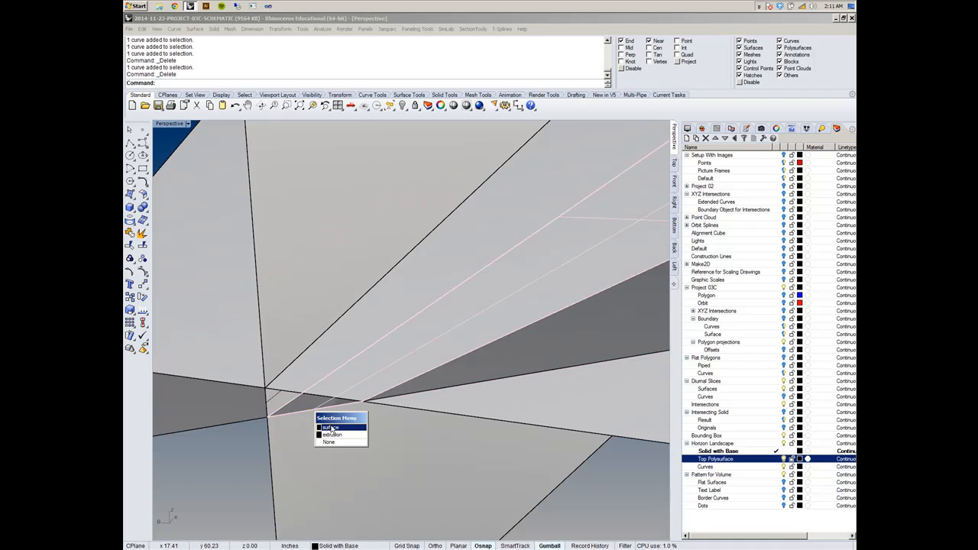
pyautogui.click(331, 428)
pyautogui.click(270, 406)
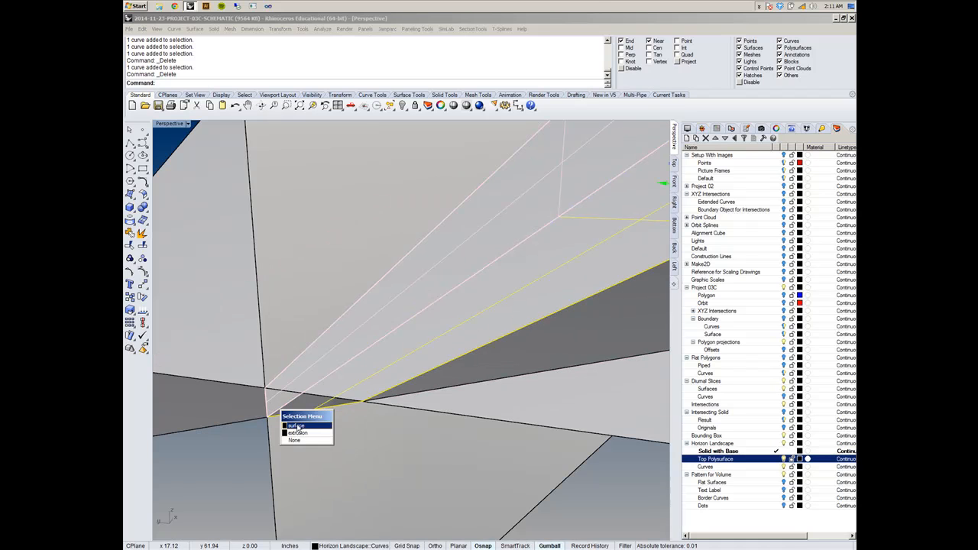
pyautogui.click(298, 426)
pyautogui.scroll(-5, 317, 334)
pyautogui.write('join')
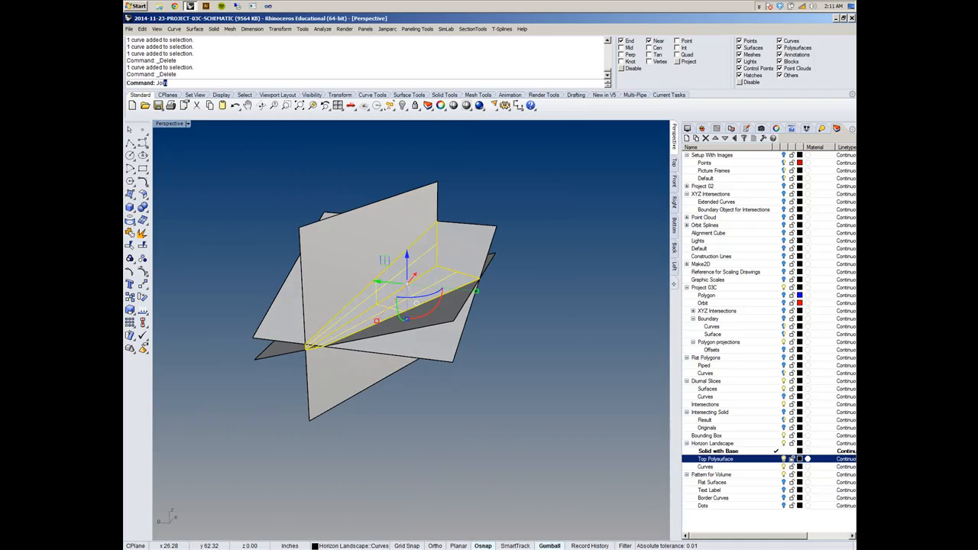
pyautogui.press('Return')
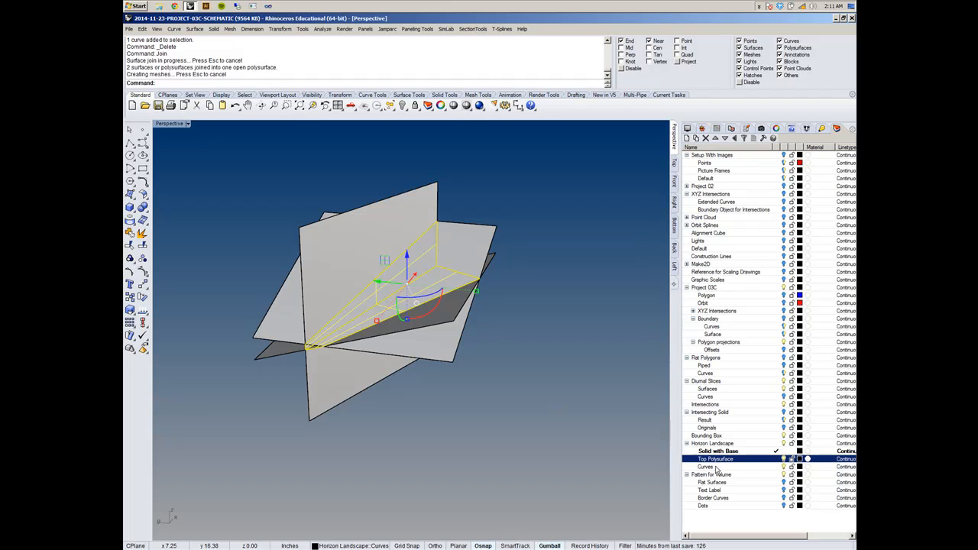
# - Move the joined fold polysurface to the Top Polysurface layer and set that layer's color to Red
pyautogui.rightClick(780, 461)
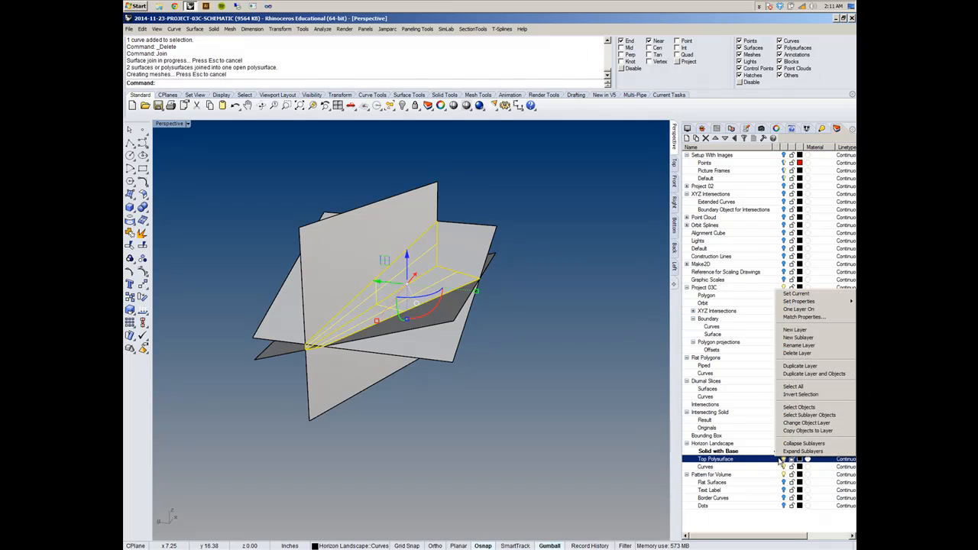
pyautogui.click(799, 423)
pyautogui.click(799, 459)
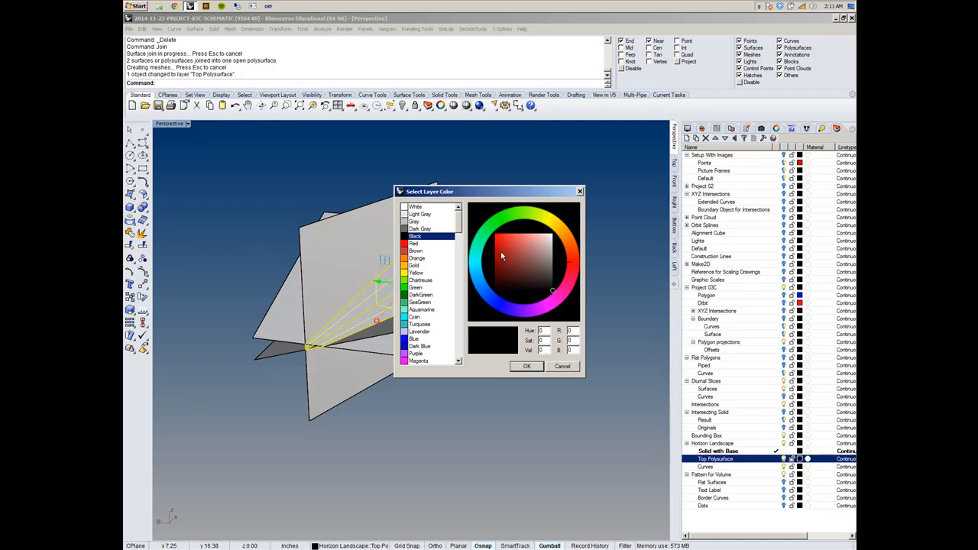
pyautogui.click(407, 244)
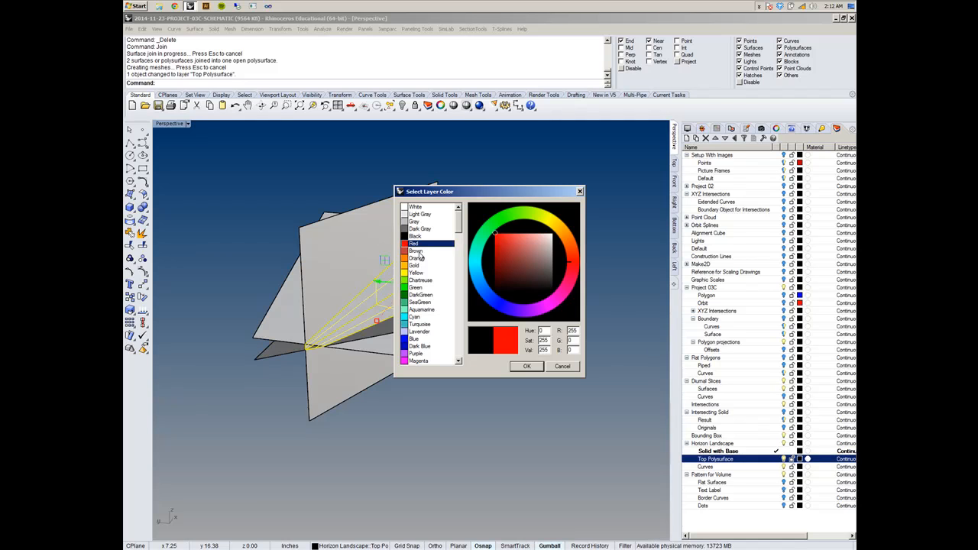
pyautogui.click(527, 366)
pyautogui.moveTo(398, 383); pyautogui.dragTo(611, 310, button='right')
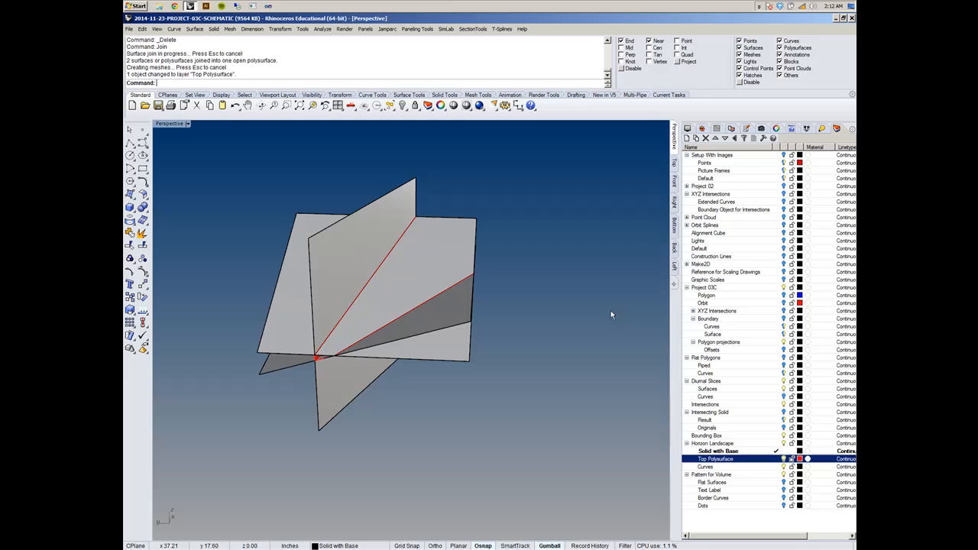
# - Turn off the Diurnal Slices layer and examine the red folded polysurface on its own from several angles
pyautogui.click(785, 381)
pyautogui.moveTo(528, 336); pyautogui.dragTo(434, 334, button='right')
pyautogui.scroll(5, 464, 323)
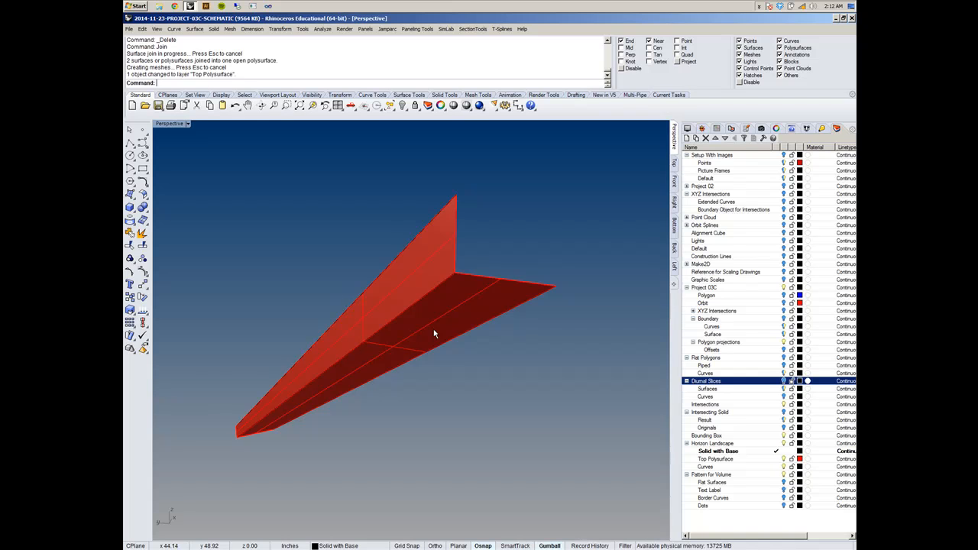
pyautogui.moveTo(406, 338); pyautogui.dragTo(427, 334, button='right')
pyautogui.moveTo(513, 242); pyautogui.dragTo(550, 311, button='right')
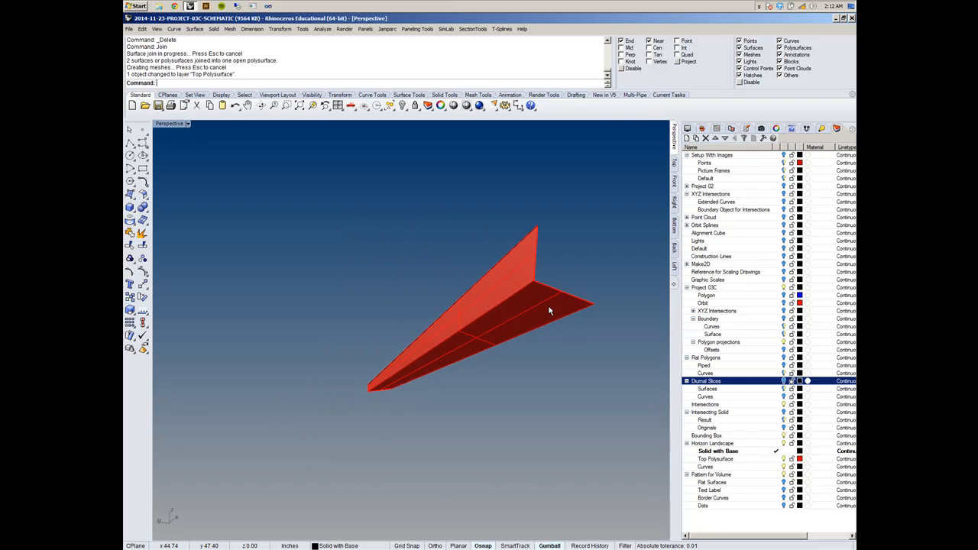
pyautogui.scroll(5, 509, 323)
pyautogui.moveTo(472, 323); pyautogui.dragTo(455, 340, button='right')
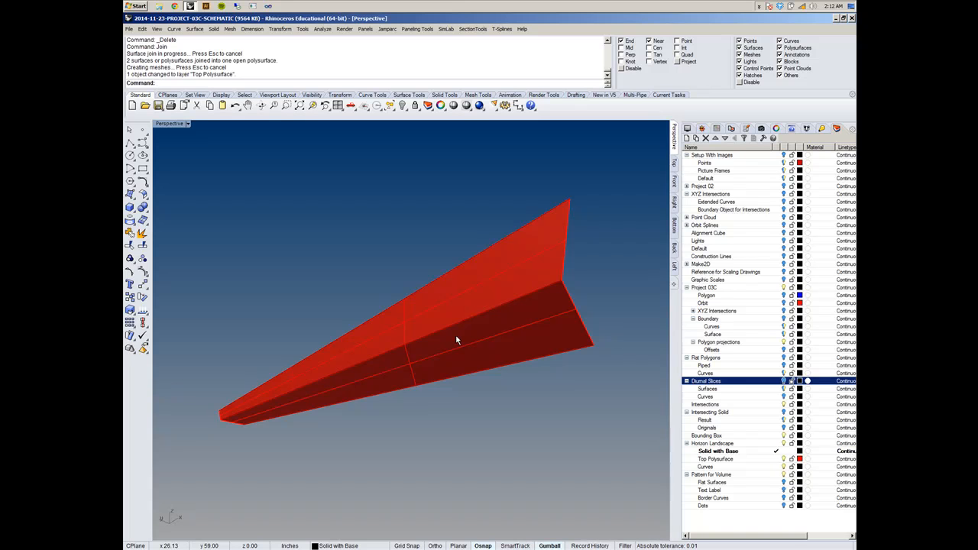
pyautogui.moveTo(483, 335); pyautogui.dragTo(469, 367, button='right')
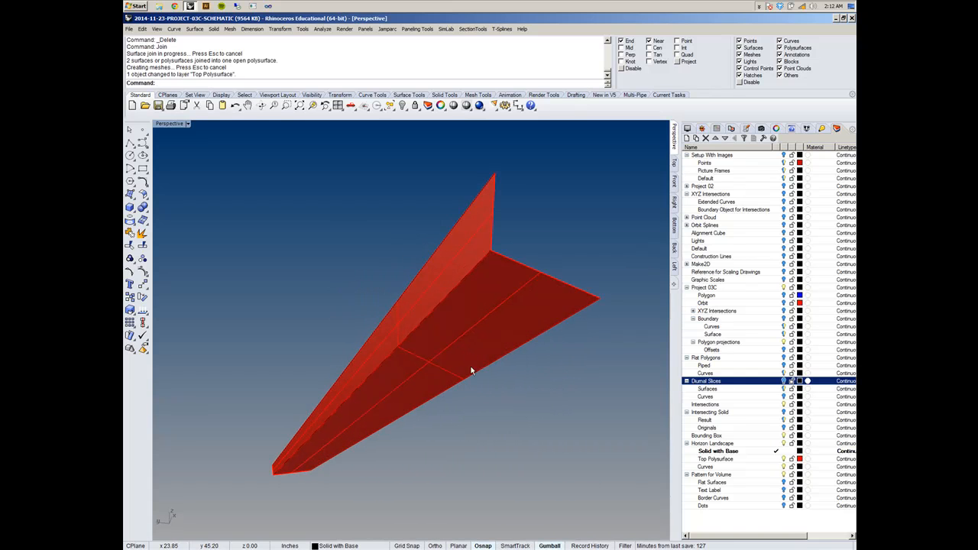
# - Hide the red folded polysurface so only its three boundary and fold curves are shown
pyautogui.click(441, 365)
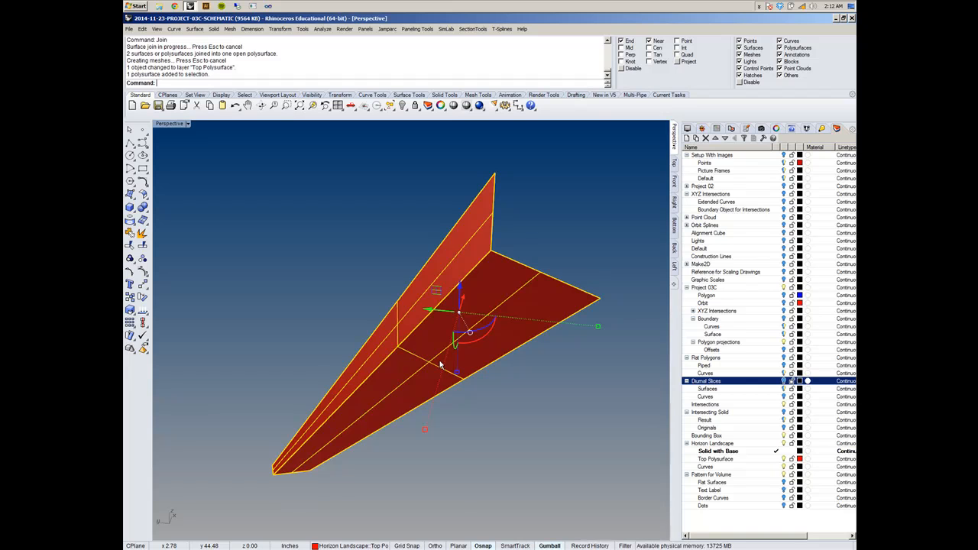
pyautogui.hotkey('ctrl', 'h')
pyautogui.moveTo(439, 367); pyautogui.dragTo(457, 332, button='right')
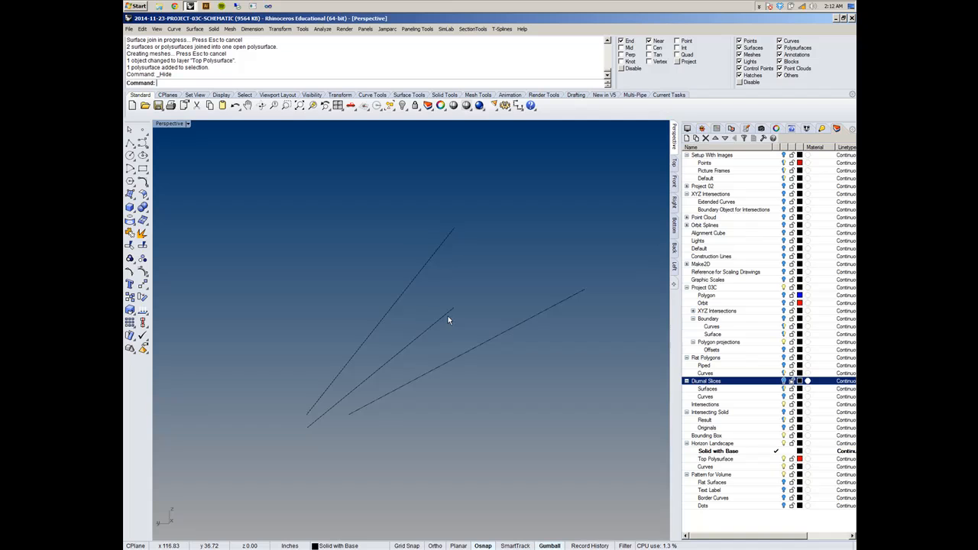
# - Start a Loft through the outer, upper and middle curves, using the Straight sections style
pyautogui.press('Return')
pyautogui.click(457, 356)
pyautogui.click(405, 298)
pyautogui.click(415, 341)
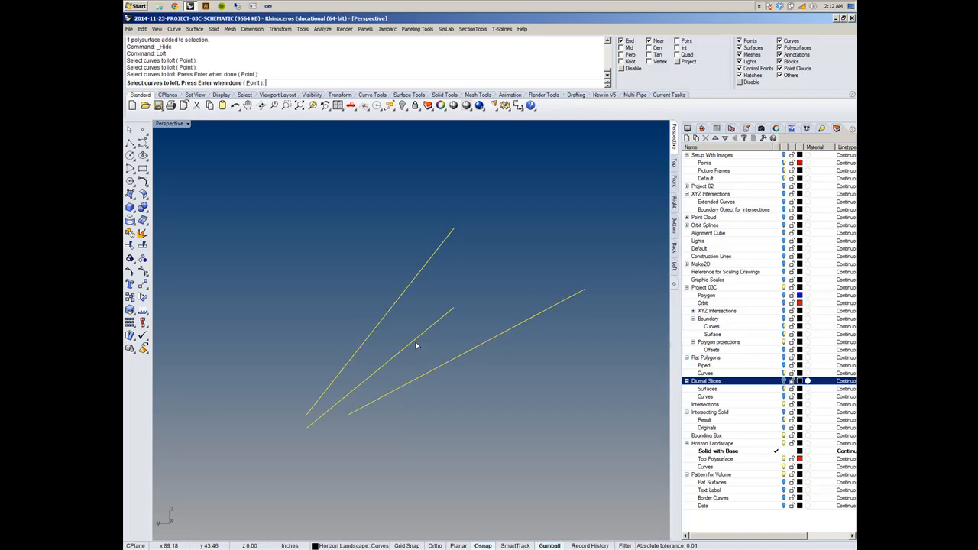
pyautogui.press('Return')
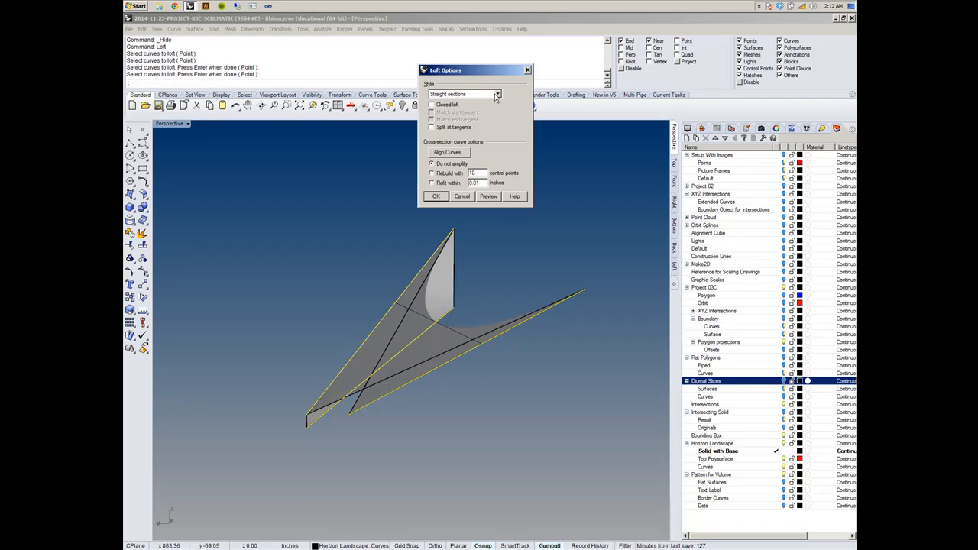
pyautogui.moveTo(378, 463); pyautogui.dragTo(508, 409, button='right')
# - Try to realign the loft's curves with Align Curves by reversing the end of the middle curve
pyautogui.click(449, 153)
pyautogui.moveTo(342, 420); pyautogui.dragTo(322, 438, button='right')
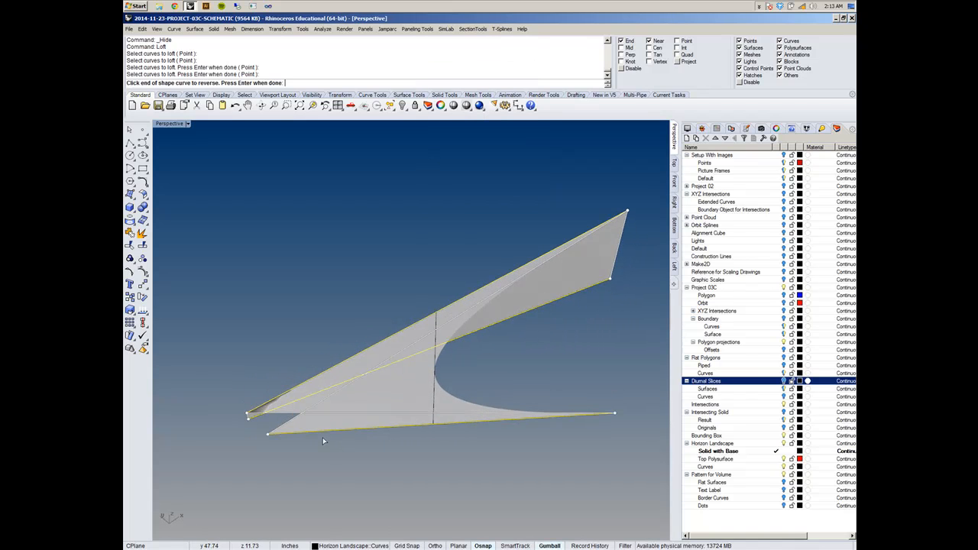
pyautogui.press('Return')
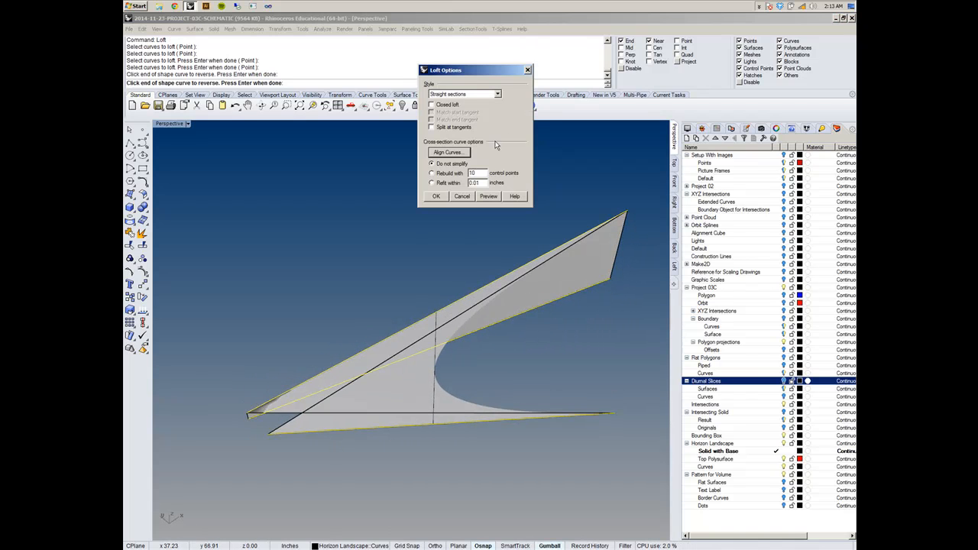
pyautogui.click(453, 153)
pyautogui.click(610, 286)
pyautogui.click(611, 286)
pyautogui.click(611, 286)
pyautogui.click(610, 286)
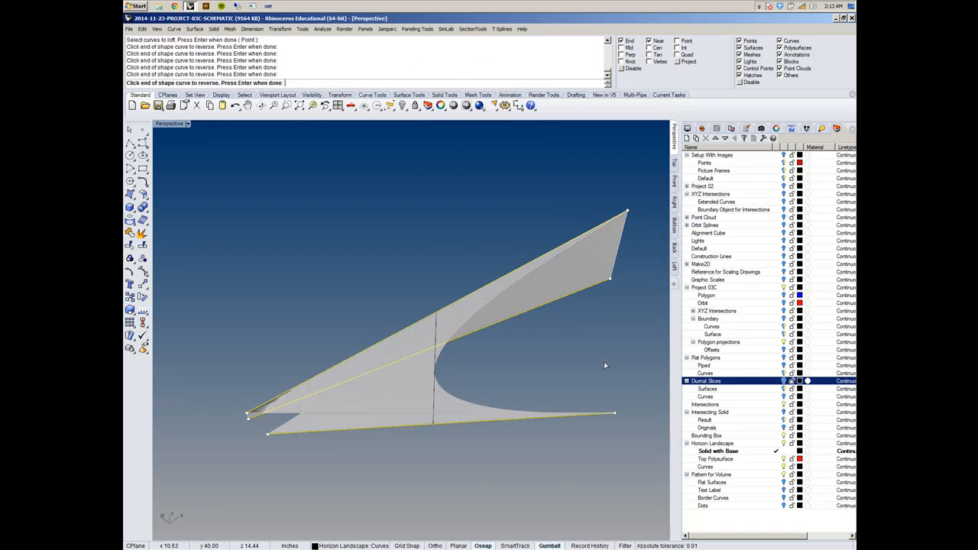
pyautogui.press('Return')
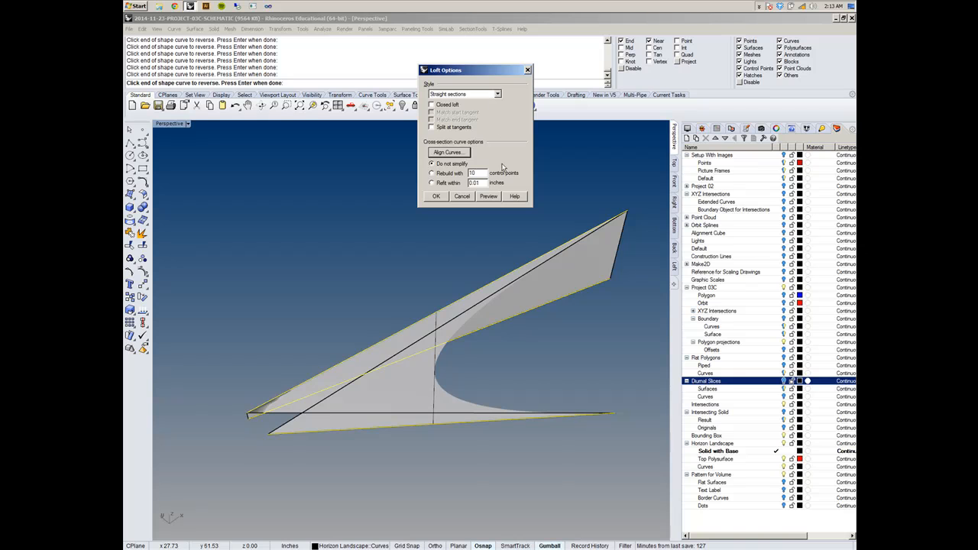
# - Create the straight-section loft, view its shape and undo it
pyautogui.click(433, 197)
pyautogui.moveTo(466, 298); pyautogui.dragTo(495, 357, button='right')
pyautogui.hotkey('ctrl', 'z')
# - Loft the outer, upper and middle curves in that order with Straight sections, inspect the surface, and undo it
pyautogui.press('Return')
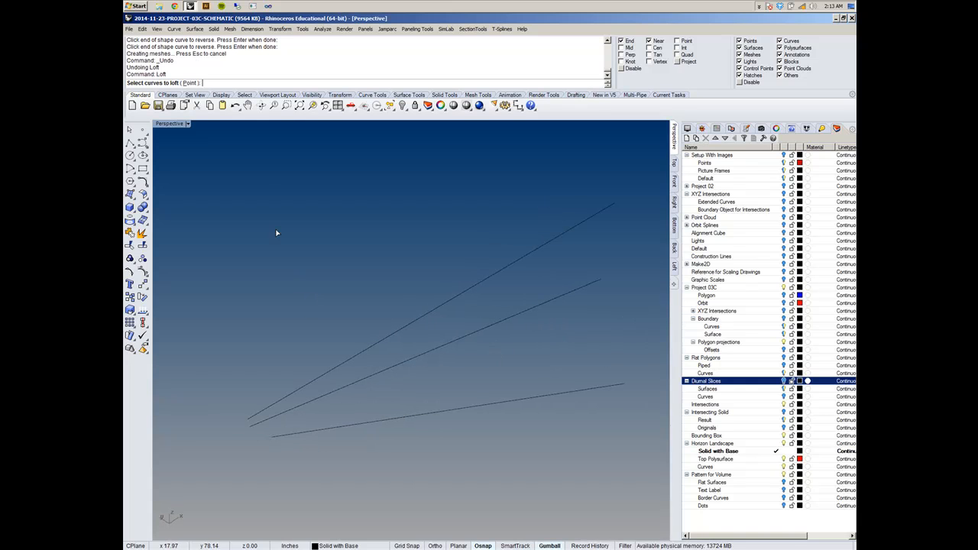
pyautogui.click(279, 436)
pyautogui.click(260, 415)
pyautogui.click(259, 425)
pyautogui.press('Return')
pyautogui.moveTo(259, 379); pyautogui.dragTo(332, 349, button='right')
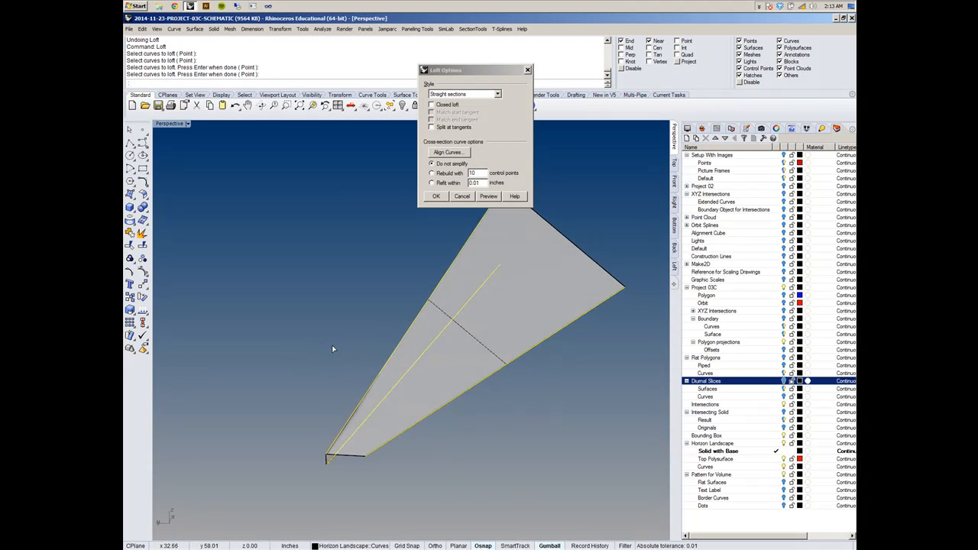
pyautogui.moveTo(331, 345); pyautogui.dragTo(325, 382, button='right')
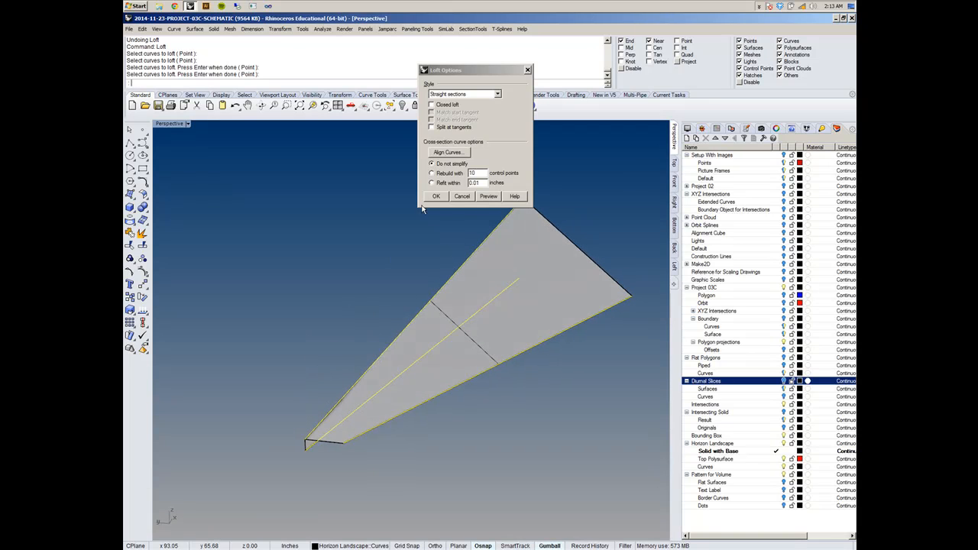
pyautogui.moveTo(266, 345); pyautogui.dragTo(294, 357, button='right')
pyautogui.click(436, 196)
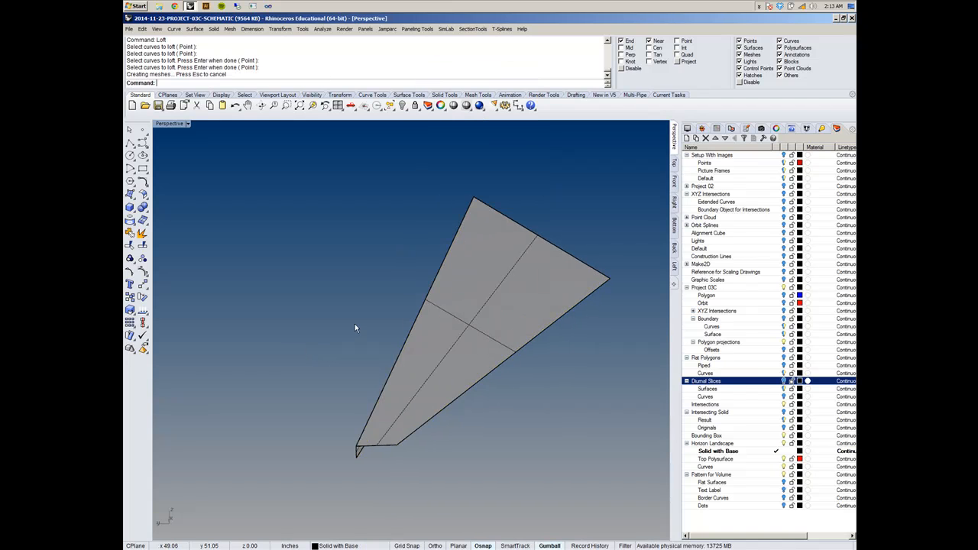
pyautogui.hotkey('ctrl', 'z')
# - Loft the three curves in the order middle, outer, upper with Straight sections
pyautogui.press('Return')
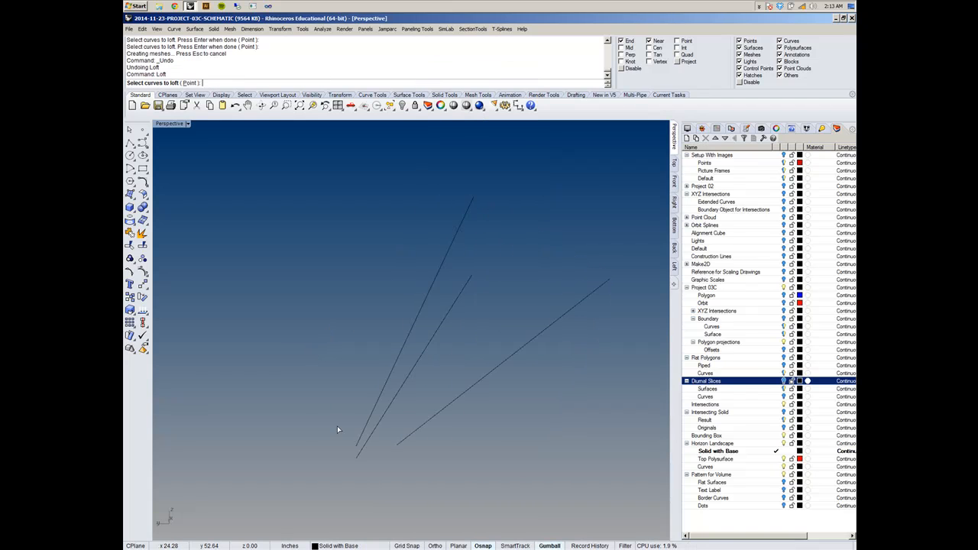
pyautogui.click(360, 456)
pyautogui.click(393, 446)
pyautogui.click(367, 433)
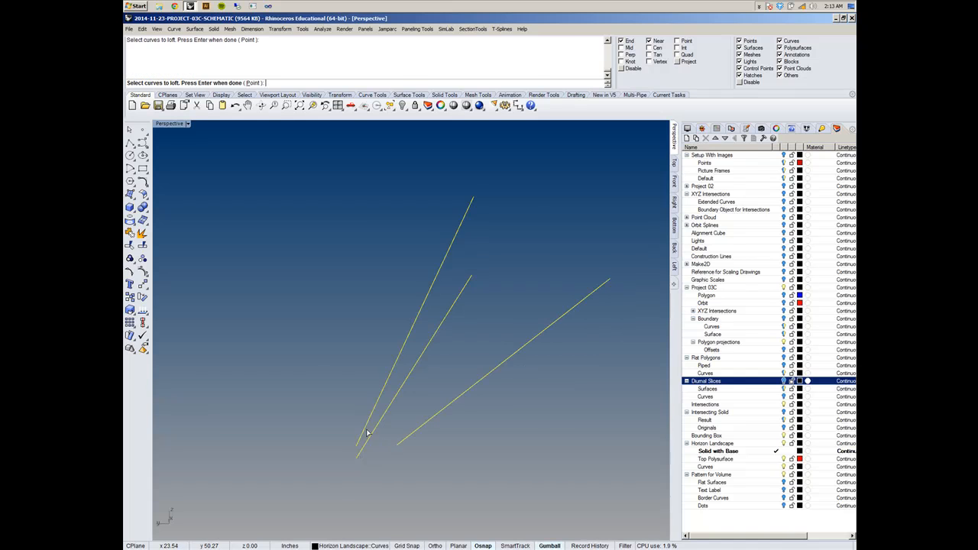
pyautogui.press('Return')
pyautogui.moveTo(318, 365); pyautogui.dragTo(413, 339, button='right')
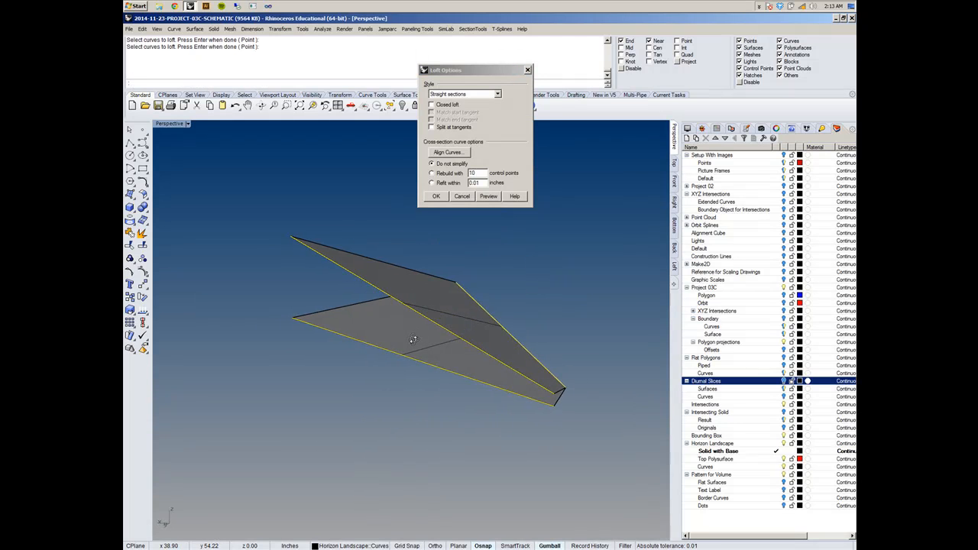
pyautogui.click(436, 196)
# - Examine the middle-outer-upper loft from several angles and undo it
pyautogui.moveTo(503, 301); pyautogui.dragTo(434, 324, button='right')
pyautogui.scroll(5, 427, 337)
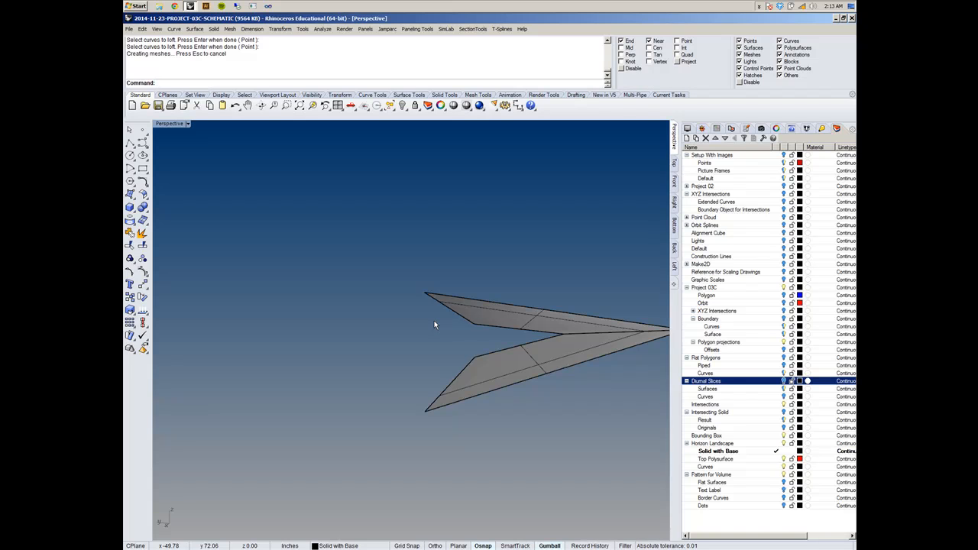
pyautogui.moveTo(461, 328); pyautogui.dragTo(464, 379, button='right')
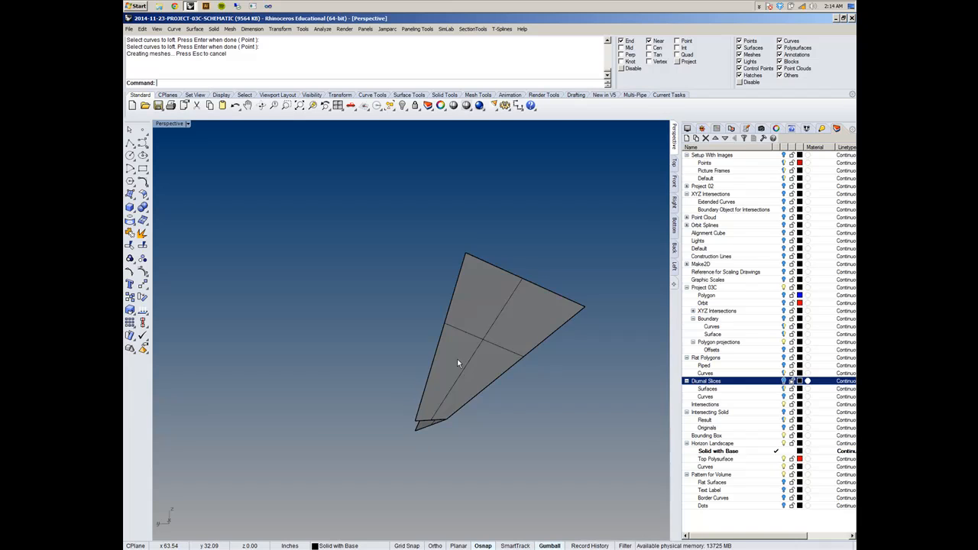
pyautogui.moveTo(457, 360); pyautogui.dragTo(522, 362, button='right')
pyautogui.moveTo(535, 417); pyautogui.dragTo(495, 318, button='right')
pyautogui.hotkey('ctrl', 'z')
# - Recreate the loft by picking the outer, upper and middle curves in that order with Straight sections
pyautogui.rightClick(496, 318)
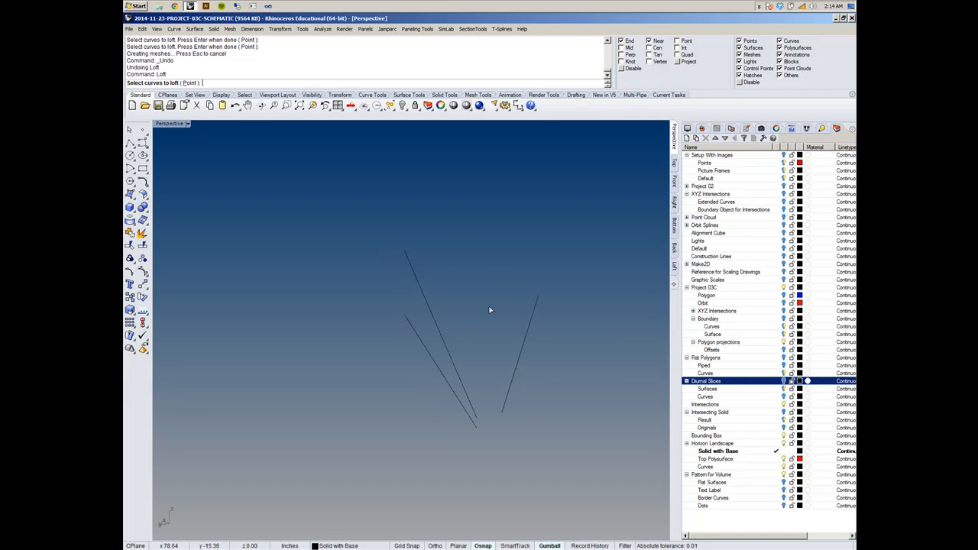
pyautogui.click(509, 398)
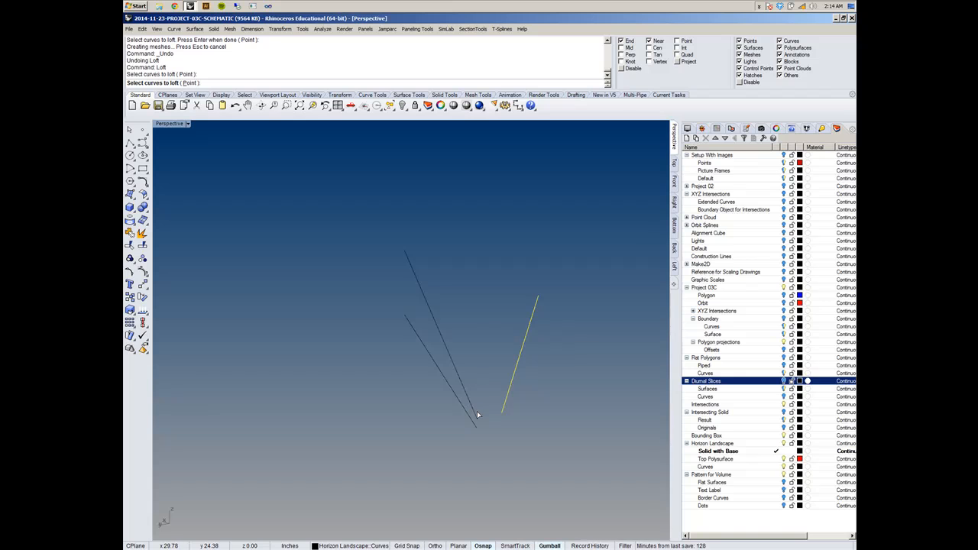
pyautogui.click(471, 413)
pyautogui.click(478, 426)
pyautogui.moveTo(477, 427); pyautogui.dragTo(380, 450, button='right')
pyautogui.rightClick(485, 438)
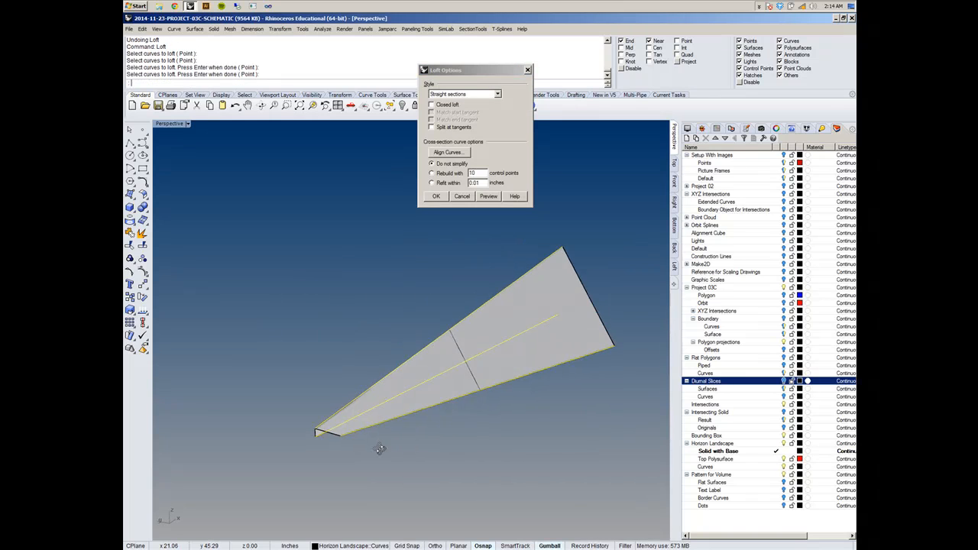
pyautogui.click(435, 196)
pyautogui.moveTo(411, 304); pyautogui.dragTo(496, 360, button='right')
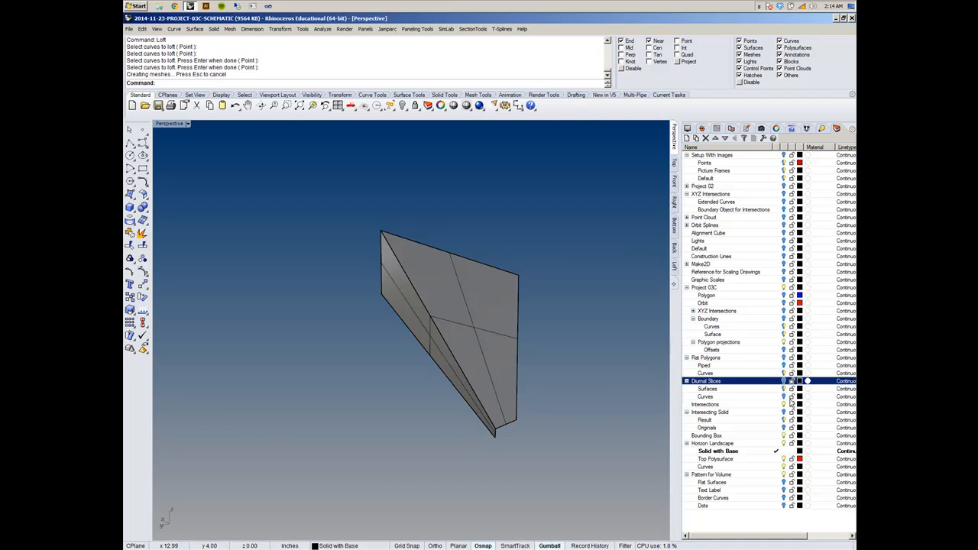
# - Make the Diurnal Slices layer current to compare the loft with the slices, and undo the layer change
pyautogui.click(776, 383)
pyautogui.moveTo(539, 416); pyautogui.dragTo(509, 371, button='right')
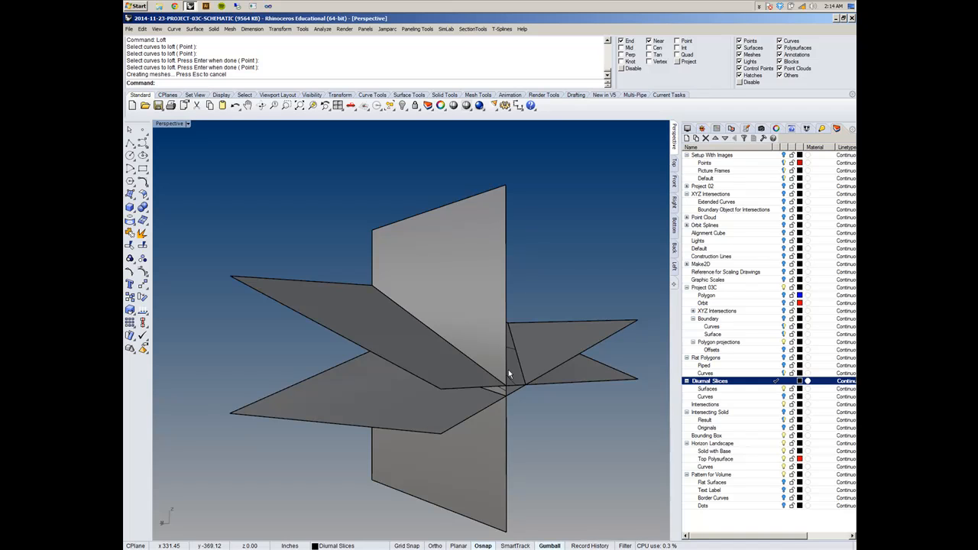
pyautogui.hotkey('ctrl', 'z')
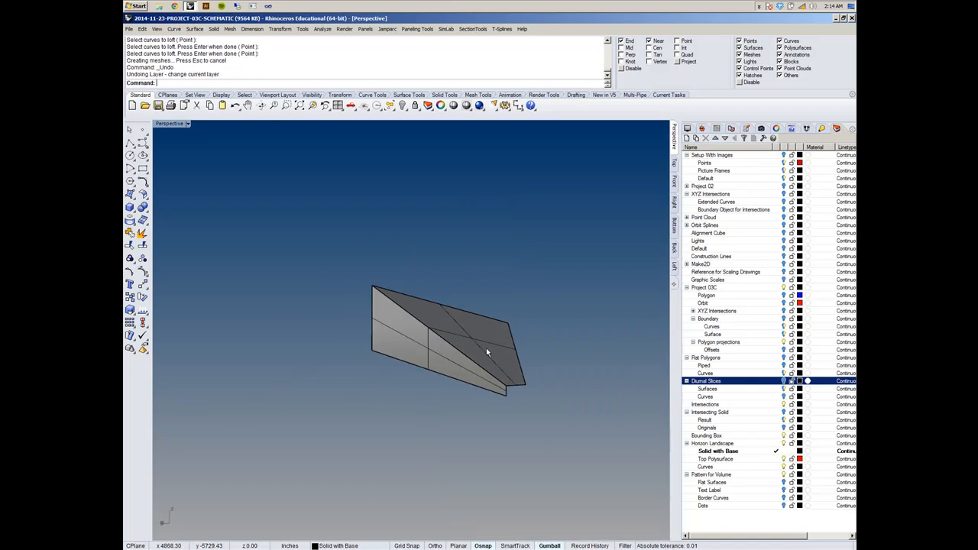
# - Examine the lofted alternative landscape from several angles, including its folded edge and narrow end
pyautogui.moveTo(501, 373); pyautogui.dragTo(612, 449, button='right')
pyautogui.scroll(7, 525, 320)
pyautogui.moveTo(517, 339); pyautogui.dragTo(471, 328, button='right')
pyautogui.scroll(-12, 573, 348)
pyautogui.scroll(10, 478, 329)
pyautogui.moveTo(534, 341); pyautogui.dragTo(444, 390, button='right')
pyautogui.scroll(-8, 403, 329)
pyautogui.scroll(7, 394, 400)
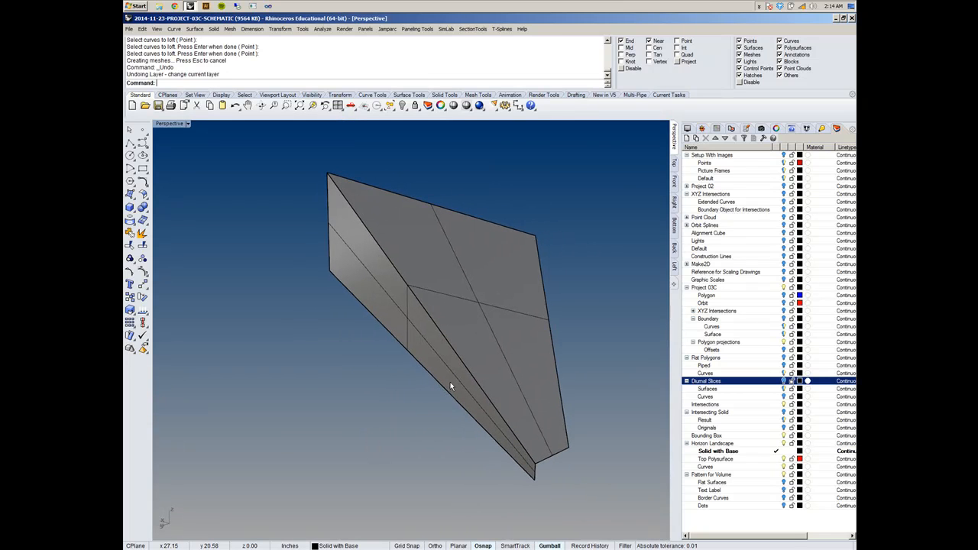
pyautogui.moveTo(450, 382); pyautogui.dragTo(547, 406, button='right')
pyautogui.scroll(5, 547, 406)
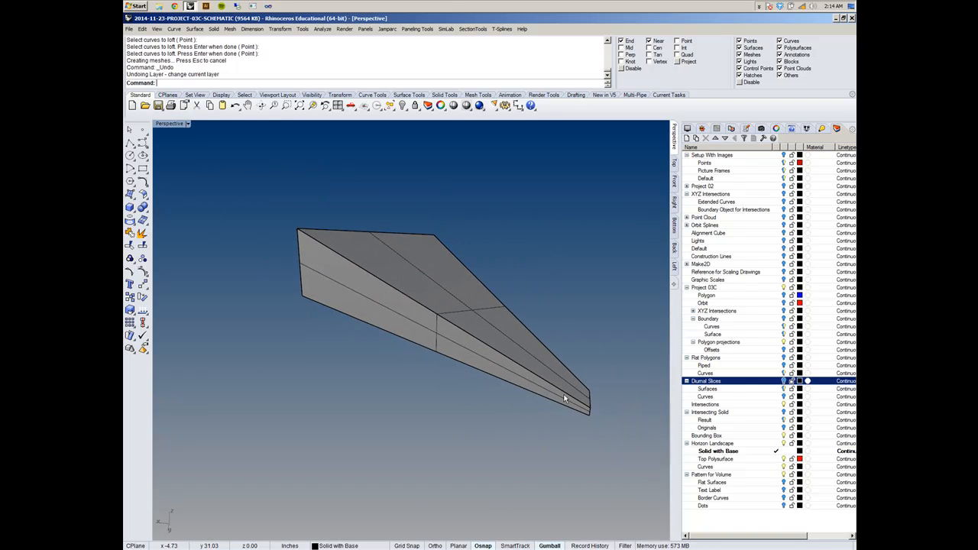
pyautogui.scroll(-2, 573, 398)
pyautogui.moveTo(573, 397); pyautogui.dragTo(495, 395, button='right')
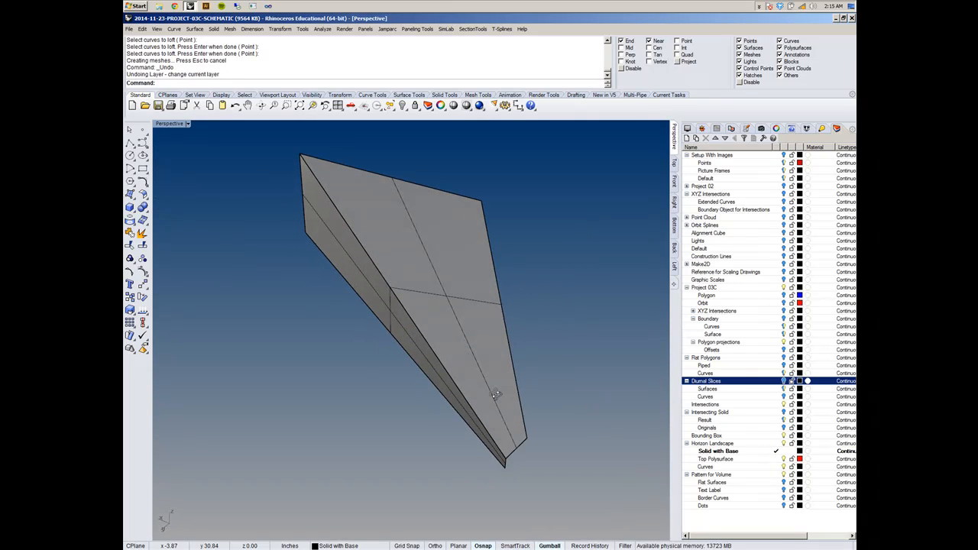
# - Make the XYZ Intersections layer under Project 03C current to display its members with the loft
pyautogui.click(779, 311)
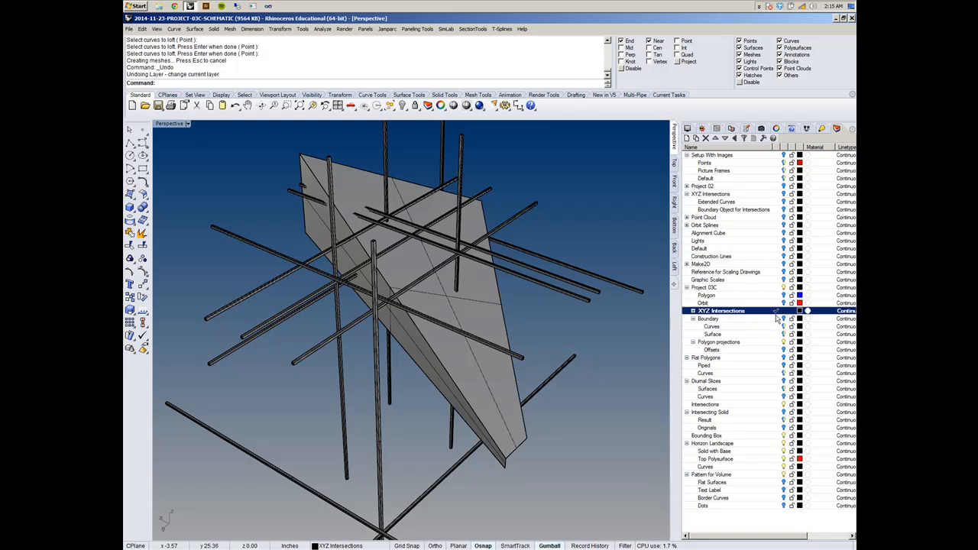
# - Make the Diurnal Slices layer current and hide the Boundary layer to show the loft with the slices
pyautogui.click(777, 319)
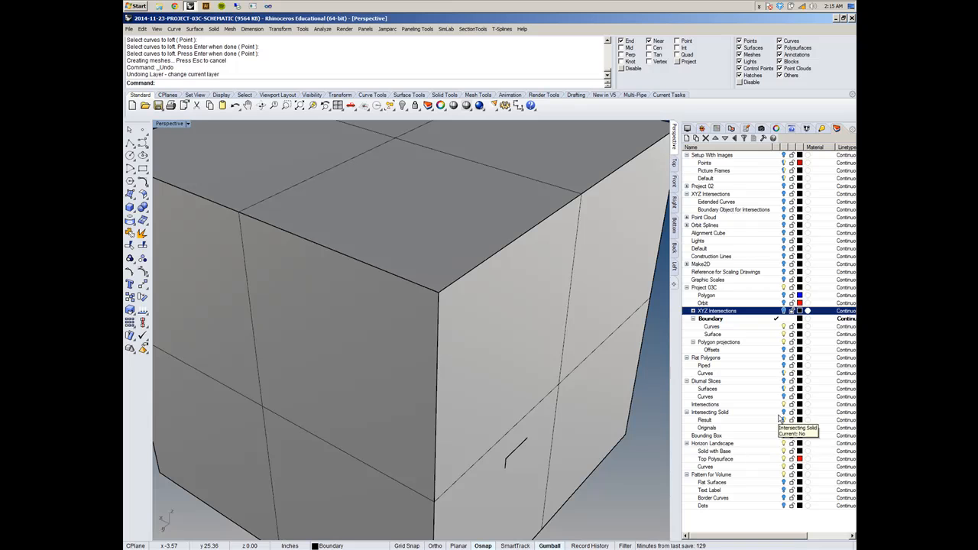
pyautogui.click(777, 381)
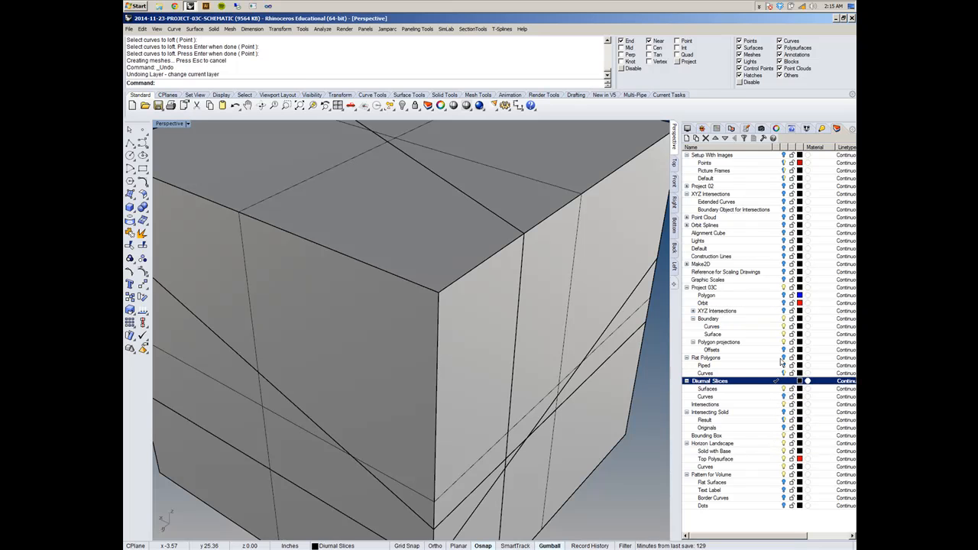
pyautogui.click(783, 319)
pyautogui.moveTo(648, 369); pyautogui.dragTo(455, 313, button='right')
# - Move the lofted polysurface to the Top Polysurface layer under Horizon Landscape
pyautogui.click(451, 314)
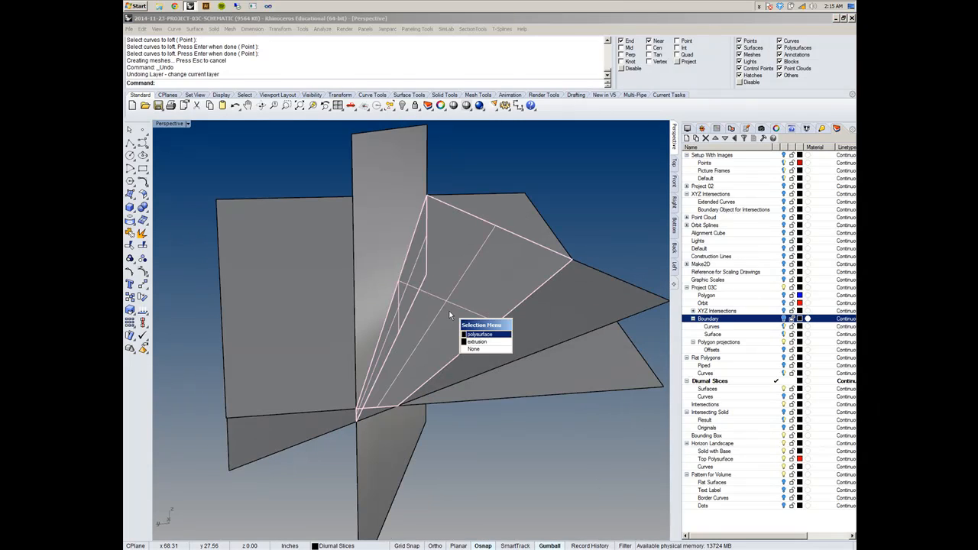
pyautogui.click(471, 336)
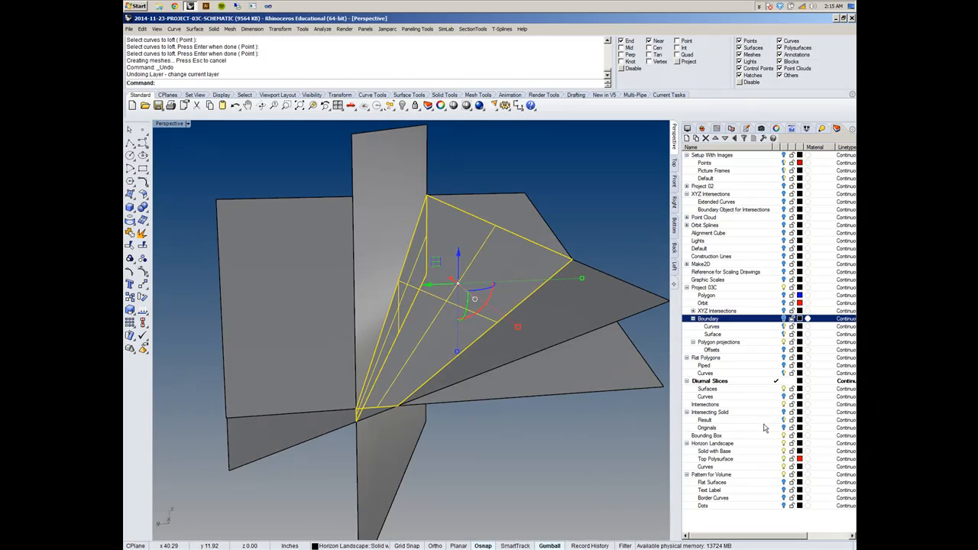
pyautogui.rightClick(792, 460)
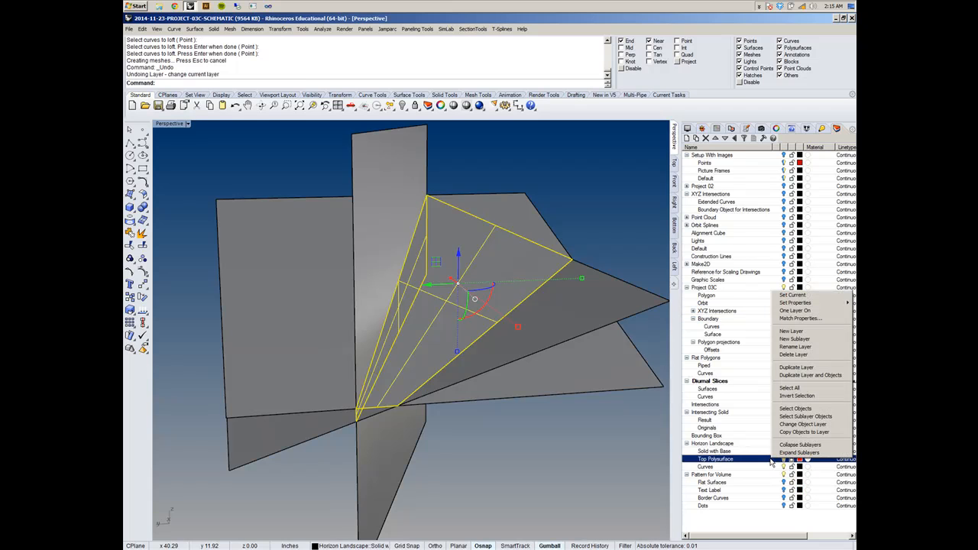
pyautogui.click(795, 425)
pyautogui.press('Escape')
# - Set the Perspective viewport to Ghosted display and select the two crossing slice surfaces that meet the loft
pyautogui.moveTo(513, 376); pyautogui.dragTo(238, 148, button='right')
pyautogui.click(189, 123)
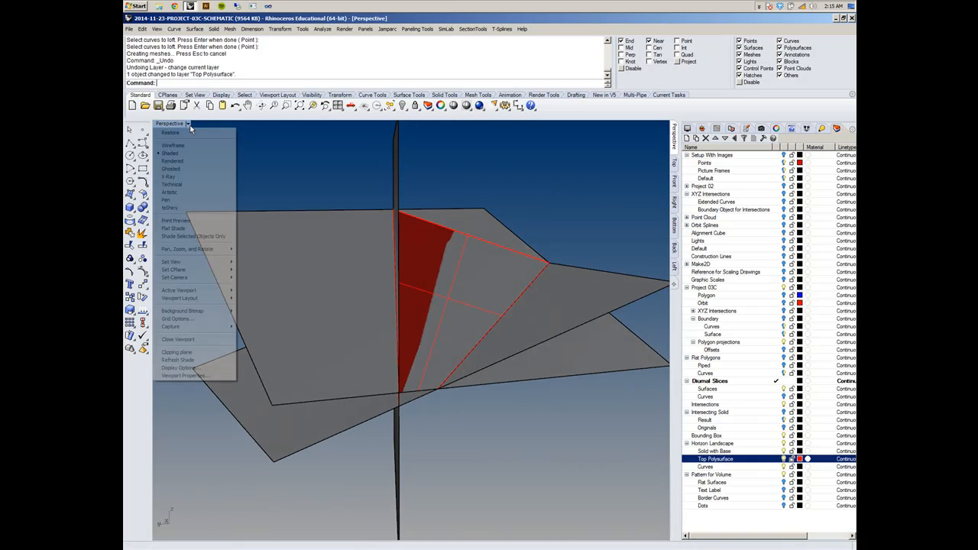
pyautogui.click(197, 170)
pyautogui.moveTo(490, 321); pyautogui.dragTo(562, 344, button='right')
pyautogui.click(562, 343)
pyautogui.click(265, 397)
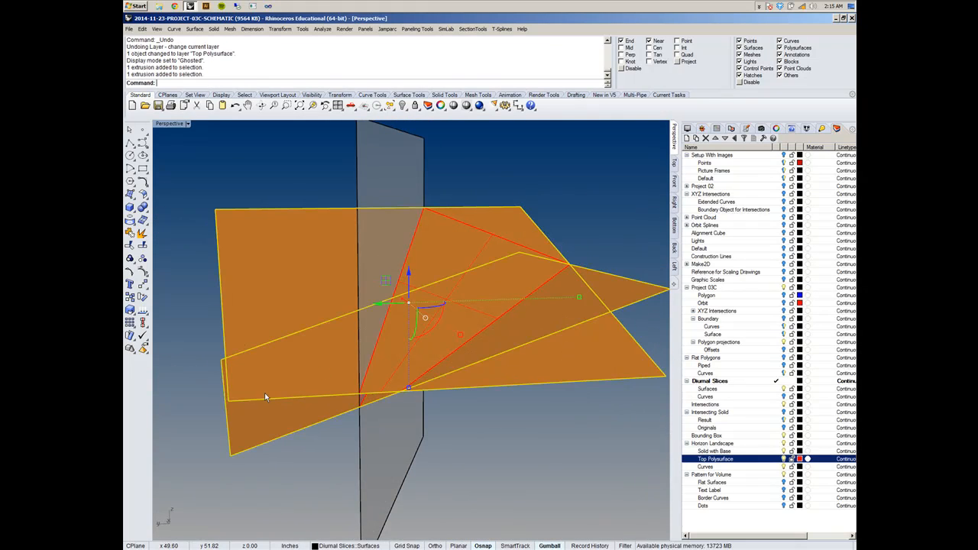
# - Turn off Color Backfaces for the Ghosted display and clear the slice selection
pyautogui.click(795, 130)
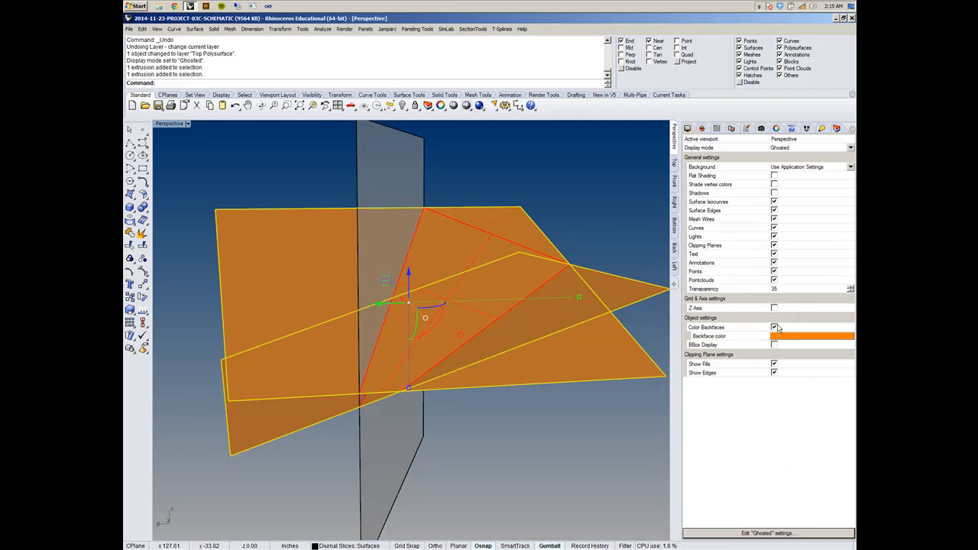
pyautogui.click(776, 327)
pyautogui.press('Escape')
pyautogui.moveTo(494, 412); pyautogui.dragTo(501, 378, button='right')
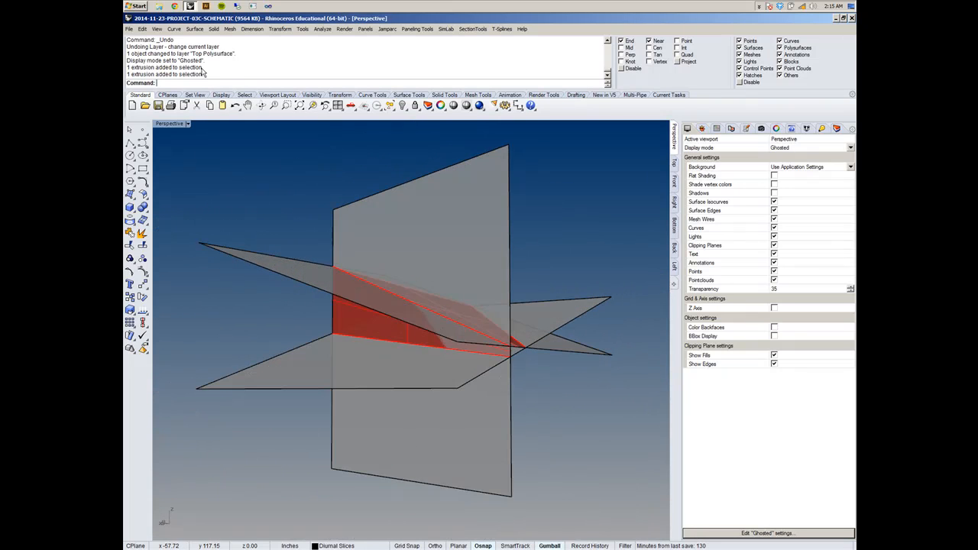
# - Duplicate the lower edge of the vertical slice surface
pyautogui.rightClick(227, 44)
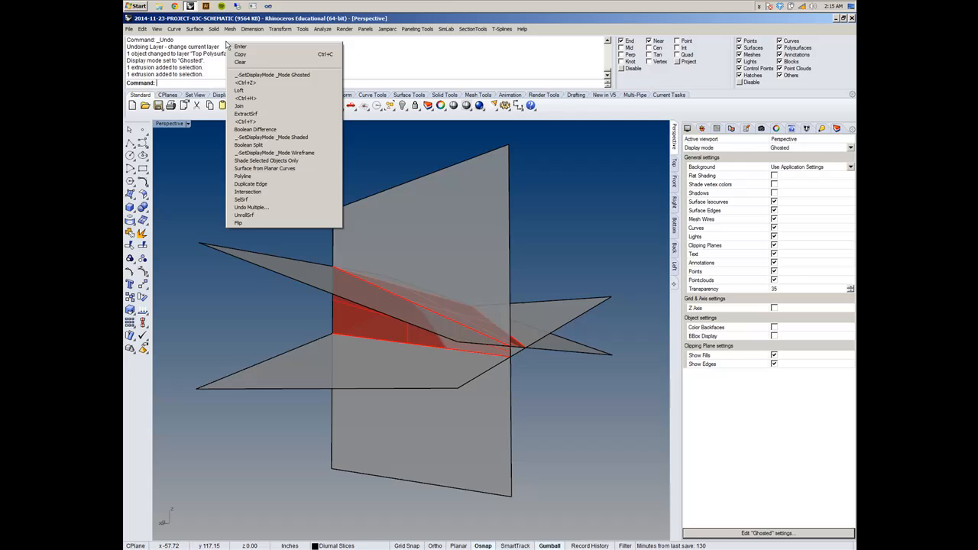
pyautogui.click(291, 185)
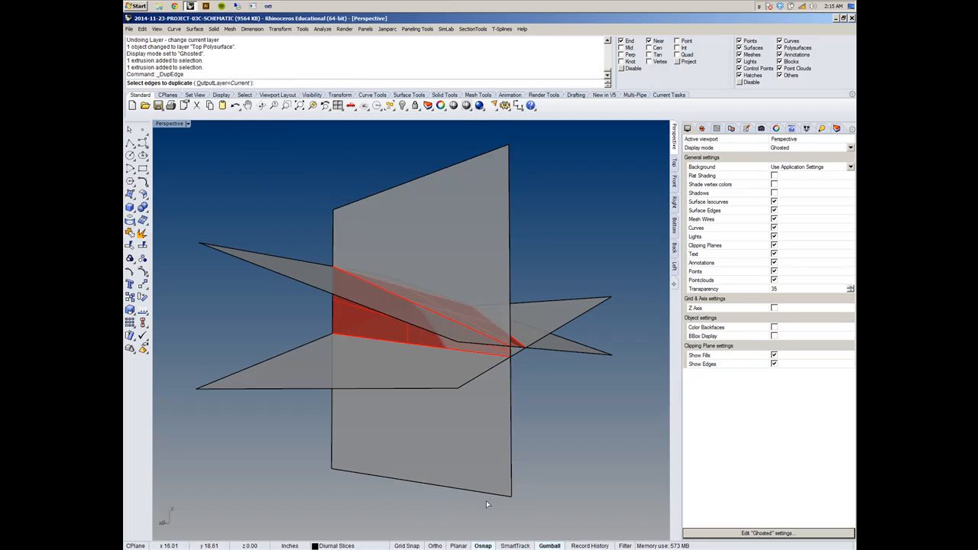
pyautogui.click(486, 495)
pyautogui.moveTo(561, 470); pyautogui.dragTo(589, 318, button='right')
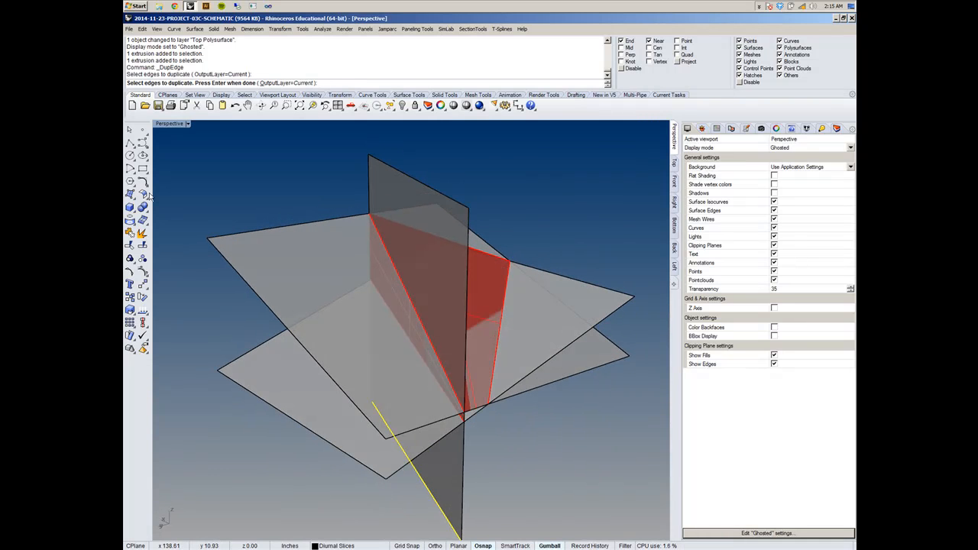
# - Draw a closed triangular polyline from the loft's lower end to the upper slice's outer corner and the loft's upper corner
pyautogui.click(130, 143)
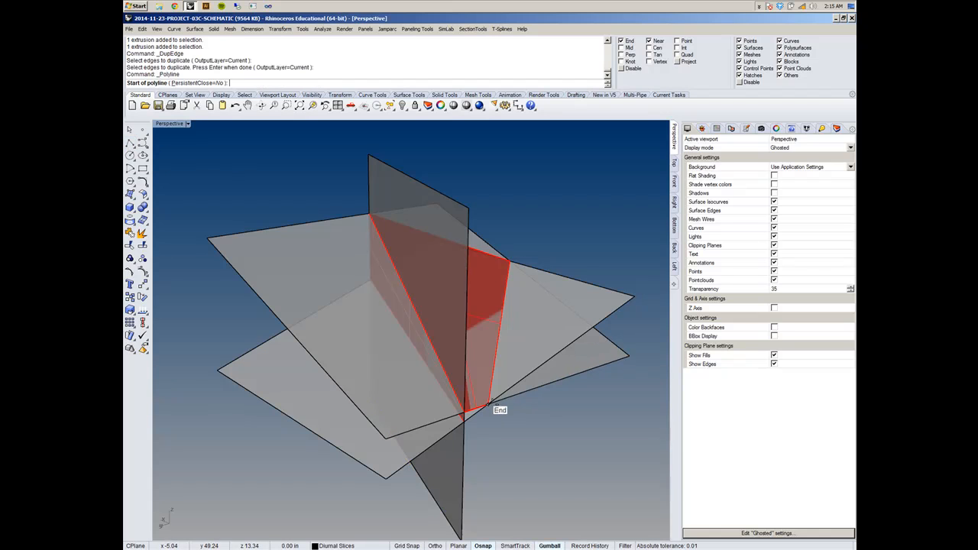
pyautogui.click(487, 402)
pyautogui.click(635, 297)
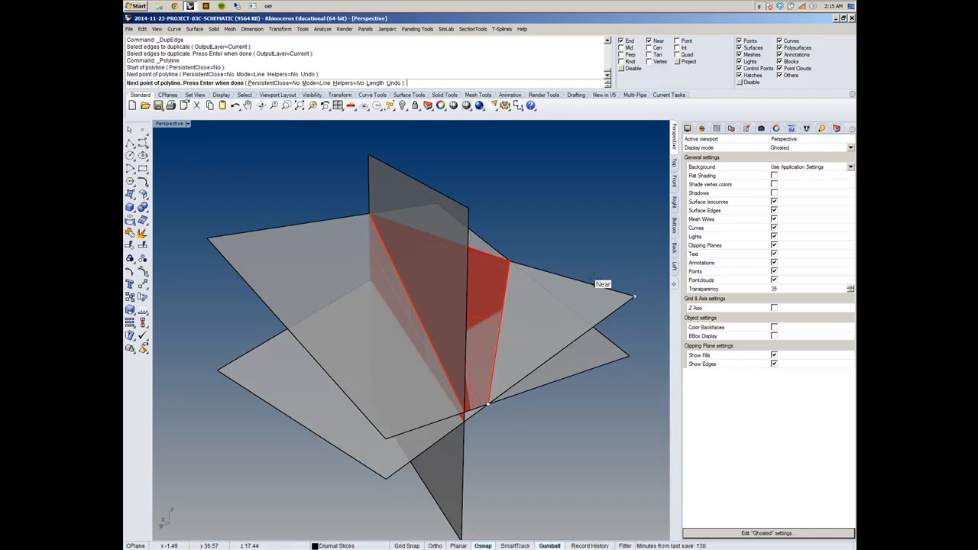
pyautogui.click(511, 261)
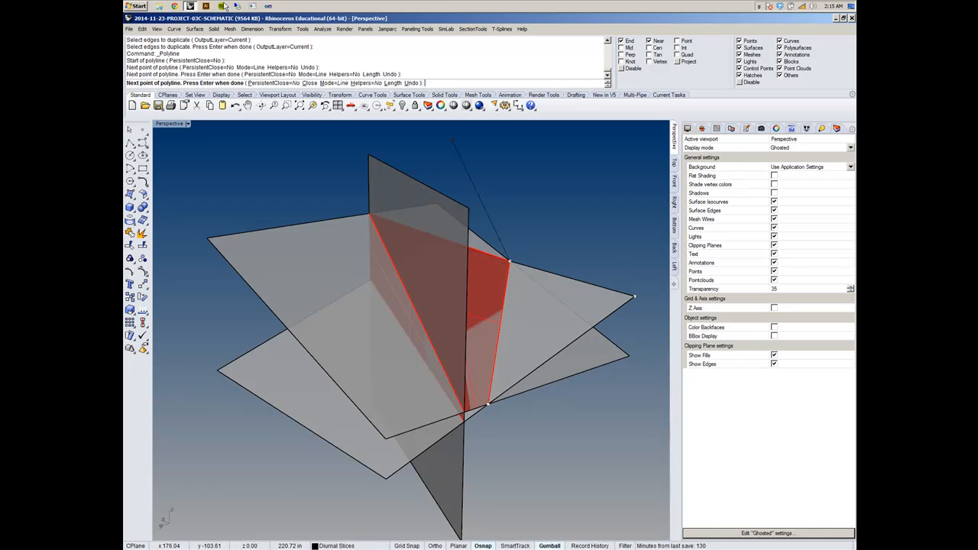
pyautogui.click(300, 83)
pyautogui.moveTo(615, 213); pyautogui.dragTo(622, 243, button='right')
# - Loft the landscape's edge curve to the vertical slice's lower edge with Straight sections, on the Top Polysurface layer
pyautogui.moveTo(428, 338); pyautogui.dragTo(533, 424, button='right')
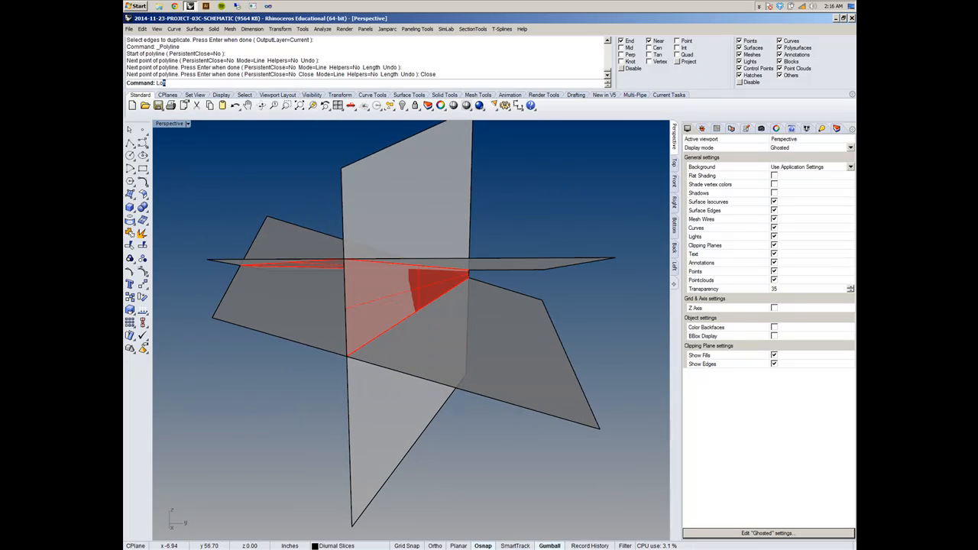
pyautogui.press('Return')
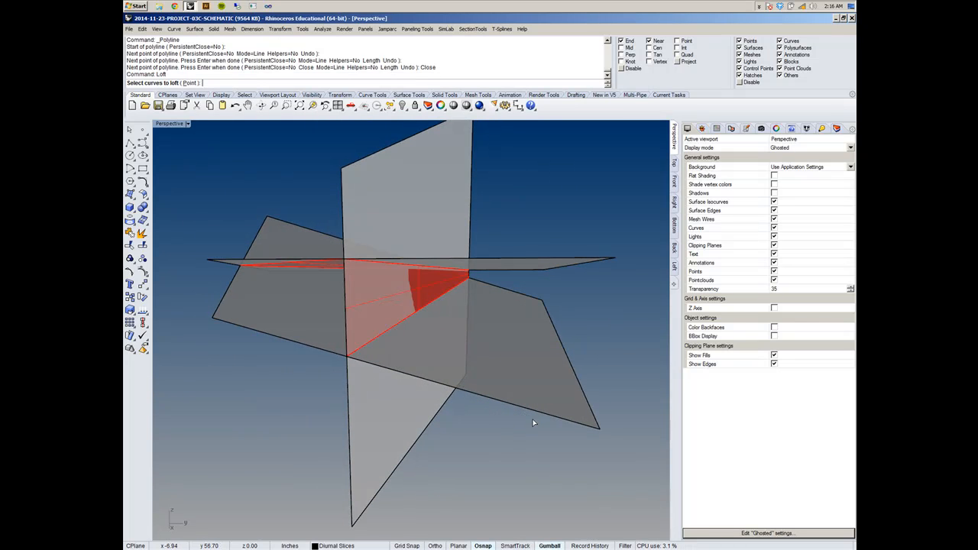
pyautogui.click(387, 334)
pyautogui.click(412, 353)
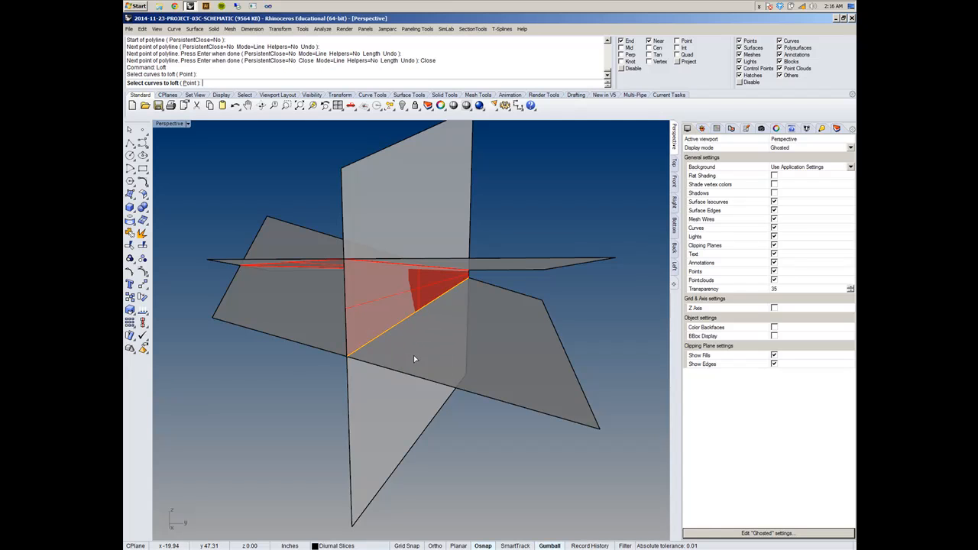
pyautogui.click(397, 476)
pyautogui.press('Return')
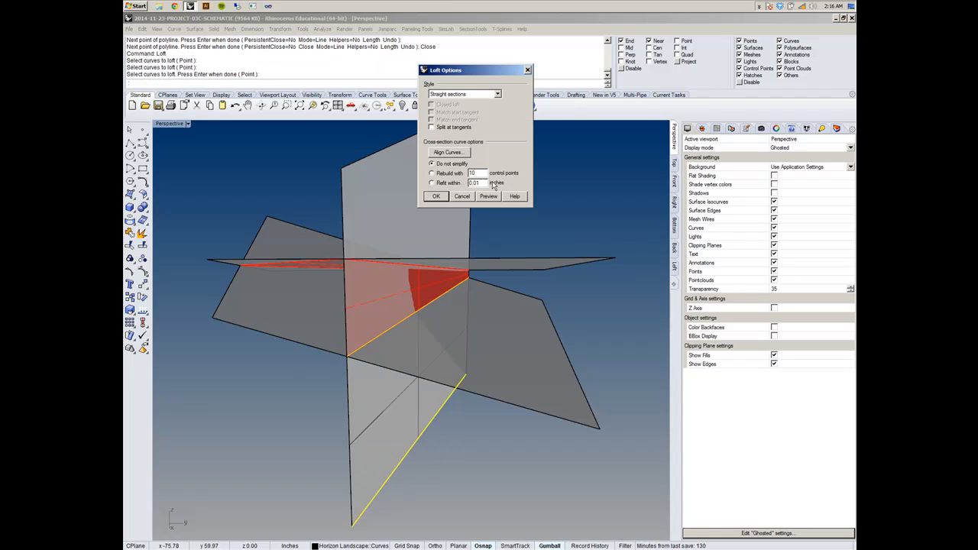
pyautogui.click(837, 128)
pyautogui.click(777, 459)
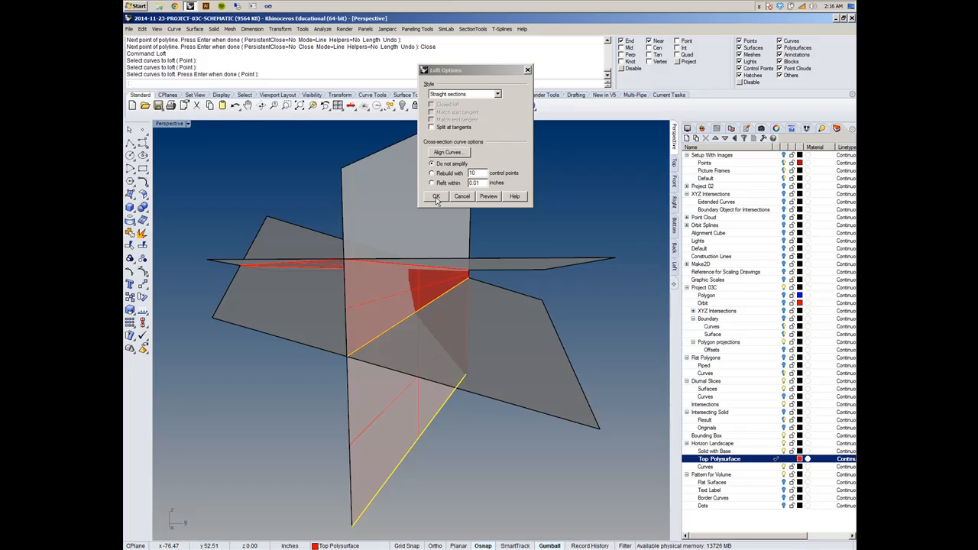
pyautogui.click(437, 197)
# - Create a planar surface from the closed triangular polyline beside the landscape's edge
pyautogui.moveTo(428, 289); pyautogui.dragTo(320, 414, button='right')
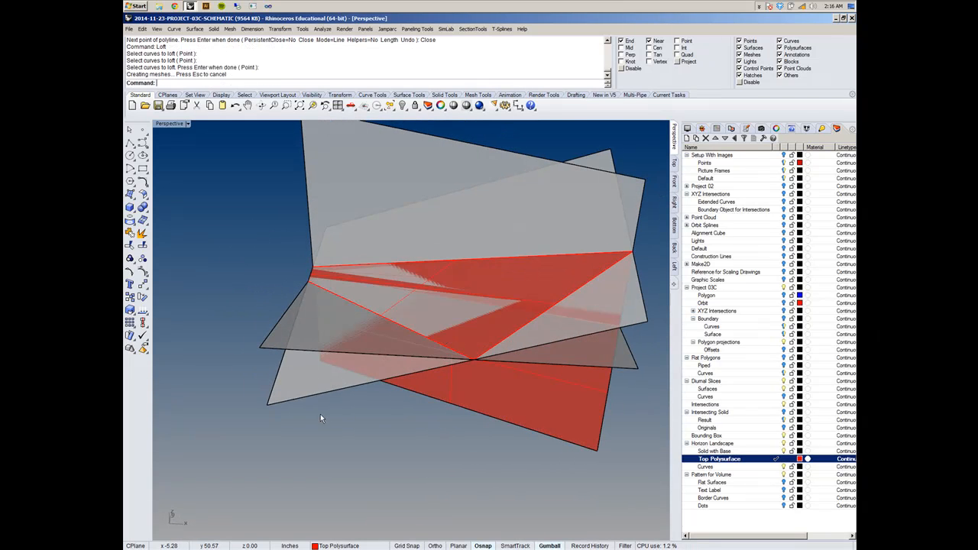
pyautogui.rightClick(255, 57)
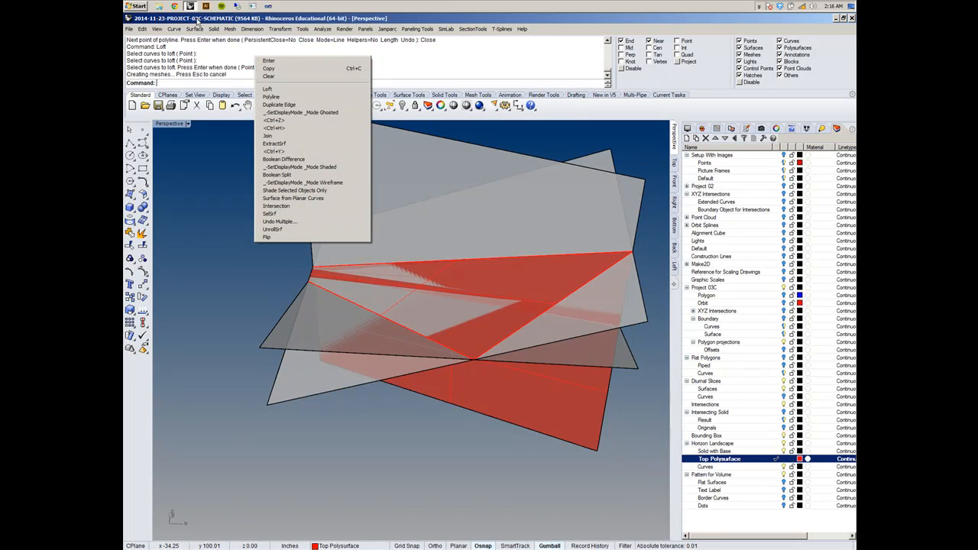
pyautogui.click(195, 29)
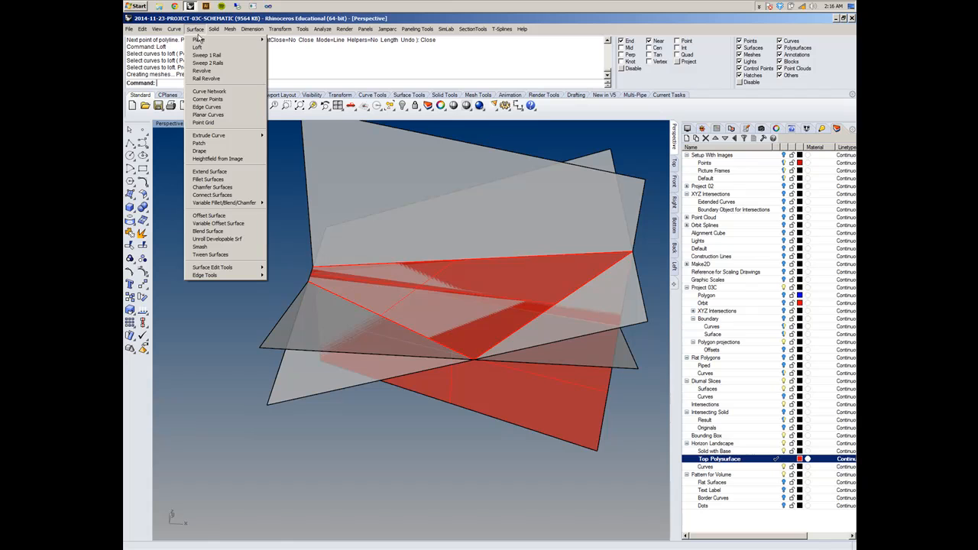
pyautogui.click(217, 114)
pyautogui.click(301, 403)
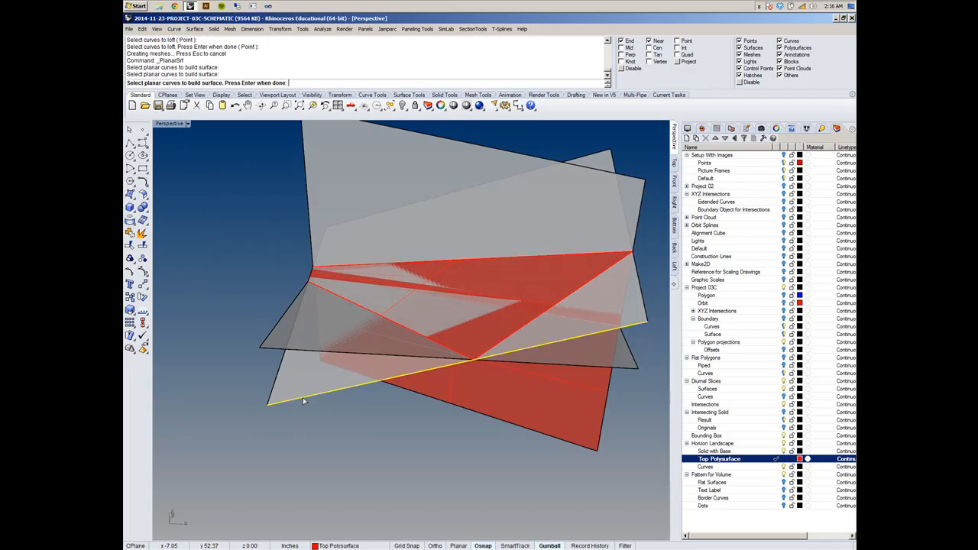
pyautogui.moveTo(301, 401); pyautogui.dragTo(323, 391, button='right')
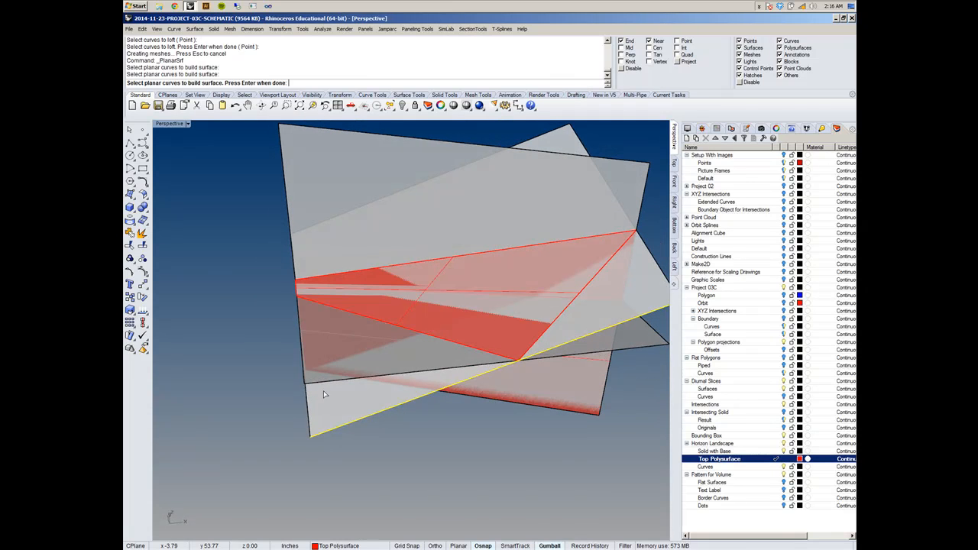
pyautogui.click(323, 387)
pyautogui.click(347, 405)
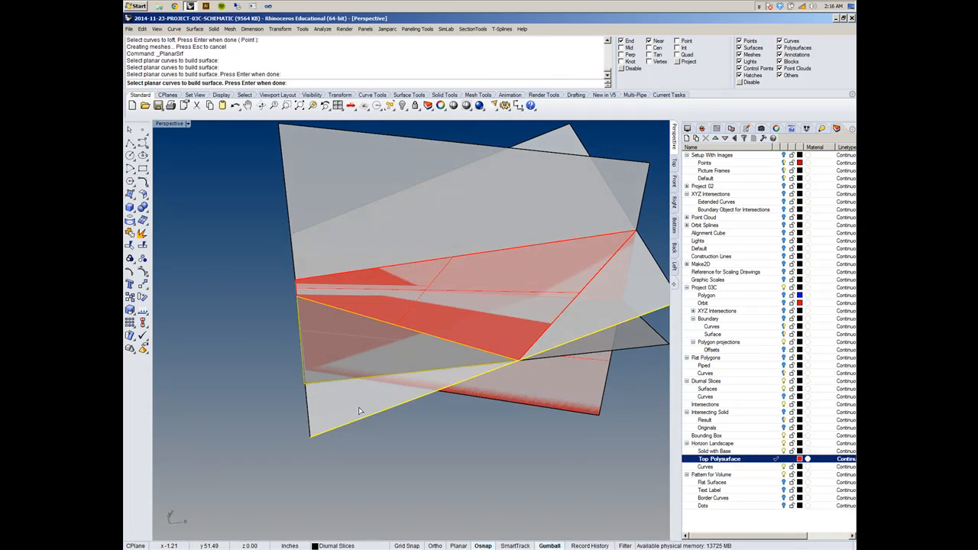
pyautogui.keyDown('ctrl'); pyautogui.click(358, 420); pyautogui.keyUp('ctrl')
pyautogui.press('Return')
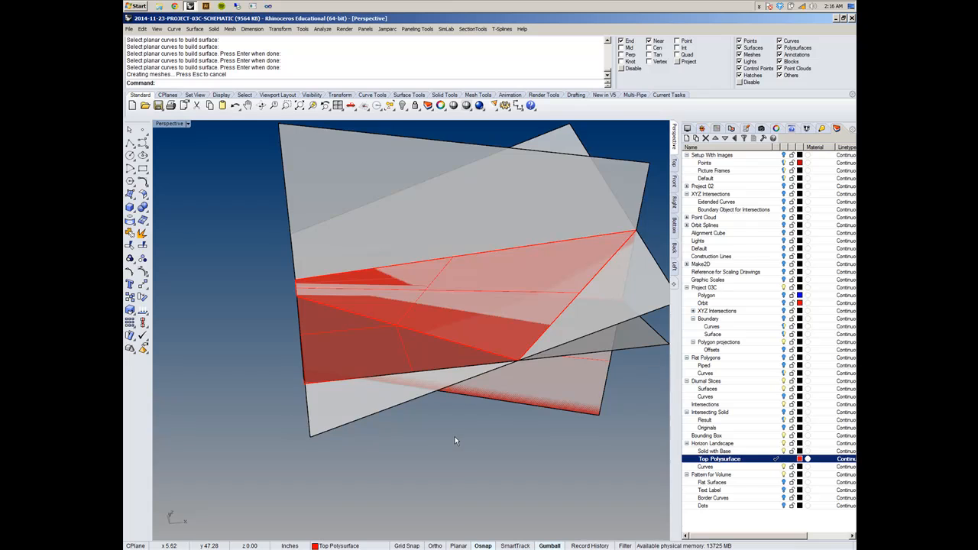
# - Hide the Diurnal Slices layer and join the triangular surface, the landscape polysurface and the new loft into one polysurface
pyautogui.moveTo(455, 441); pyautogui.dragTo(504, 436, button='right')
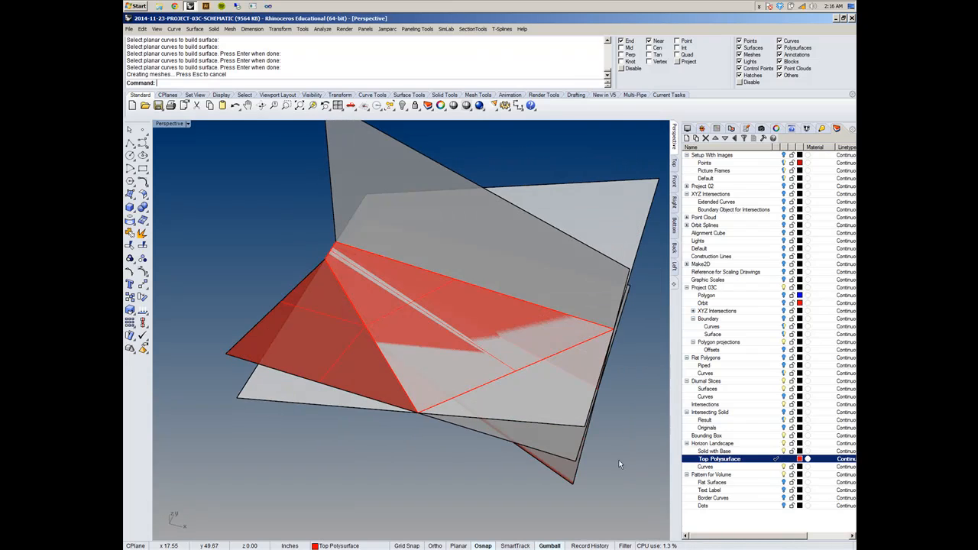
pyautogui.click(784, 381)
pyautogui.moveTo(570, 397); pyautogui.dragTo(414, 368, button='right')
pyautogui.click(413, 367)
pyautogui.keyDown('shift'); pyautogui.click(373, 325); pyautogui.keyUp('shift')
pyautogui.keyDown('shift'); pyautogui.click(360, 246); pyautogui.keyUp('shift')
pyautogui.moveTo(418, 284)
pyautogui.mouseDown(button='right')
pyautogui.moveTo(505, 271)
pyautogui.moveTo(444, 284)
pyautogui.moveTo(476, 290)
pyautogui.moveTo(416, 291)
pyautogui.mouseUp(button='right')
pyautogui.write('Jo')
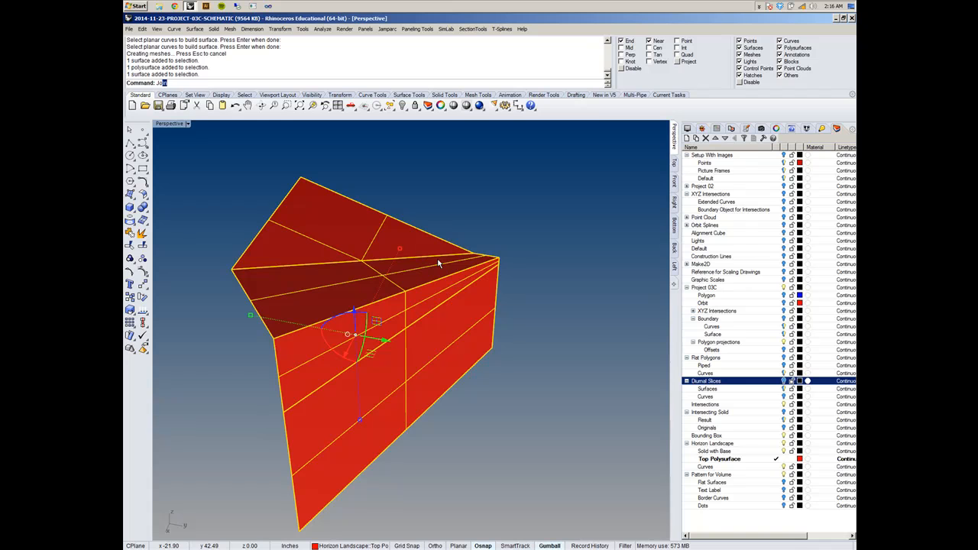
pyautogui.write('in')
pyautogui.press('Return')
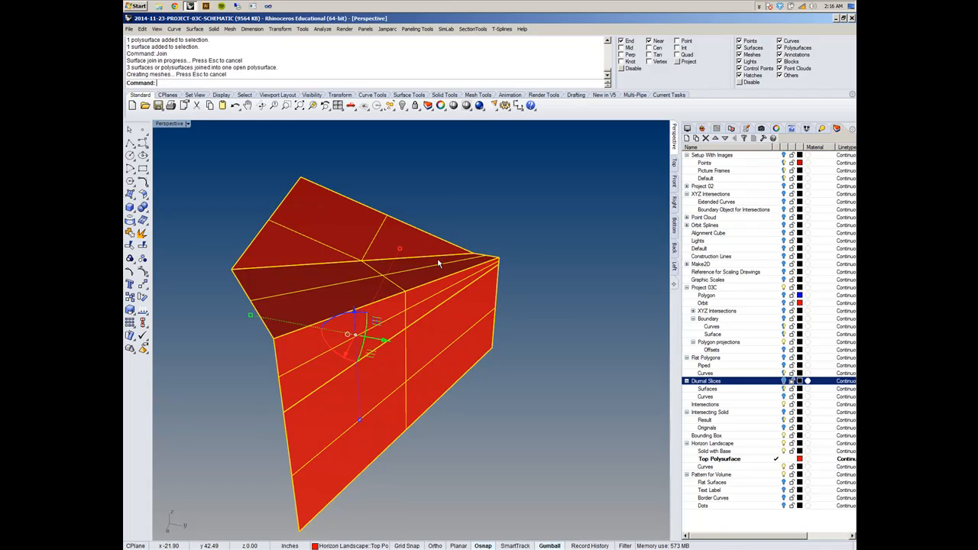
# - Deselect the joined landscape and turn on the Intersecting Solid layer to compare the two
pyautogui.scroll(-5, 443, 260)
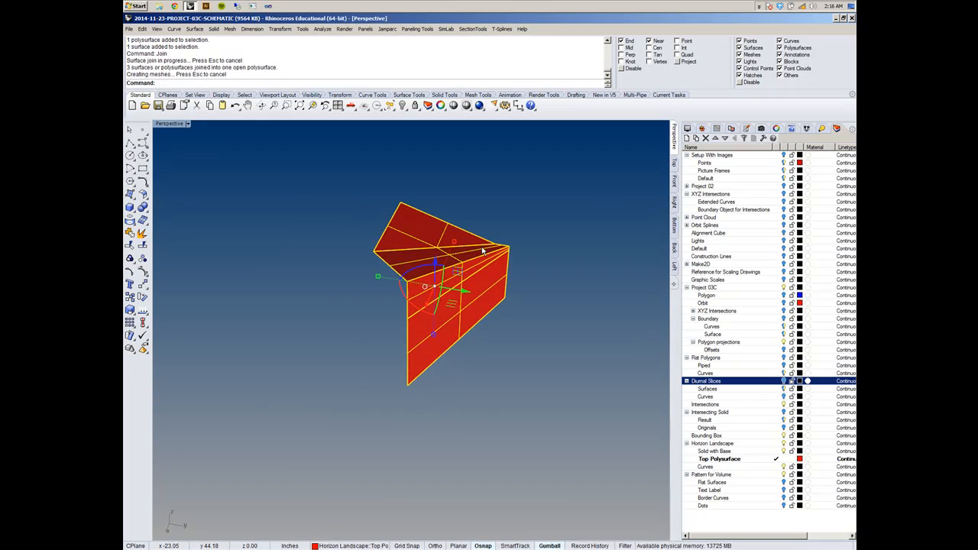
pyautogui.moveTo(482, 250); pyautogui.dragTo(476, 254, button='right')
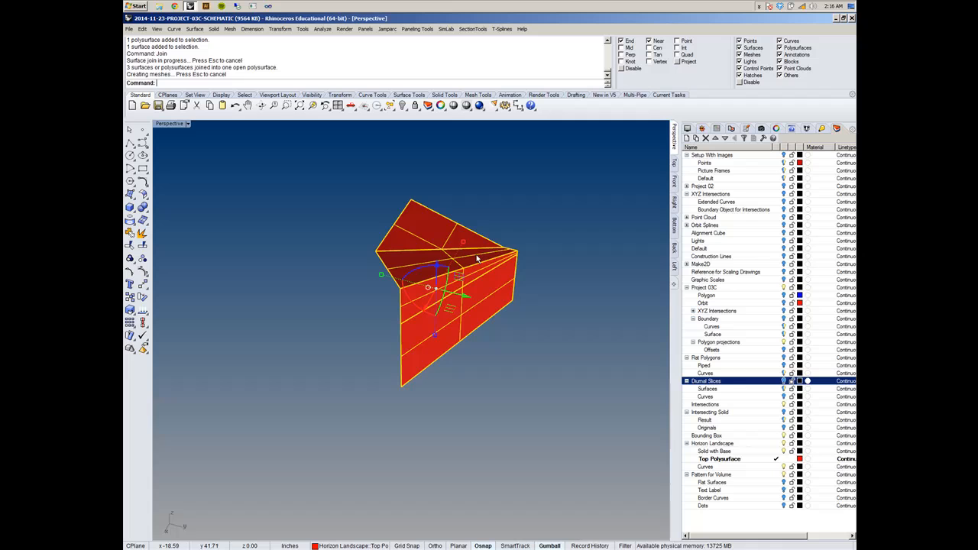
pyautogui.click(581, 370)
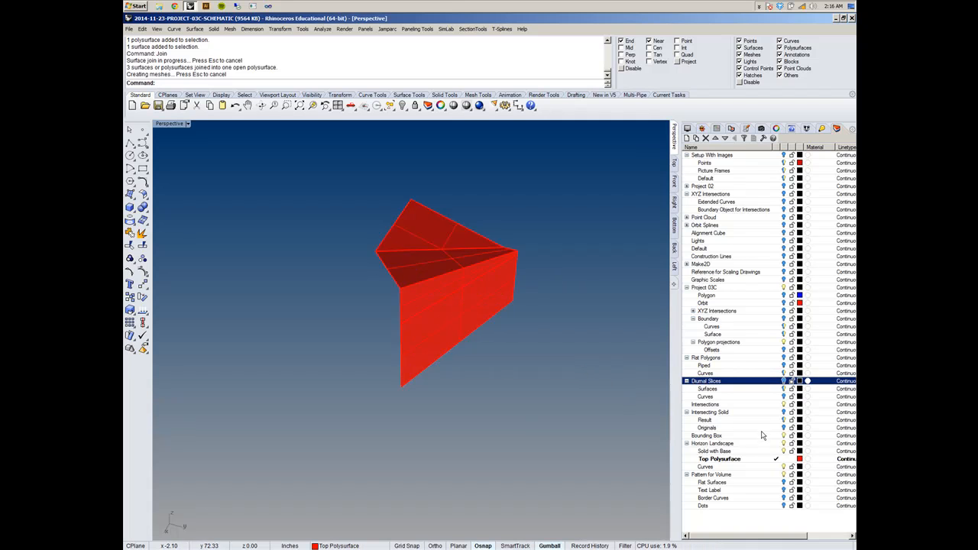
pyautogui.moveTo(520, 389); pyautogui.dragTo(502, 371, button='right')
pyautogui.keyDown('shift'); pyautogui.moveTo(487, 327); pyautogui.dragTo(454, 360, button='right'); pyautogui.keyUp('shift')
pyautogui.scroll(4, 457, 349)
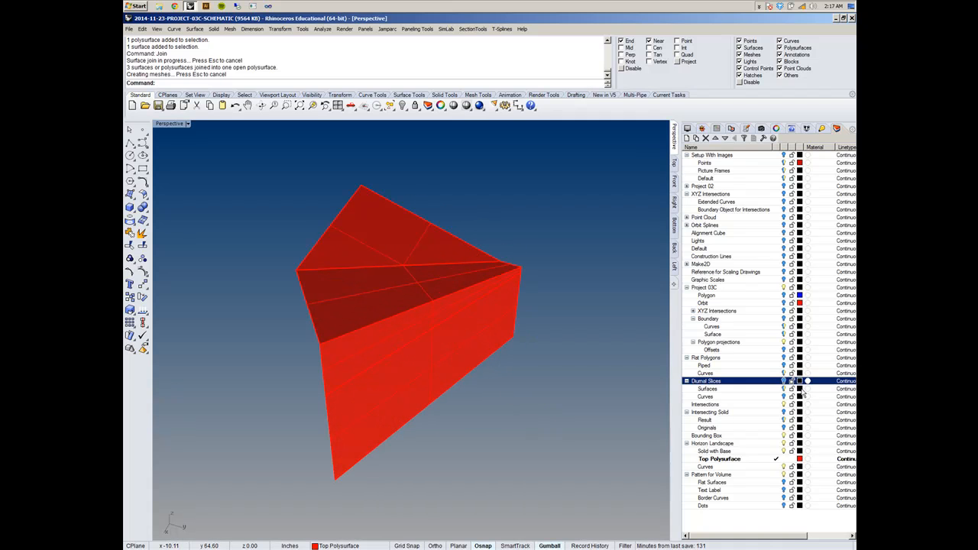
pyautogui.click(783, 413)
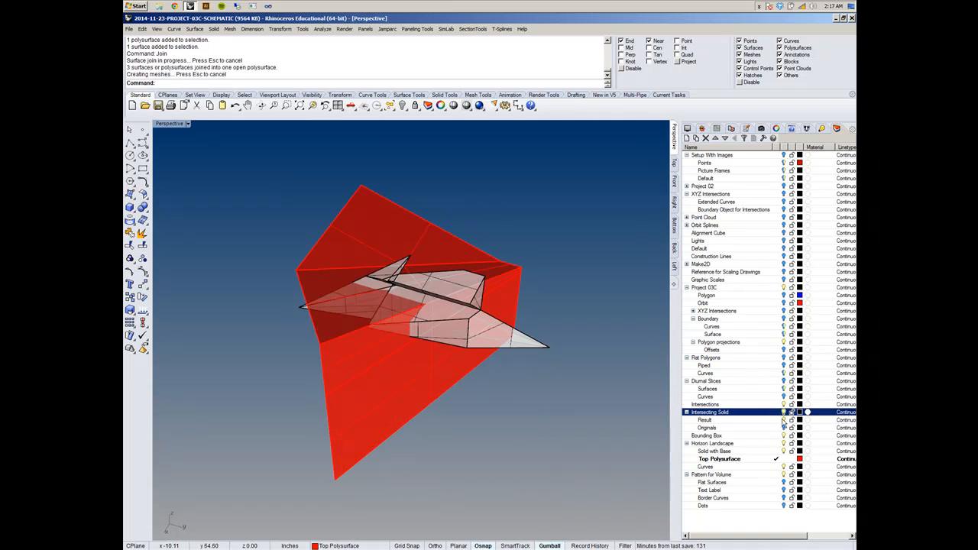
# - Hide and show the Intersecting Solid layer again to compare the solid with the joined landscape
pyautogui.click(785, 416)
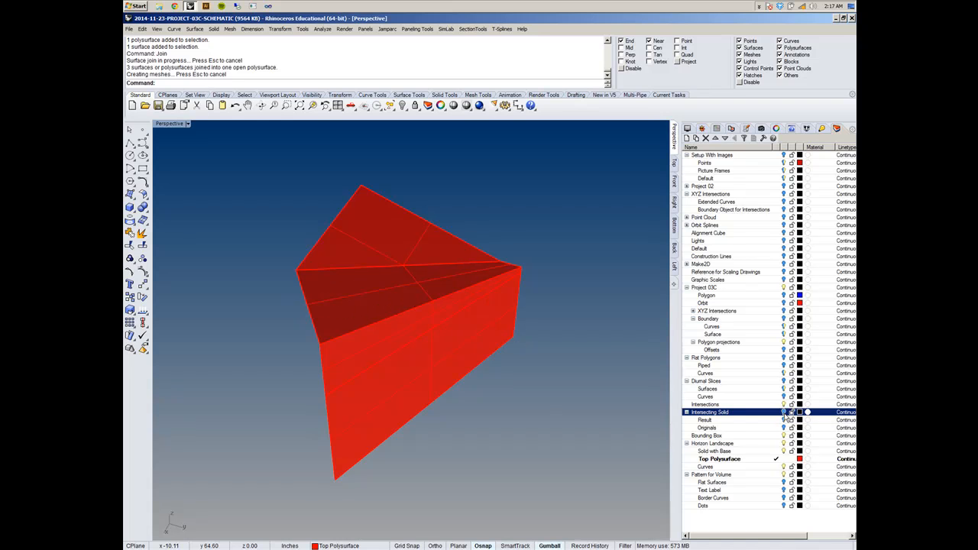
pyautogui.click(785, 414)
pyautogui.moveTo(520, 399); pyautogui.dragTo(657, 411, button='right')
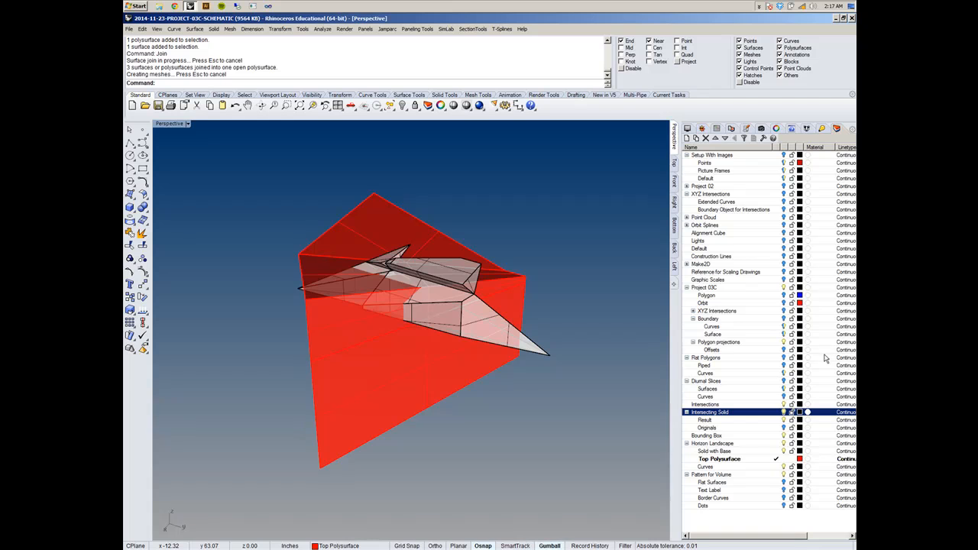
# - Briefly show the Originals sublayer of the Intersecting Solid and hide it again to examine the volumes beside the landscape
pyautogui.click(783, 429)
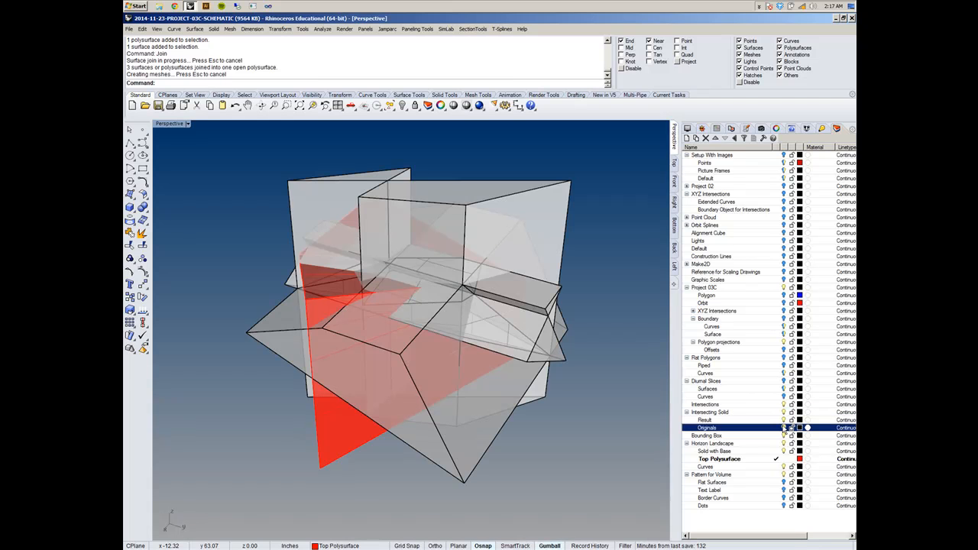
pyautogui.click(784, 429)
pyautogui.moveTo(574, 382); pyautogui.dragTo(547, 400, button='right')
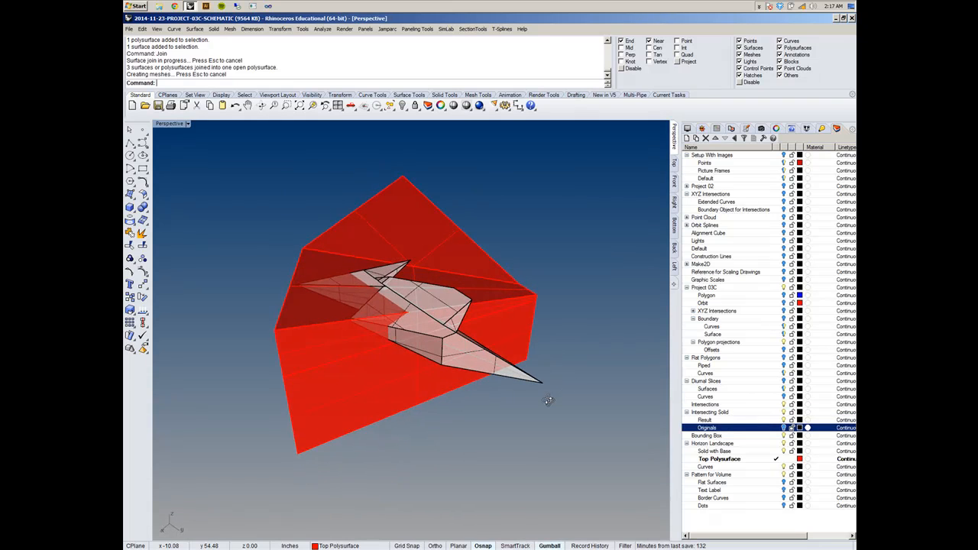
pyautogui.moveTo(425, 408); pyautogui.dragTo(445, 410, button='right')
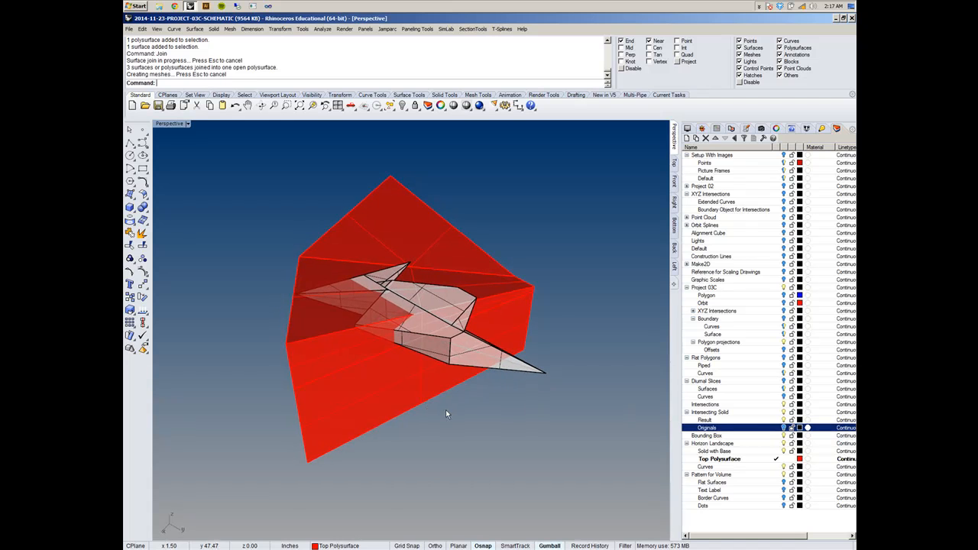
pyautogui.moveTo(540, 410); pyautogui.dragTo(511, 400, button='right')
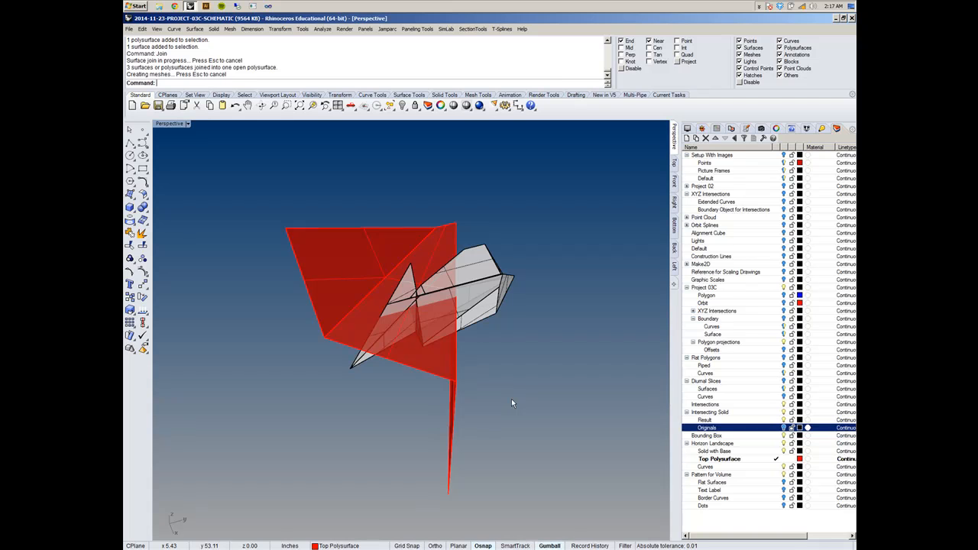
pyautogui.moveTo(490, 381)
pyautogui.mouseDown(button='right')
pyautogui.moveTo(456, 332)
pyautogui.moveTo(508, 339)
pyautogui.moveTo(503, 374)
pyautogui.moveTo(390, 353)
pyautogui.moveTo(469, 376)
pyautogui.moveTo(487, 348)
pyautogui.moveTo(482, 386)
pyautogui.mouseUp(button='right')
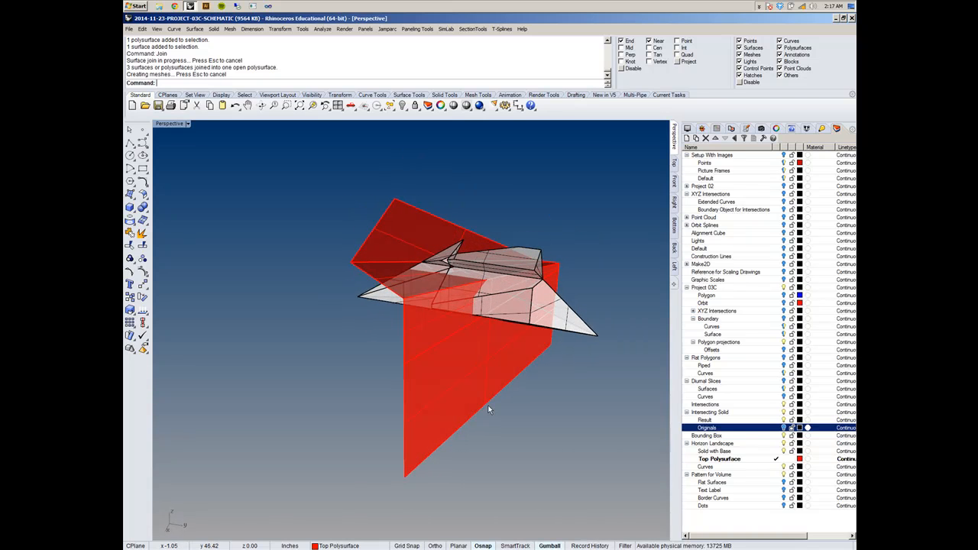
# - Select the landscape's edge curves and inspect the landscape and intersecting solid in the Top, Front and Right views
pyautogui.click(484, 411)
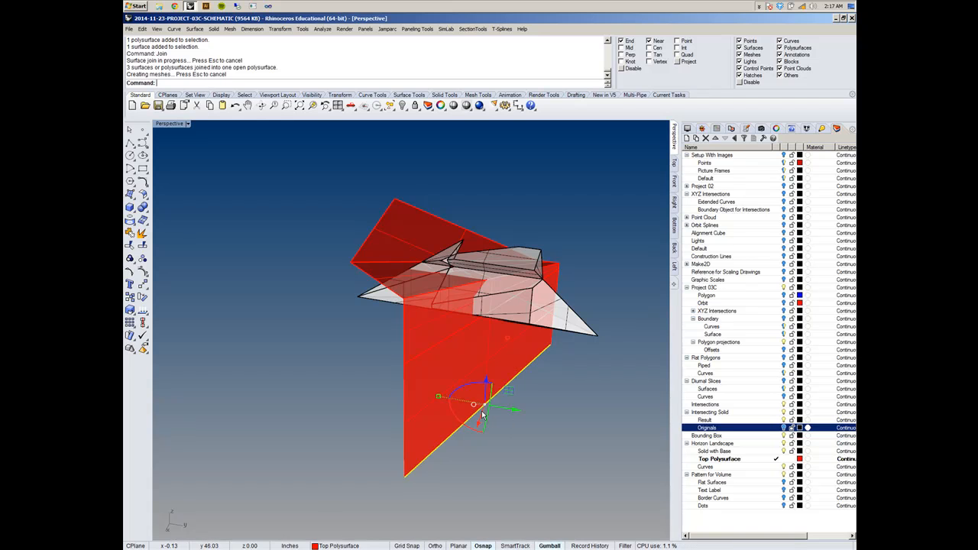
pyautogui.moveTo(405, 275); pyautogui.dragTo(411, 318, button='right')
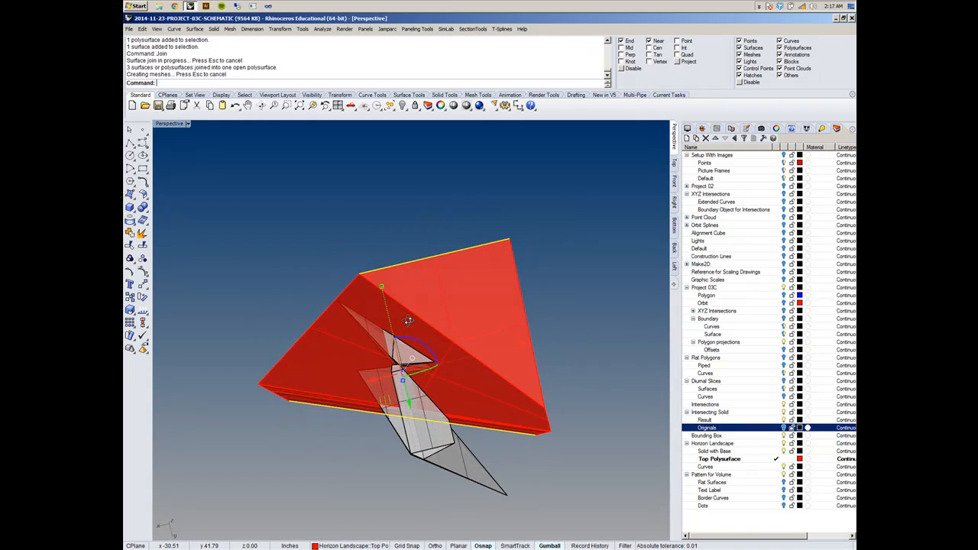
pyautogui.click(675, 166)
pyautogui.scroll(-5, 446, 293)
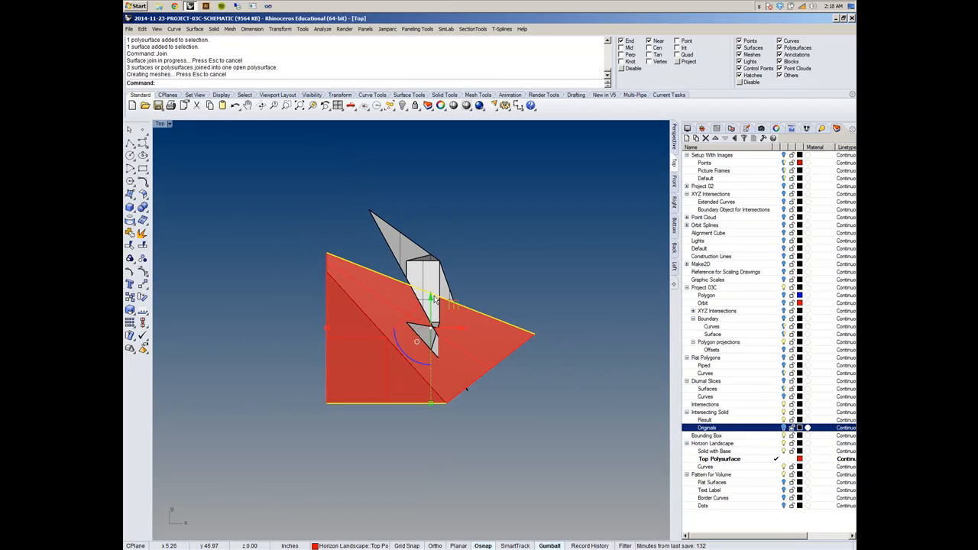
pyautogui.click(674, 182)
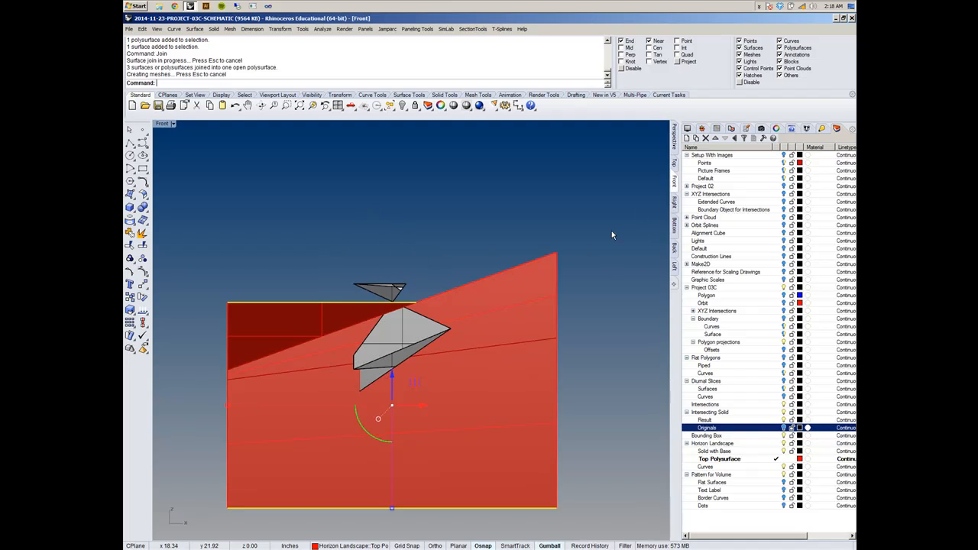
pyautogui.click(674, 202)
pyautogui.moveTo(598, 251); pyautogui.dragTo(666, 257, button='right')
pyautogui.press('Escape')
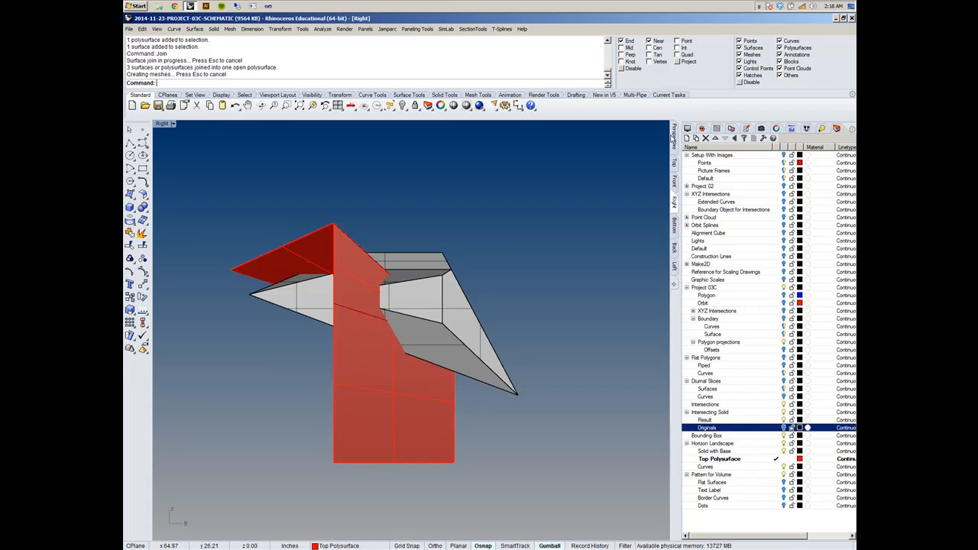
# - Return to the Perspective view and examine the landscape and the intersecting solid from several sides
pyautogui.click(674, 136)
pyautogui.moveTo(621, 214); pyautogui.dragTo(482, 410, button='right')
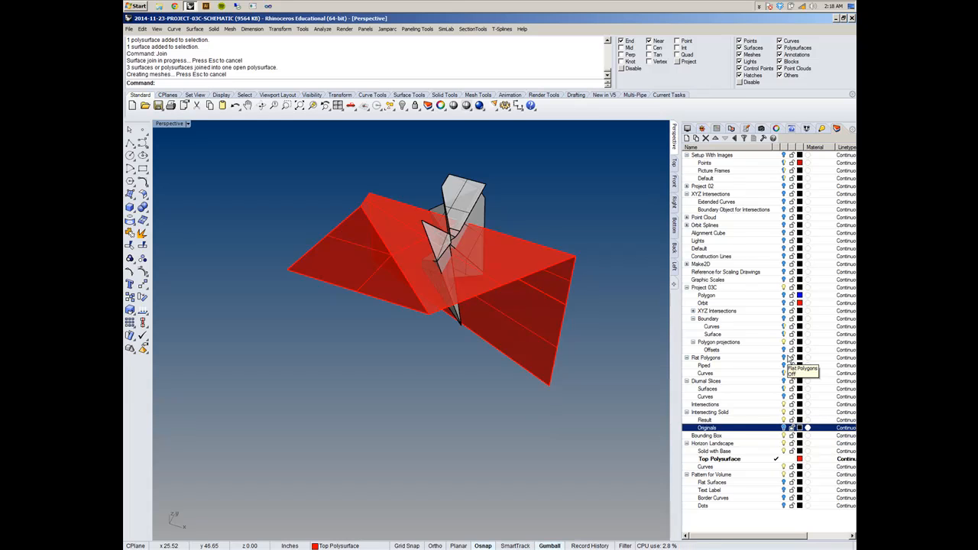
pyautogui.moveTo(435, 329); pyautogui.dragTo(417, 303, button='right')
pyautogui.scroll(6, 493, 313)
pyautogui.scroll(-2, 486, 329)
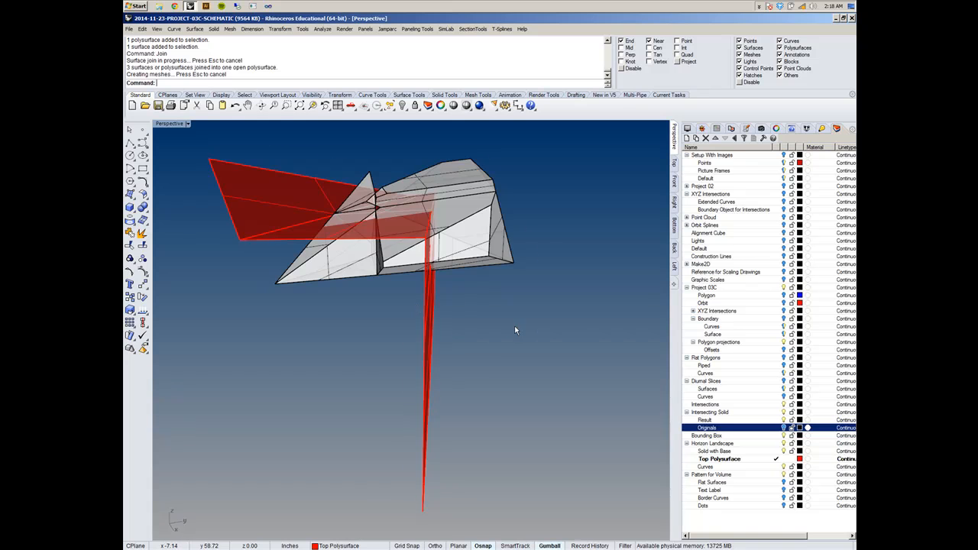
pyautogui.moveTo(515, 330); pyautogui.dragTo(476, 344, button='right')
pyautogui.moveTo(416, 310); pyautogui.dragTo(493, 252, button='right')
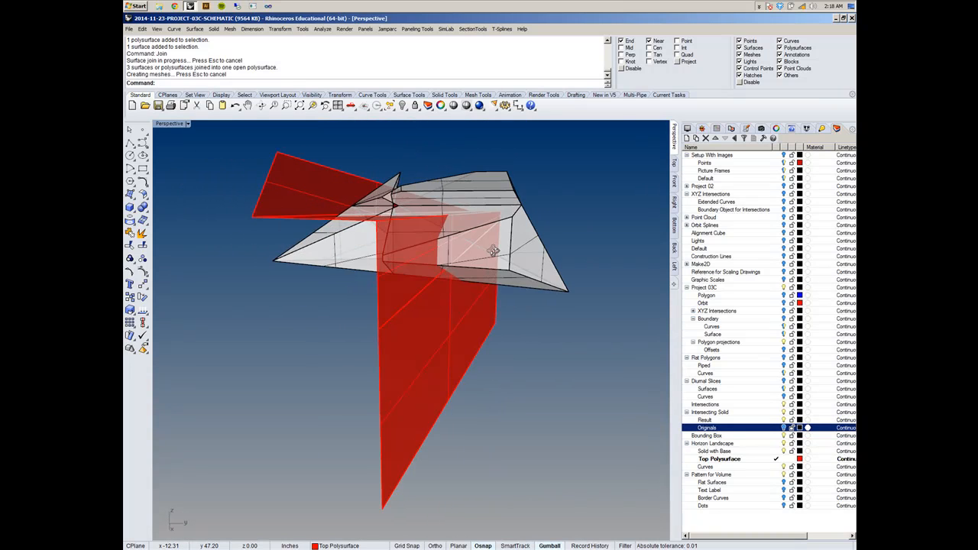
pyautogui.moveTo(308, 290); pyautogui.dragTo(273, 277, button='right')
pyautogui.scroll(-3, 279, 270)
pyautogui.scroll(2, 319, 235)
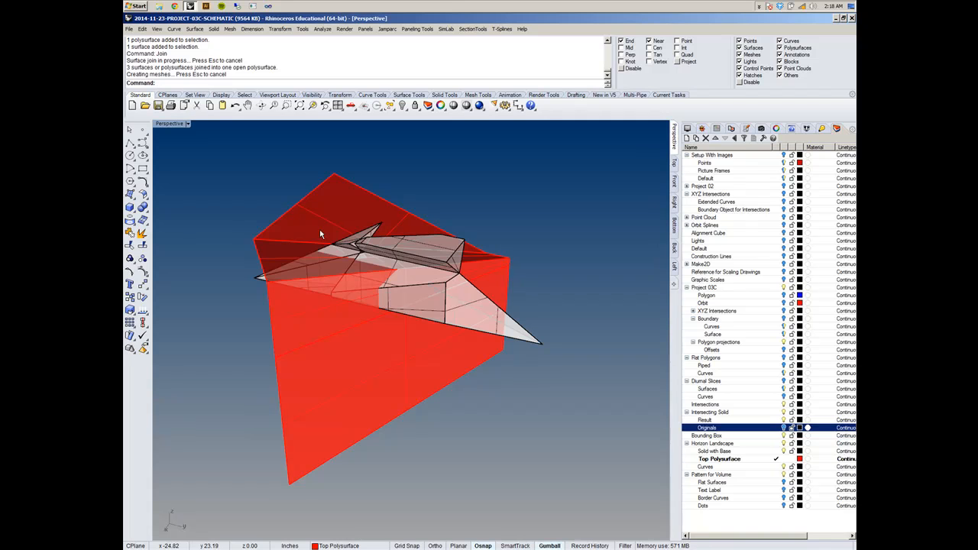
pyautogui.scroll(-2, 431, 355)
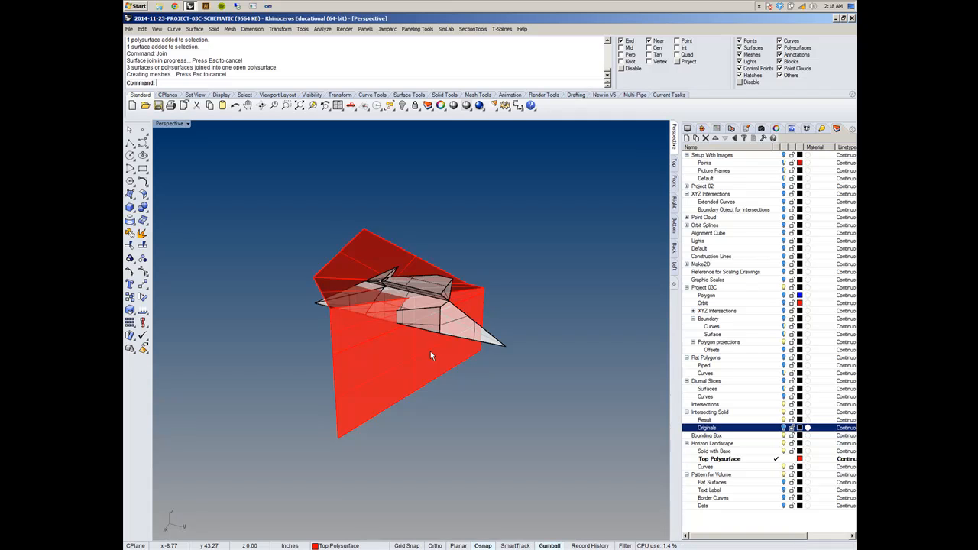
# - Try to enlarge the orbit curve around the landscape with the gumball, showing the Orbit layer only for this test
pyautogui.click(785, 303)
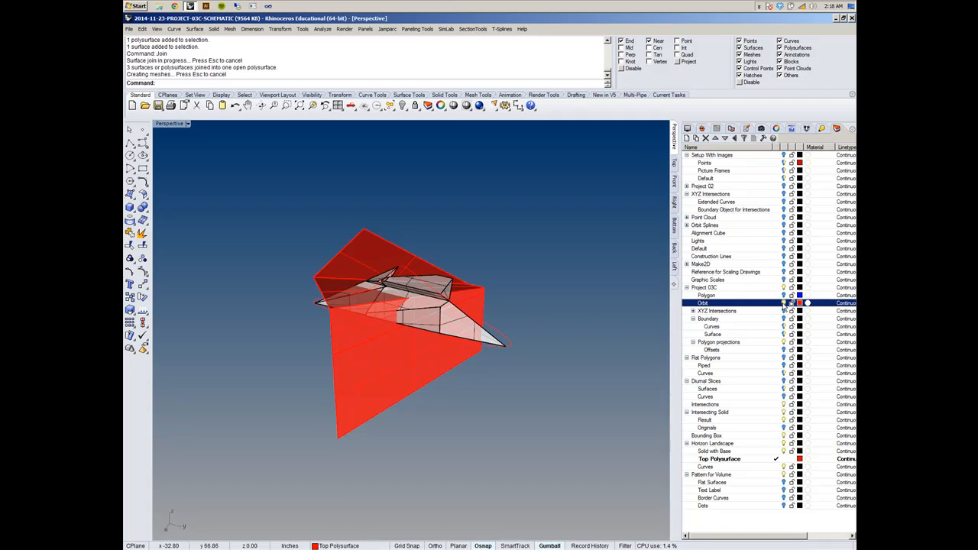
pyautogui.moveTo(485, 363); pyautogui.dragTo(419, 373, button='right')
pyautogui.click(501, 327)
pyautogui.moveTo(417, 365); pyautogui.dragTo(452, 514)
pyautogui.moveTo(418, 433); pyautogui.dragTo(364, 442, button='right')
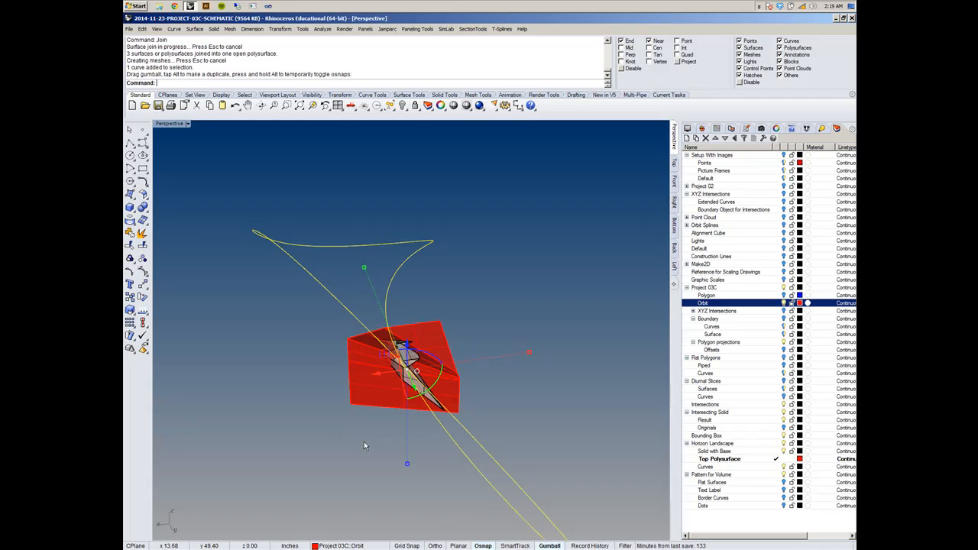
pyautogui.moveTo(357, 440); pyautogui.dragTo(442, 447, button='right')
pyautogui.moveTo(634, 424); pyautogui.dragTo(479, 410, button='right')
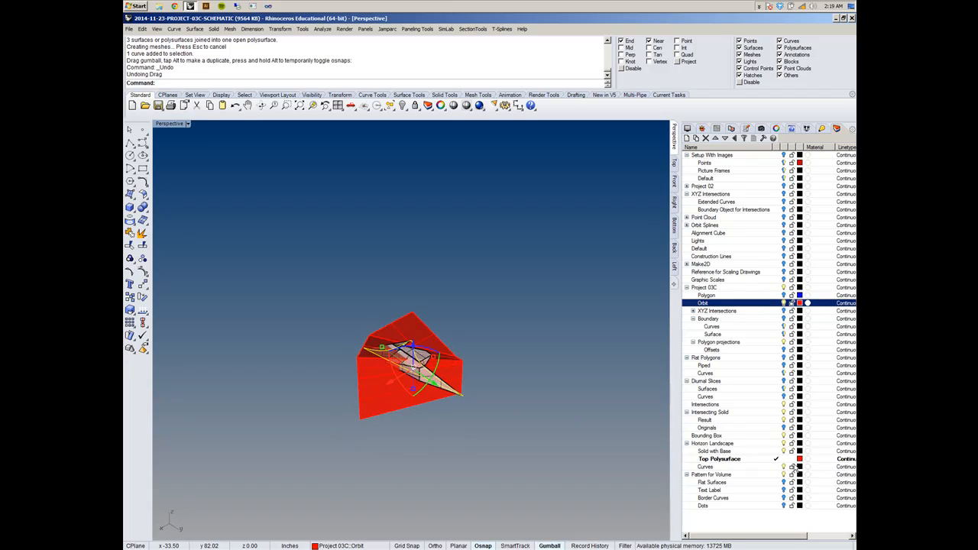
pyautogui.moveTo(629, 407); pyautogui.dragTo(420, 388, button='right')
pyautogui.scroll(6, 420, 386)
pyautogui.click(523, 343)
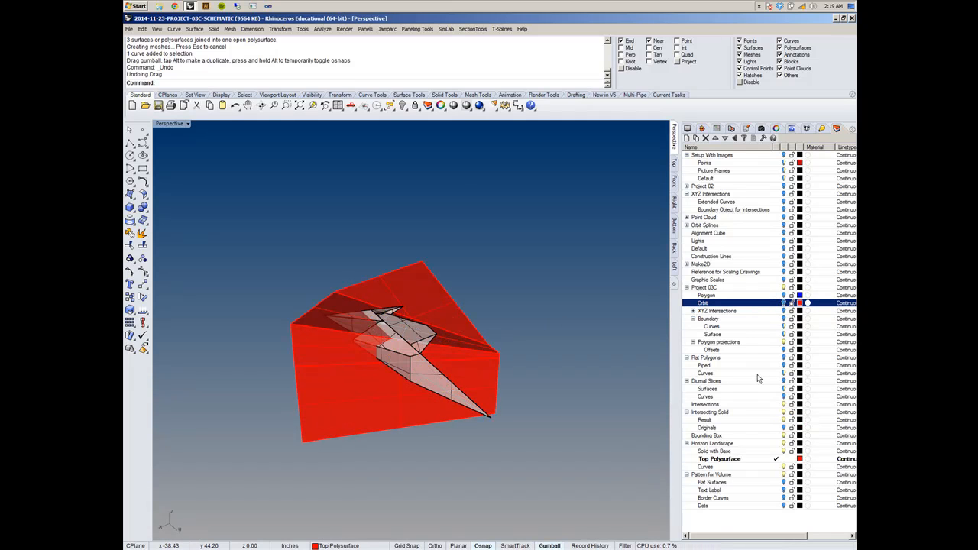
# - Show the Boundary layer and join the six surfaces of the boundary box into one closed polysurface
pyautogui.click(785, 320)
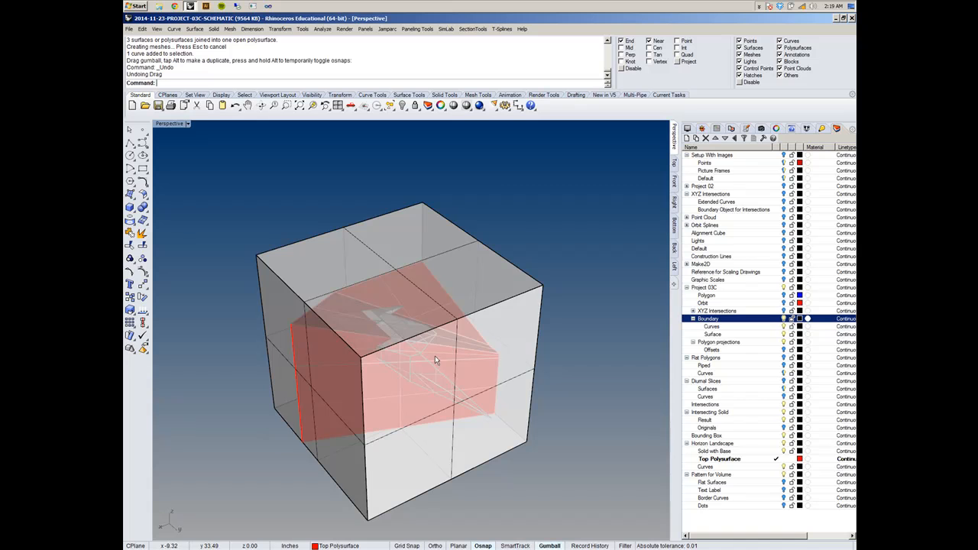
pyautogui.click(489, 333)
pyautogui.keyDown('shift'); pyautogui.click(370, 259); pyautogui.keyUp('shift')
pyautogui.keyDown('shift'); pyautogui.moveTo(356, 186); pyautogui.dragTo(288, 253); pyautogui.keyUp('shift')
pyautogui.keyDown('shift'); pyautogui.moveTo(419, 524); pyautogui.dragTo(341, 500); pyautogui.keyUp('shift')
pyautogui.moveTo(514, 461); pyautogui.dragTo(649, 459, button='right')
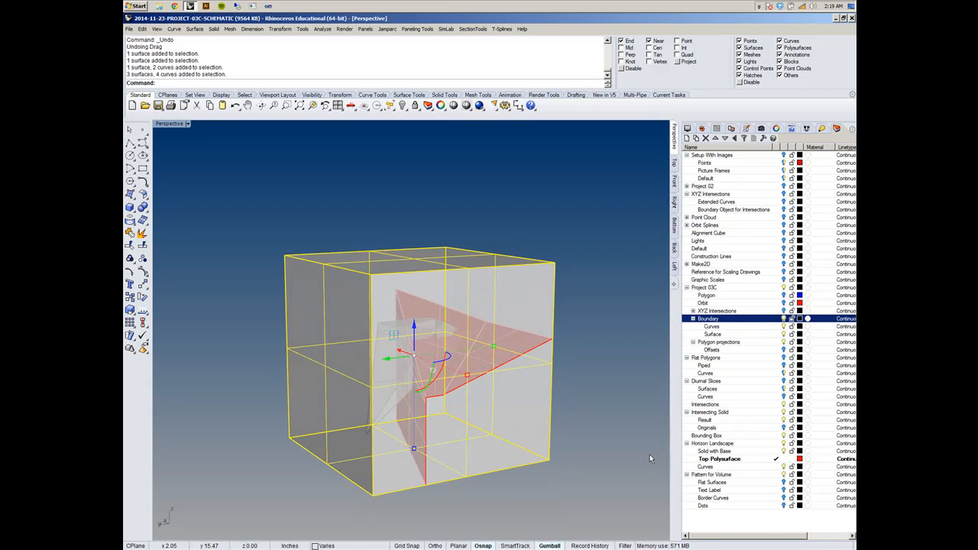
pyautogui.hotkey('ctrl', 'j')
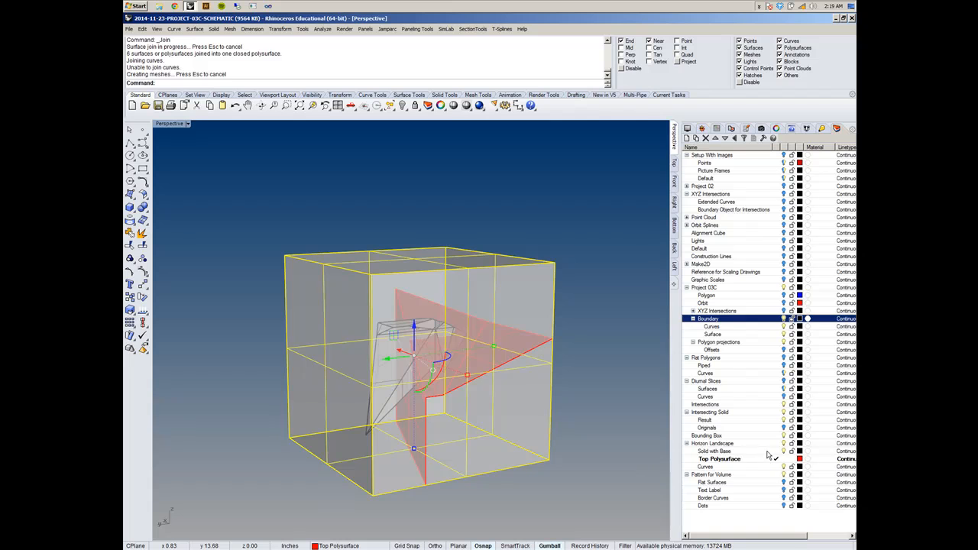
# - Move the joined boundary box and its selected curves to the Solid with Base layer and hide the Boundary layer
pyautogui.rightClick(769, 451)
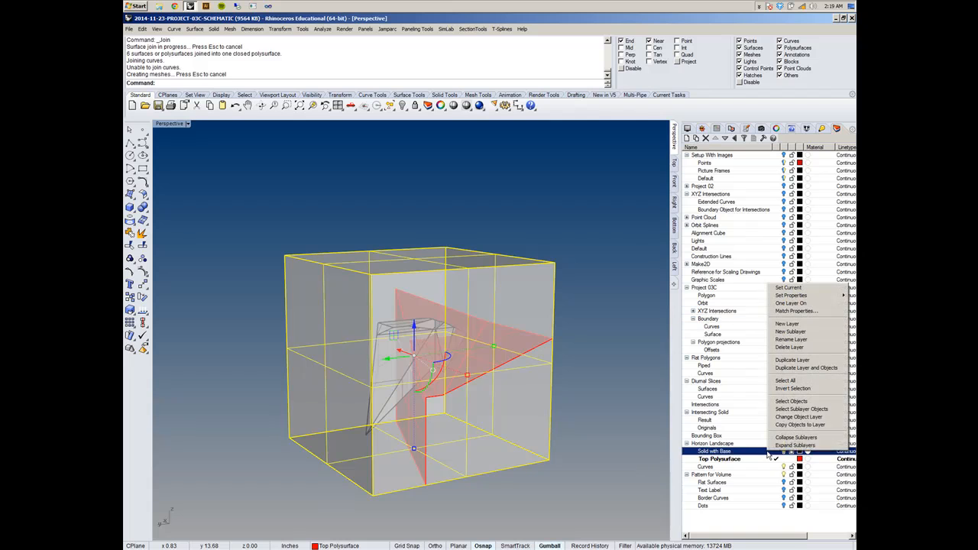
pyautogui.click(798, 416)
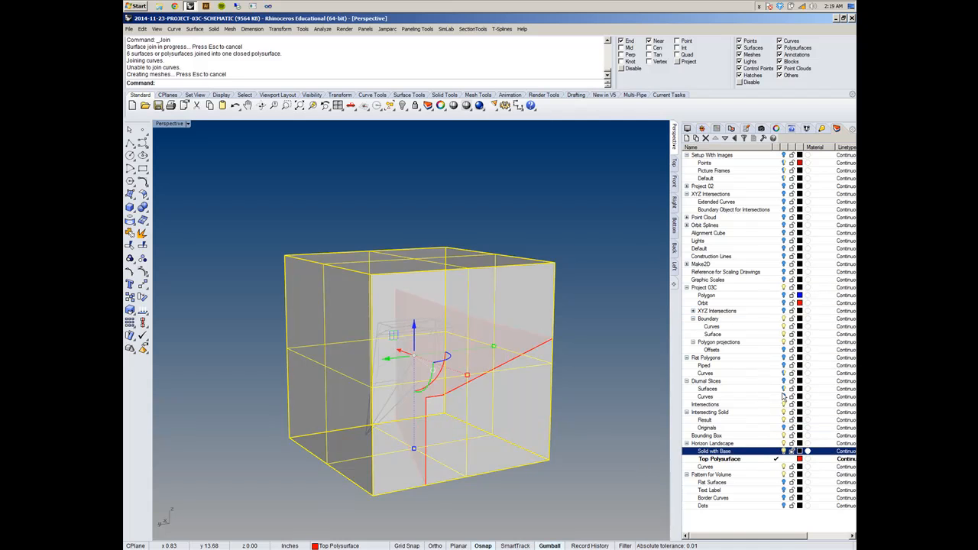
pyautogui.click(787, 321)
# - Make Solid with Base the current layer
pyautogui.moveTo(601, 350); pyautogui.dragTo(623, 360, button='right')
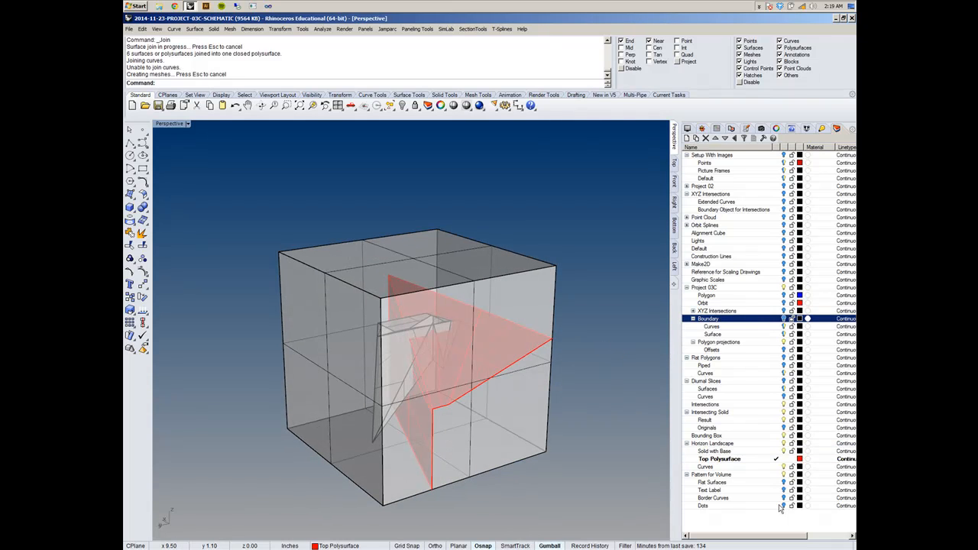
pyautogui.click(777, 451)
pyautogui.moveTo(489, 418); pyautogui.dragTo(450, 374, button='right')
pyautogui.scroll(3, 458, 363)
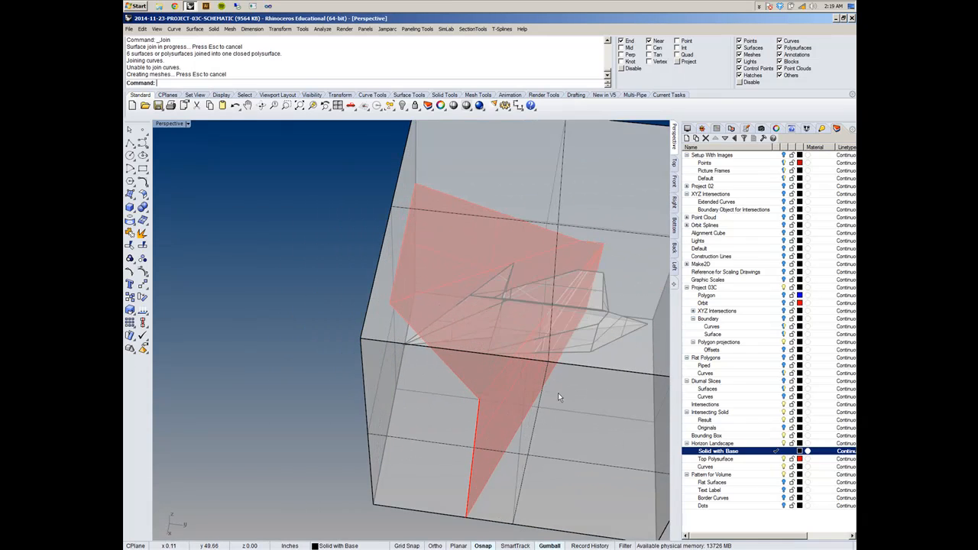
pyautogui.keyDown('shift'); pyautogui.moveTo(559, 395); pyautogui.dragTo(443, 393, button='right'); pyautogui.keyUp('shift')
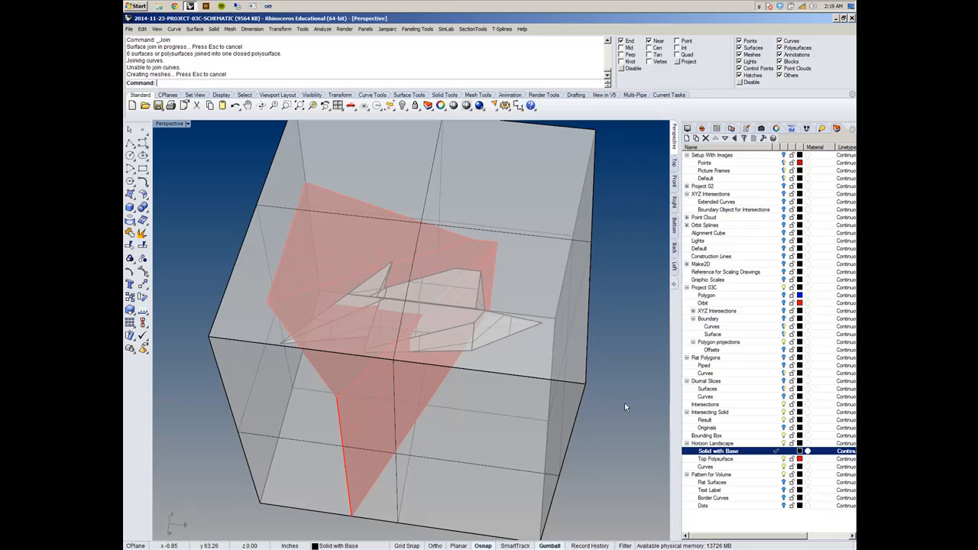
# - Hide the Pattern for Volume layer and try to hide the Horizon Landscape layer
pyautogui.click(784, 476)
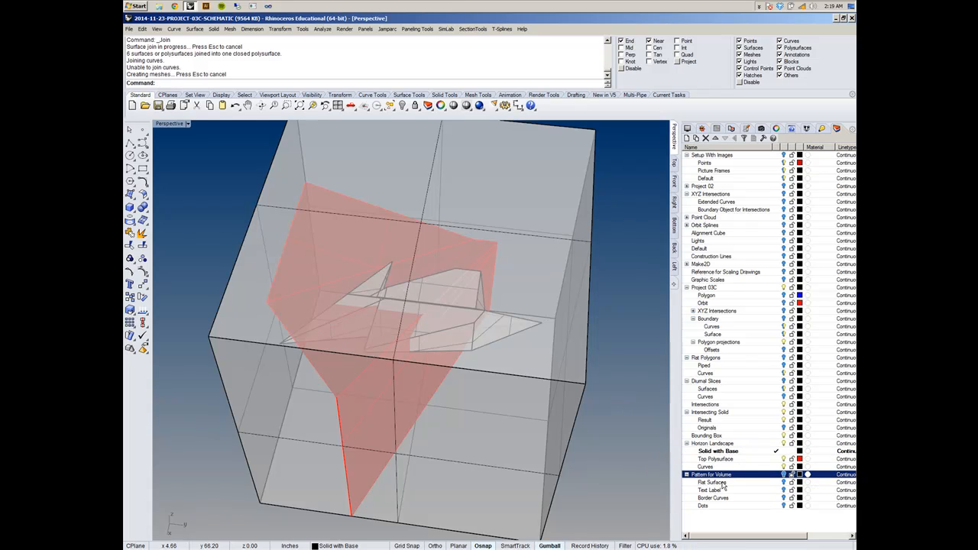
pyautogui.click(783, 443)
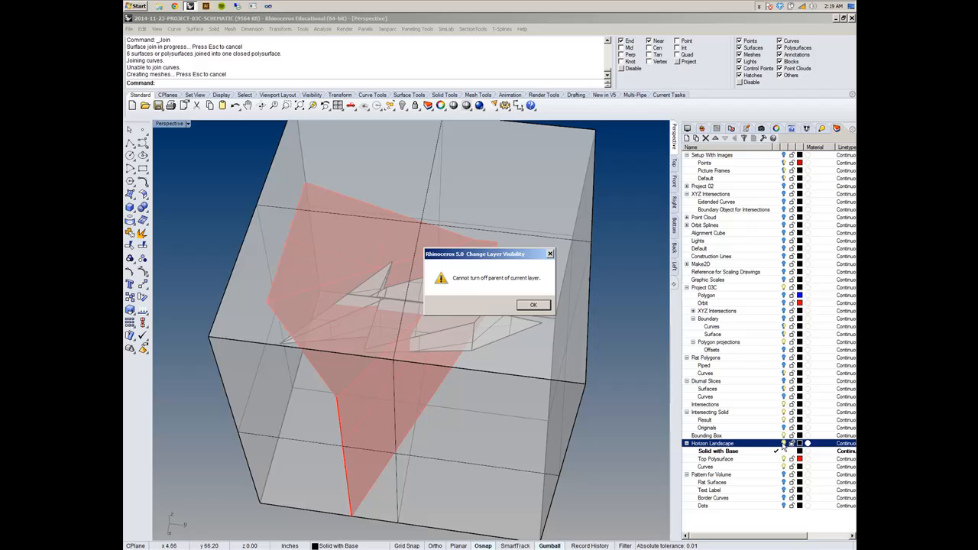
pyautogui.click(534, 306)
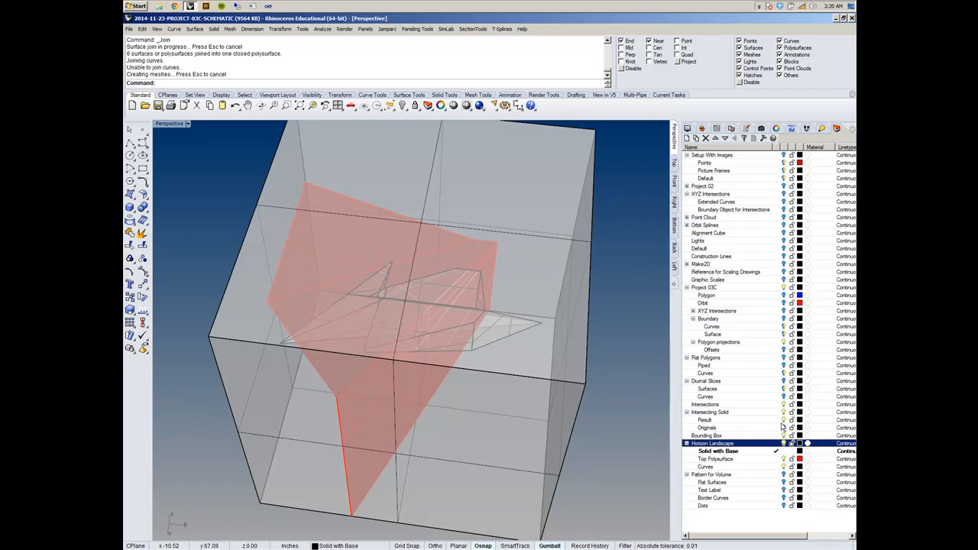
# - Show the Diurnal Slices layer to reveal where the slices cross the boundary box
pyautogui.moveTo(389, 322); pyautogui.dragTo(356, 312, button='right')
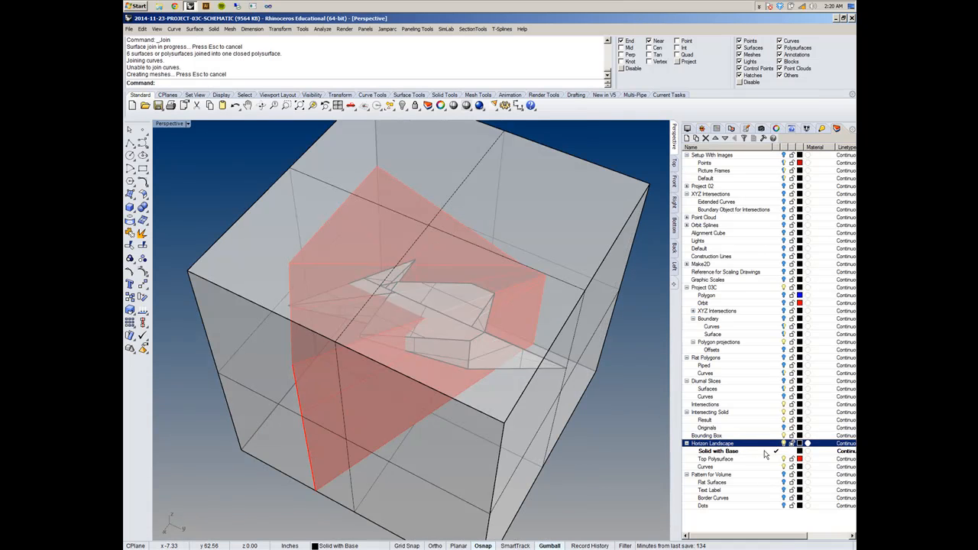
pyautogui.moveTo(325, 386); pyautogui.dragTo(403, 382, button='right')
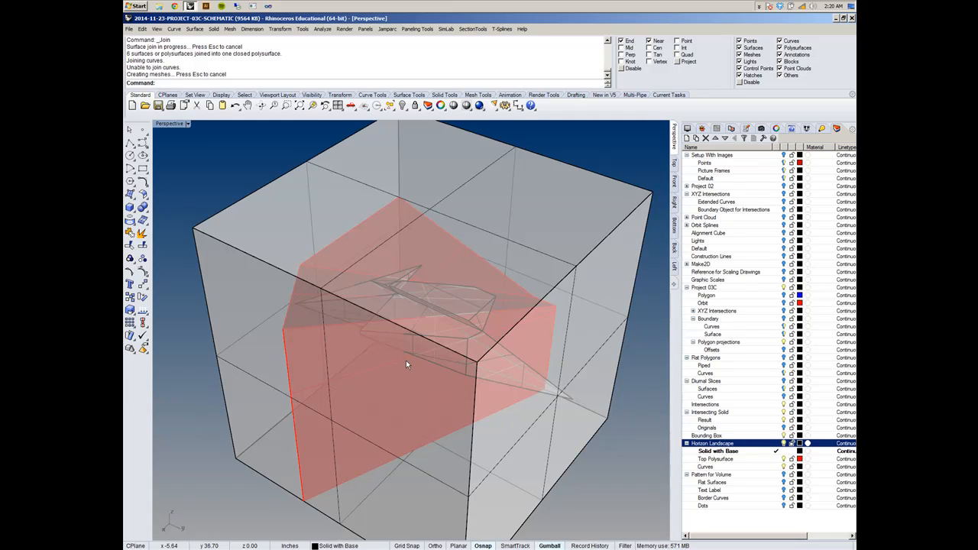
pyautogui.click(783, 382)
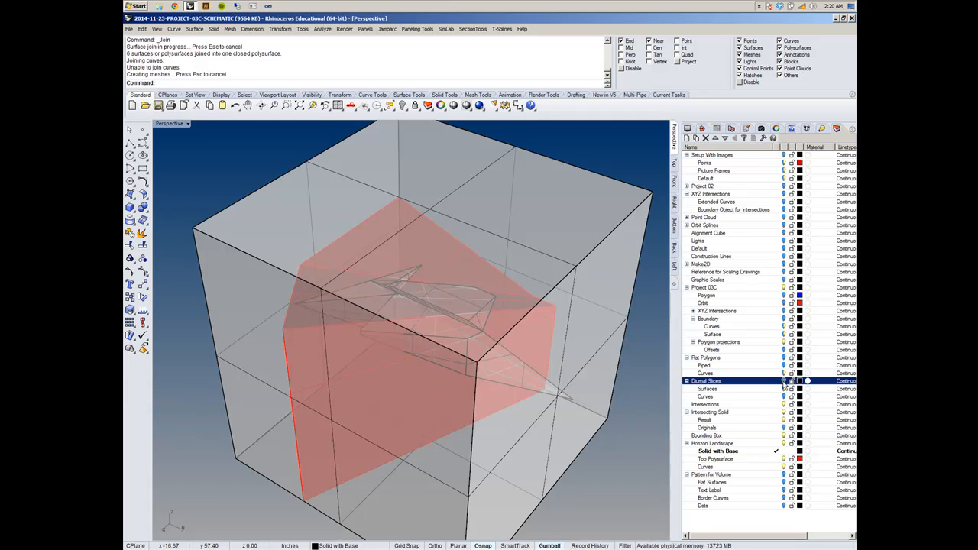
pyautogui.moveTo(464, 389)
pyautogui.mouseDown(button='right')
pyautogui.moveTo(520, 389)
pyautogui.moveTo(503, 397)
pyautogui.moveTo(460, 386)
pyautogui.mouseUp(button='right')
pyautogui.scroll(5, 299, 330)
pyautogui.moveTo(389, 355); pyautogui.dragTo(394, 335, button='right')
# - Make Top Polysurface the current layer and draw a closed triangular polyline from the red landscape's edge to the diurnal slice endpoint on the box edge
pyautogui.click(129, 143)
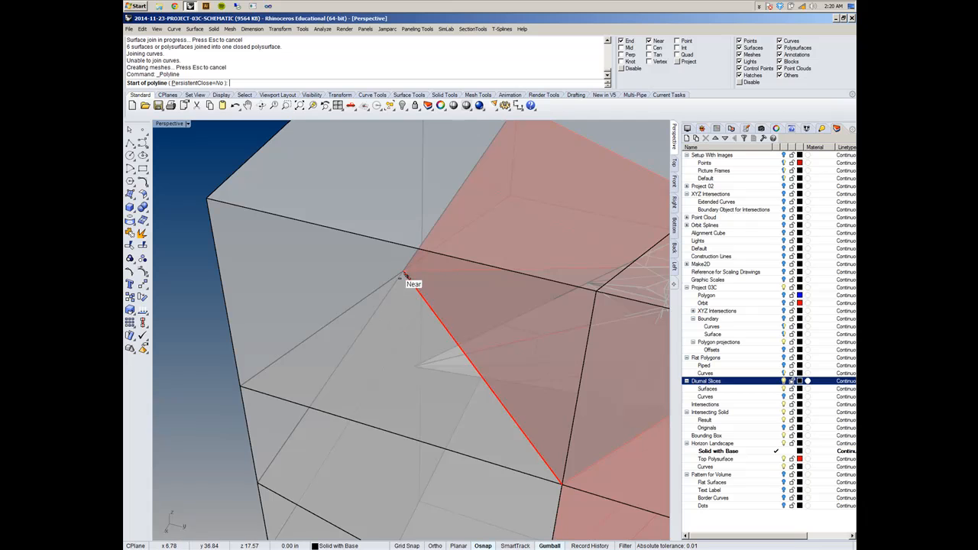
pyautogui.click(776, 459)
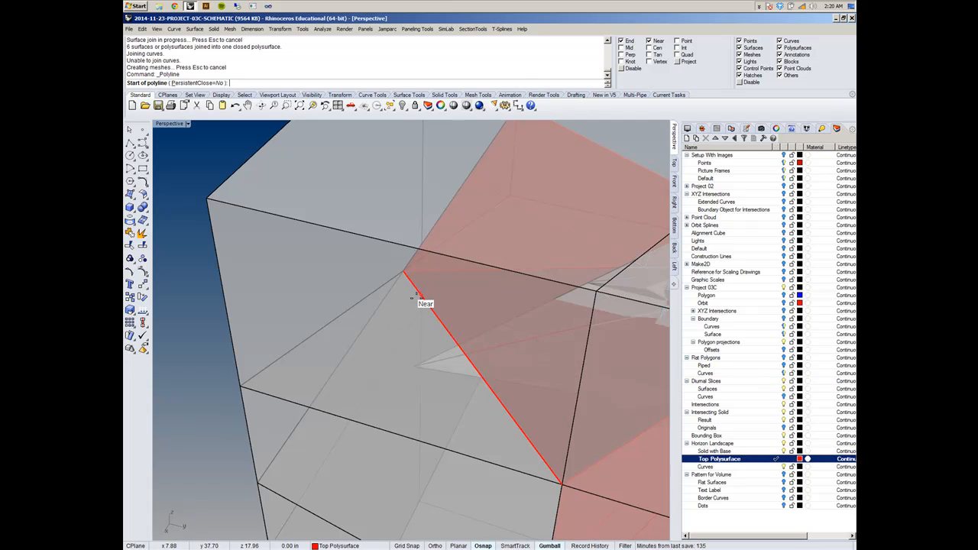
pyautogui.click(403, 274)
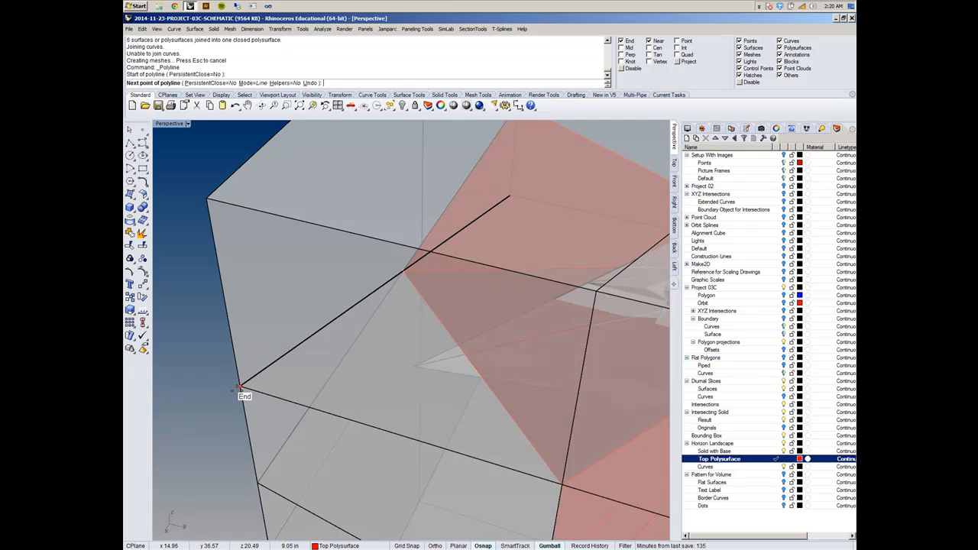
pyautogui.click(239, 388)
pyautogui.click(562, 483)
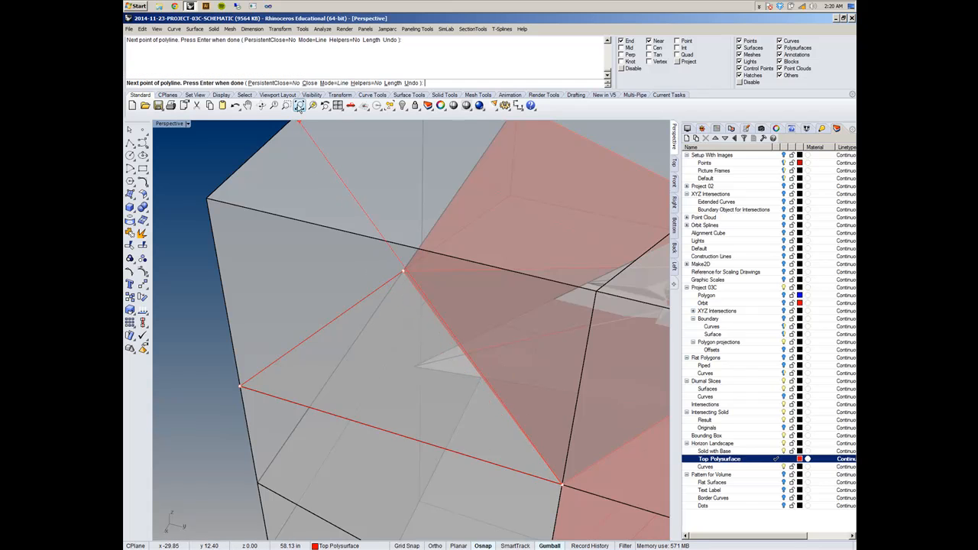
pyautogui.click(309, 83)
# - Fill the closed triangular curve with a planar surface using PlanarSrf
pyautogui.click(349, 315)
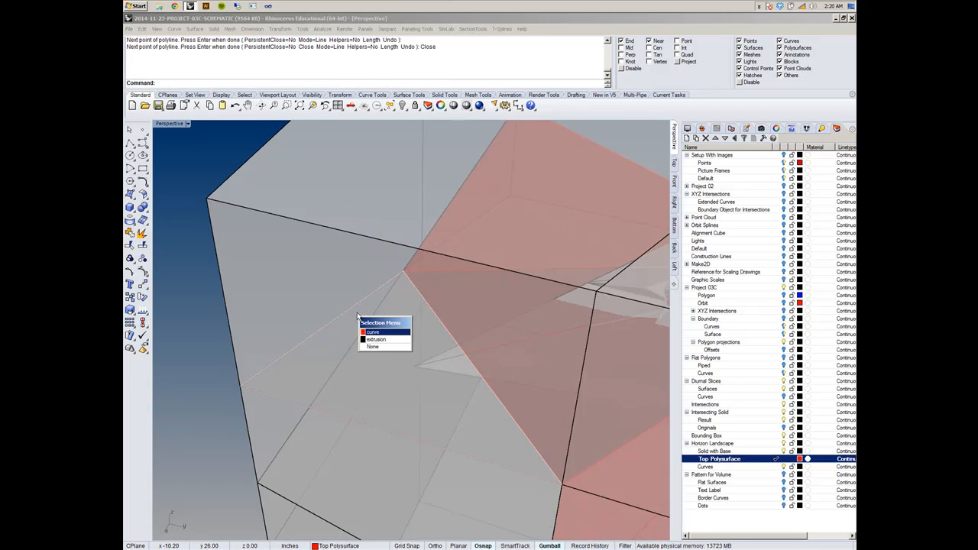
pyautogui.click(370, 332)
pyautogui.scroll(-3, 478, 381)
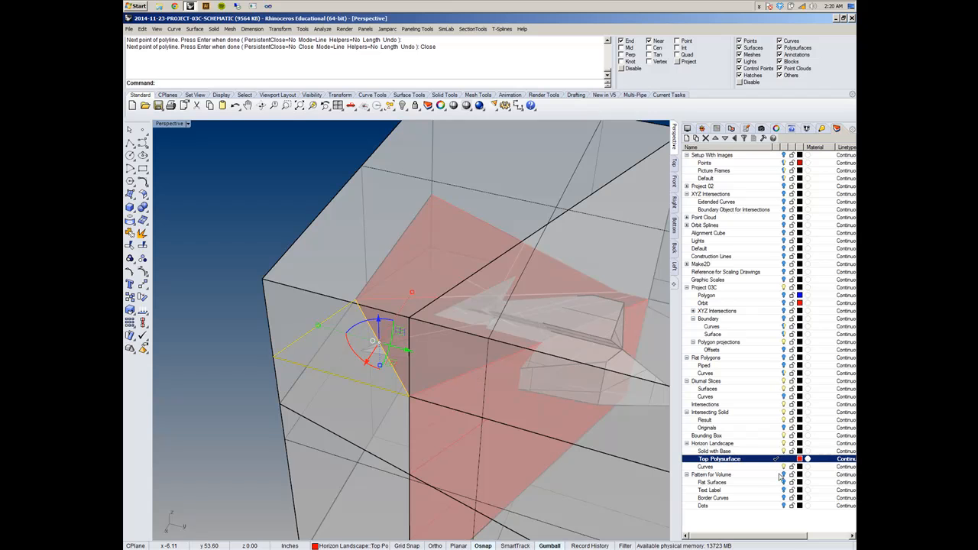
pyautogui.write('Planr')
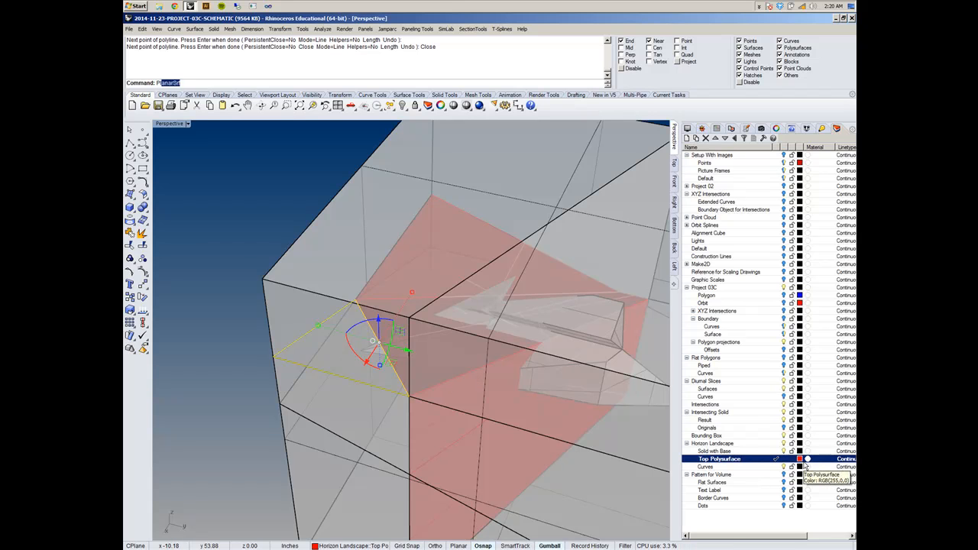
pyautogui.press('BackSpace')
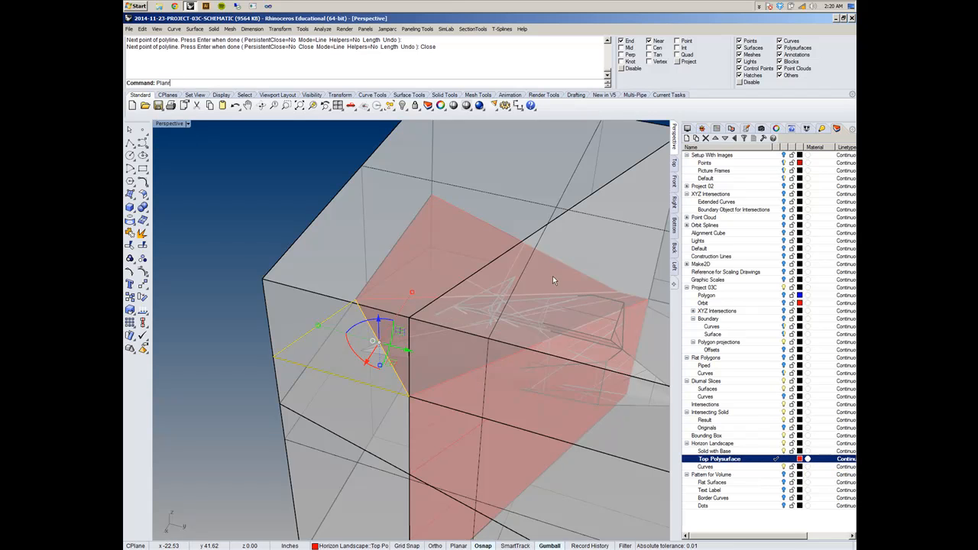
pyautogui.write('ar')
pyautogui.press('BackSpace')
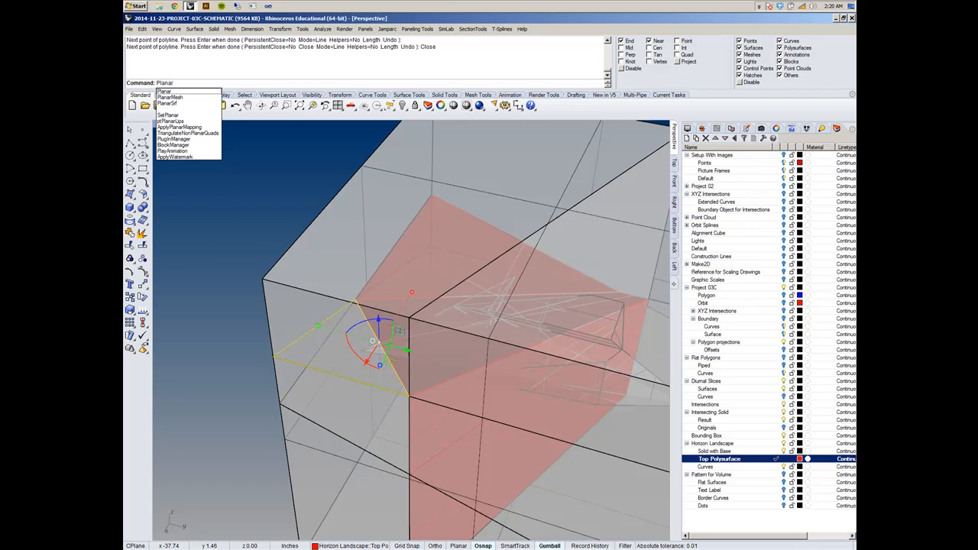
pyautogui.click(184, 107)
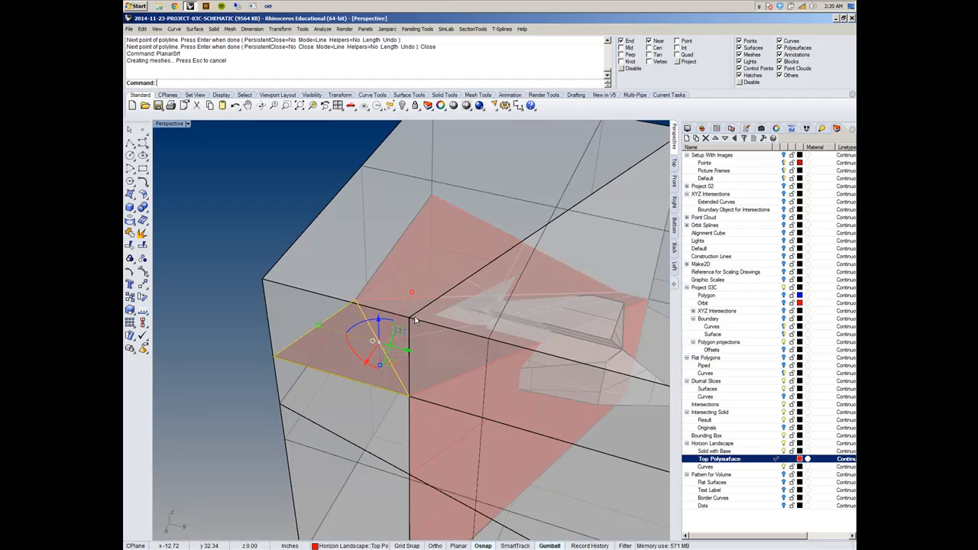
# - Join the new triangular surface to the red landscape polysurface, leaving the boundary box out of the selection
pyautogui.moveTo(417, 305)
pyautogui.mouseDown(button='right')
pyautogui.moveTo(319, 333)
pyautogui.moveTo(437, 284)
pyautogui.moveTo(395, 305)
pyautogui.moveTo(409, 296)
pyautogui.mouseUp(button='right')
pyautogui.moveTo(403, 383); pyautogui.dragTo(457, 252, button='right')
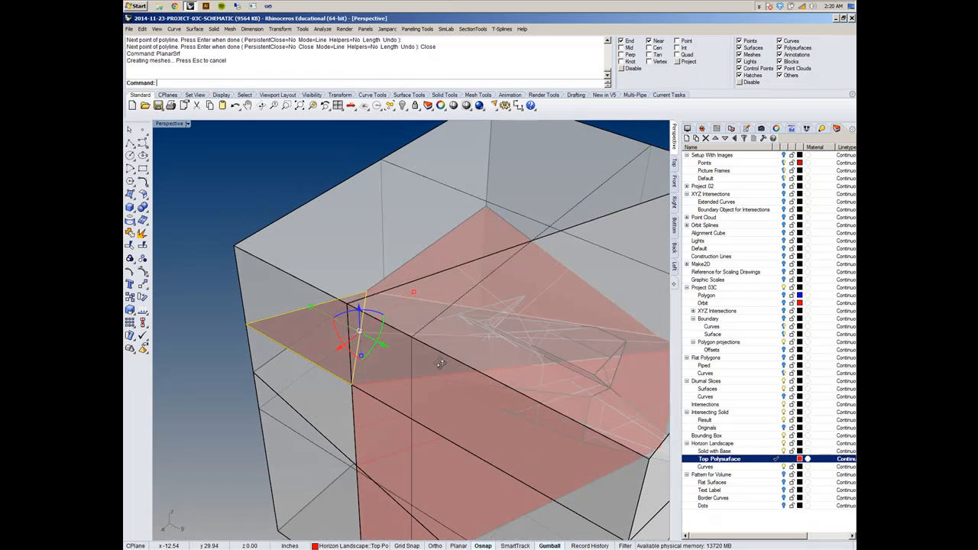
pyautogui.click(445, 255)
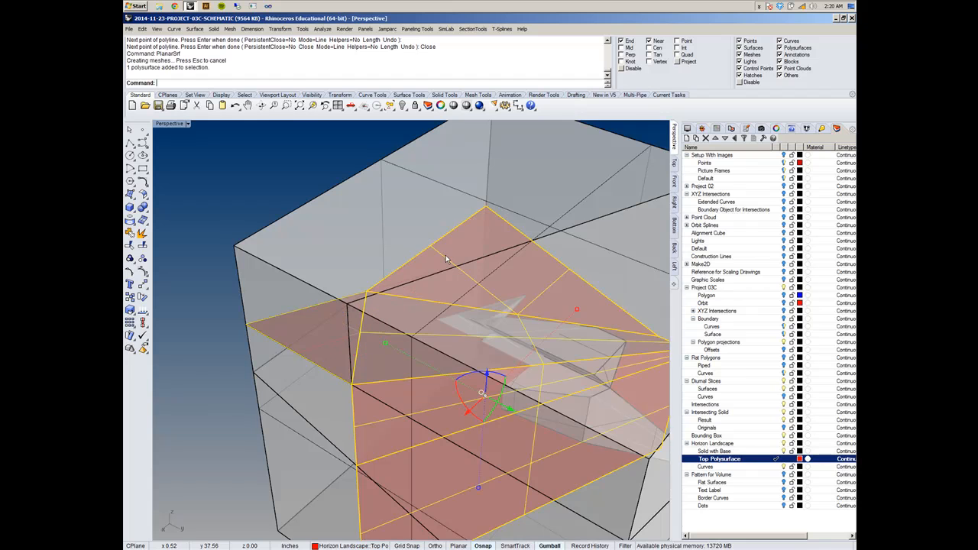
pyautogui.keyDown('shift'); pyautogui.click(322, 344); pyautogui.keyUp('shift')
pyautogui.keyDown('shift'); pyautogui.click(324, 346); pyautogui.keyUp('shift')
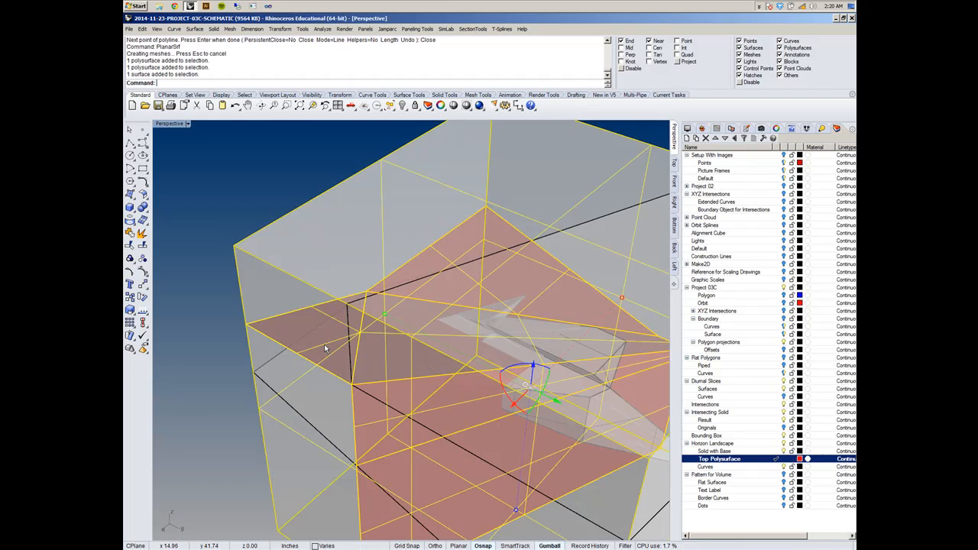
pyautogui.keyDown('ctrl'); pyautogui.click(313, 289); pyautogui.keyUp('ctrl')
pyautogui.hotkey('ctrl', 'j')
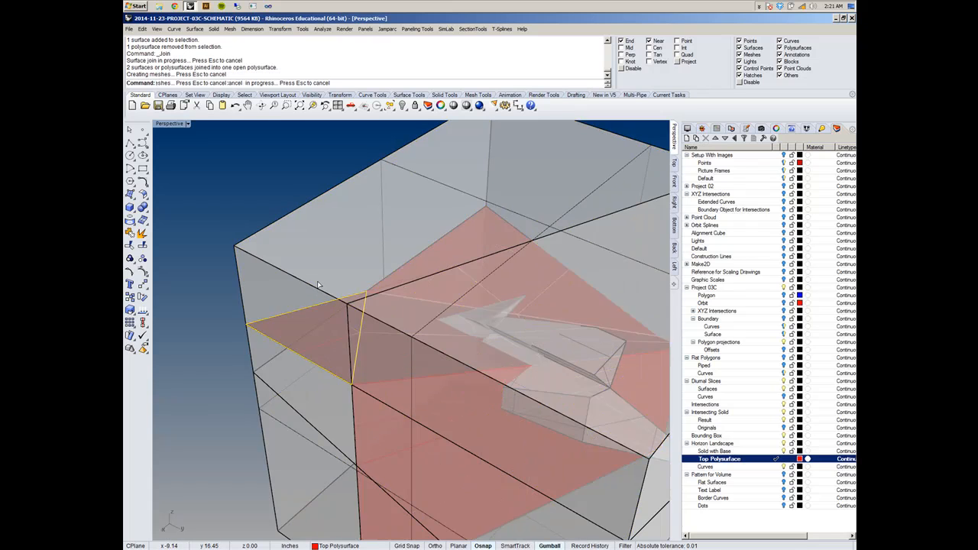
# - Inspect the extended landscape against the diurnal slices and the intersecting solid from several angles
pyautogui.scroll(-5, 343, 289)
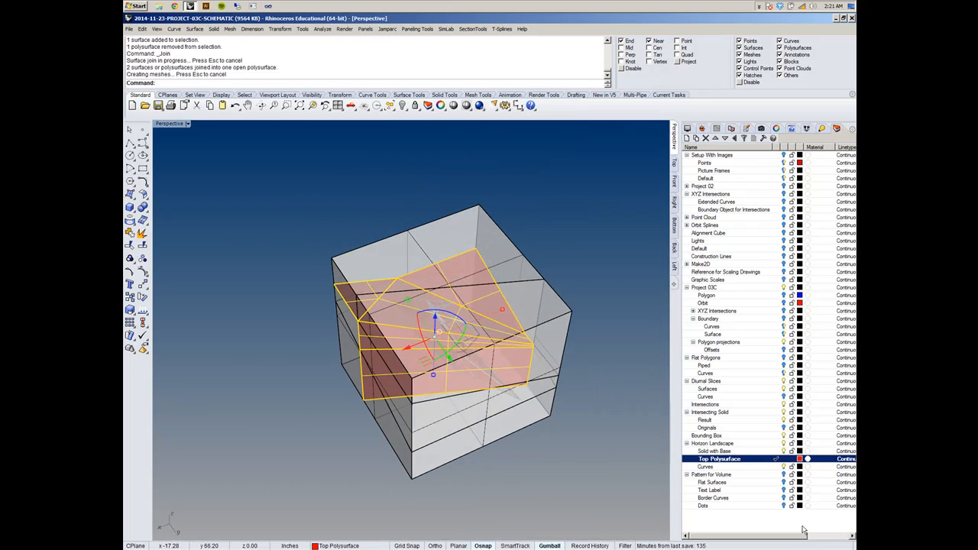
pyautogui.moveTo(468, 460); pyautogui.dragTo(538, 419, button='right')
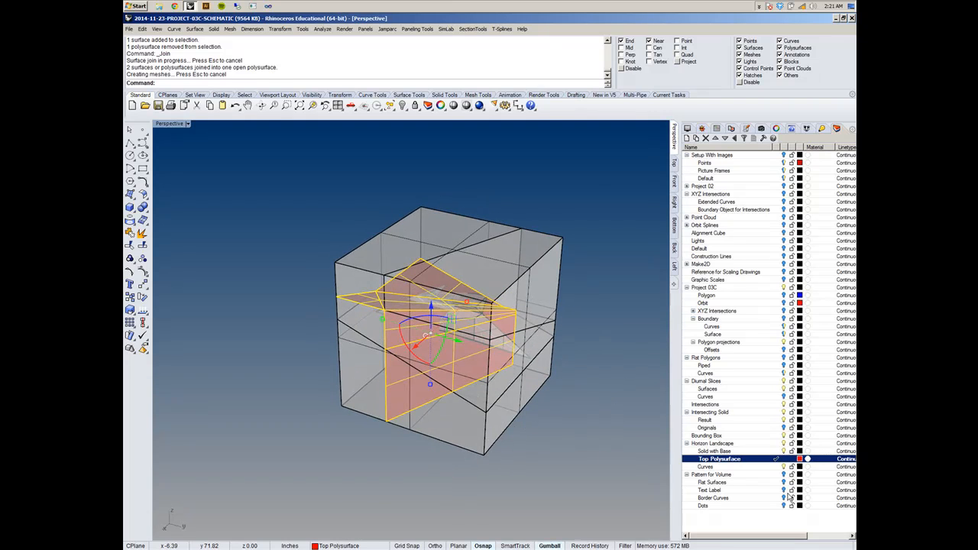
pyautogui.click(590, 436)
pyautogui.scroll(3, 458, 328)
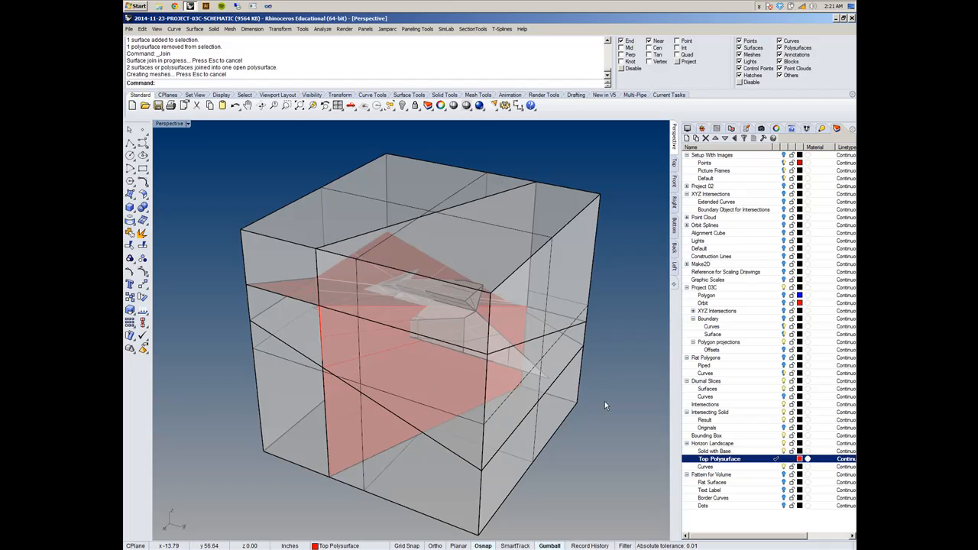
pyautogui.moveTo(568, 408); pyautogui.dragTo(426, 366, button='right')
pyautogui.scroll(5, 376, 316)
pyautogui.scroll(-6, 425, 366)
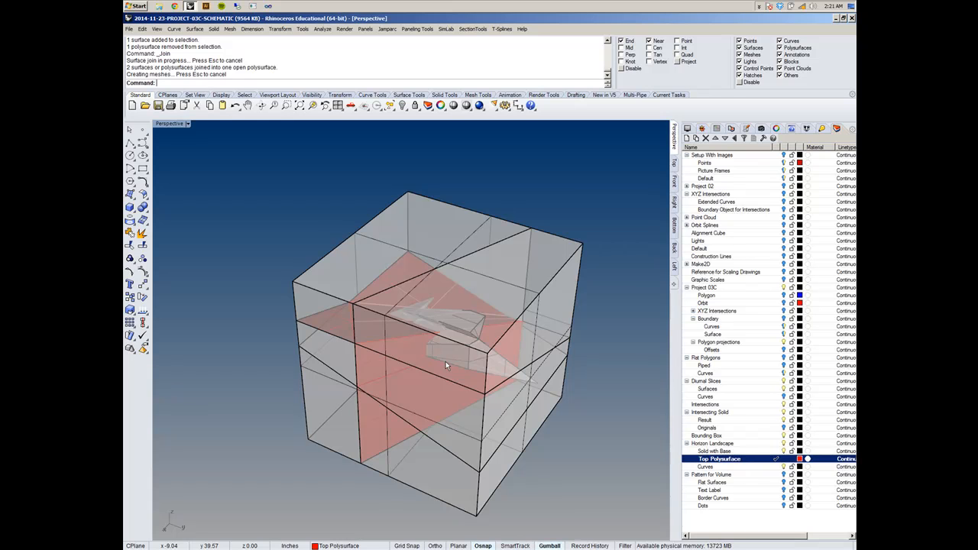
pyautogui.scroll(3, 446, 361)
pyautogui.moveTo(431, 354); pyautogui.dragTo(421, 336, button='right')
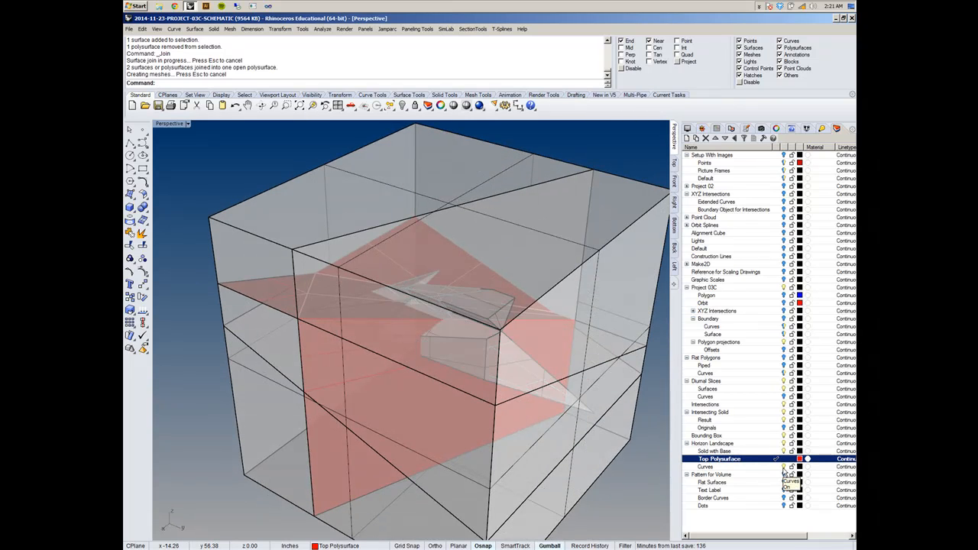
# - Compare the landscape with and without the Diurnal Slices layer, leaving that layer hidden
pyautogui.click(783, 381)
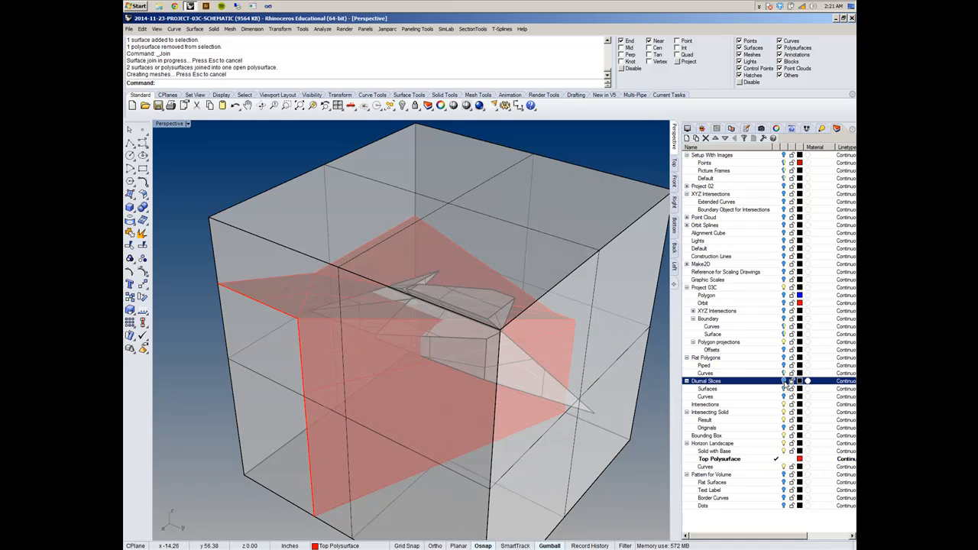
pyautogui.click(783, 382)
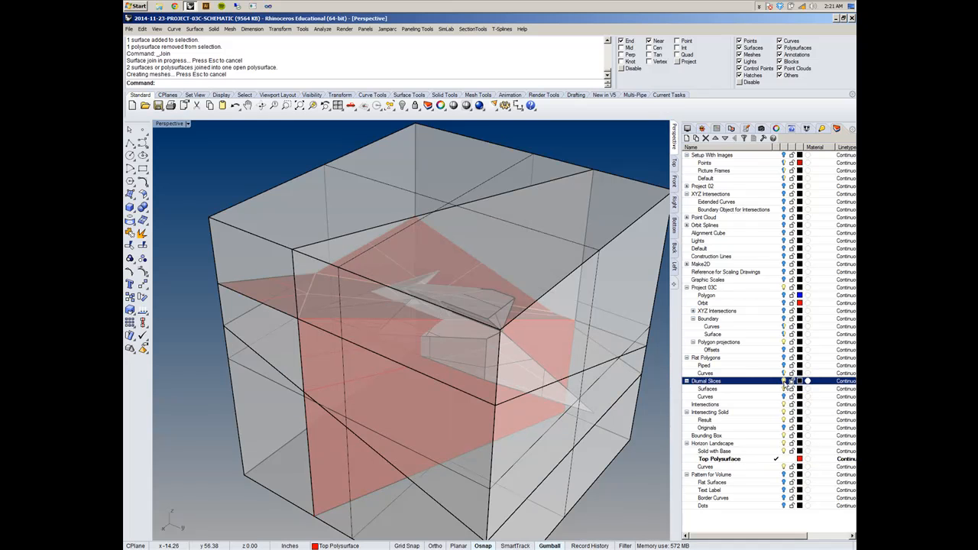
pyautogui.click(783, 382)
# - Examine how the red landscape polysurface divides the boundary box, viewing it from different sides
pyautogui.moveTo(443, 451); pyautogui.dragTo(460, 438, button='right')
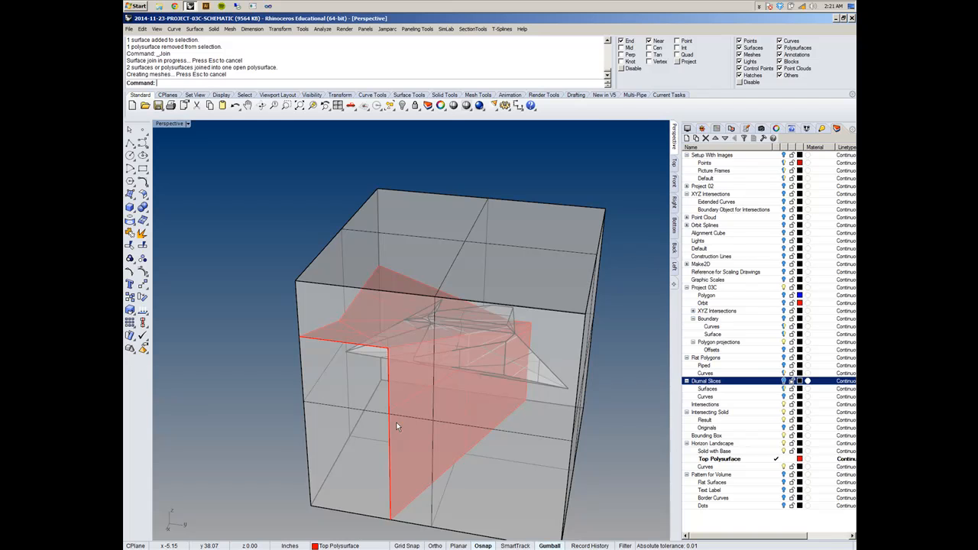
pyautogui.moveTo(404, 422); pyautogui.dragTo(487, 411, button='right')
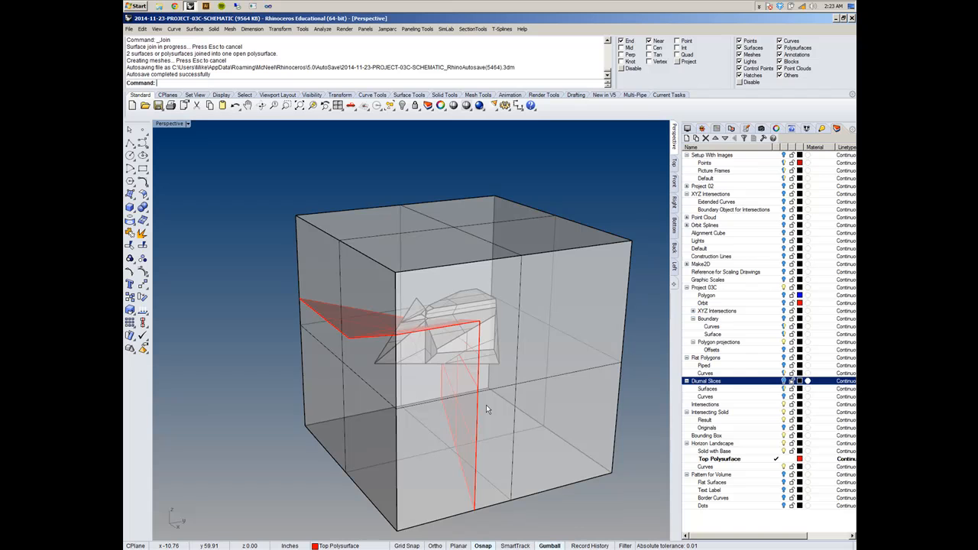
pyautogui.moveTo(437, 340); pyautogui.dragTo(503, 357, button='right')
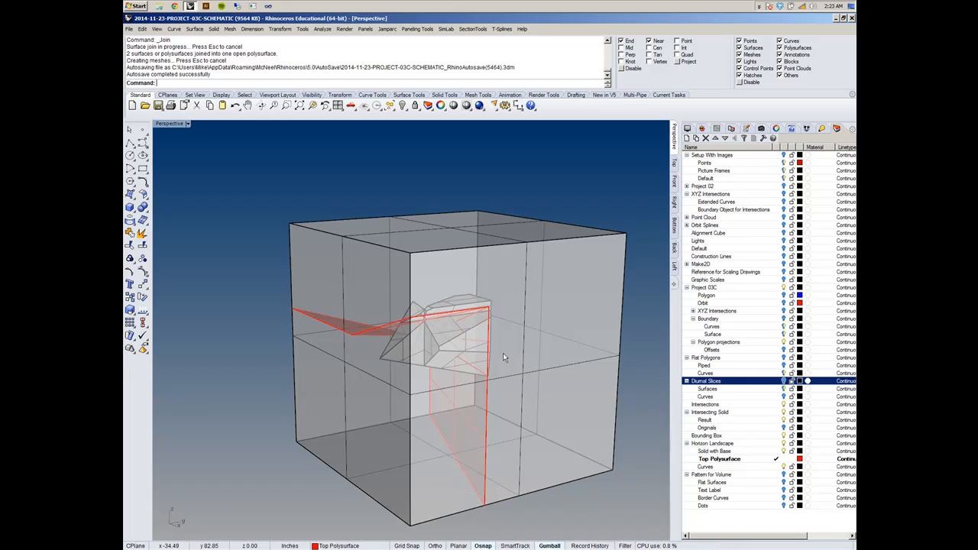
pyautogui.moveTo(549, 361); pyautogui.dragTo(476, 360, button='right')
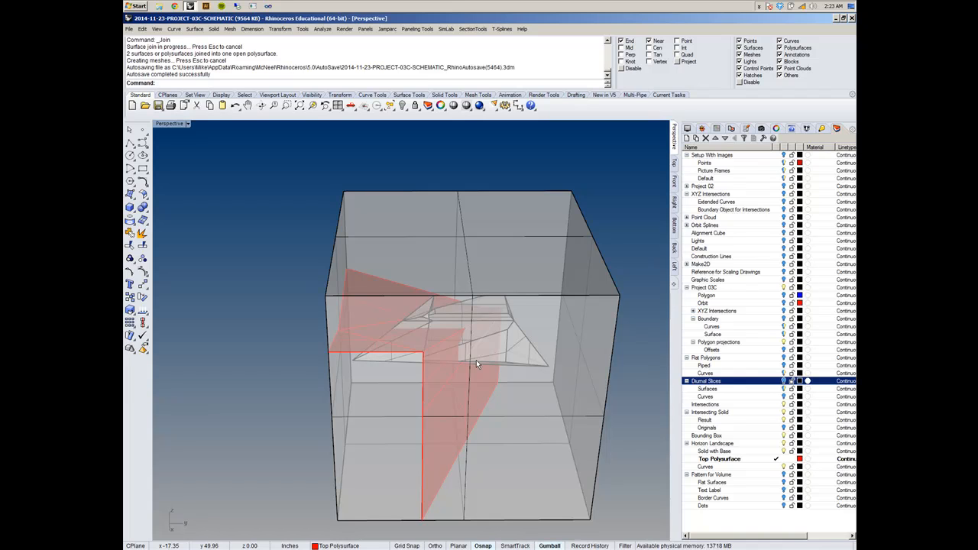
pyautogui.moveTo(518, 390); pyautogui.dragTo(553, 367, button='right')
pyautogui.keyDown('shift'); pyautogui.moveTo(475, 393); pyautogui.dragTo(484, 349, button='right'); pyautogui.keyUp('shift')
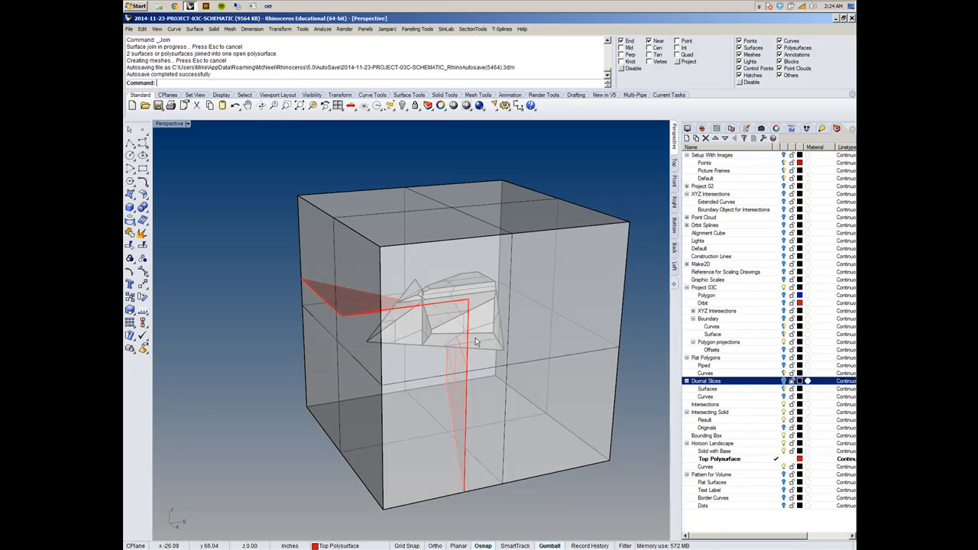
pyautogui.moveTo(349, 208); pyautogui.dragTo(349, 216, button='right')
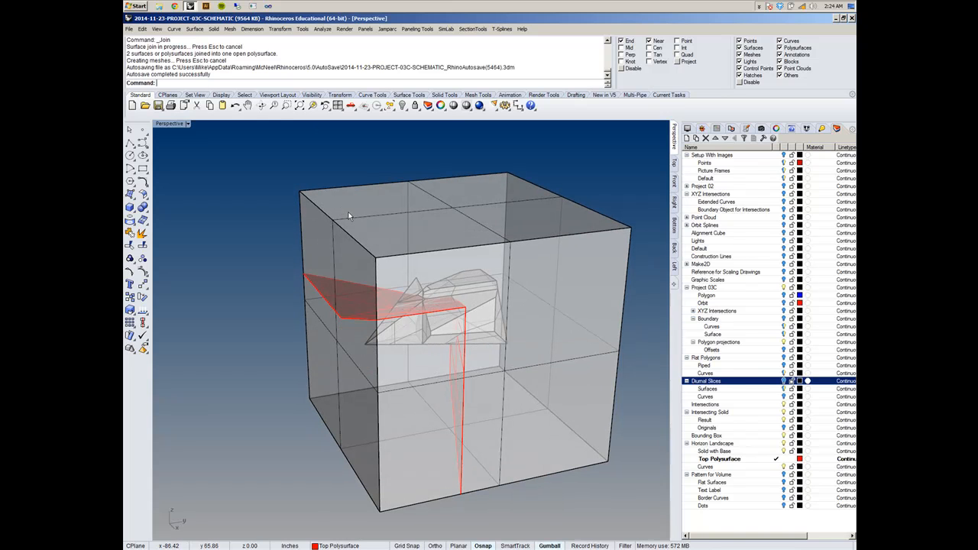
pyautogui.write('Sp')
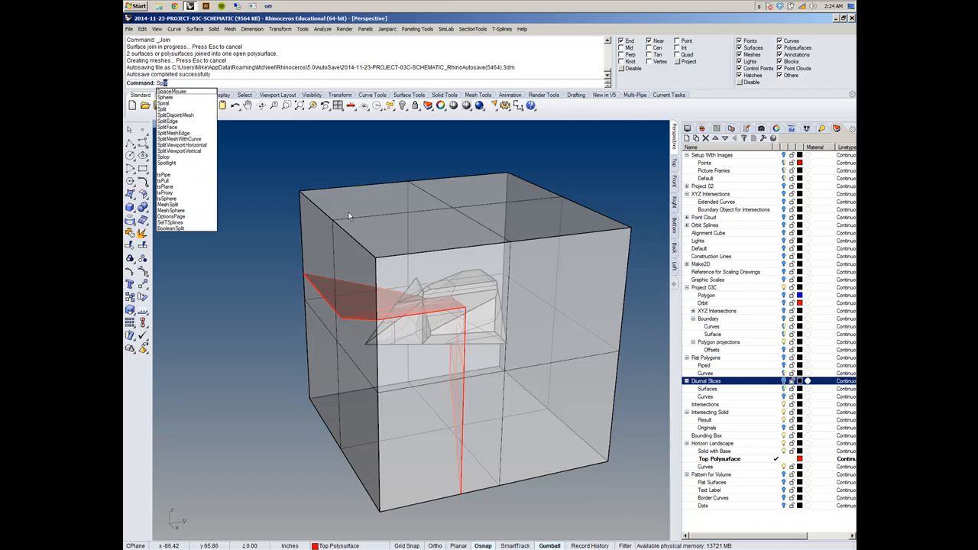
pyautogui.write('li')
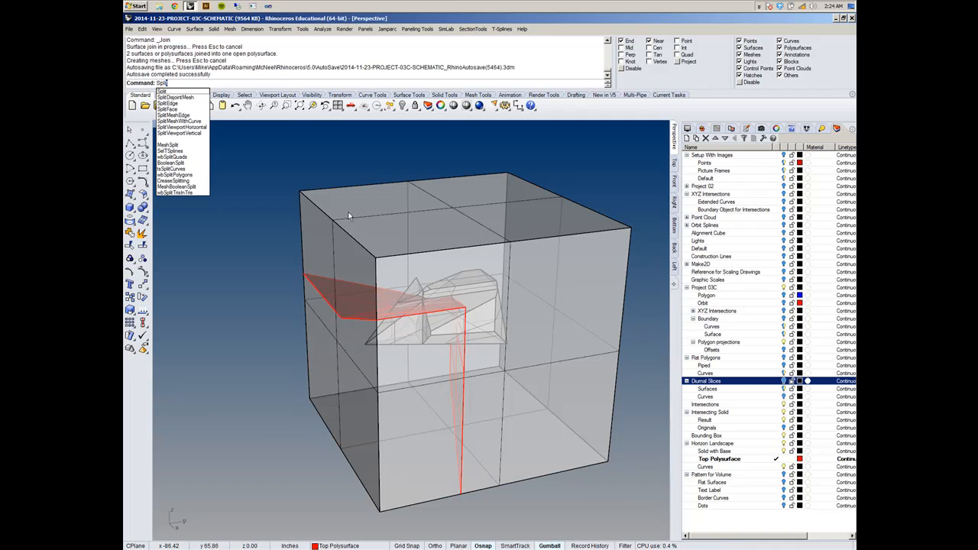
pyautogui.press('Escape')
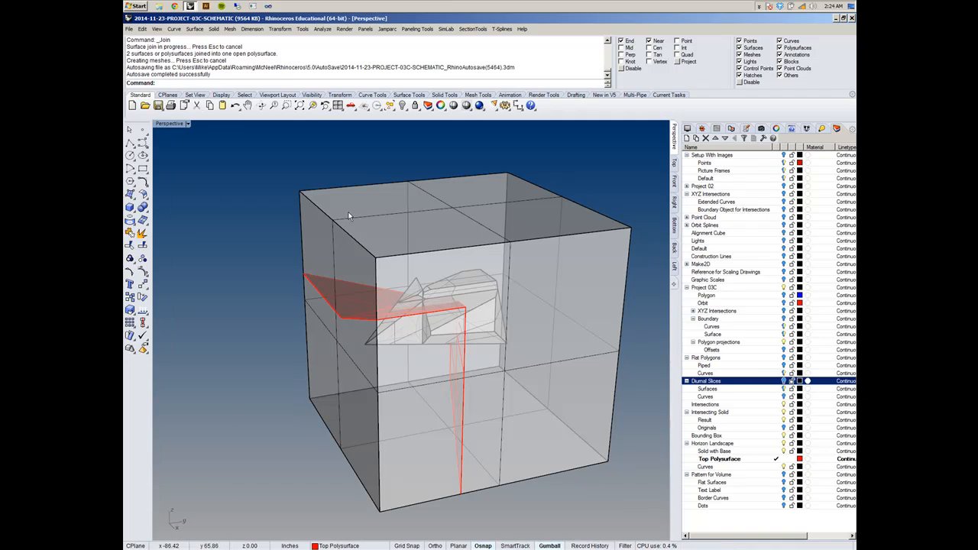
# - Split the boundary box with the red landscape polysurface using BooleanSplit
pyautogui.write('BooleanIntersection')
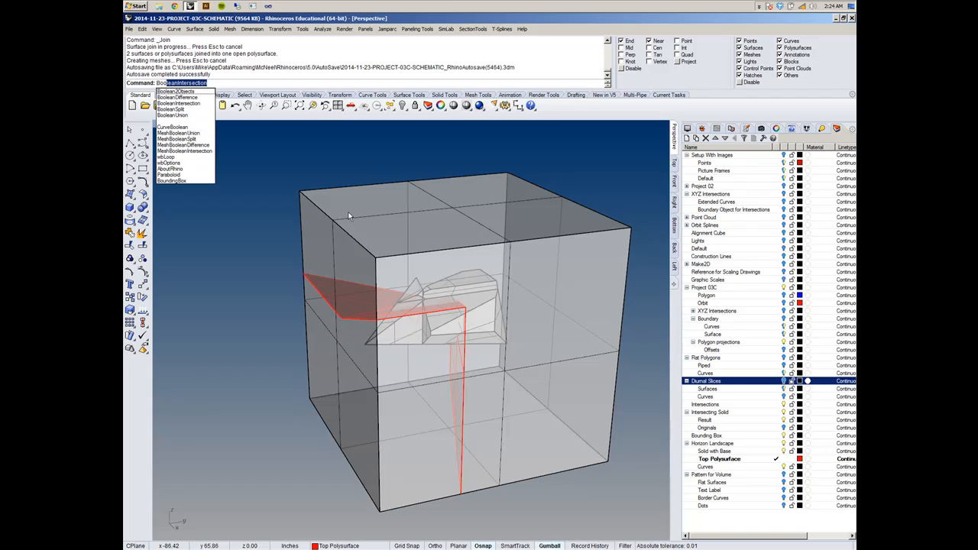
pyautogui.click(172, 109)
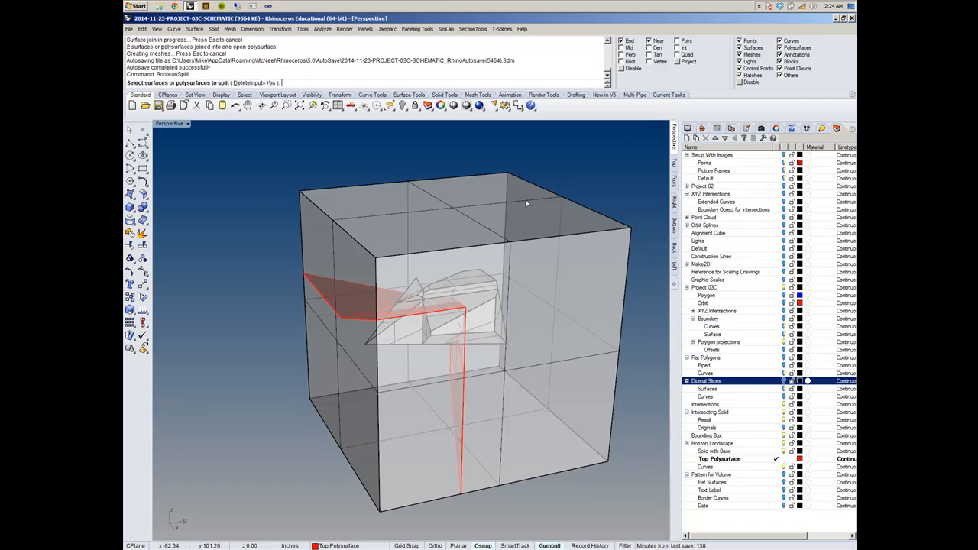
pyautogui.click(486, 230)
pyautogui.moveTo(486, 230); pyautogui.dragTo(409, 345, button='right')
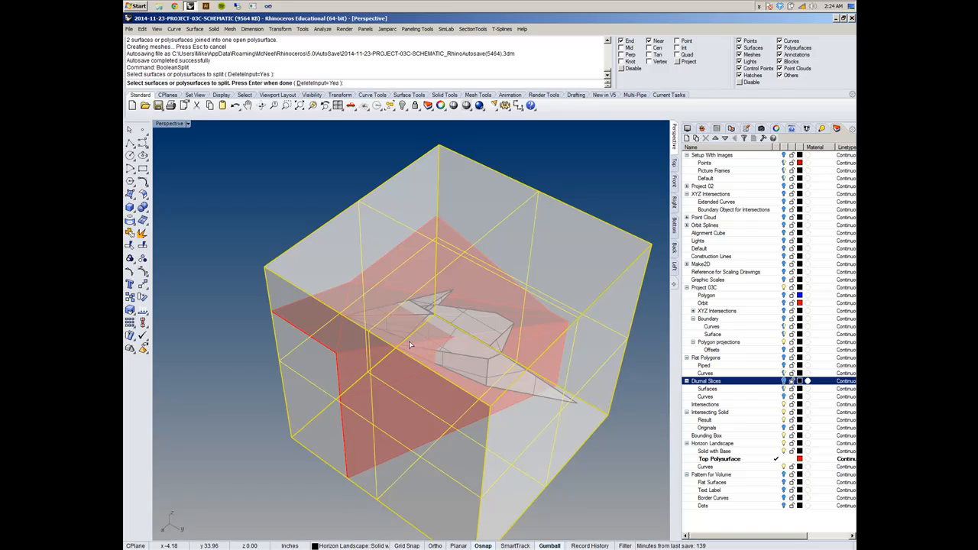
pyautogui.moveTo(397, 342); pyautogui.dragTo(432, 312, button='right')
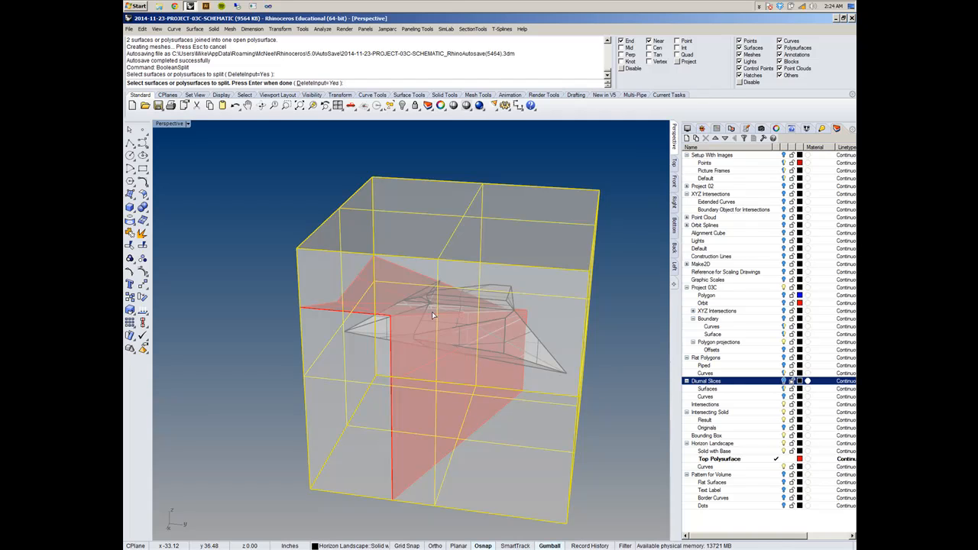
pyautogui.moveTo(408, 344); pyautogui.dragTo(406, 360, button='right')
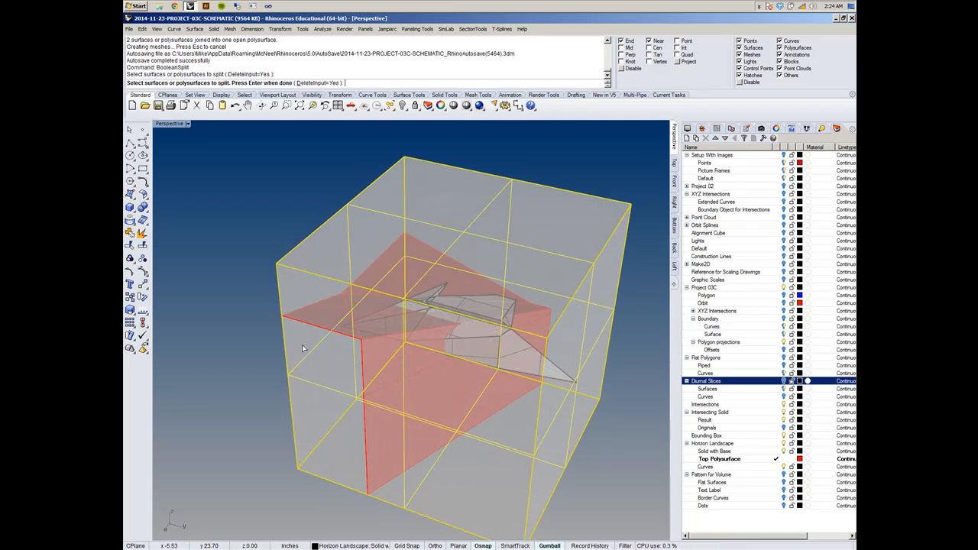
pyautogui.press('Return')
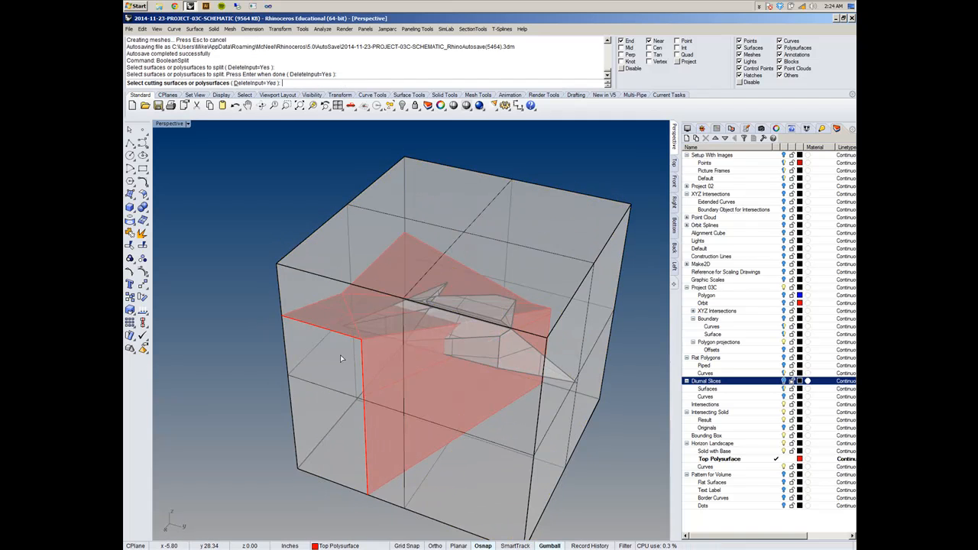
pyautogui.click(366, 396)
pyautogui.press('Return')
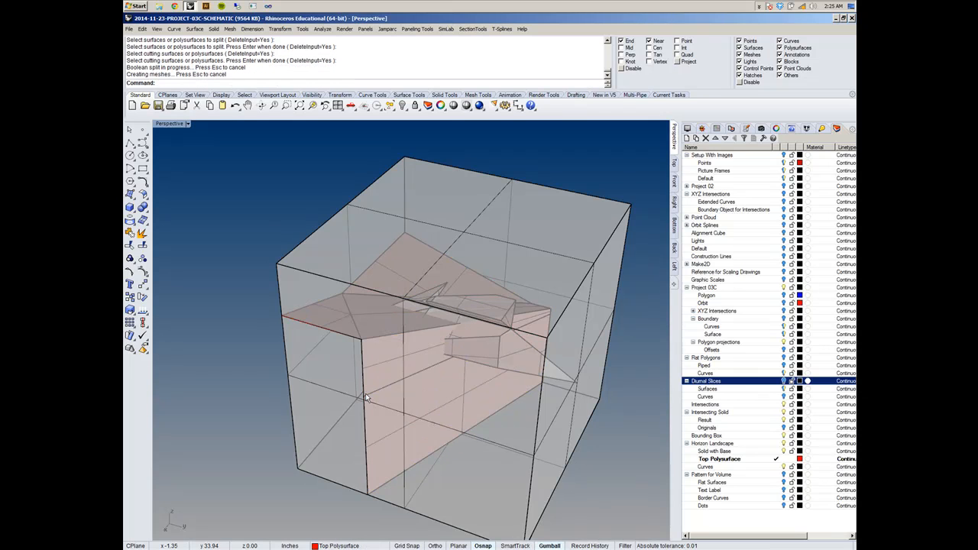
# - Hide the split solid that lies beneath the landscape surface, keeping the upper part of the box displayed
pyautogui.moveTo(366, 393); pyautogui.dragTo(430, 317, button='right')
pyautogui.click(461, 272)
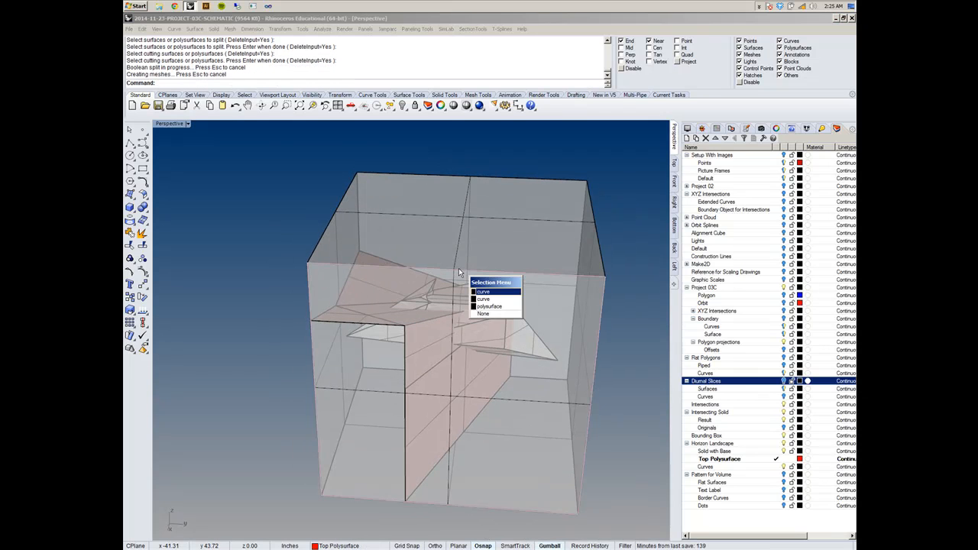
pyautogui.click(489, 306)
pyautogui.moveTo(496, 310); pyautogui.dragTo(461, 350, button='right')
pyautogui.scroll(-2, 461, 350)
pyautogui.scroll(-1, 463, 351)
pyautogui.click(378, 366)
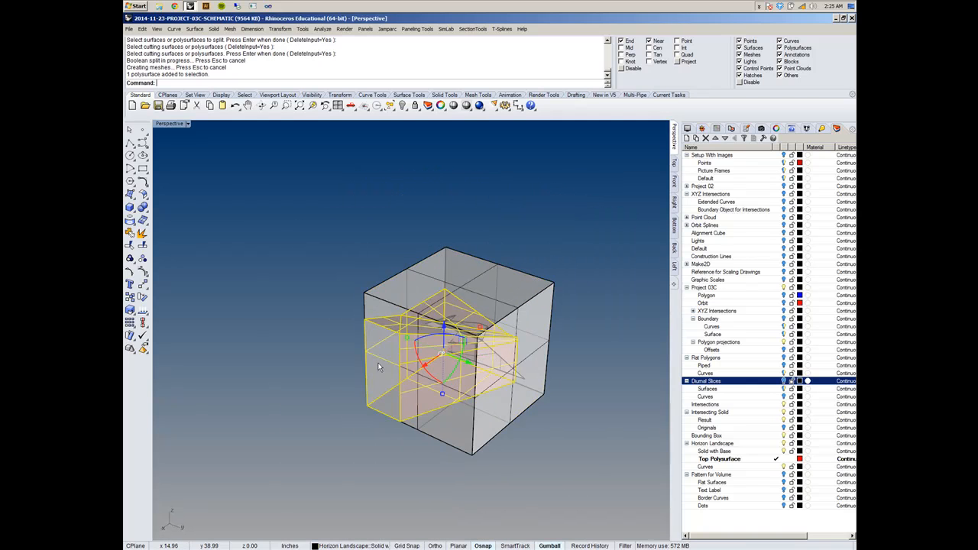
pyautogui.hotkey('ctrl', 'h')
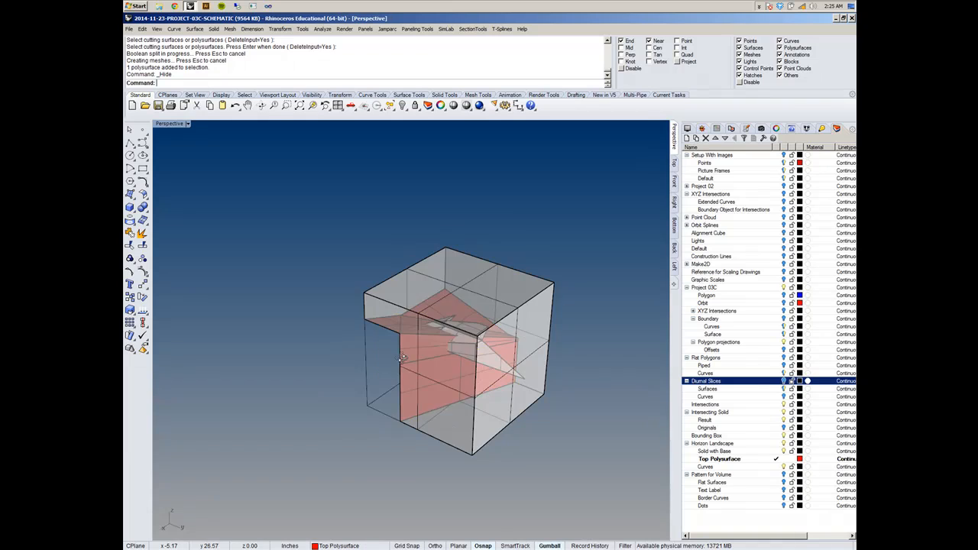
# - Examine the remaining upper part of the box and its underside against the landscape from several angles
pyautogui.moveTo(379, 362); pyautogui.dragTo(517, 320, button='right')
pyautogui.scroll(5, 520, 314)
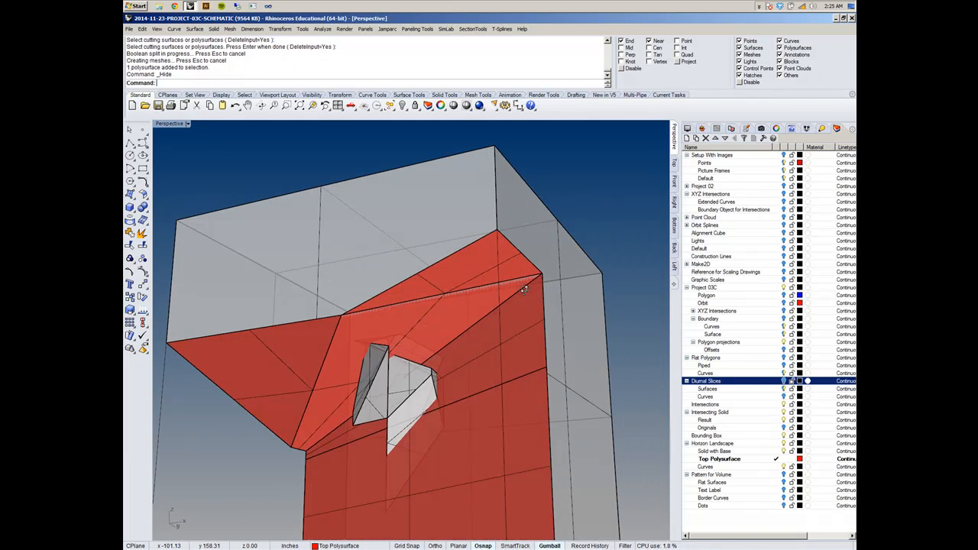
pyautogui.moveTo(529, 283); pyautogui.dragTo(390, 495, button='right')
pyautogui.scroll(-6, 425, 423)
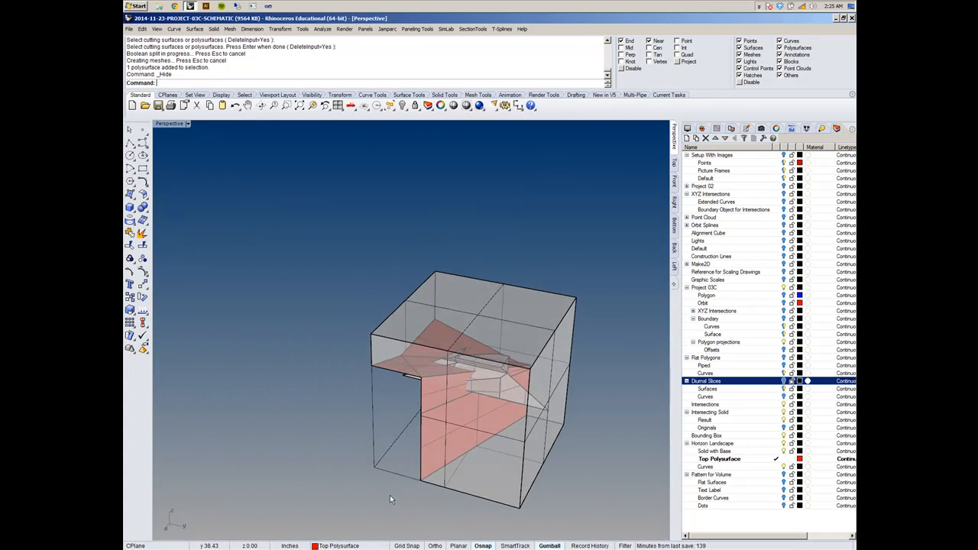
pyautogui.scroll(5, 420, 409)
pyautogui.moveTo(420, 409); pyautogui.dragTo(542, 344, button='right')
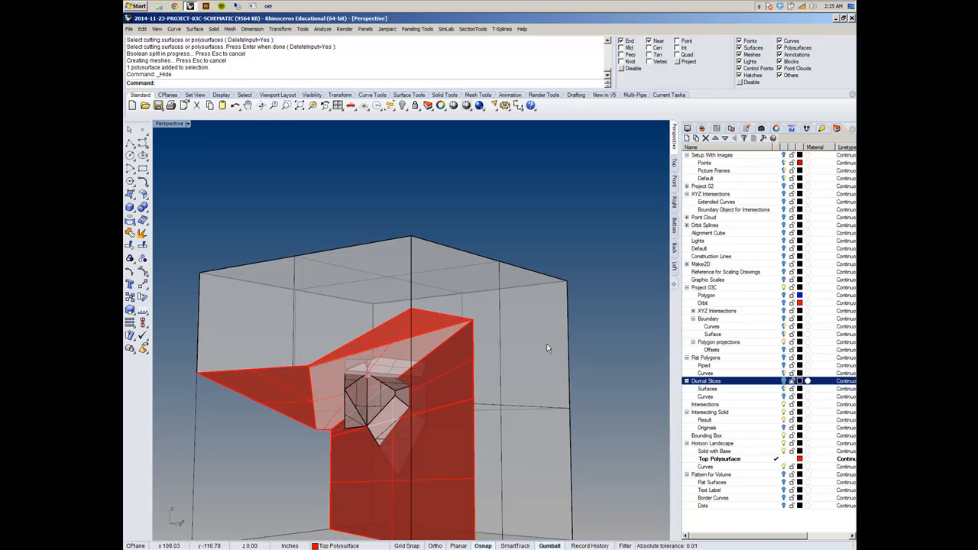
pyautogui.scroll(-5, 541, 331)
pyautogui.moveTo(542, 331); pyautogui.dragTo(542, 383, button='right')
pyautogui.scroll(7, 546, 329)
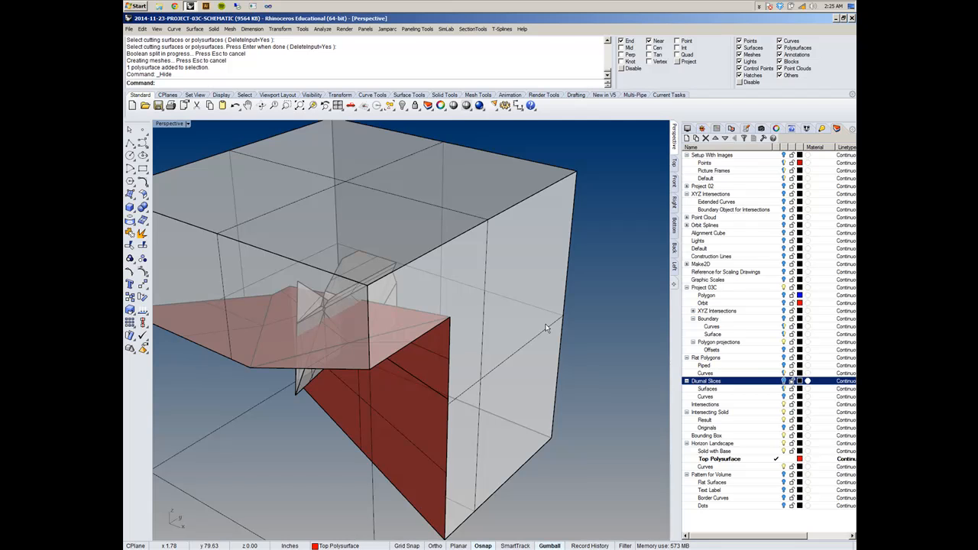
pyautogui.moveTo(516, 352); pyautogui.dragTo(471, 379, button='right')
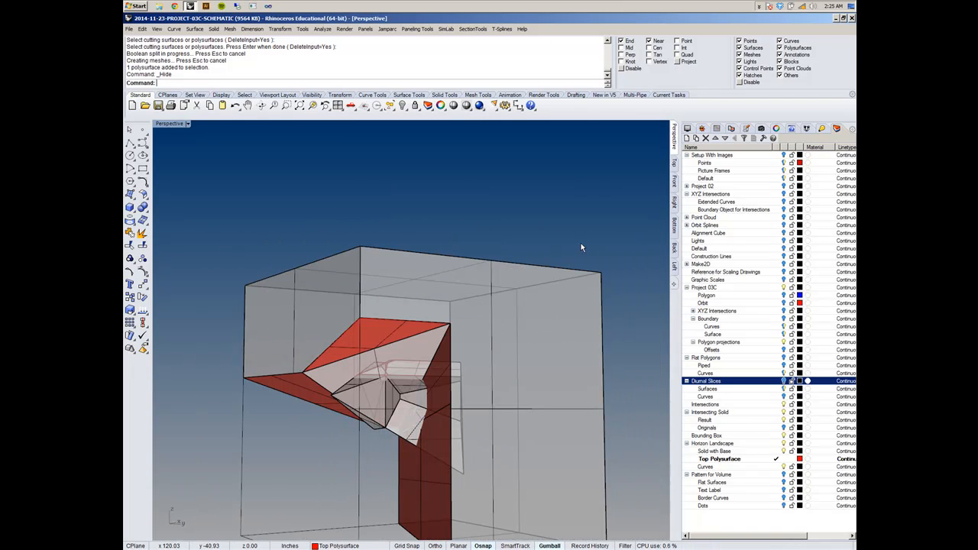
pyautogui.moveTo(581, 245); pyautogui.dragTo(601, 268, button='right')
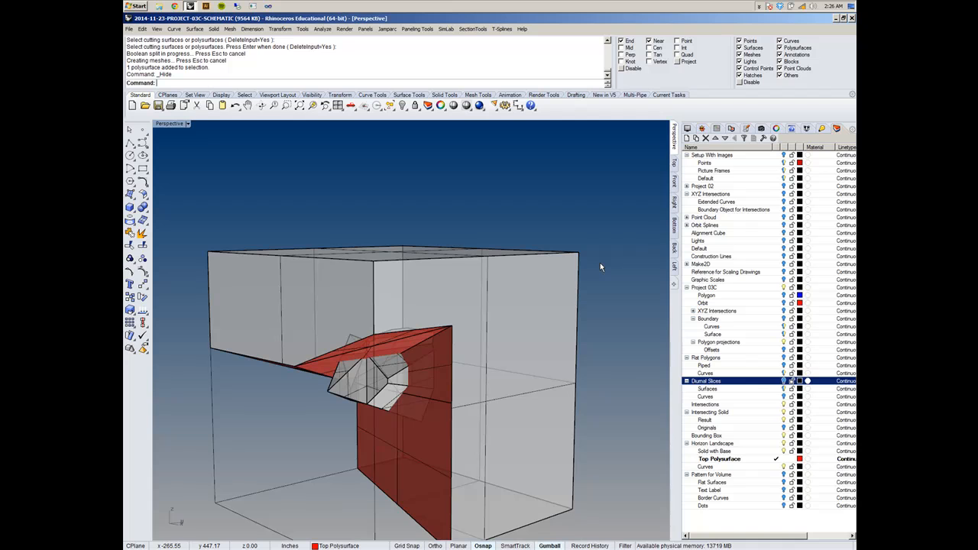
# - Undo the last hide and hide the upper part of the split box instead, leaving the landscape solid with base
pyautogui.hotkey('ctrl', 'z')
pyautogui.moveTo(599, 263); pyautogui.dragTo(474, 243, button='right')
pyautogui.click(468, 232)
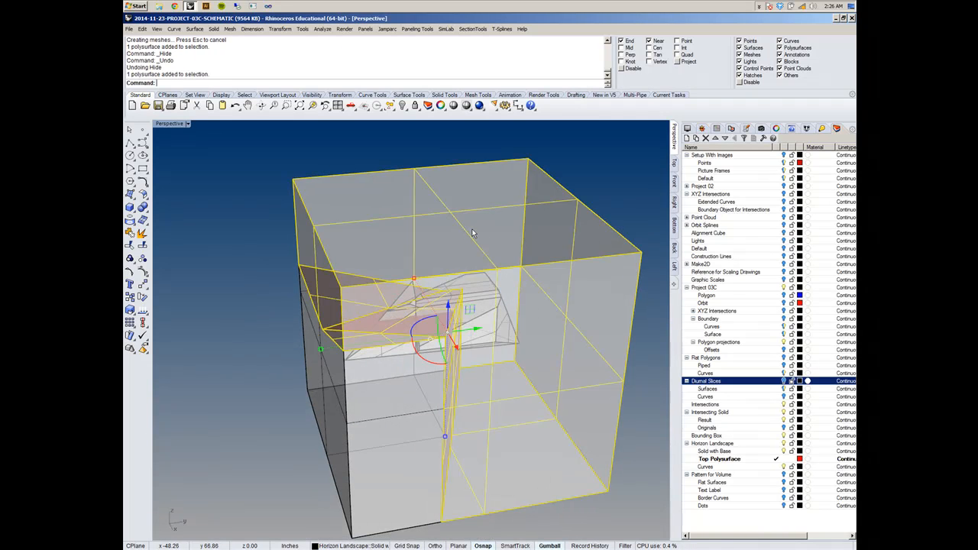
pyautogui.hotkey('ctrl', 'h')
pyautogui.moveTo(499, 227); pyautogui.dragTo(466, 243, button='right')
pyautogui.scroll(3, 506, 413)
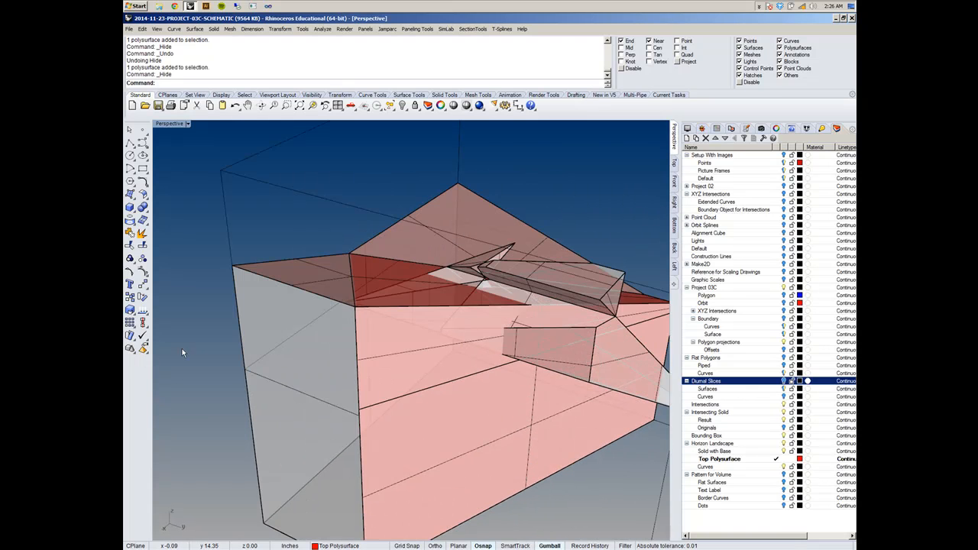
pyautogui.scroll(-3, 276, 357)
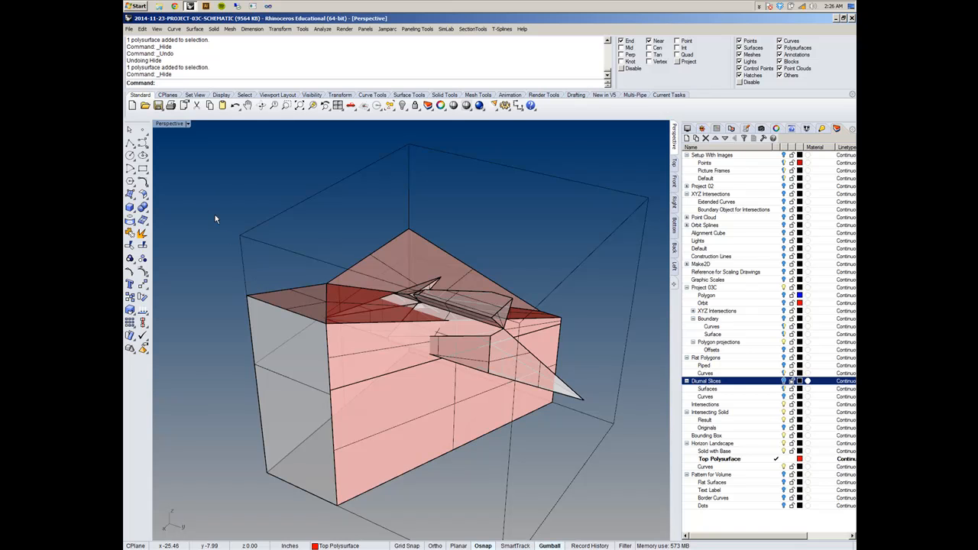
# - Switch the perspective viewport to Shaded display mode
pyautogui.click(187, 123)
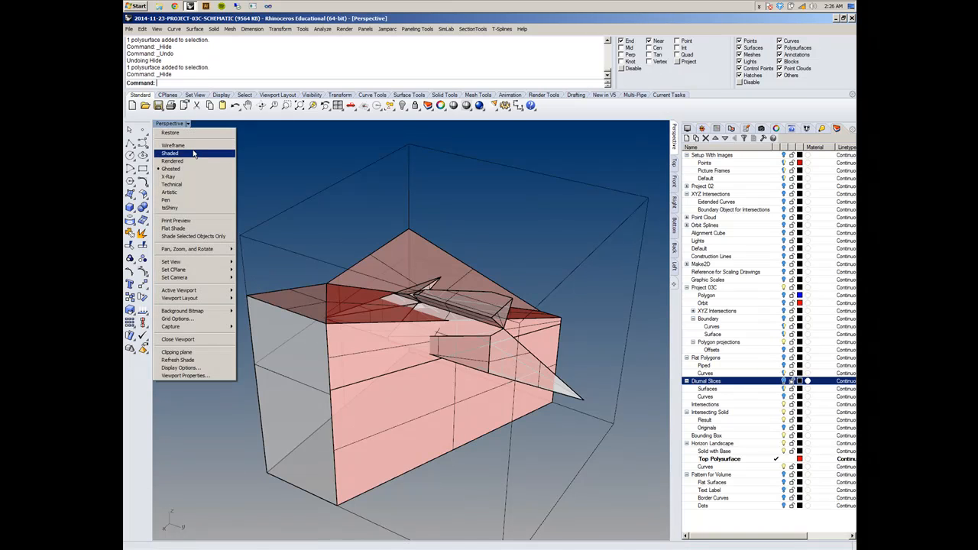
pyautogui.click(191, 153)
pyautogui.moveTo(516, 397); pyautogui.dragTo(474, 400, button='right')
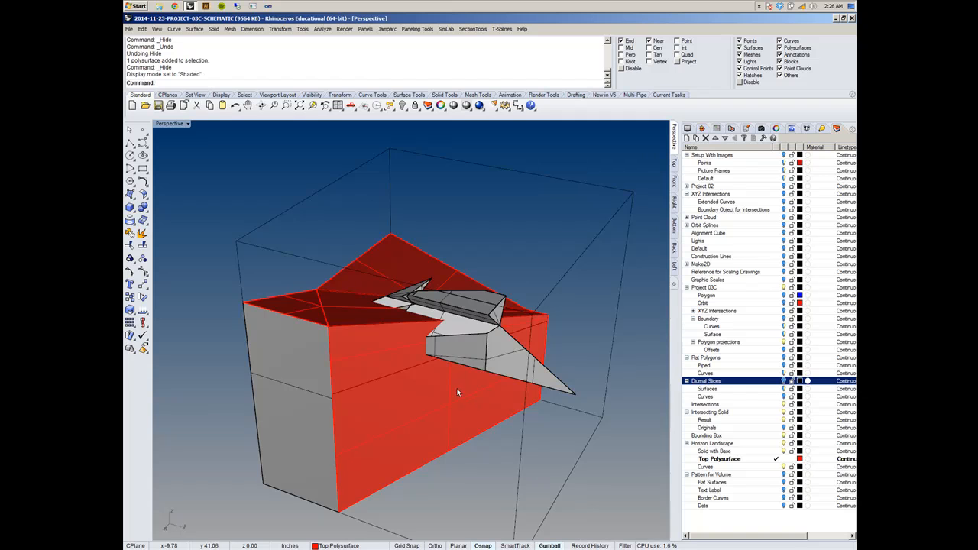
# - Examine the landscape base together with the intersecting solid, temporarily selecting all visible geometry
pyautogui.scroll(-3, 455, 393)
pyautogui.moveTo(315, 214); pyautogui.dragTo(626, 513)
pyautogui.scroll(5, 442, 407)
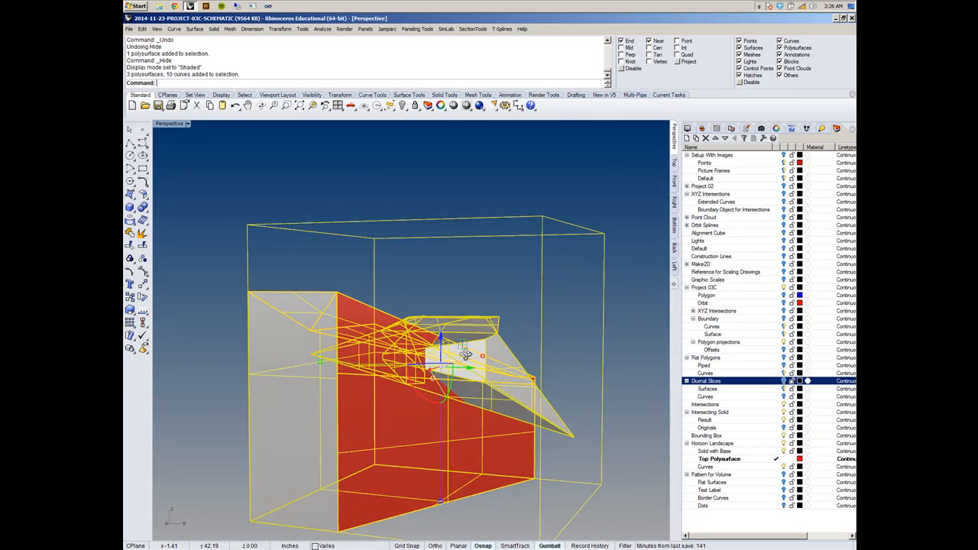
pyautogui.scroll(-2, 459, 344)
pyautogui.scroll(4, 458, 340)
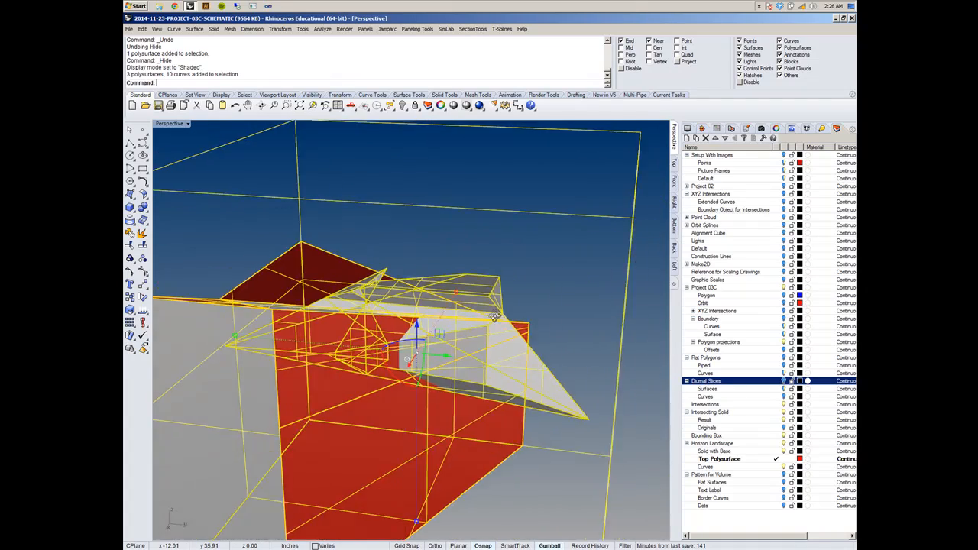
pyautogui.scroll(2, 457, 367)
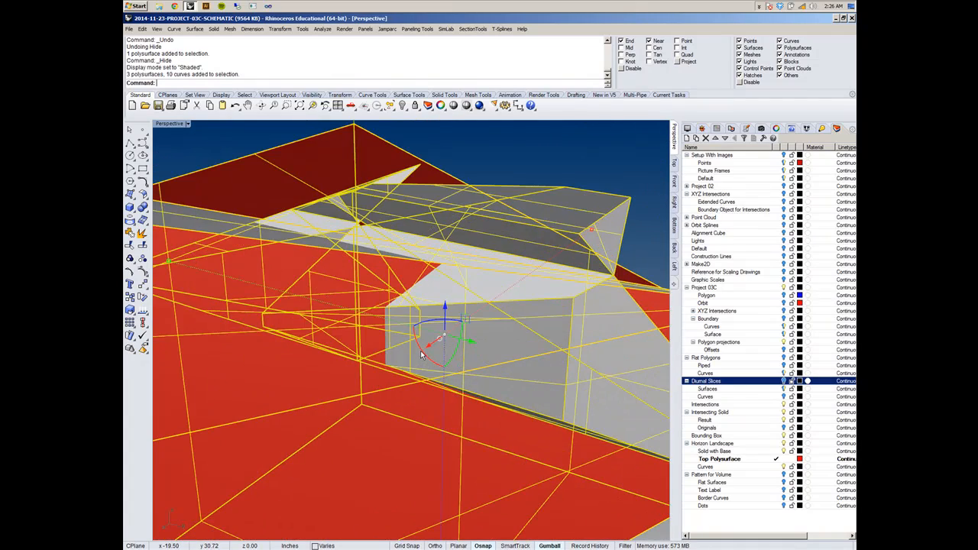
pyautogui.scroll(-8, 421, 354)
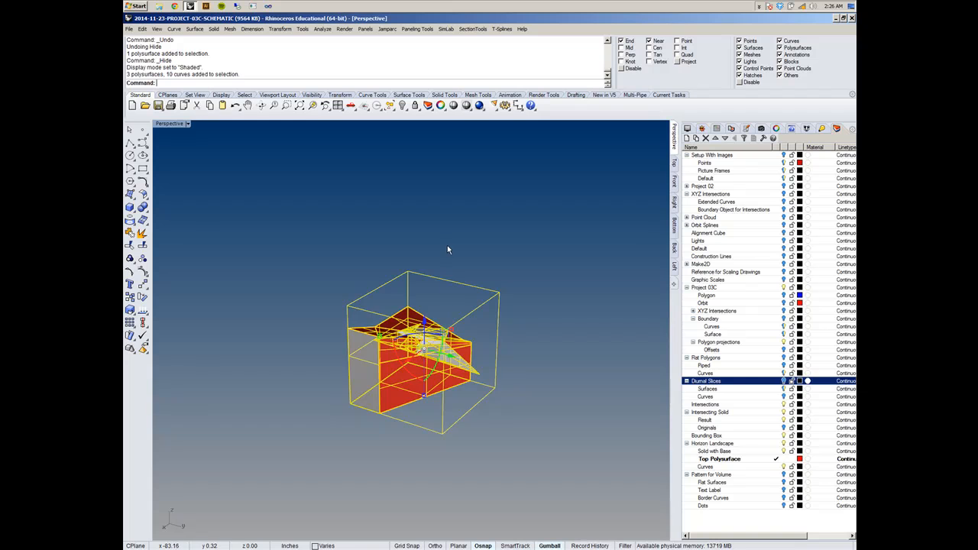
pyautogui.click(447, 248)
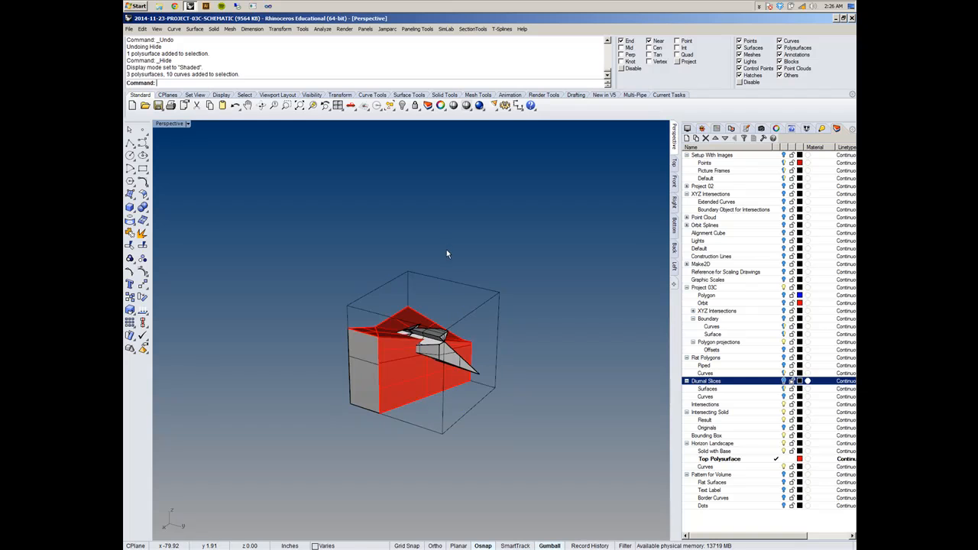
# - Show the Orbit layer and scale up the orbit curve so it loops well outside the bounding box
pyautogui.click(776, 303)
pyautogui.scroll(2, 435, 350)
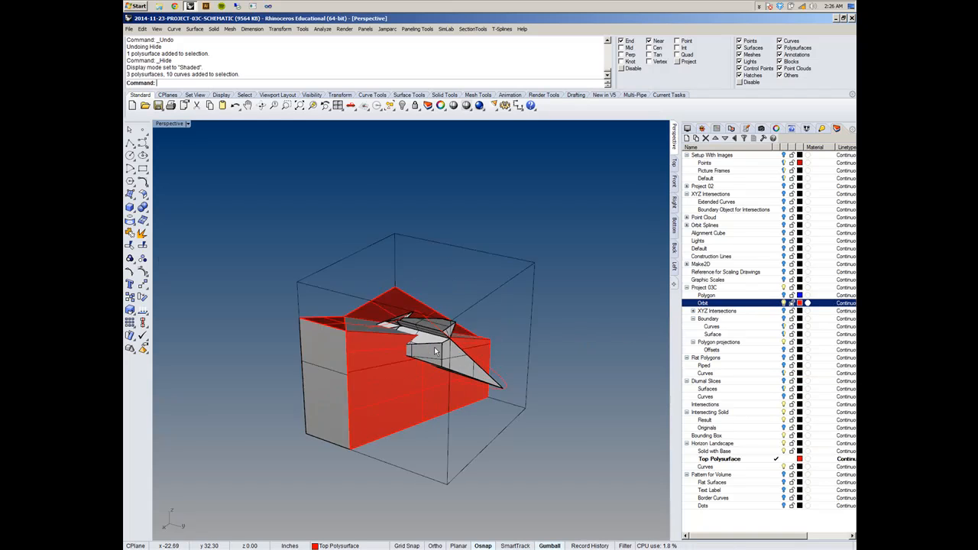
pyautogui.scroll(3, 435, 351)
pyautogui.click(422, 296)
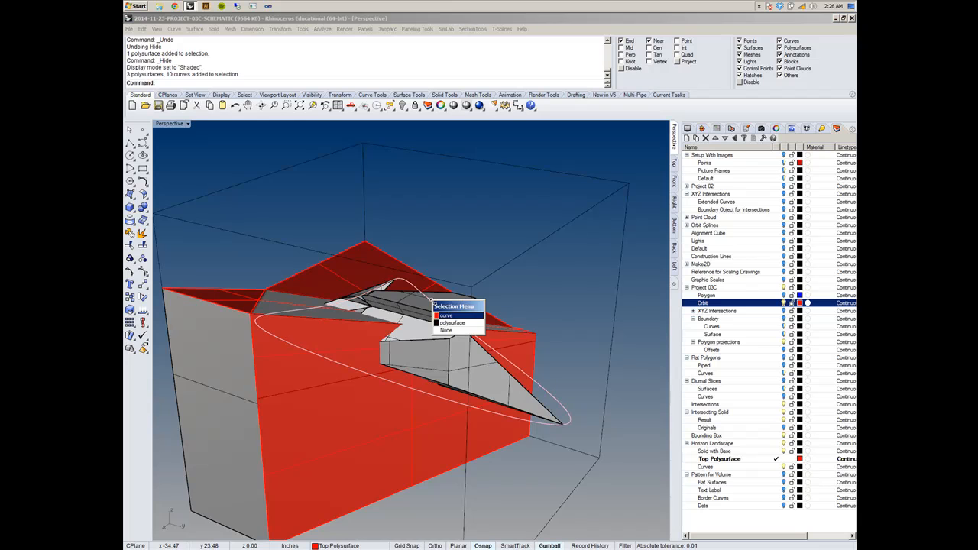
pyautogui.click(459, 321)
pyautogui.scroll(-3, 430, 386)
pyautogui.moveTo(429, 383); pyautogui.dragTo(464, 499)
pyautogui.moveTo(514, 485); pyautogui.dragTo(452, 501, button='right')
pyautogui.scroll(-5, 463, 481)
pyautogui.click(463, 481)
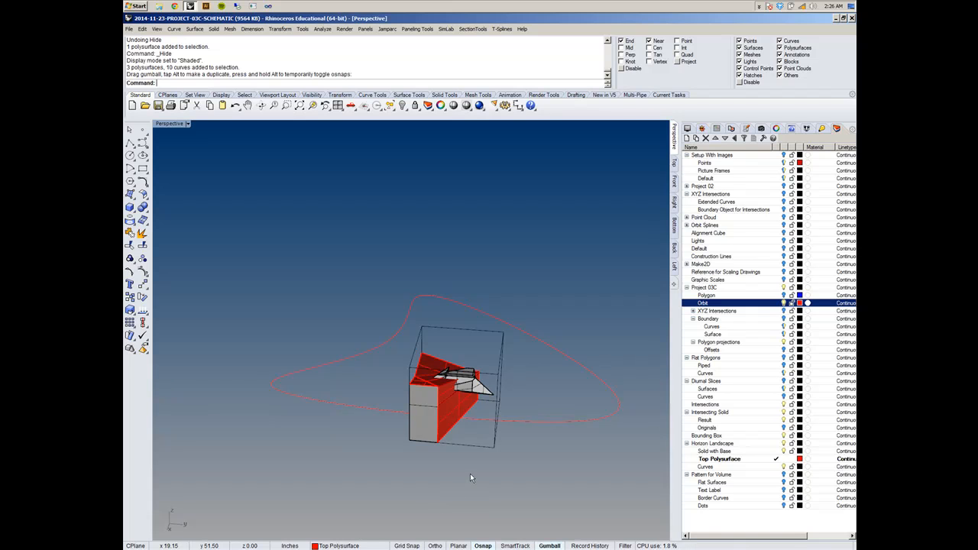
# - Examine how the enlarged orbit curve relates to the landscape base and intersecting solid from different sides
pyautogui.moveTo(540, 454); pyautogui.dragTo(456, 456, button='right')
pyautogui.scroll(-5, 479, 464)
pyautogui.scroll(7, 476, 468)
pyautogui.scroll(-3, 456, 456)
pyautogui.moveTo(258, 258); pyautogui.dragTo(643, 527)
pyautogui.scroll(5, 476, 373)
pyautogui.press('Escape')
pyautogui.moveTo(475, 373)
pyautogui.mouseDown(button='right')
pyautogui.moveTo(462, 388)
pyautogui.moveTo(480, 367)
pyautogui.mouseUp(button='right')
pyautogui.scroll(4, 480, 367)
pyautogui.scroll(-2, 481, 366)
pyautogui.scroll(-3, 480, 367)
# - Rotate all visible geometry, including the orbit curve, 90 degrees about a horizontal axis with the gumball
pyautogui.moveTo(267, 240); pyautogui.dragTo(636, 528)
pyautogui.scroll(4, 483, 393)
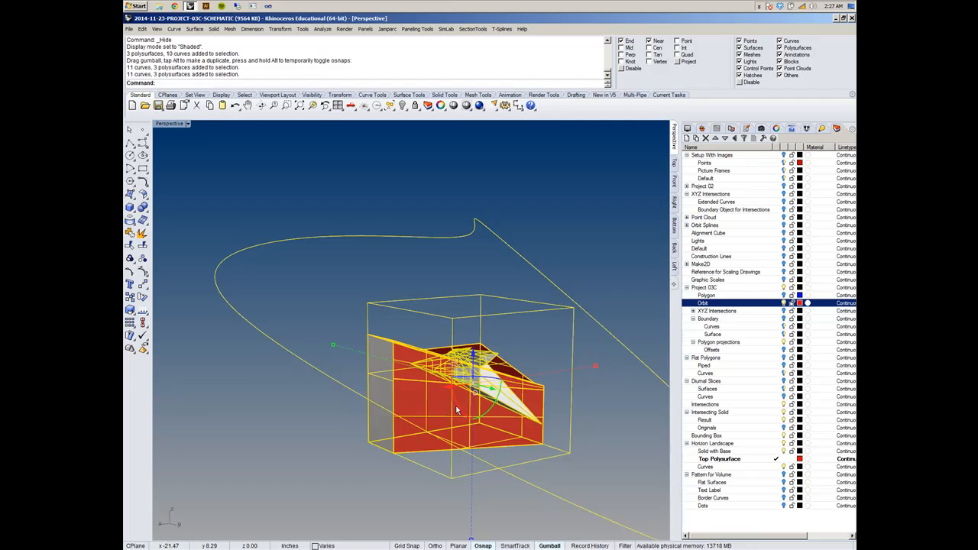
pyautogui.click(463, 408)
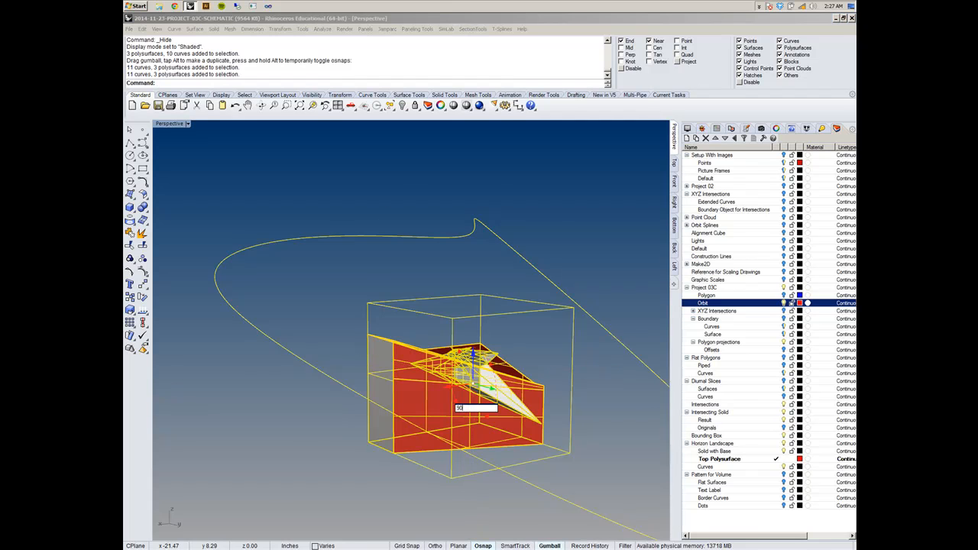
pyautogui.write('90')
pyautogui.press('Return')
pyautogui.scroll(-3, 349, 372)
pyautogui.click(351, 372)
# - Hide the red Top Polysurface landscape so that only the solid with base and the intersecting solid are displayed
pyautogui.moveTo(351, 374); pyautogui.dragTo(521, 384, button='right')
pyautogui.scroll(7, 415, 335)
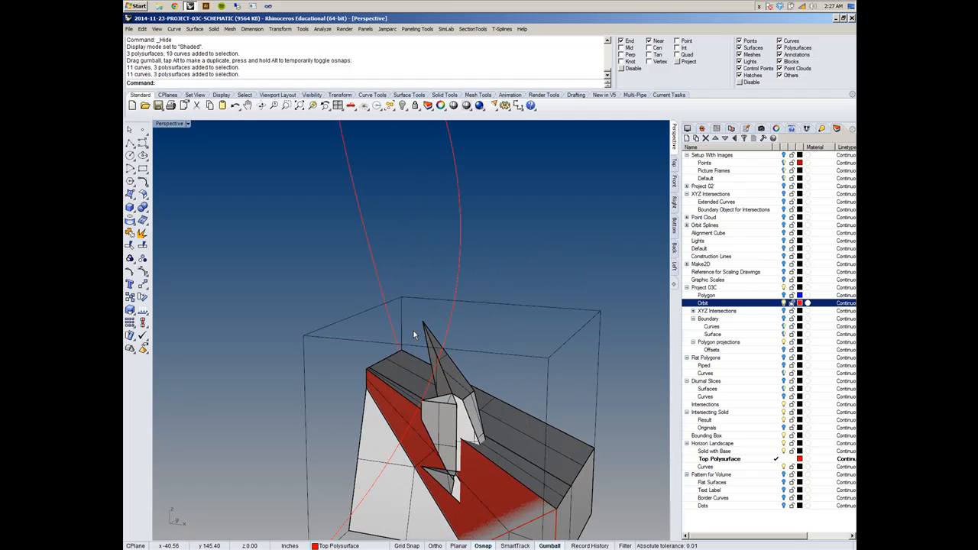
pyautogui.scroll(-3, 367, 325)
pyautogui.moveTo(367, 326); pyautogui.dragTo(402, 371, button='right')
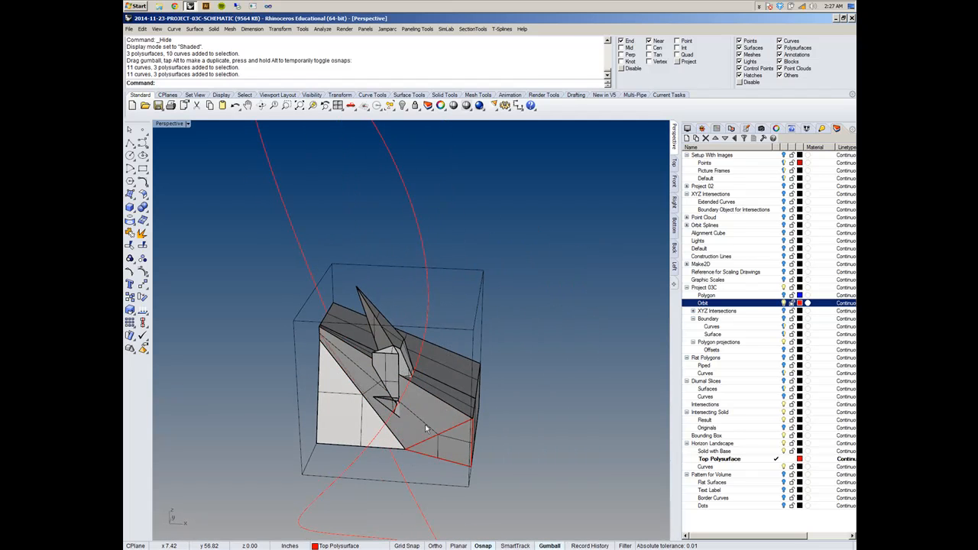
pyautogui.click(426, 430)
pyautogui.click(447, 454)
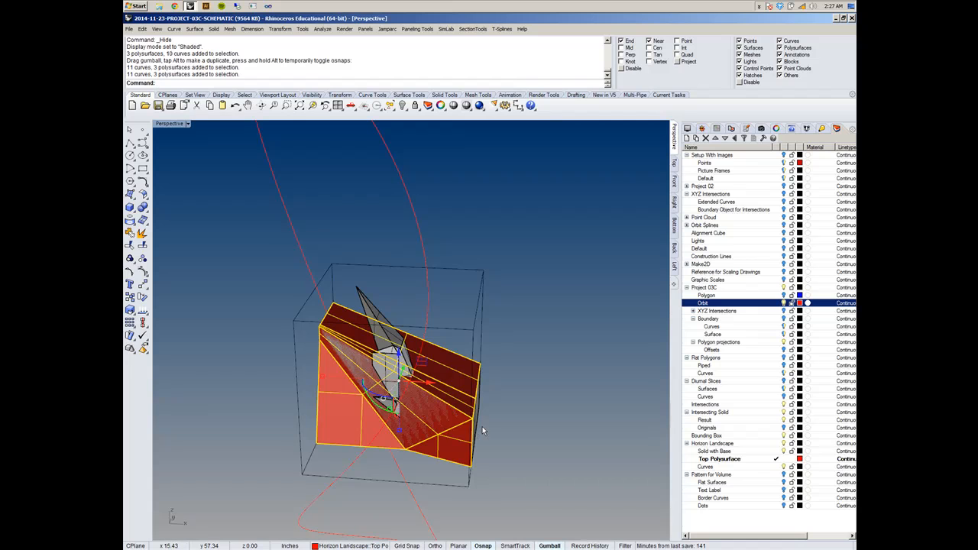
pyautogui.hotkey('ctrl', 'h')
pyautogui.moveTo(589, 388); pyautogui.dragTo(539, 392, button='right')
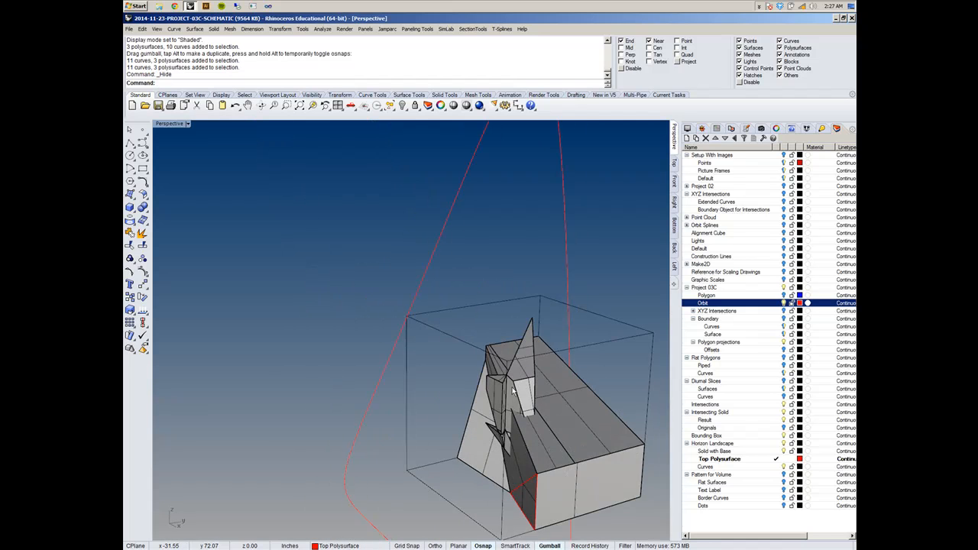
# - Examine from several sides how the intersecting solid pierces the solid with base and protrudes above its sloped surface
pyautogui.scroll(4, 521, 395)
pyautogui.scroll(-3, 518, 403)
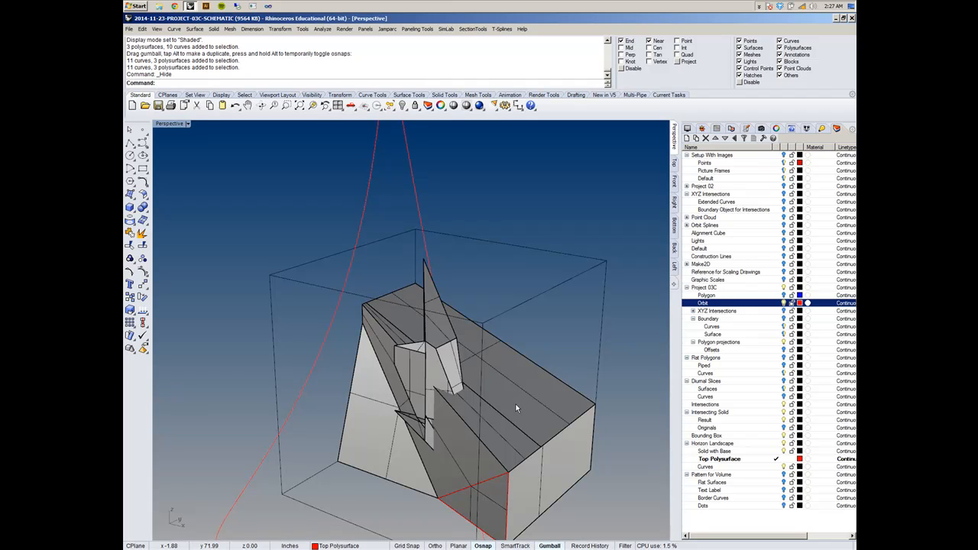
pyautogui.moveTo(411, 379); pyautogui.dragTo(517, 377, button='right')
pyautogui.scroll(-9, 518, 377)
pyautogui.scroll(8, 436, 386)
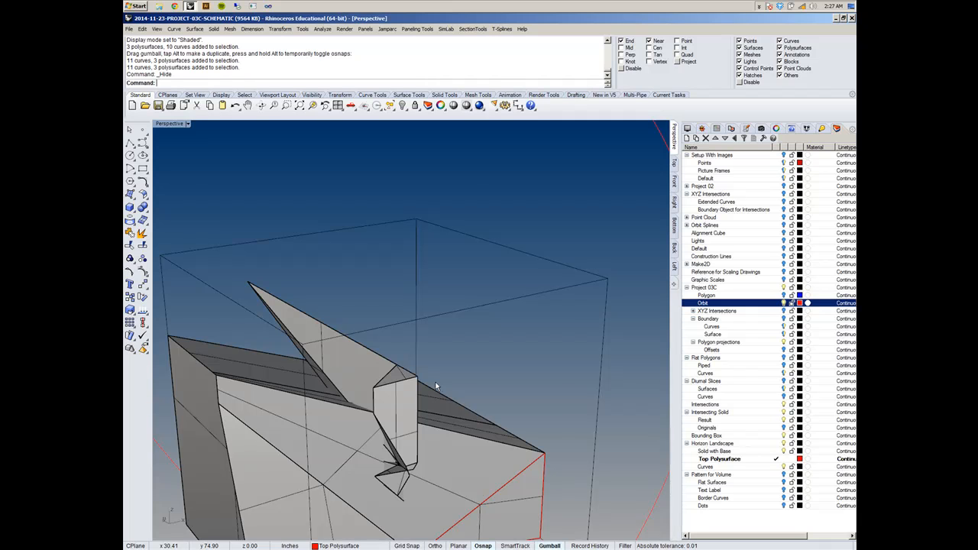
pyautogui.scroll(-5, 457, 318)
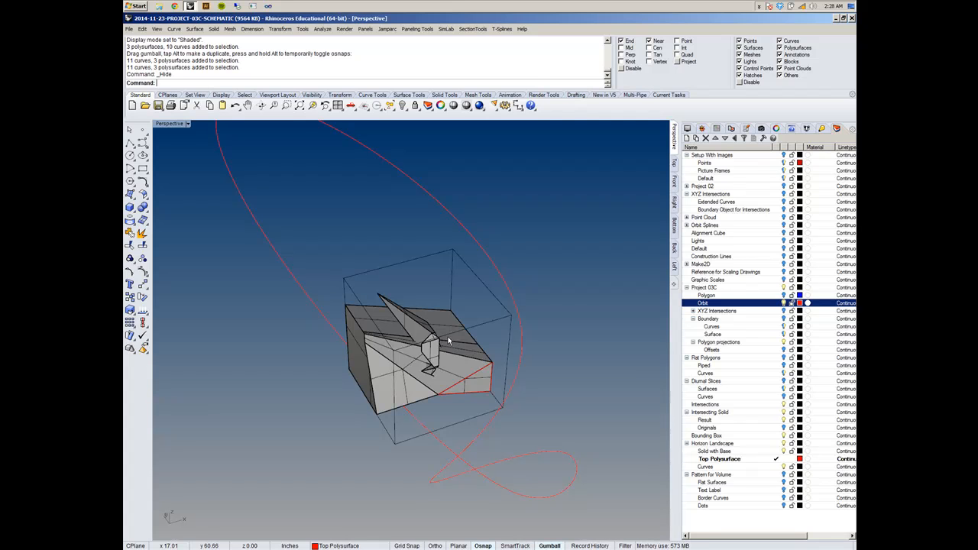
pyautogui.moveTo(441, 382); pyautogui.dragTo(525, 374, button='right')
pyautogui.scroll(6, 445, 393)
pyautogui.moveTo(380, 411); pyautogui.dragTo(460, 408, button='right')
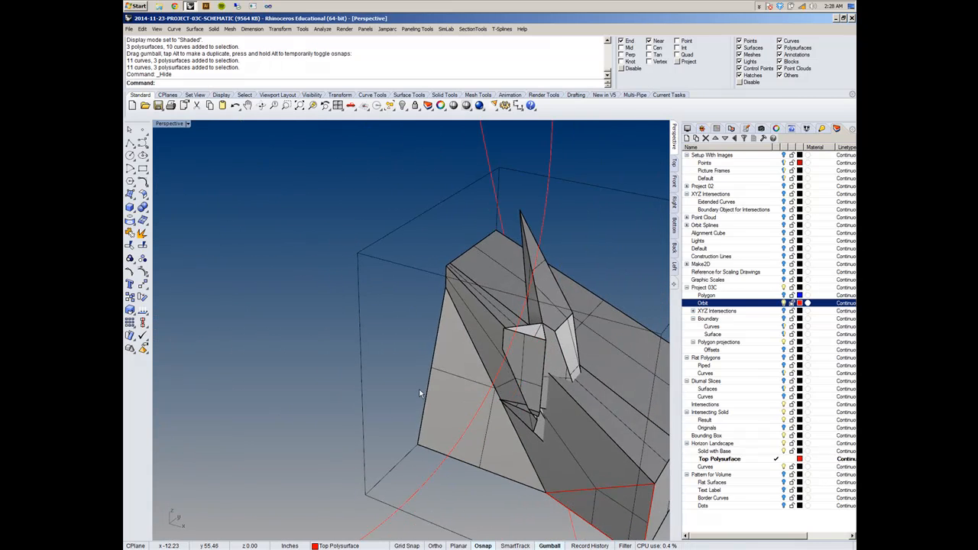
pyautogui.scroll(-7, 421, 392)
pyautogui.scroll(7, 489, 402)
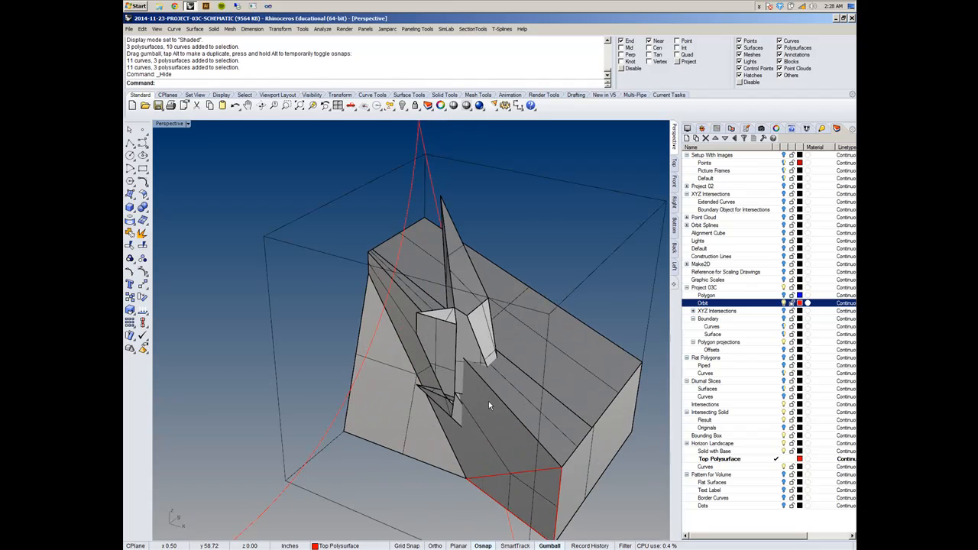
# - Highlight the intersecting solid and inspect from the opposite side how far it extends inside the base
pyautogui.click(477, 337)
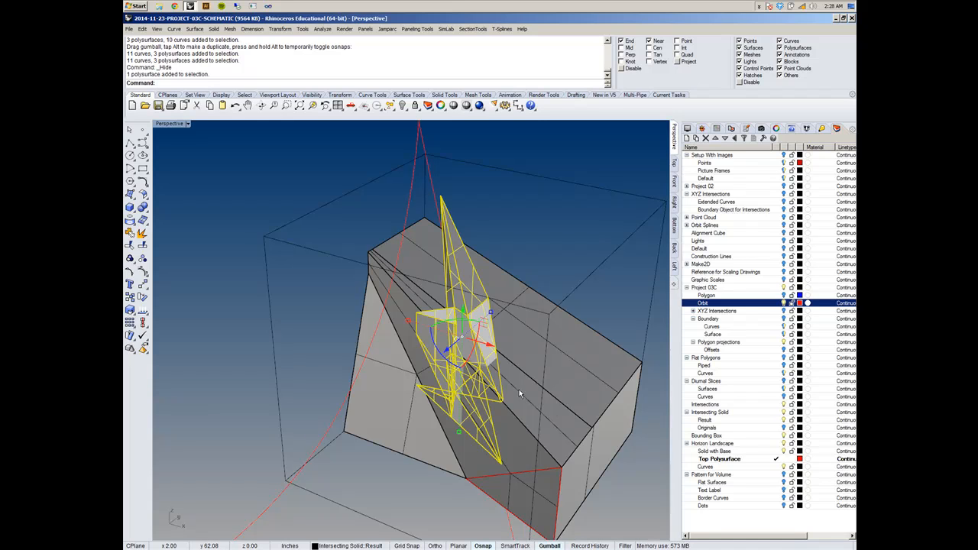
pyautogui.moveTo(586, 415); pyautogui.dragTo(471, 423, button='right')
pyautogui.scroll(6, 486, 447)
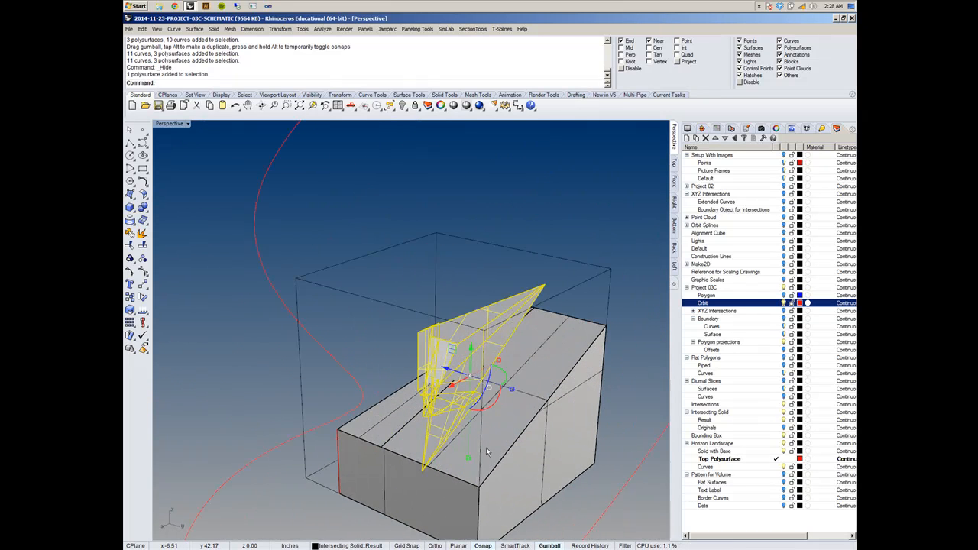
pyautogui.click(368, 374)
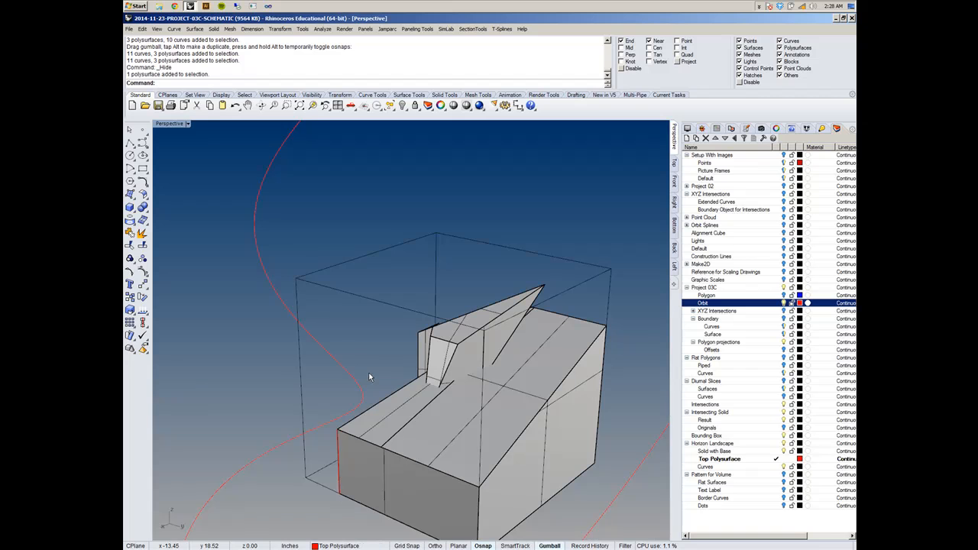
# - Subtract the intersecting solid from the solid with base using BooleanDifference, keeping the input solids
pyautogui.moveTo(388, 340); pyautogui.dragTo(526, 353, button='right')
pyautogui.scroll(5, 509, 304)
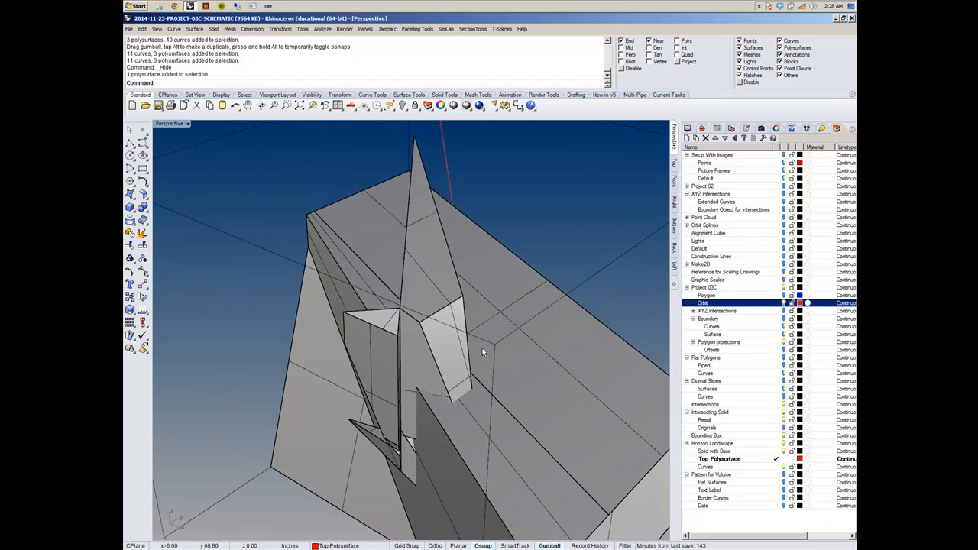
pyautogui.write('BooleanIntersection')
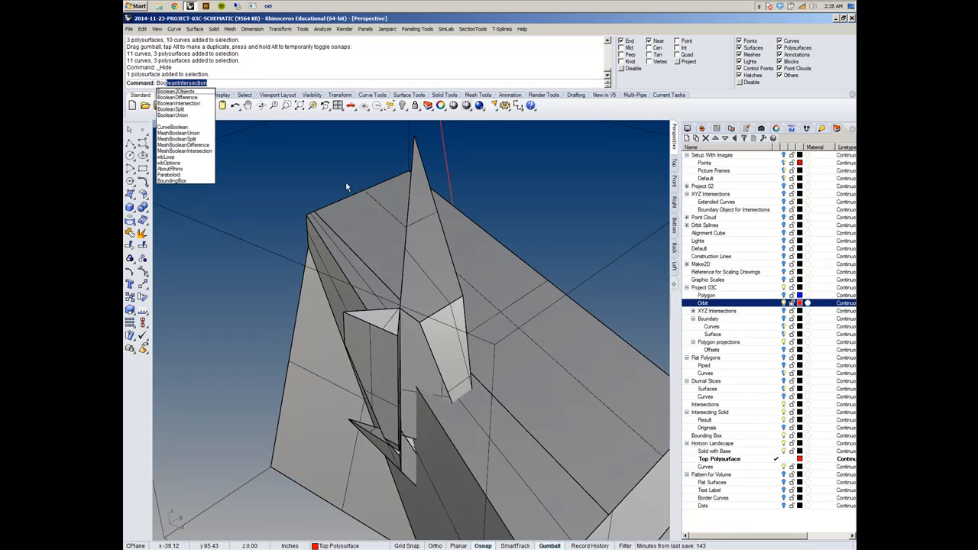
pyautogui.click(183, 97)
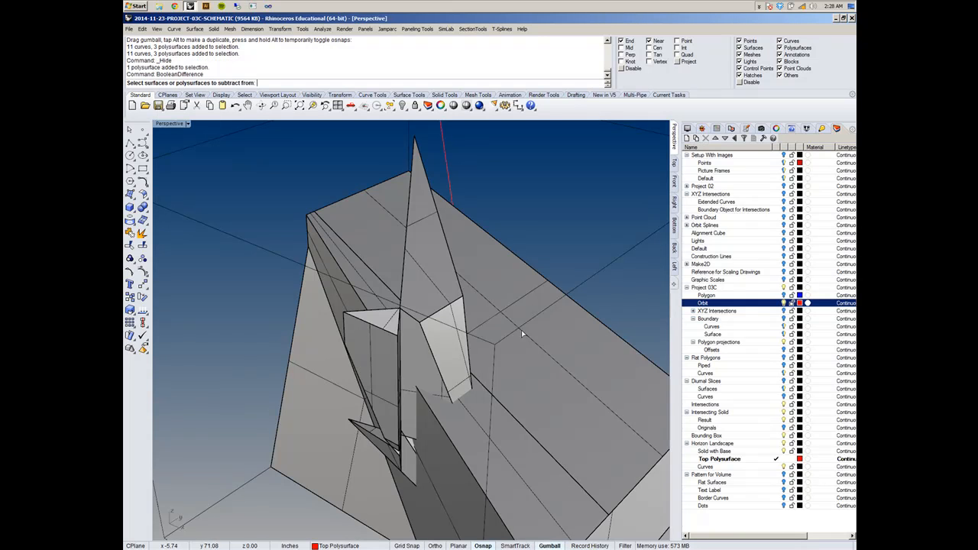
pyautogui.click(556, 374)
pyautogui.press('Return')
pyautogui.click(438, 309)
pyautogui.press('Return')
# - Move the carved solid with base along one gumball axis until it sits clear of the bounding box, beside the original
pyautogui.scroll(-2, 419, 337)
pyautogui.moveTo(419, 337)
pyautogui.mouseDown(button='right')
pyautogui.moveTo(493, 327)
pyautogui.moveTo(417, 336)
pyautogui.mouseUp(button='right')
pyautogui.click(417, 336)
pyautogui.keyDown('shift'); pyautogui.click(538, 404); pyautogui.keyUp('shift')
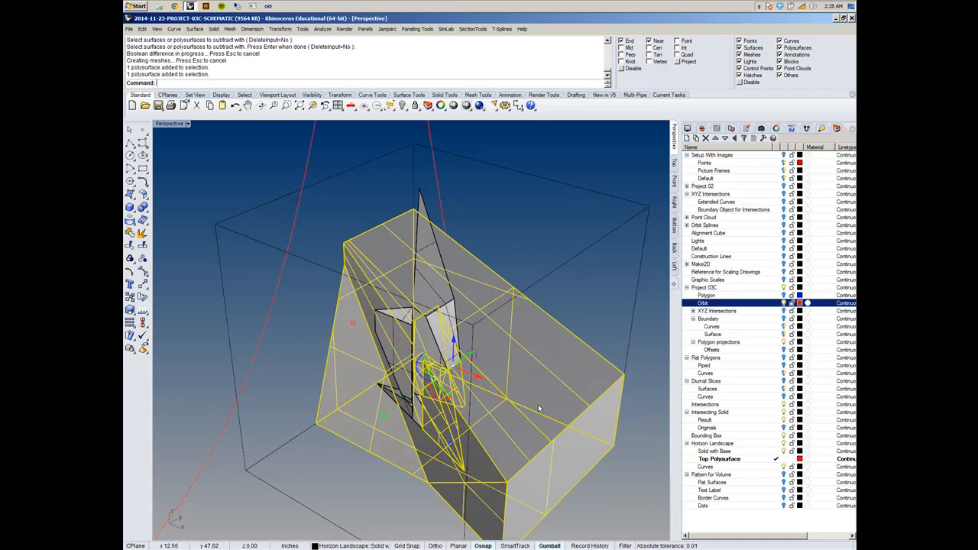
pyautogui.scroll(-4, 460, 412)
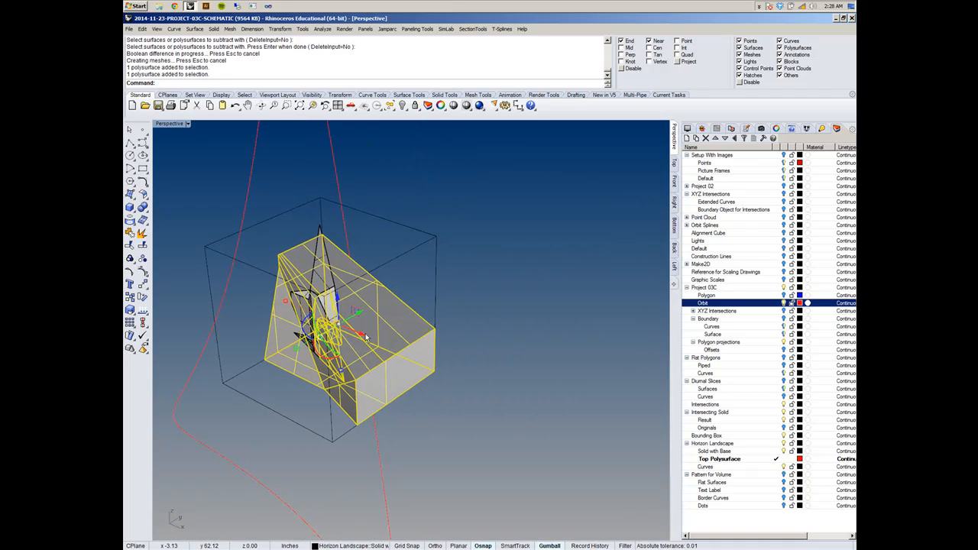
pyautogui.moveTo(366, 337); pyautogui.dragTo(548, 426)
pyautogui.click(578, 345)
pyautogui.moveTo(582, 351); pyautogui.dragTo(507, 396, button='right')
pyautogui.scroll(10, 478, 366)
pyautogui.scroll(-8, 496, 373)
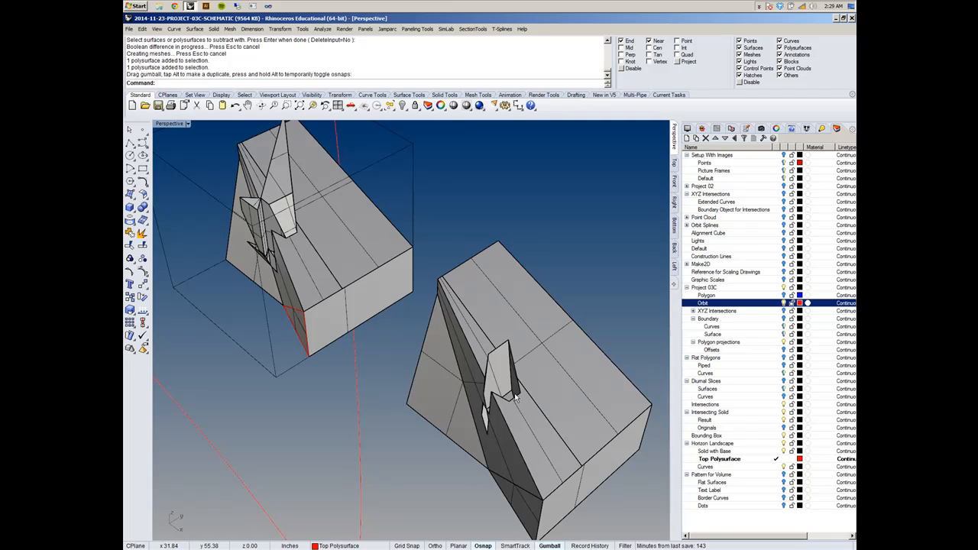
# - Highlight the intersecting solid polysurface in the original assembly and compare it with the void in the carved copy
pyautogui.click(291, 206)
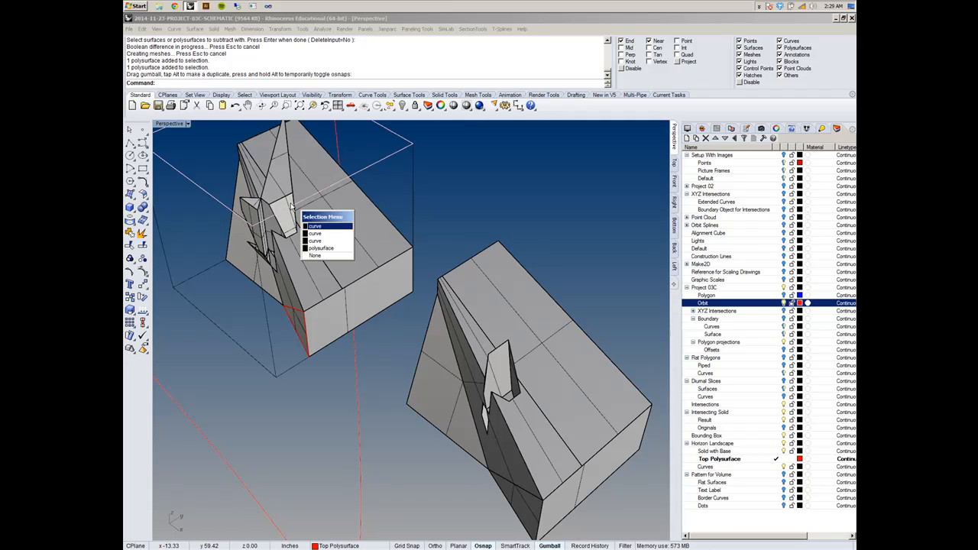
pyautogui.click(321, 248)
pyautogui.scroll(-7, 264, 214)
pyautogui.scroll(7, 274, 217)
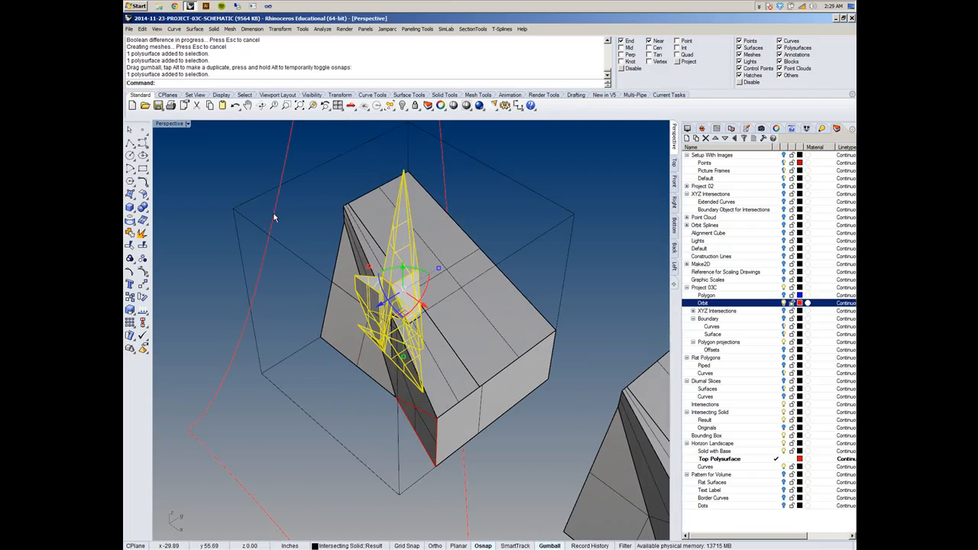
pyautogui.scroll(-5, 351, 269)
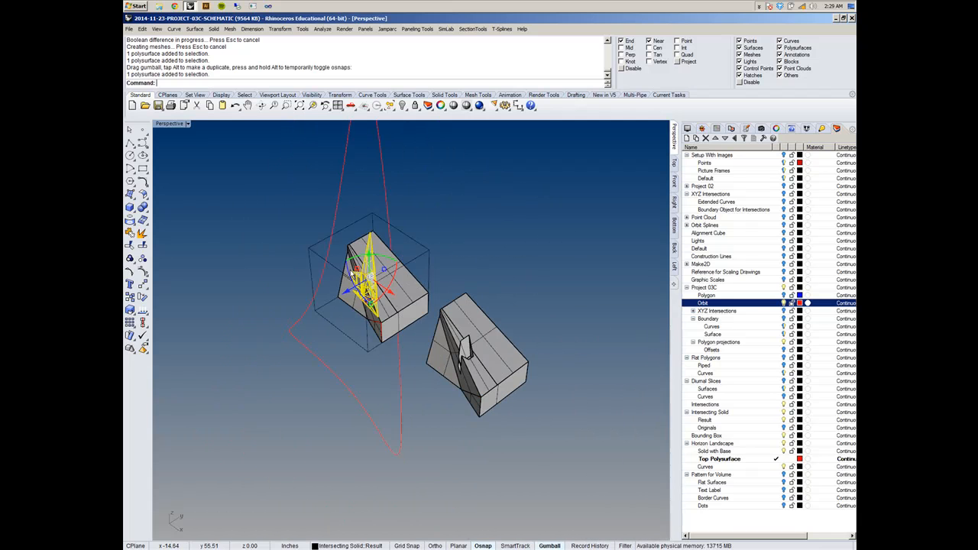
pyautogui.scroll(5, 440, 345)
pyautogui.click(413, 338)
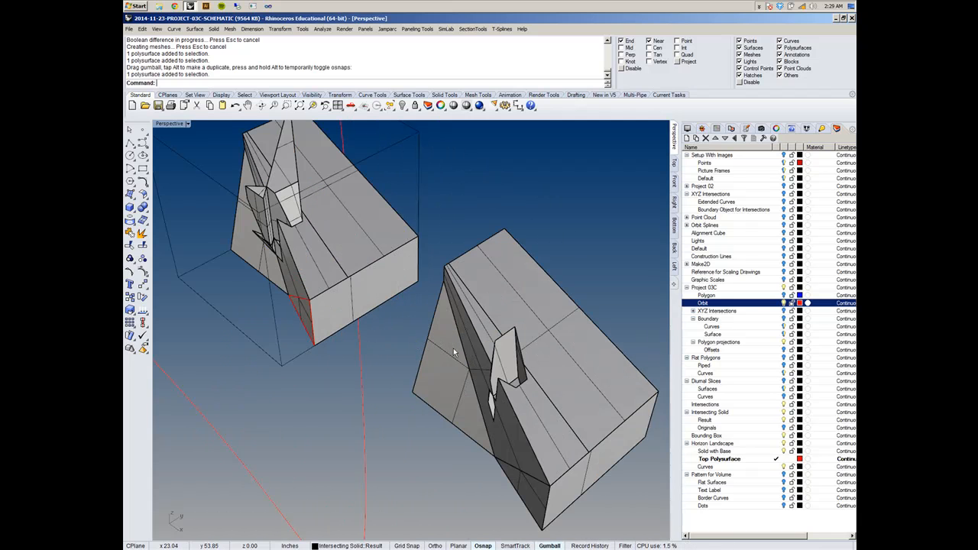
# - Highlight the carved copy and the intersecting solid in turn to compare the subtracted version with the protruding one
pyautogui.click(502, 324)
pyautogui.scroll(-5, 504, 325)
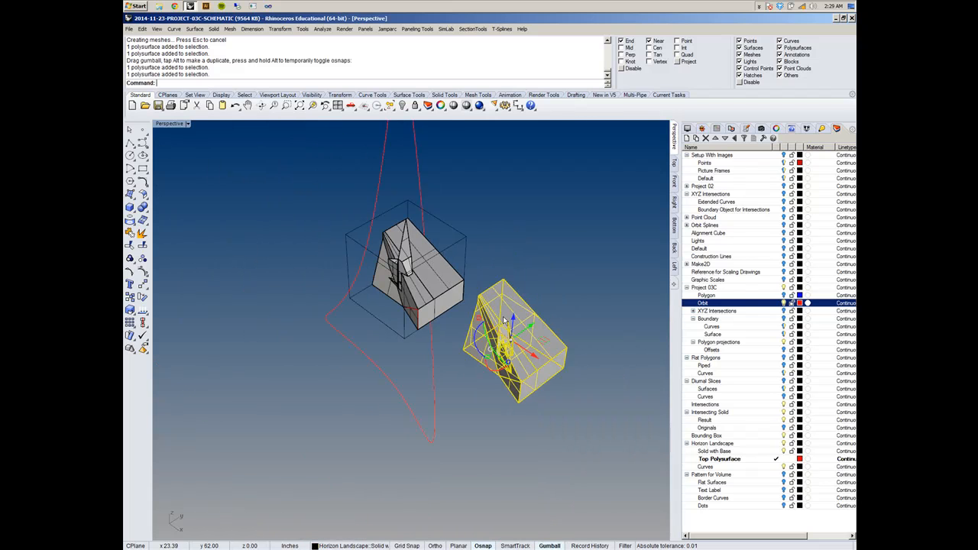
pyautogui.scroll(5, 397, 266)
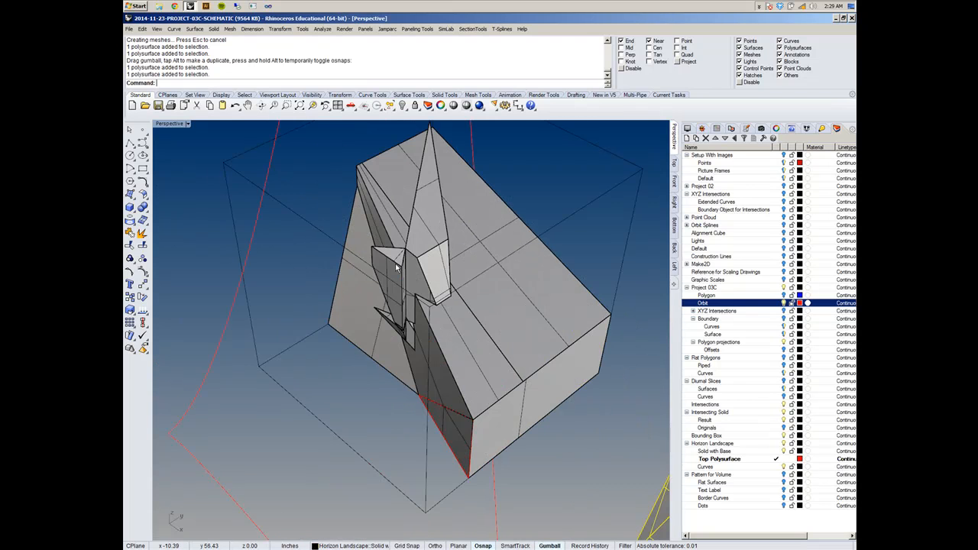
pyautogui.scroll(-5, 397, 268)
pyautogui.scroll(5, 522, 333)
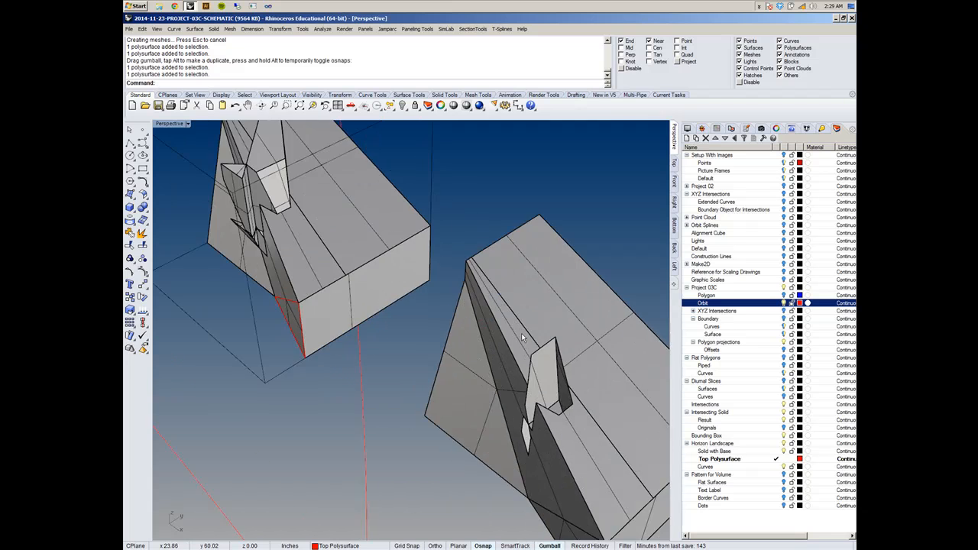
pyautogui.scroll(-3, 522, 333)
pyautogui.click(386, 243)
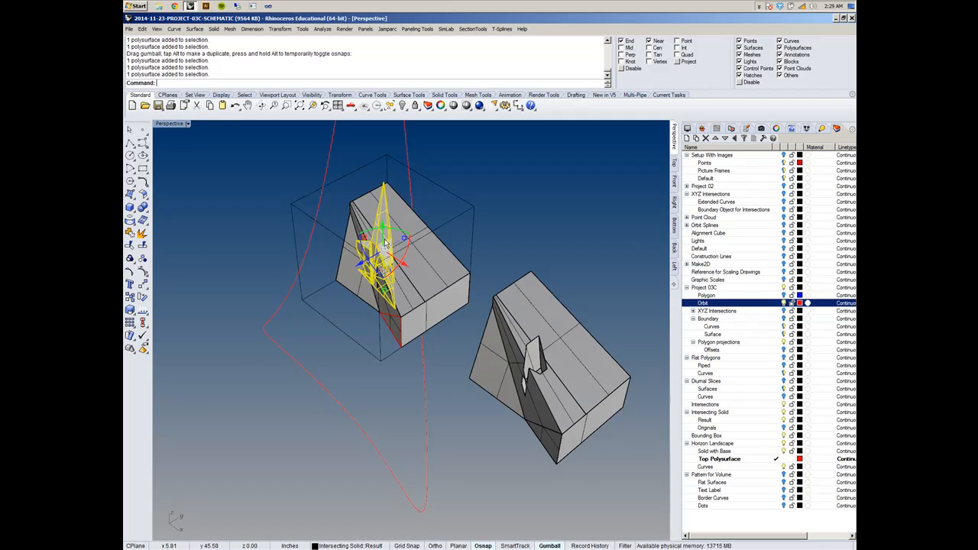
pyautogui.moveTo(389, 253); pyautogui.dragTo(431, 309, button='right')
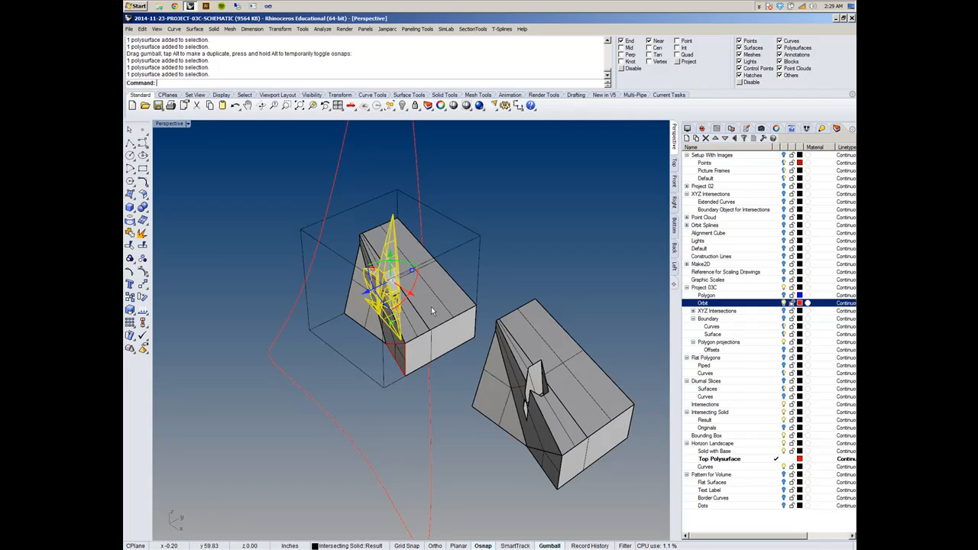
pyautogui.click(762, 9)
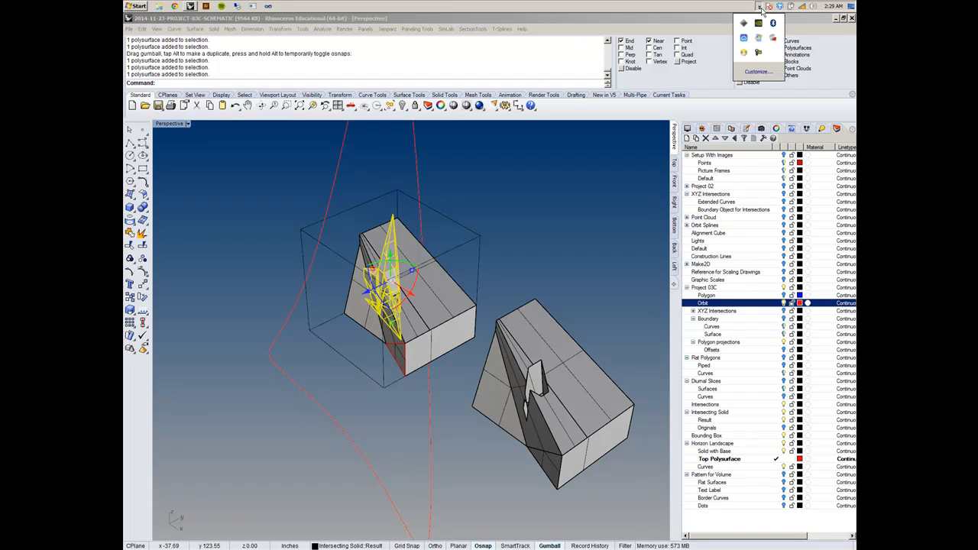
pyautogui.click(759, 53)
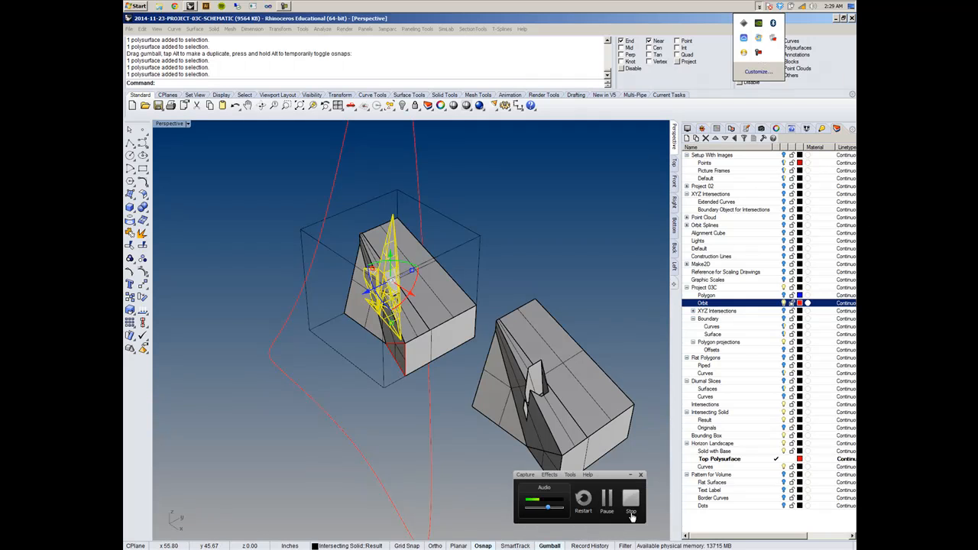